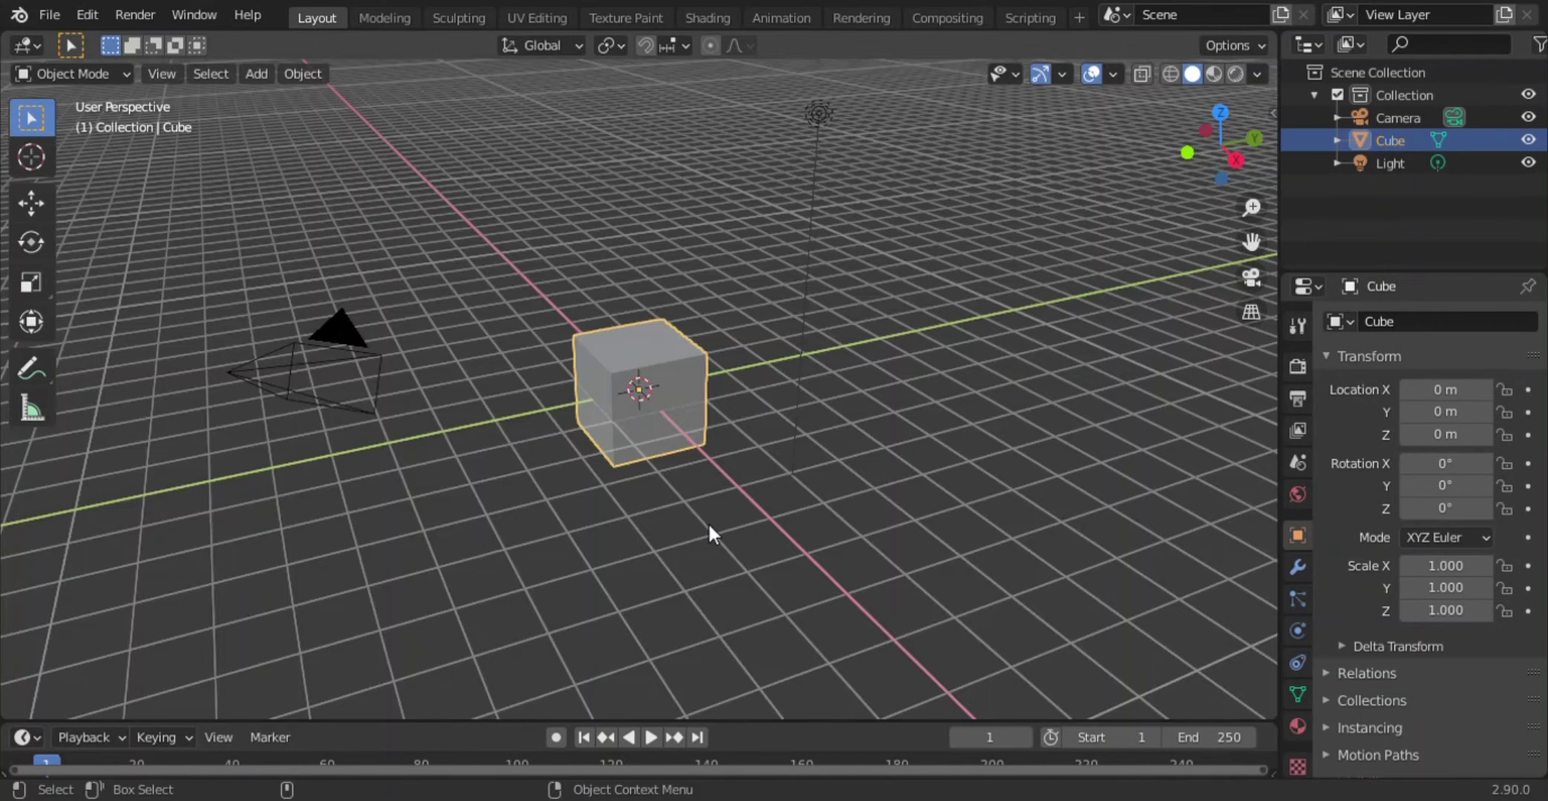
- In front ortho view, add the McDonald's photo as a reference image and zoom out
key(KP_1)
drag(740, 365, 289, 374)
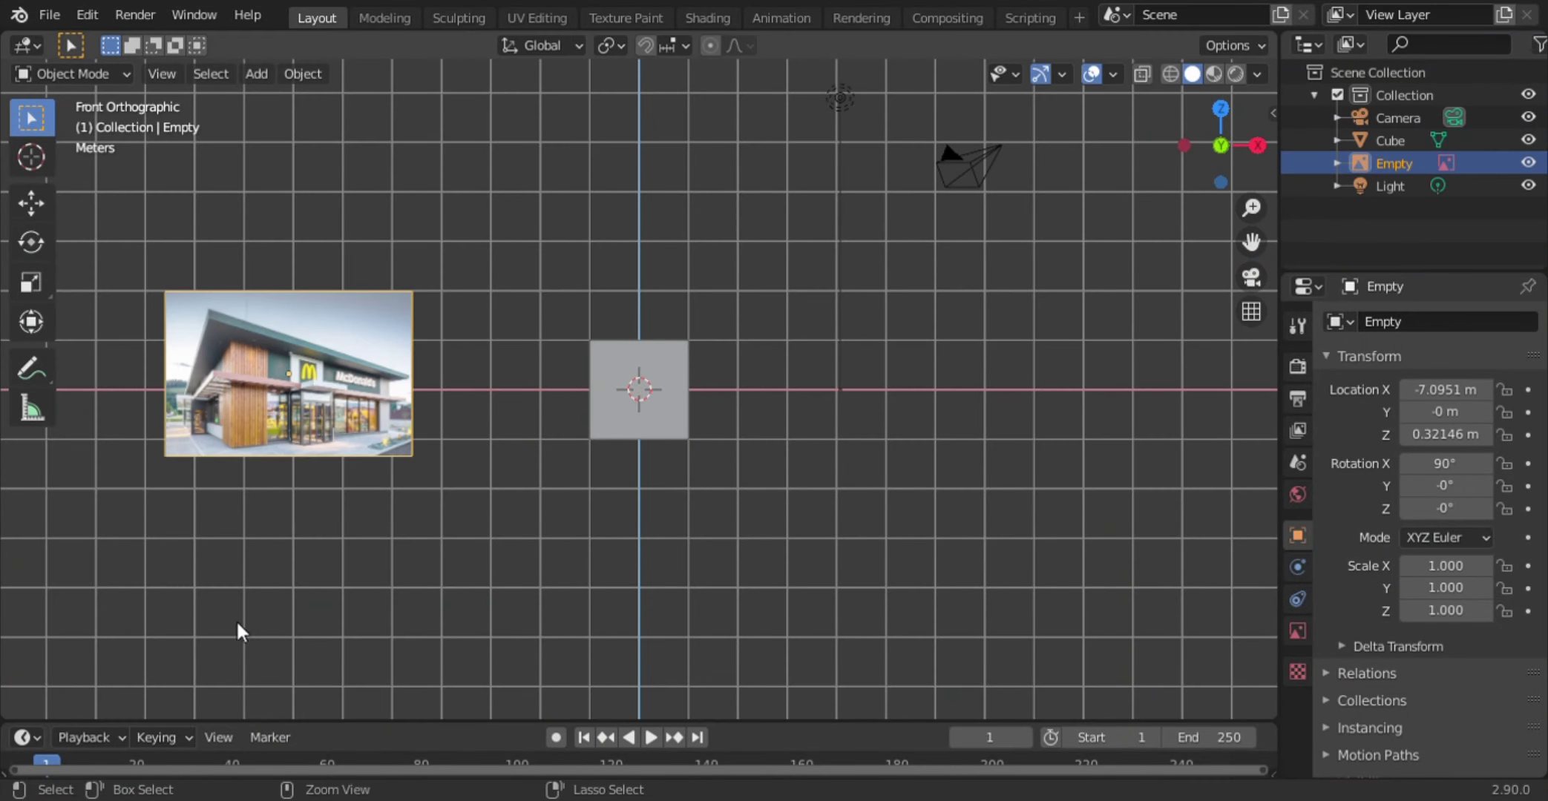
scroll(905, 601, down, 7)
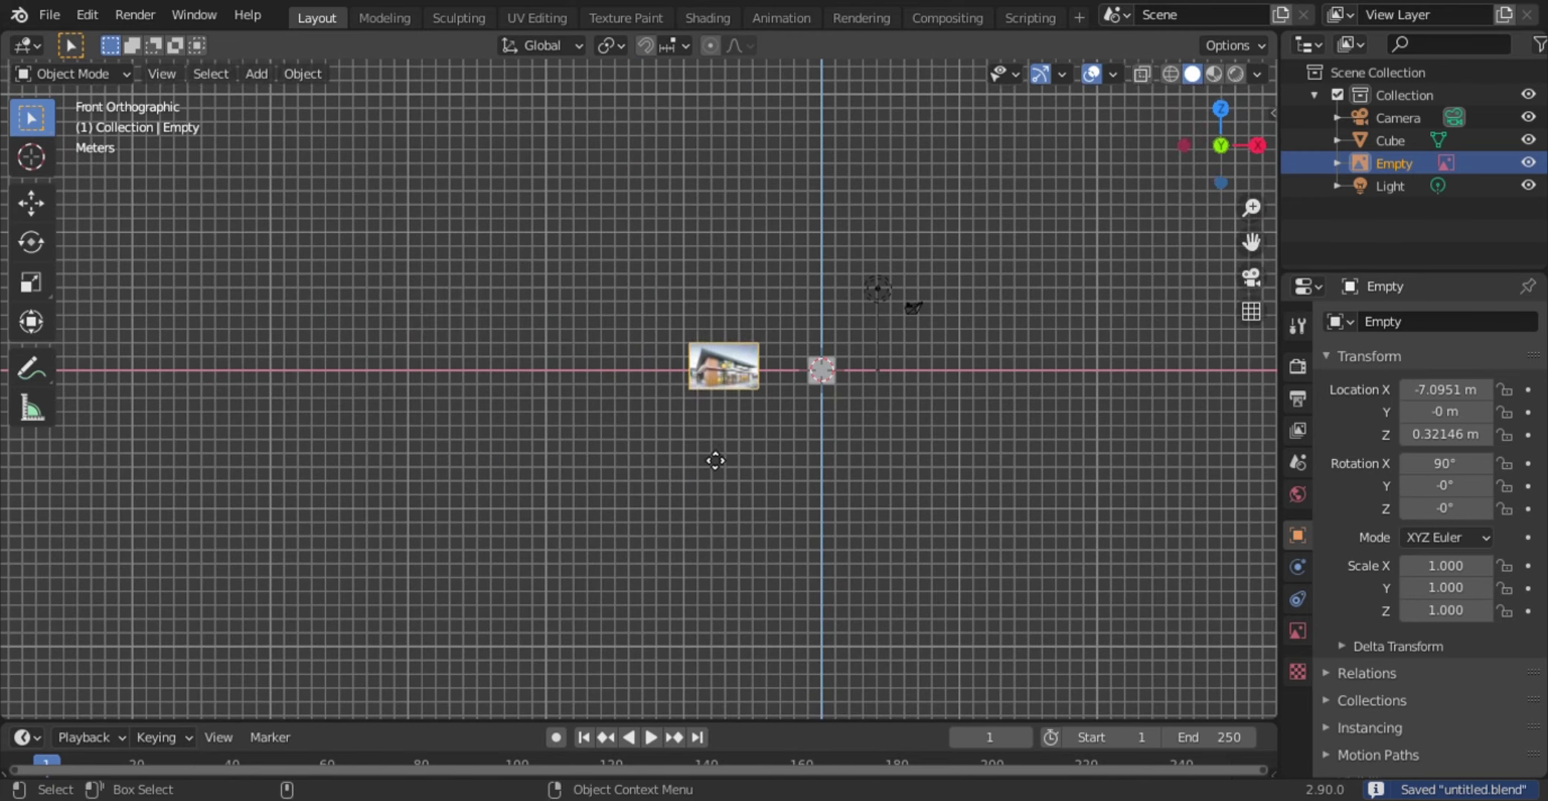
- Shift the reference photo up-left beside the cube and split the viewport into two side-by-side views
drag(721, 362, 349, 305)
click(822, 370)
drag(10, 50, 401, 349)
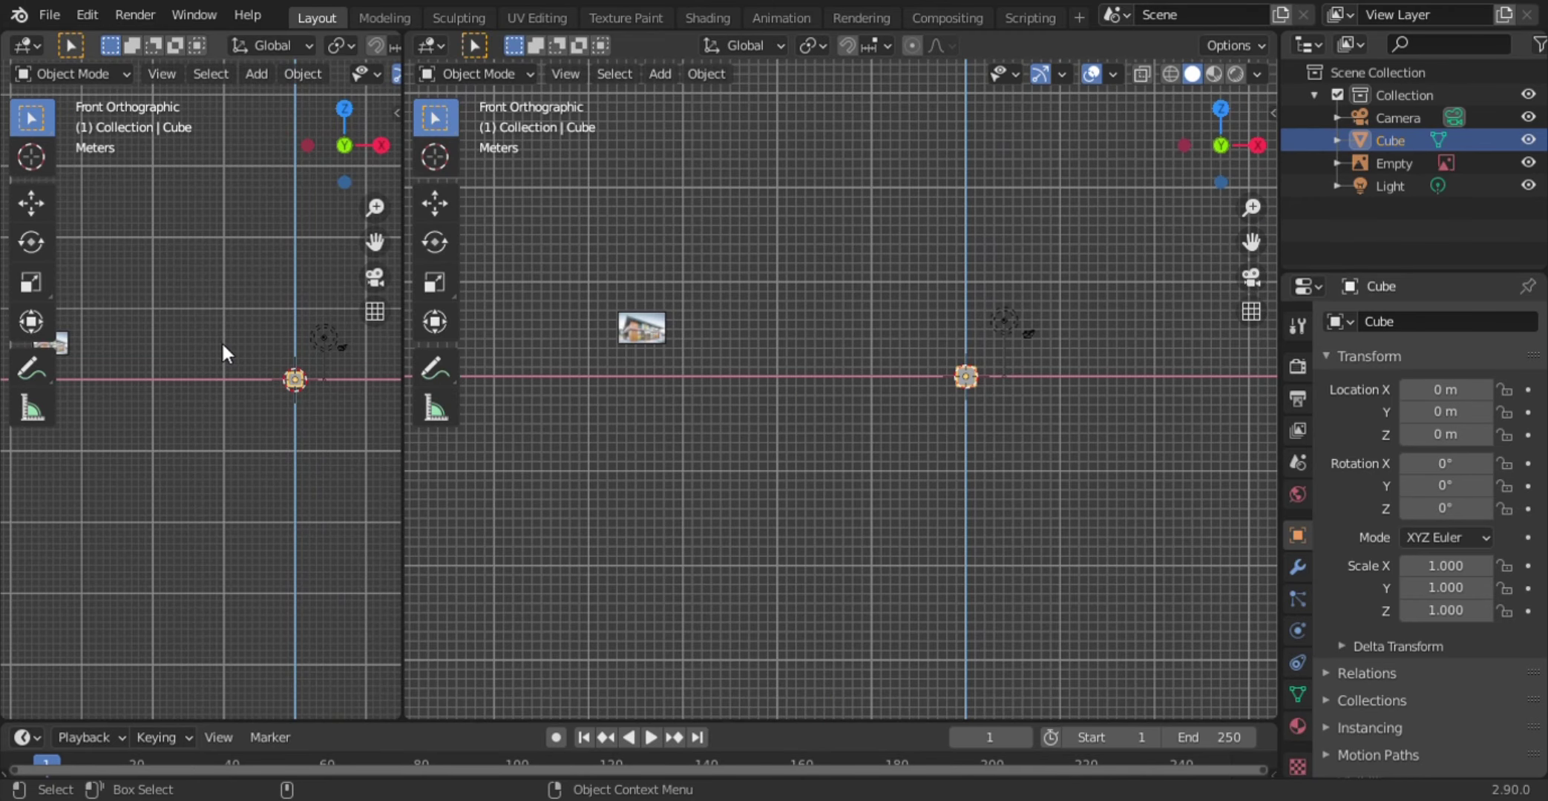
- Frame the reference photo in the left view and delete the camera and light
click(641, 327)
key(KP_Decimal)
drag(965, 371, 965, 349)
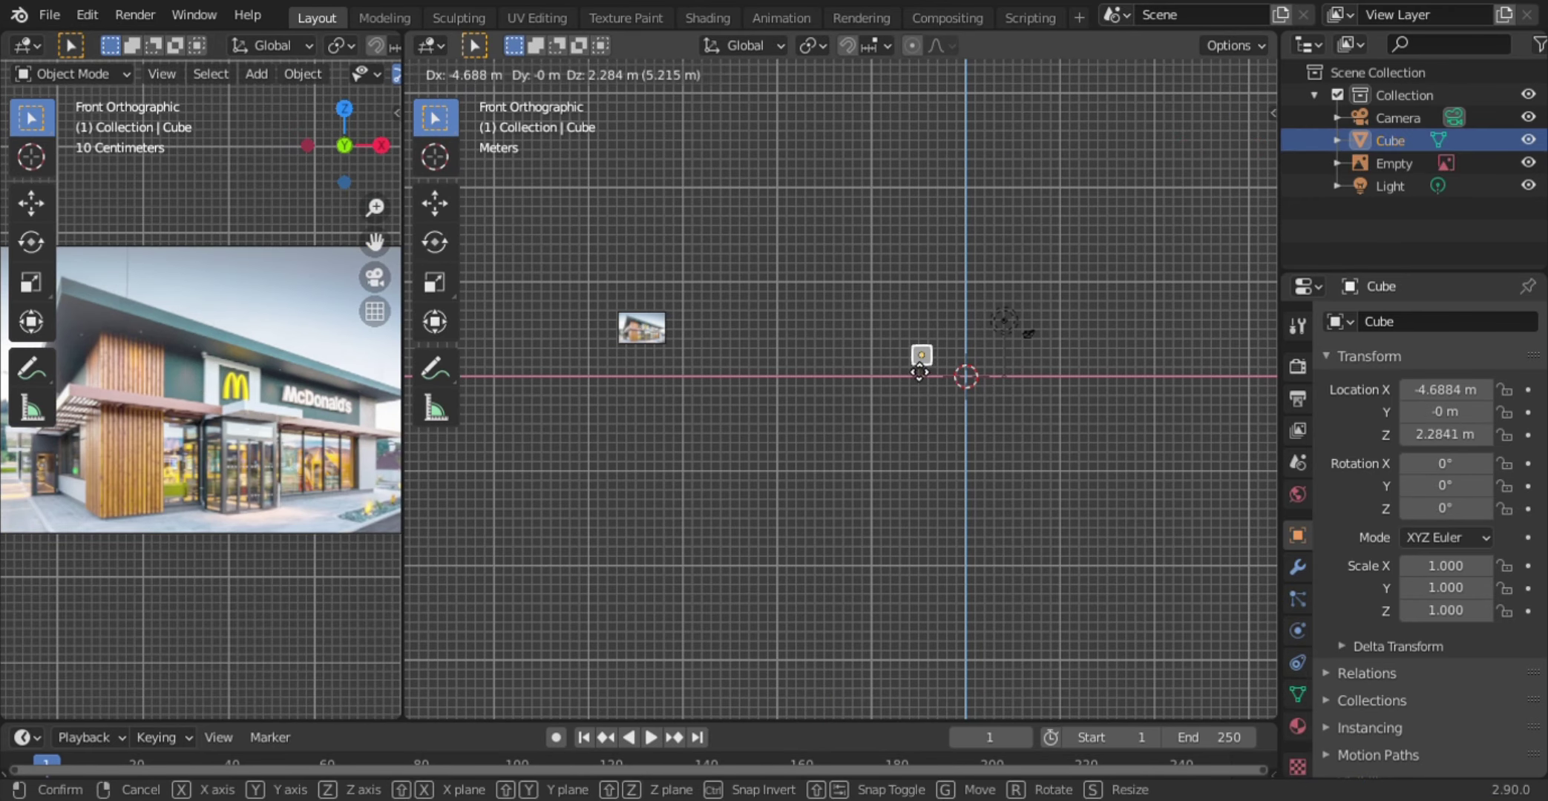
key(x)
click(1035, 381)
- Scale the cube up by 5 and raise it along Z
key(s)
key(5)
key(Return)
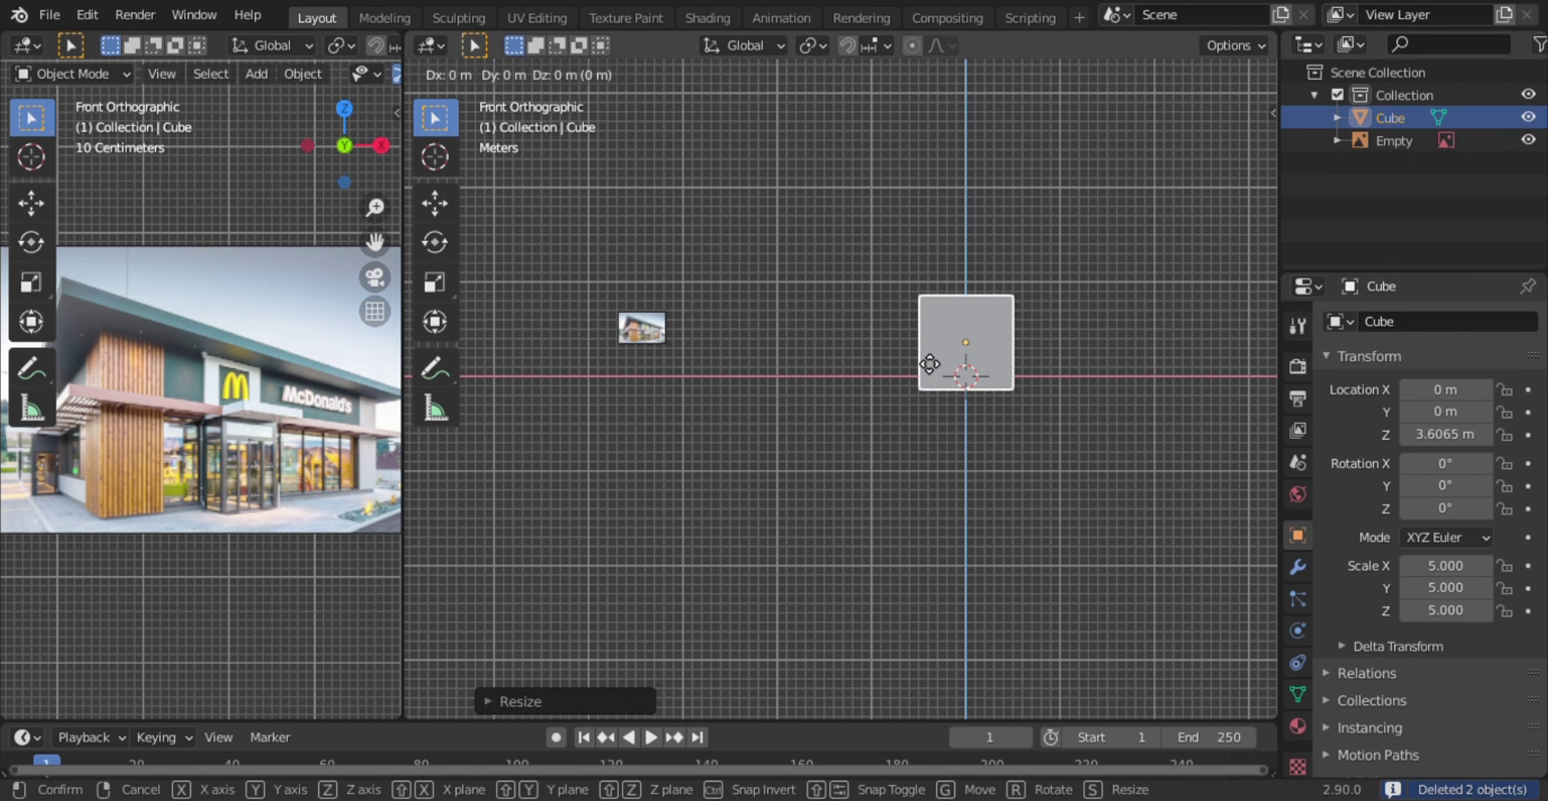
key(g)
key(z)
key(Return)
- Stretch the cube to about 14 wide on X and about 6.3 tall on Z
key(s)
key(x)
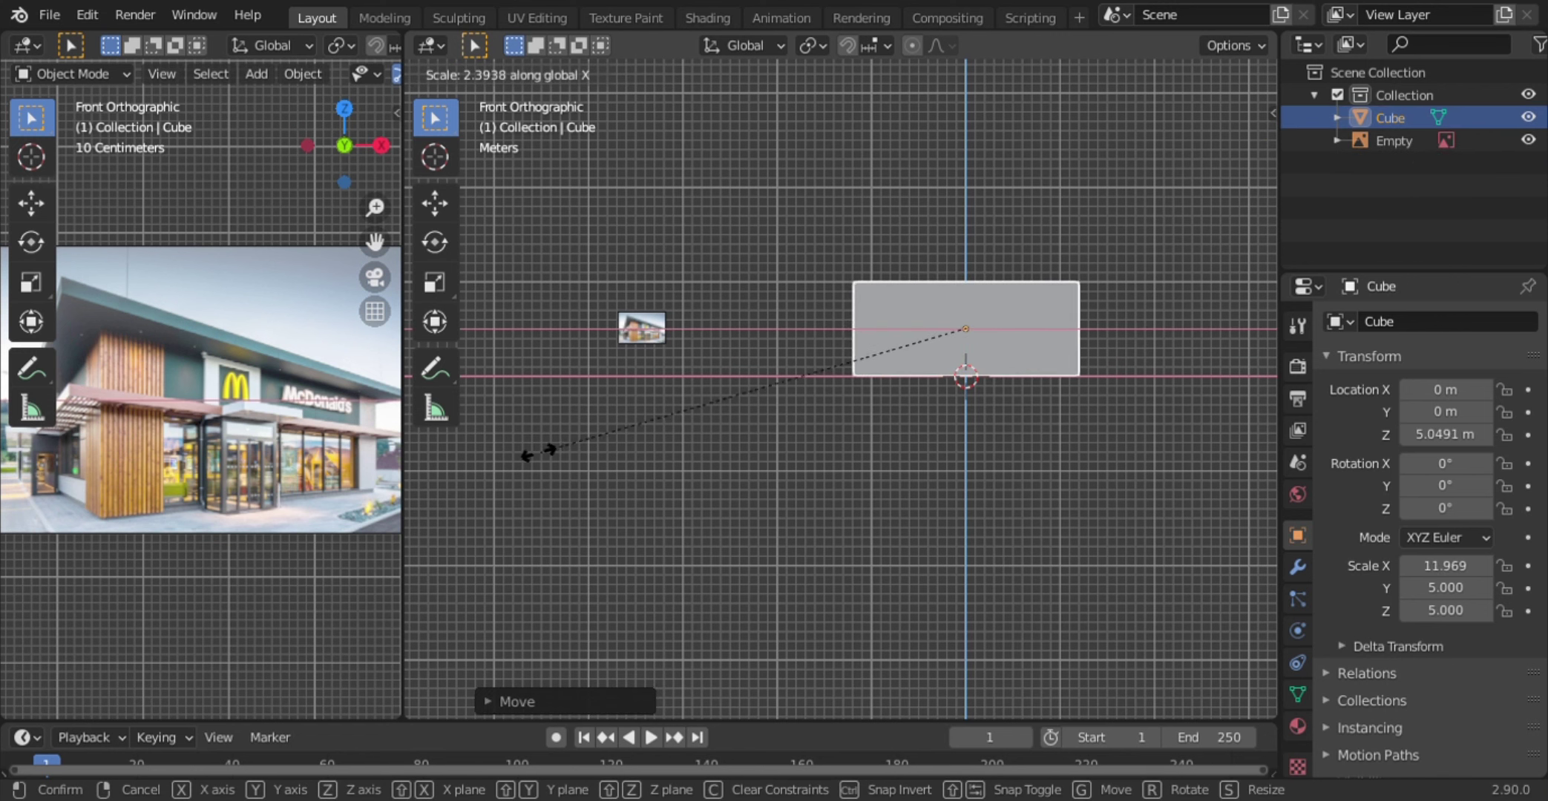
click(461, 452)
key(s)
key(z)
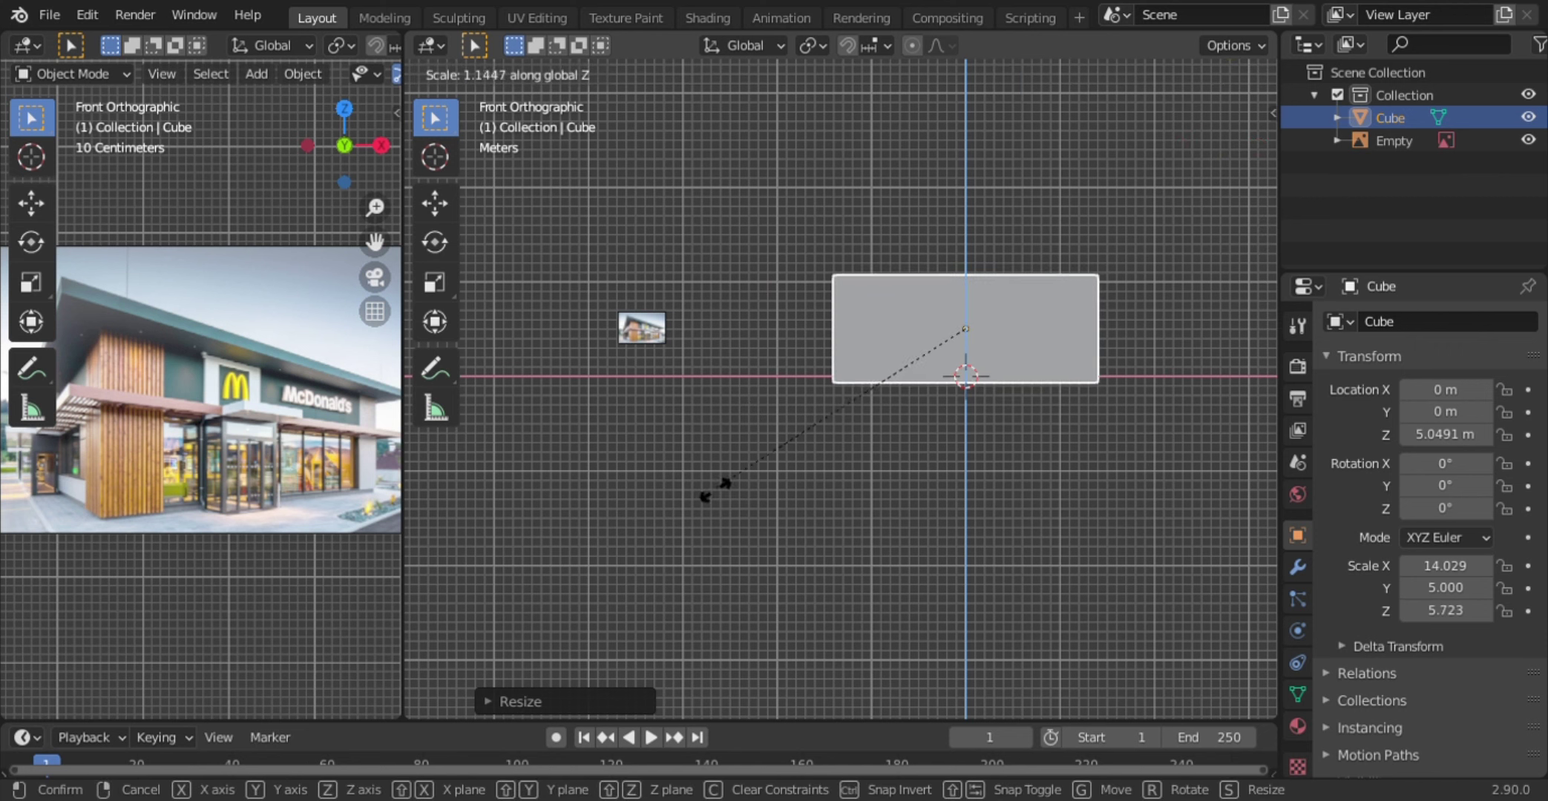
click(712, 530)
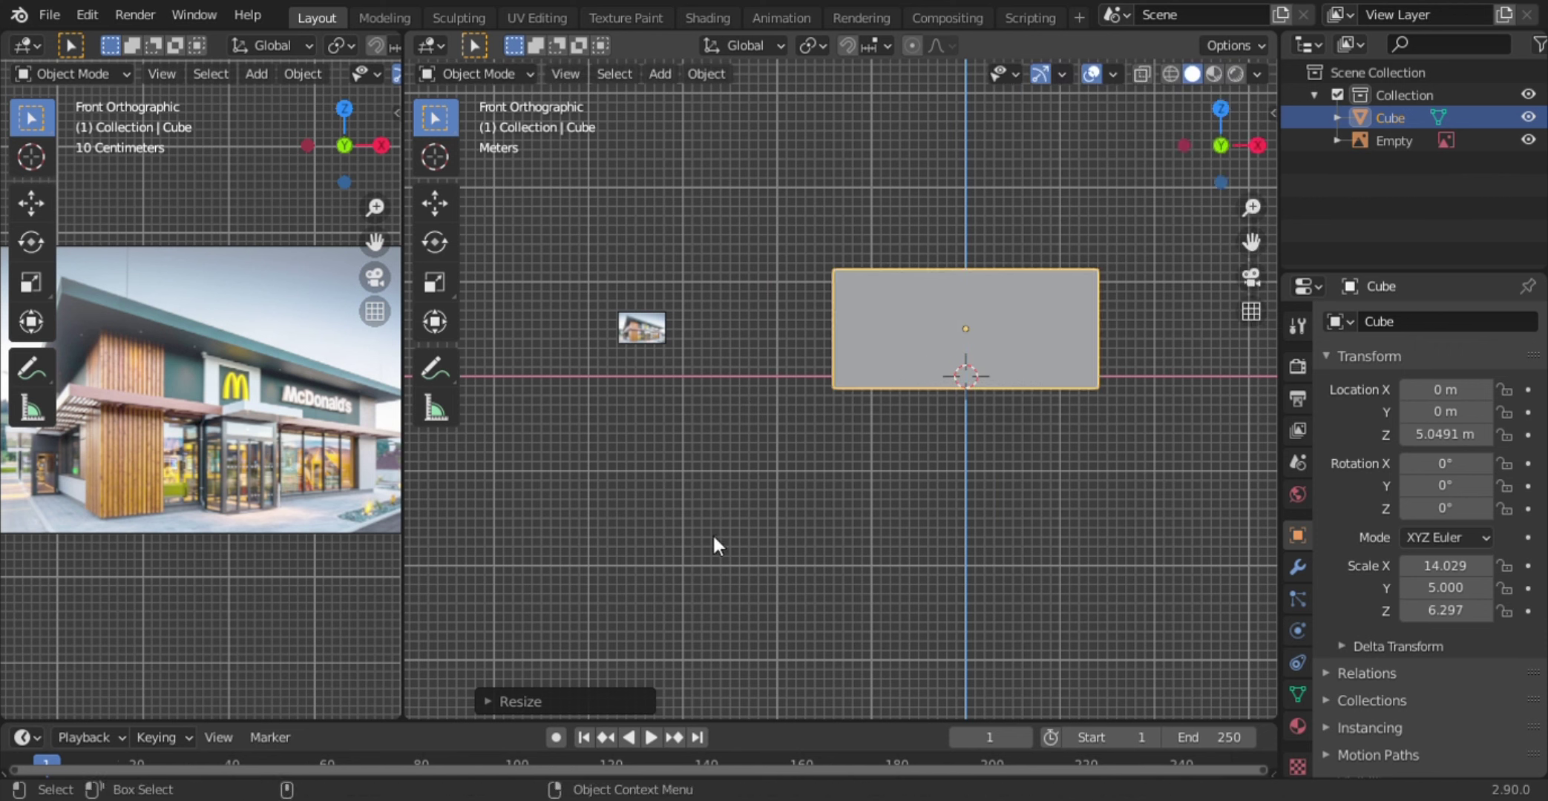
- Raise the box further along Z and save the file
key(g)
key(z)
click(734, 519)
key(ctrl+s)
- Unwrap the box in Edit Mode and set its Base Color to an image texture of the McDonald's photo
key(Tab)
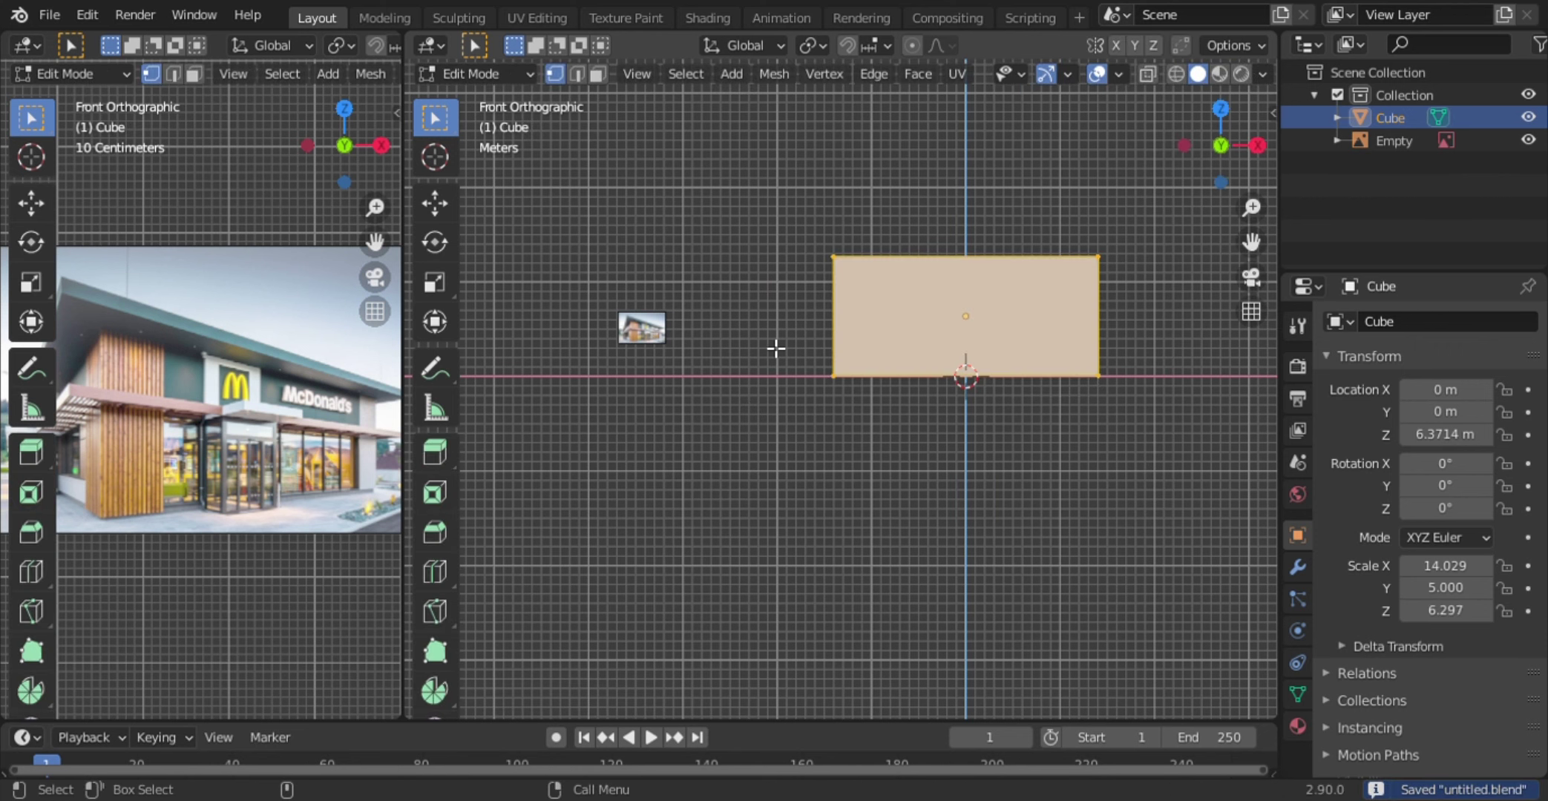
key(u)
click(775, 337)
click(1297, 726)
click(1408, 680)
click(953, 480)
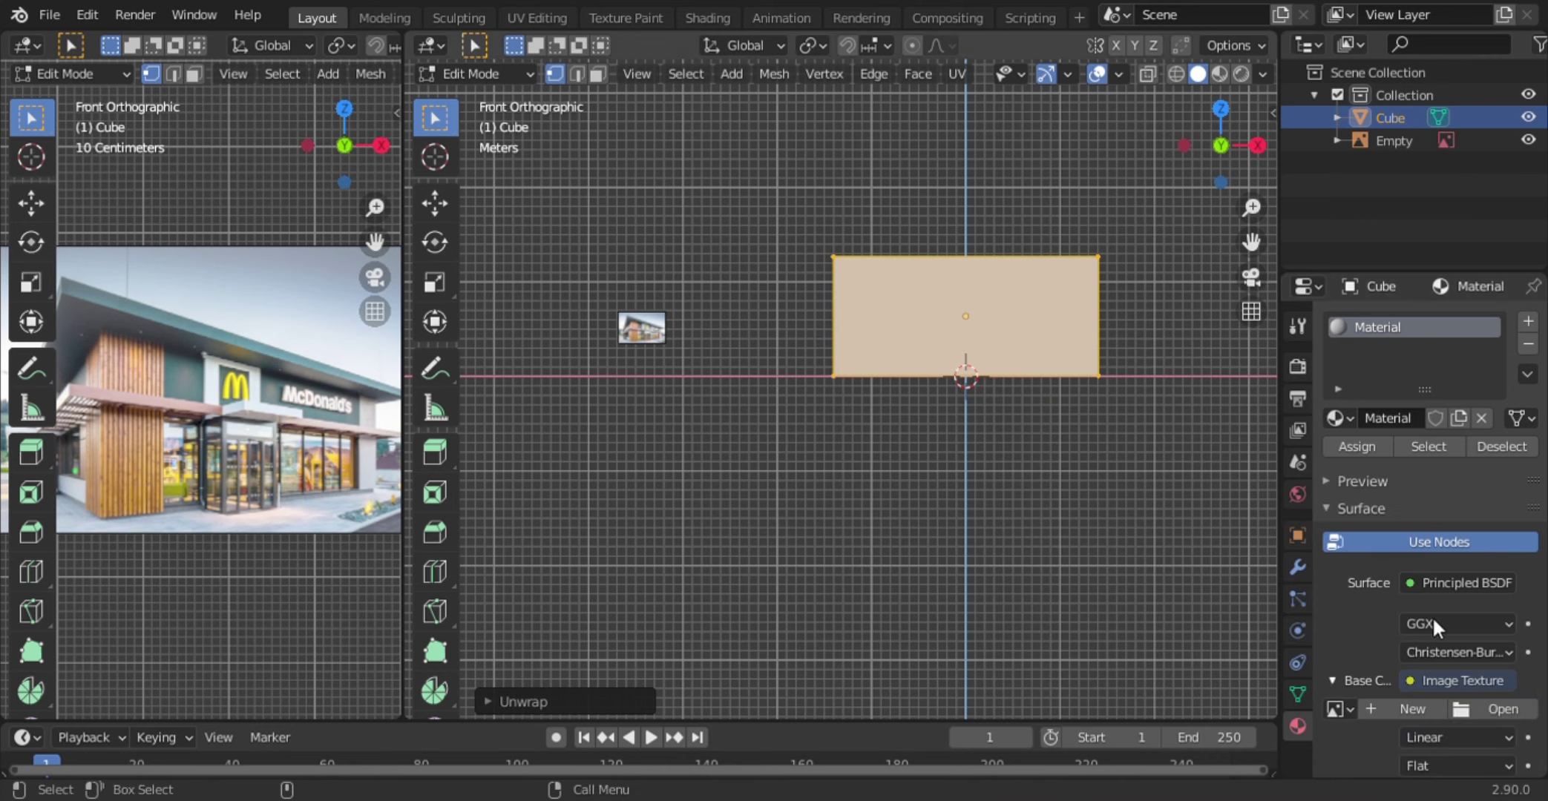
click(75, 73)
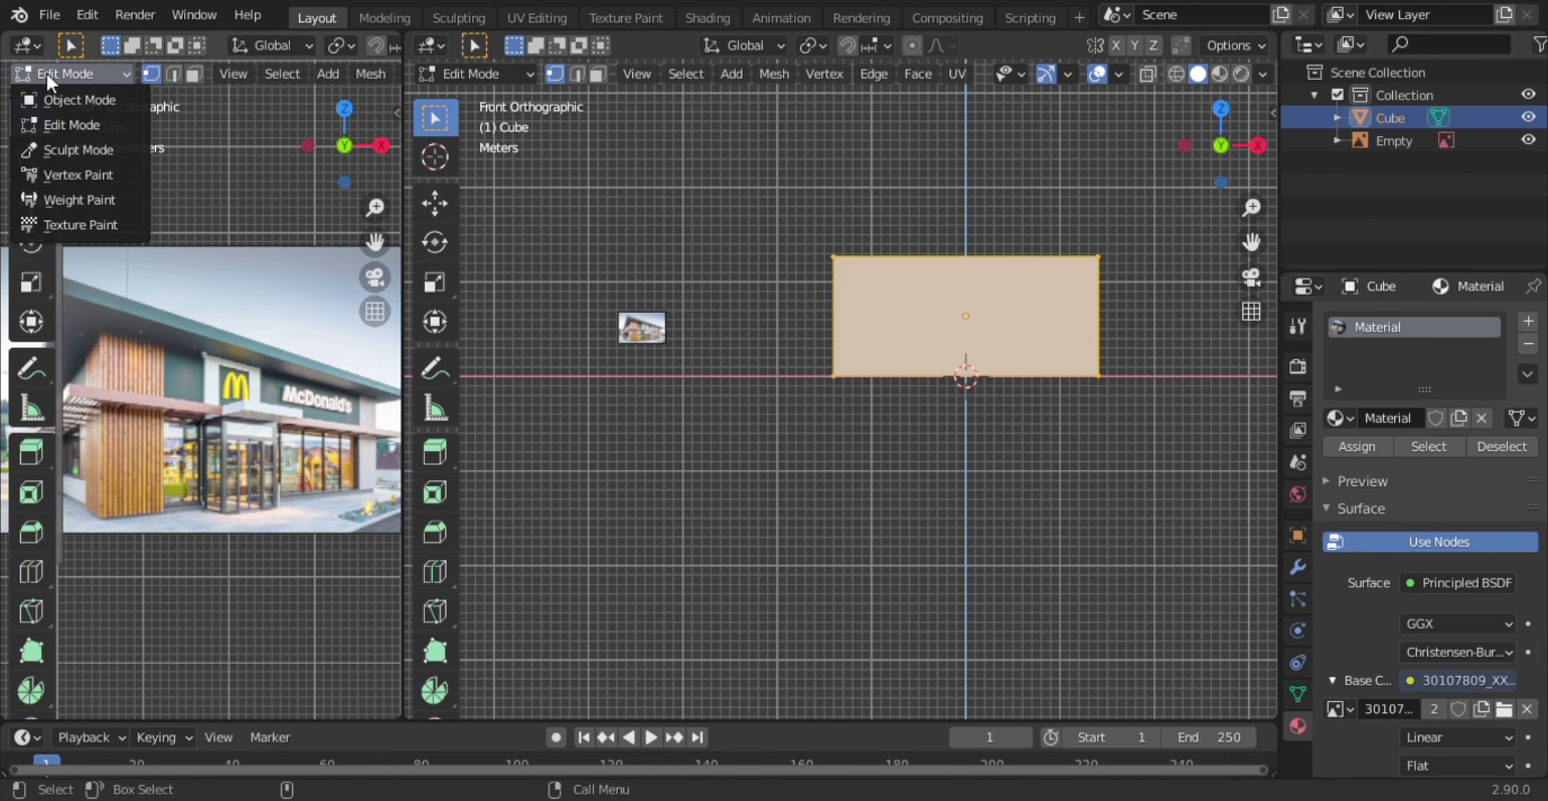
- Turn the left panel into a UV Editor showing the layout, and frame the box in the 3D view
click(27, 45)
click(91, 187)
scroll(230, 457, down, 2)
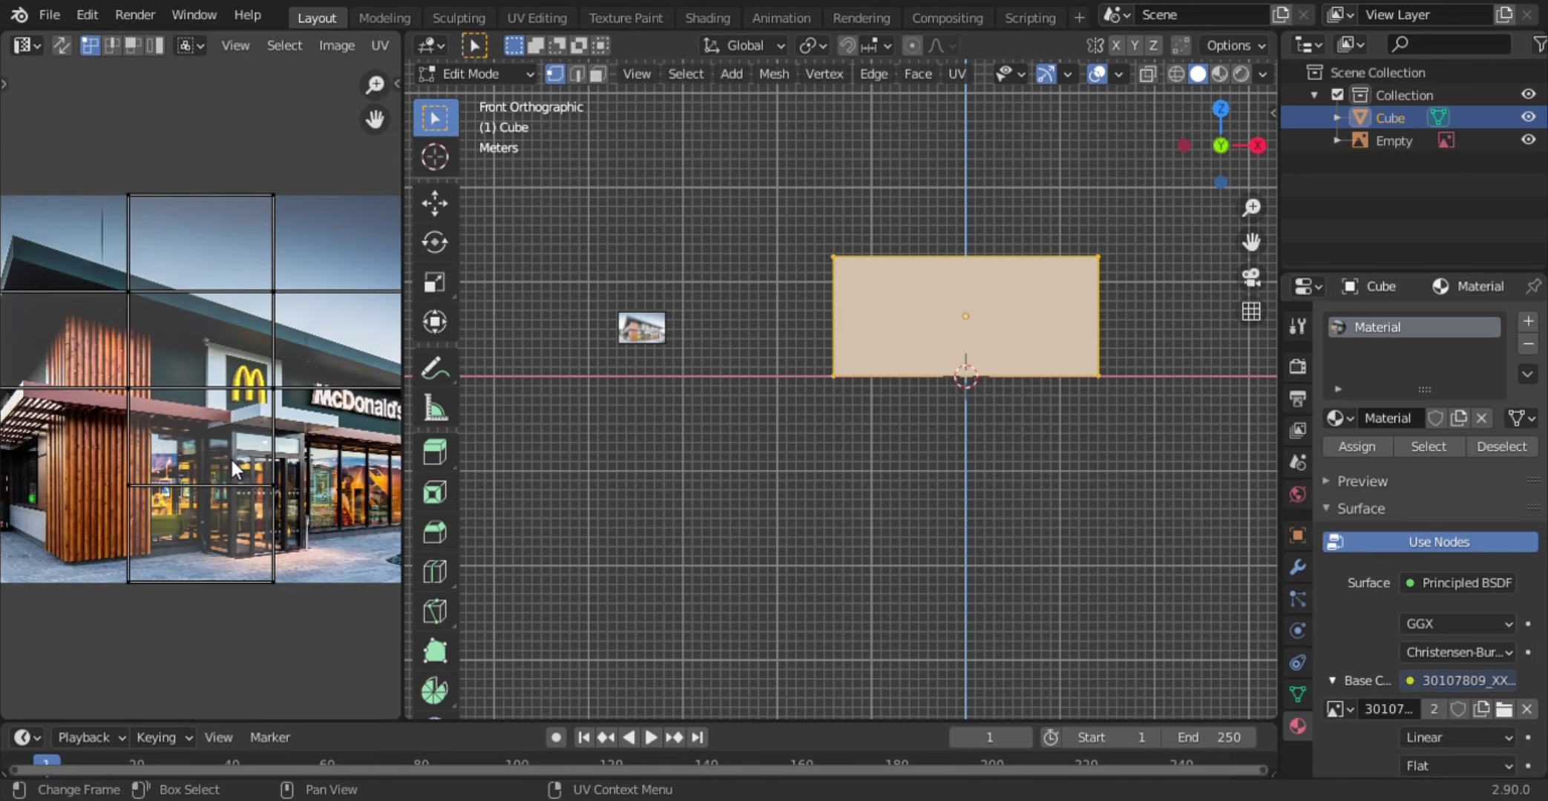
scroll(230, 457, down, 2)
key(KP_Decimal)
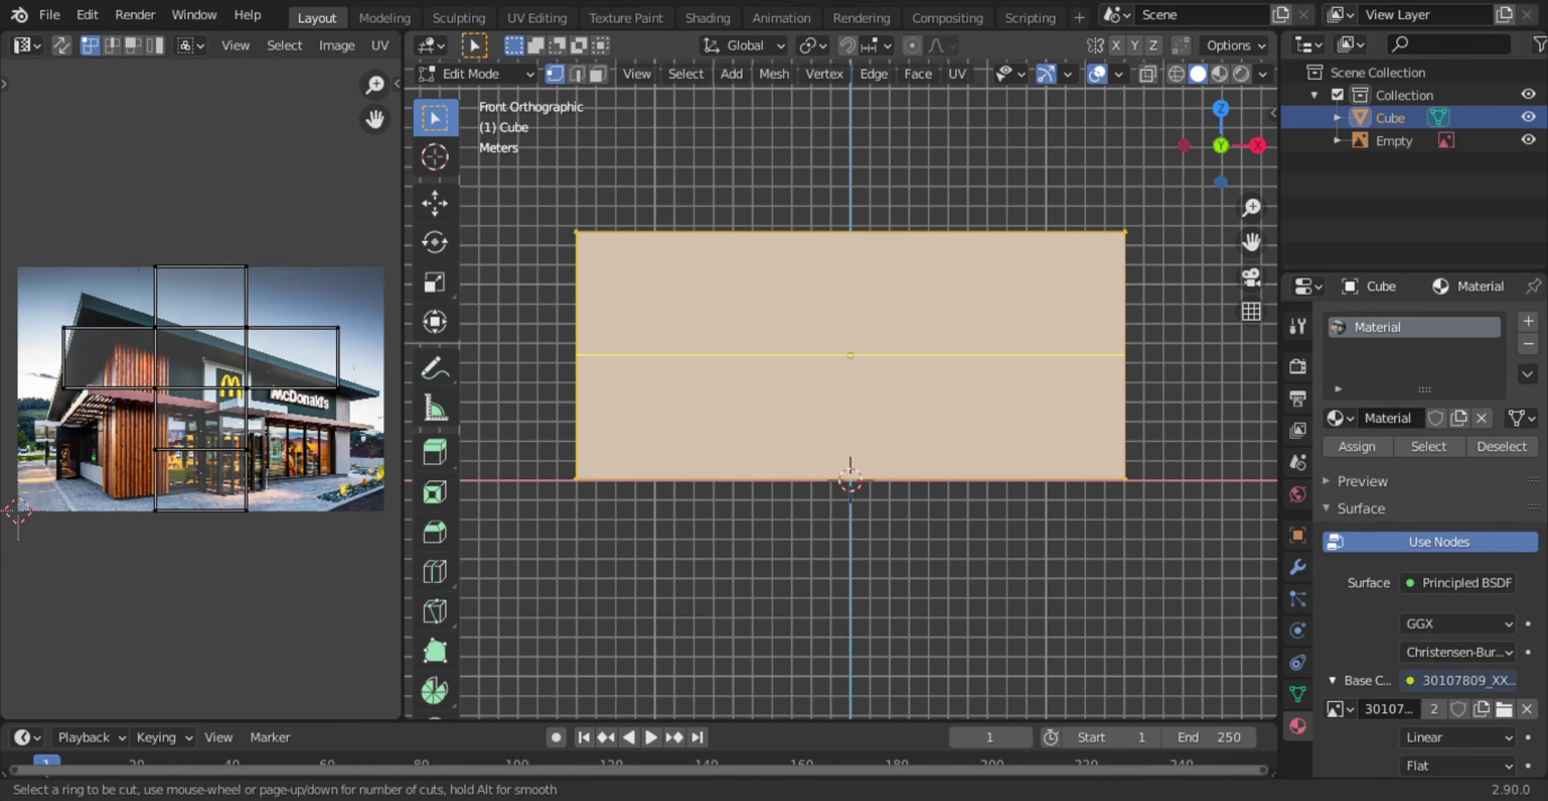
- Add two horizontal loop cuts across the box front and save
click(1124, 355)
click(1125, 293)
key(ctrl+r)
click(1113, 375)
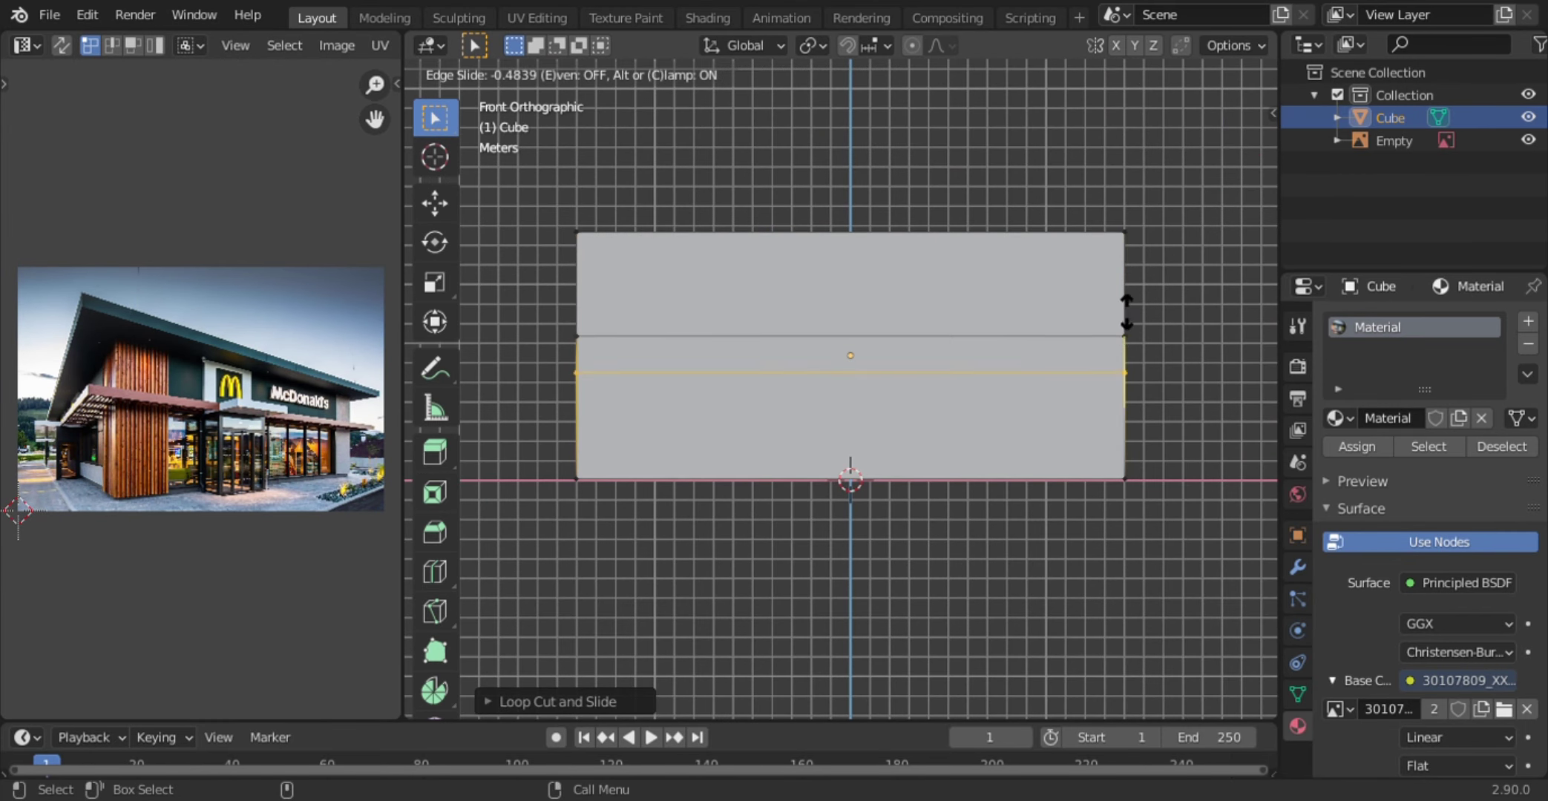
click(1128, 292)
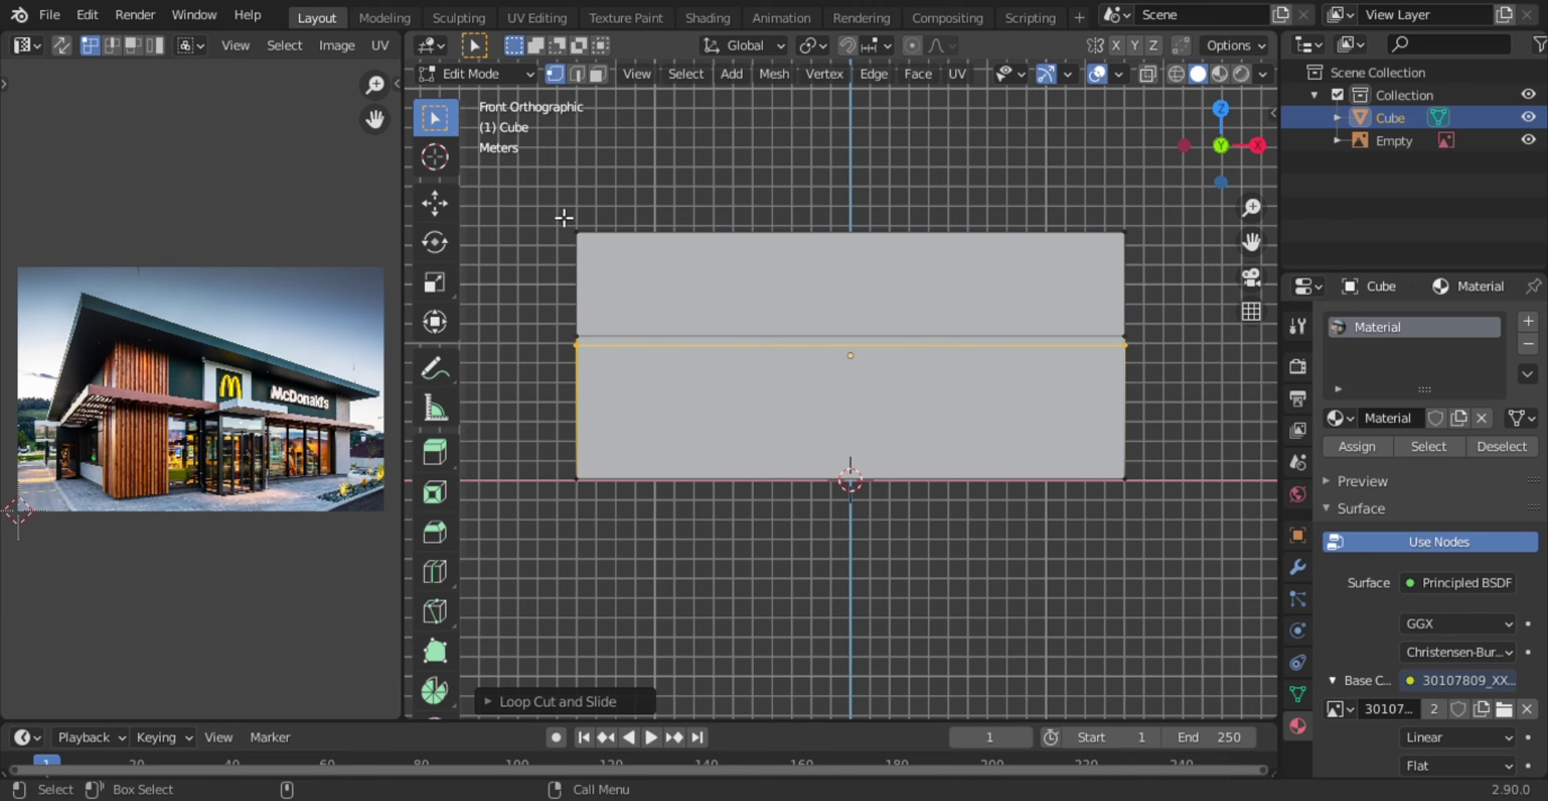
key(ctrl+s)
- Widen the top edge past the walls and extrude it up into a roof overhang
drag(556, 196, 1129, 282)
key(s)
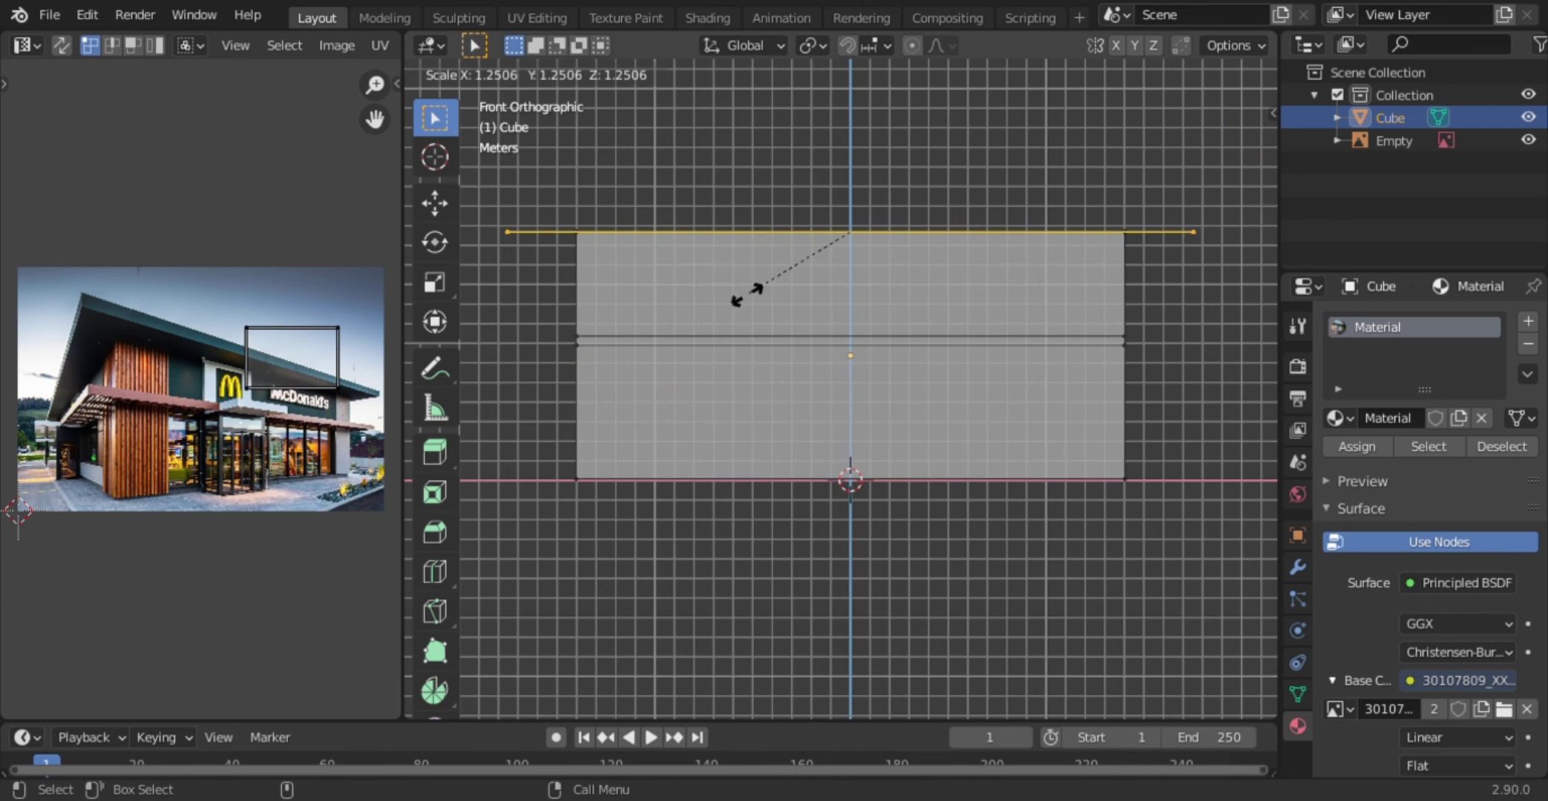
click(735, 297)
key(e)
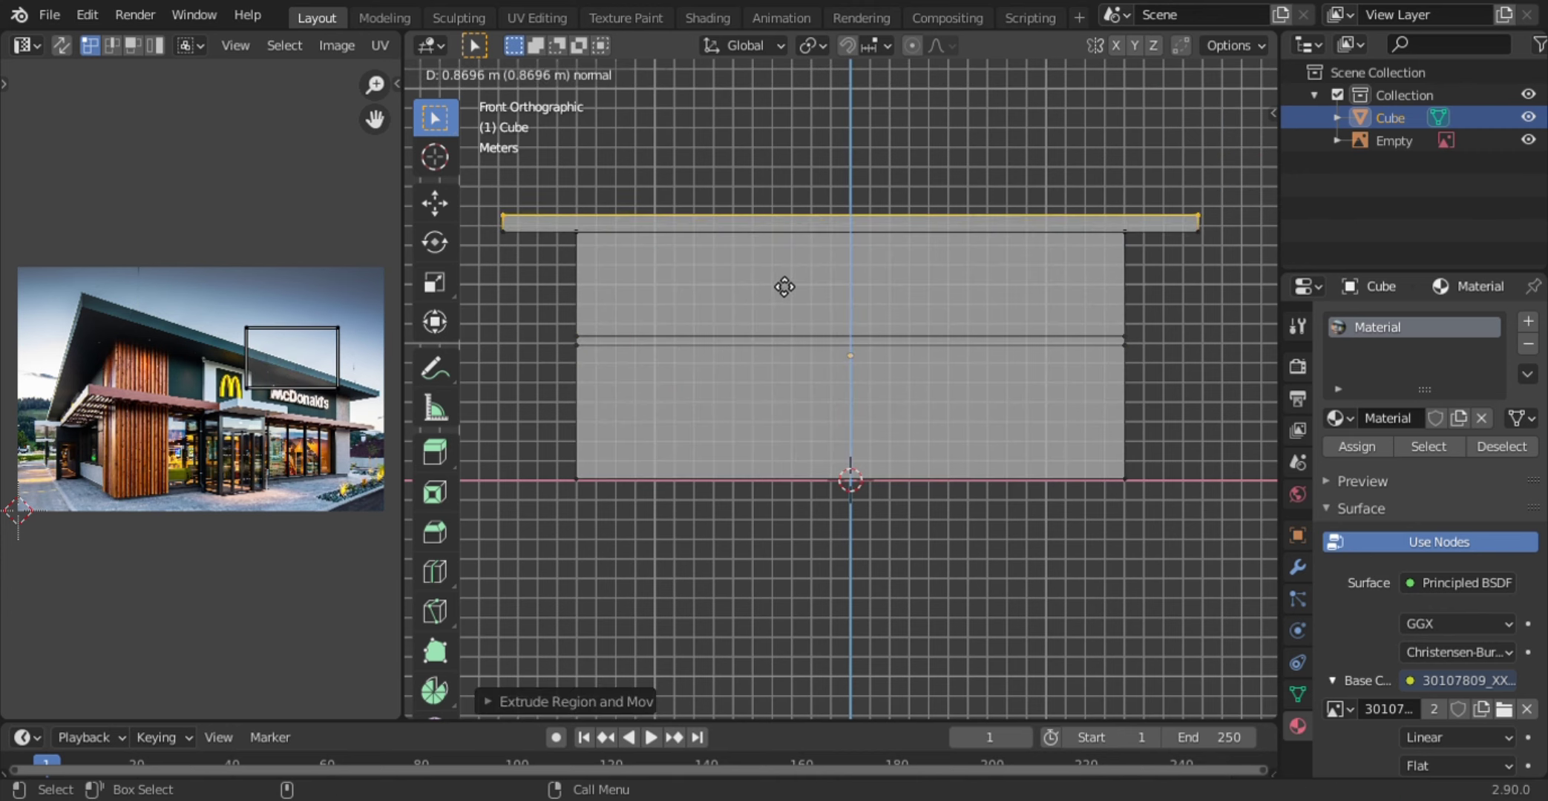
click(783, 286)
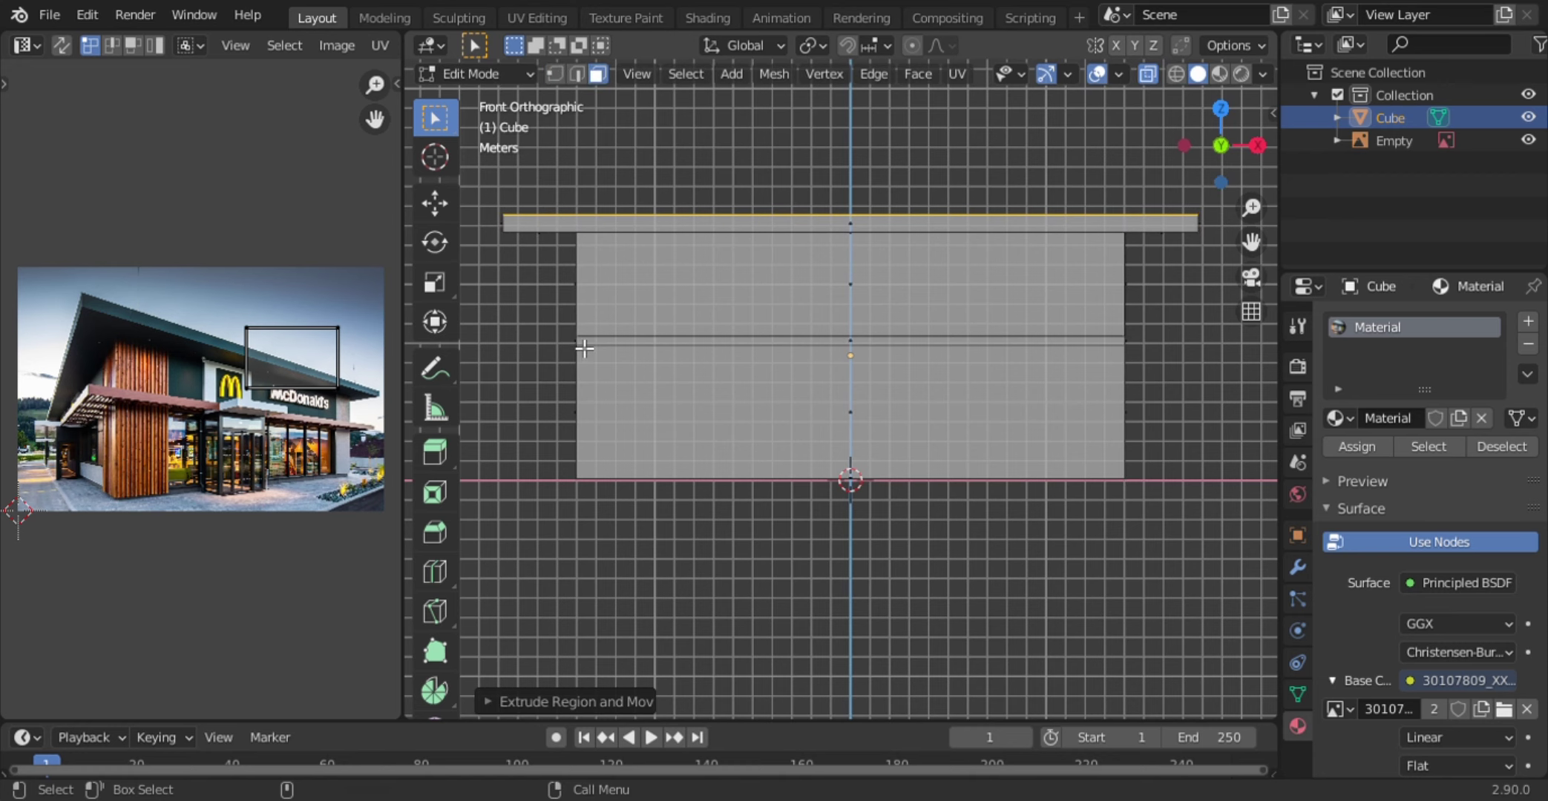
- Flatten the middle edge loop vertically, raise it, and widen it
alt+click(584, 348)
key(s)
key(z)
click(545, 517)
key(g)
key(z)
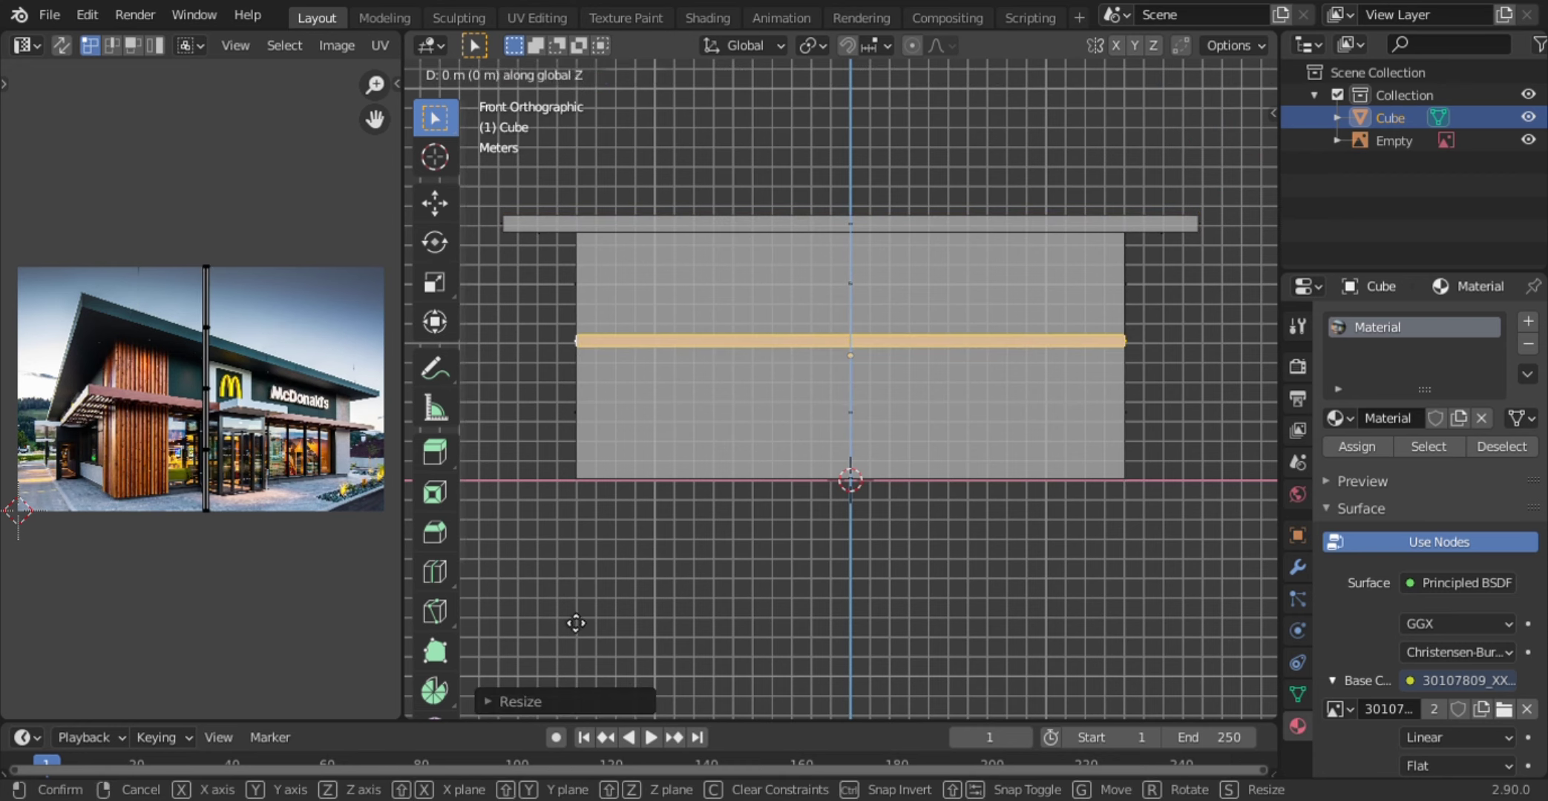
click(571, 616)
key(s)
click(512, 640)
- Extrude the middle loop into a thinner canopy strip and scale it to size
key(e)
key(Escape)
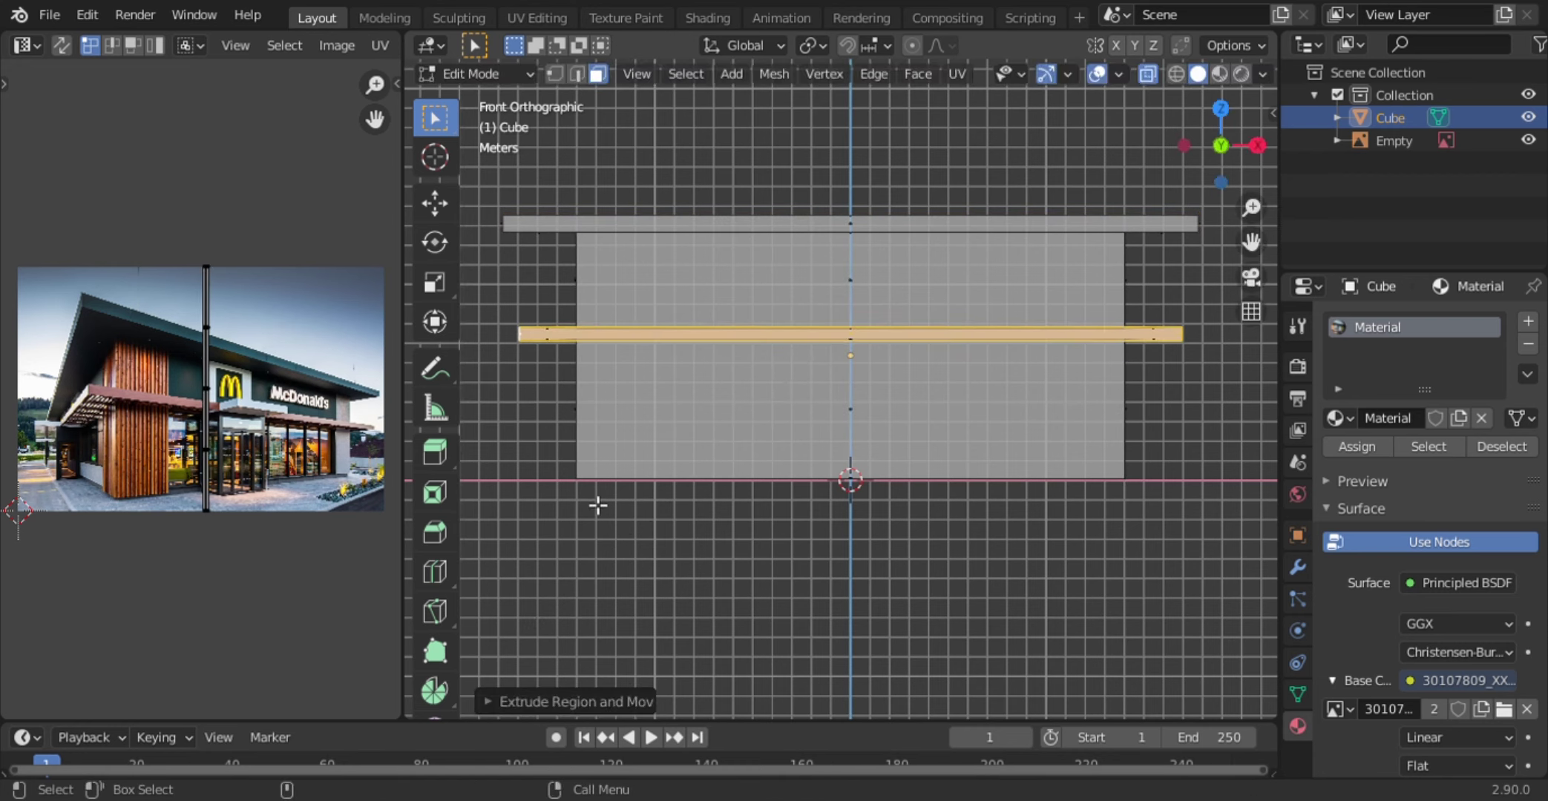
scroll(743, 473, up, 8)
key(s)
click(657, 553)
scroll(656, 552, down, 8)
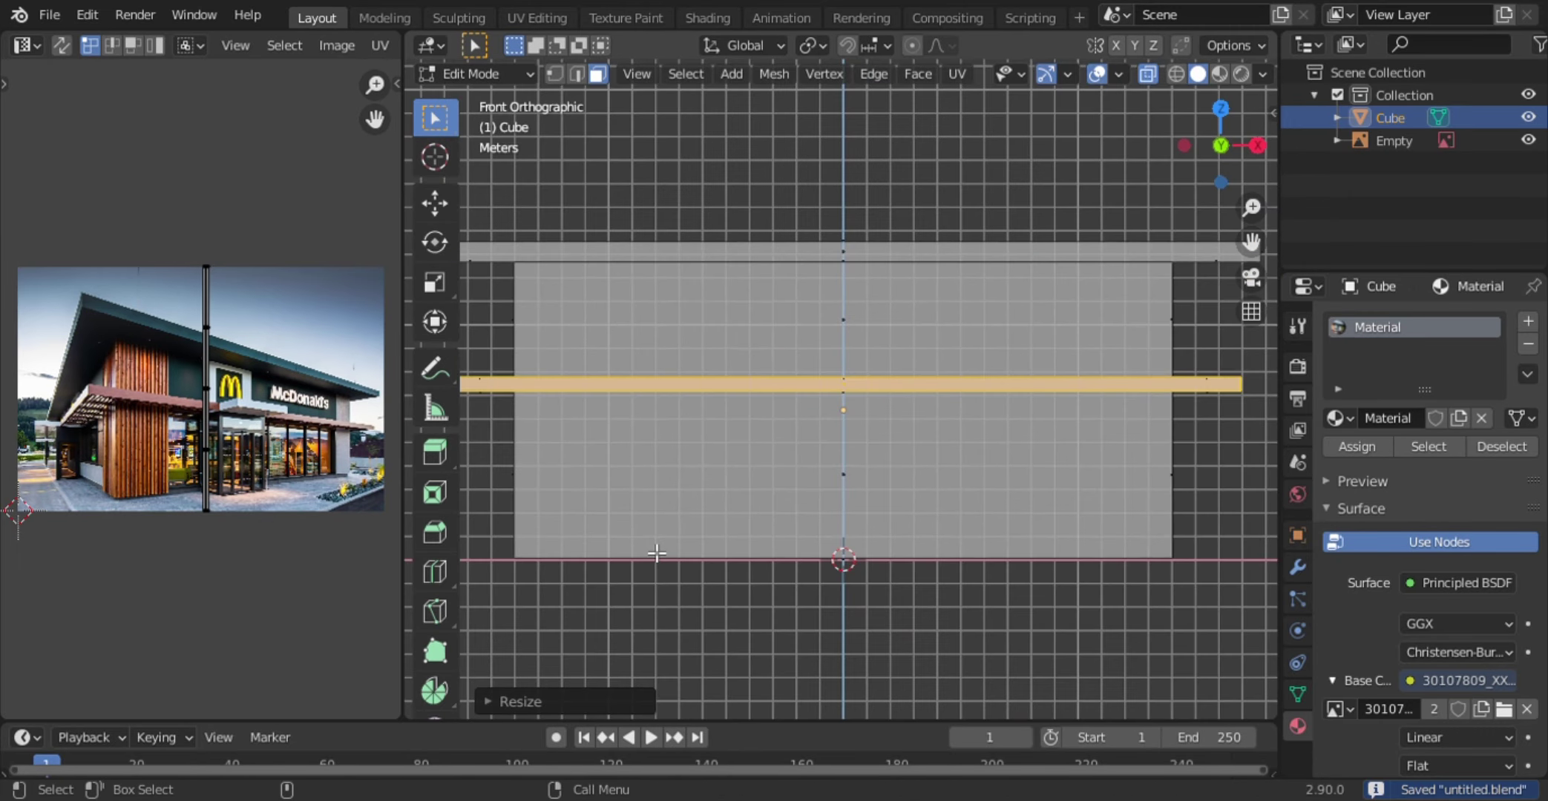
key(KP_3)
- Push the canopy strip edges outward along the building's depth (Y), then orbit to check
key(g)
key(y)
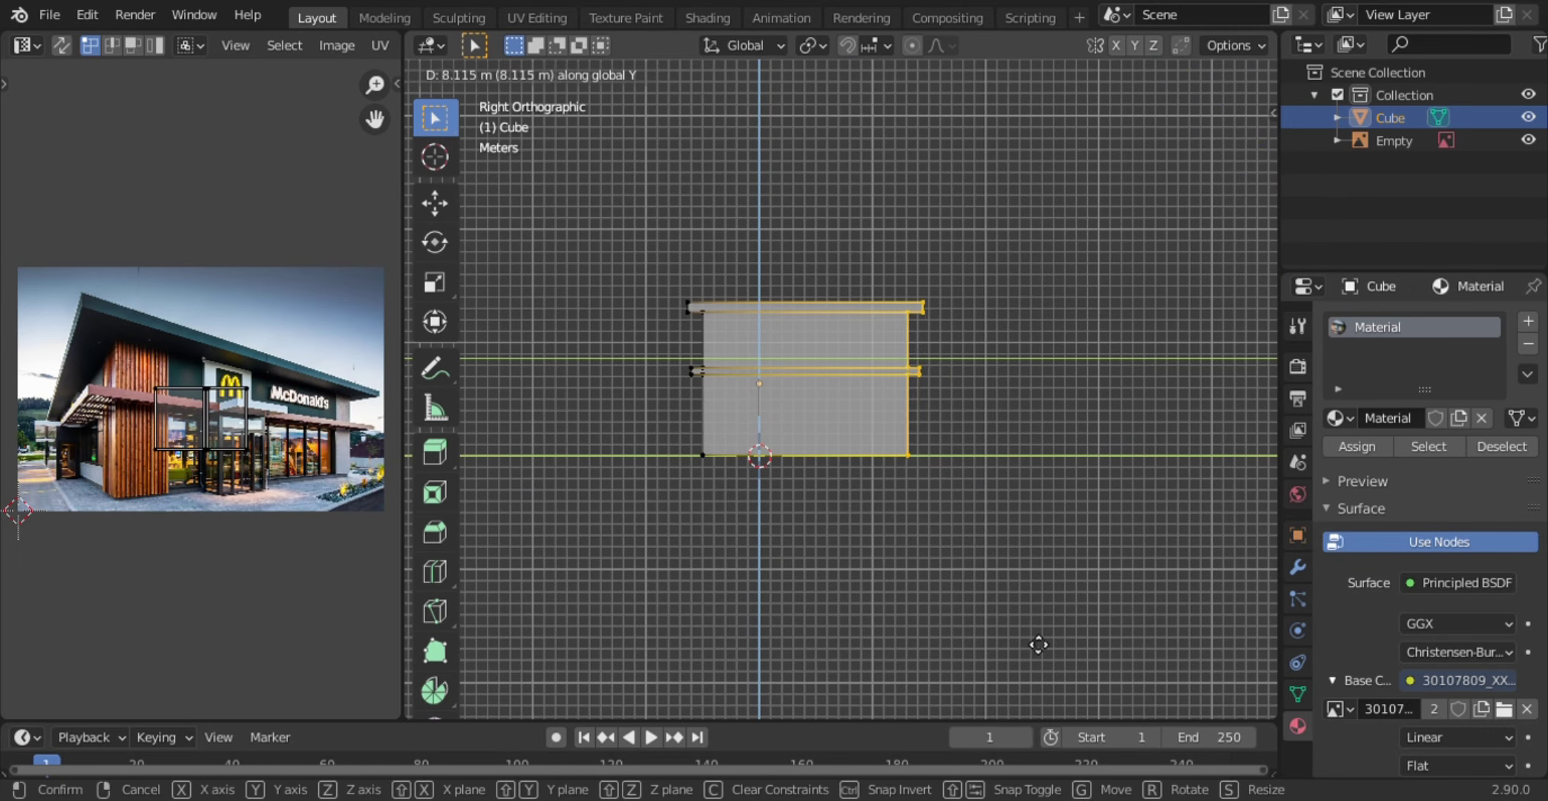
click(1116, 646)
key(Up)
key(KP_1)
middle_drag(777, 476, 704, 542)
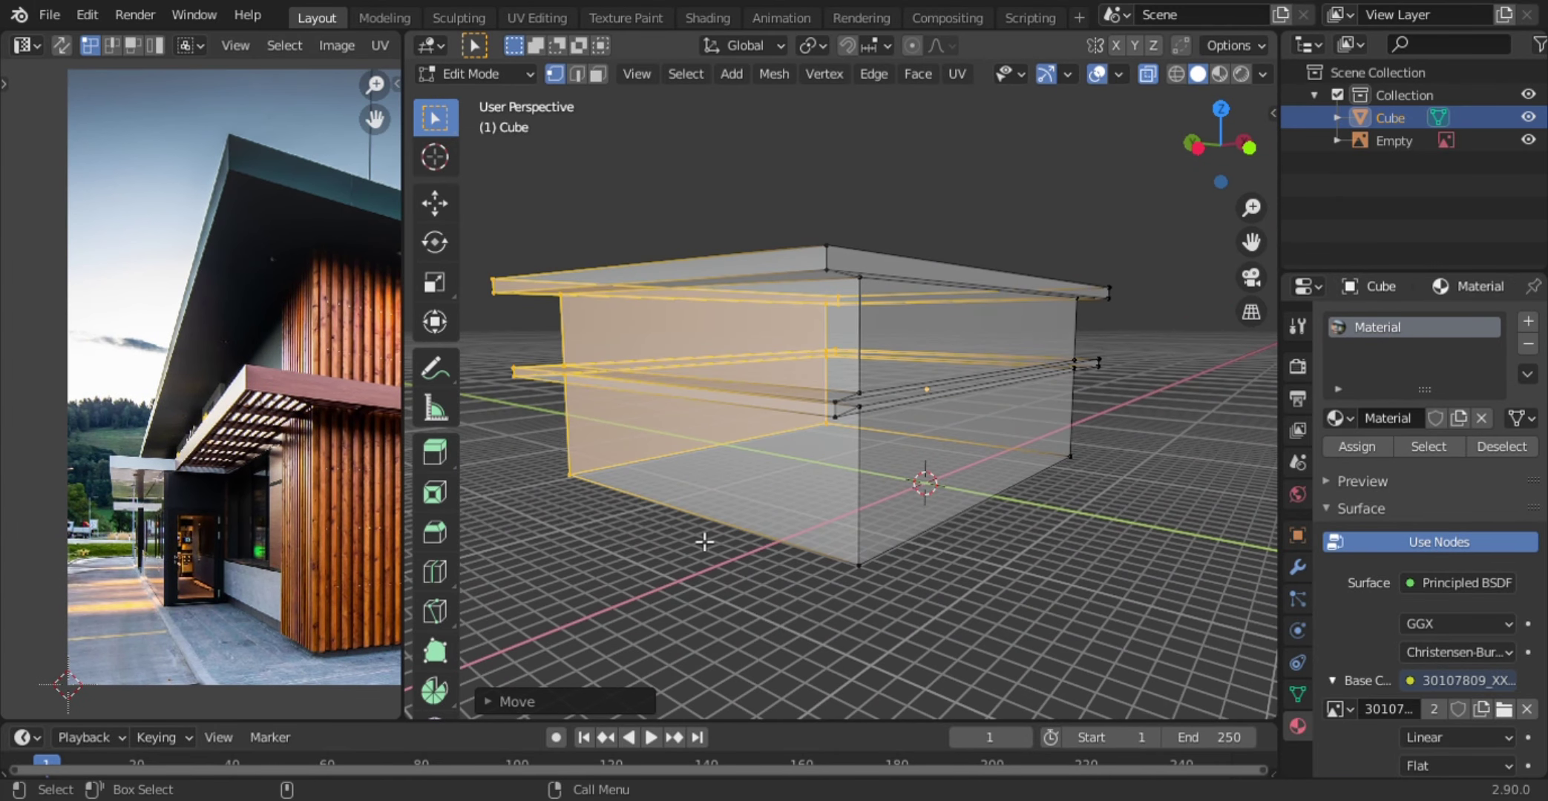
mouse_move(809, 508)
alt+middle_down()
mouse_move(1022, 227)
mouse_move(888, 397)
mouse_move(780, 324)
mouse_move(836, 449)
alt+middle_up()
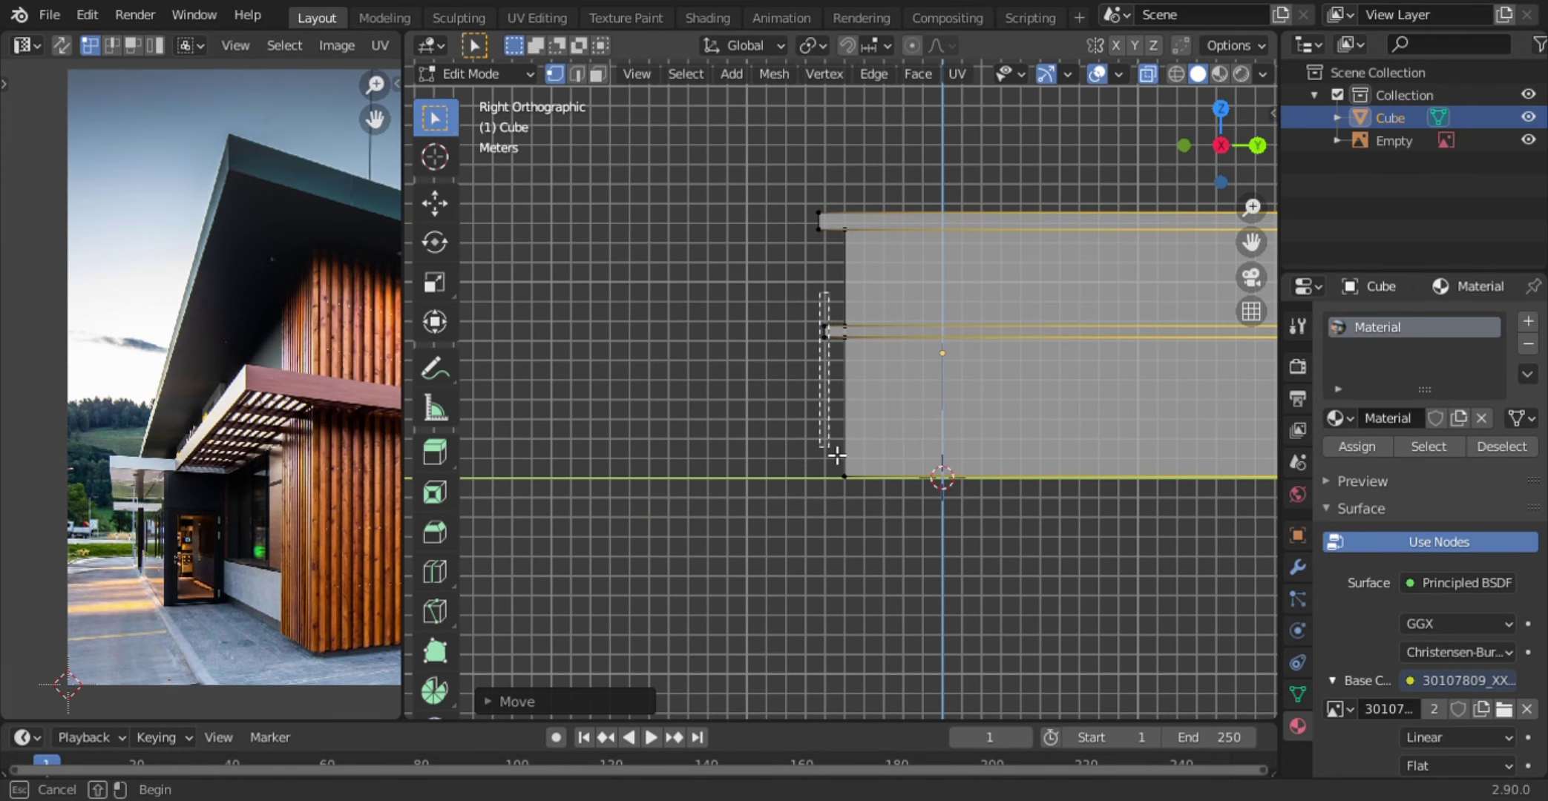
- Extend the roof's top edge loop along Y as well, then save the file
drag(791, 159, 839, 504)
key(g)
key(y)
click(839, 504)
alt+middle_drag(839, 504, 788, 508)
scroll(788, 507, up, 3)
key(ctrl+s)
- In face select mode with X-ray off, unwrap the roof and canopy strip faces
scroll(221, 347, down, 5)
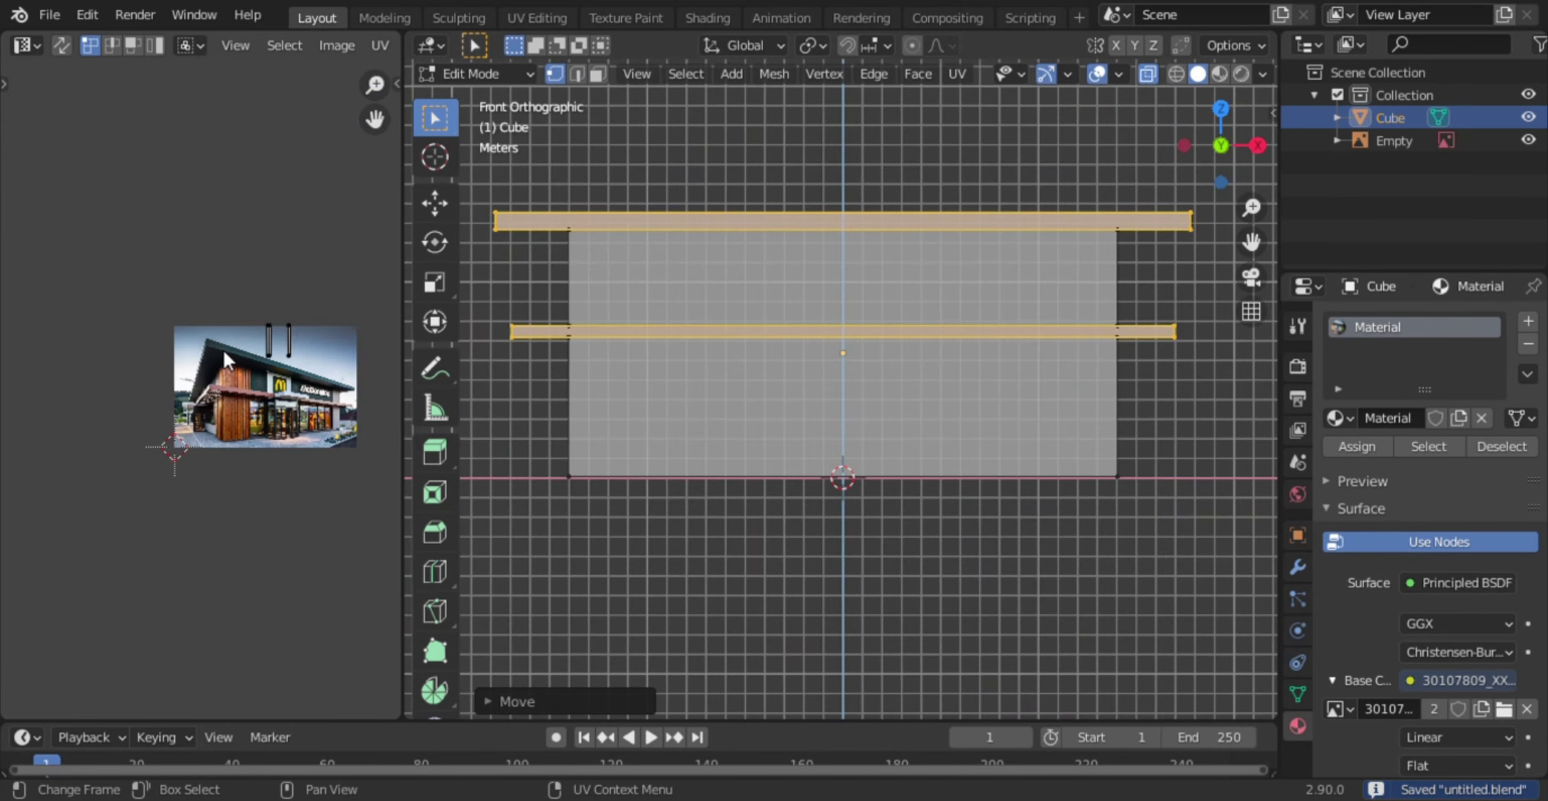
key(3)
key(alt+z)
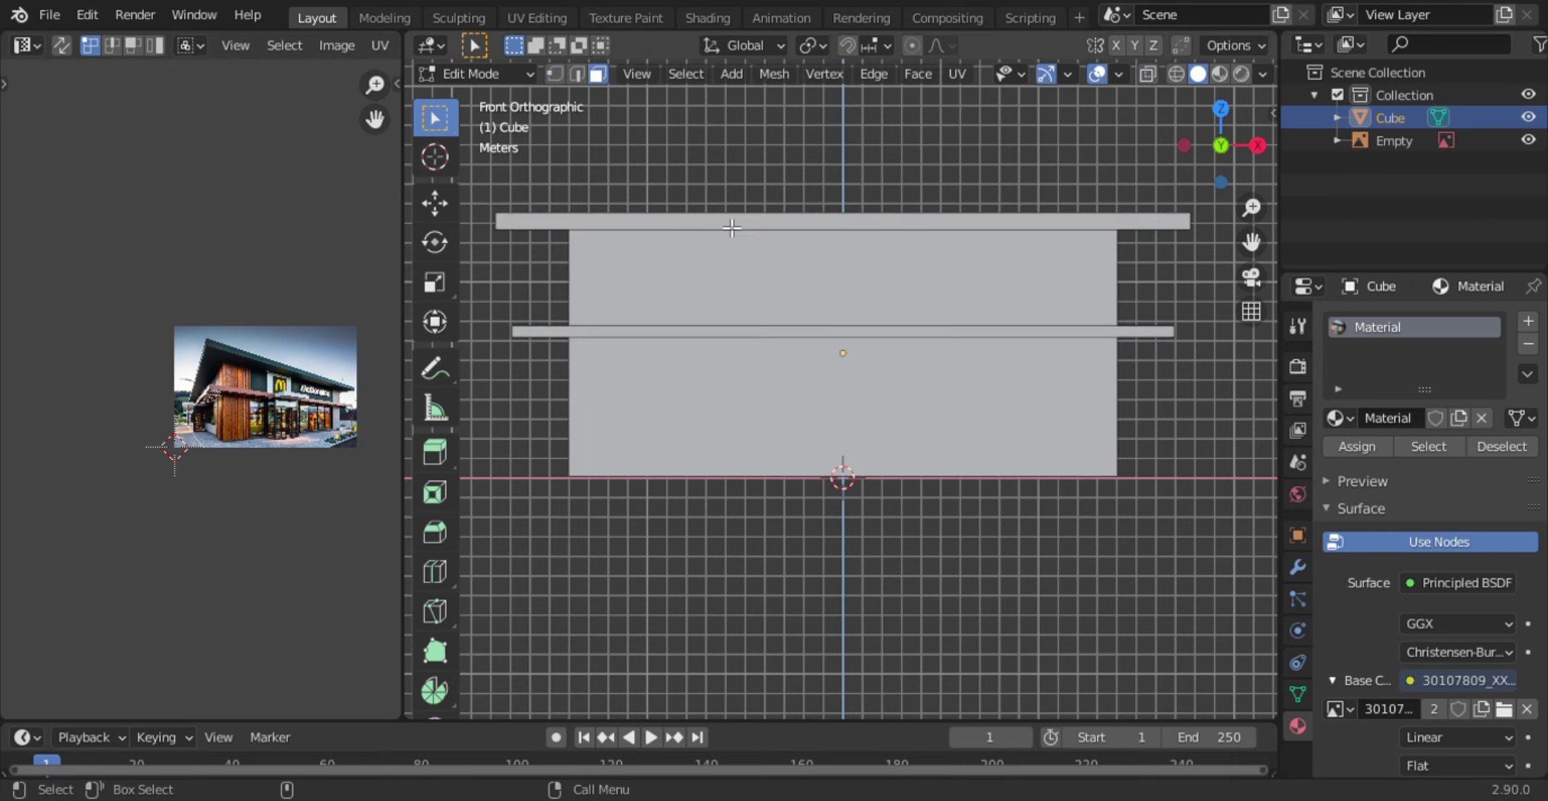
key(u)
key(Return)
scroll(240, 478, down, 1)
- Move the strip UVs to the photo's top and lower their right end to slant them
key(a)
key(g)
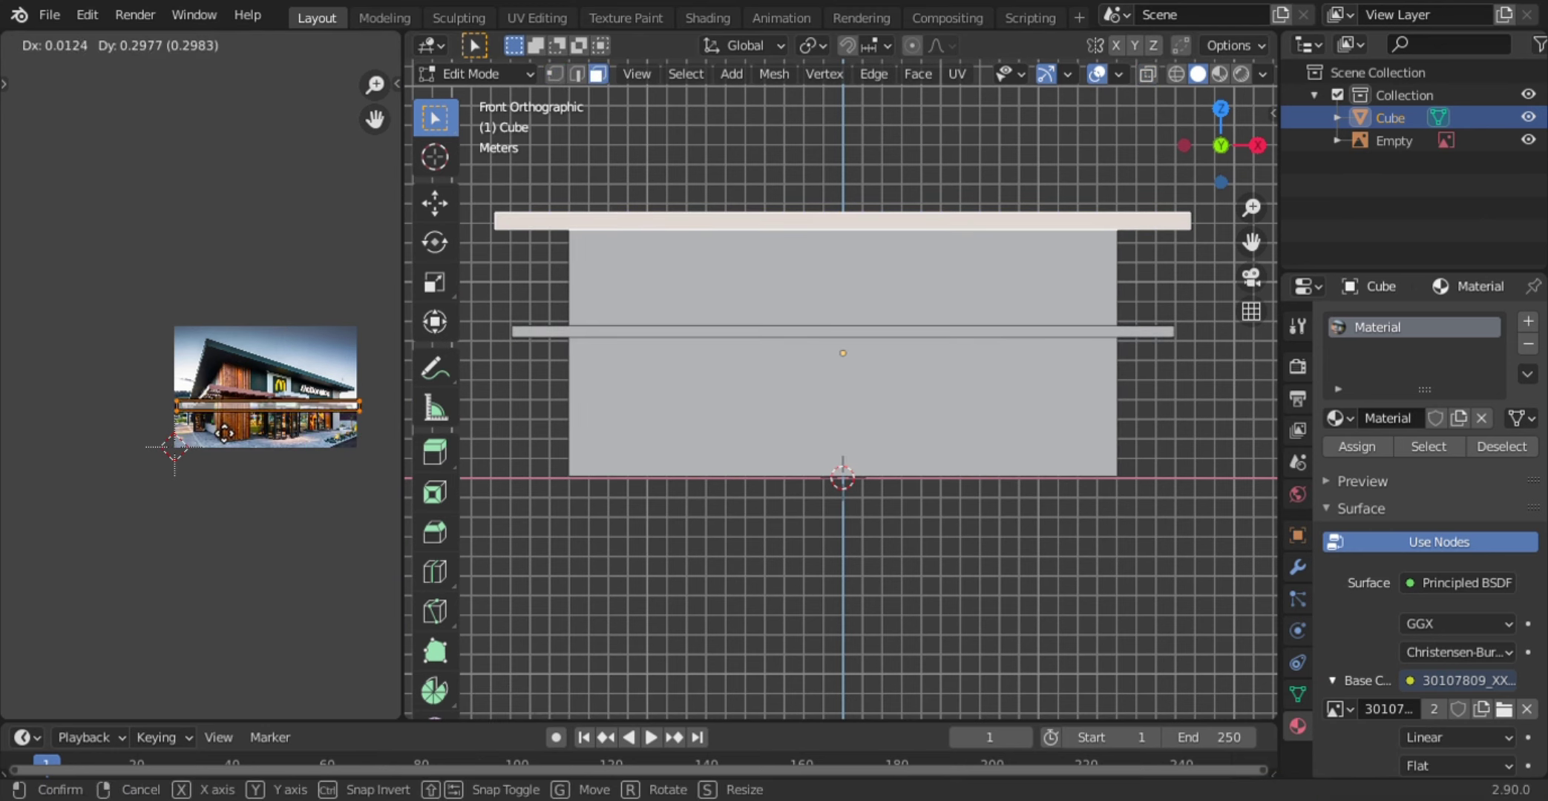
click(234, 391)
drag(369, 322, 391, 359)
key(g)
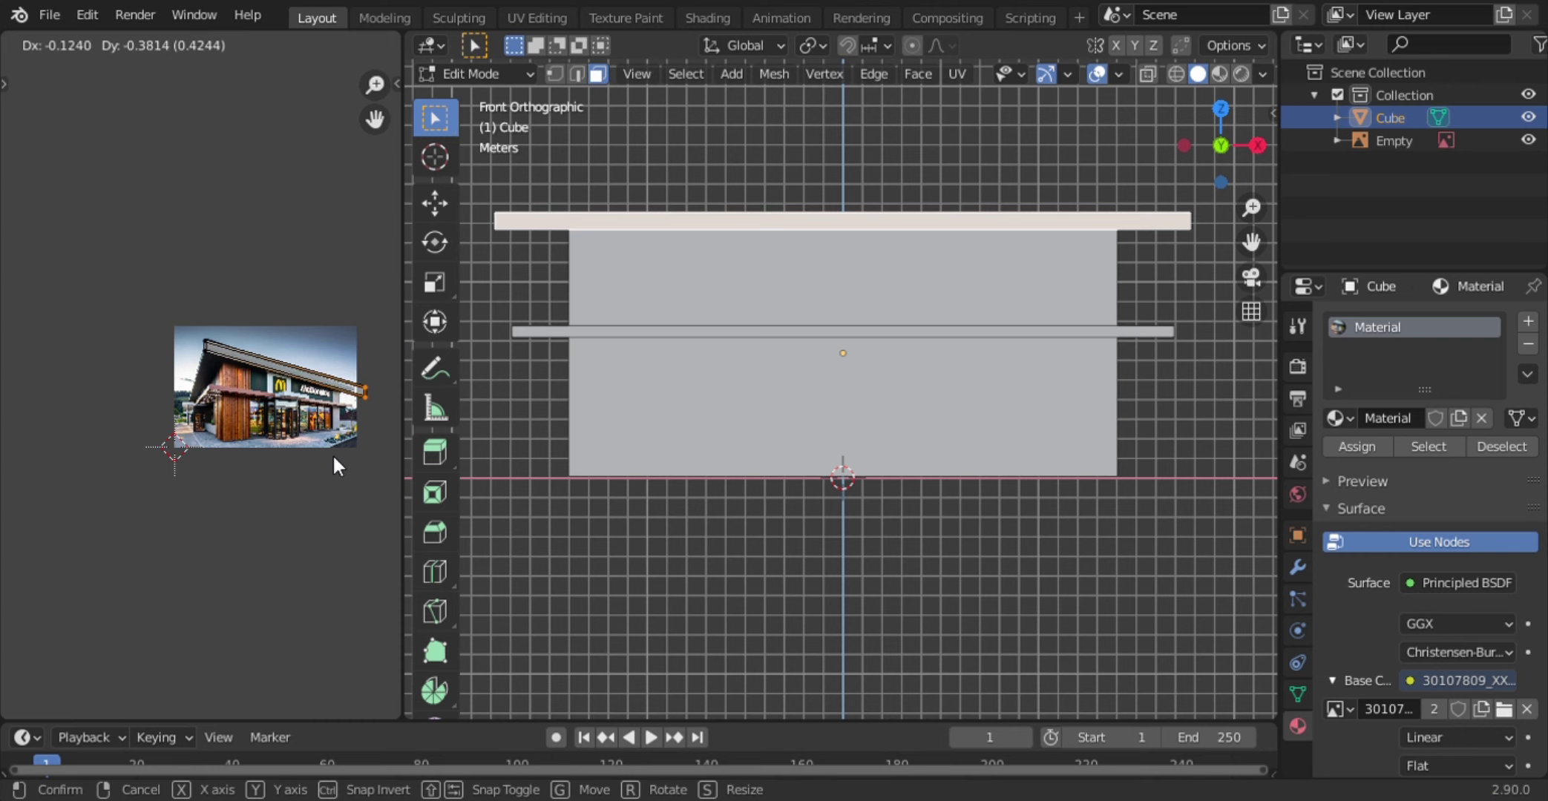
click(333, 457)
- Fine-tune the strip UV position and switch the viewport to Material Preview shading
scroll(255, 459, up, 5)
key(g)
key(Return)
key(z)
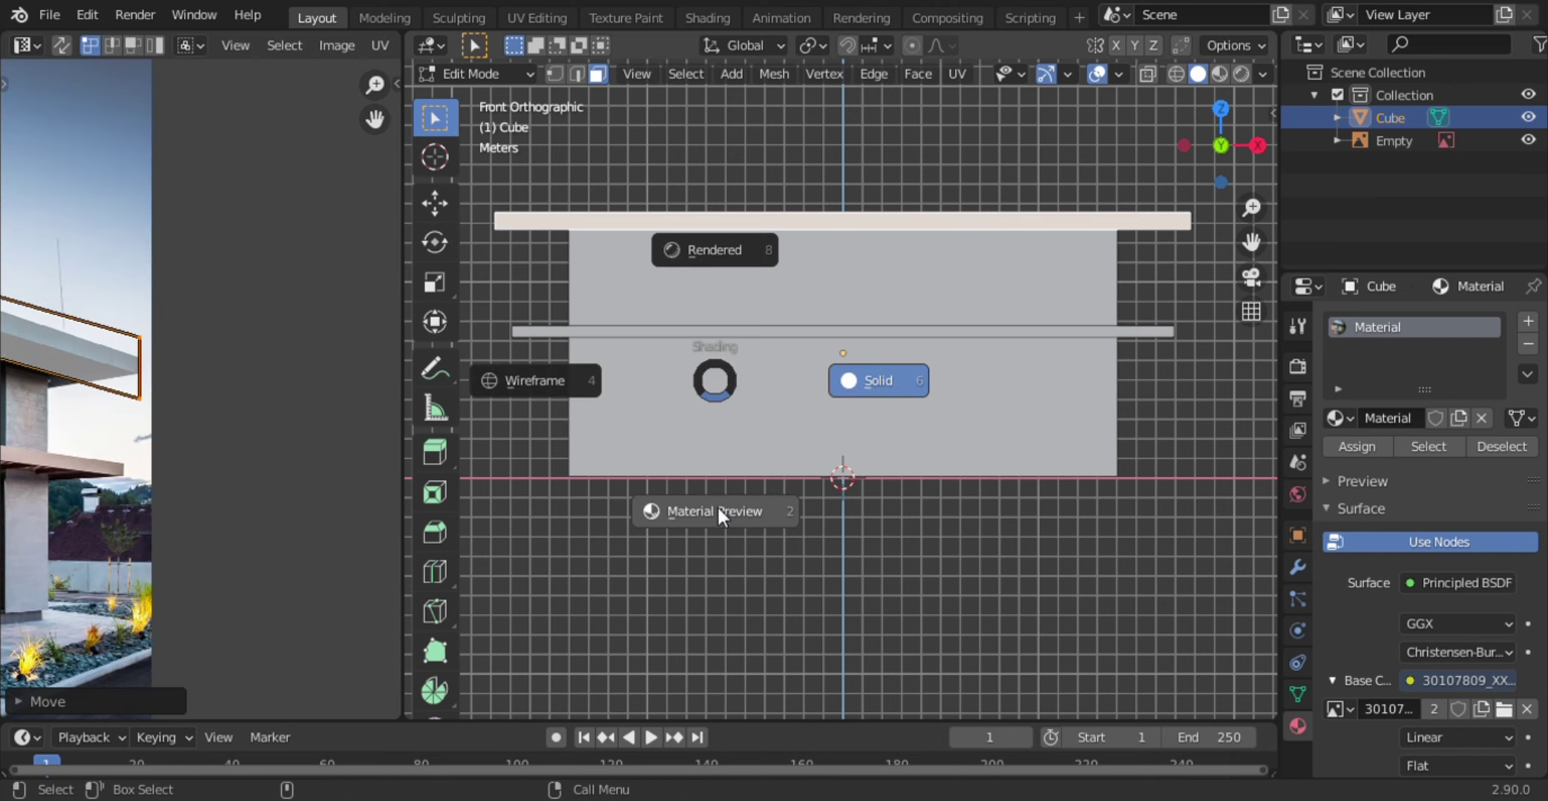
click(718, 513)
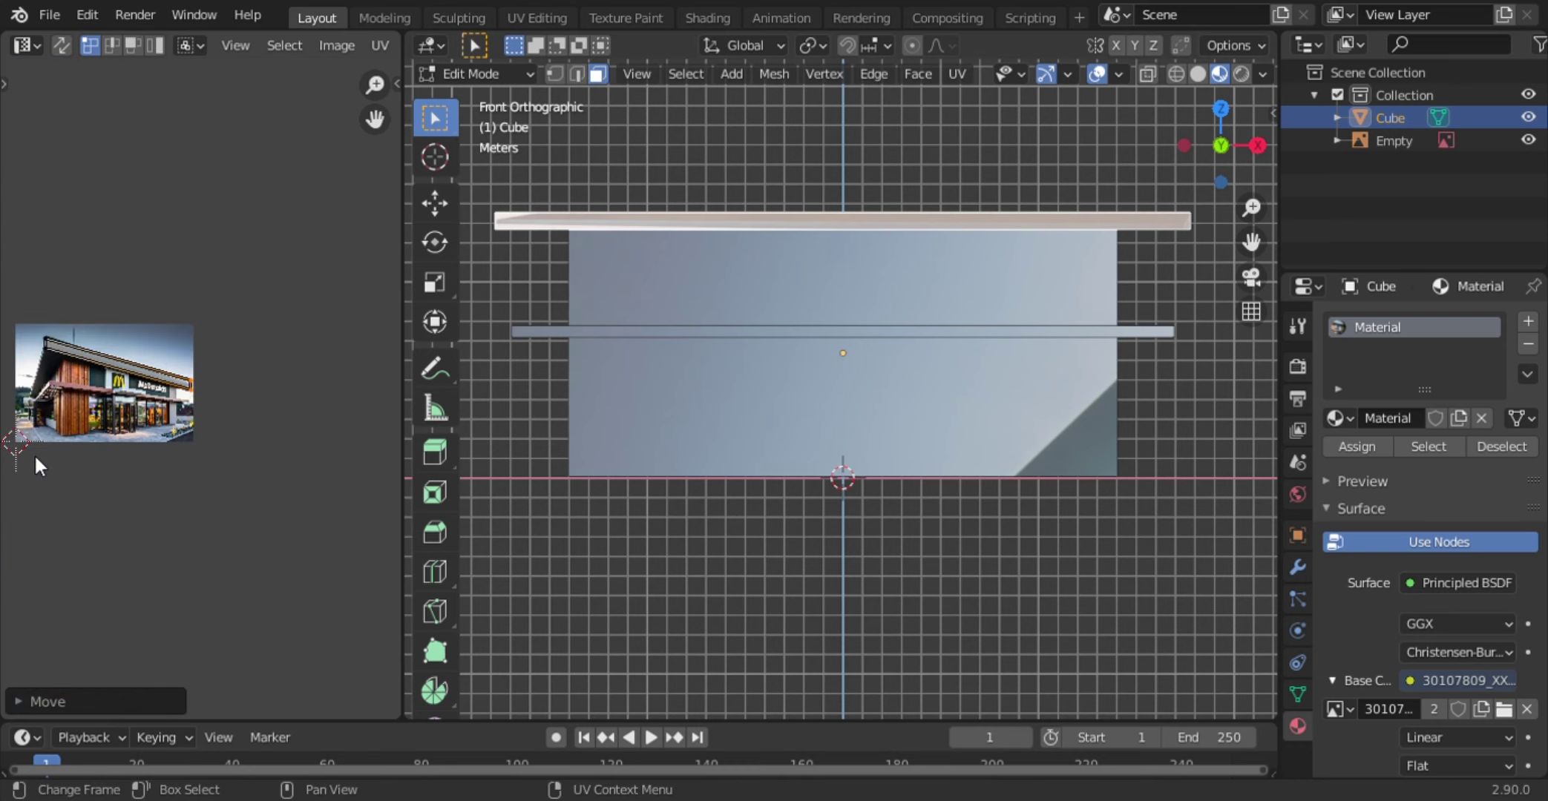
- Squash the current UV face vertically and move it into place on the photo
key(s)
key(y)
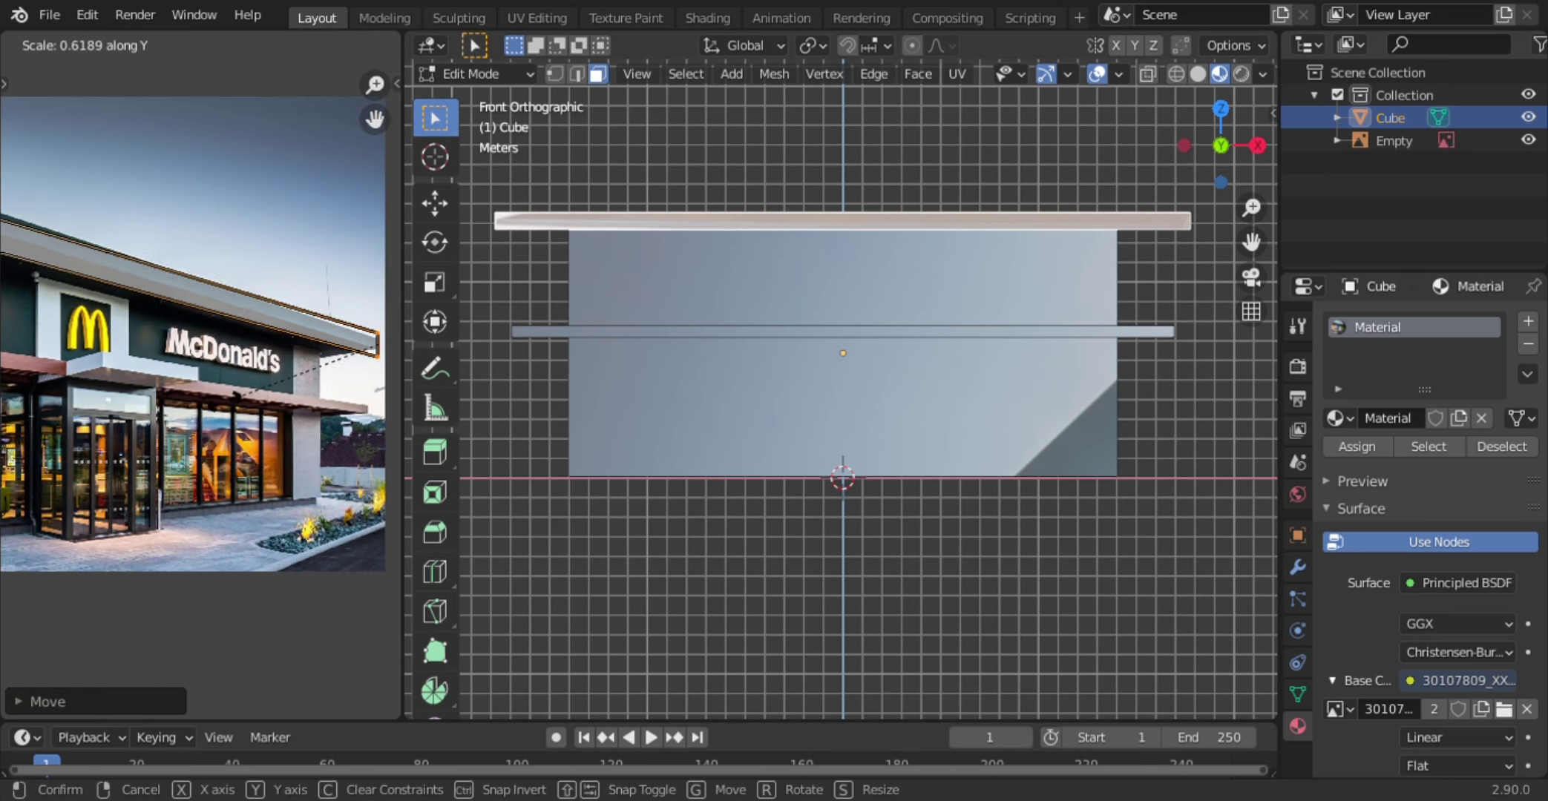
click(172, 385)
scroll(172, 385, up, 5)
scroll(171, 385, up, 3)
key(g)
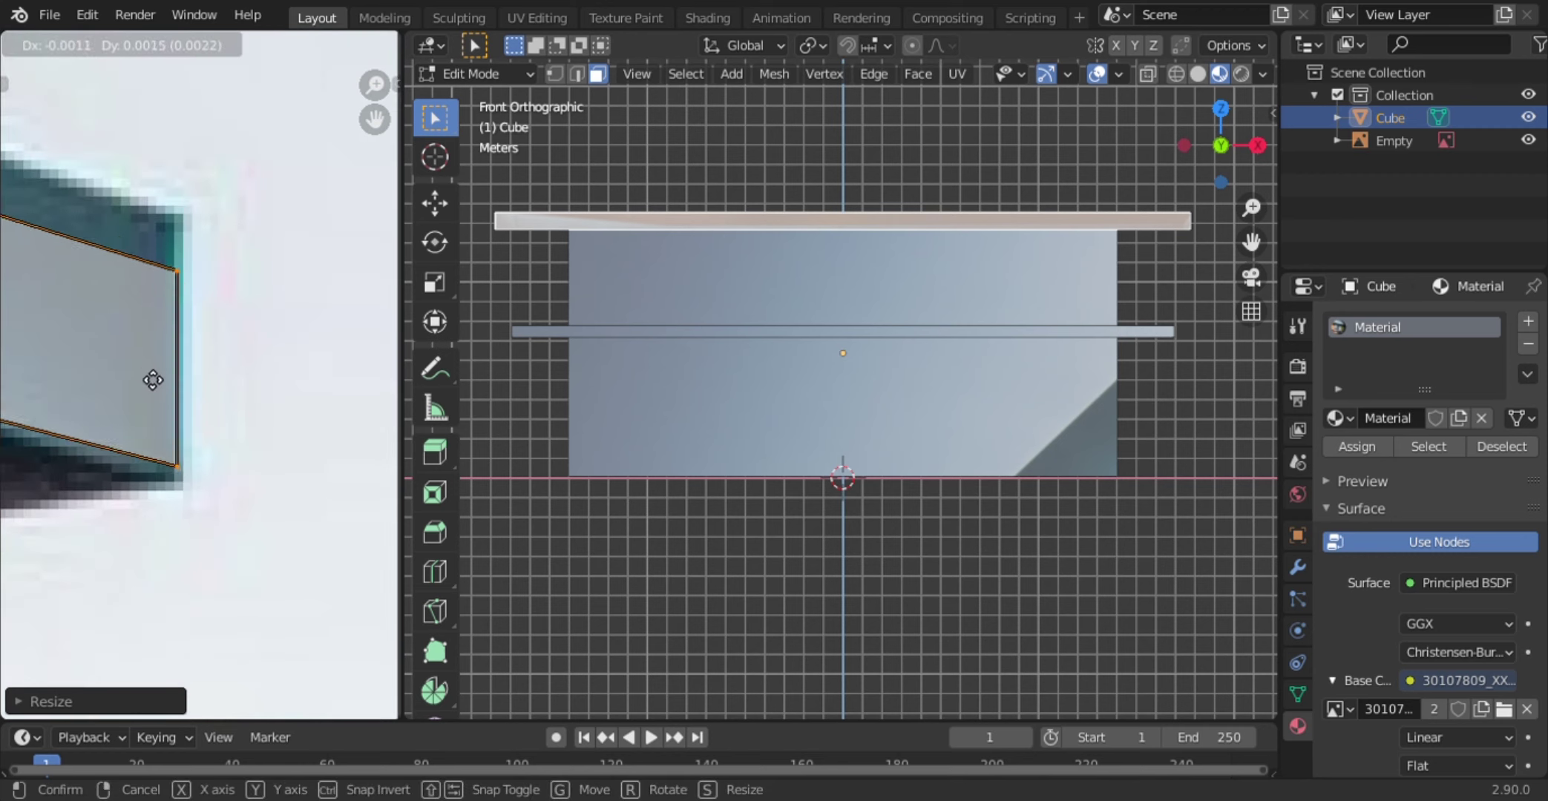
click(155, 369)
- Nudge the UV face to its final position on the image
scroll(87, 472, down, 3)
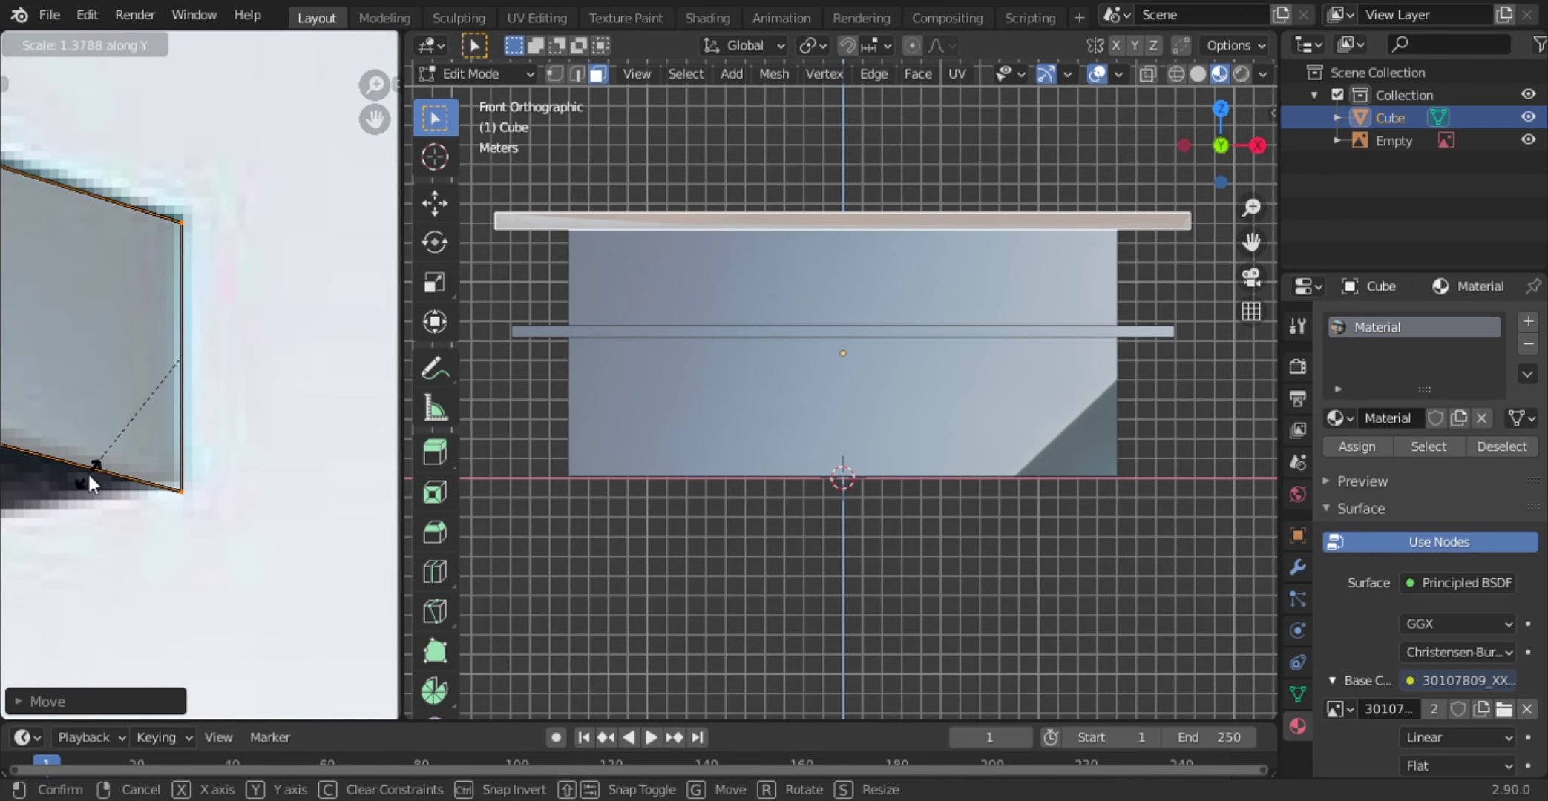
scroll(101, 443, down, 3)
scroll(100, 442, down, 3)
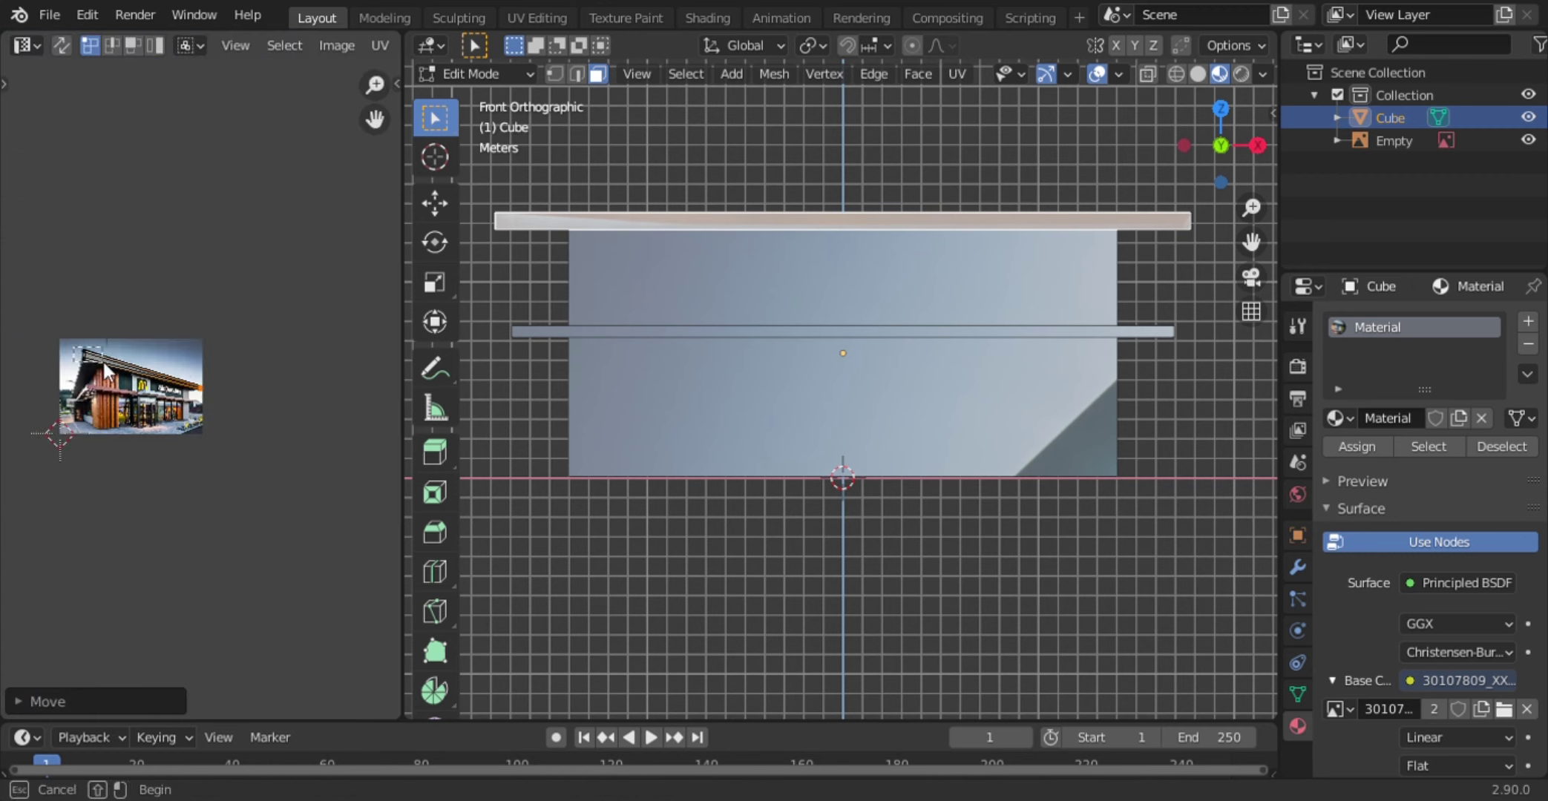
scroll(103, 362, up, 5)
key(g)
click(130, 293)
key(g)
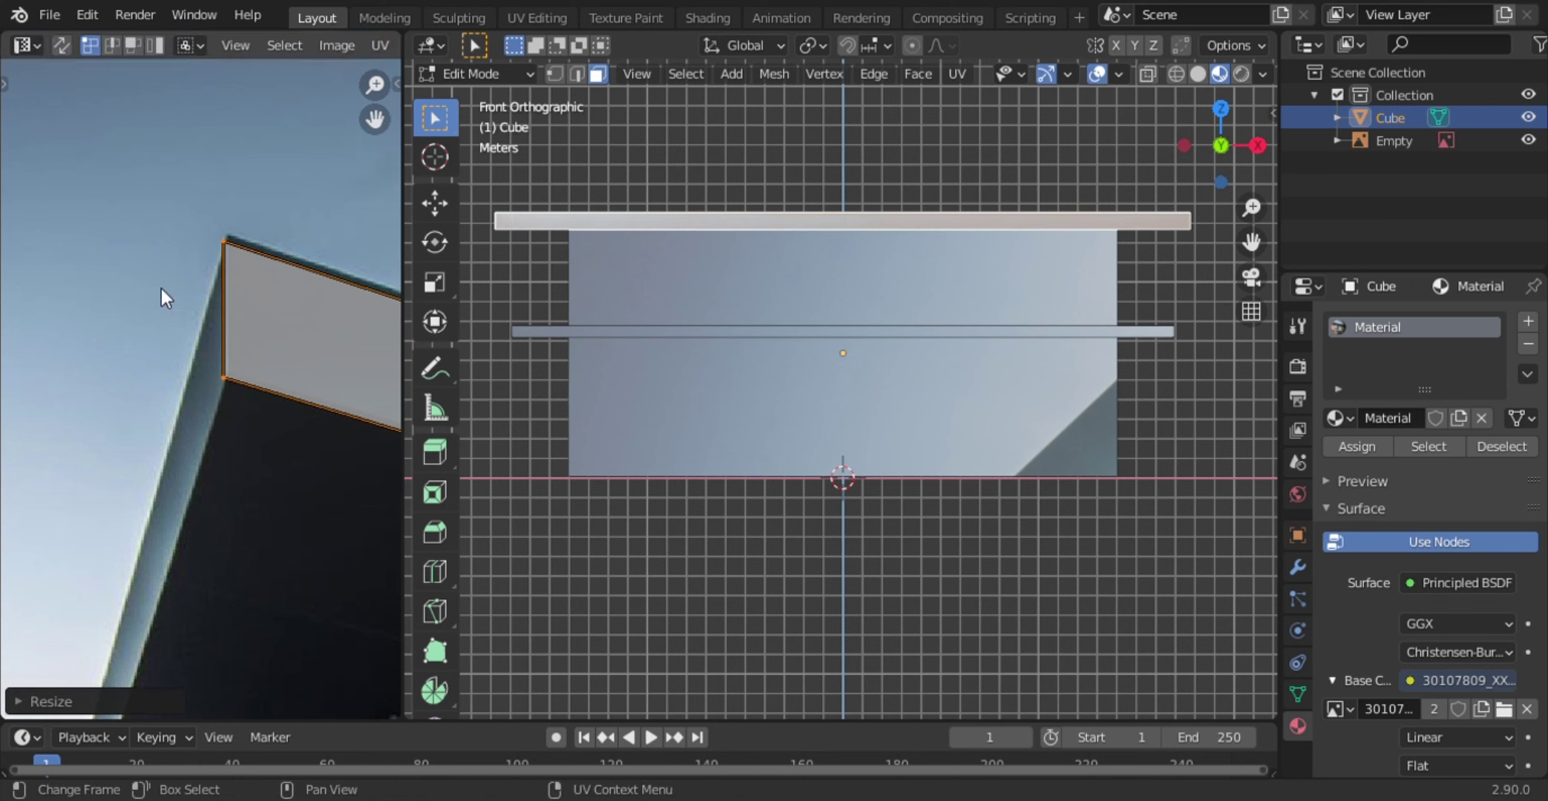
key(g)
- Save, unwrap the upper front face, and rotate its UVs 180° onto the photo
click(161, 279)
key(ctrl+s)
scroll(709, 250, down, 2)
key(u)
click(564, 386)
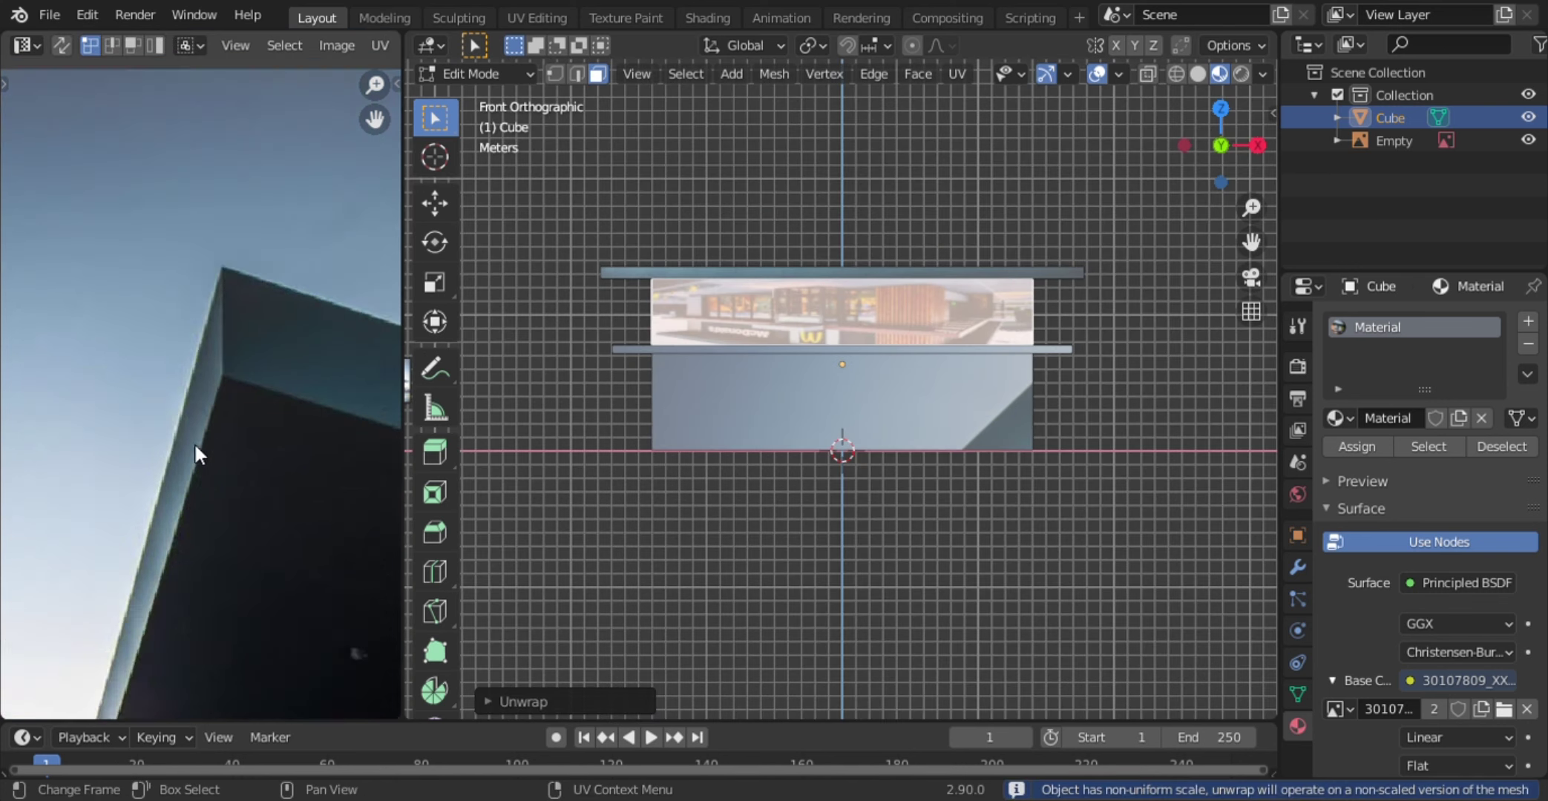
scroll(196, 449, down, 5)
text(r180)
key(Return)
scroll(197, 451, up, 3)
key(g)
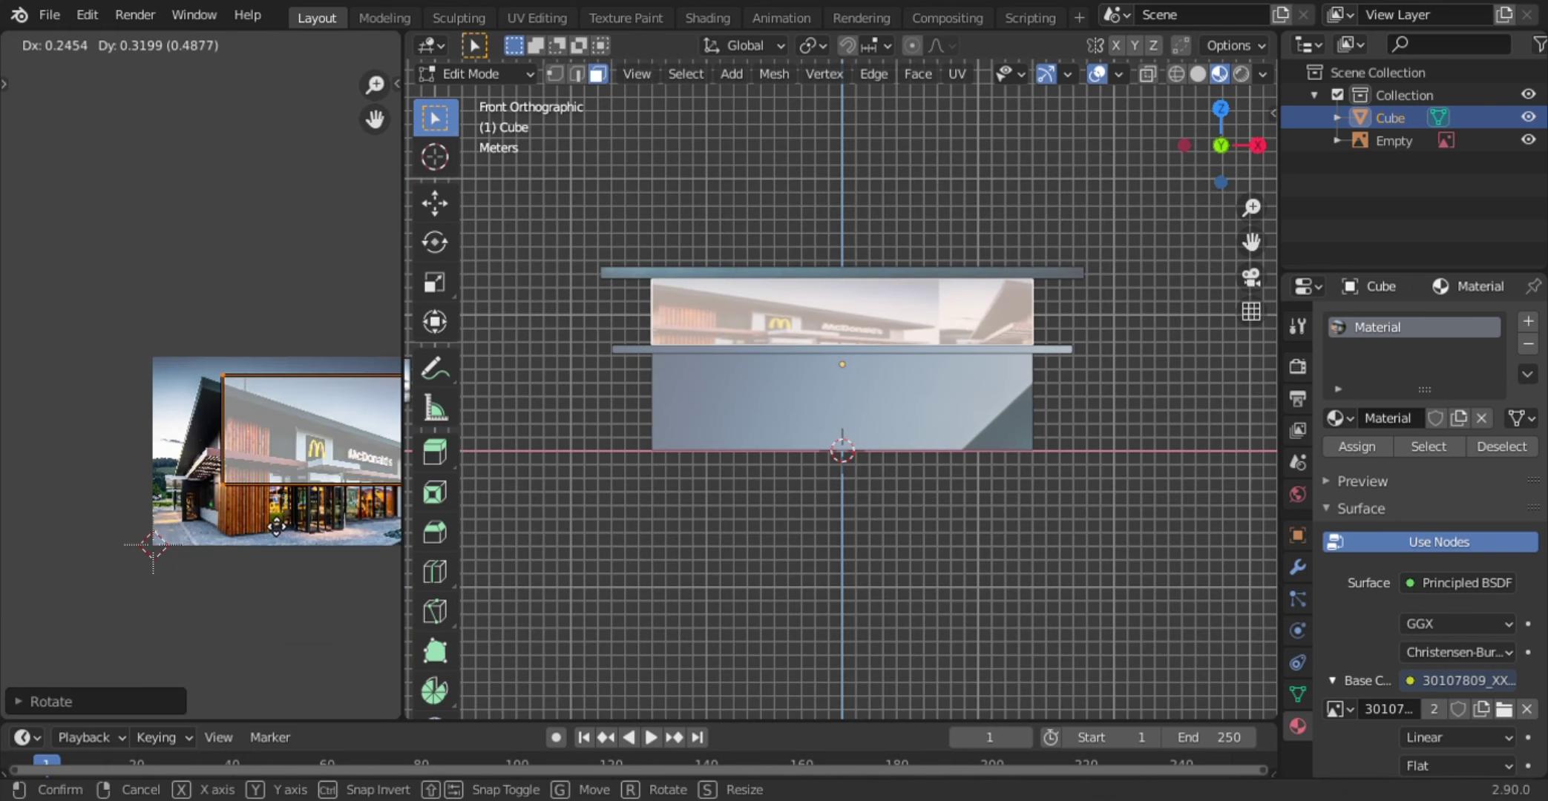
click(223, 512)
- Squash the upper face's UVs vertically and shift their left edge
key(s)
key(y)
click(282, 469)
key(shift+b)
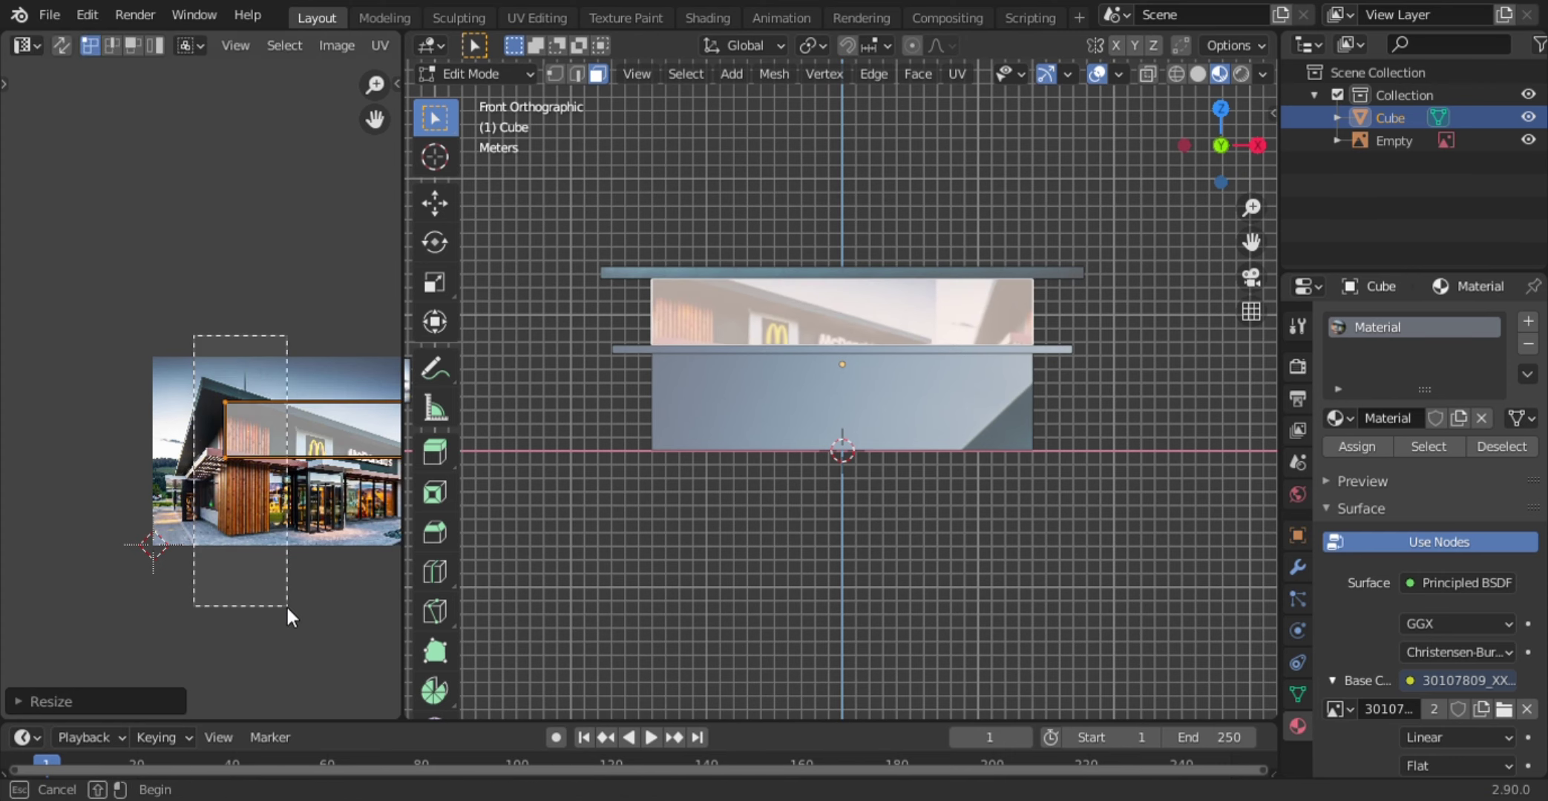
drag(190, 336, 286, 605)
key(g)
click(108, 517)
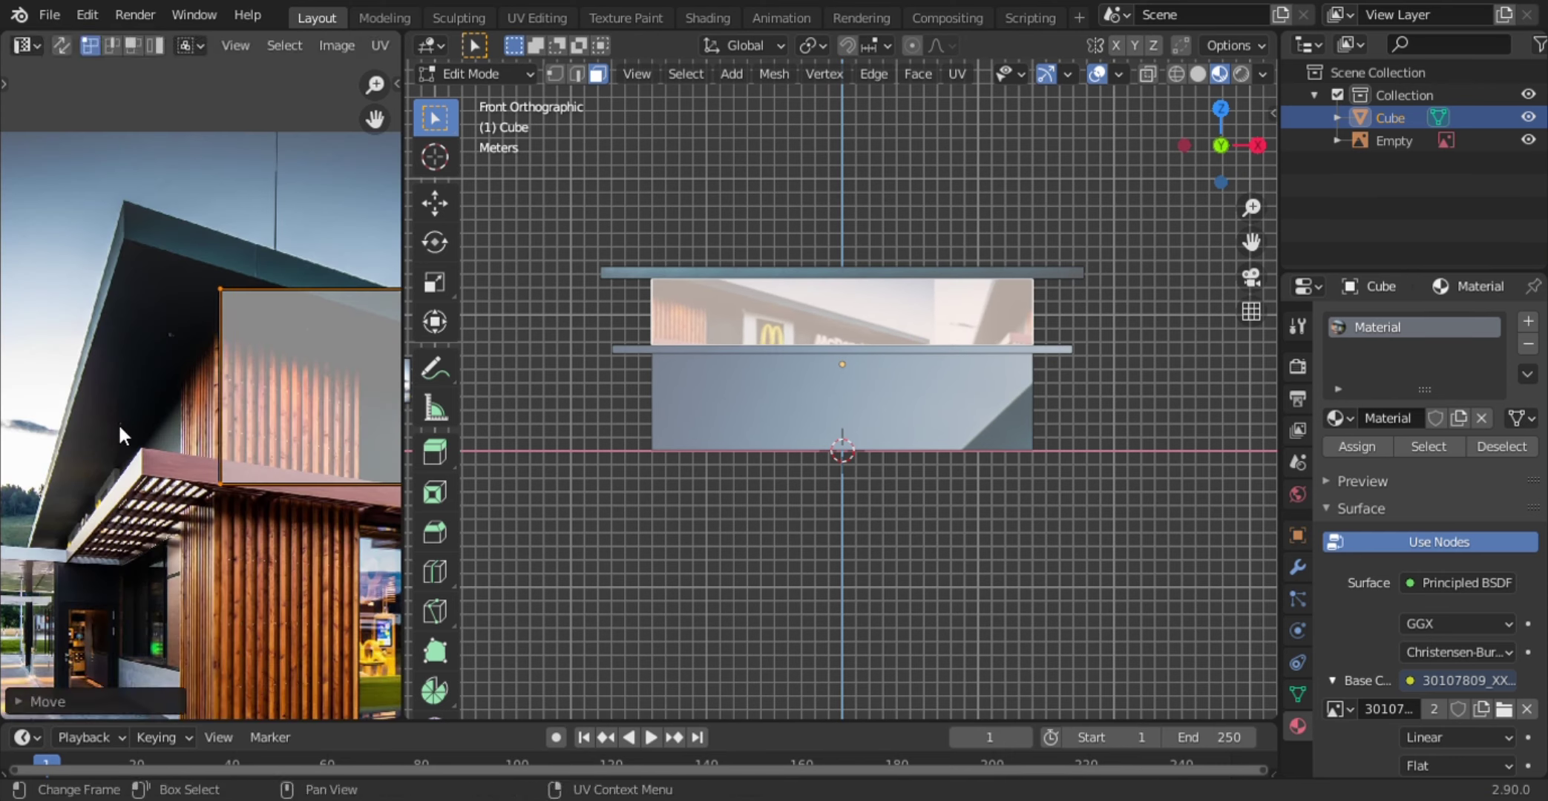
key(s)
key(y)
click(192, 412)
- Fit the upper face's UVs over the photo's McDonald's sign and logo
scroll(191, 412, down, 5)
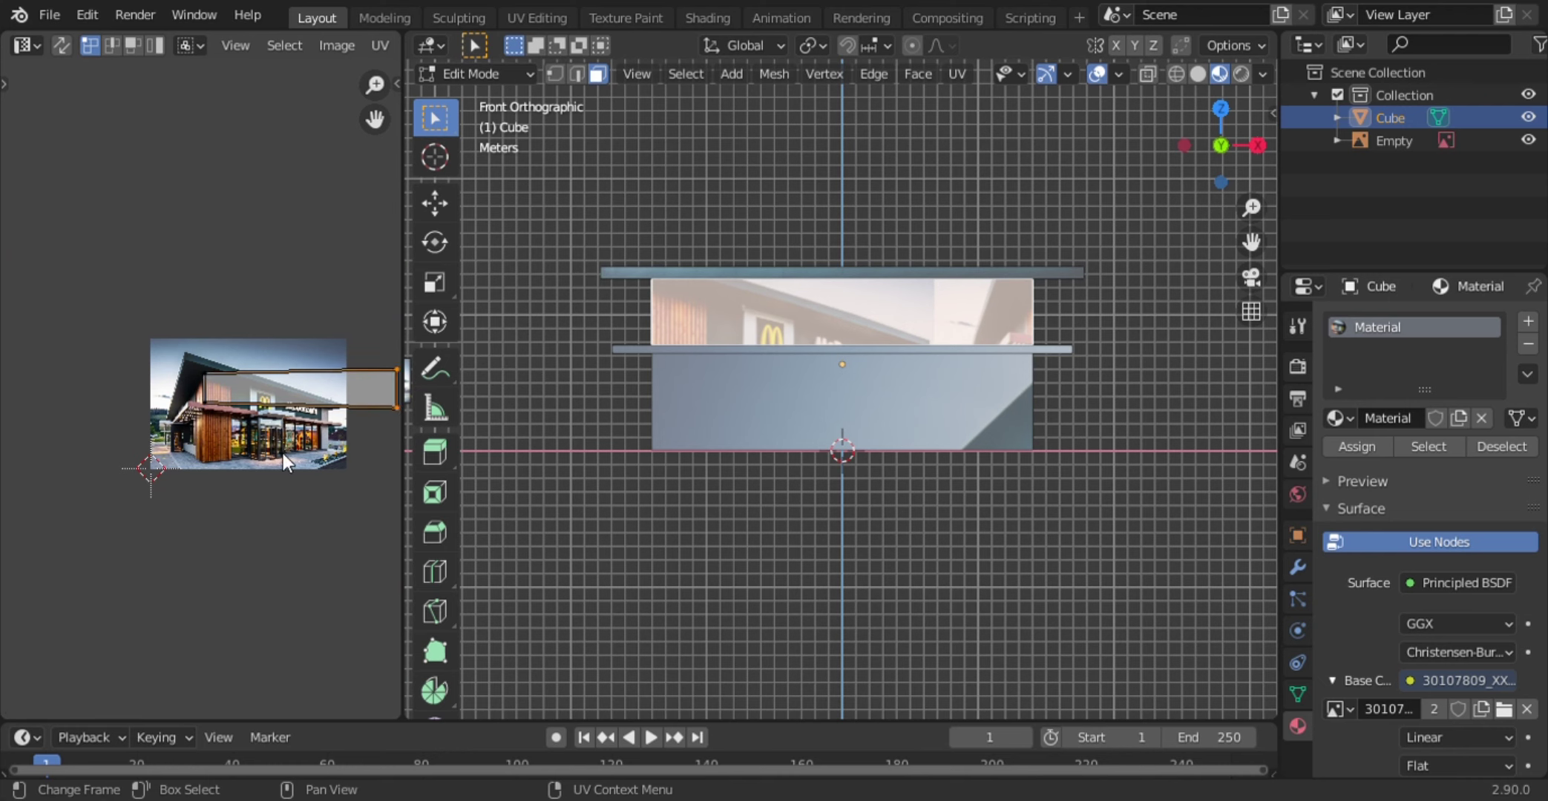
key(g)
click(221, 535)
scroll(221, 536, up, 5)
key(s)
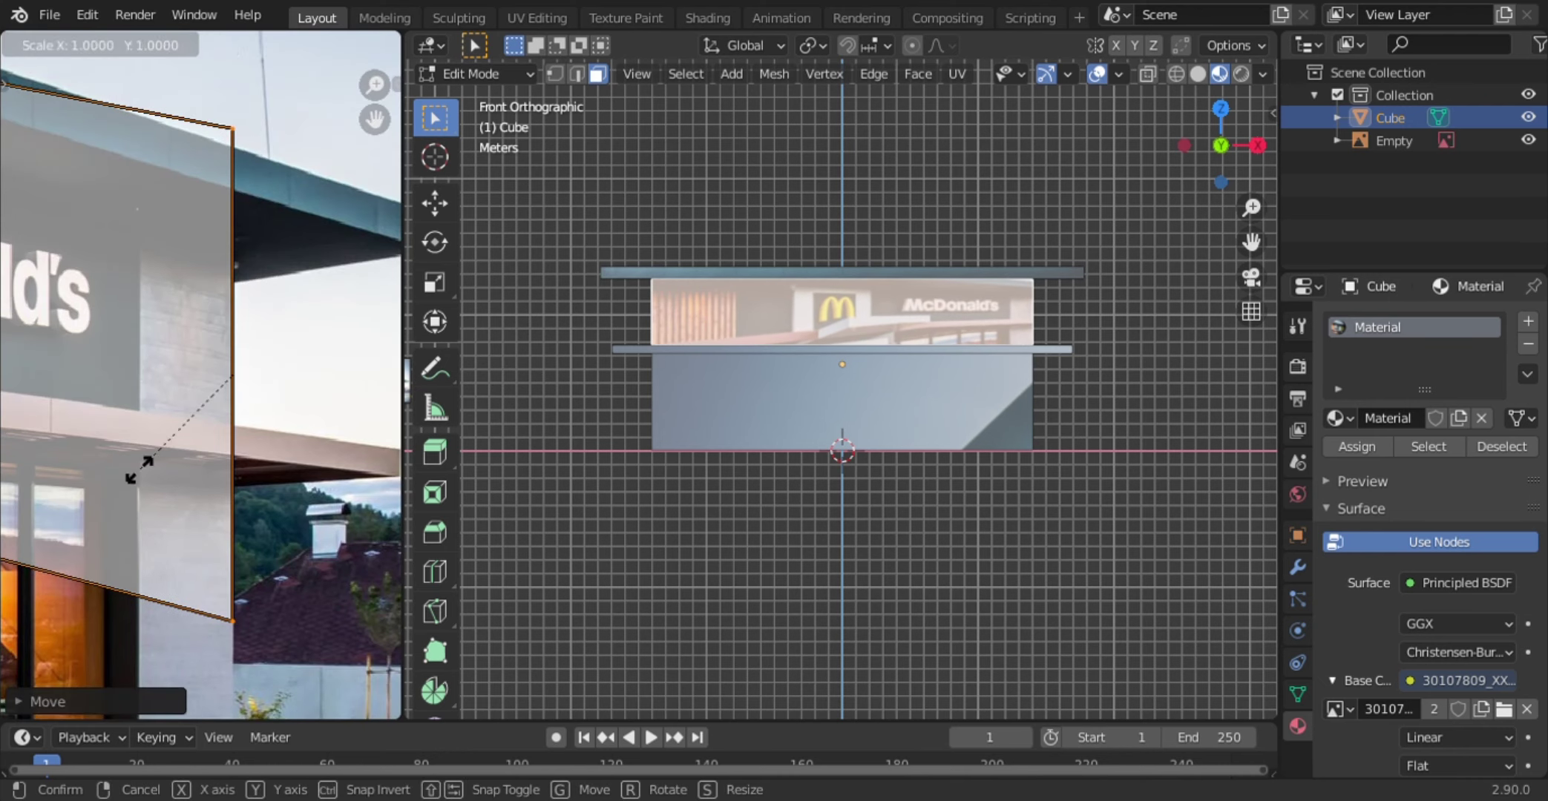
click(192, 383)
key(s)
key(y)
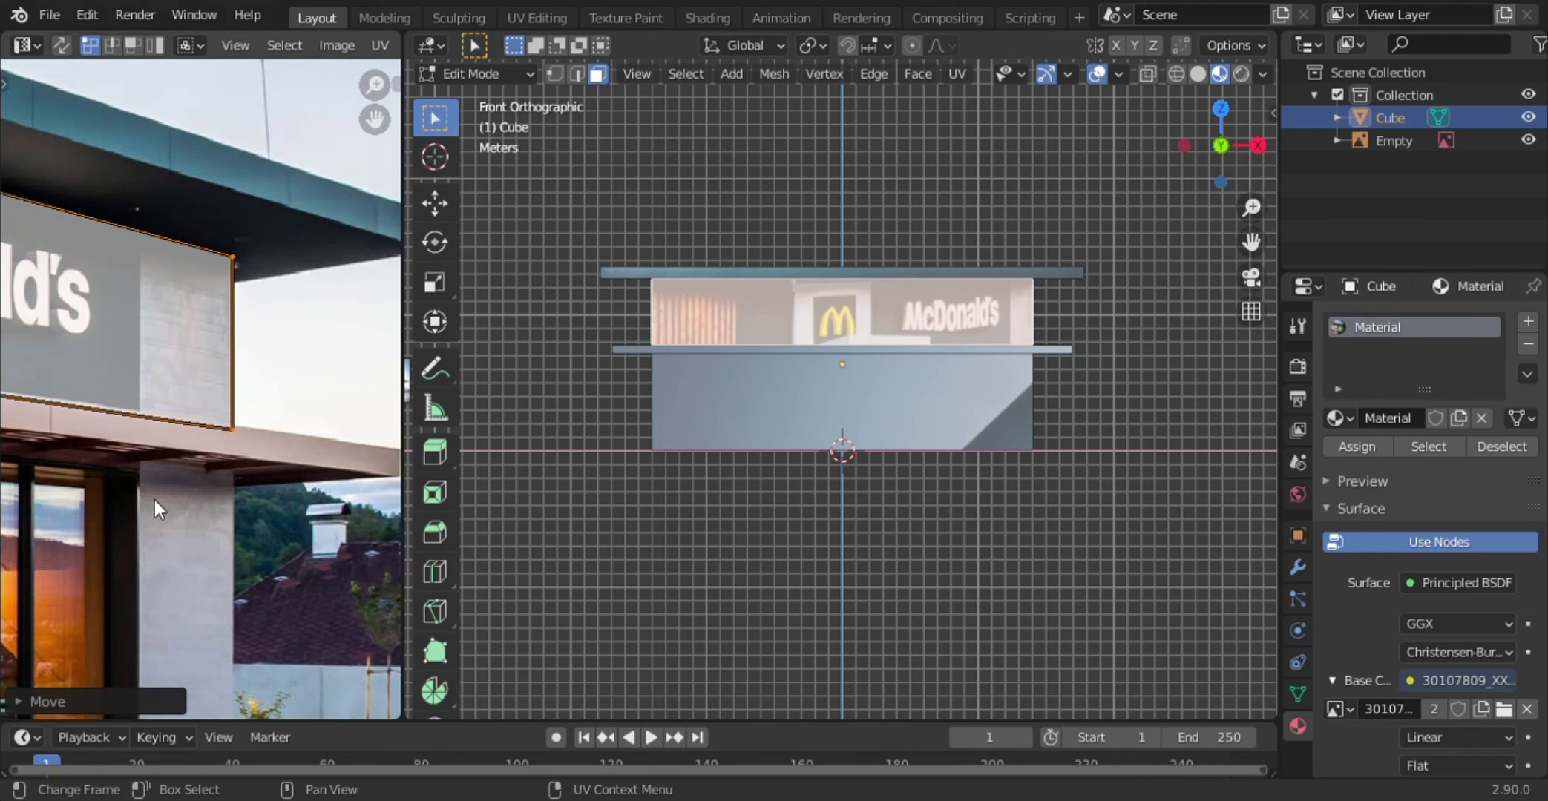
click(141, 495)
scroll(141, 495, down, 3)
scroll(141, 495, down, 1)
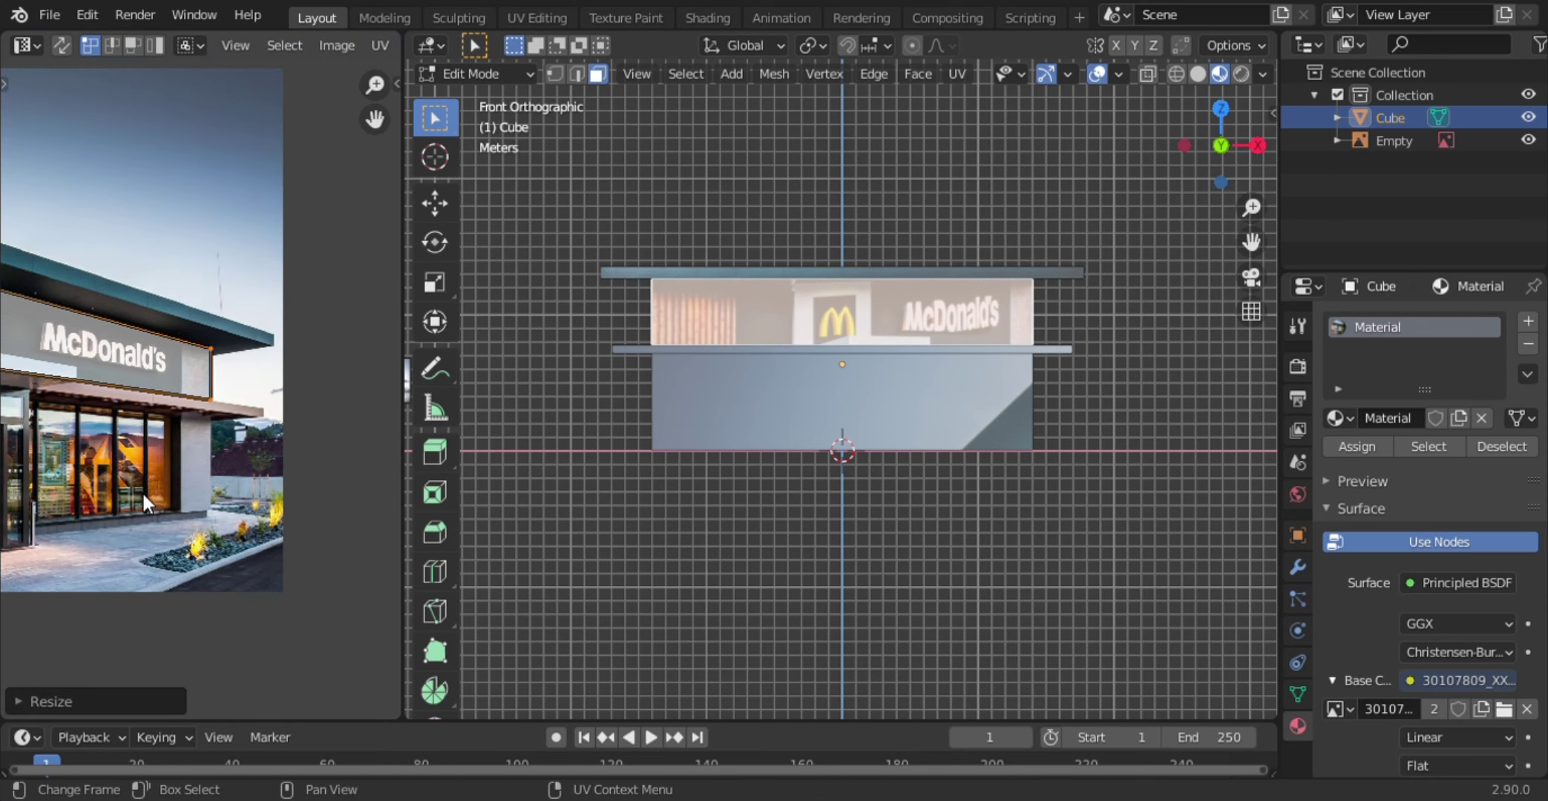
scroll(155, 276, up, 3)
scroll(155, 275, up, 2)
scroll(155, 276, up, 3)
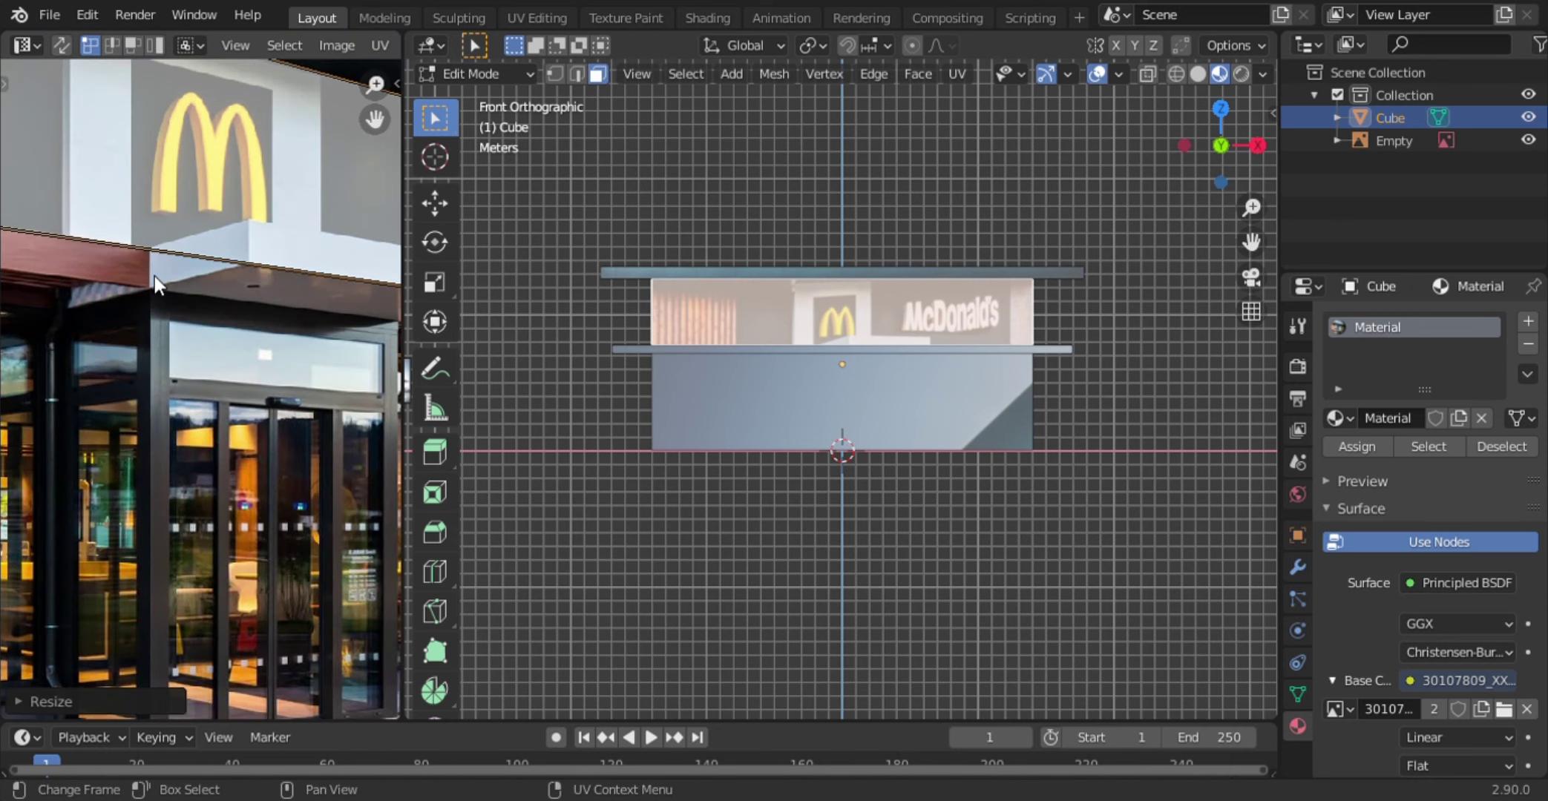
- Unwrap the lower front face, keeping its UV island upright, and move it onto the photo
click(683, 412)
key(u)
click(596, 413)
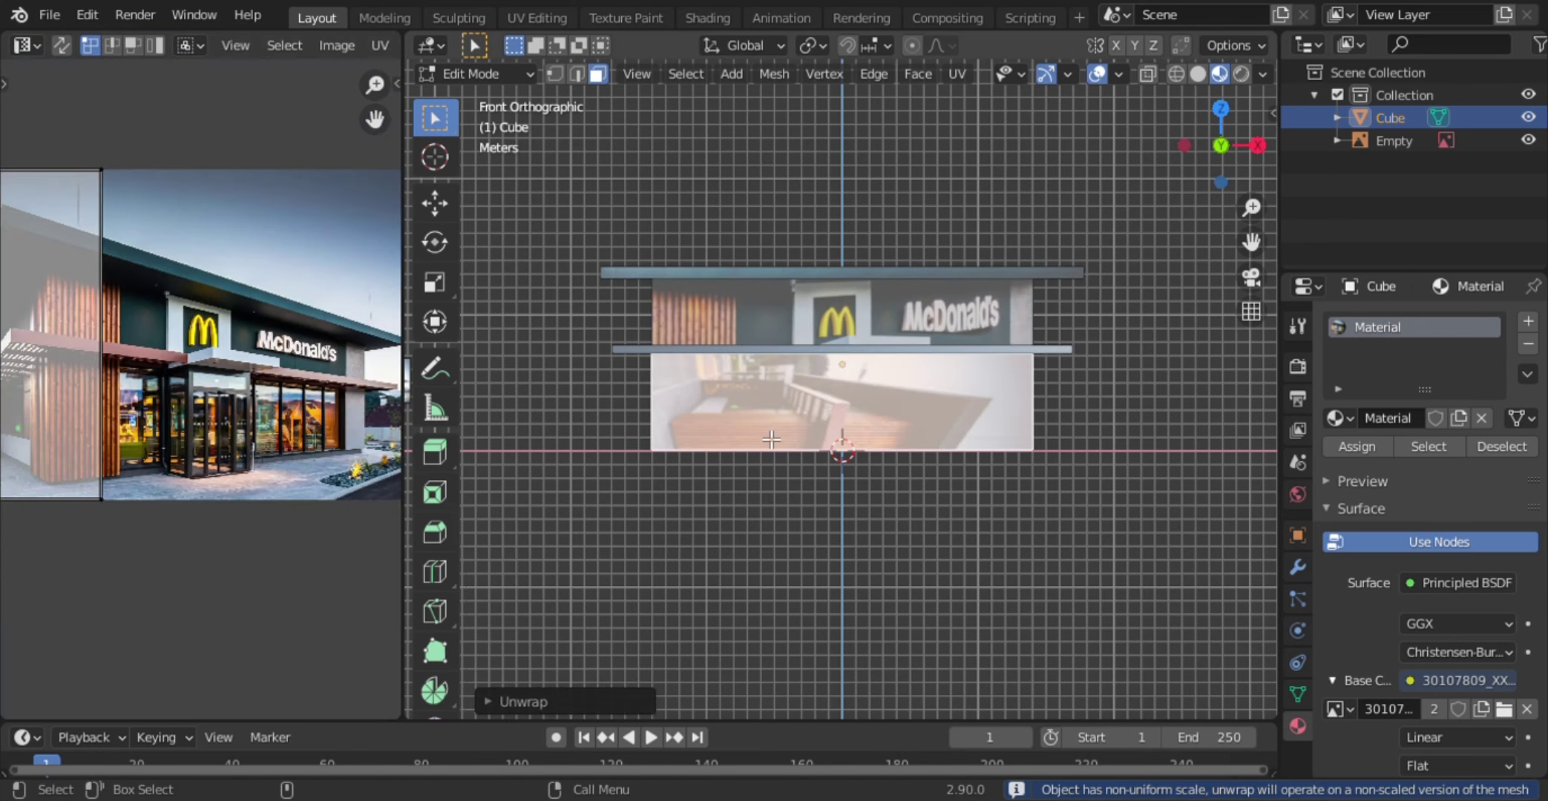
text(r180)
key(Return)
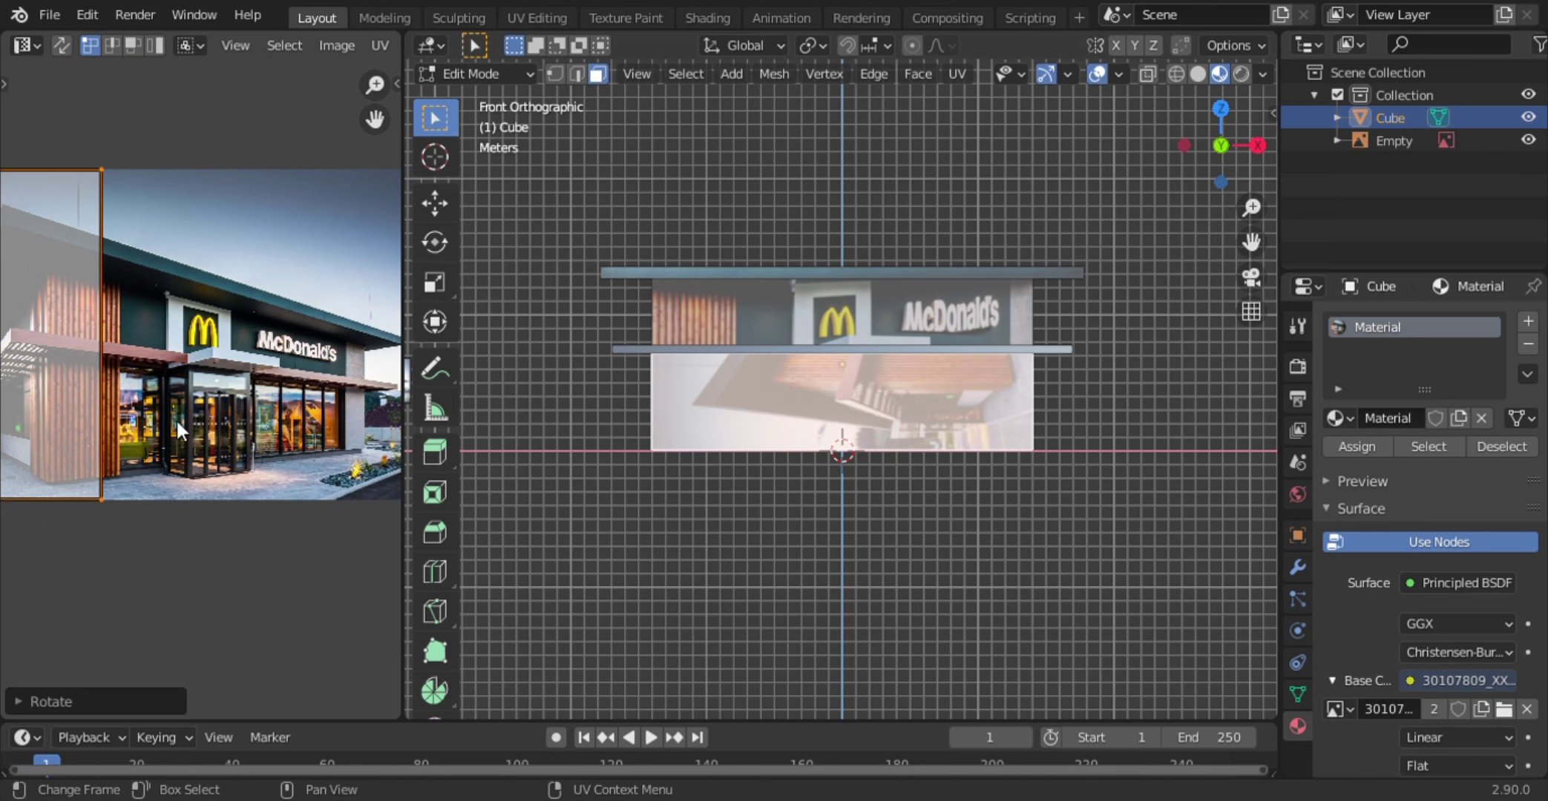
key(ctrl+z)
key(g)
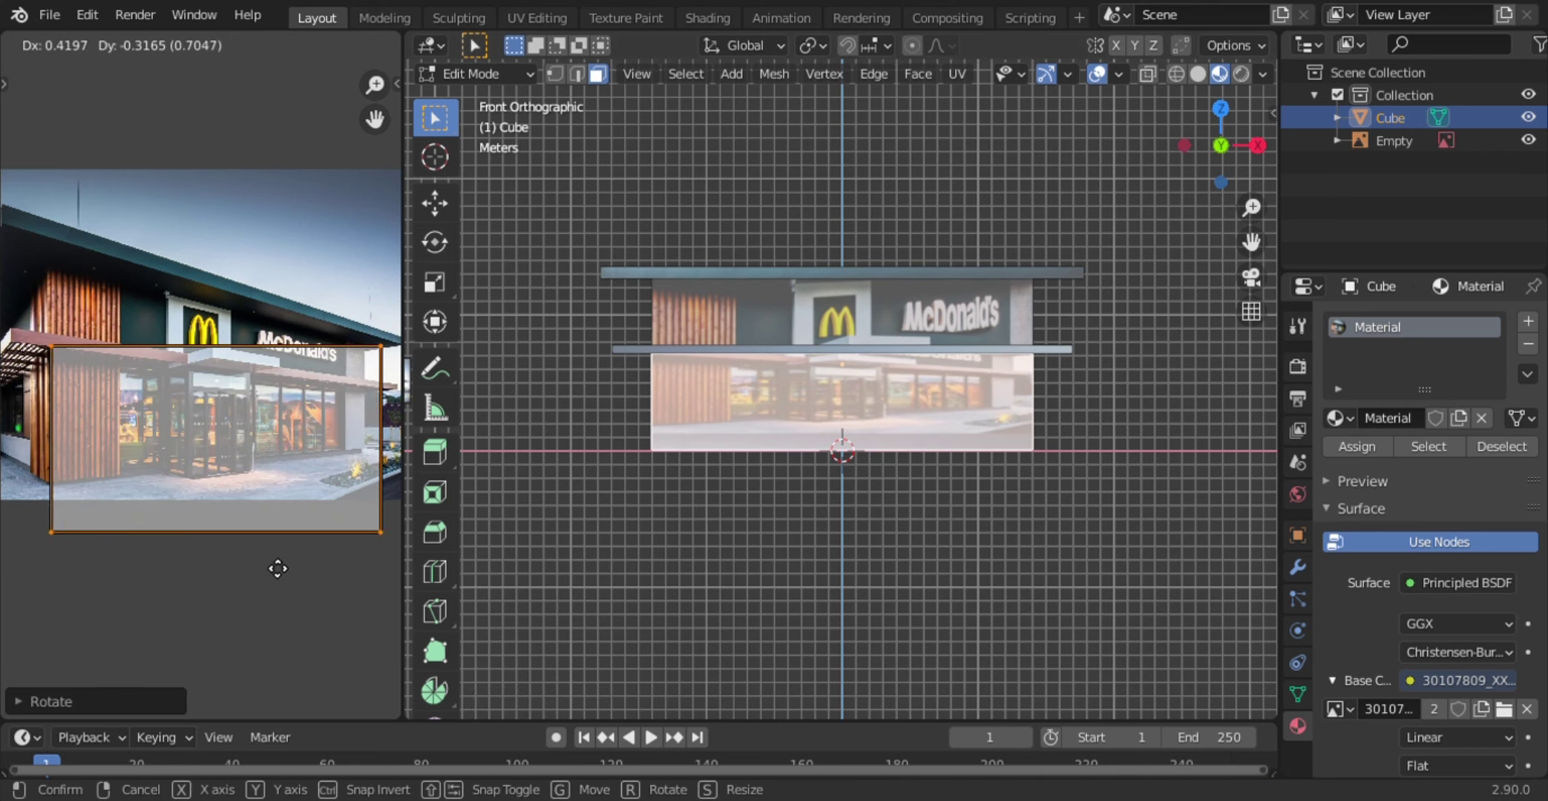
click(179, 563)
- Squash the lower face's UVs vertically and place them over the storefront windows
key(s)
key(y)
click(76, 639)
key(g)
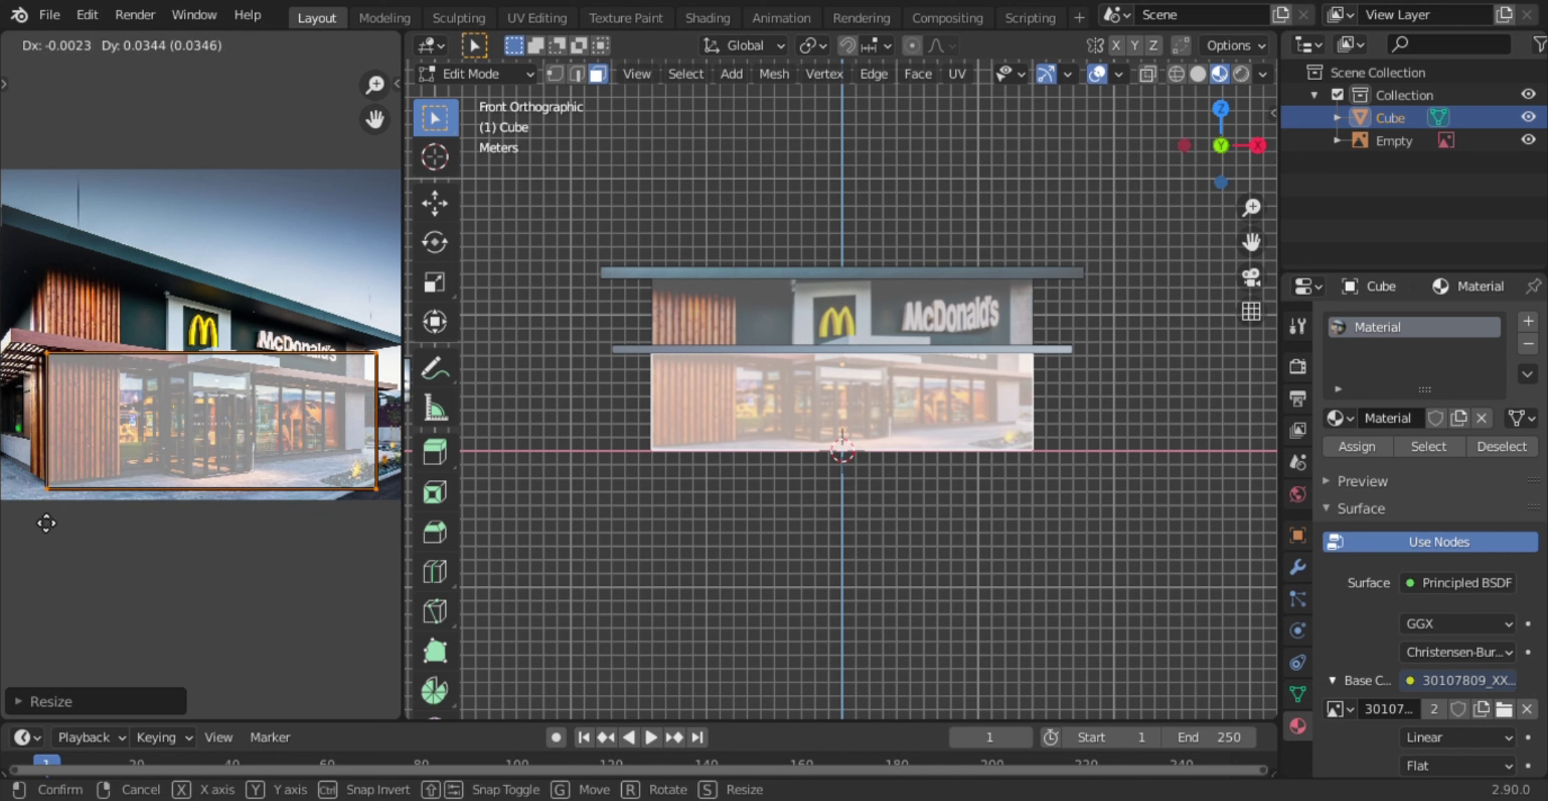
click(46, 523)
key(s)
key(y)
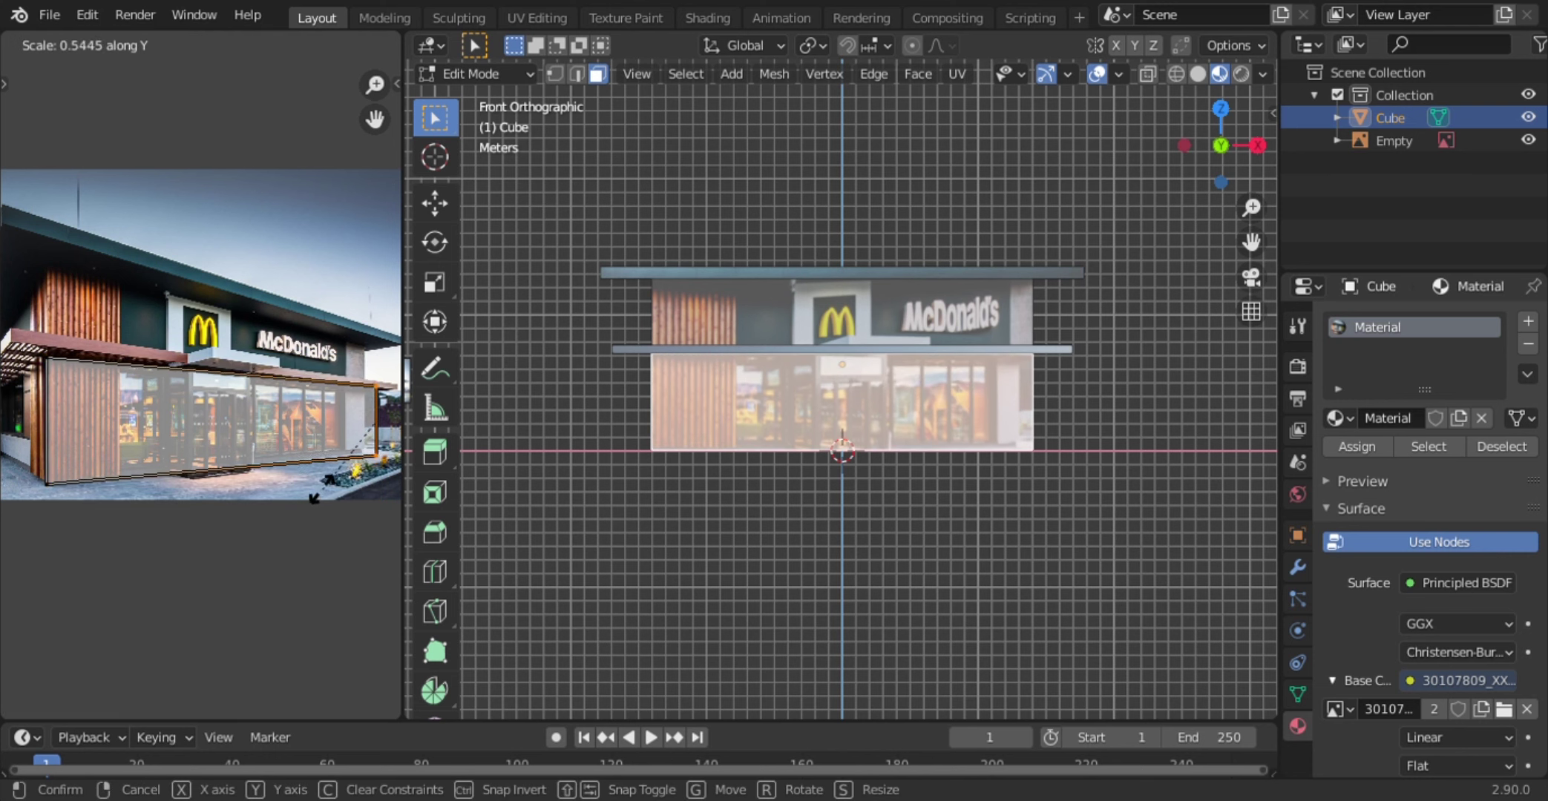
key(Escape)
scroll(314, 499, up, 5)
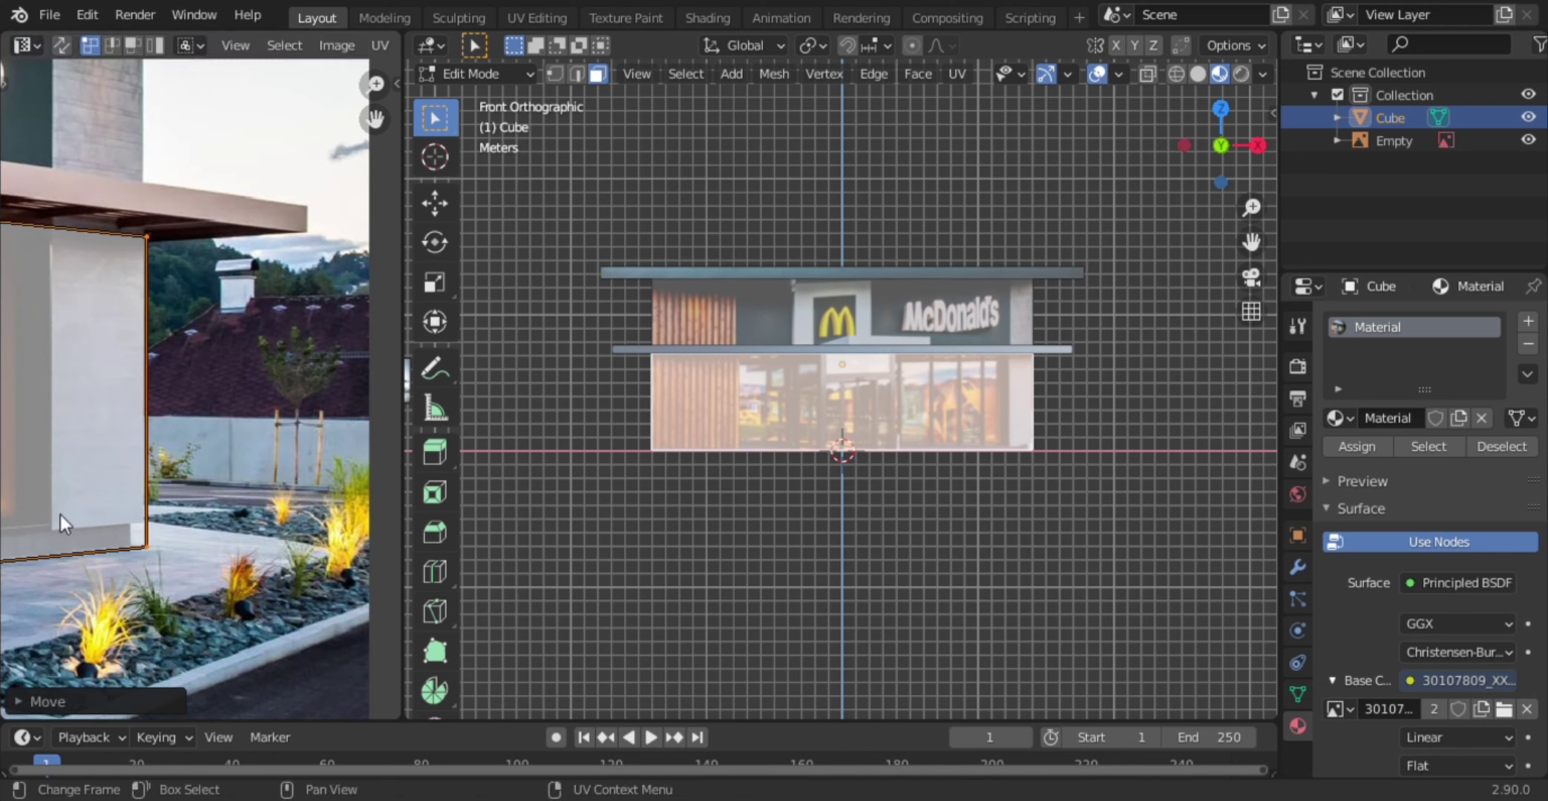
scroll(178, 515, down, 3)
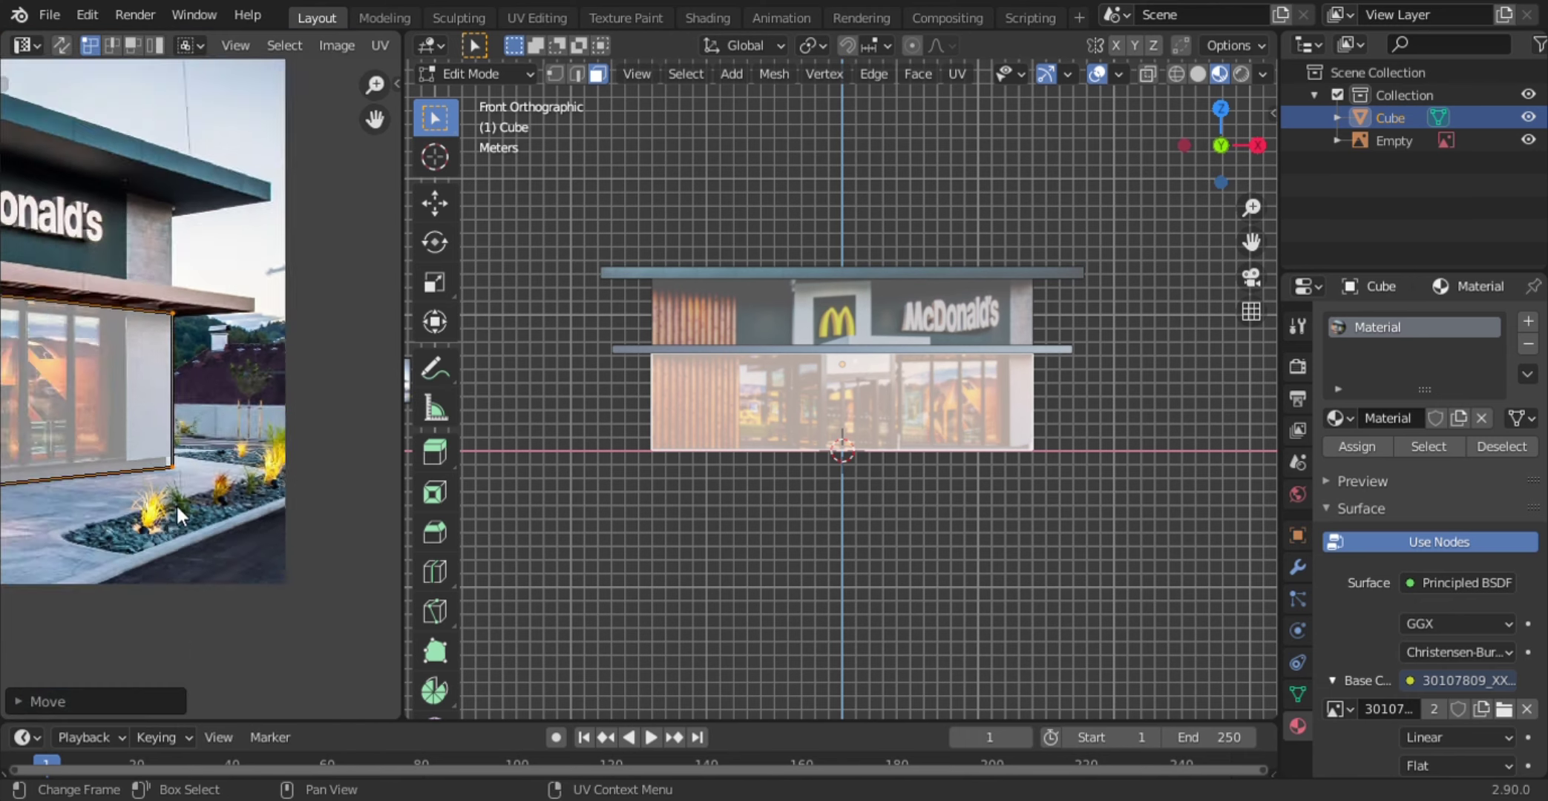
scroll(178, 516, down, 2)
scroll(876, 395, up, 5)
scroll(875, 395, down, 3)
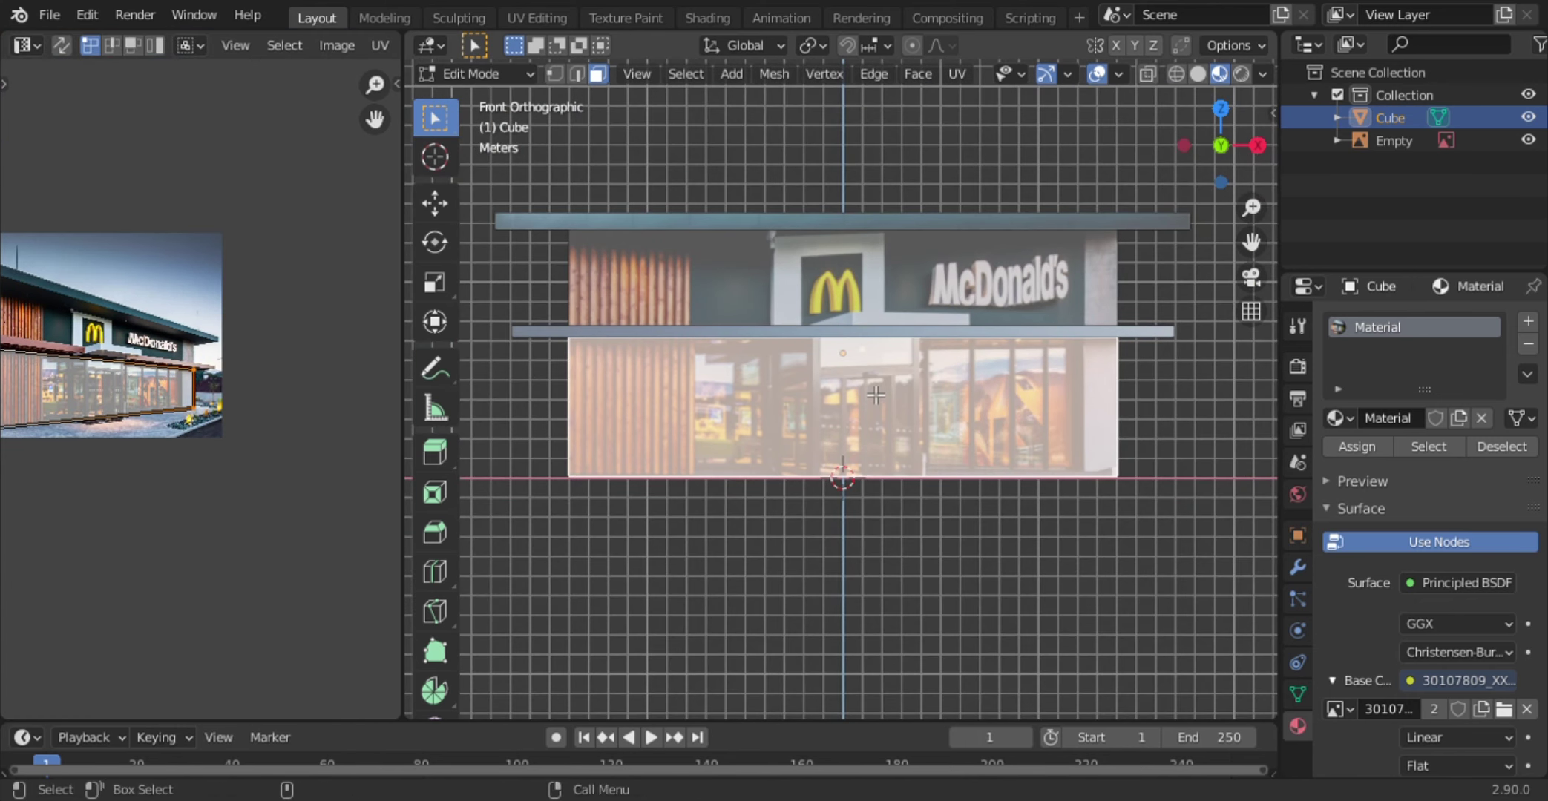
- Add two vertical loop cuts across the front wall
key(ctrl+r)
click(868, 385)
key(ctrl+r)
click(809, 335)
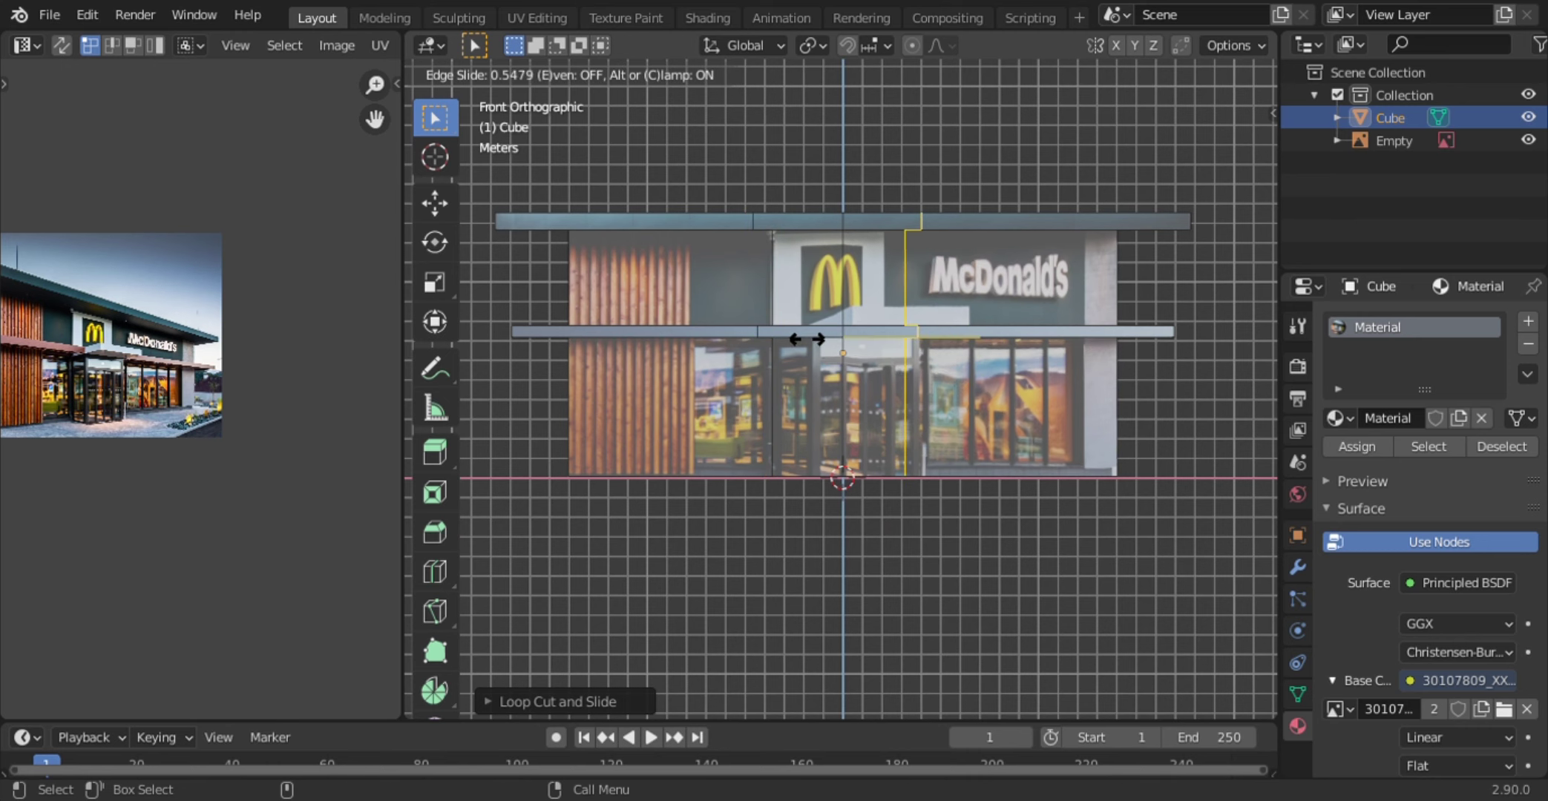
click(816, 341)
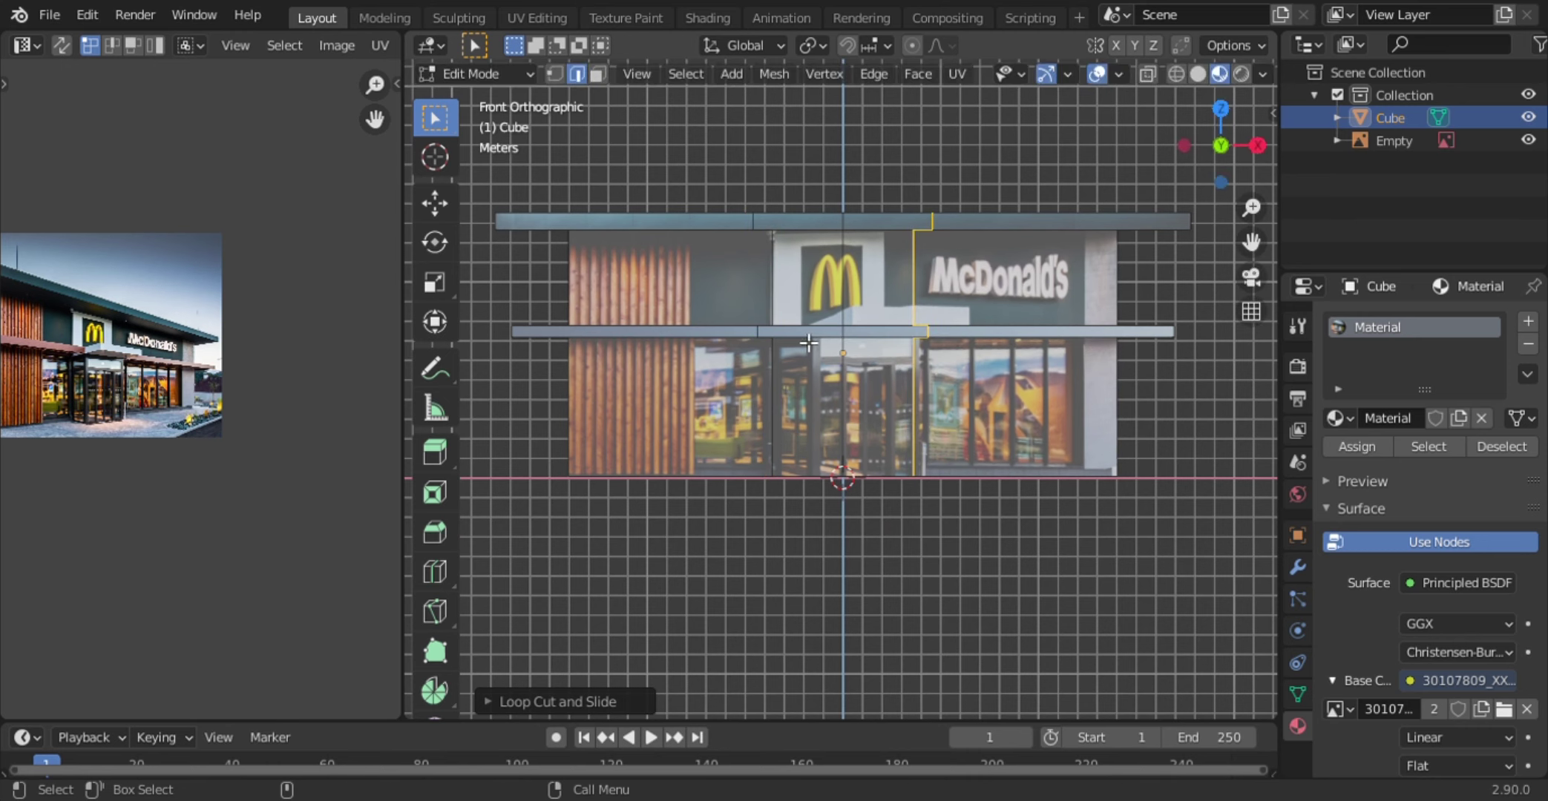
- Unwrap the left awning section and scale and move its UVs onto the photo
key(u)
click(646, 340)
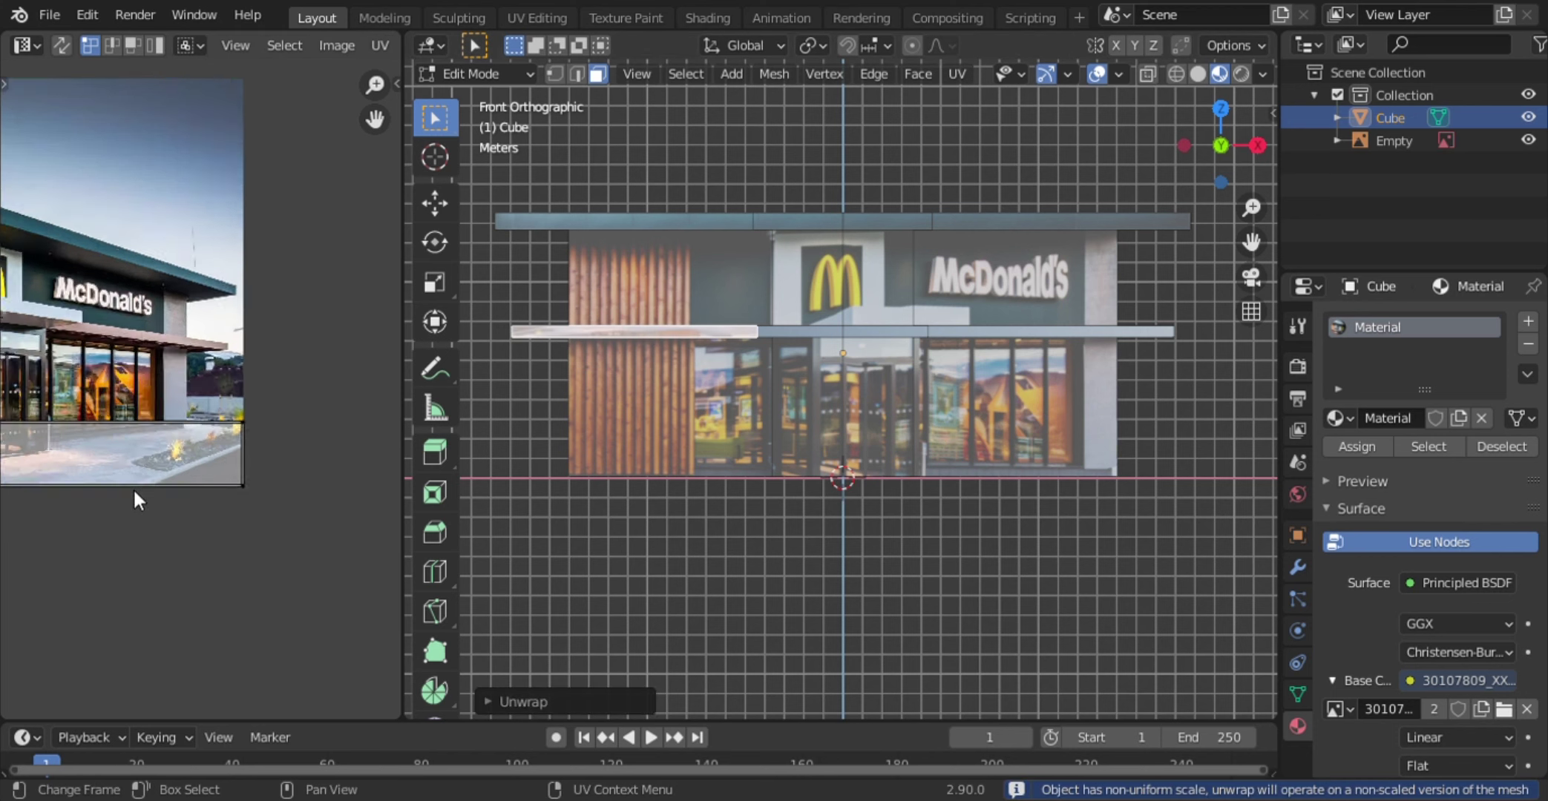
scroll(122, 501, down, 3)
key(s)
click(125, 482)
key(g)
click(123, 403)
scroll(106, 438, up, 4)
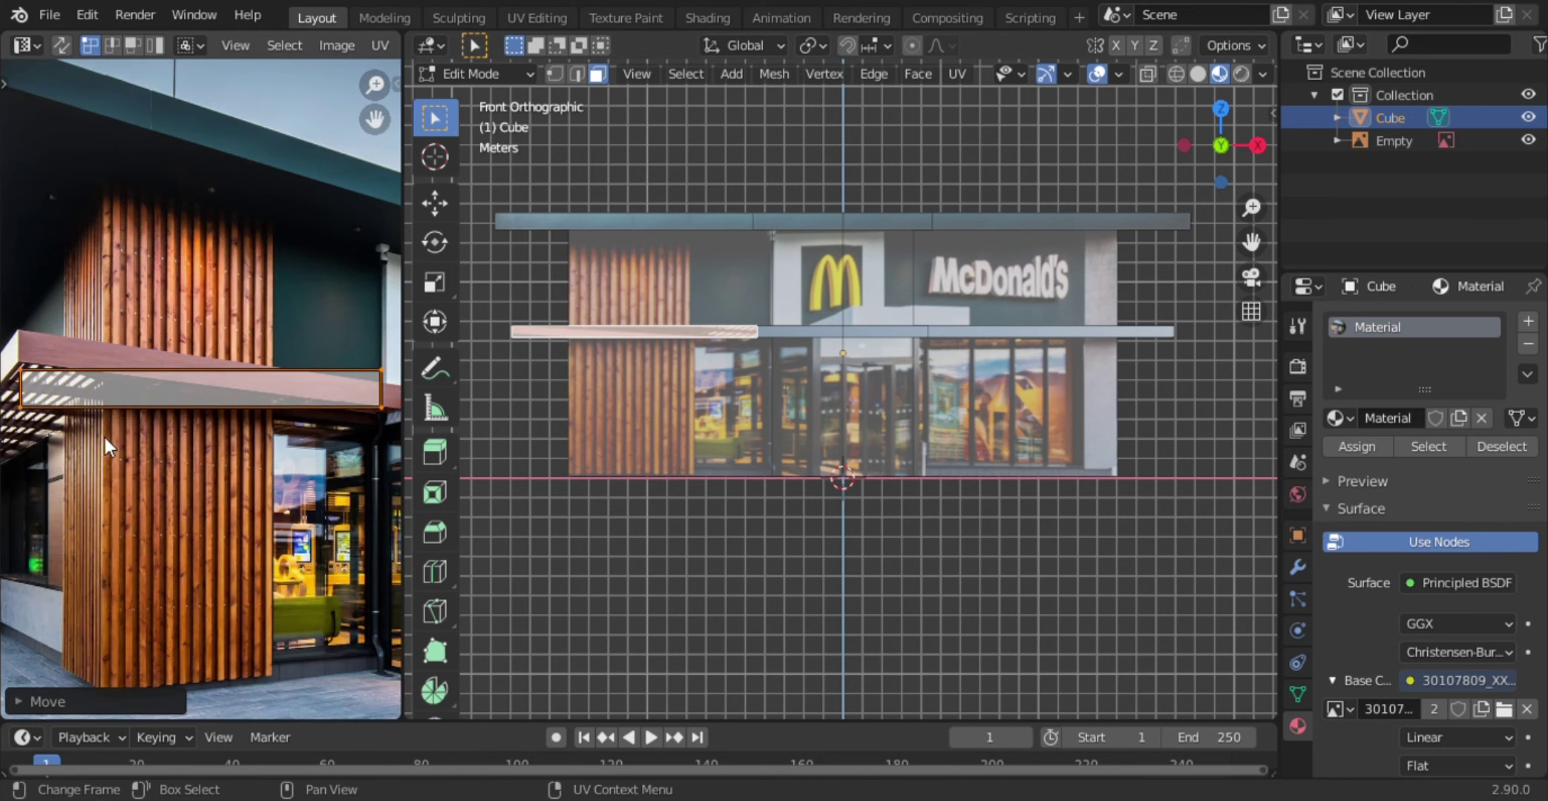
scroll(106, 438, up, 2)
key(g)
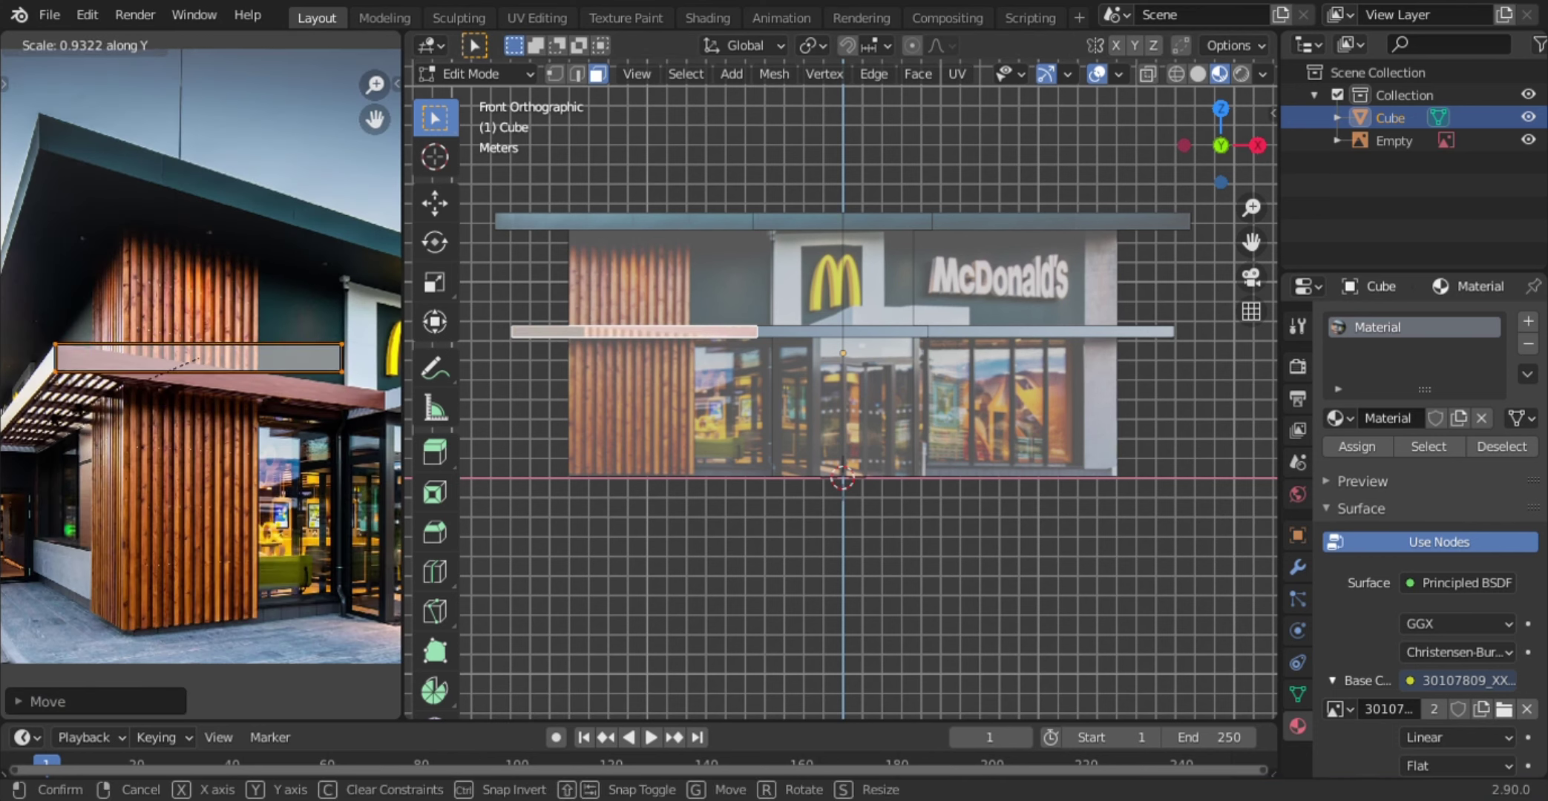
click(79, 399)
- Position its UVs on the canopy and stretch them vertically to fit
key(g)
click(319, 430)
scroll(184, 515, up, 5)
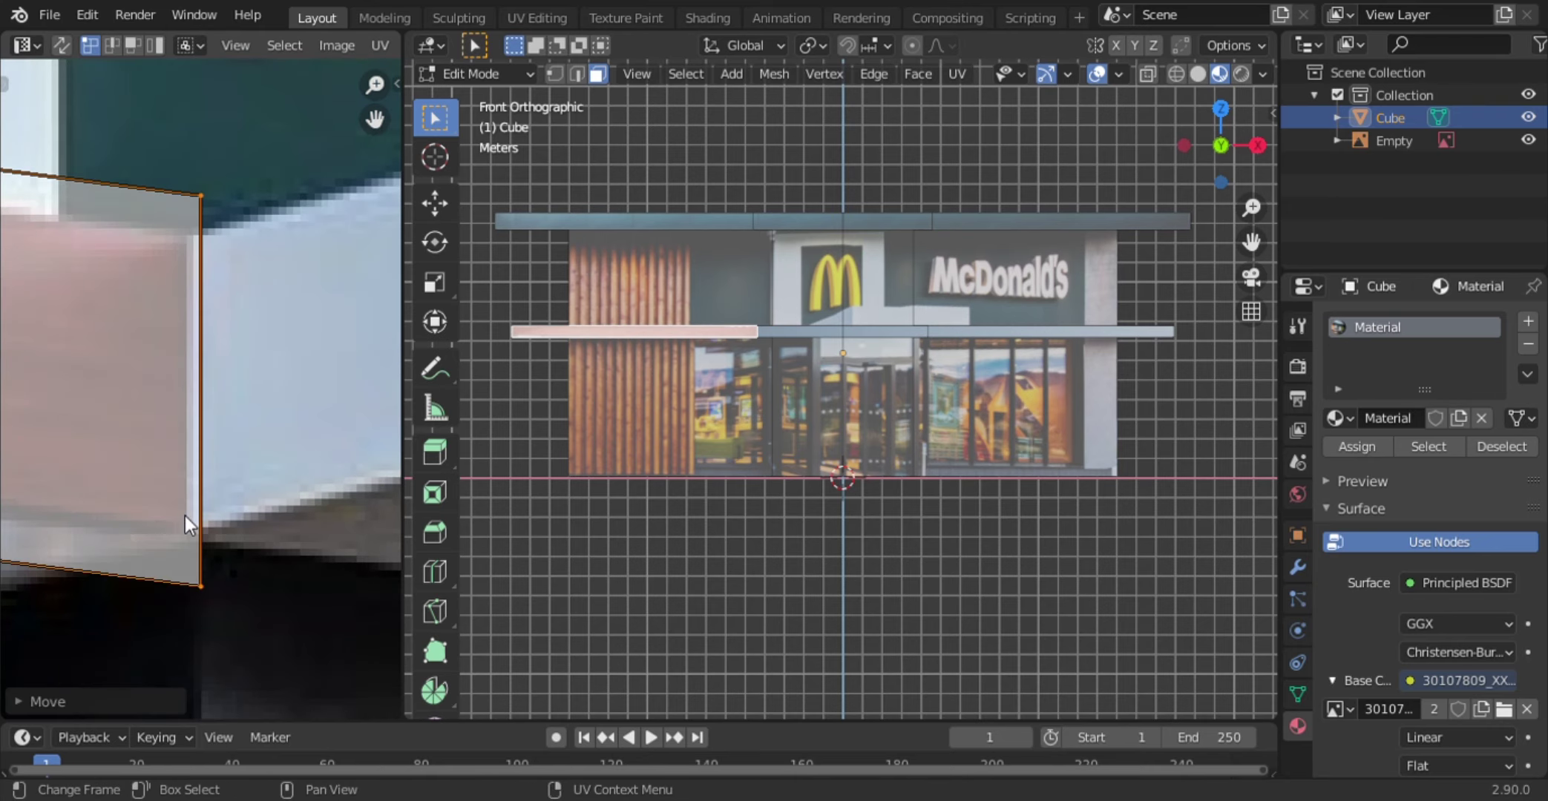
key(s)
key(y)
click(95, 467)
- Extrude the M logo panel outward from the front wall
middle_drag(670, 570, 919, 521)
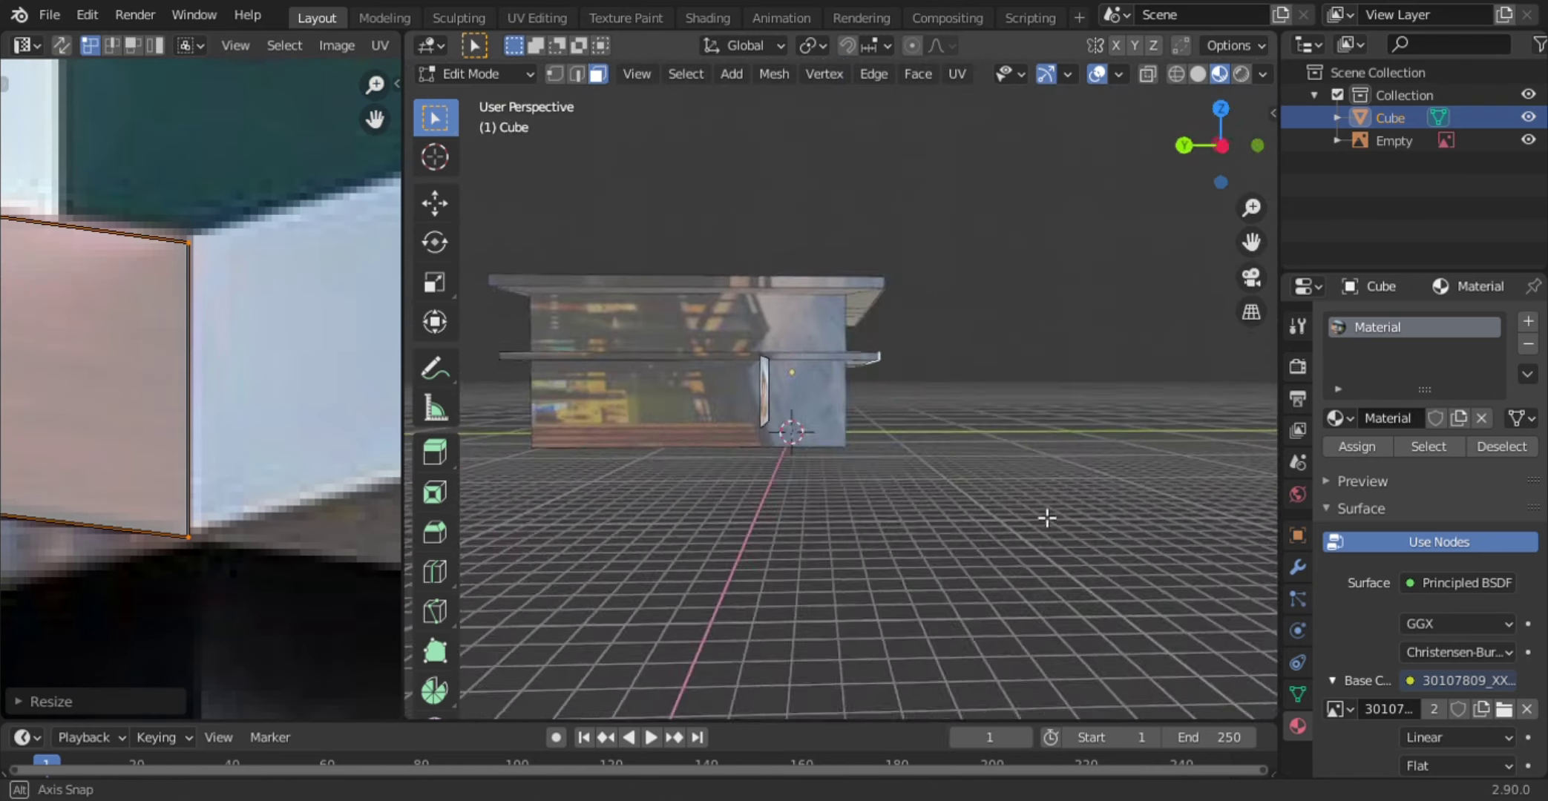
scroll(134, 356, down, 5)
scroll(874, 424, up, 5)
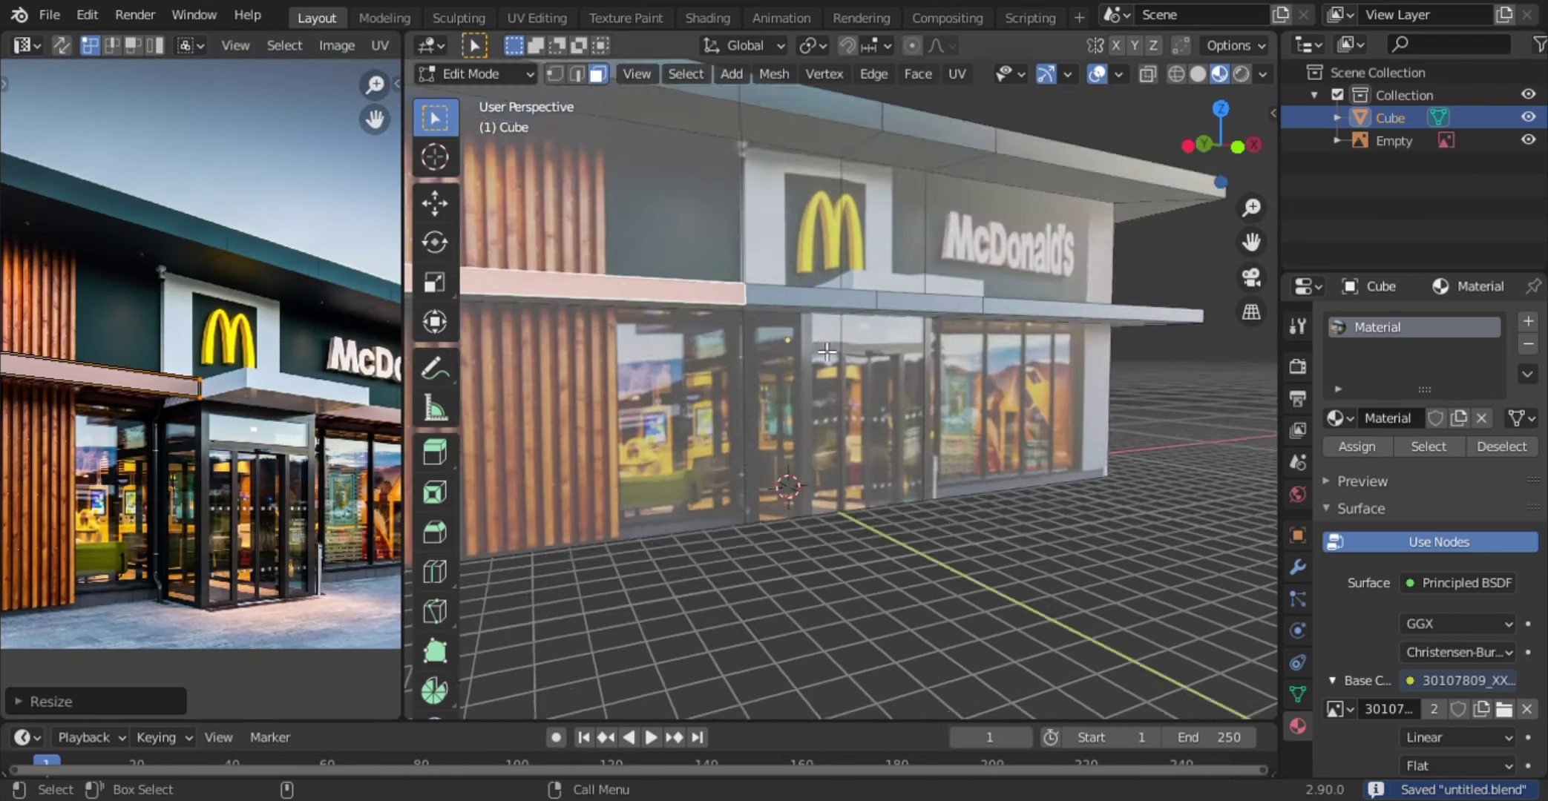
middle_drag(874, 425, 797, 381)
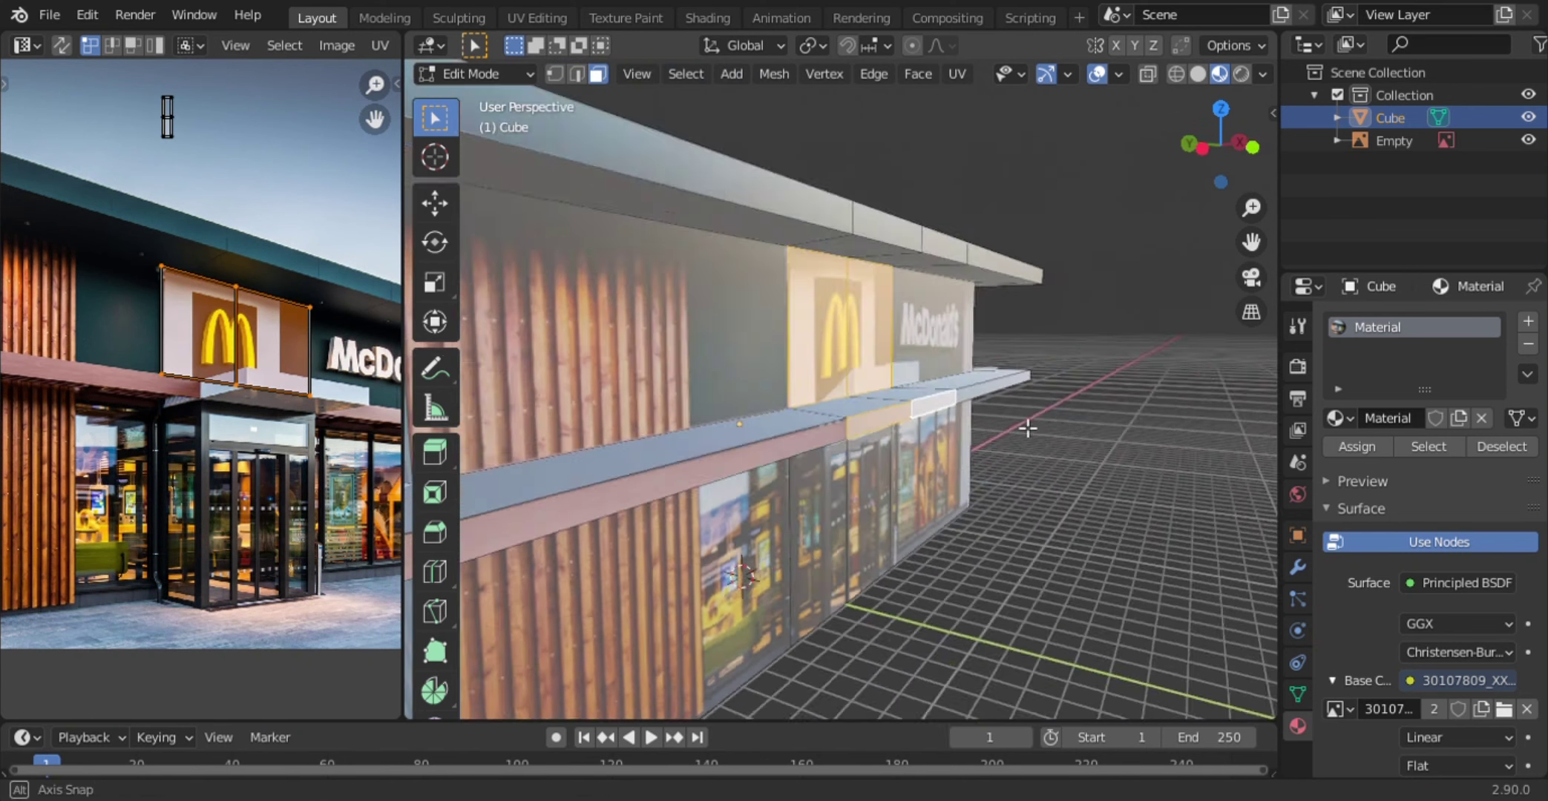
key(e)
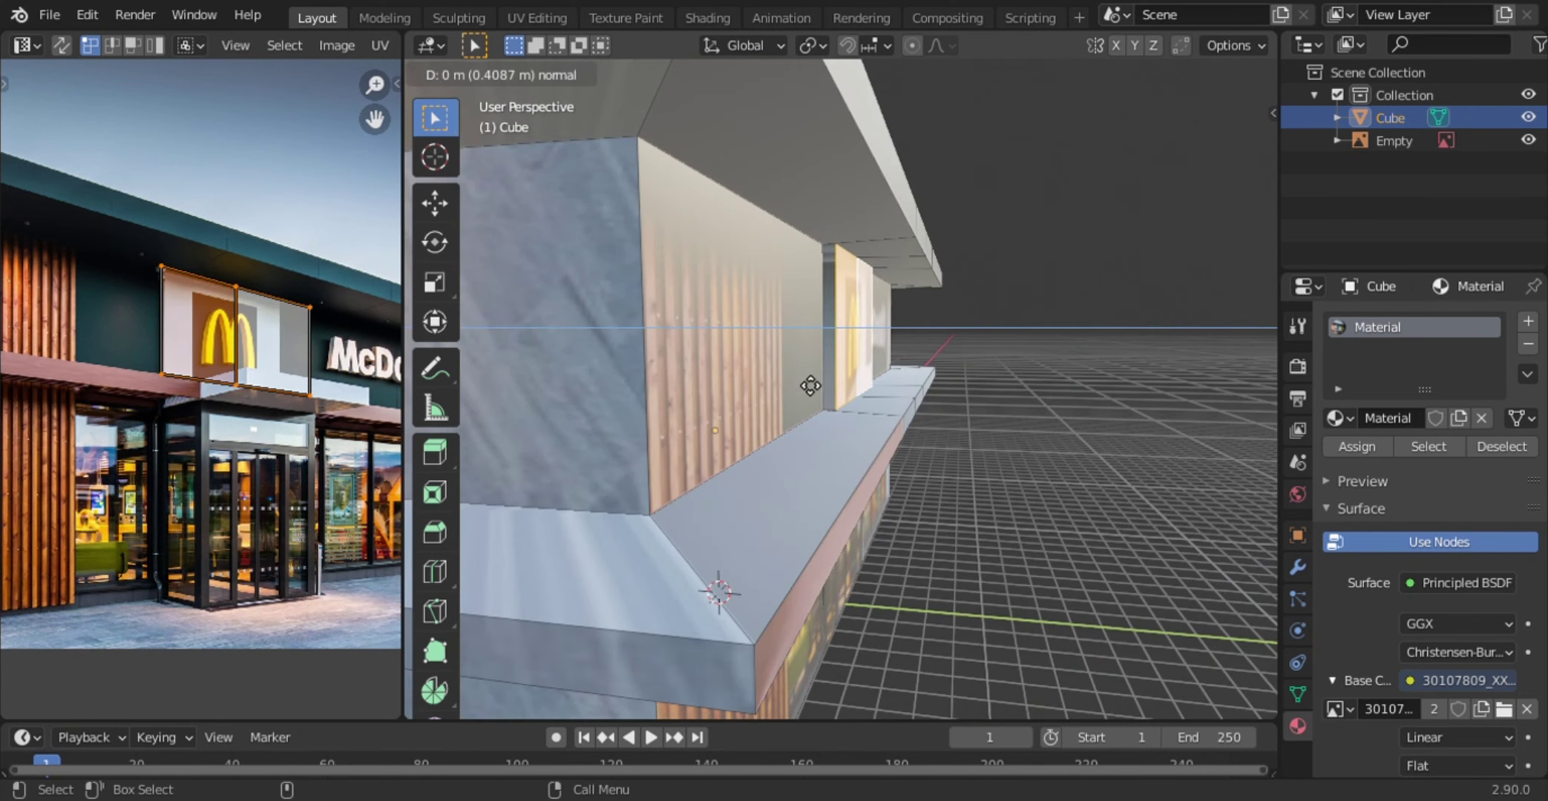
key(e)
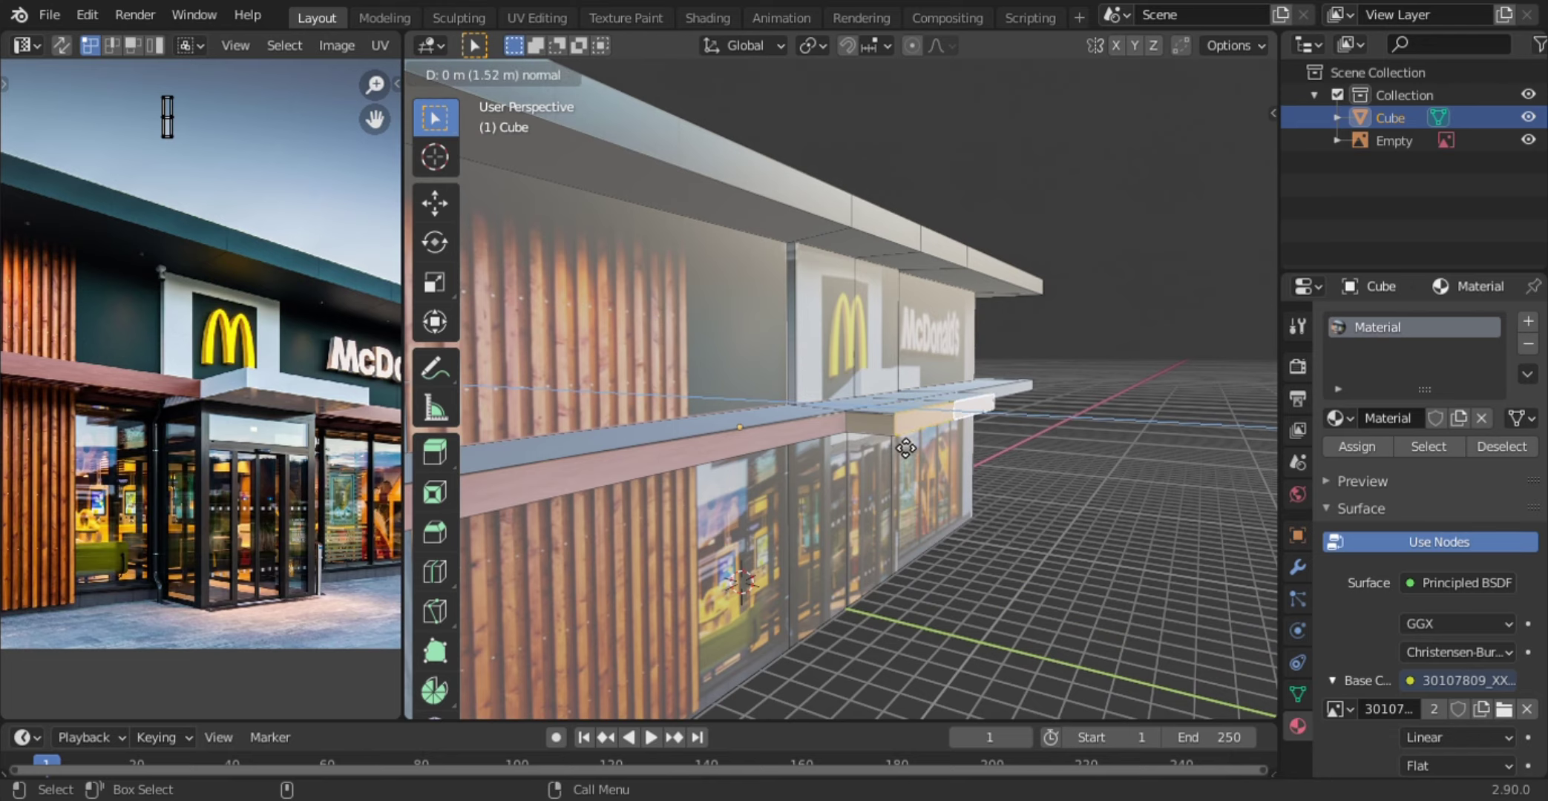
click(933, 456)
mouse_move(933, 456)
middle_down()
mouse_move(887, 426)
mouse_move(653, 367)
middle_up()
- Unwrap the awning faces, rotating the UV island 190° and rescaling it
key(u)
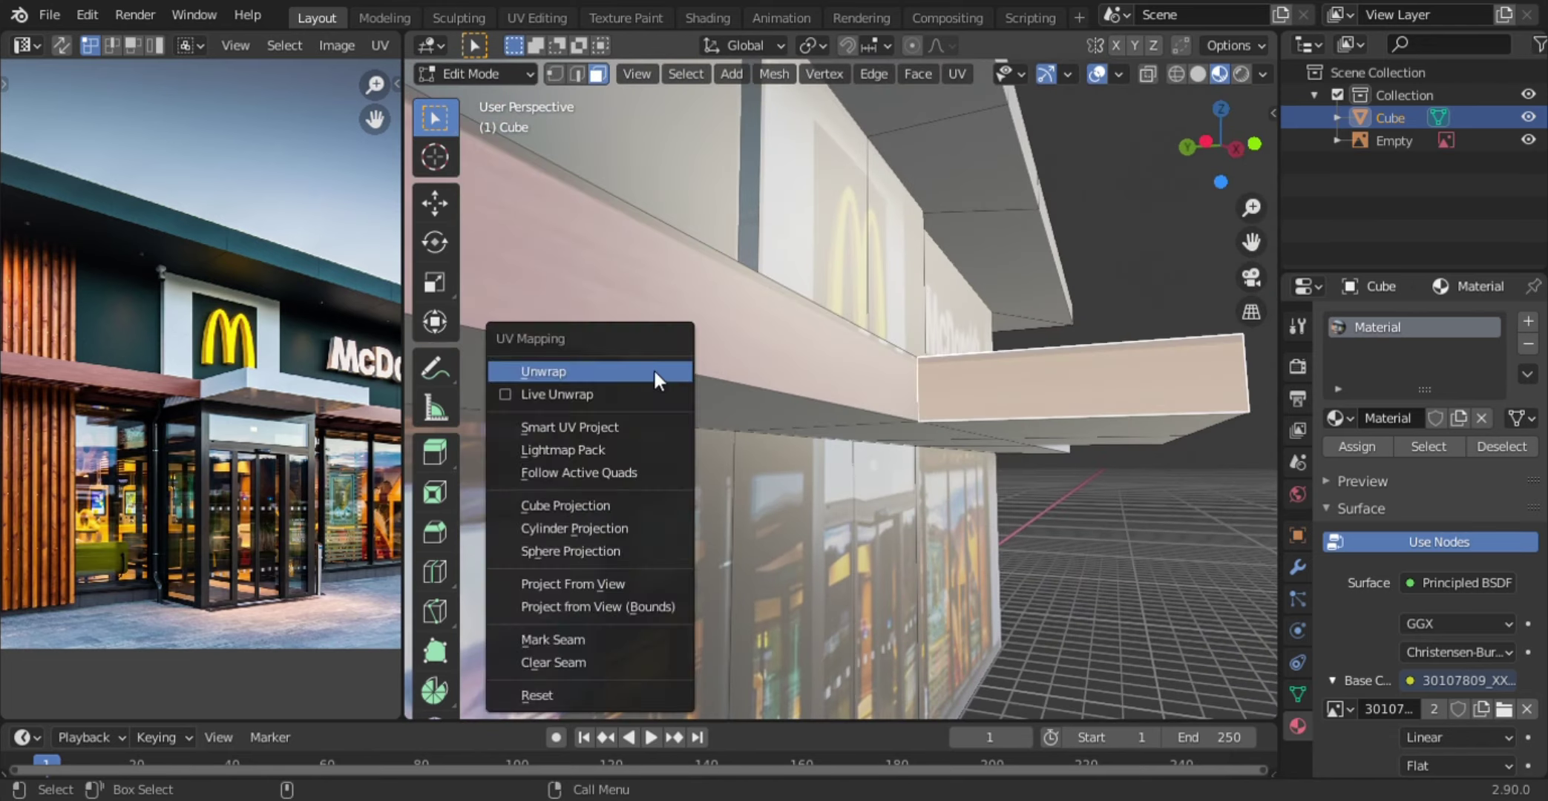
click(654, 371)
key(s)
click(87, 401)
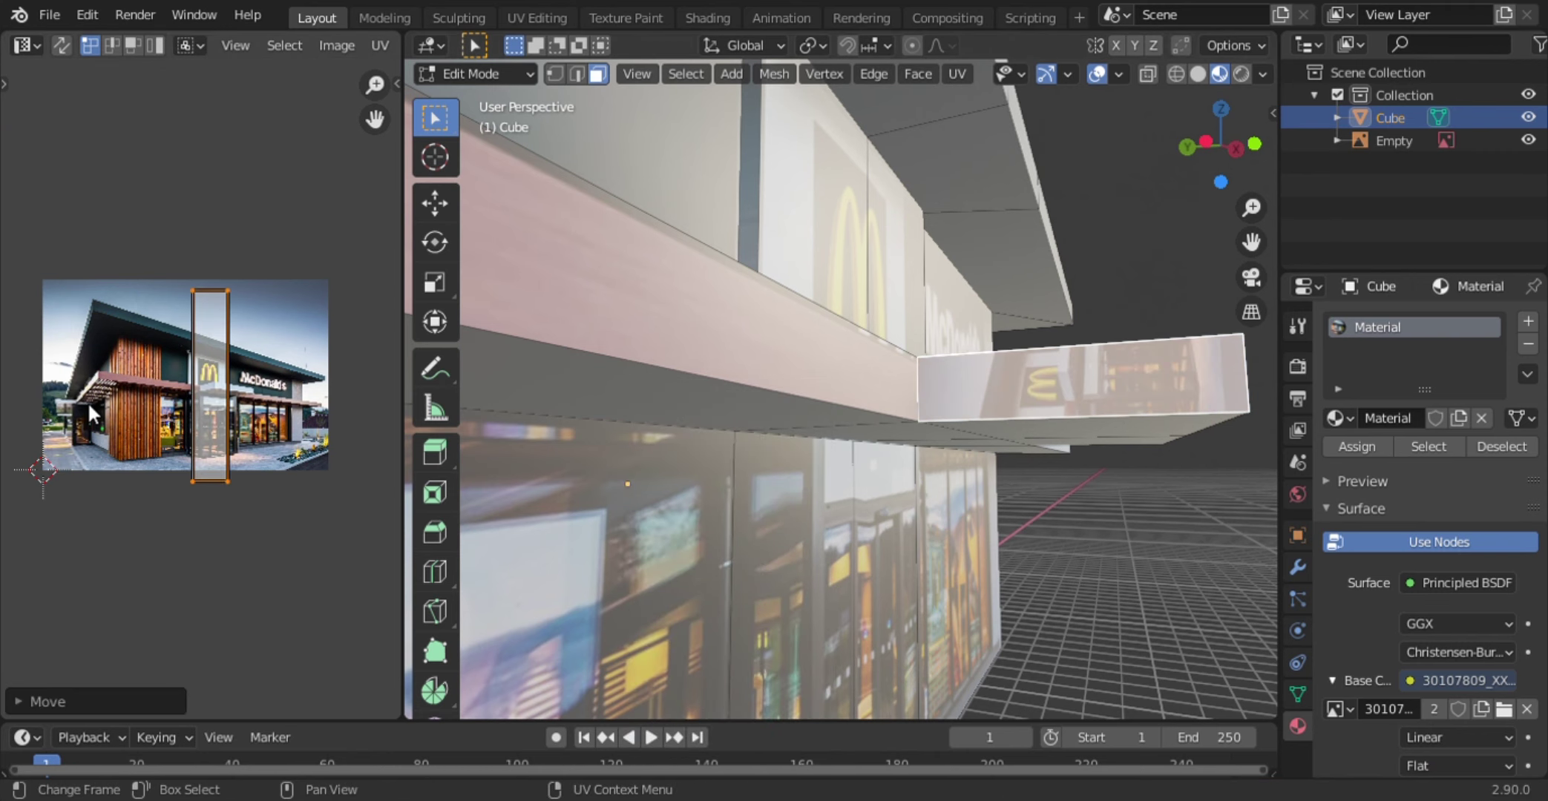
text(r190)
key(Return)
scroll(89, 445, up, 3)
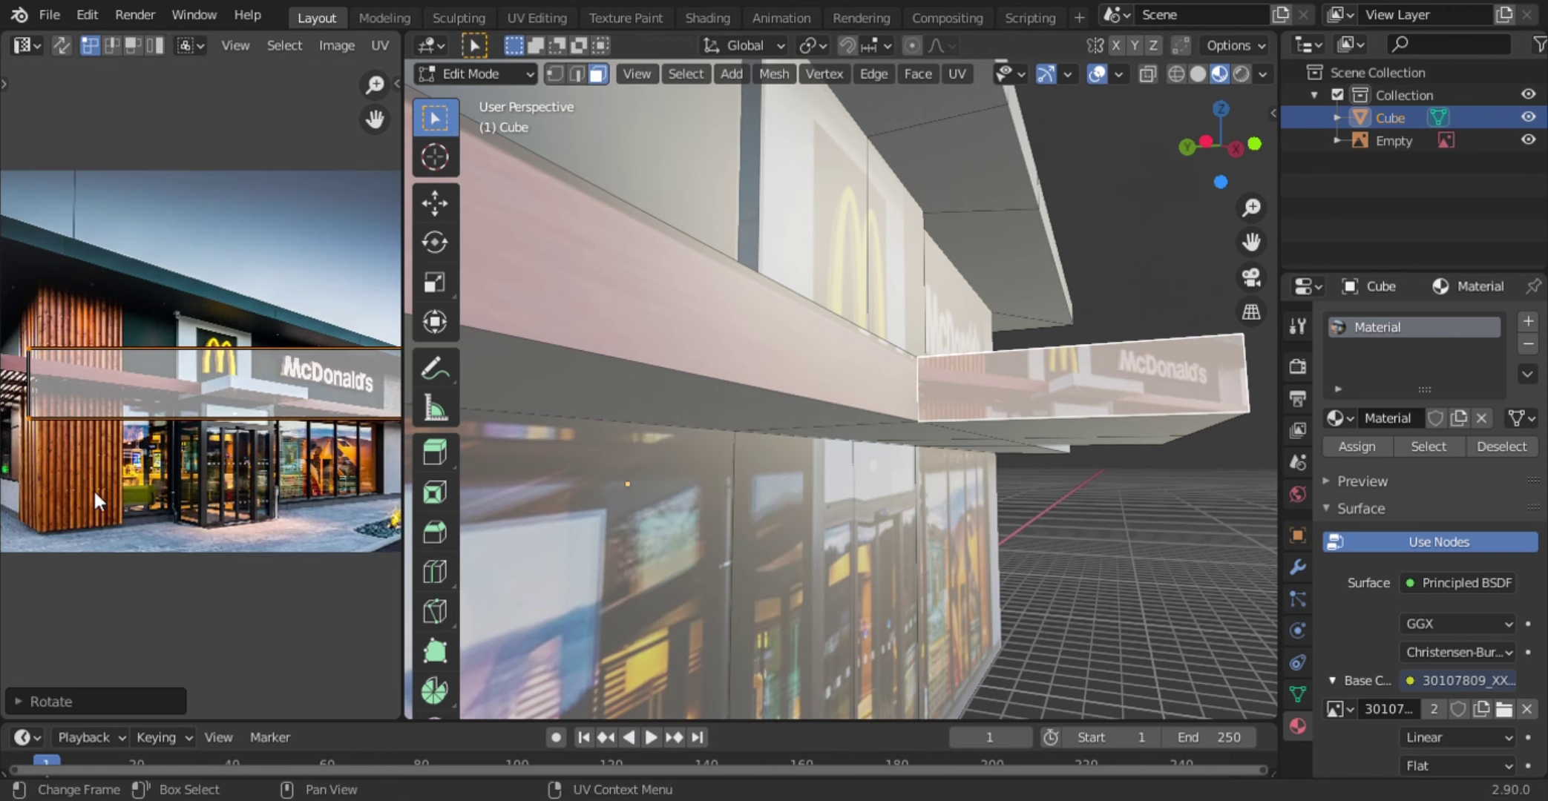
key(s)
click(111, 438)
- Save, move the island beneath the golden arches, and switch to front view
key(KP_Decimal)
key(ctrl+s)
scroll(113, 437, down, 3)
key(g)
click(255, 380)
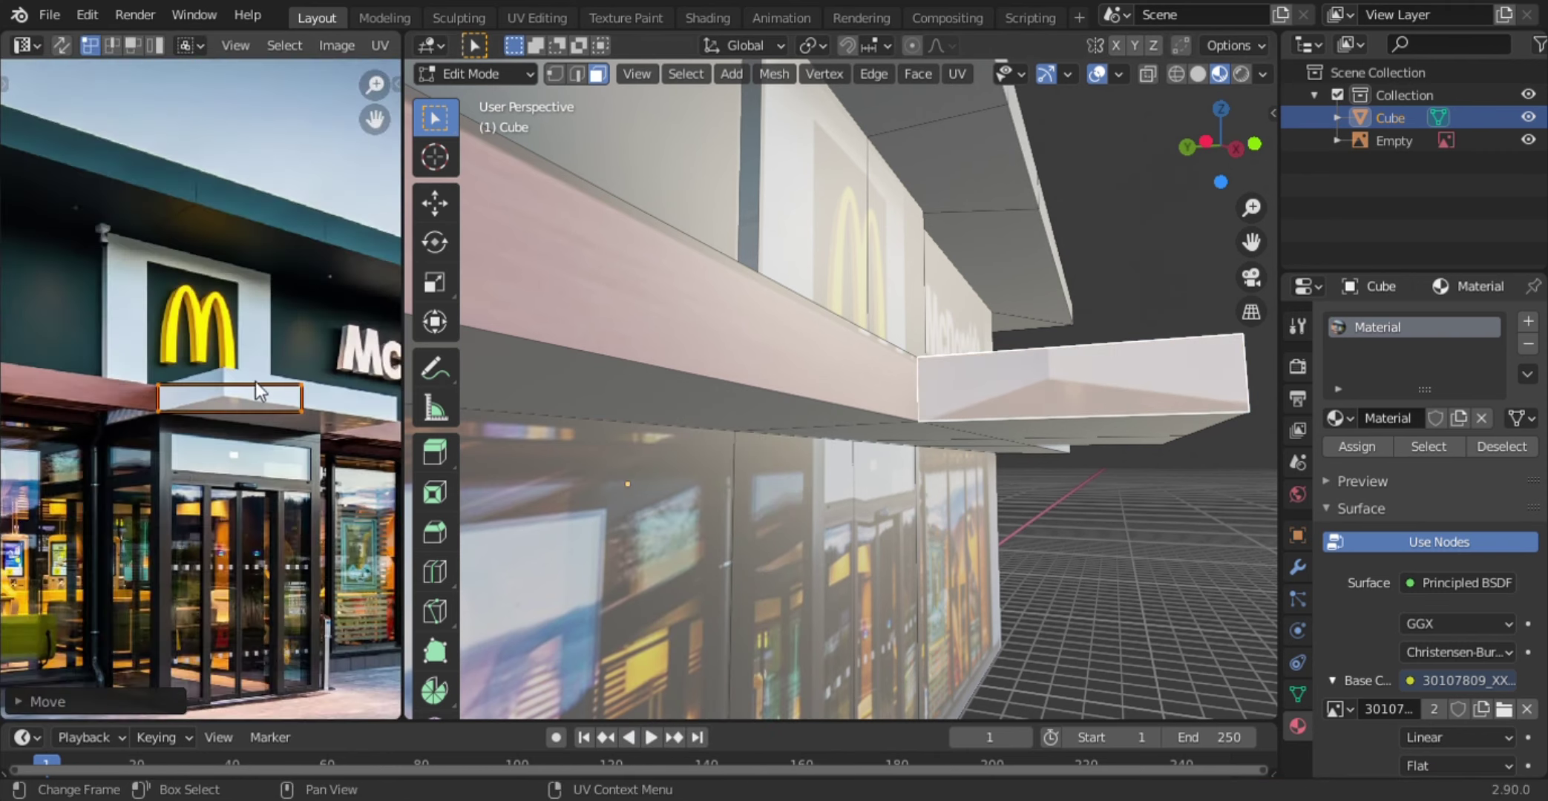
scroll(242, 423, up, 5)
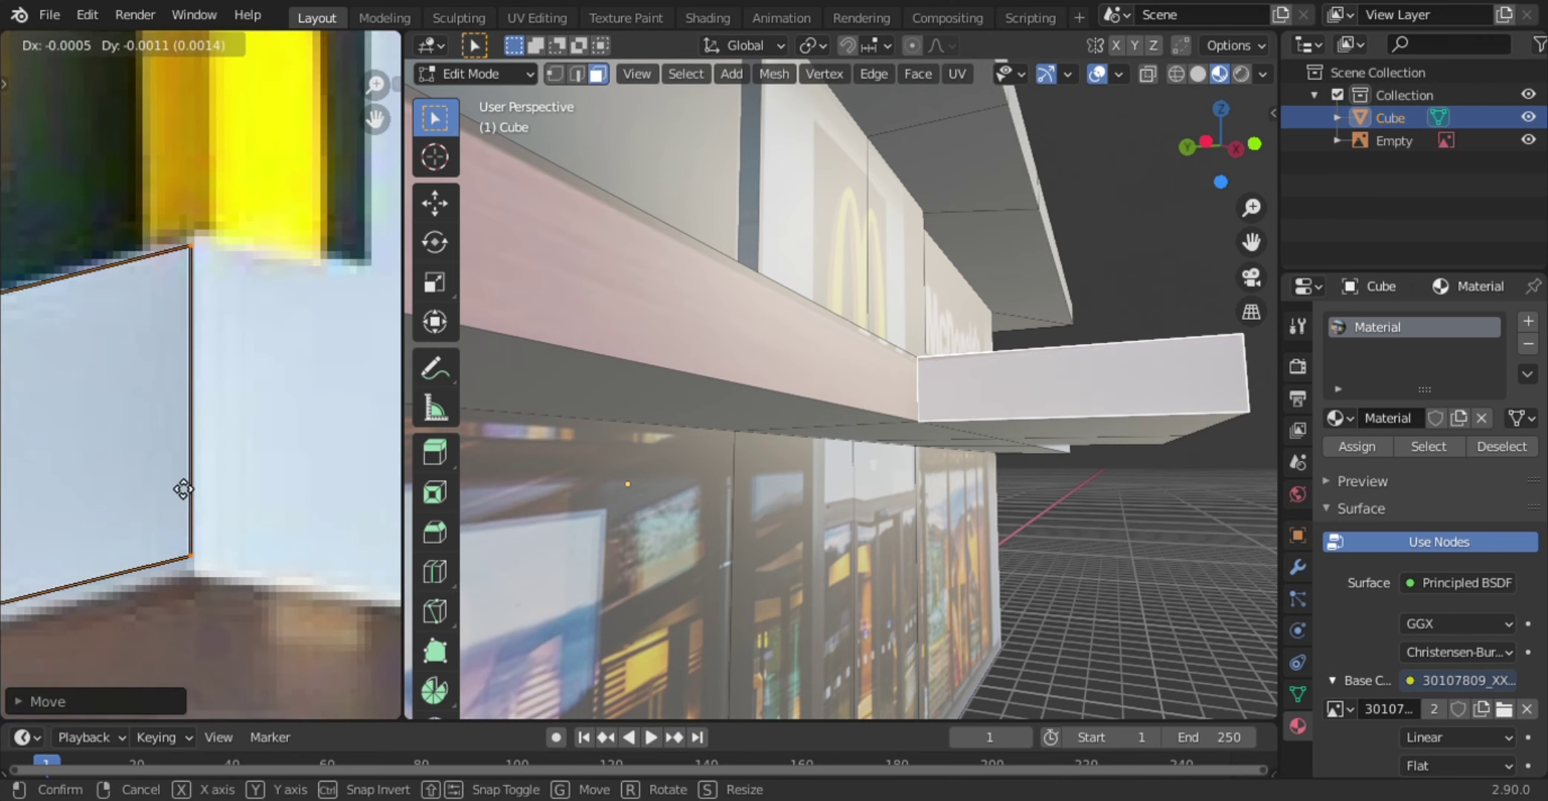
scroll(891, 466, down, 5)
key(KP_1)
- Unwrap the canopy strip faces and shrink the UV island toward the sign area
key(u)
key(Return)
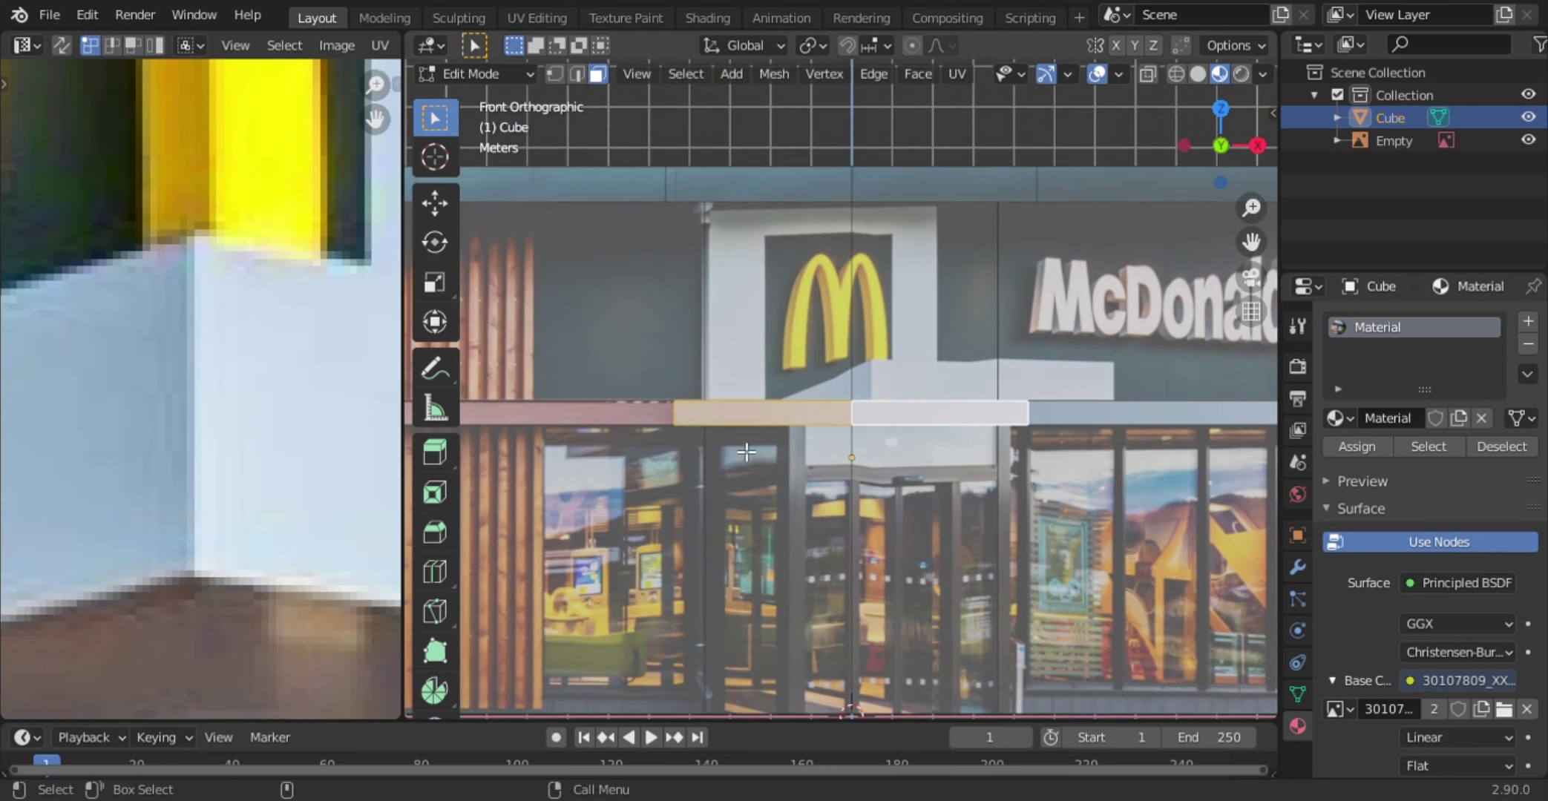
scroll(347, 450, down, 6)
key(s)
key(Return)
key(g)
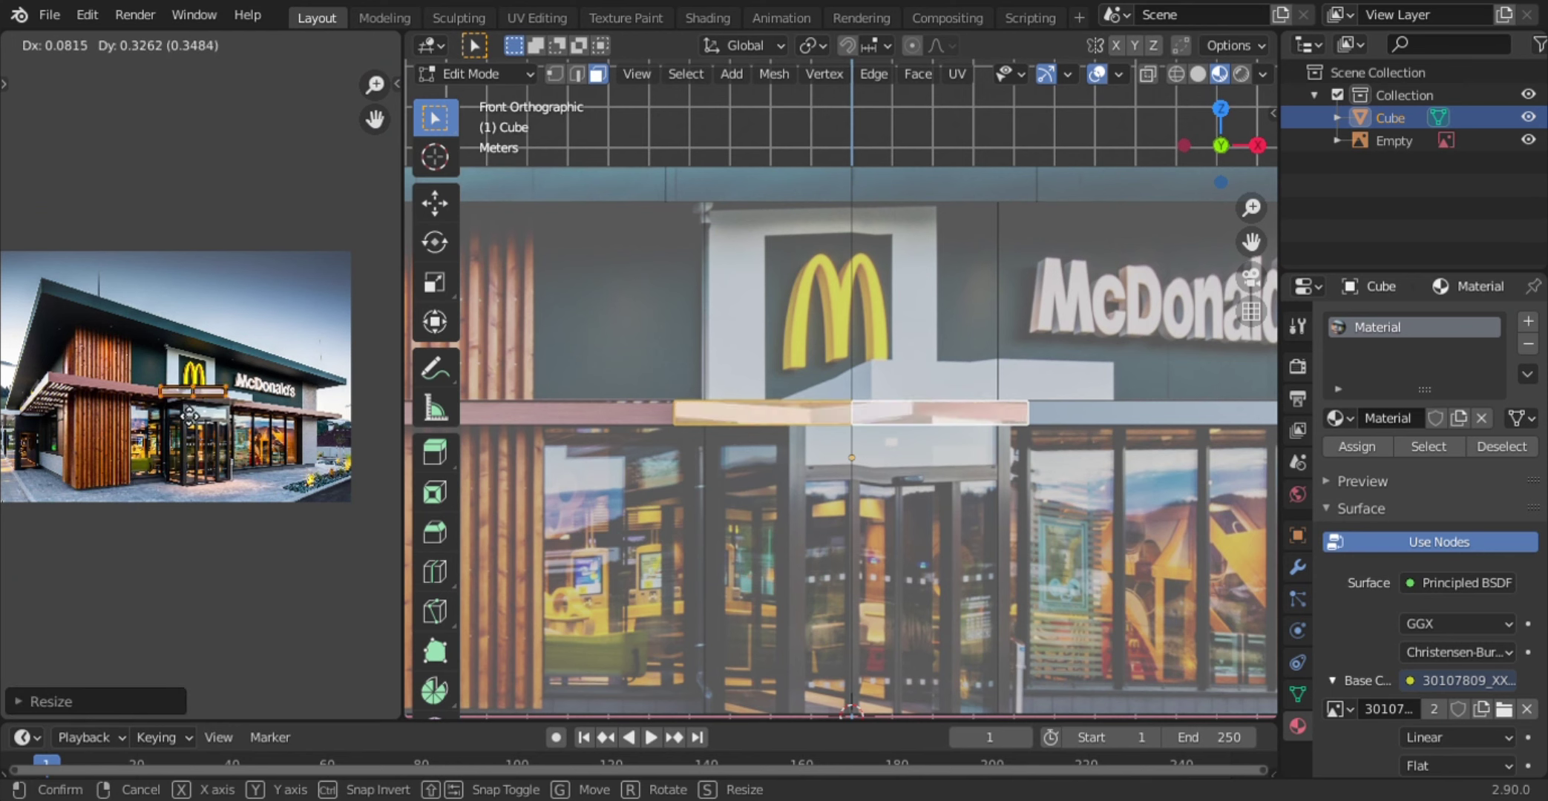
key(Return)
- Rescale the strip's UV island and adjust its height to match the canopy
scroll(179, 442, up, 4)
key(s)
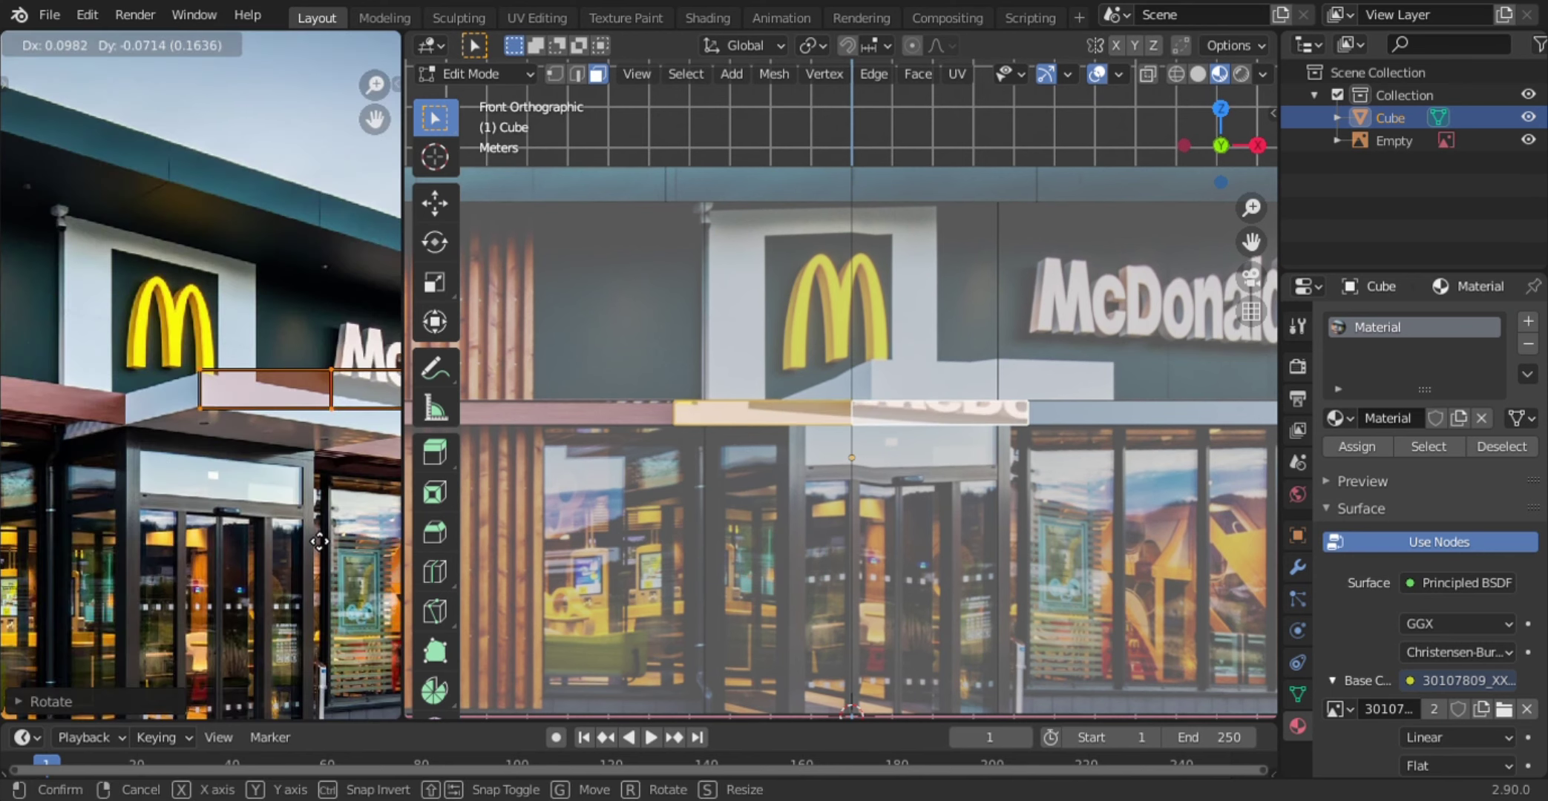
key(Return)
scroll(94, 518, up, 2)
scroll(94, 518, up, 2)
ctrl+scroll(162, 459, left, 4)
key(s)
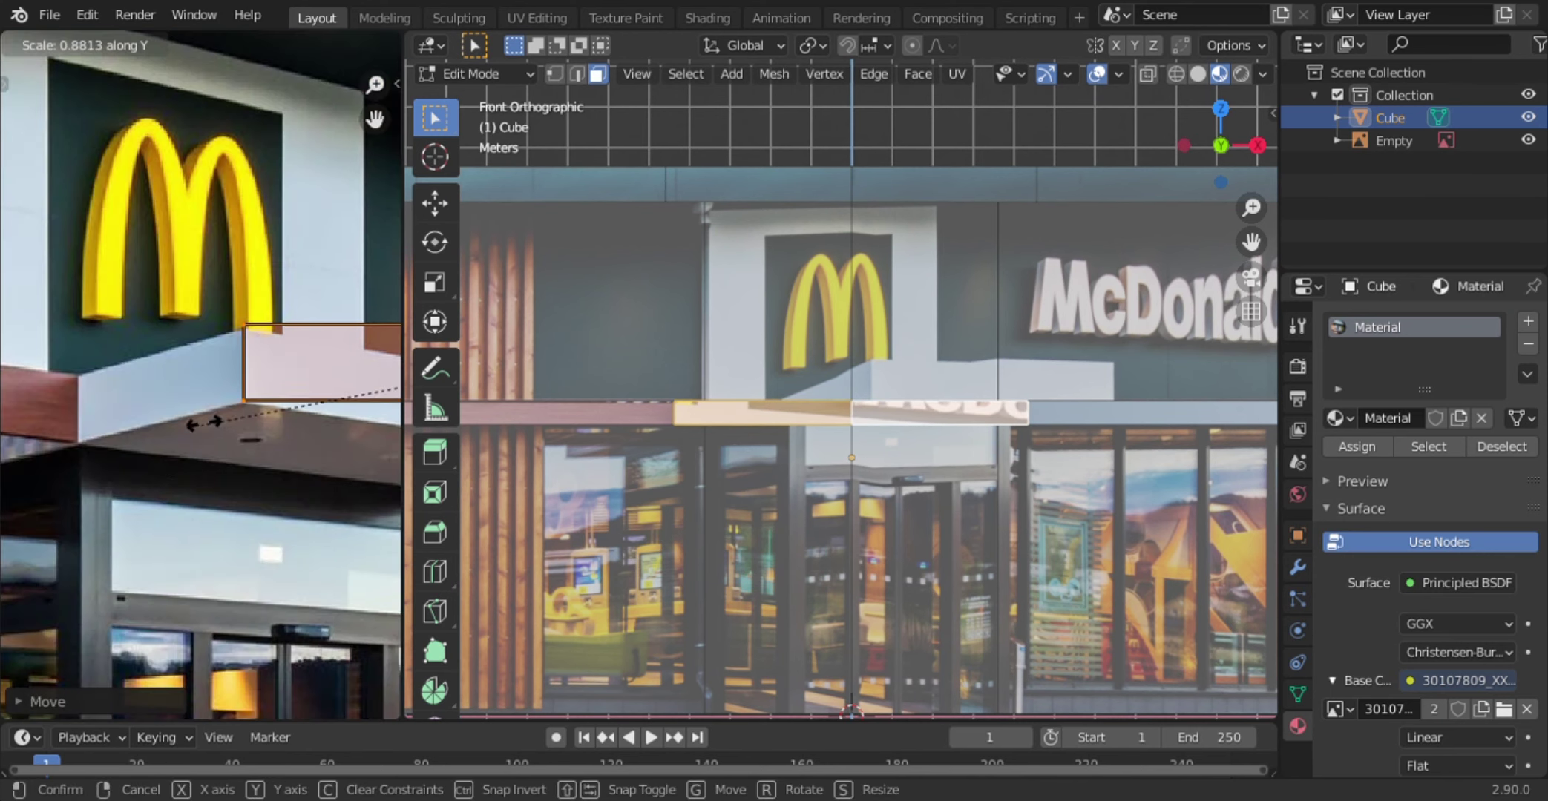
key(Return)
key(g)
key(Return)
- Reposition the island, scale it vertically, and place the face over the photo's canopy
ctrl+scroll(223, 415, right, 4)
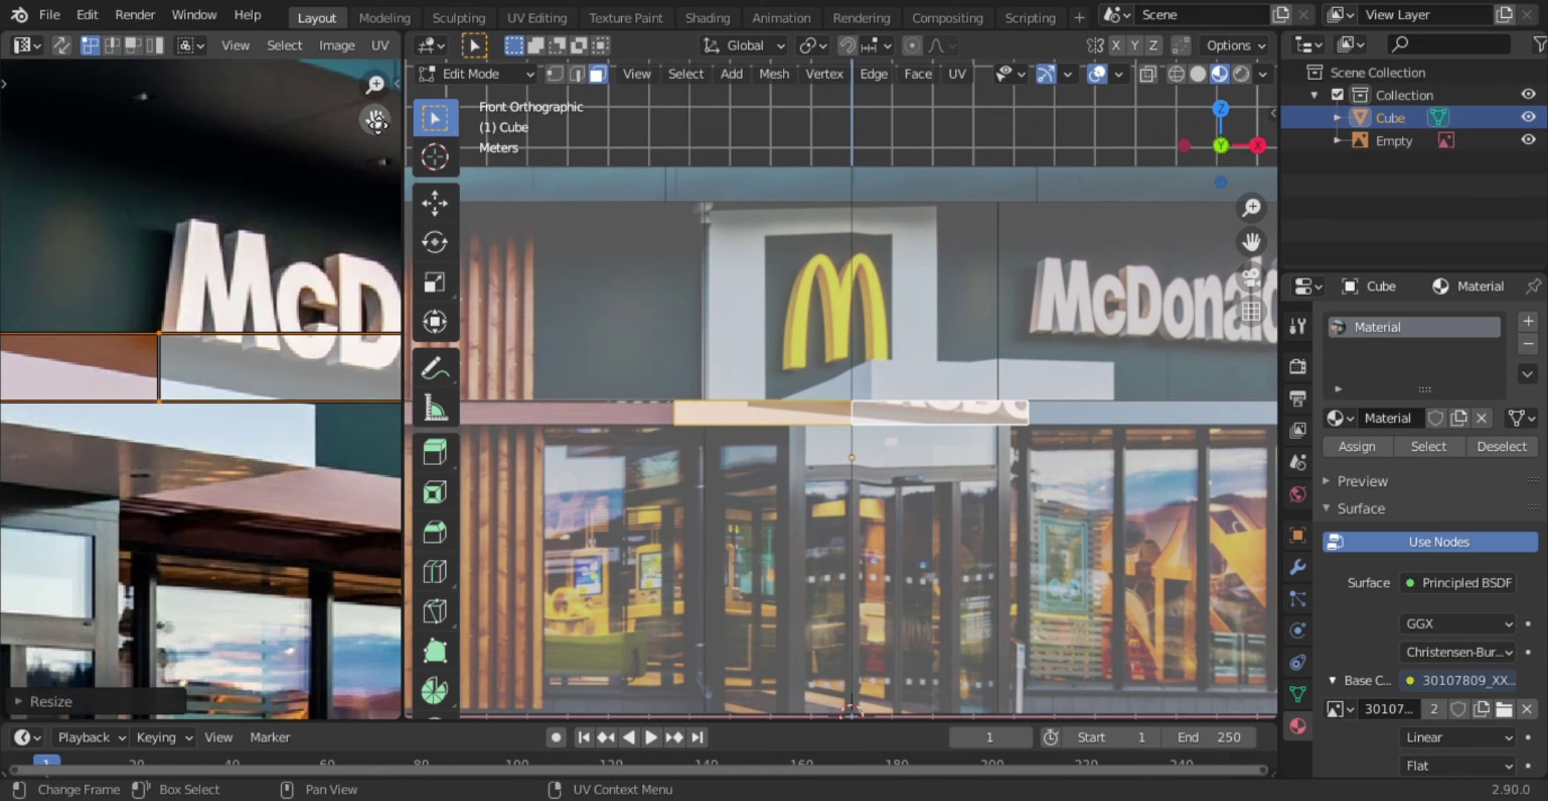
ctrl+scroll(318, 354, right, 2)
key(g)
click(129, 543)
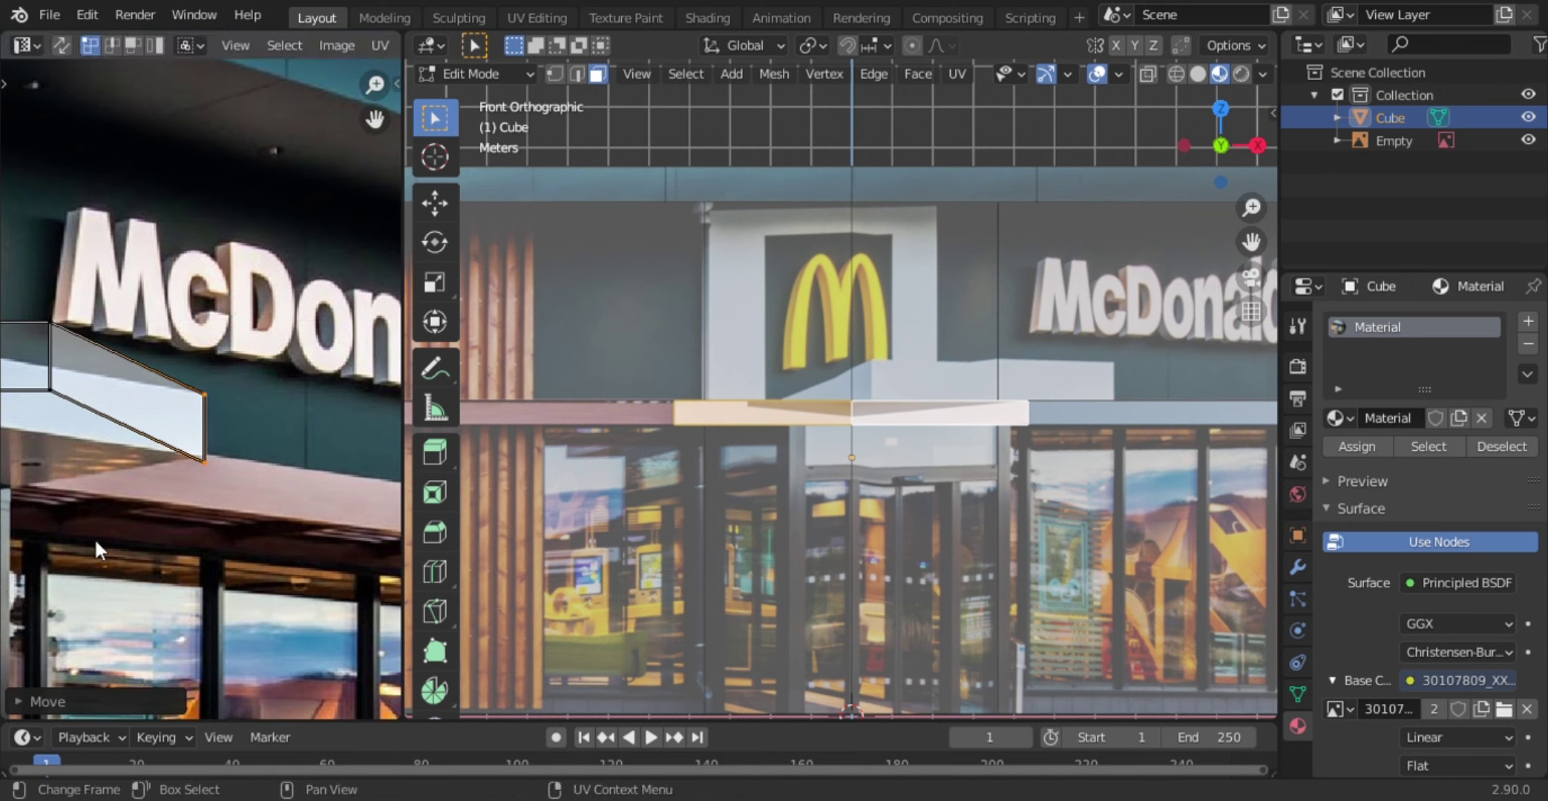
key(s)
key(y)
click(123, 531)
ctrl+scroll(334, 367, left, 5)
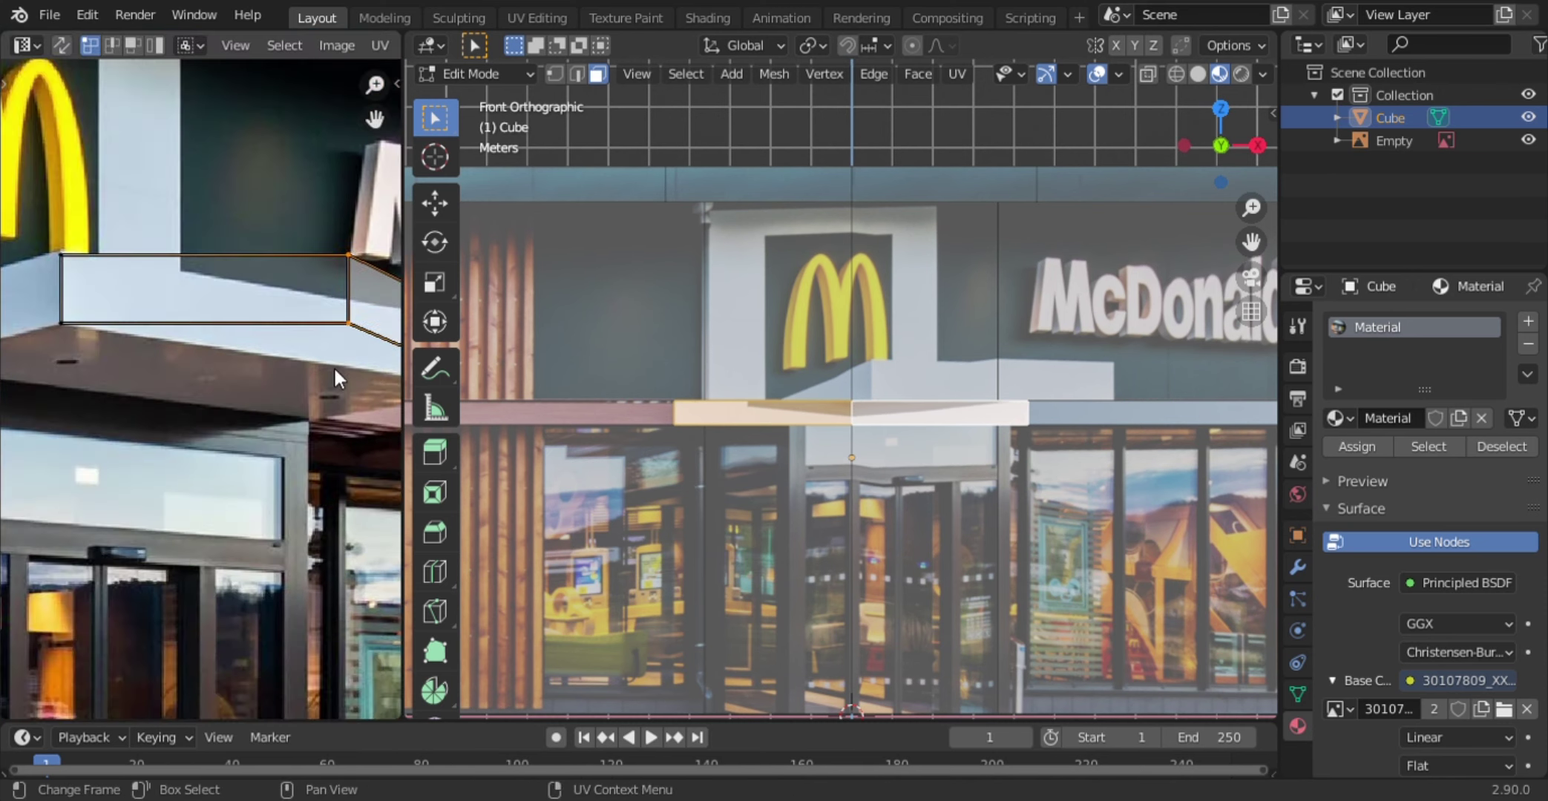
key(g)
click(259, 404)
- Cancel an unwanted vertical resize, save the file, and orbit back into perspective
ctrl+scroll(259, 404, right, 2)
ctrl+scroll(262, 445, right, 2)
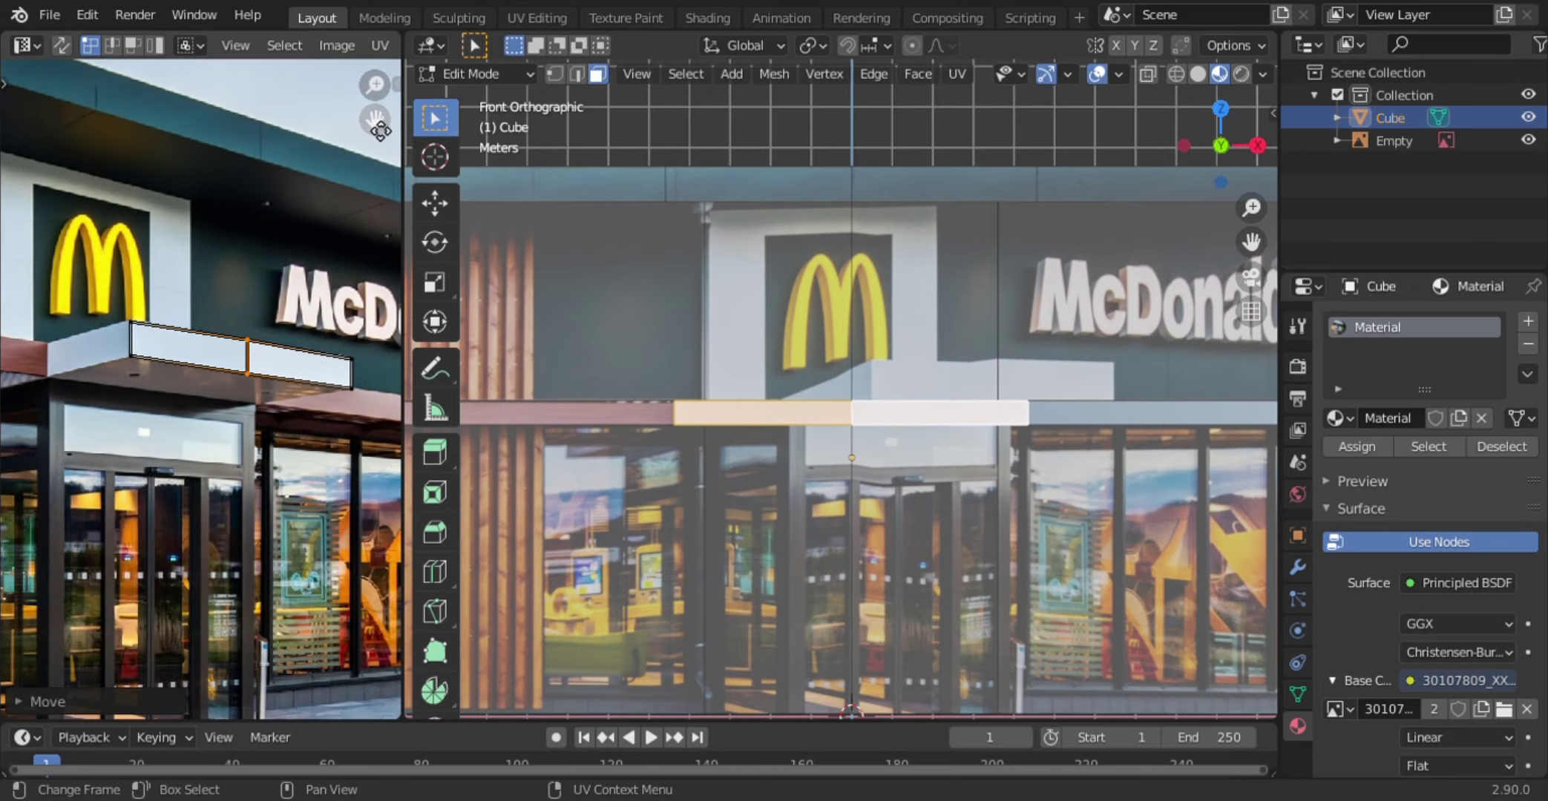
ctrl+scroll(266, 501, right, 2)
scroll(148, 519, up, 8)
key(s)
key(y)
right_click(49, 546)
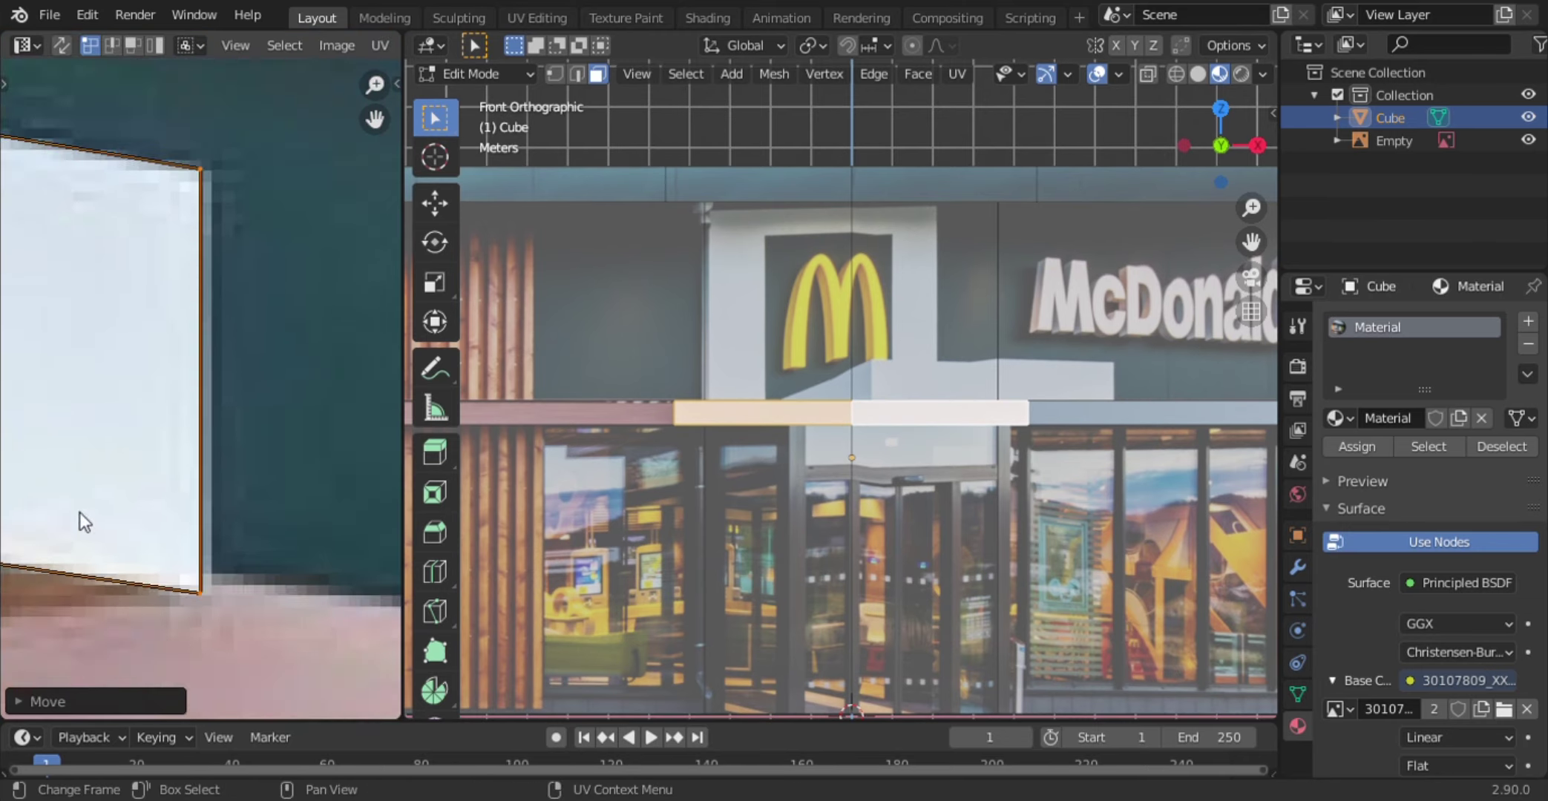
scroll(79, 518, down, 5)
scroll(933, 454, down, 2)
key(ctrl+s)
mouse_move(933, 454)
middle_down()
mouse_move(1106, 429)
mouse_move(423, 370)
middle_up()
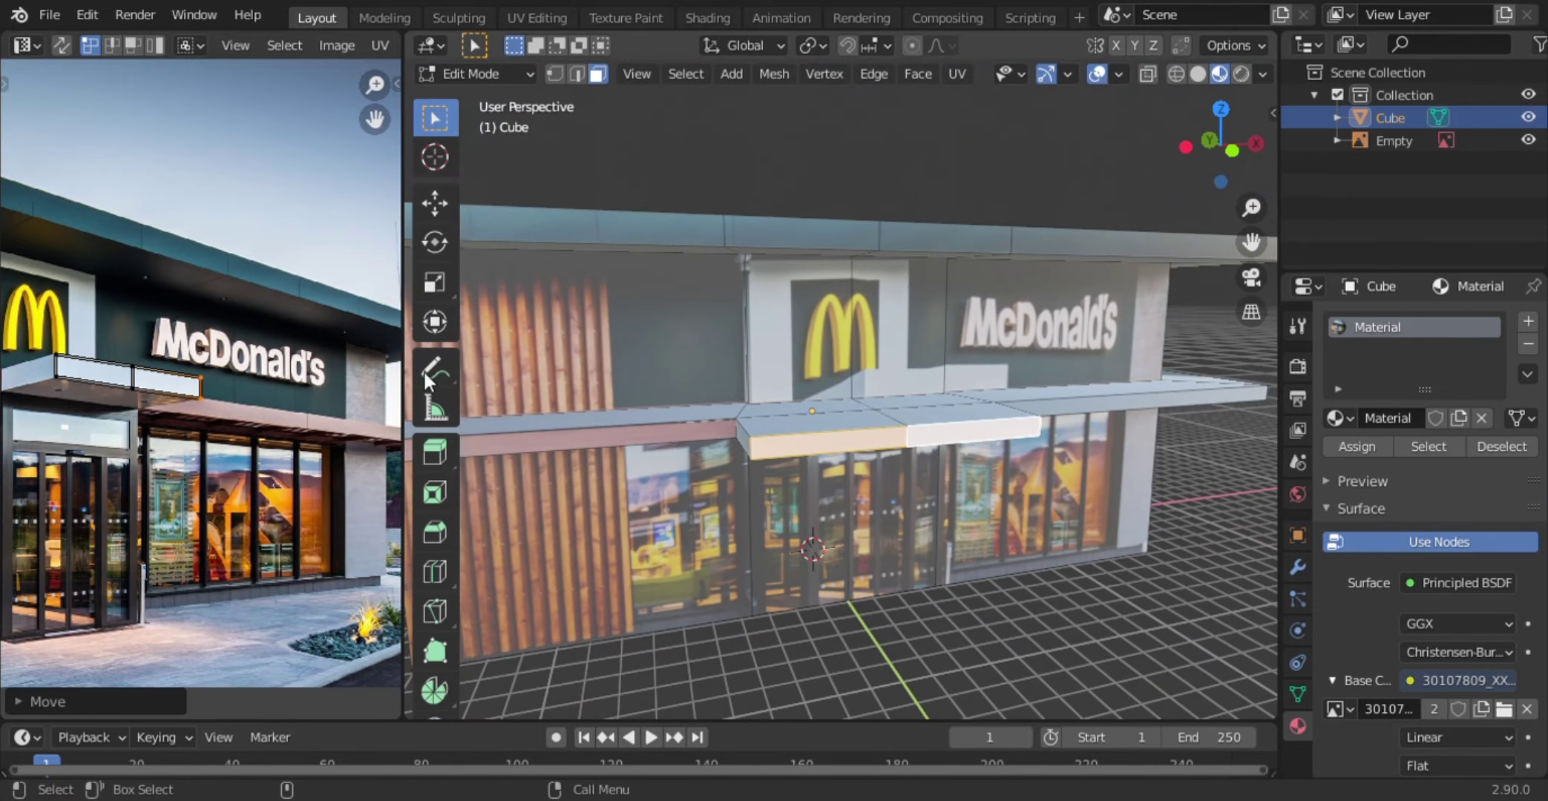
- Select the raised sign's two faces and unwrap them
scroll(100, 406, down, 1)
scroll(100, 406, down, 1)
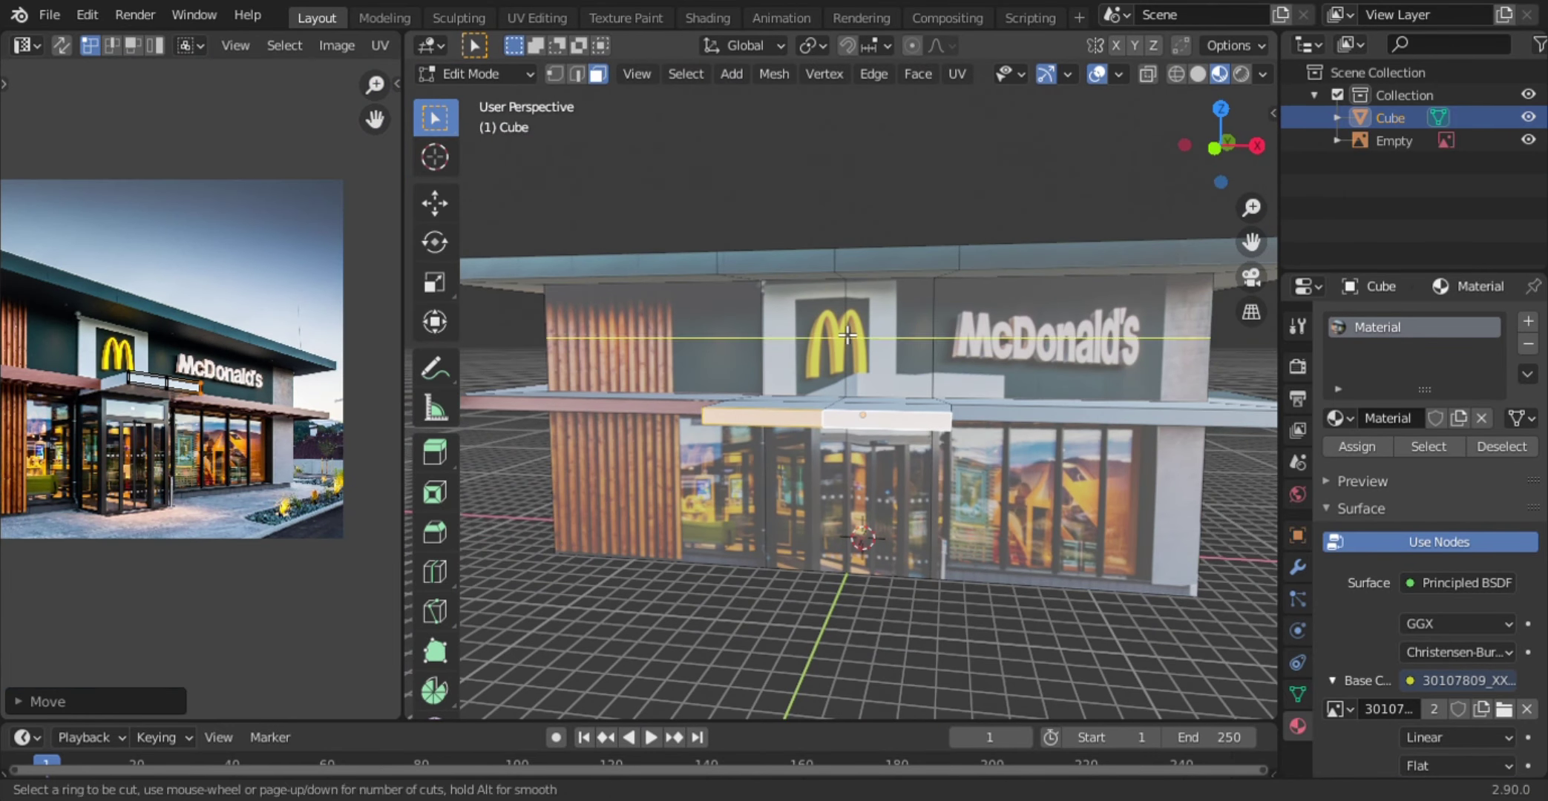
key(Escape)
click(805, 338)
shift+click(891, 337)
key(u)
click(805, 364)
- Scale and move the sign islands onto the photo's golden arches
key(s)
key(y)
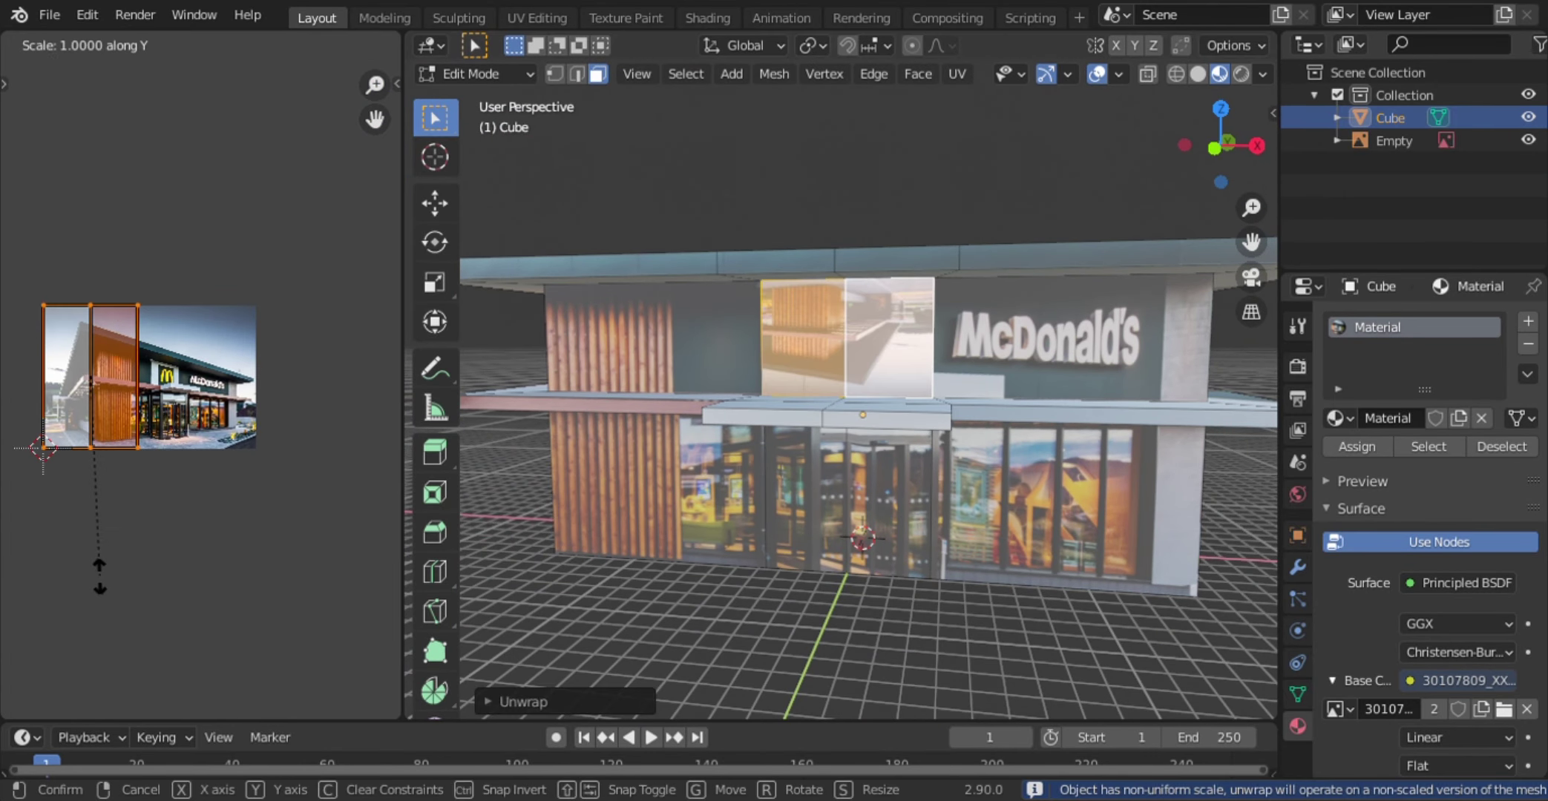
click(86, 455)
scroll(86, 455, up, 3)
key(g)
click(65, 528)
key(s)
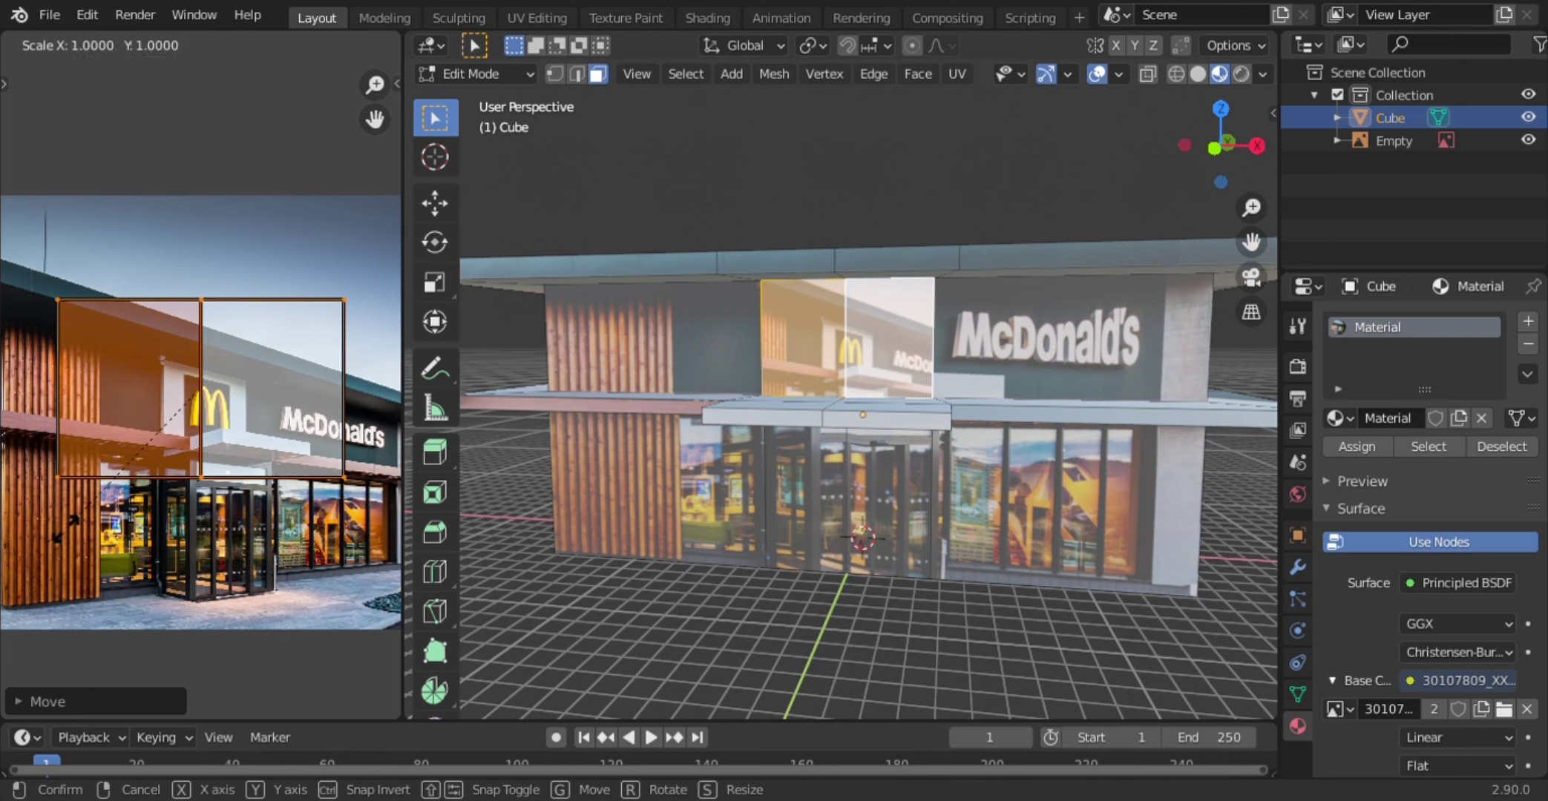
click(158, 452)
scroll(158, 453, up, 3)
key(s)
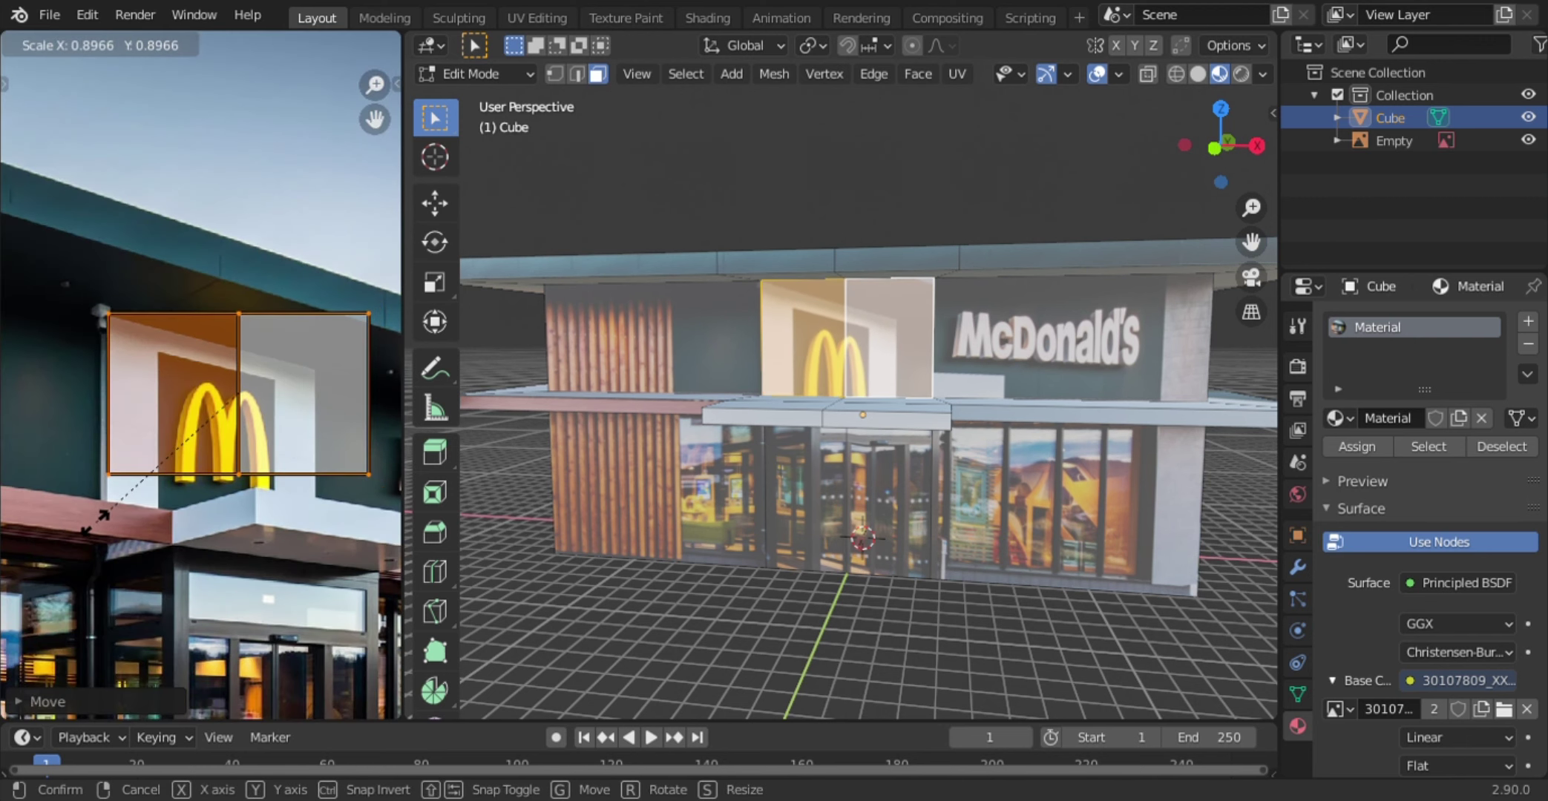
click(95, 523)
- Shift the sign islands horizontally and align their right edge with the logo
key(g)
key(y)
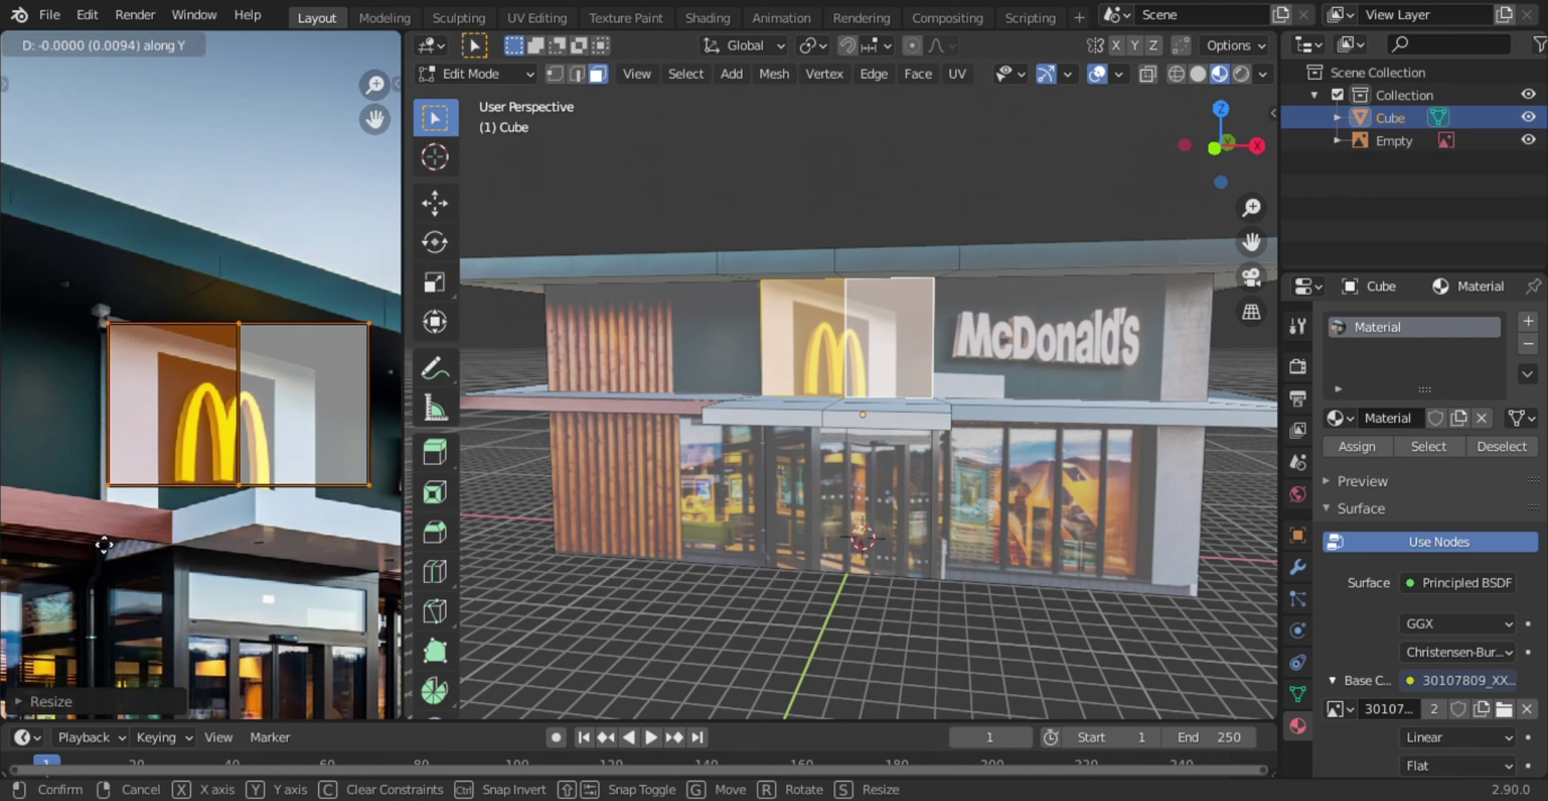
key(x)
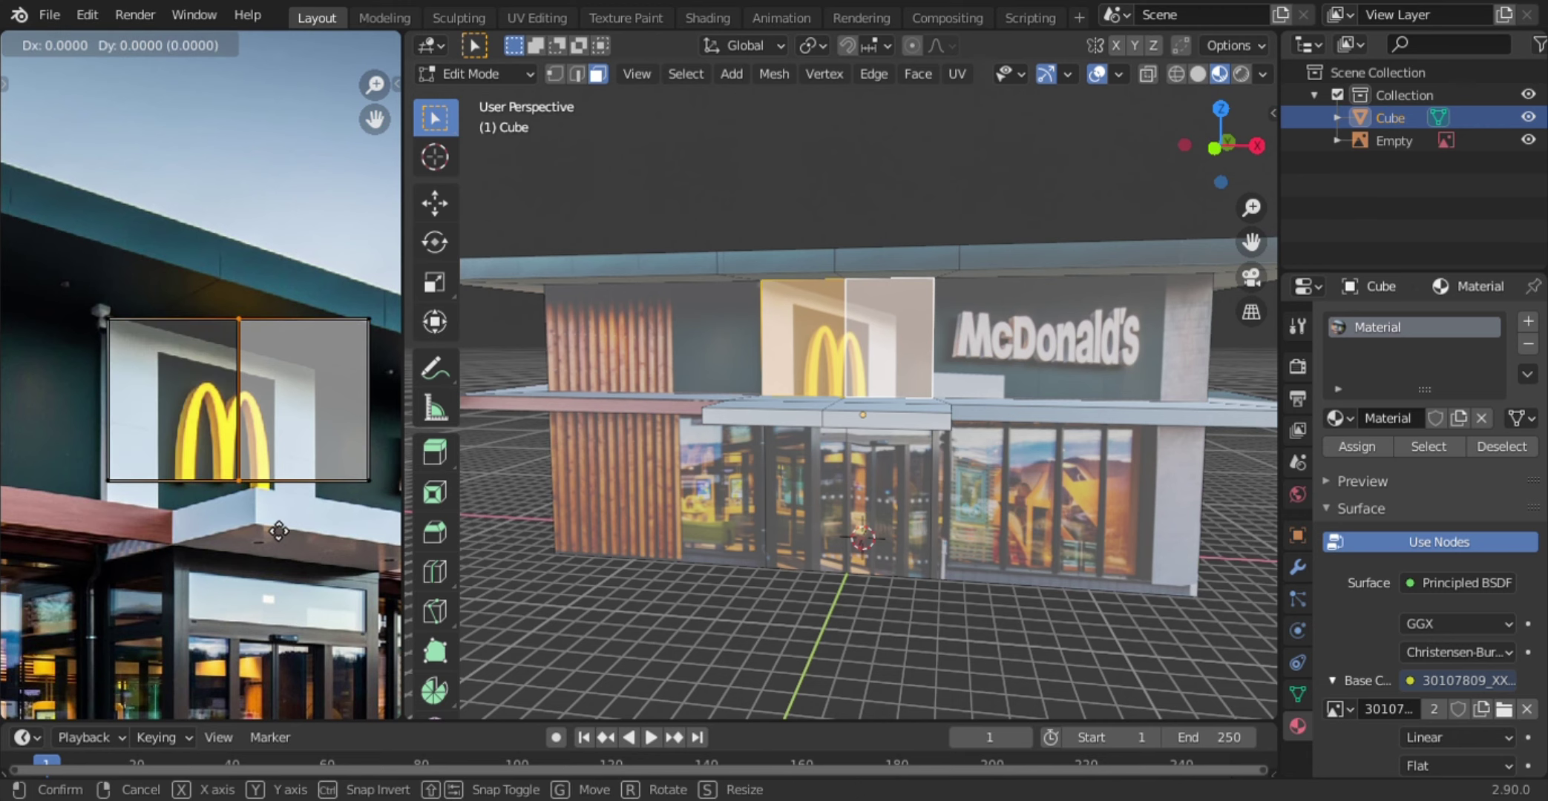
click(265, 530)
drag(343, 282, 393, 497)
key(g)
key(x)
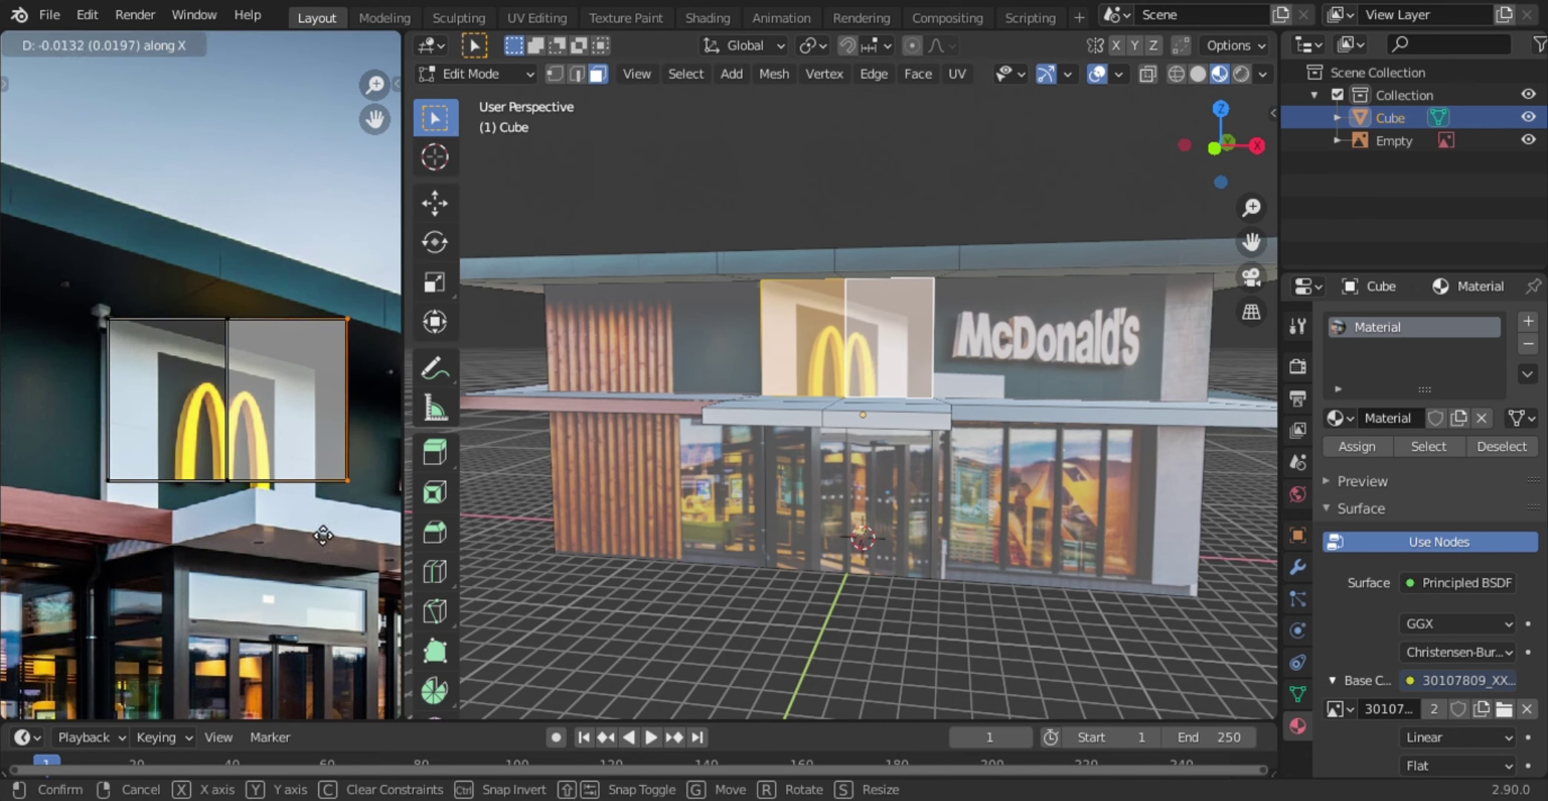
click(301, 536)
- Adjust the top-right and bottom-left UV corners vertically to the sign's outline
click(317, 319)
key(g)
key(y)
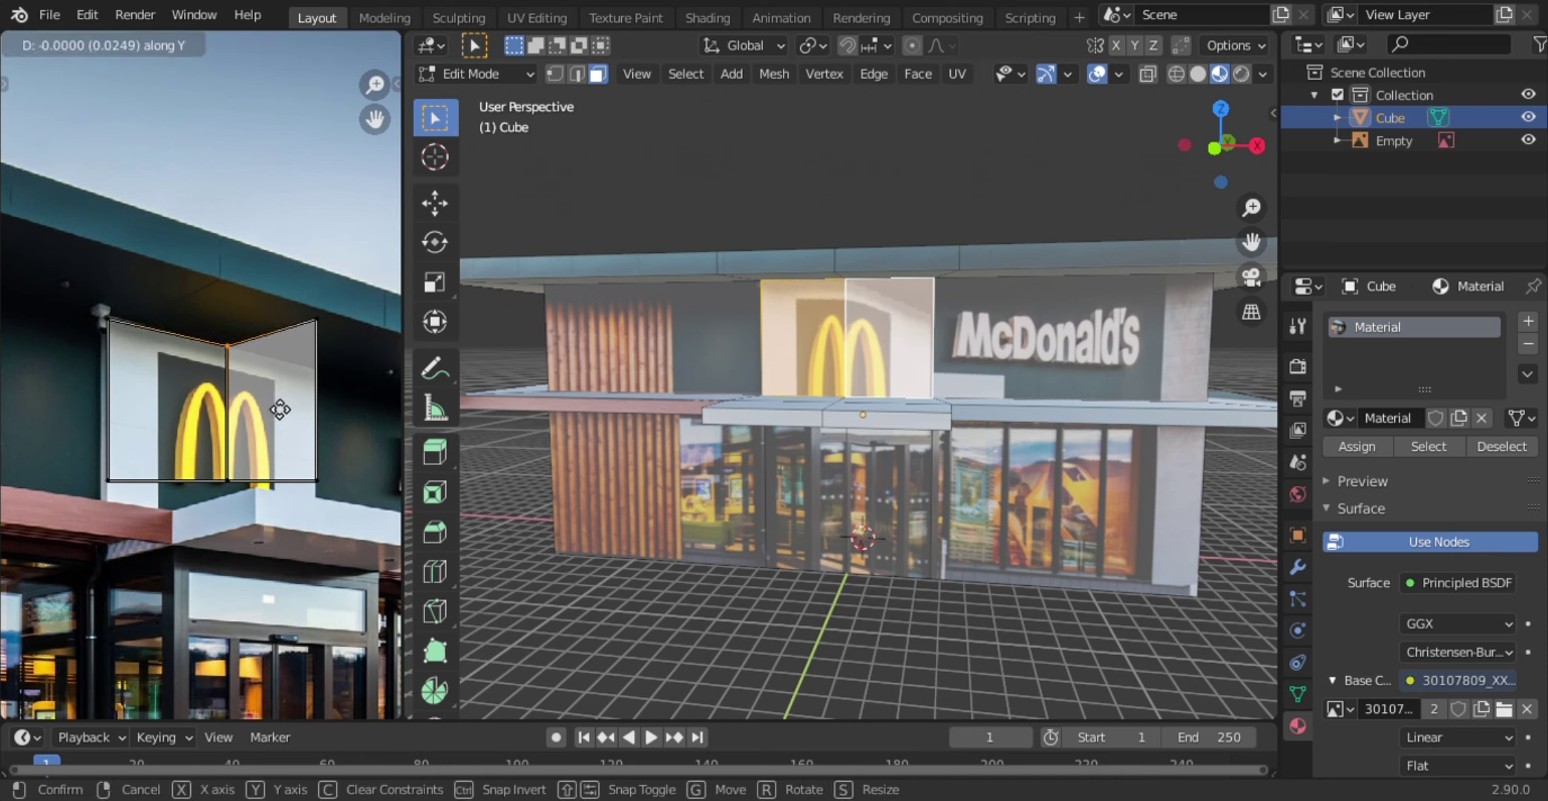
click(296, 292)
key(g)
key(y)
click(313, 443)
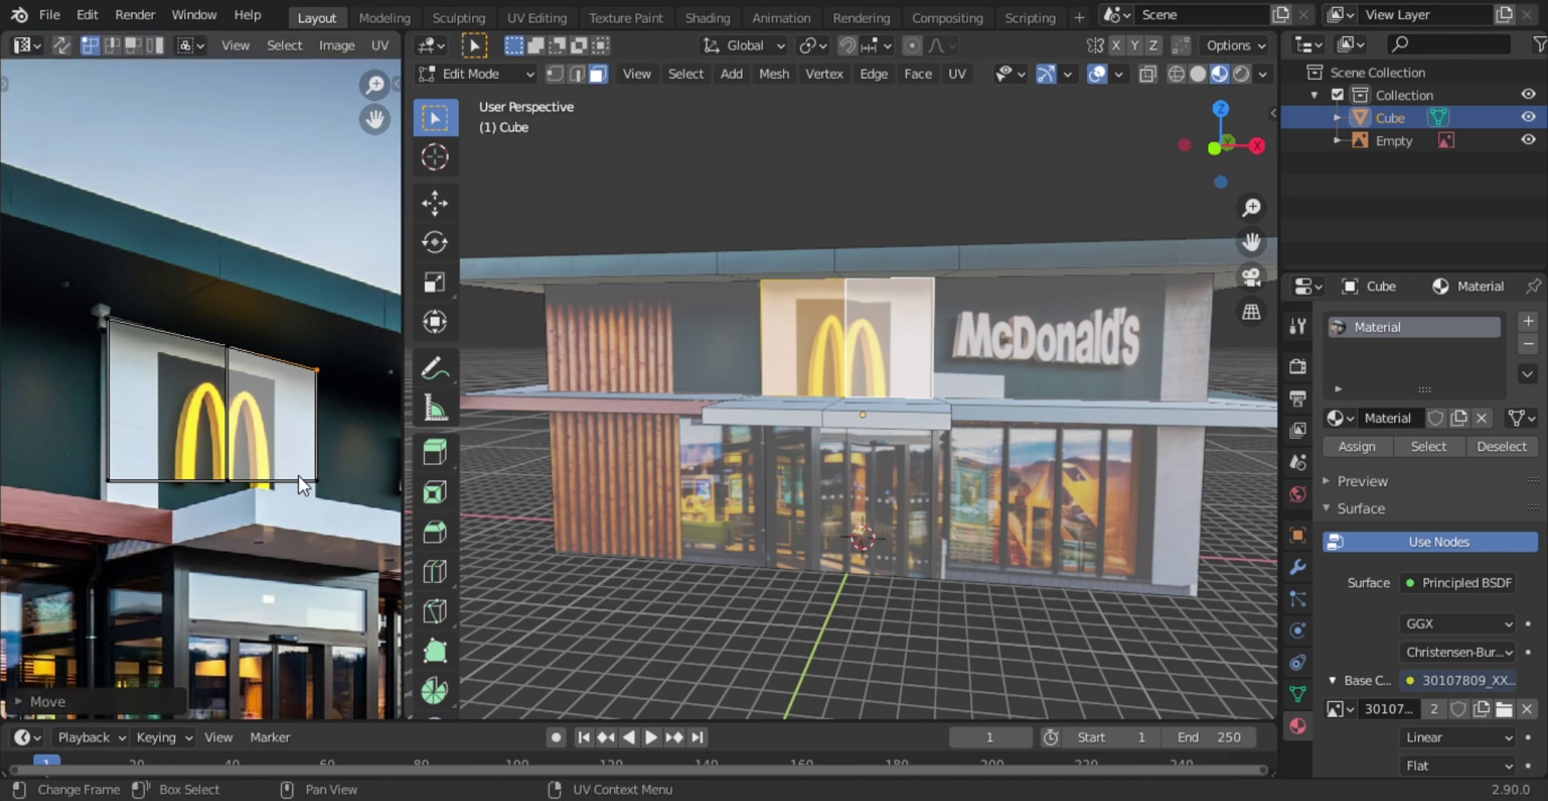
key(g)
key(y)
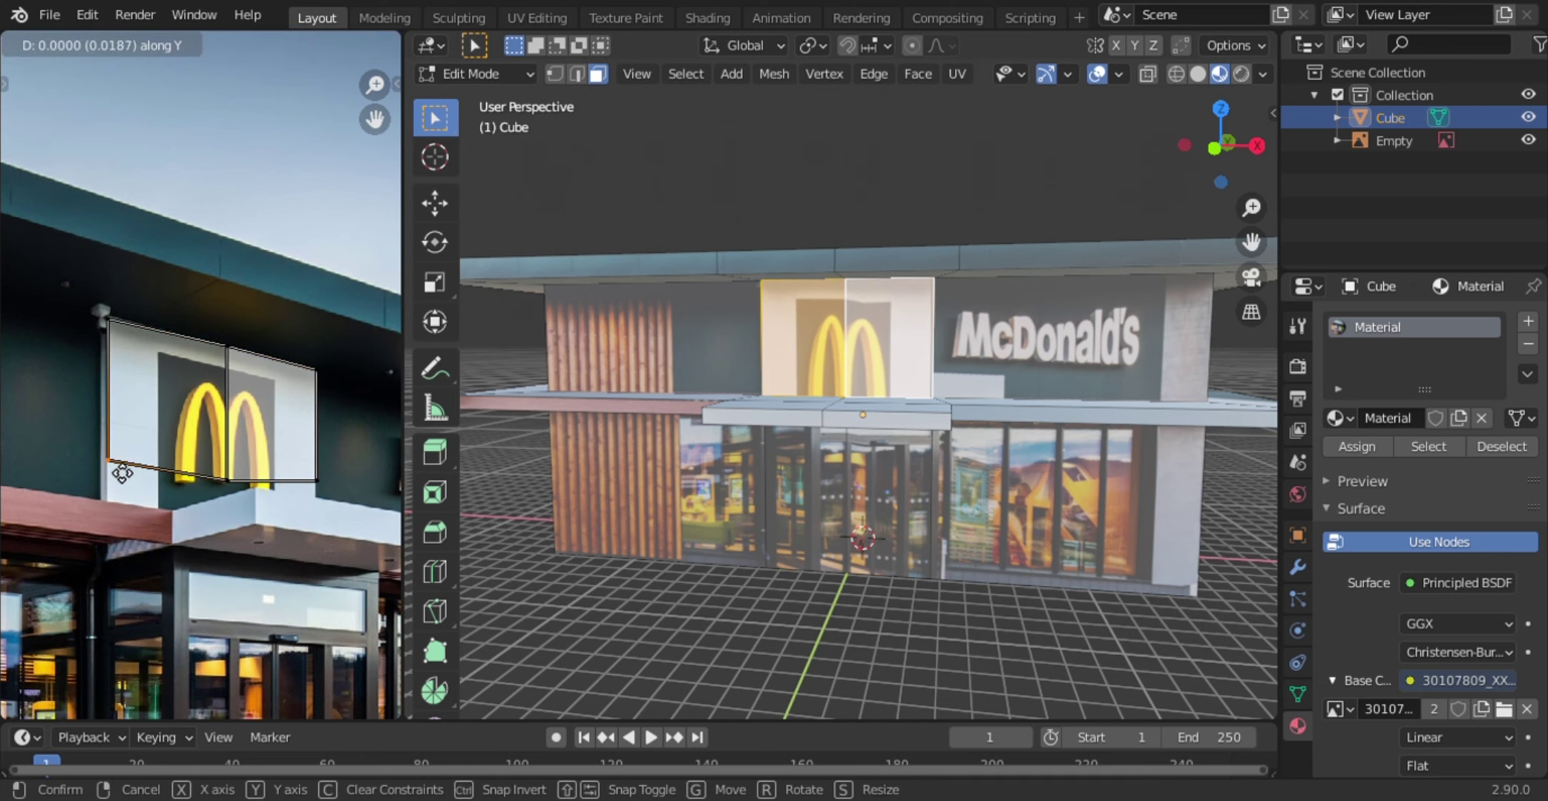
click(292, 472)
- Lower the bottom-right corner, finish the last corner, and view the building from front-left
key(g)
key(y)
click(341, 526)
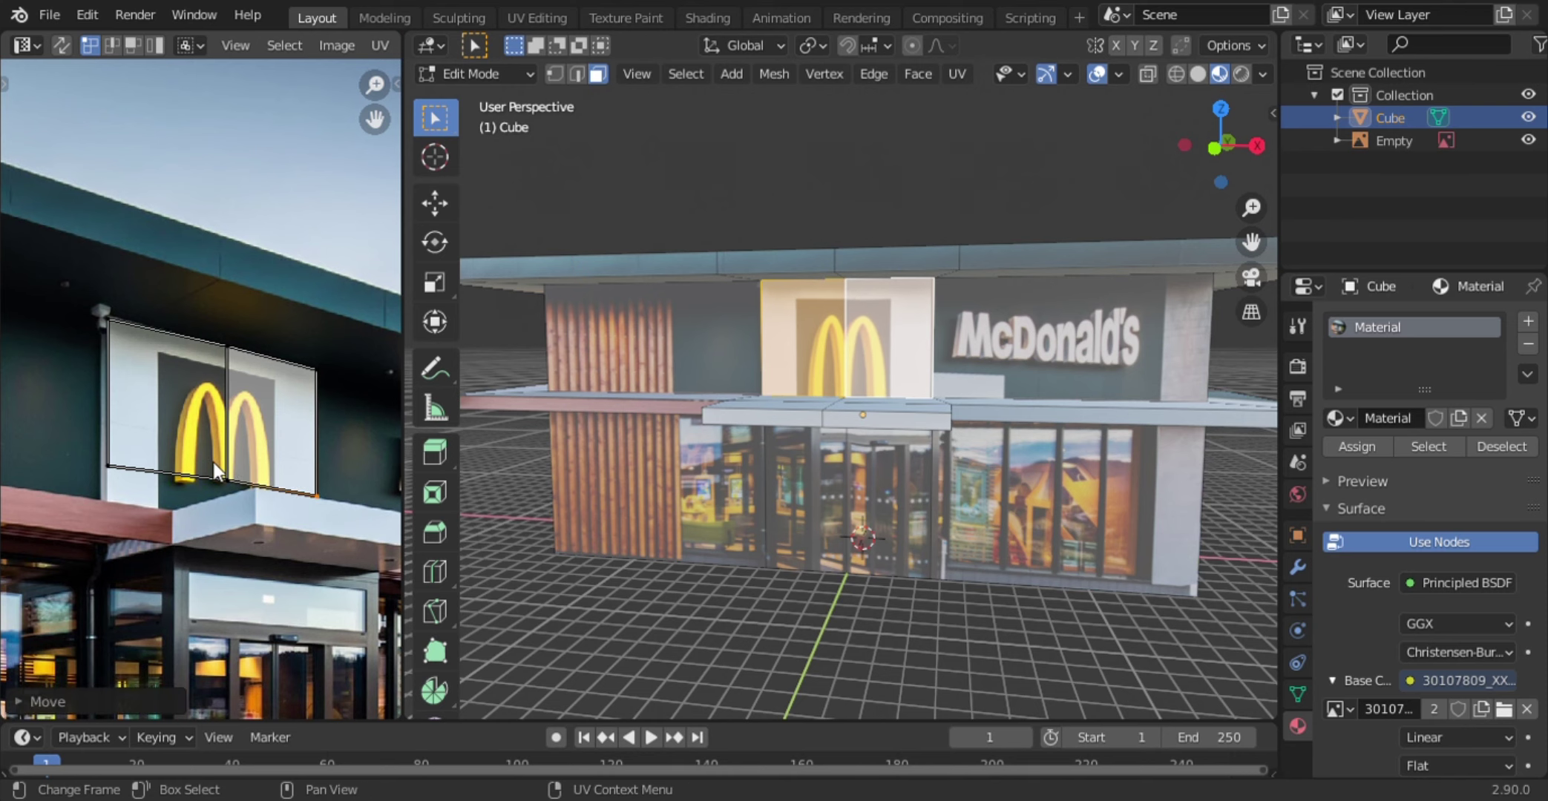
key(g)
key(y)
click(222, 539)
scroll(767, 359, down, 4)
mouse_move(767, 359)
middle_down()
mouse_move(960, 369)
mouse_move(894, 358)
middle_up()
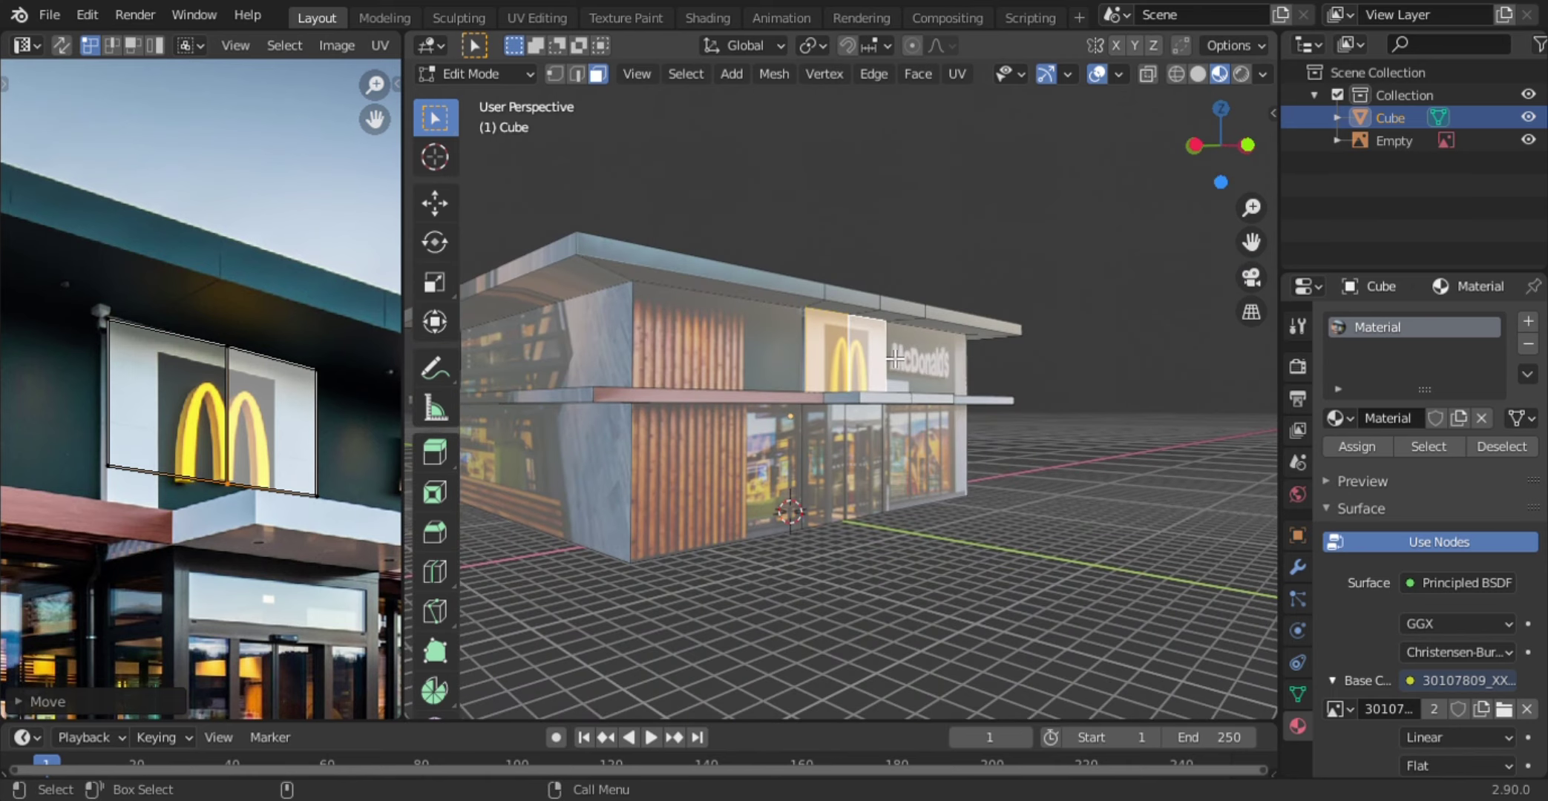
- Orbit to the building's left side and zoom in on the roof edge
middle_drag(845, 456, 1076, 445)
scroll(175, 447, down, 3)
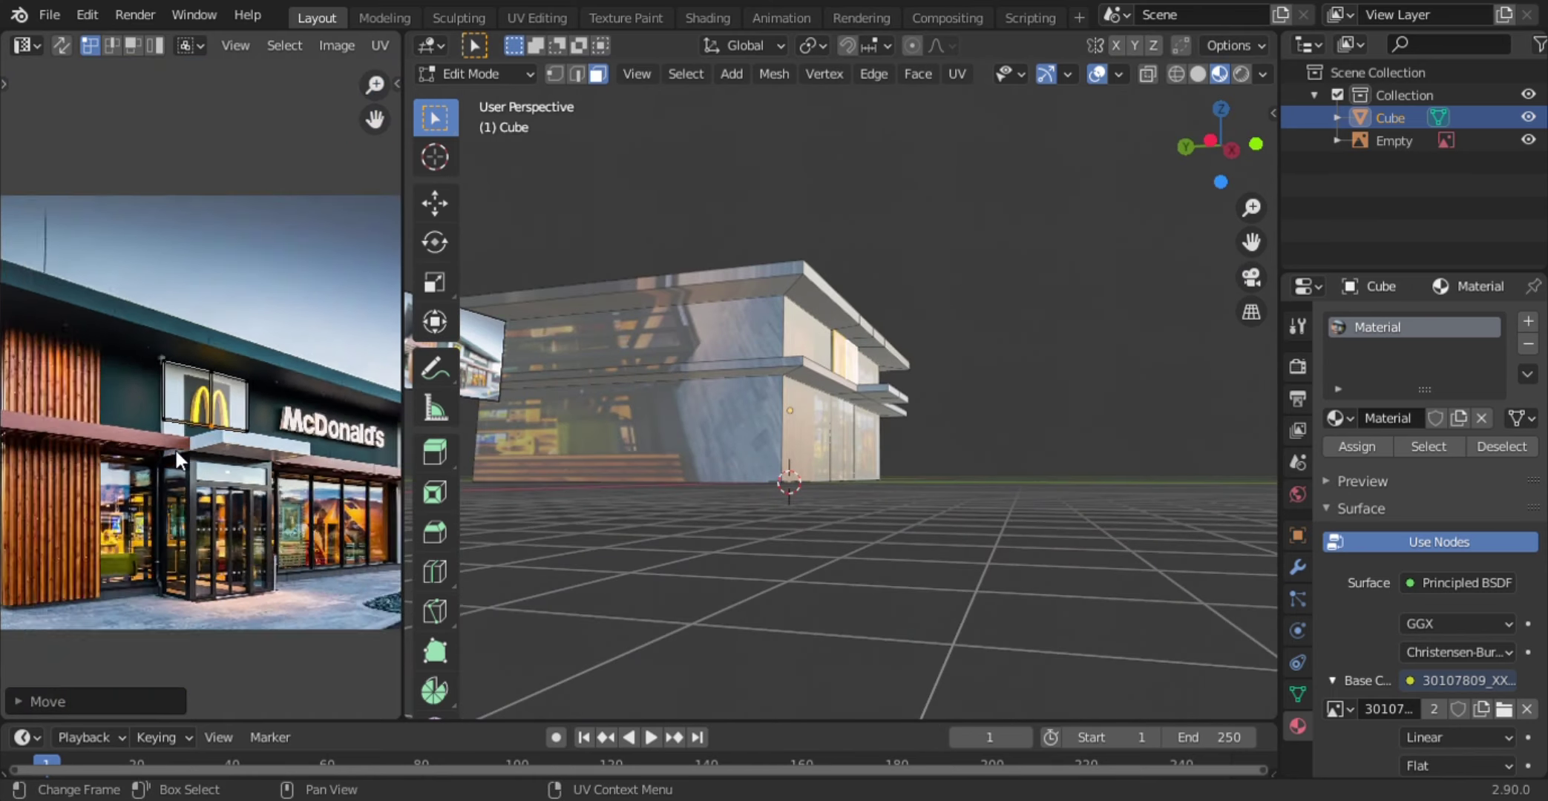
scroll(115, 499, down, 2)
scroll(115, 500, up, 4)
scroll(226, 557, up, 1)
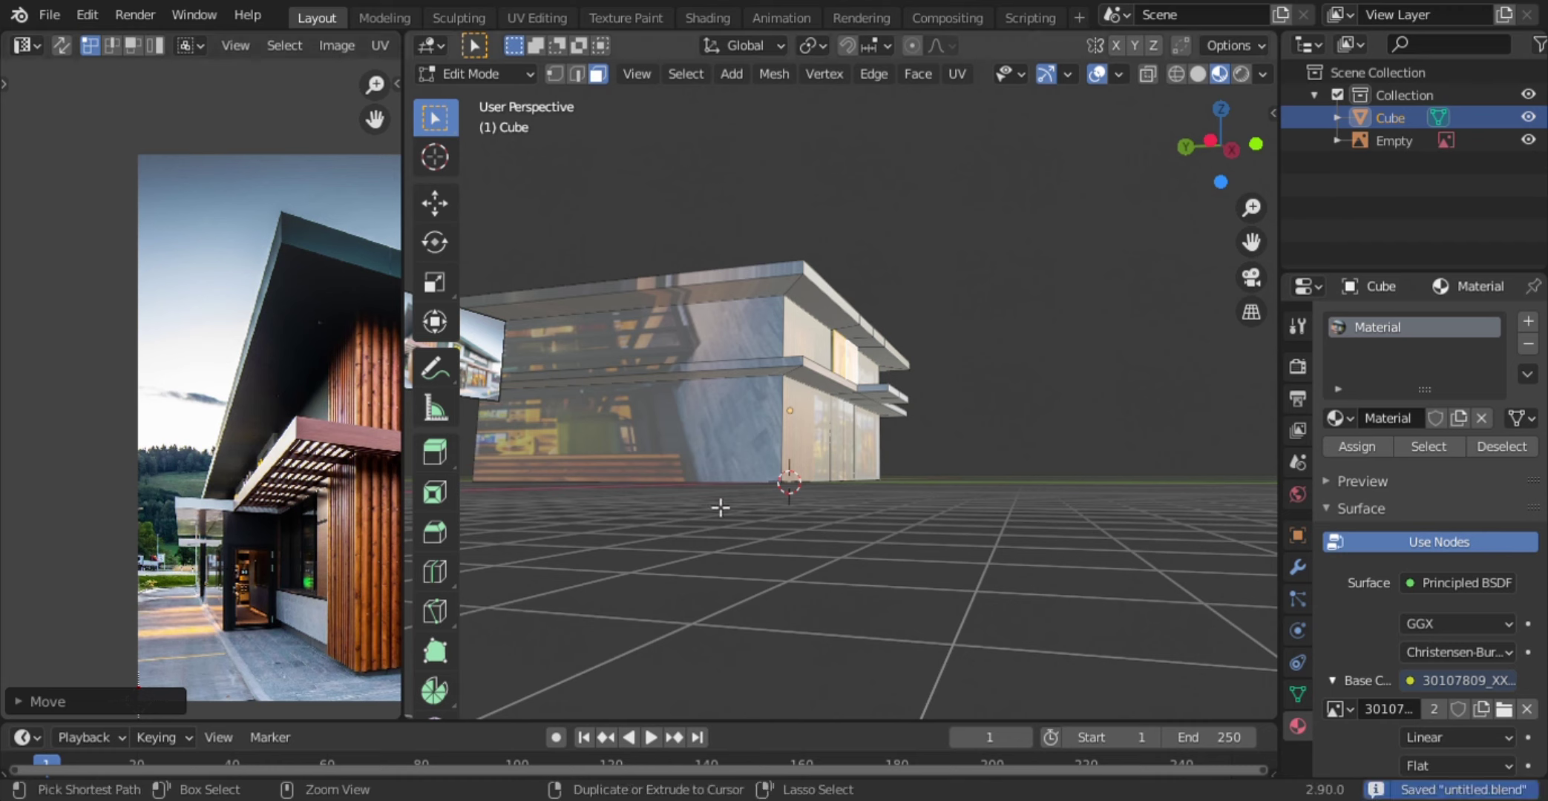
scroll(220, 567, down, 1)
scroll(237, 570, down, 1)
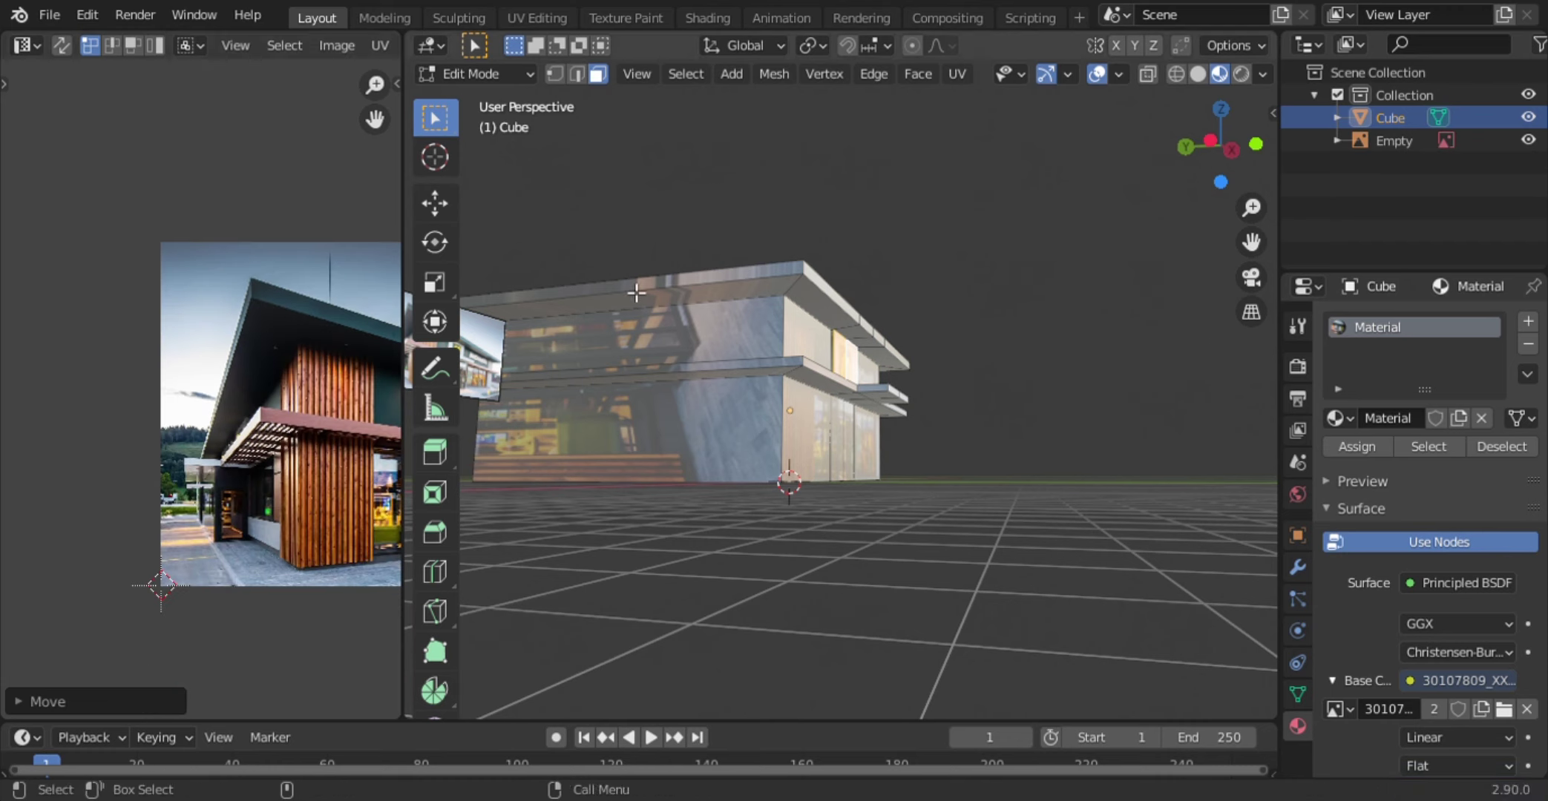
scroll(275, 504, down, 2)
- Move the roof-edge UV edge up to the image top and start fitting it to the overhang
key(g)
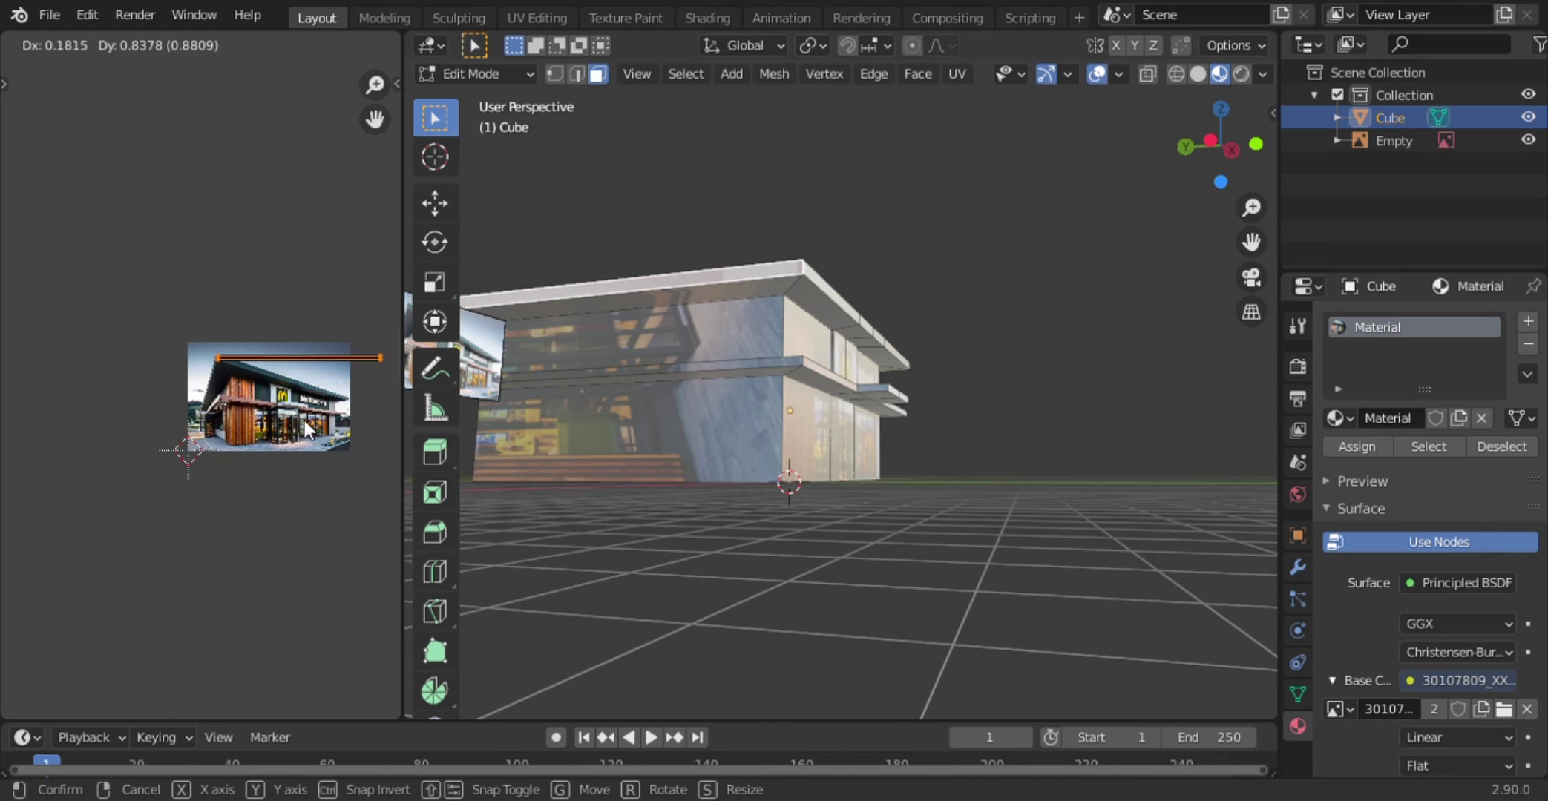
click(371, 334)
key(g)
scroll(359, 442, up, 5)
scroll(269, 480, up, 2)
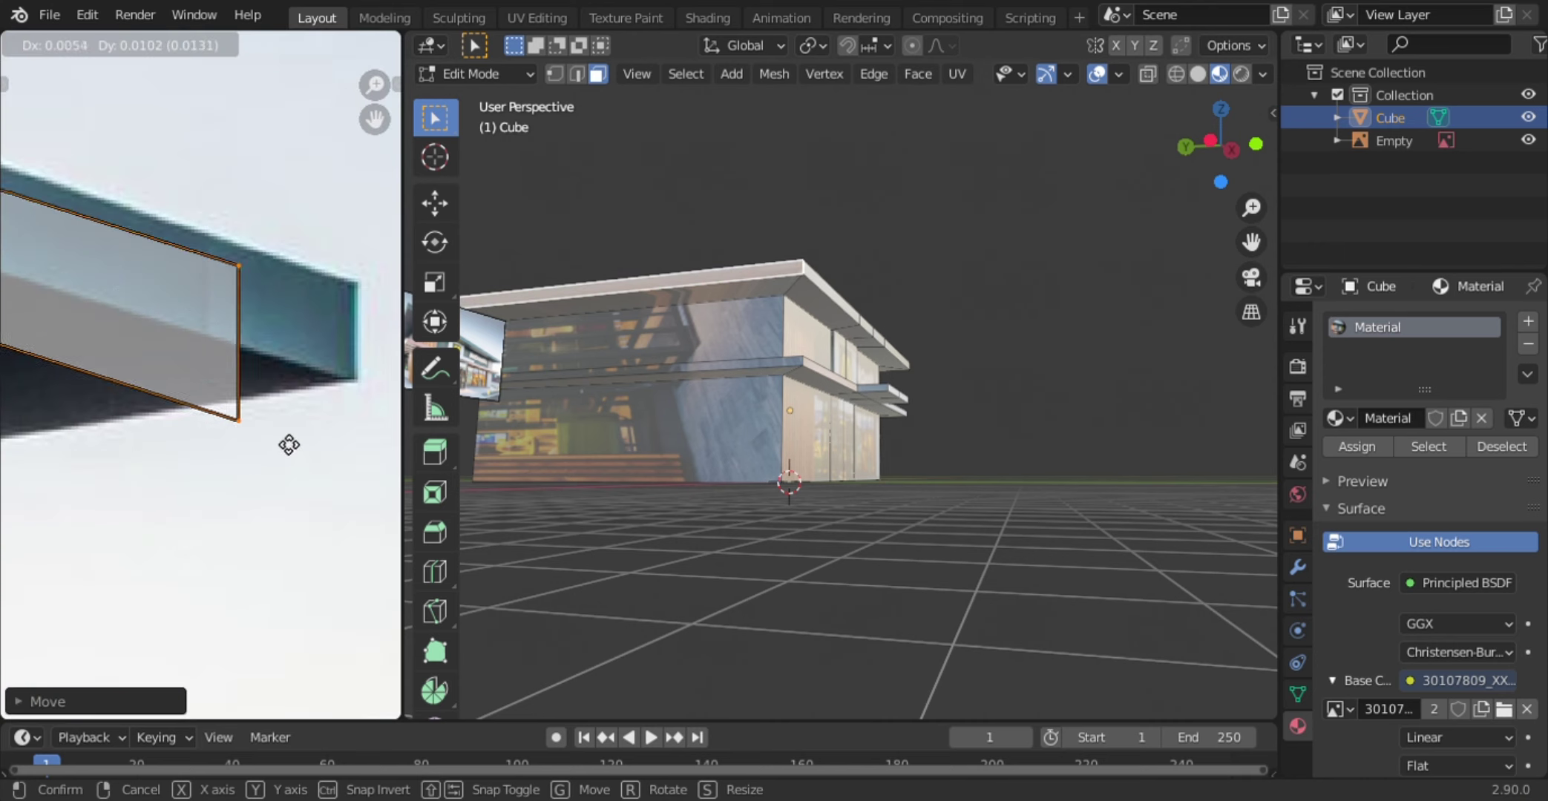
- Finish rescaling and repositioning the previously selected UV edge
key(s)
click(283, 404)
scroll(242, 423, down, 3)
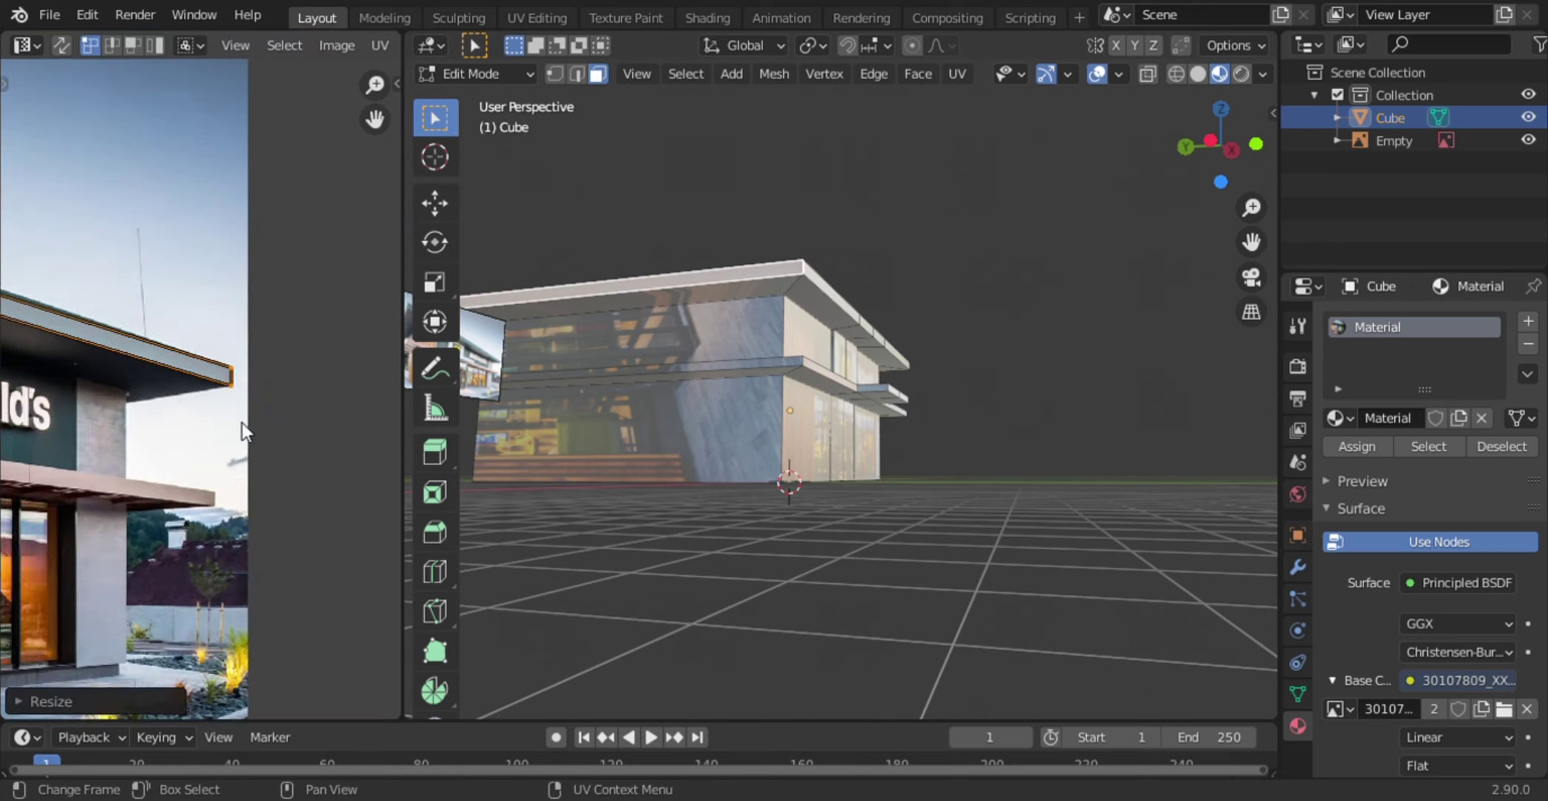
scroll(242, 423, down, 2)
scroll(149, 252, up, 4)
key(g)
key(s)
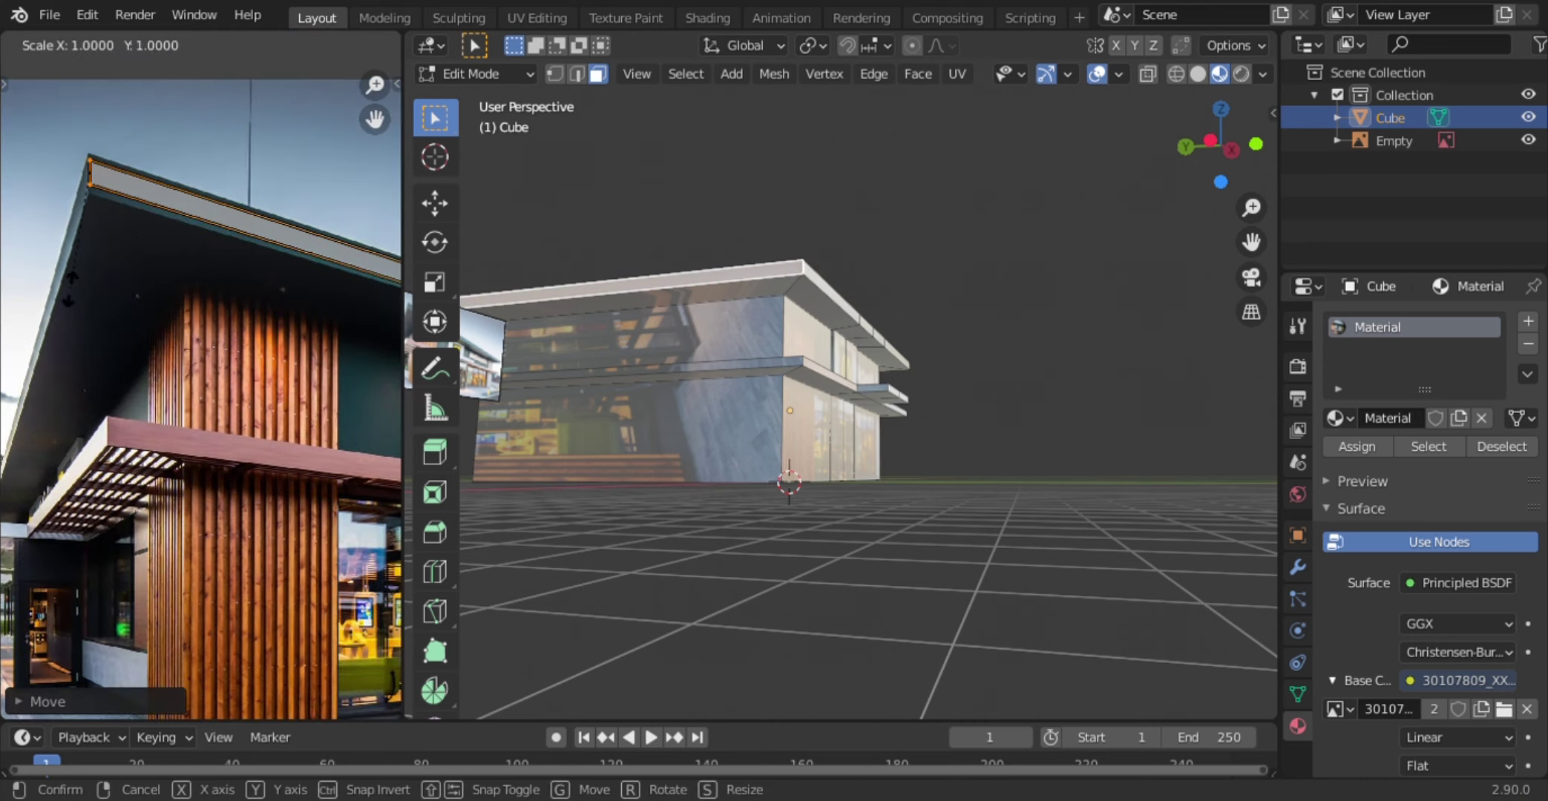
click(226, 338)
scroll(221, 354, down, 4)
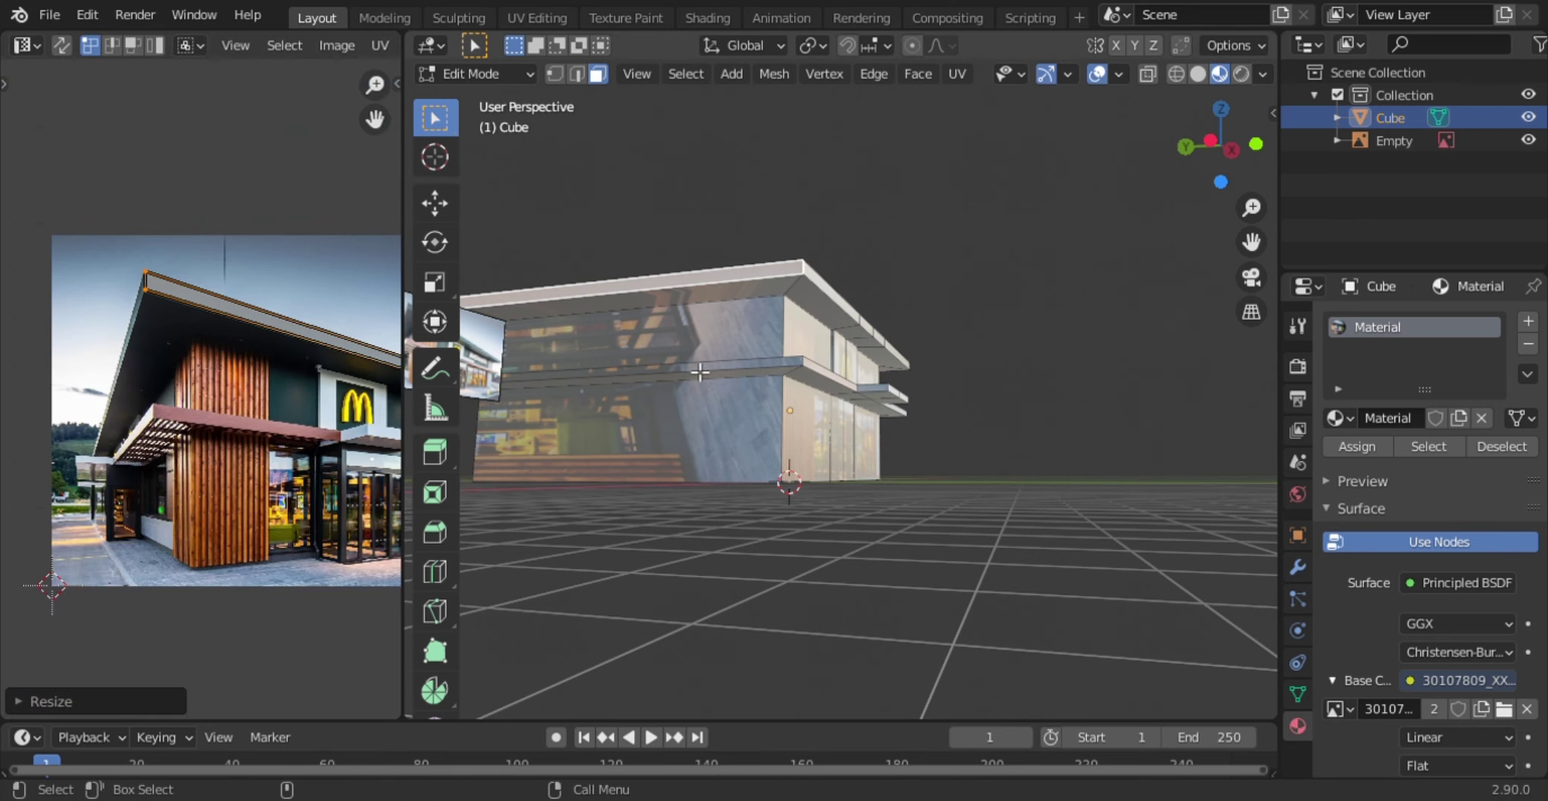
- Squash the lower front wall's UVs wide and short and move them over the photo's grey panel
click(668, 437)
key(s)
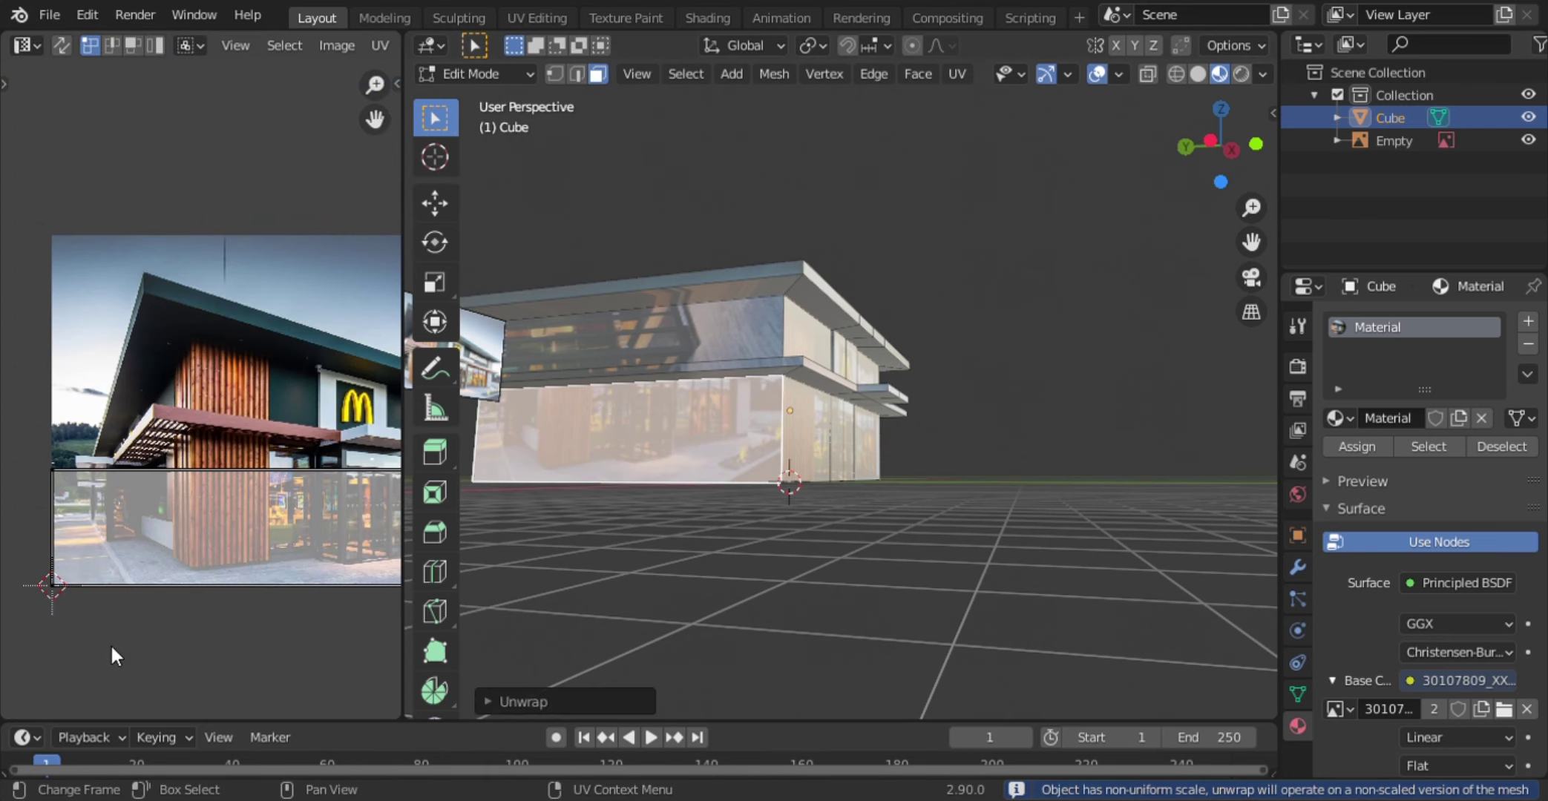
click(150, 603)
key(g)
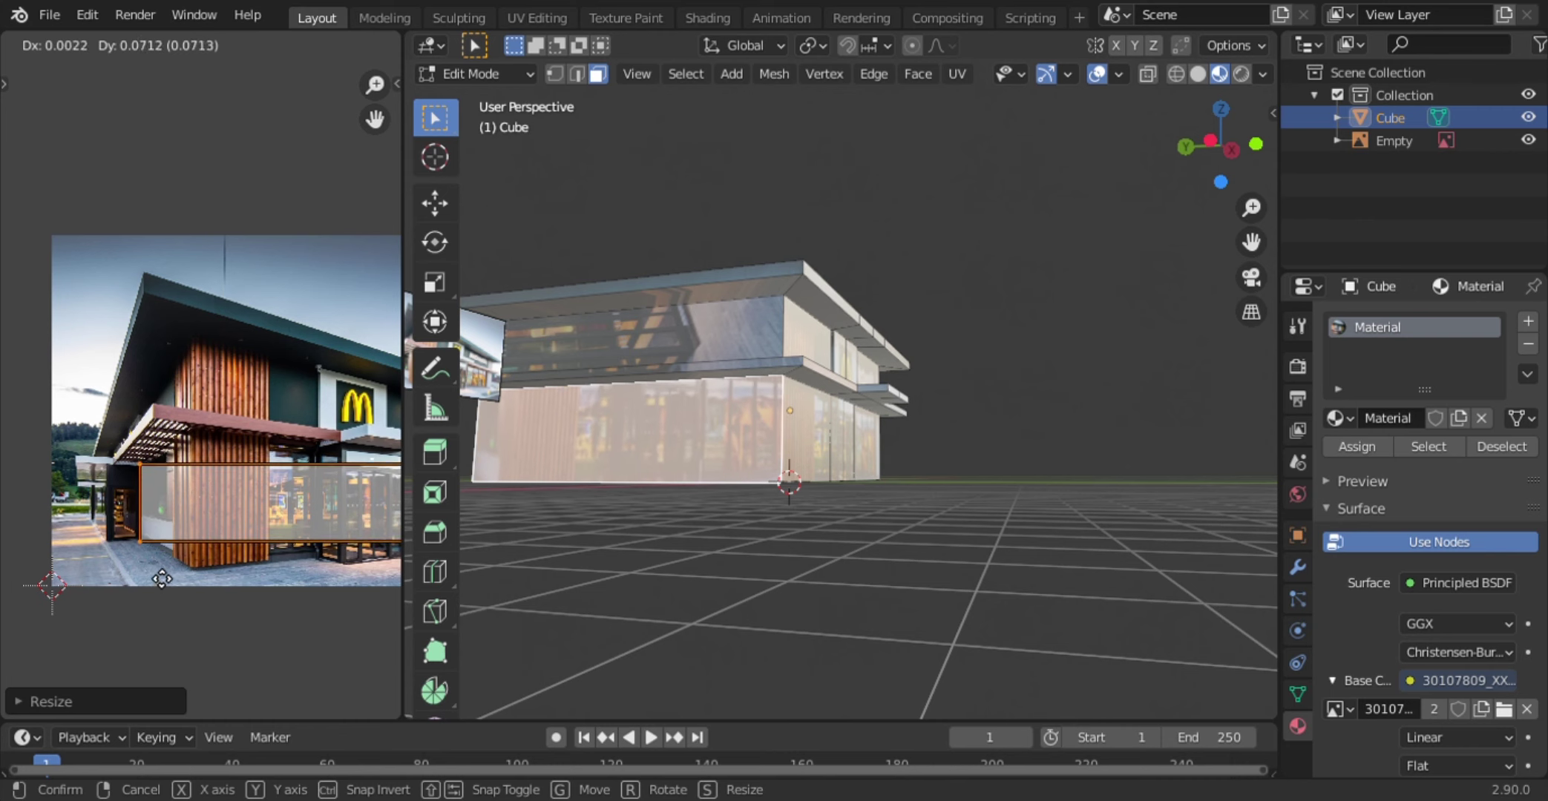
click(152, 590)
scroll(297, 519, down, 3)
key(g)
click(138, 514)
scroll(139, 514, up, 5)
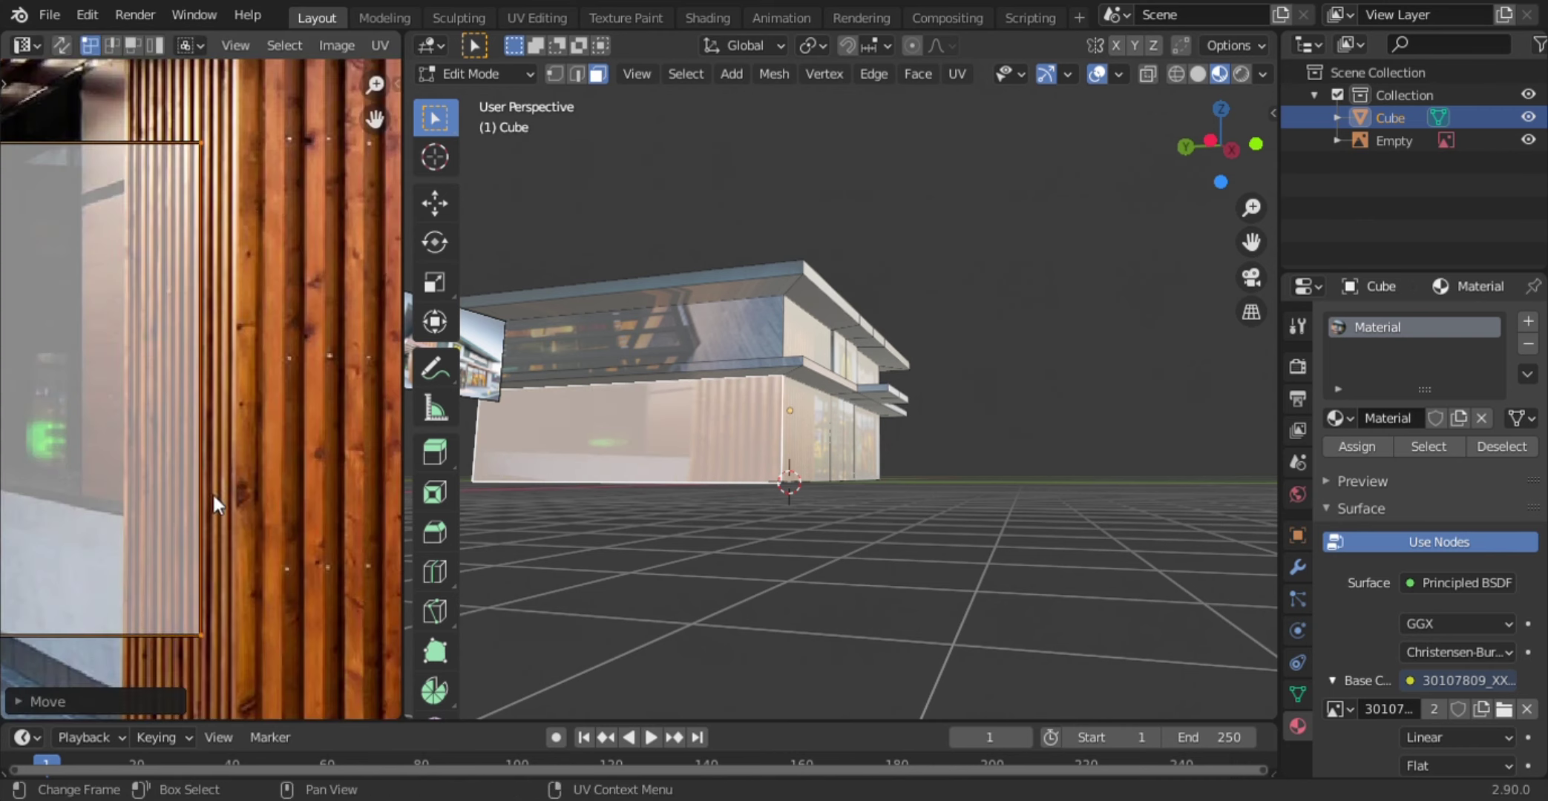
key(g)
click(139, 513)
- Stretch the wall's UV box vertically and nudge it along Y onto the pale storefront panel
key(s)
key(y)
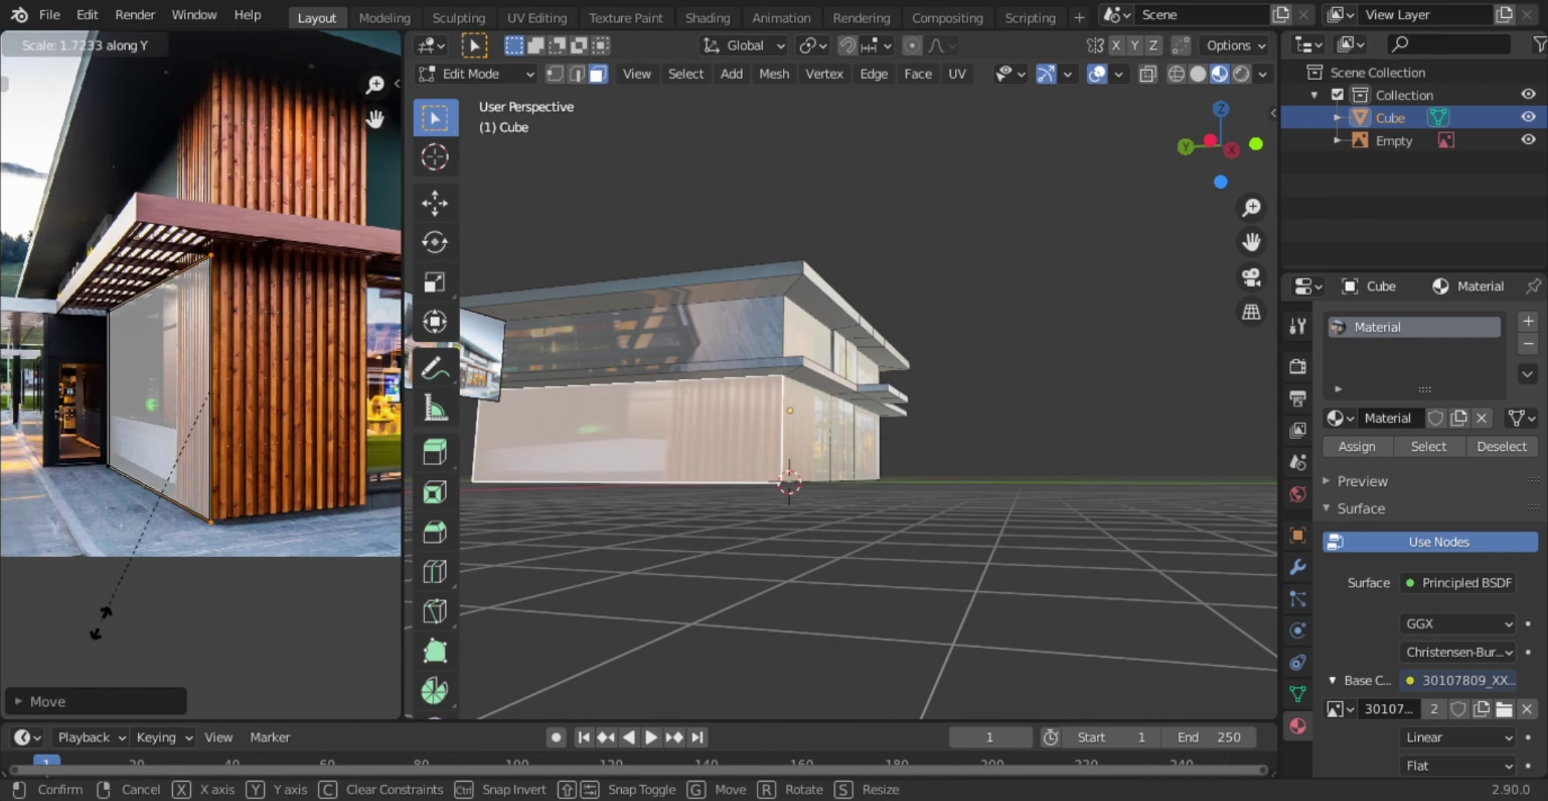
click(111, 626)
key(g)
click(122, 571)
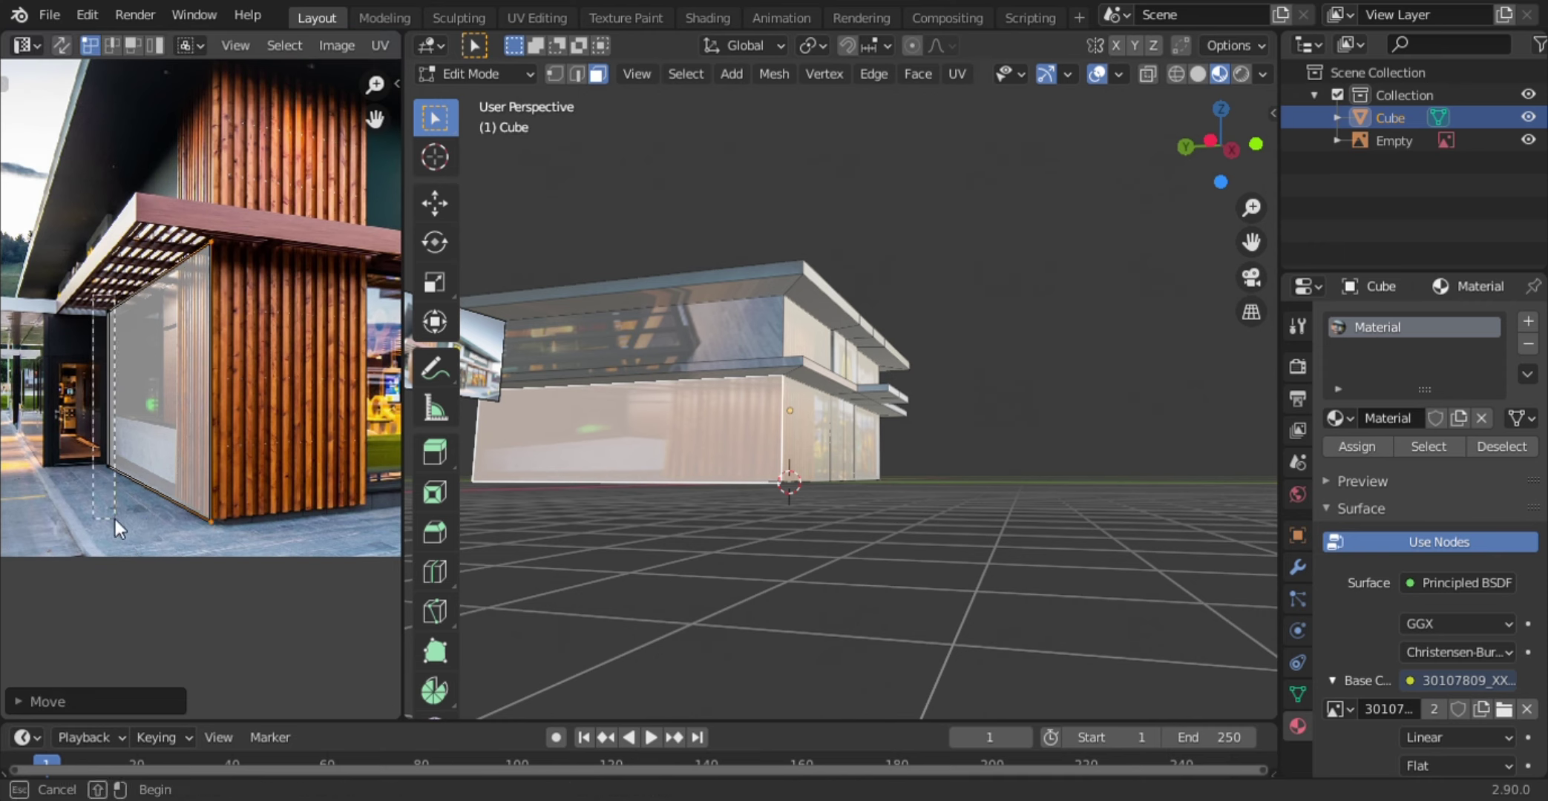
key(g)
key(y)
click(97, 527)
key(g)
key(y)
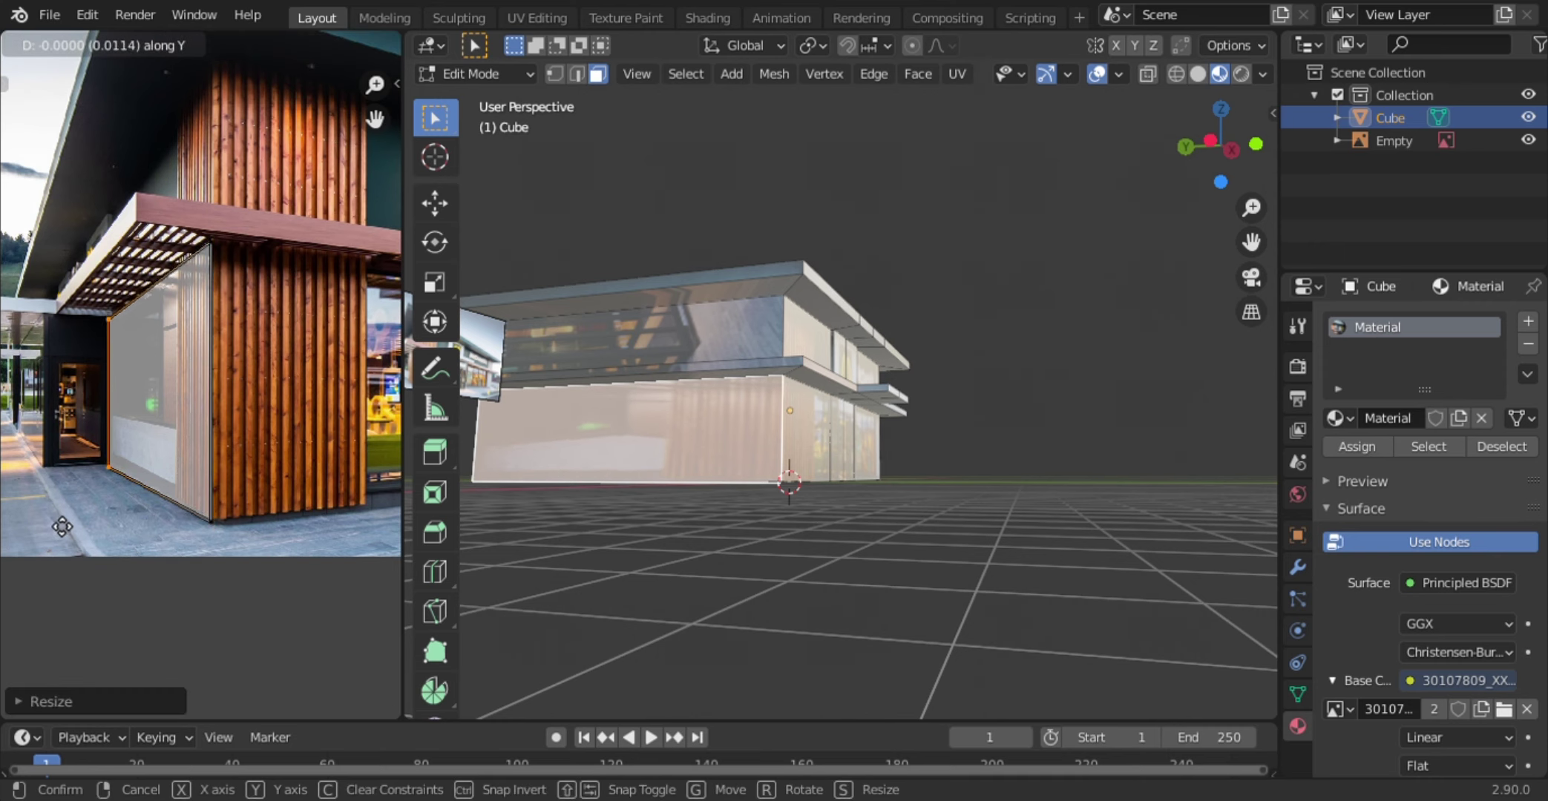
click(64, 498)
- Refine the fit by shifting a UV edge along Y and then X
scroll(64, 498, down, 2)
scroll(840, 494, up, 3)
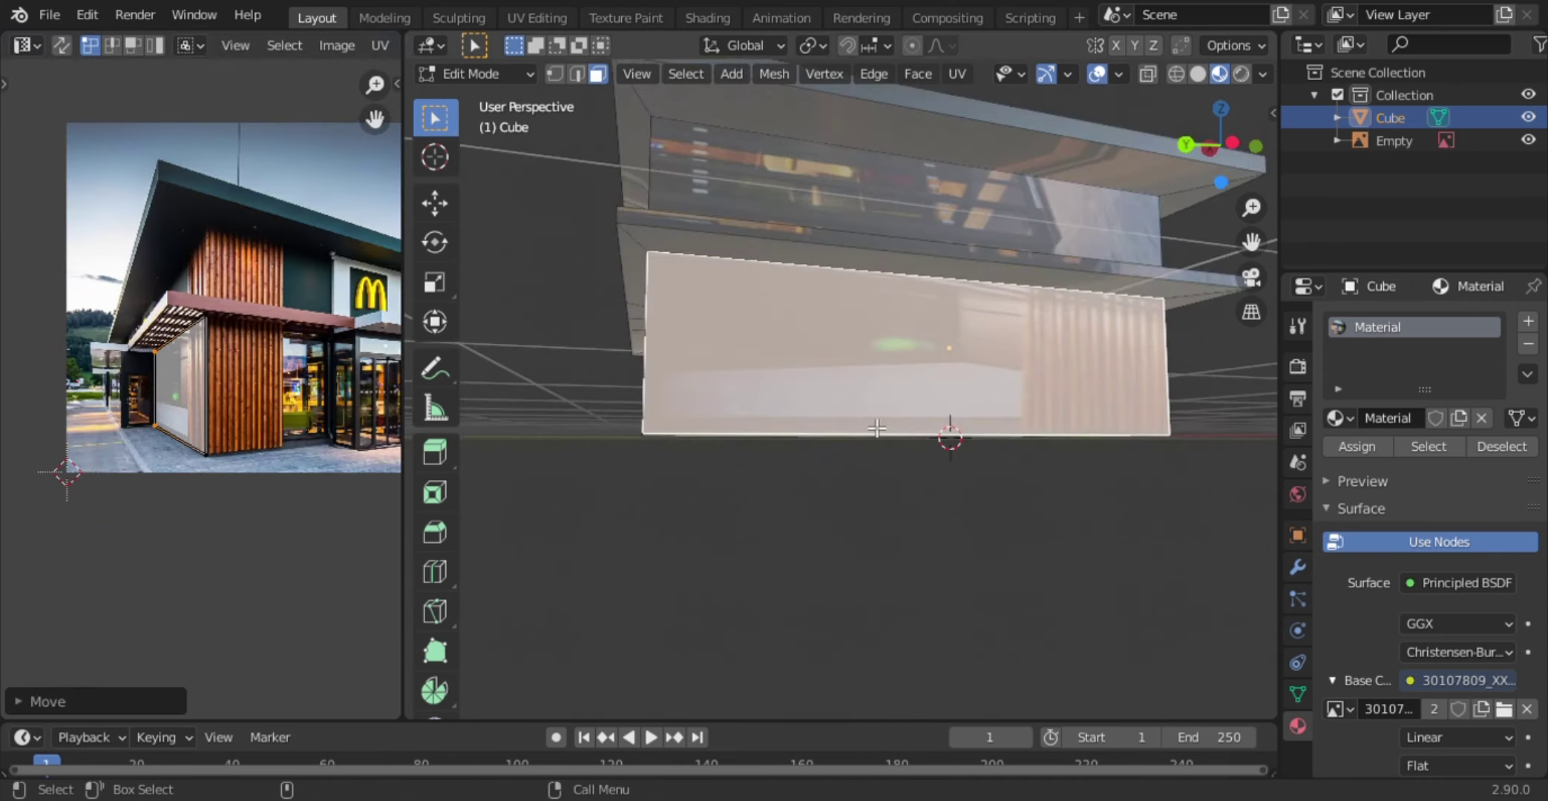
middle_drag(840, 494, 563, 438)
scroll(194, 426, up, 3)
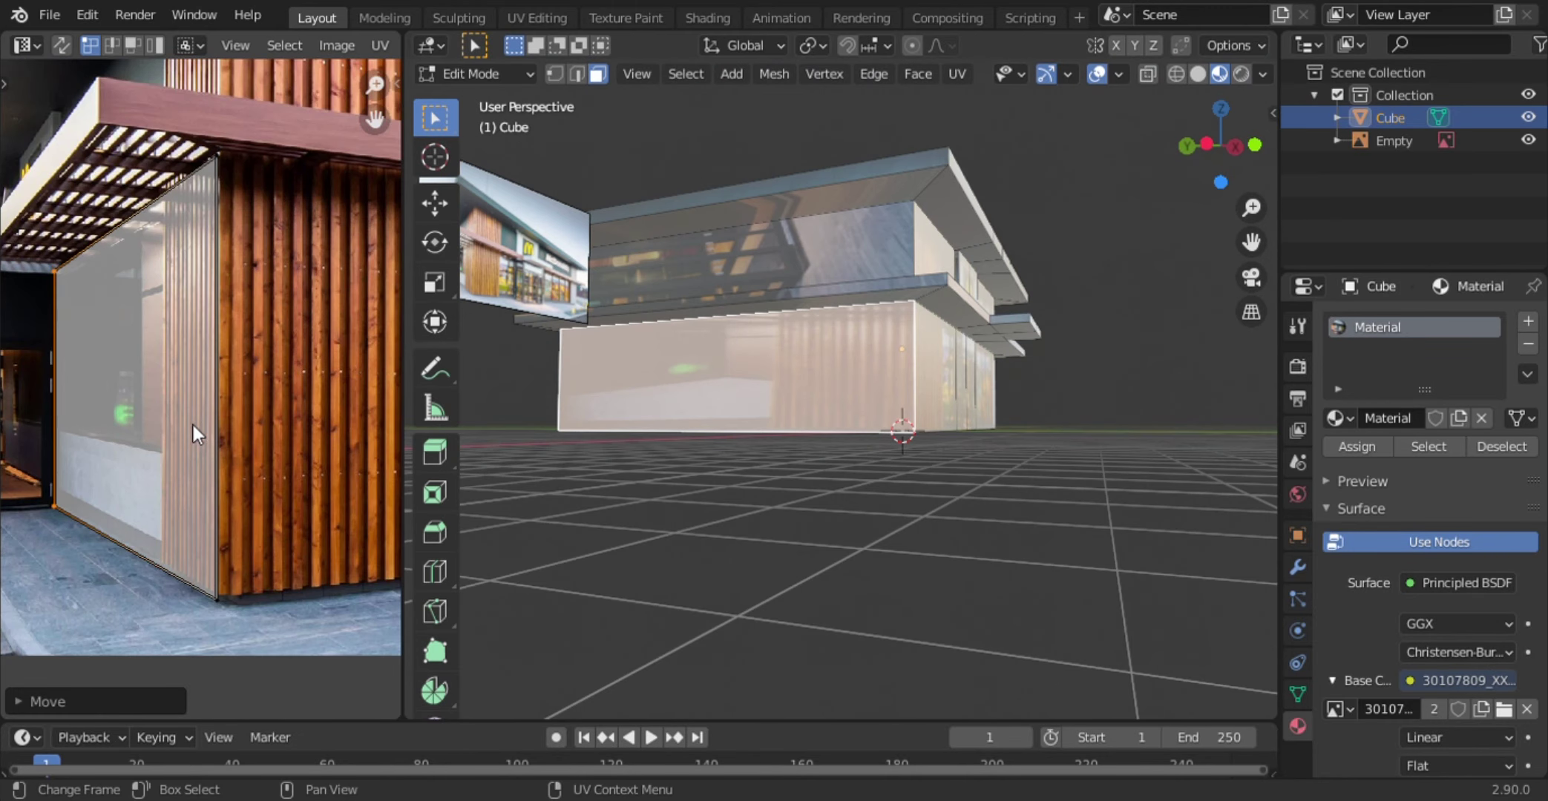
key(g)
key(y)
click(213, 621)
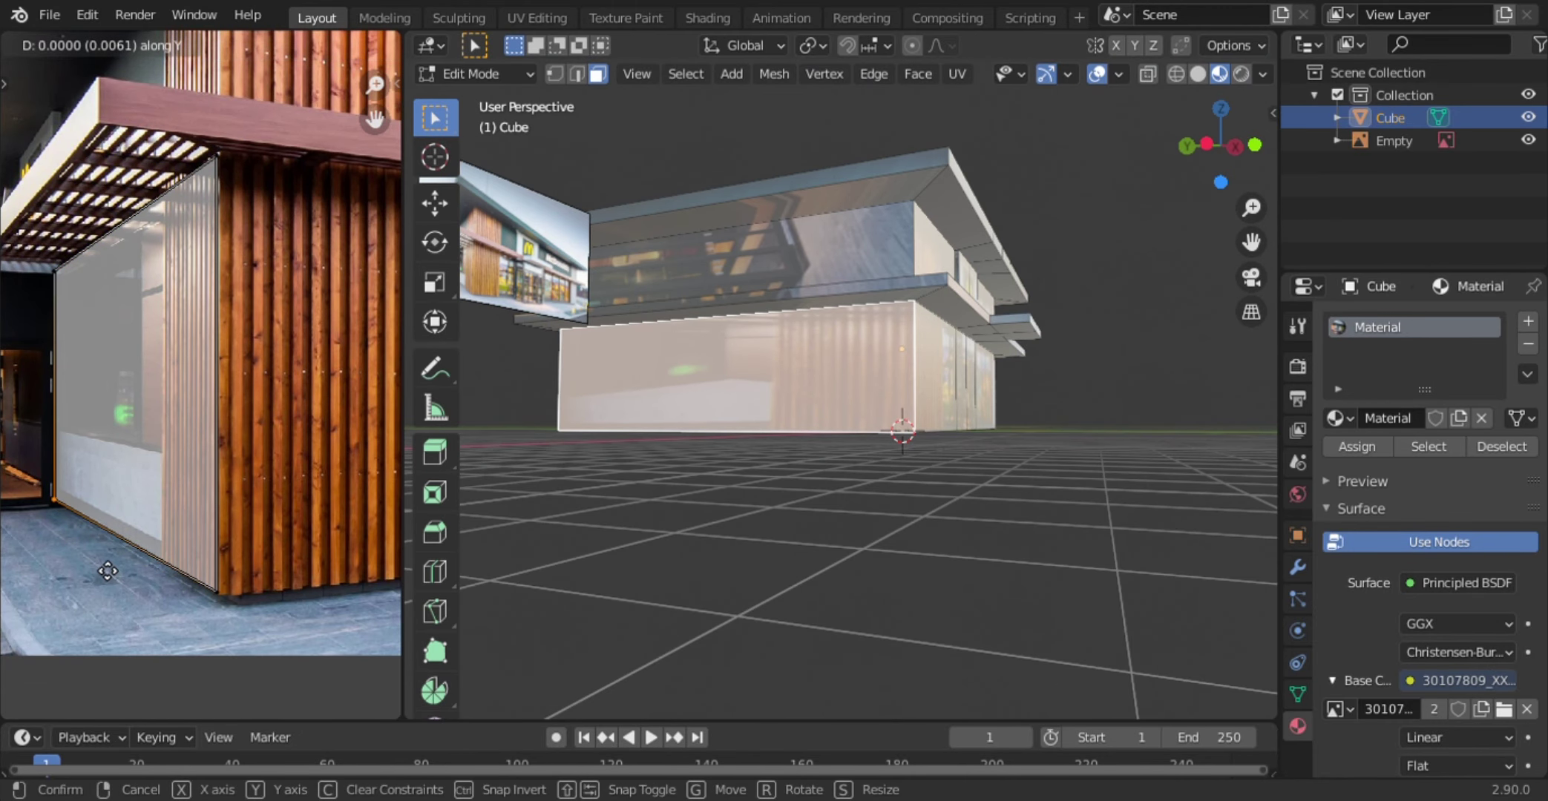
key(g)
key(x)
click(69, 673)
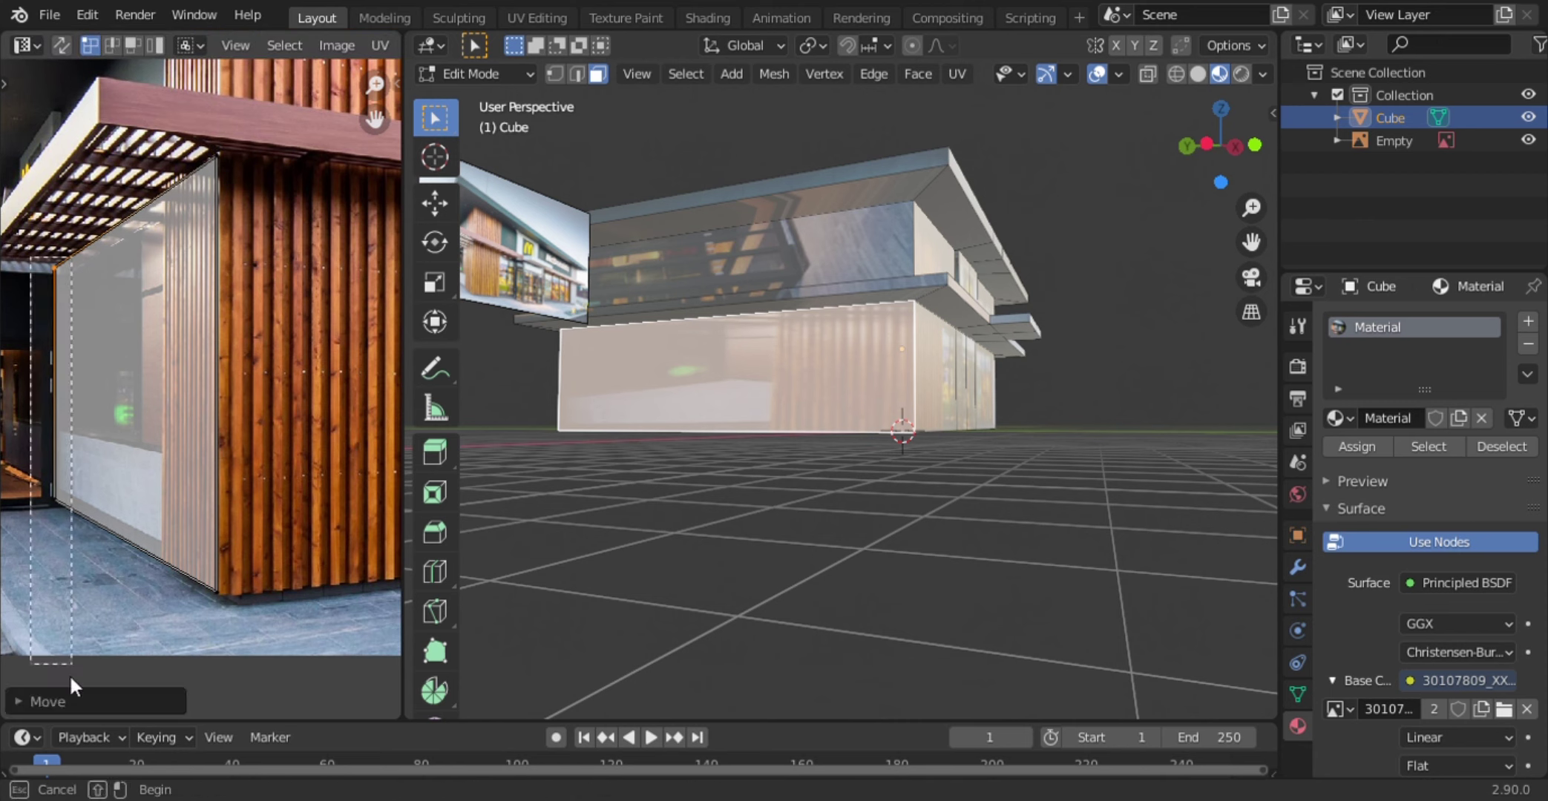
click(722, 304)
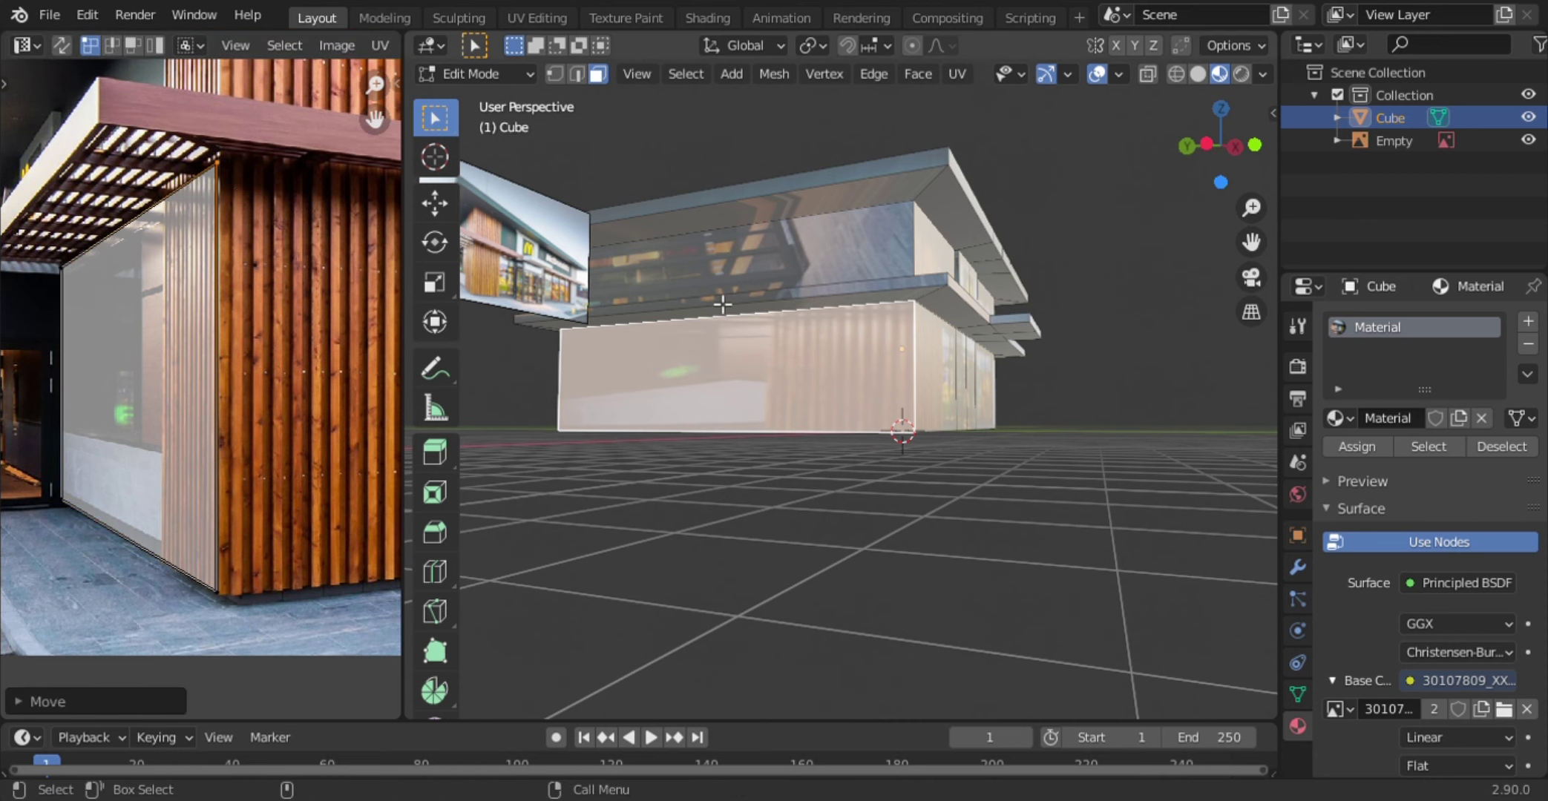
- Add a vertical loop cut through the building's front wall
scroll(95, 287, down, 3)
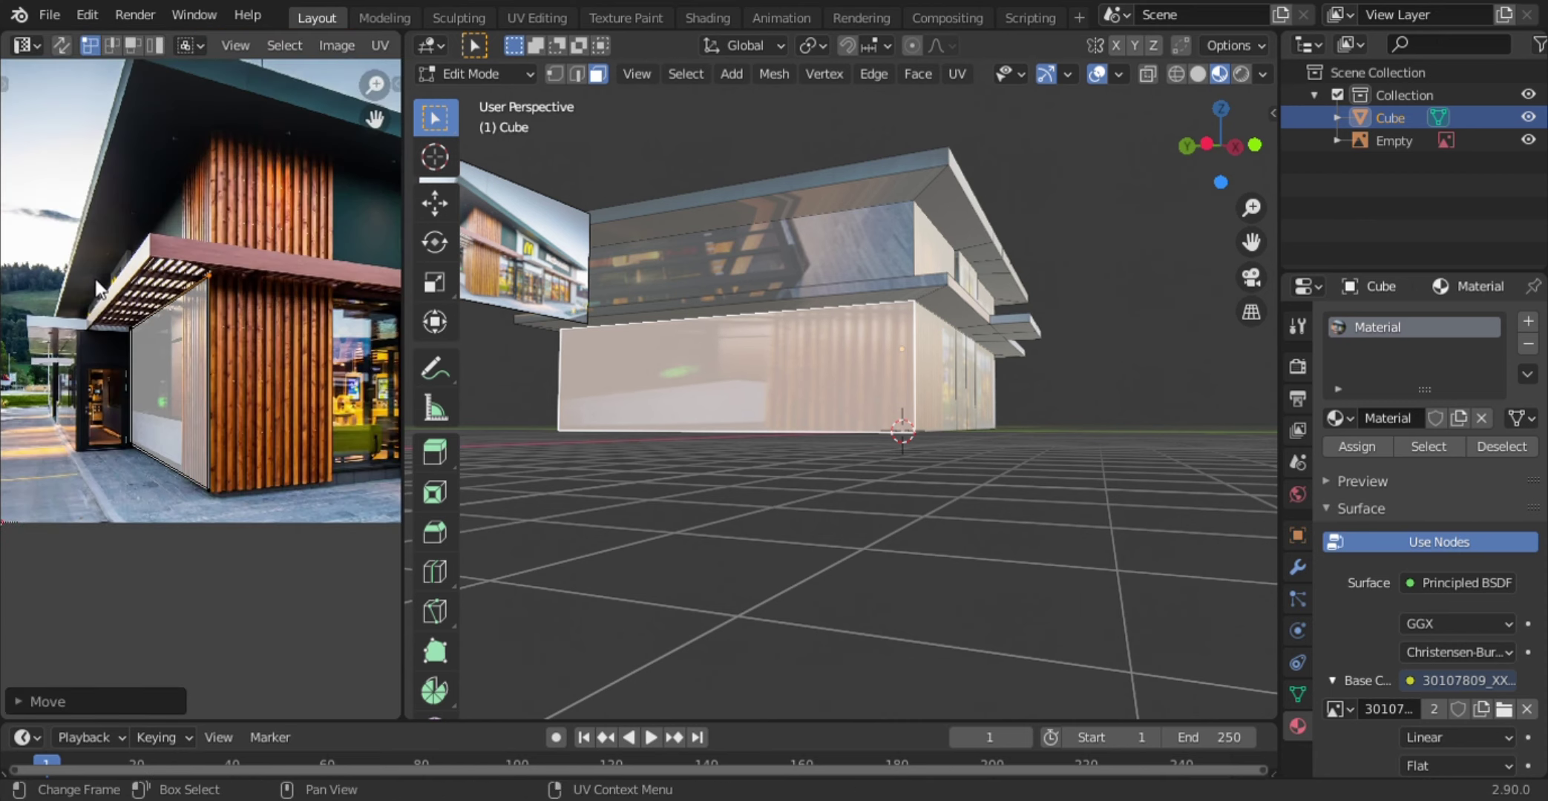
scroll(184, 286, down, 2)
scroll(184, 286, down, 1)
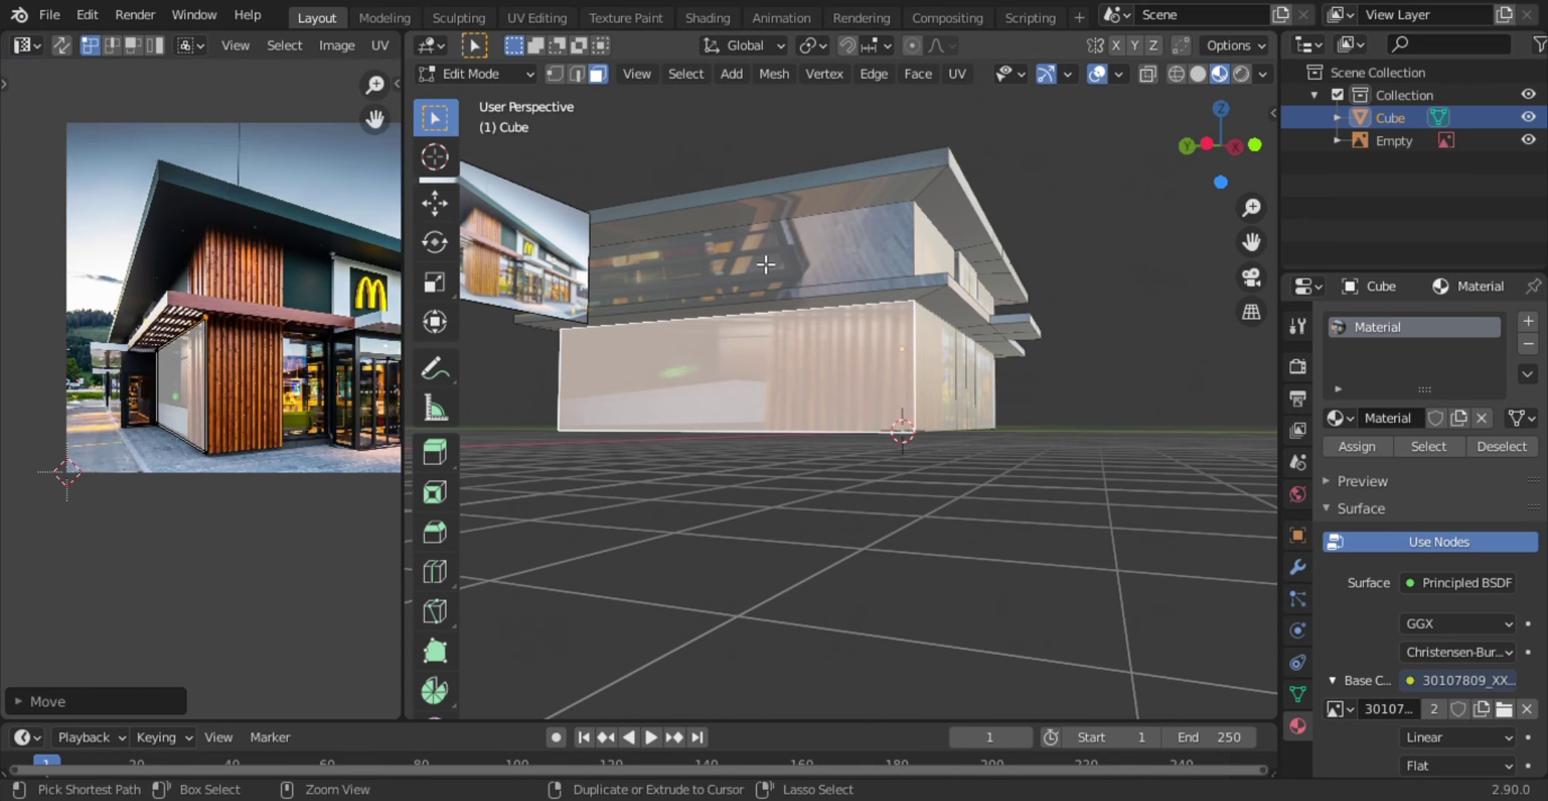
key(ctrl+r)
click(851, 263)
- Place the loop cut and fit the upper wall face's UVs onto the photo's wooden panel
click(855, 262)
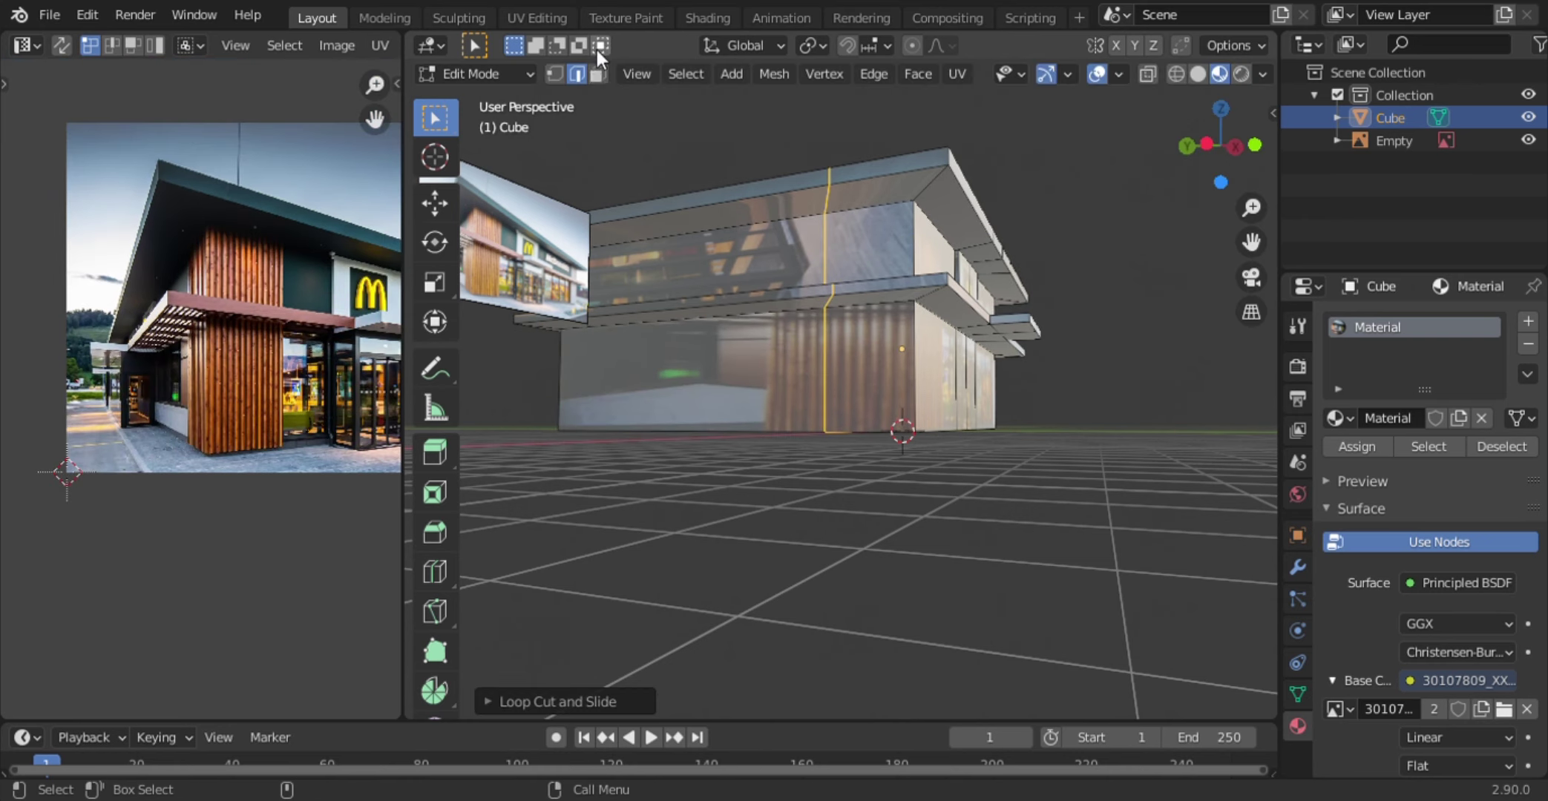
key(u)
click(749, 282)
key(s)
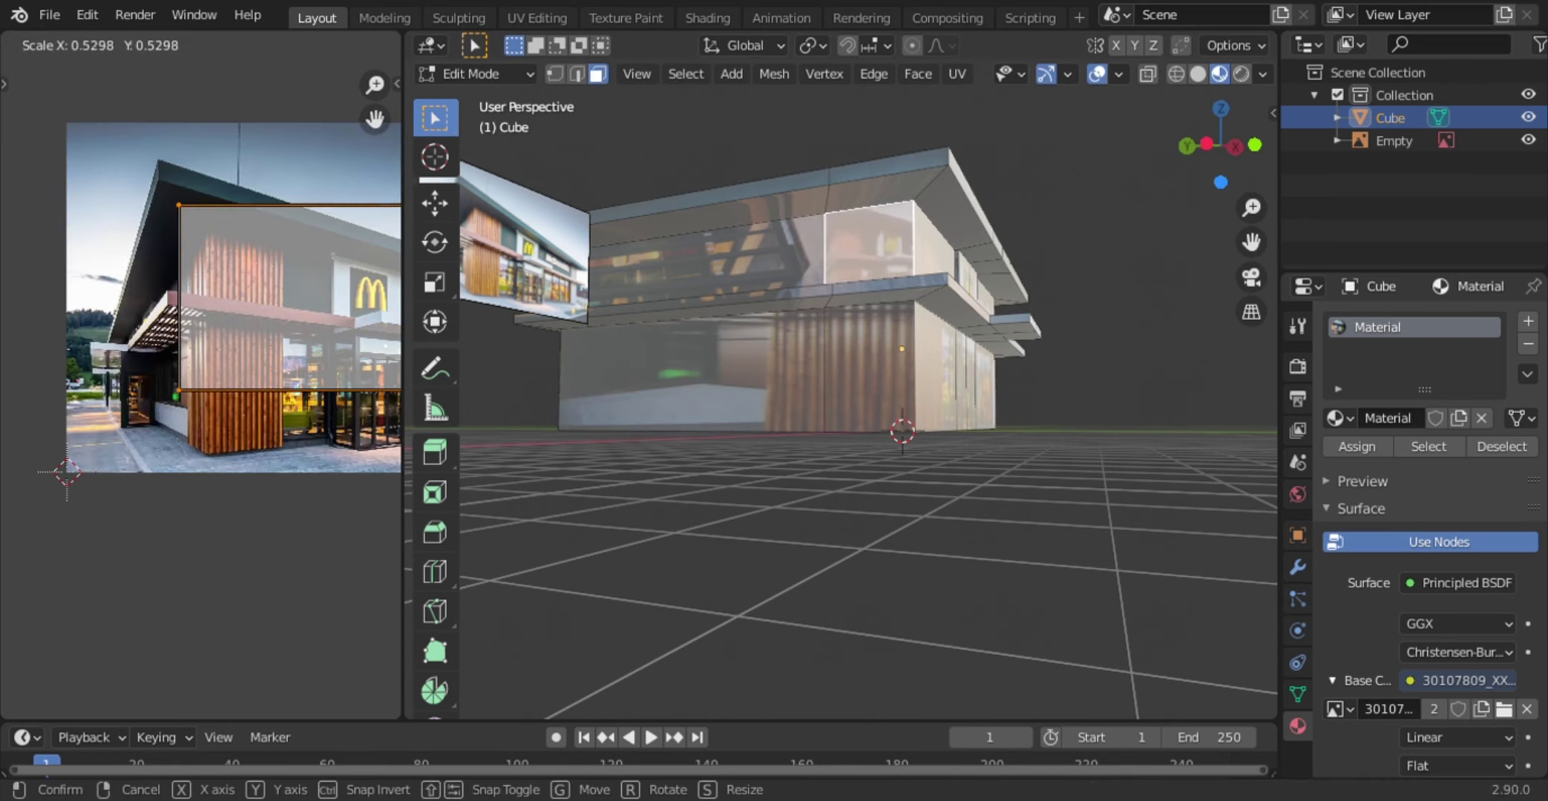
click(274, 347)
key(g)
click(238, 401)
key(s)
key(x)
key(s)
key(y)
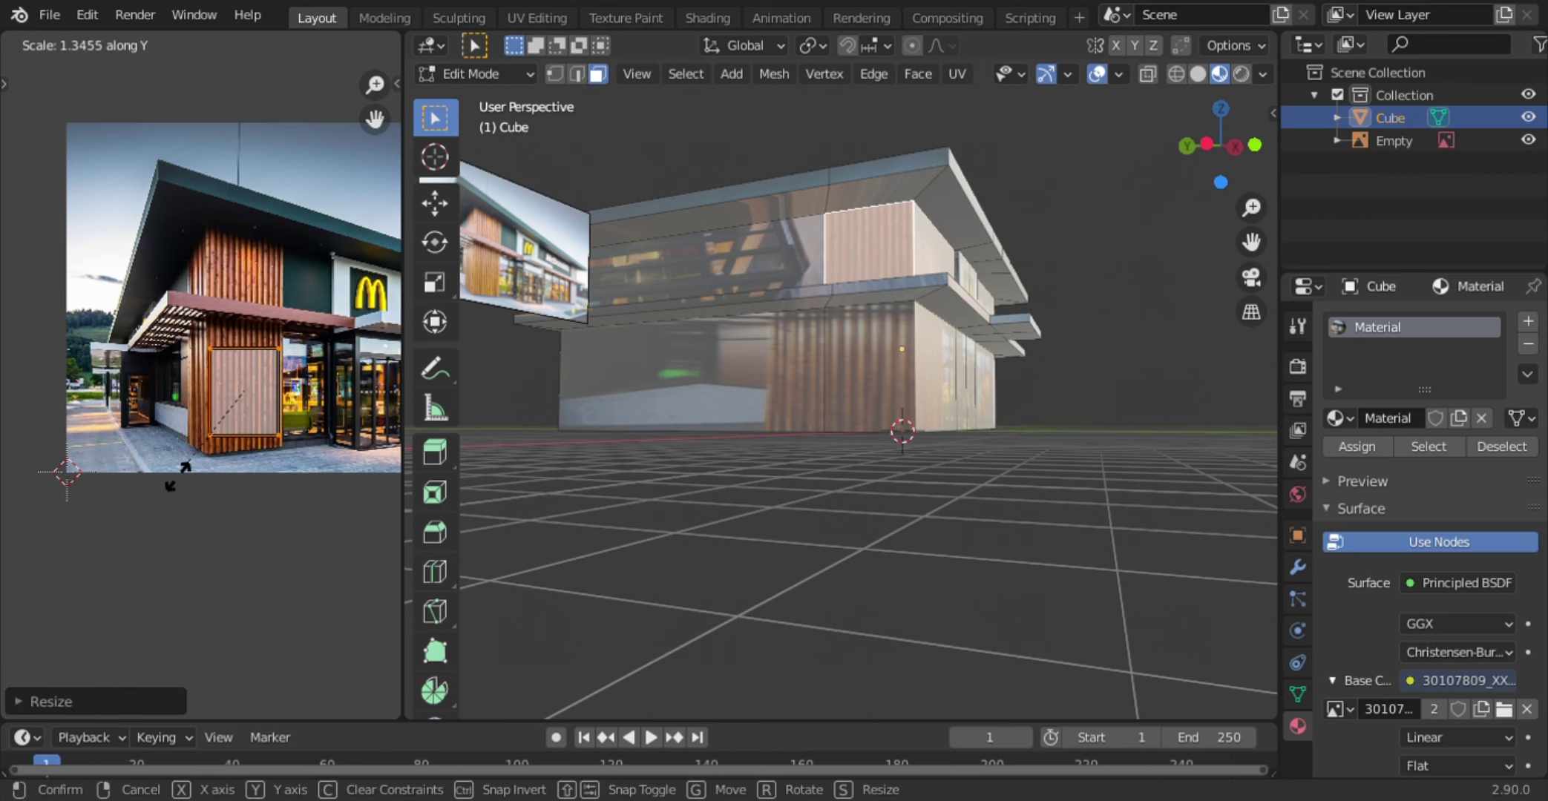
click(177, 501)
- Unwrap the lower-right wall face and scale its UVs onto the wooden slats
click(868, 367)
key(u)
click(659, 387)
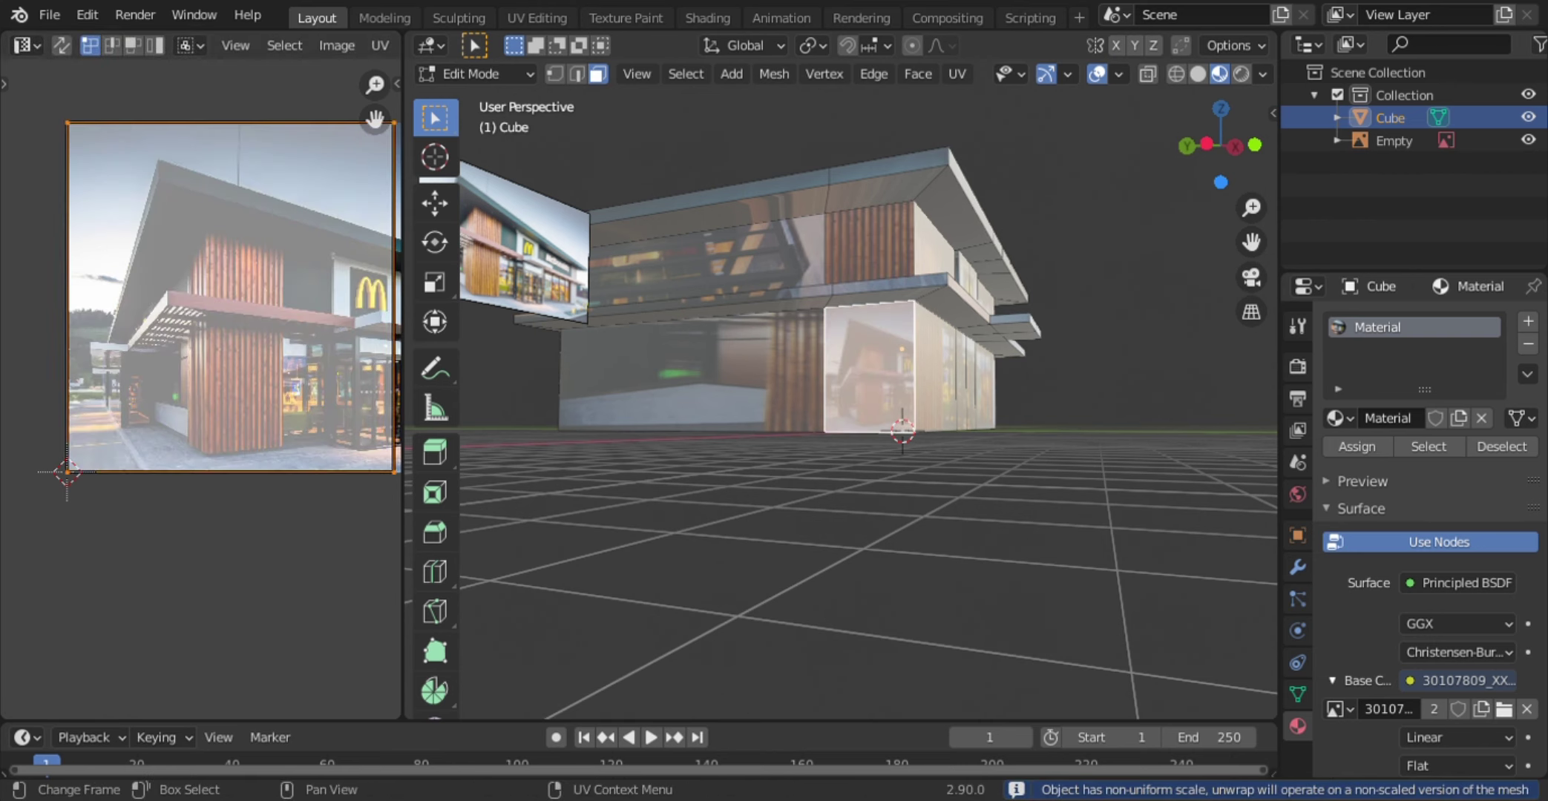
key(s)
click(202, 356)
key(g)
click(201, 433)
key(s)
key(y)
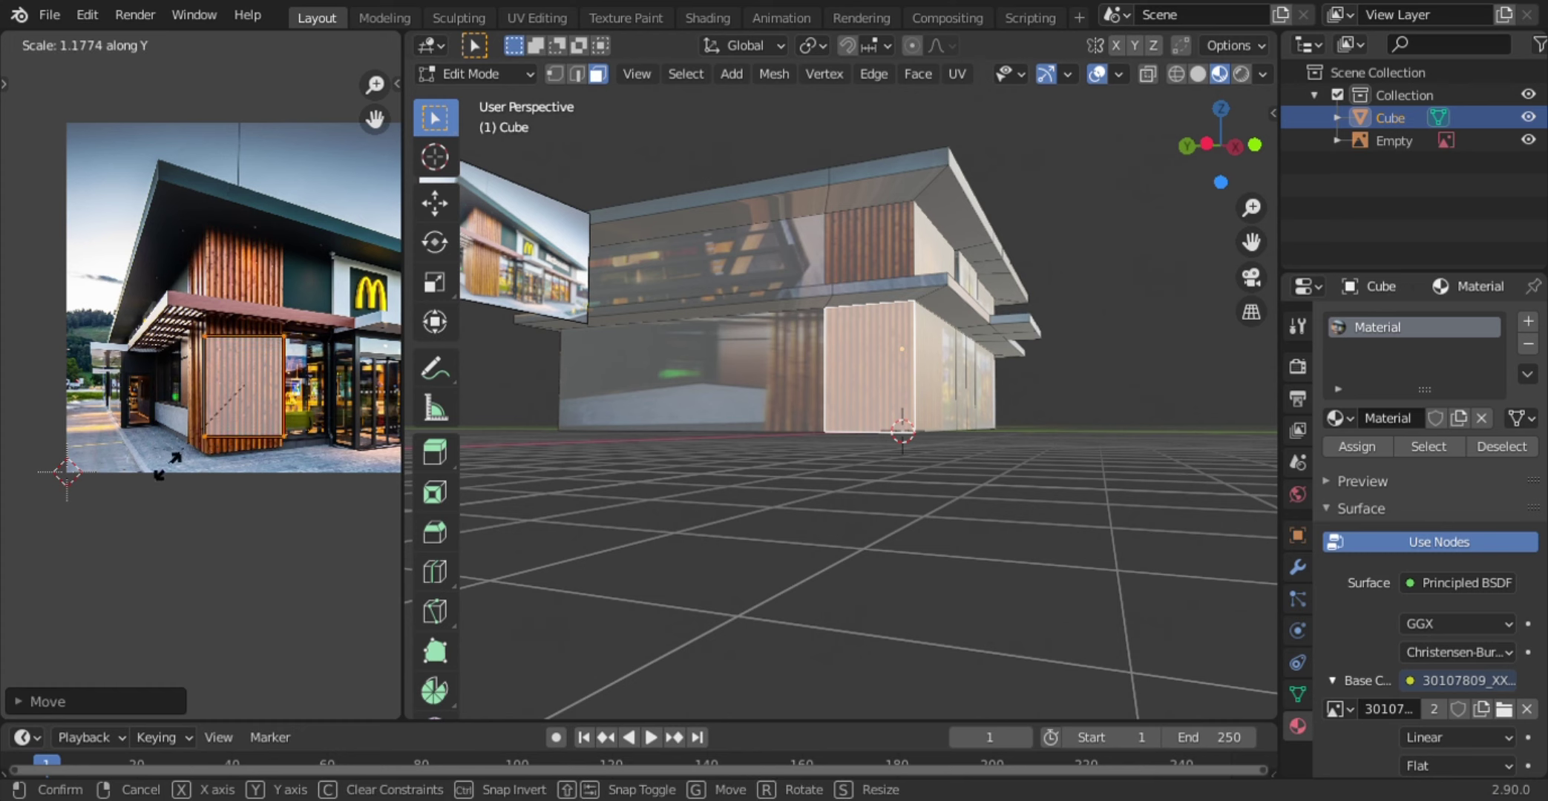
click(123, 400)
key(s)
key(x)
click(122, 401)
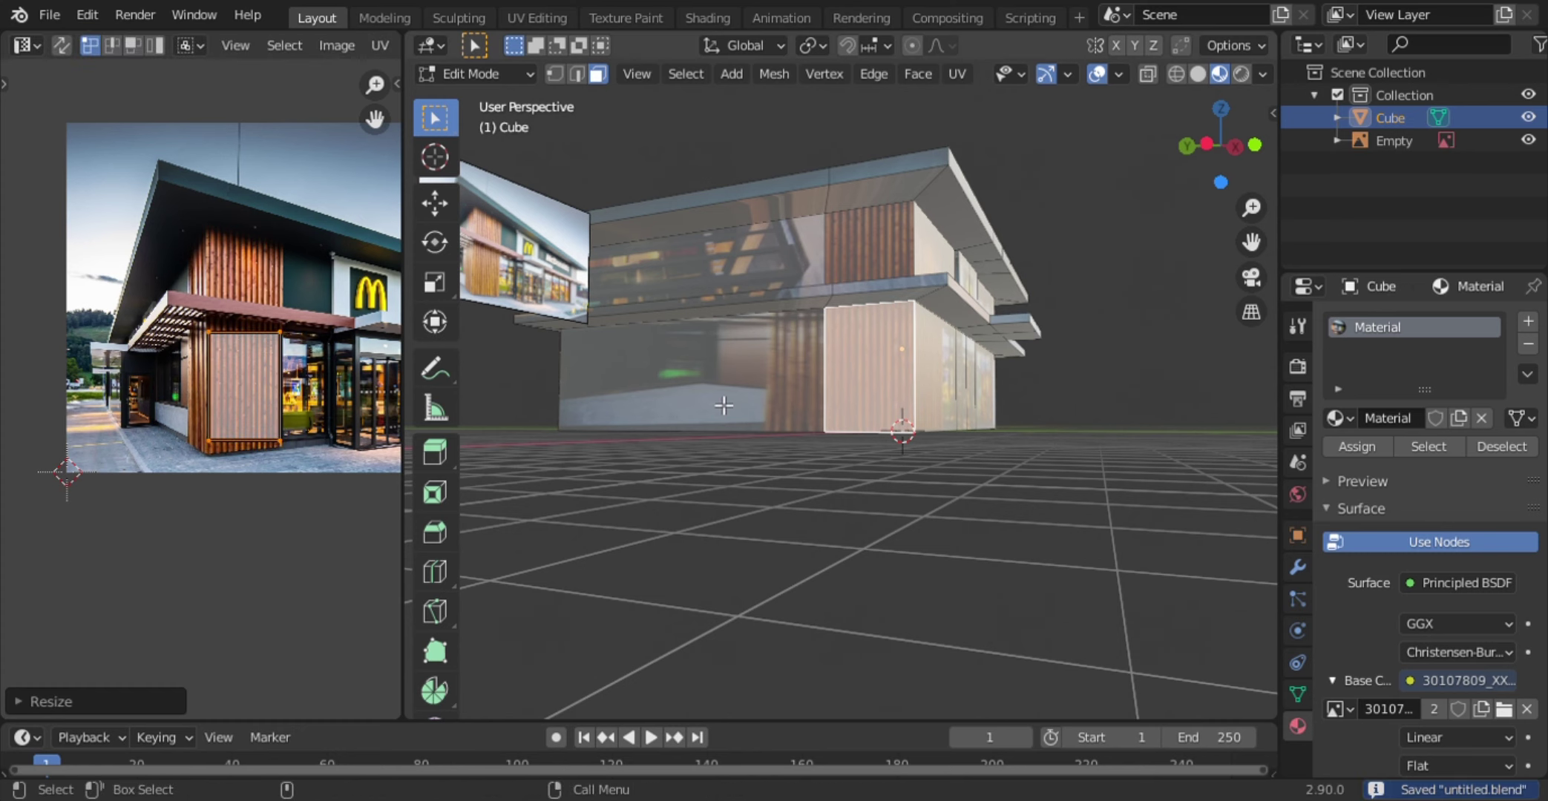
- Map the lower-left wall face onto the photo's pale panel and save the file
click(724, 405)
scroll(136, 464, up, 5)
scroll(109, 469, down, 2)
scroll(181, 392, down, 1)
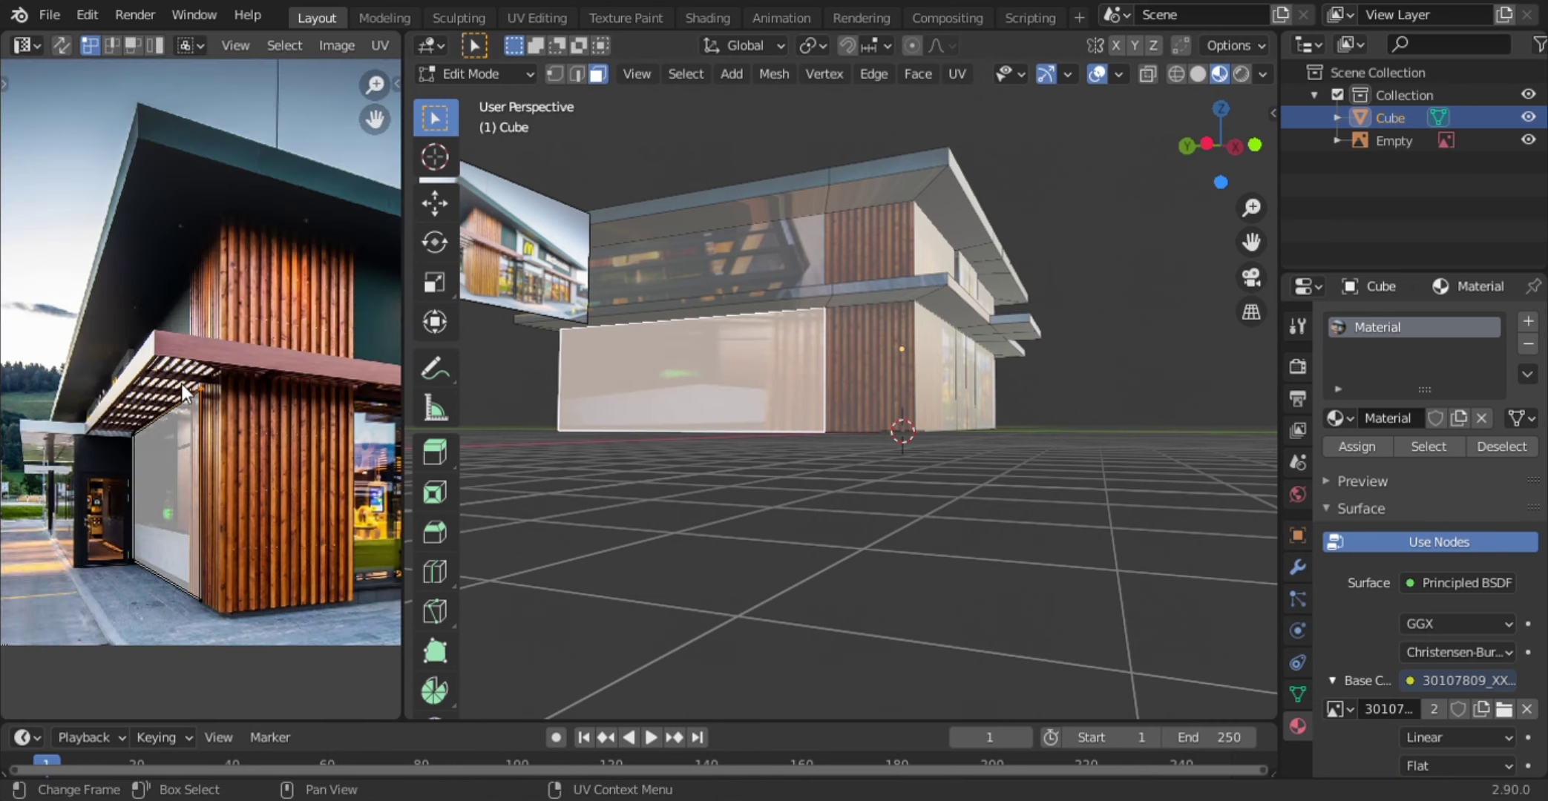
key(s)
key(g)
click(226, 627)
key(s)
key(y)
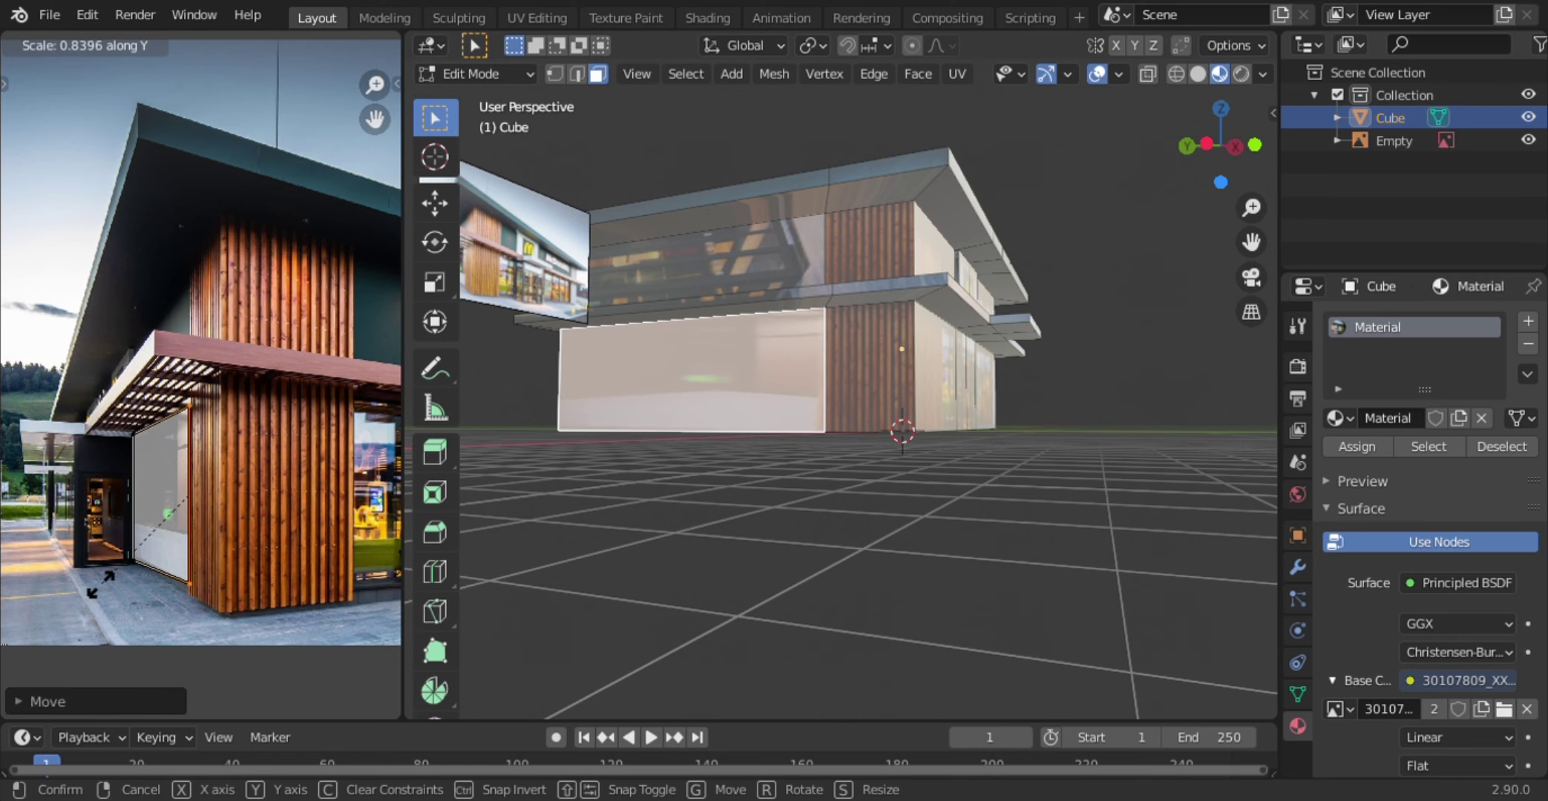
click(107, 586)
key(ctrl+s)
middle_drag(668, 445, 755, 393)
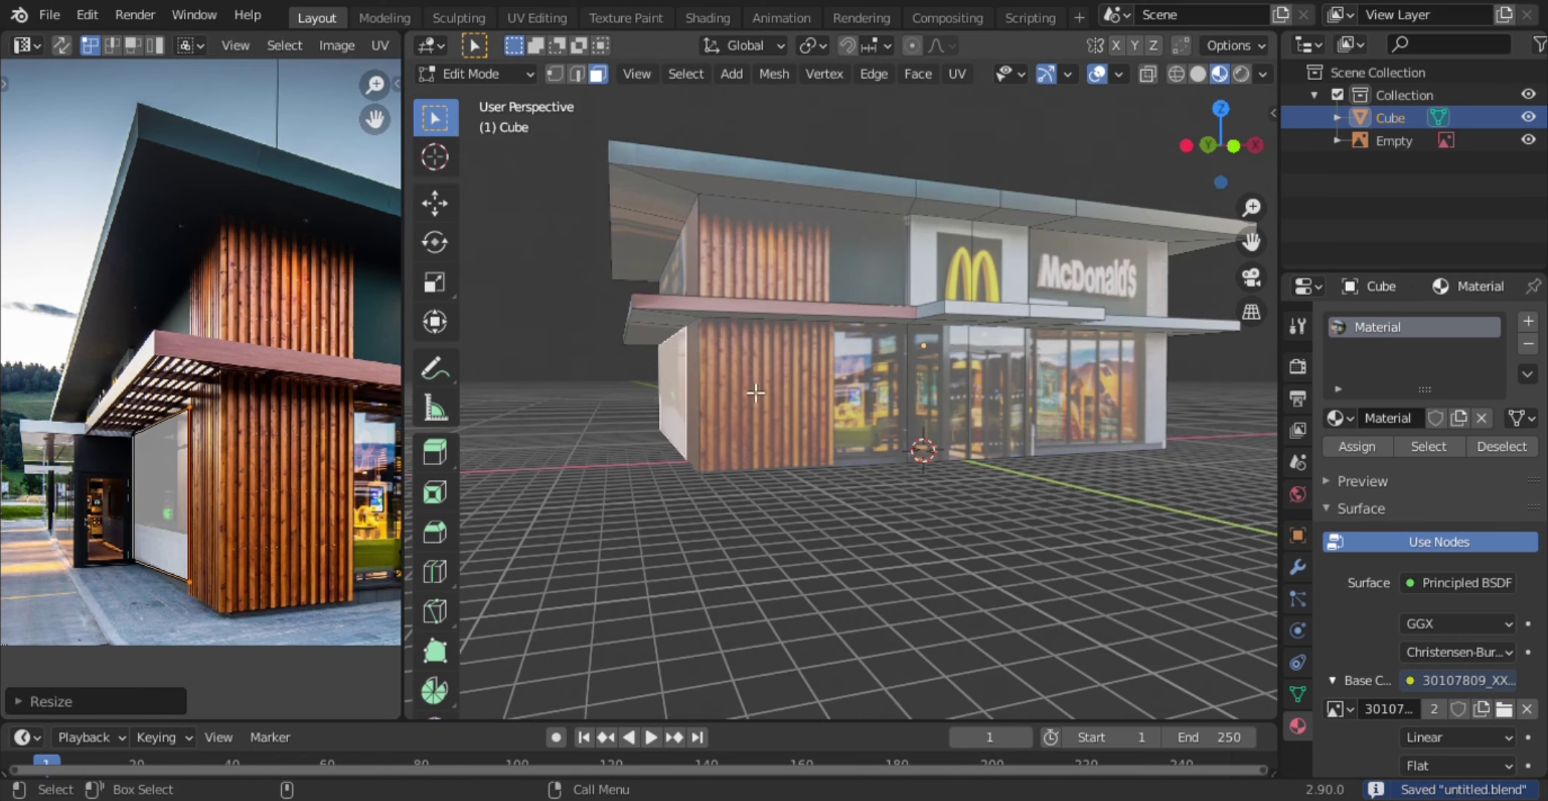
mouse_move(651, 435)
middle_down()
mouse_move(570, 421)
mouse_move(844, 405)
middle_up()
scroll(227, 449, down, 3)
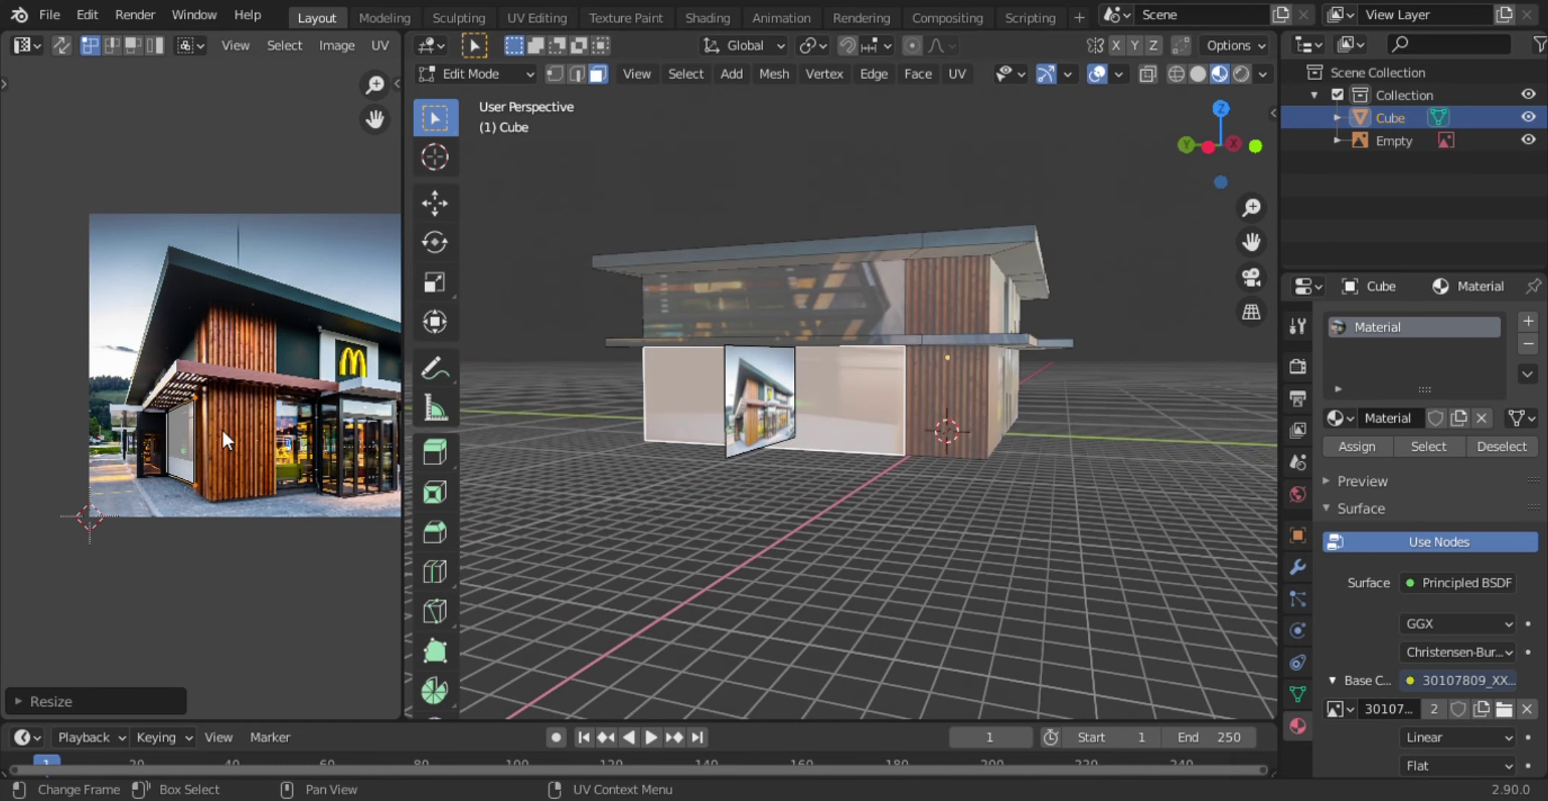
scroll(221, 426, up, 2)
scroll(201, 344, down, 1)
scroll(221, 341, up, 2)
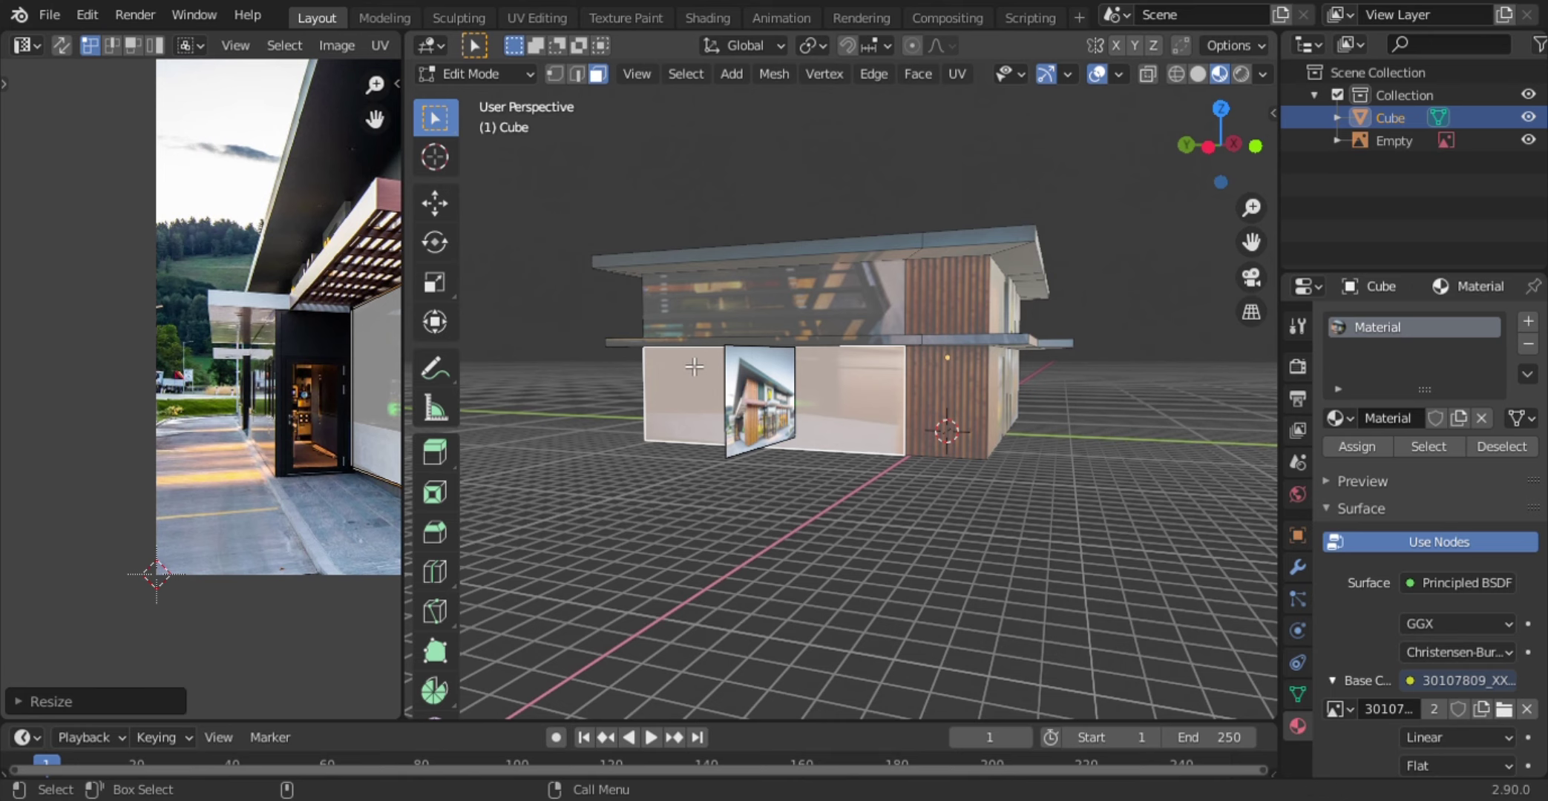
key(KP_1)
middle_drag(628, 366, 1061, 308)
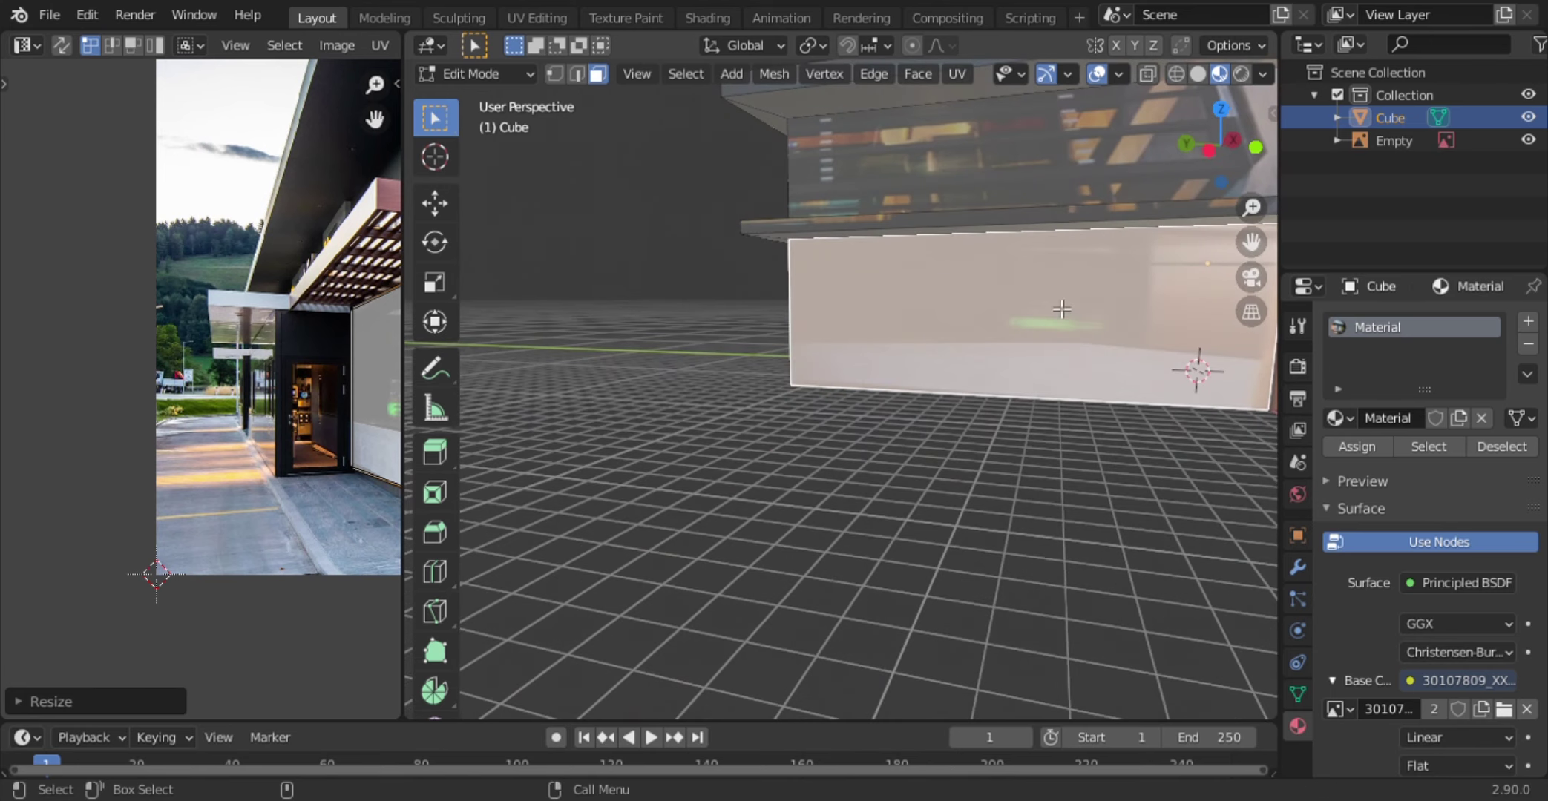
scroll(787, 356, down, 5)
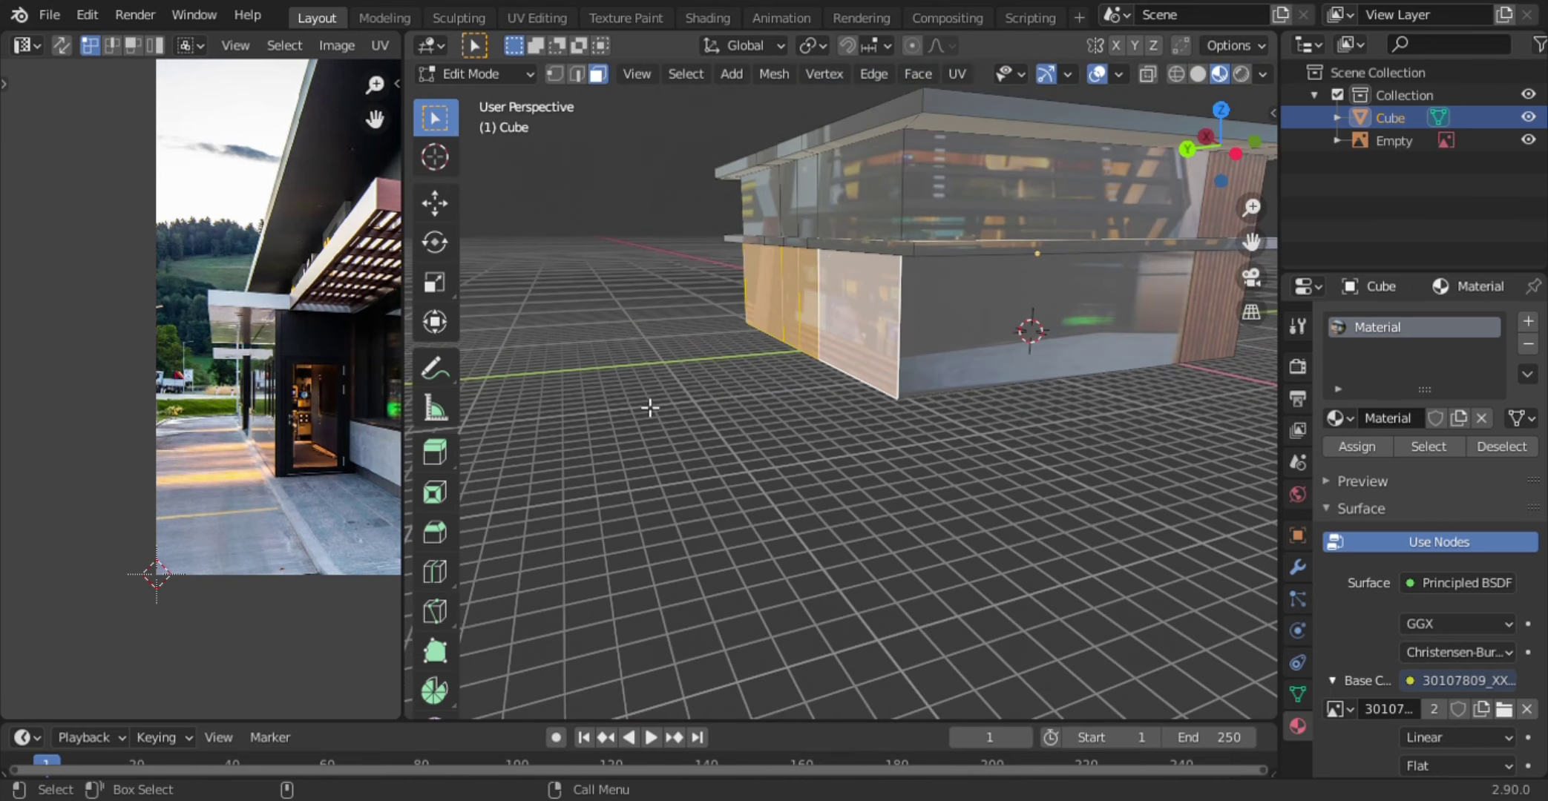
middle_drag(786, 356, 650, 408)
- In side view, widen the selected part along the X axis
key(ctrl+KP_3)
key(e)
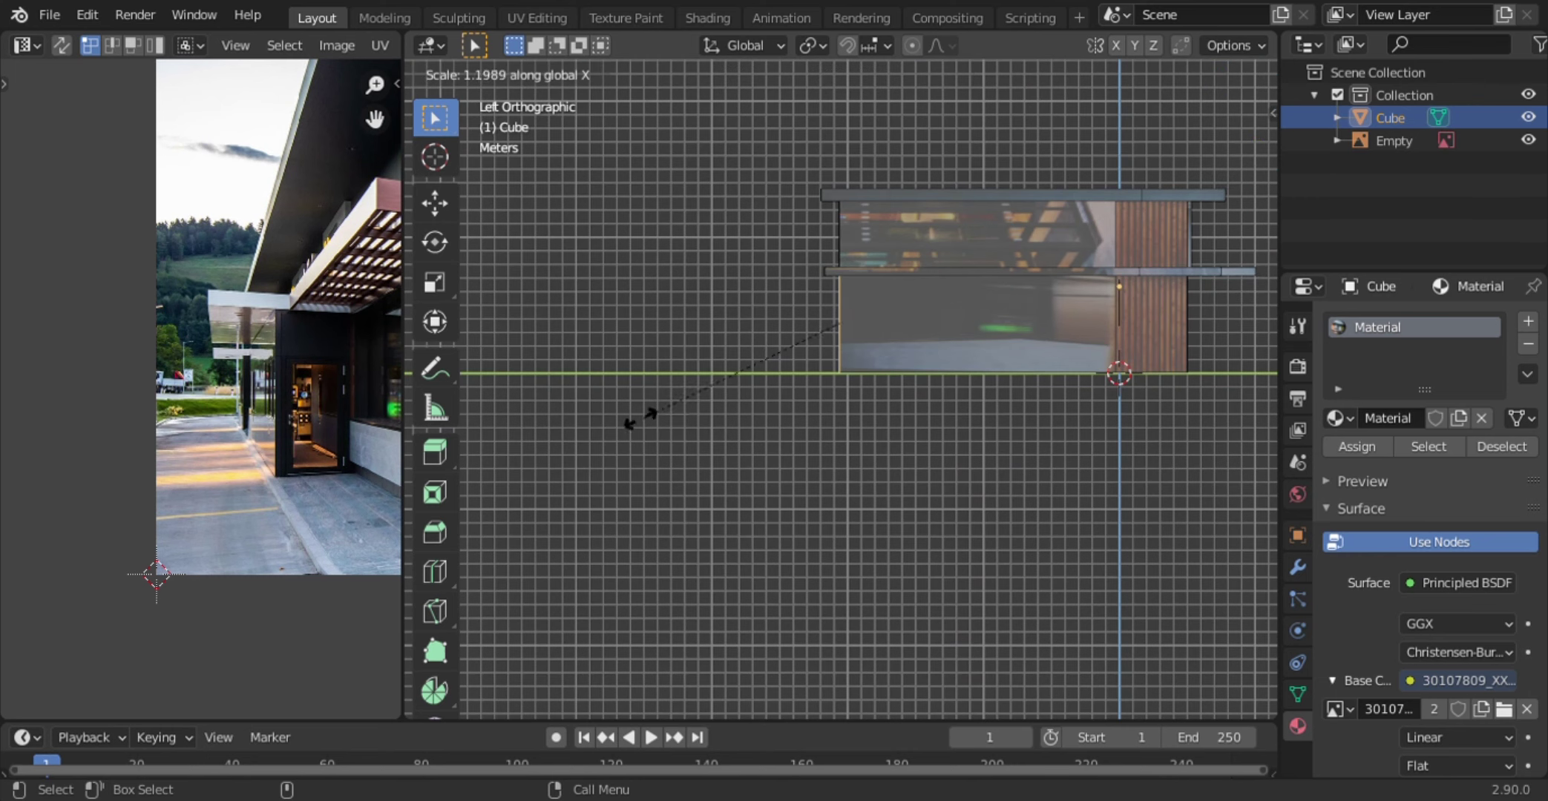
key(Escape)
key(s)
key(x)
click(667, 405)
- From top view, extrude the selected face outward along Y
key(KP_7)
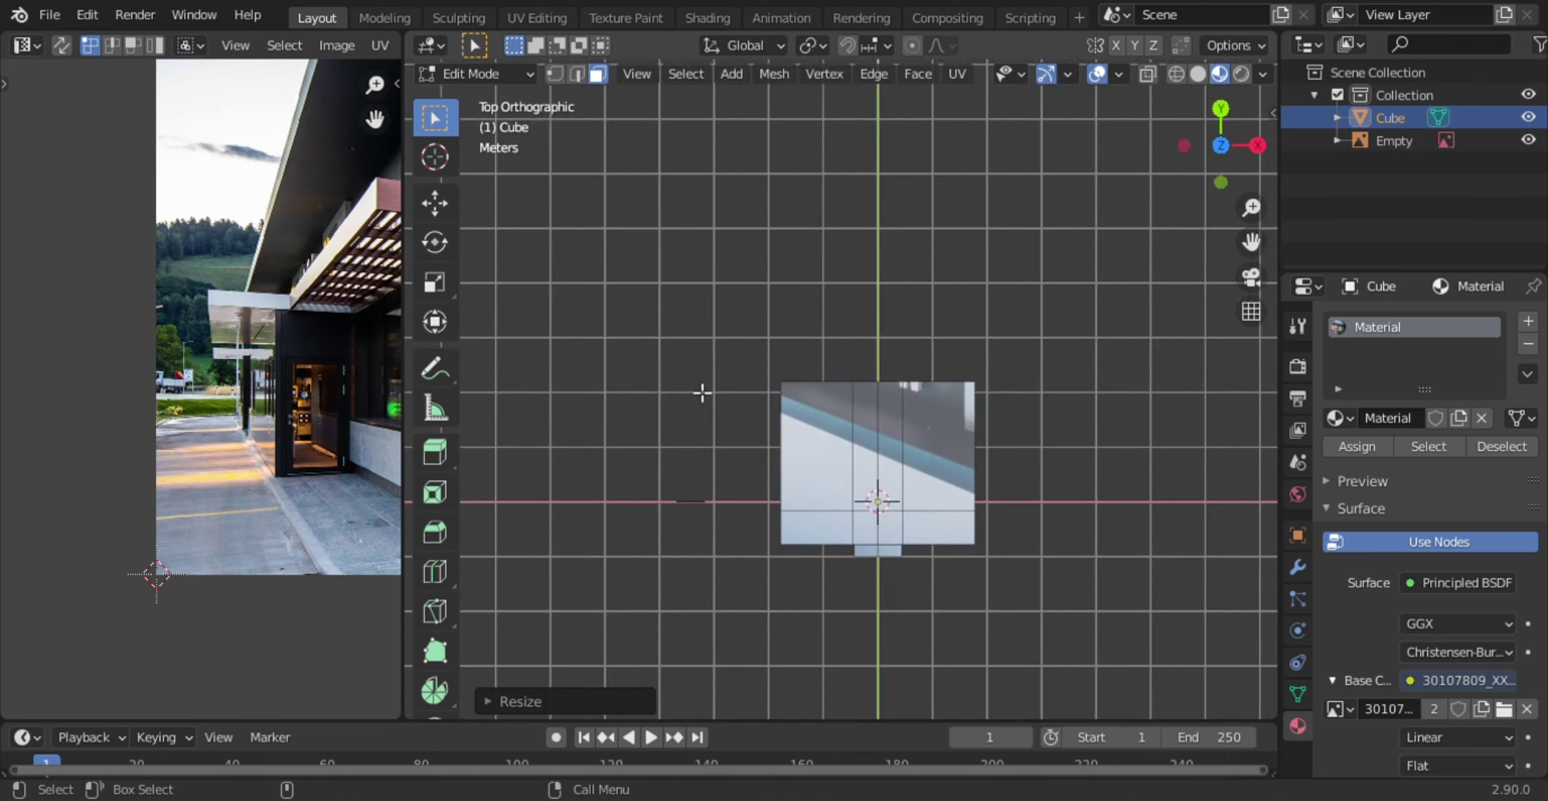
key(e)
key(y)
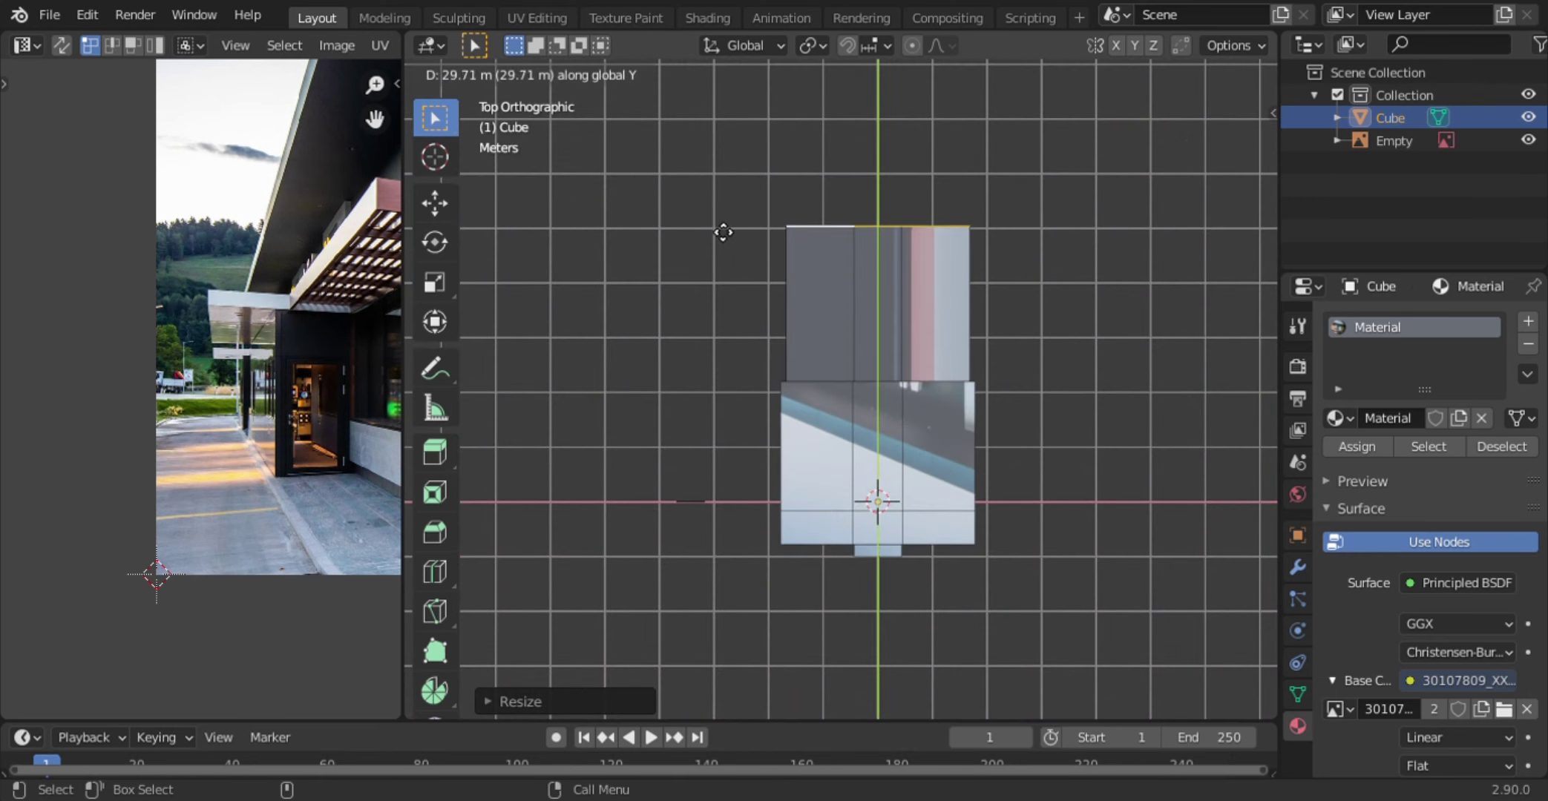
click(723, 241)
mouse_move(715, 425)
middle_down()
mouse_move(728, 366)
mouse_move(1019, 397)
mouse_move(712, 144)
middle_up()
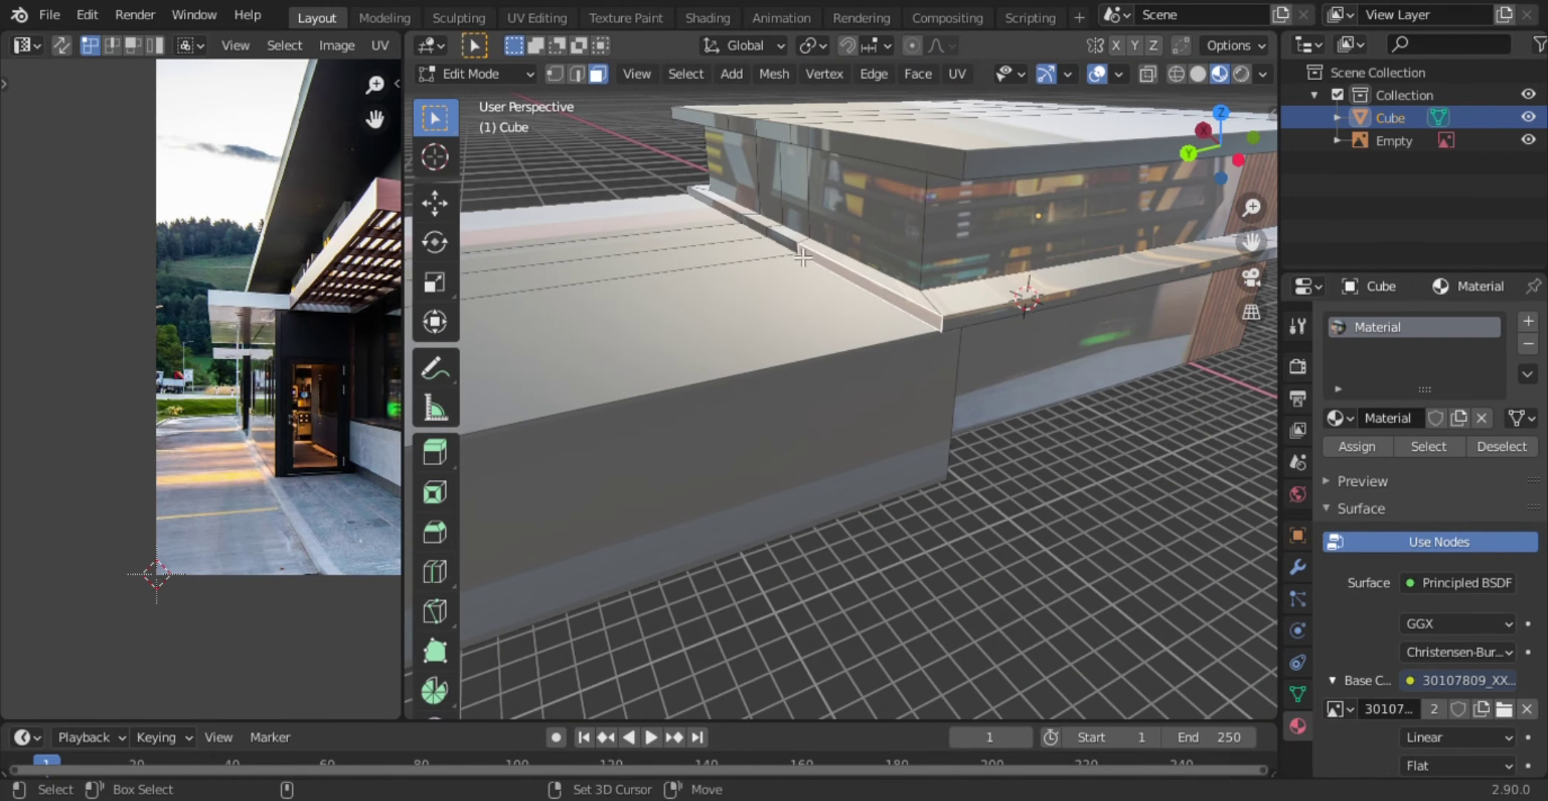
- Widen the edge along X and extrude it into the overhanging canopy face
key(KP_7)
scroll(727, 439, down, 3)
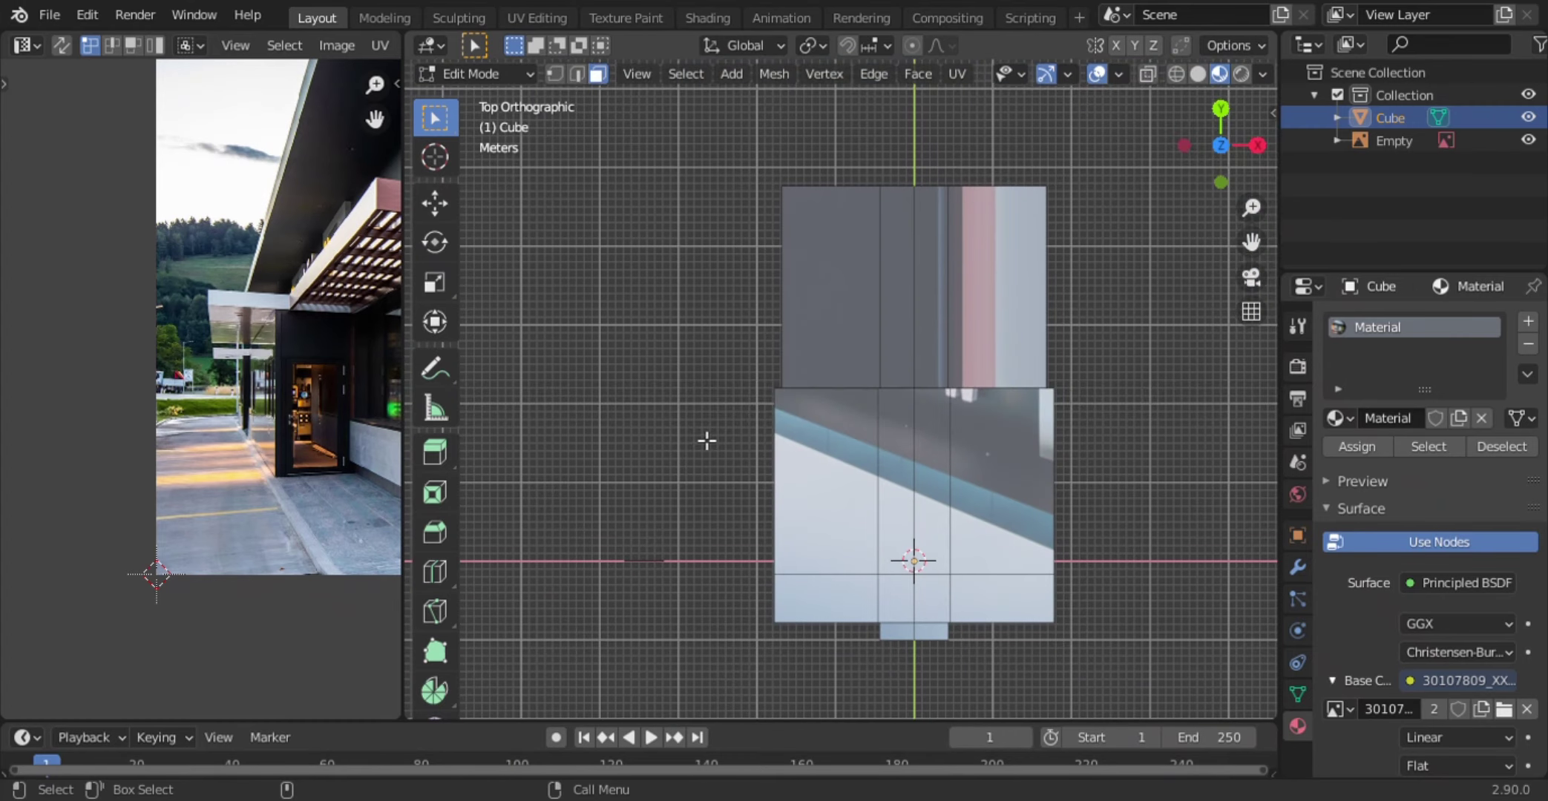
key(s)
key(x)
click(601, 445)
key(e)
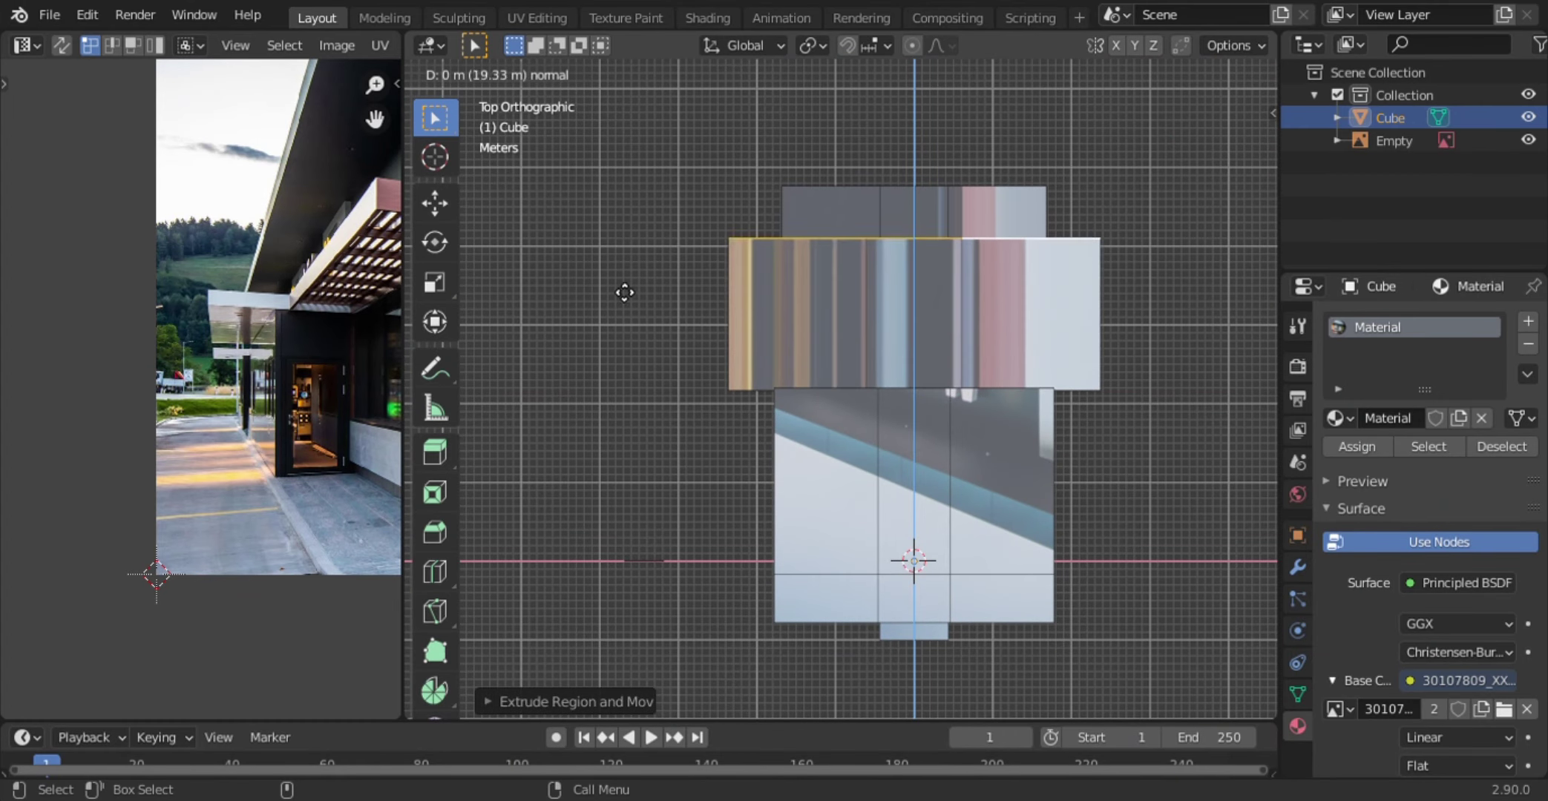
click(630, 249)
scroll(174, 439, down, 2)
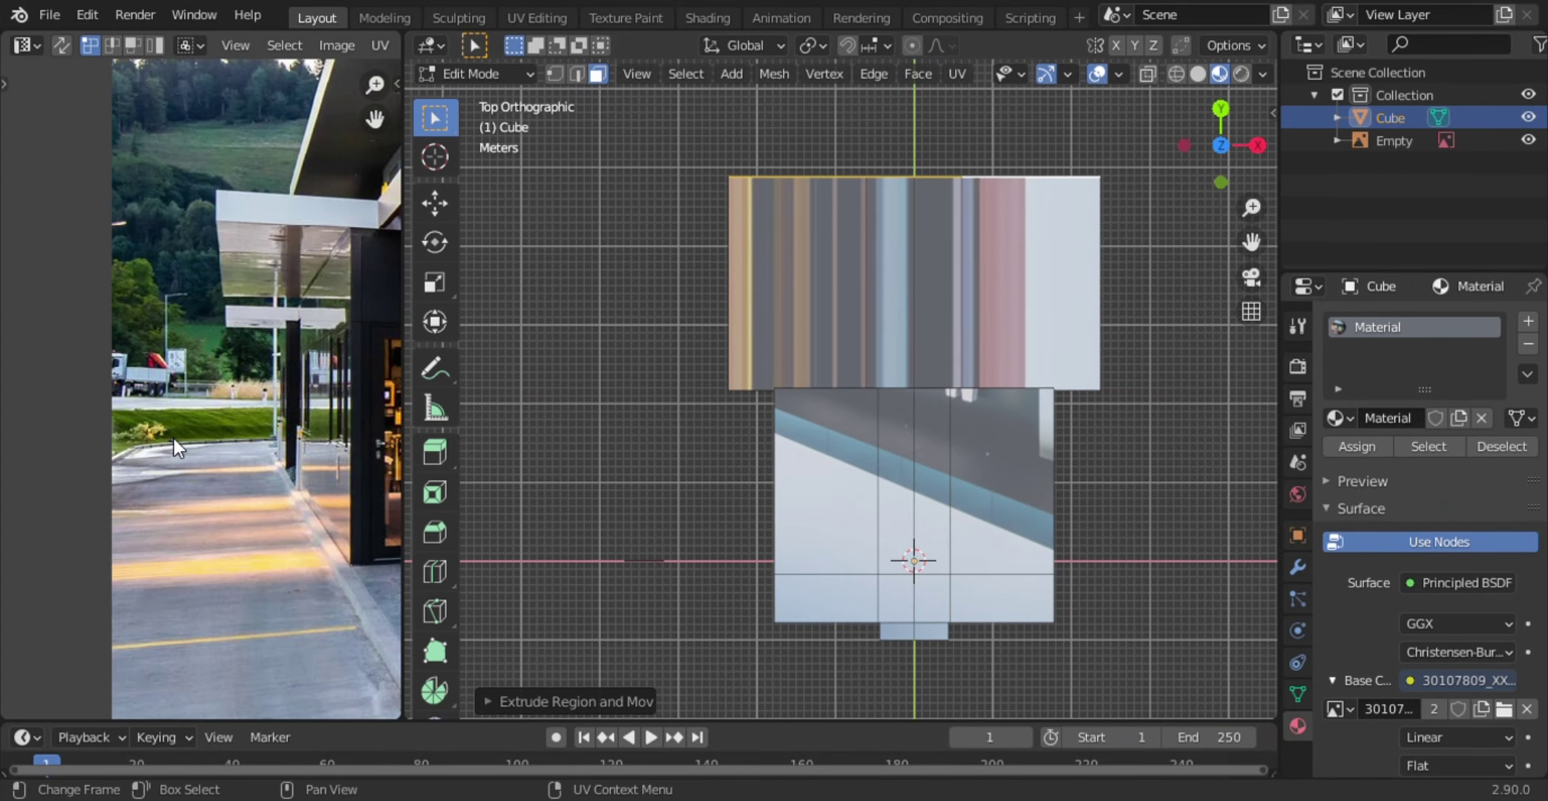
- In side view, shift the canopy's lower and upper edges along Y
key(KP_3)
key(ctrl+KP_3)
key(g)
key(y)
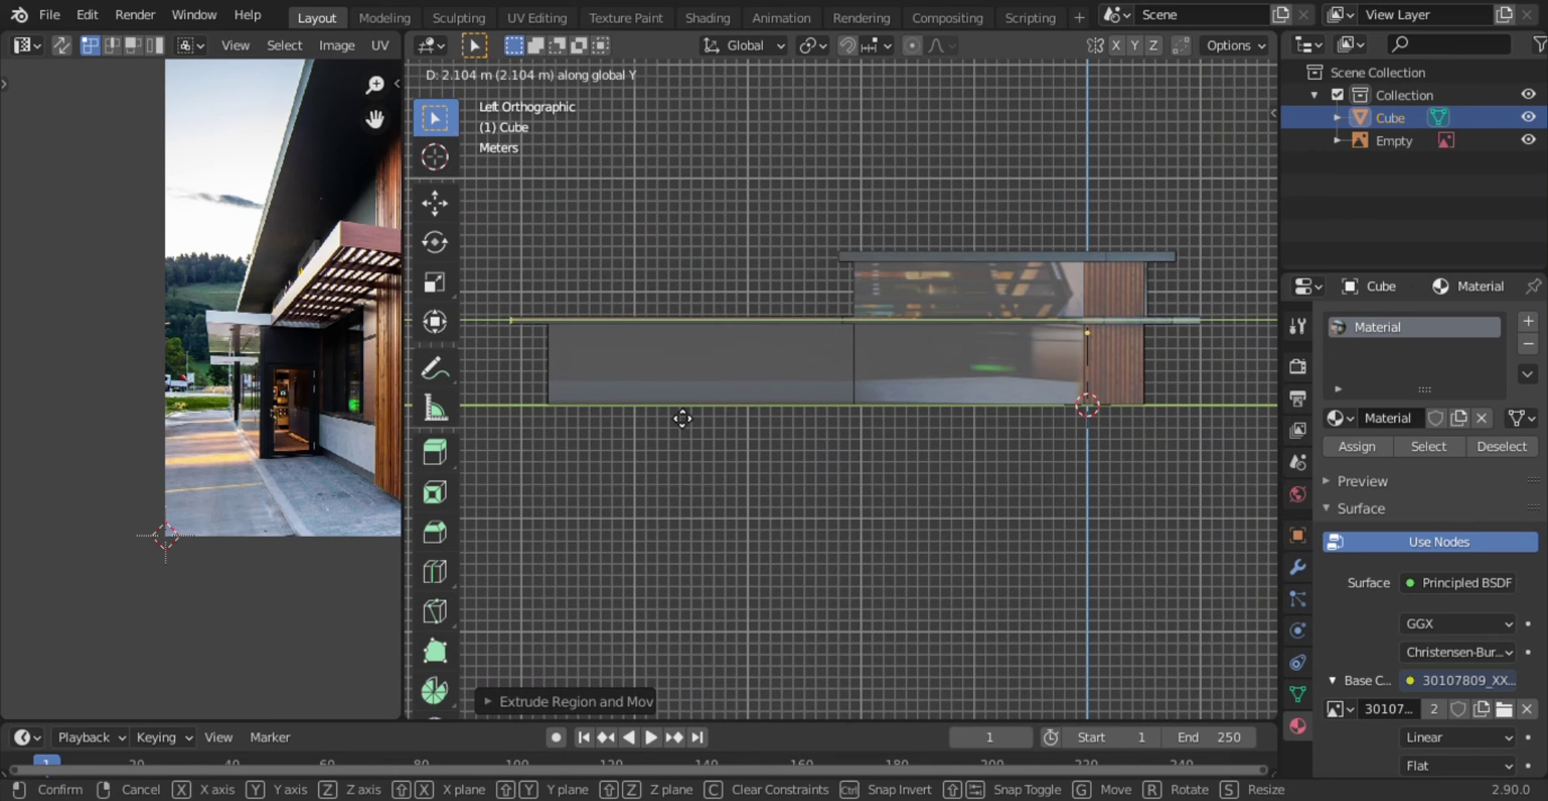
click(682, 418)
click(830, 256)
key(g)
key(y)
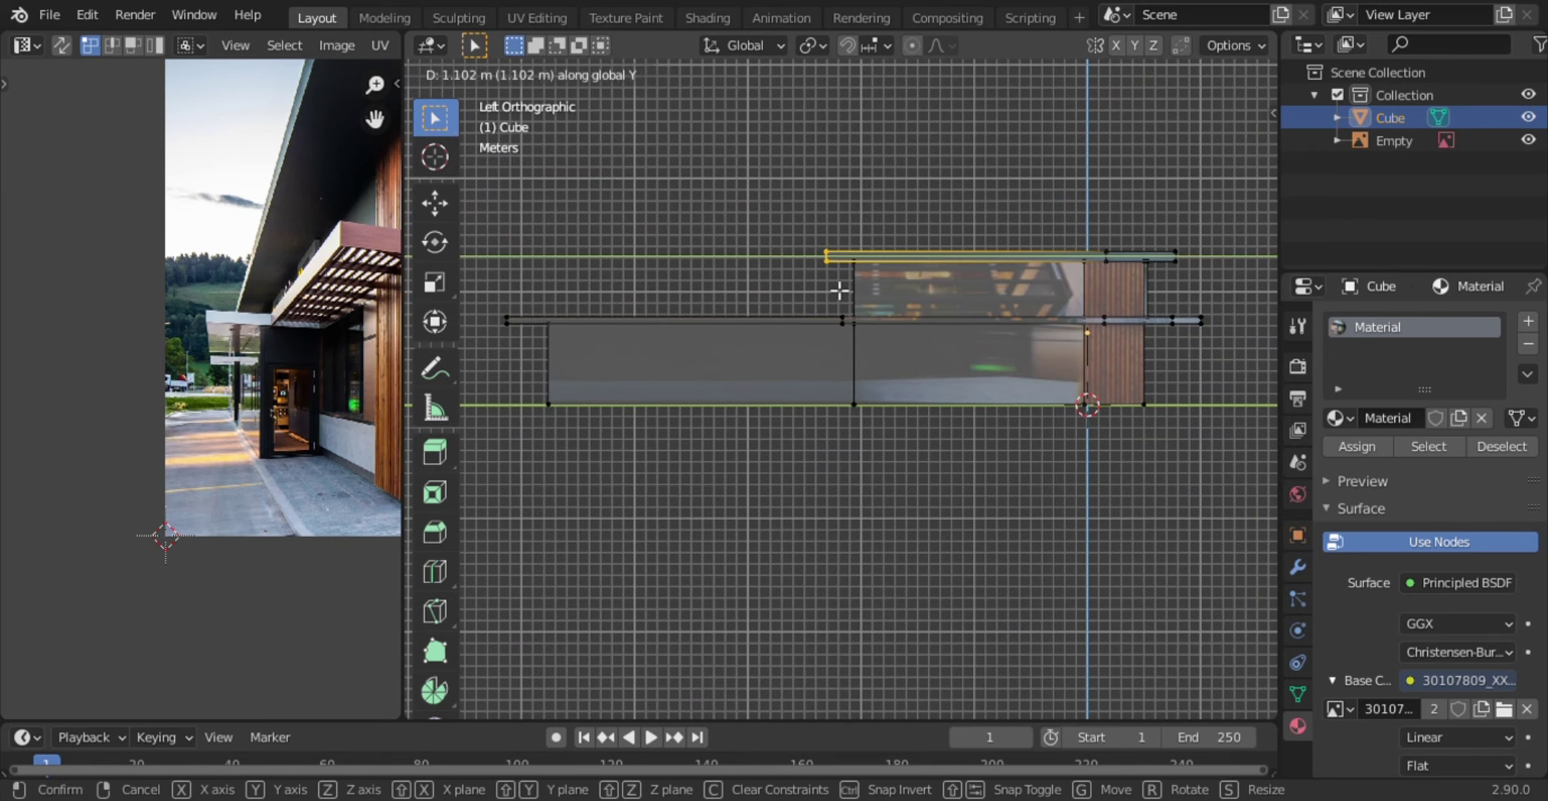
click(839, 291)
middle_drag(839, 291, 834, 303)
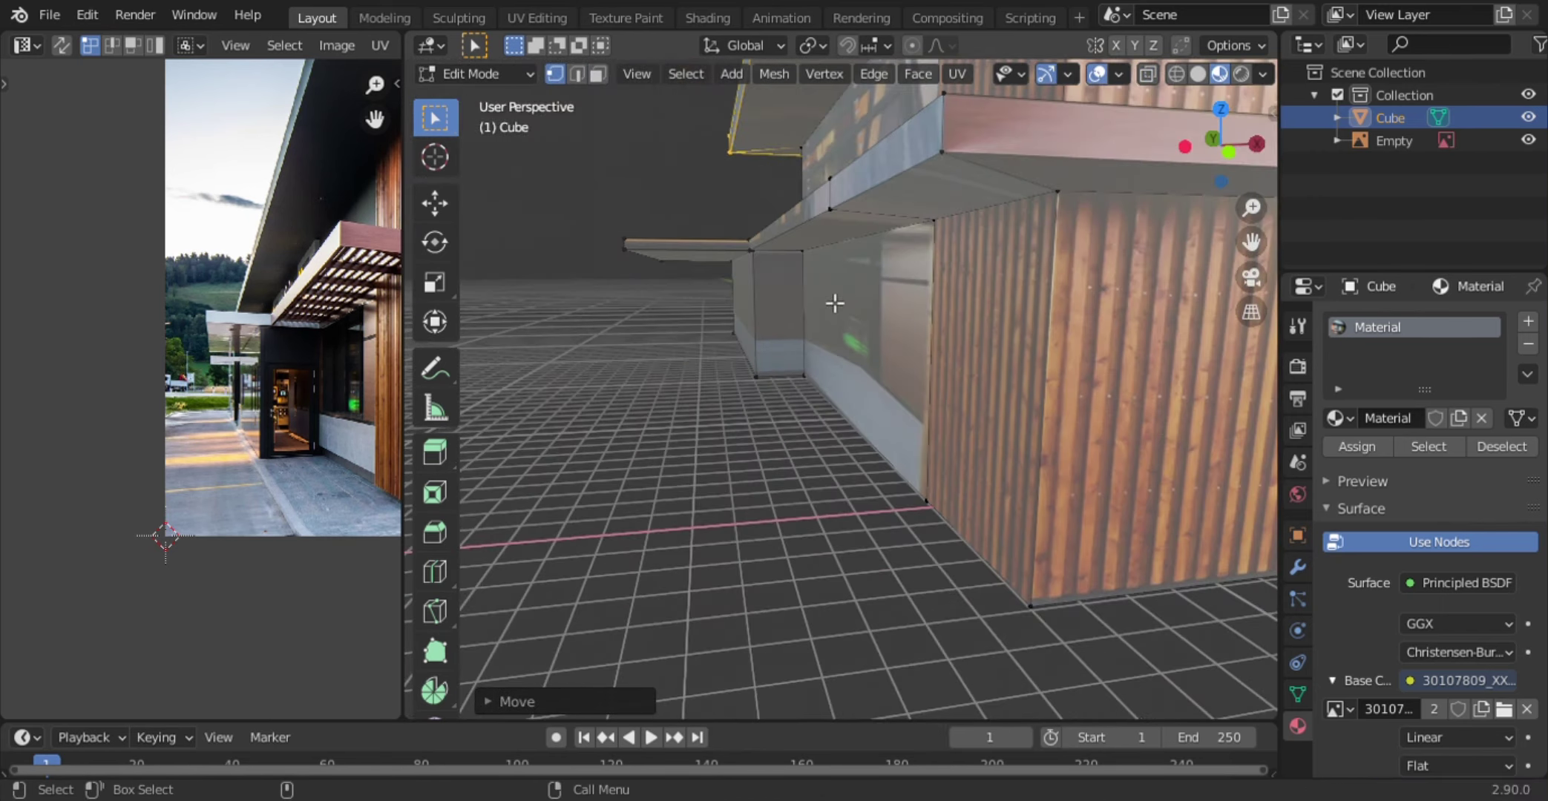
- Unwrap the selected side face and rotate its UV island 90 degrees
click(598, 73)
key(u)
click(752, 397)
scroll(142, 540, down, 2)
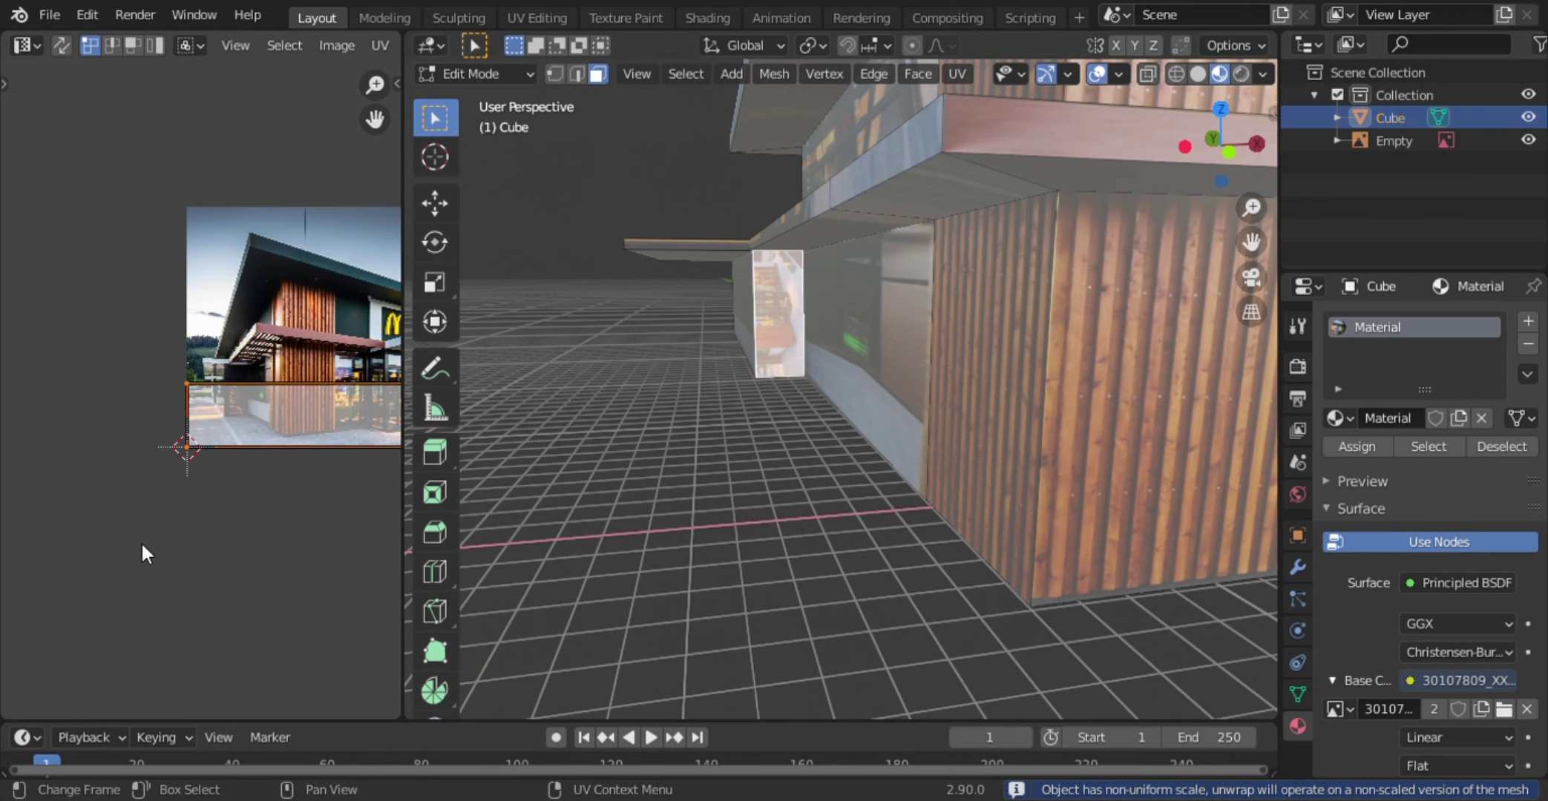
key(r)
key(9)
key(0)
key(Return)
- Scale the island and move it up over the photo's glass entrance
key(s)
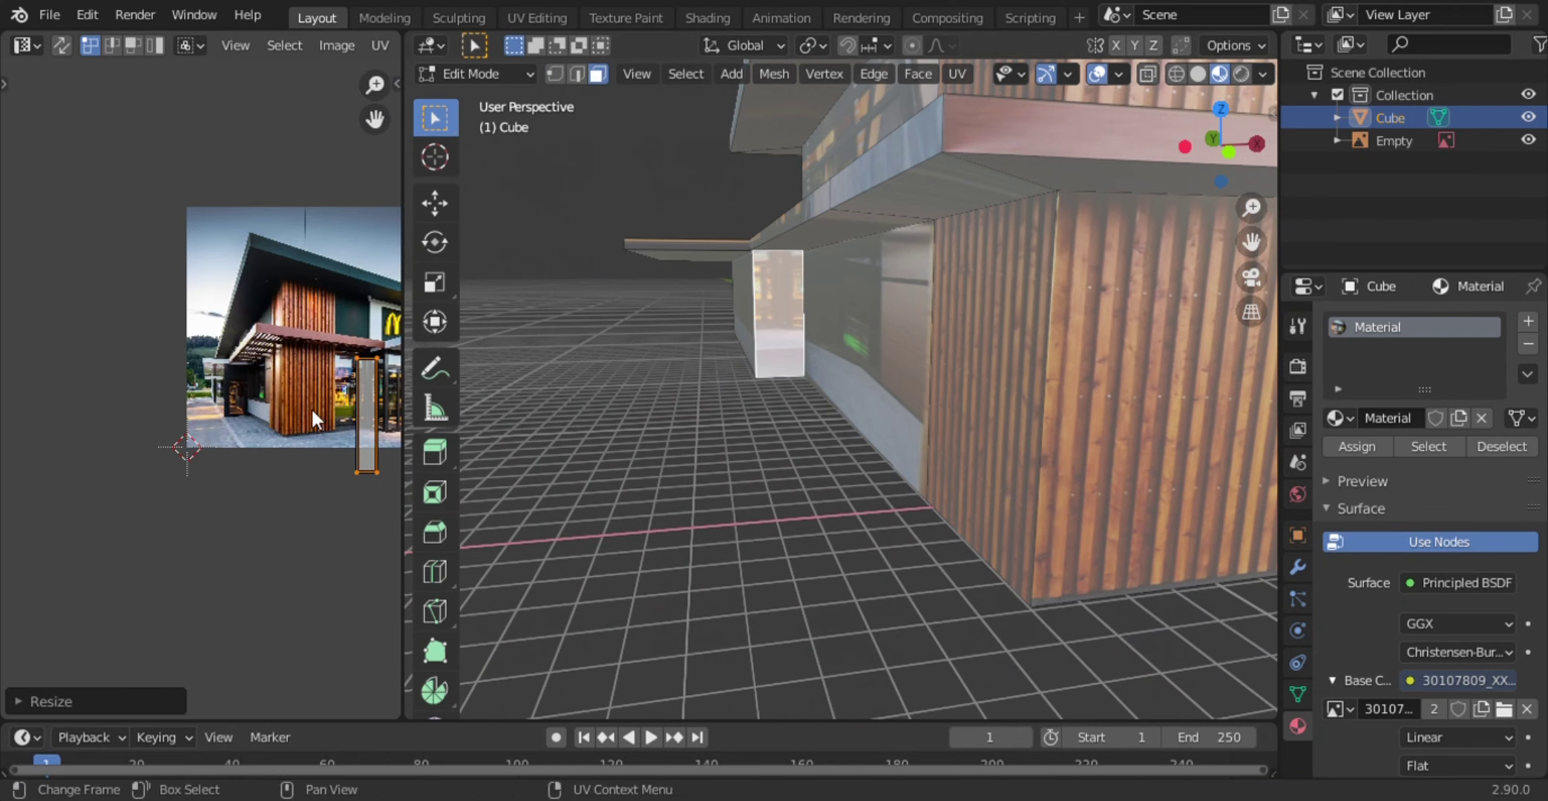
click(185, 430)
scroll(89, 445, up, 4)
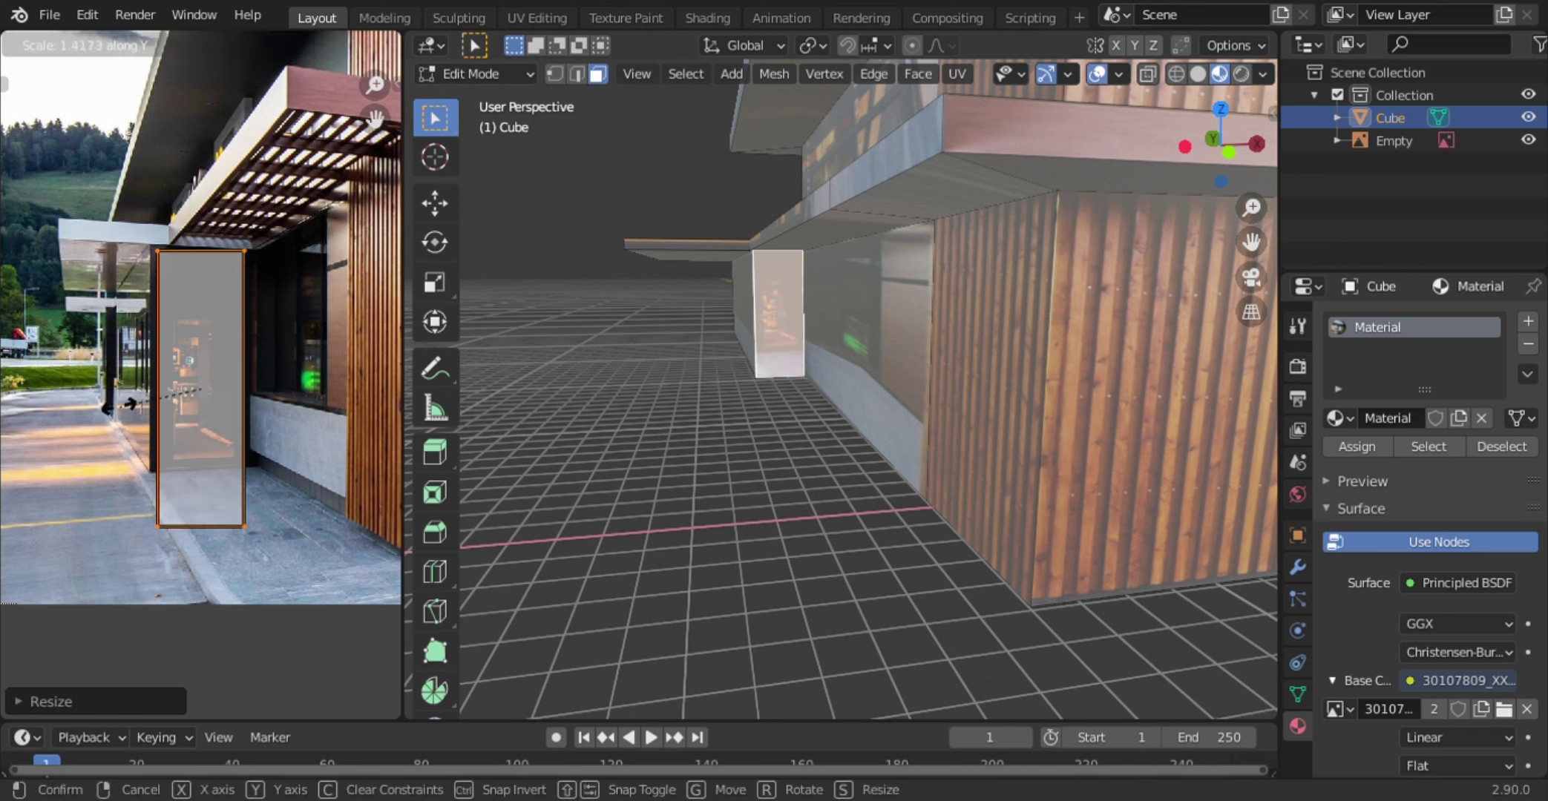
key(s)
key(x)
click(109, 400)
key(g)
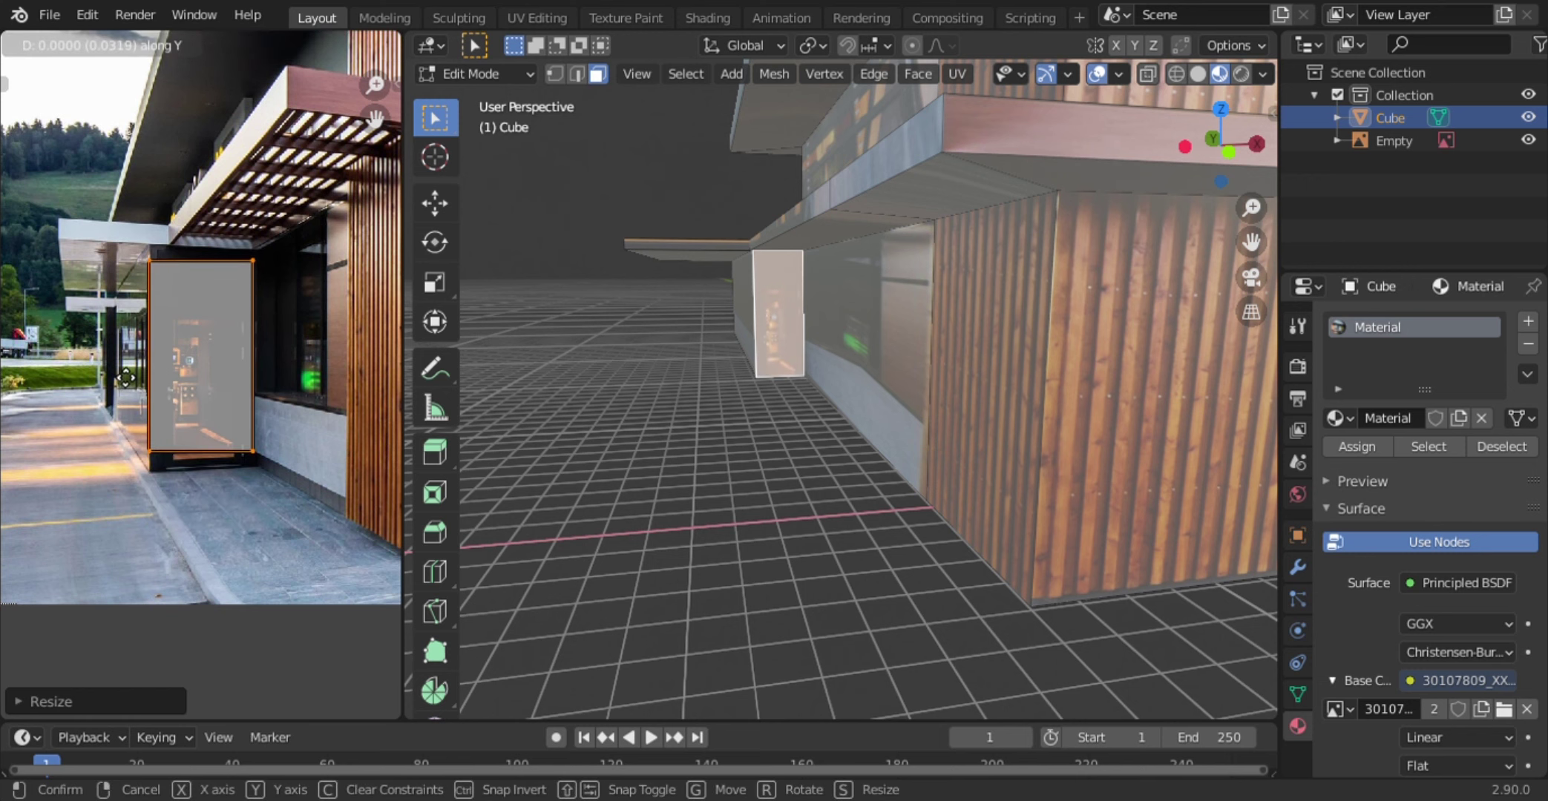
click(98, 430)
- Resize and reposition the island, stretching its left edge taller to fit the glass
key(s)
key(x)
click(111, 427)
key(g)
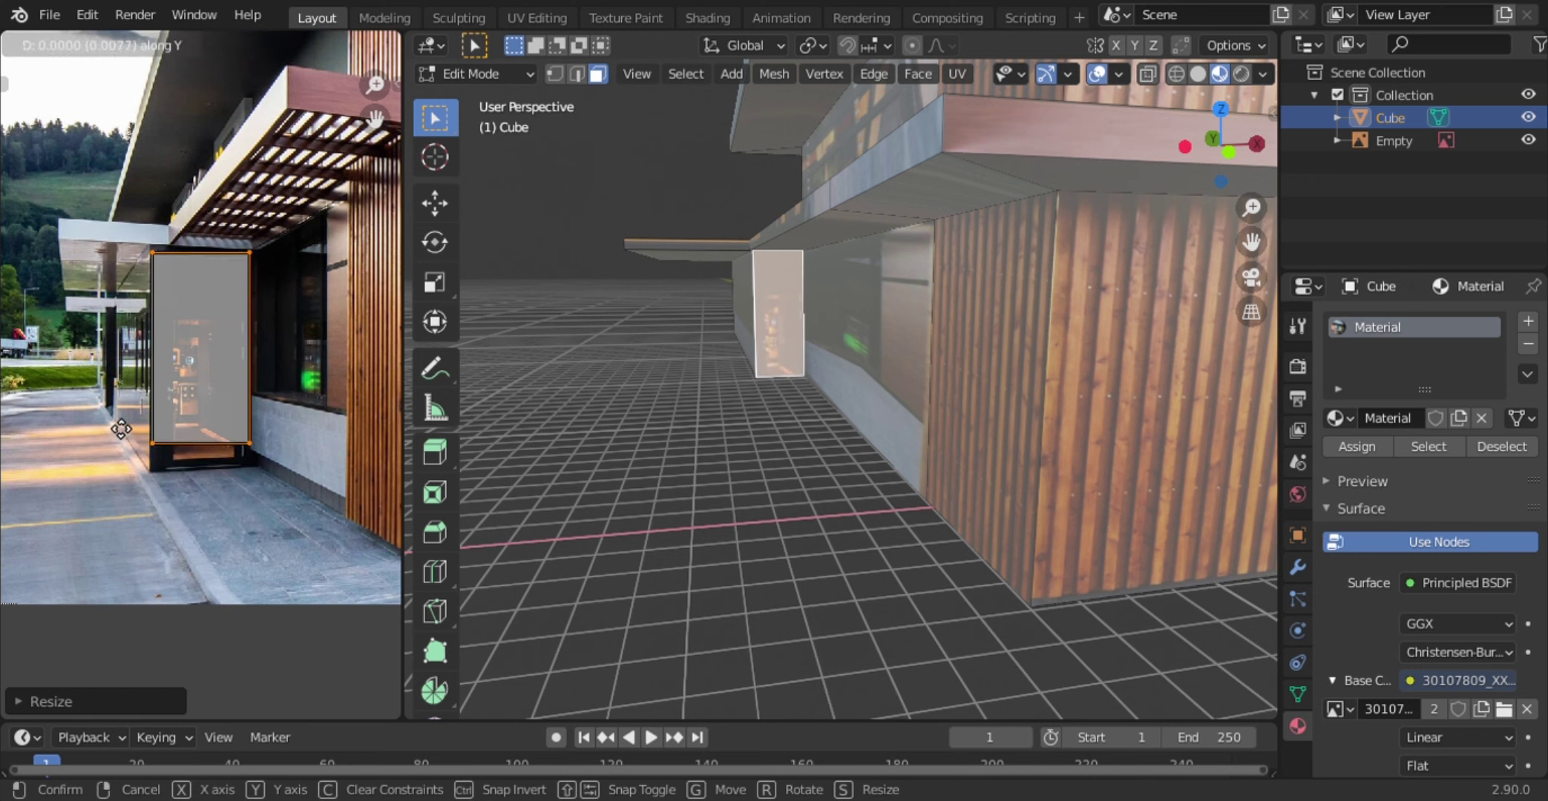
click(243, 459)
drag(117, 245, 158, 514)
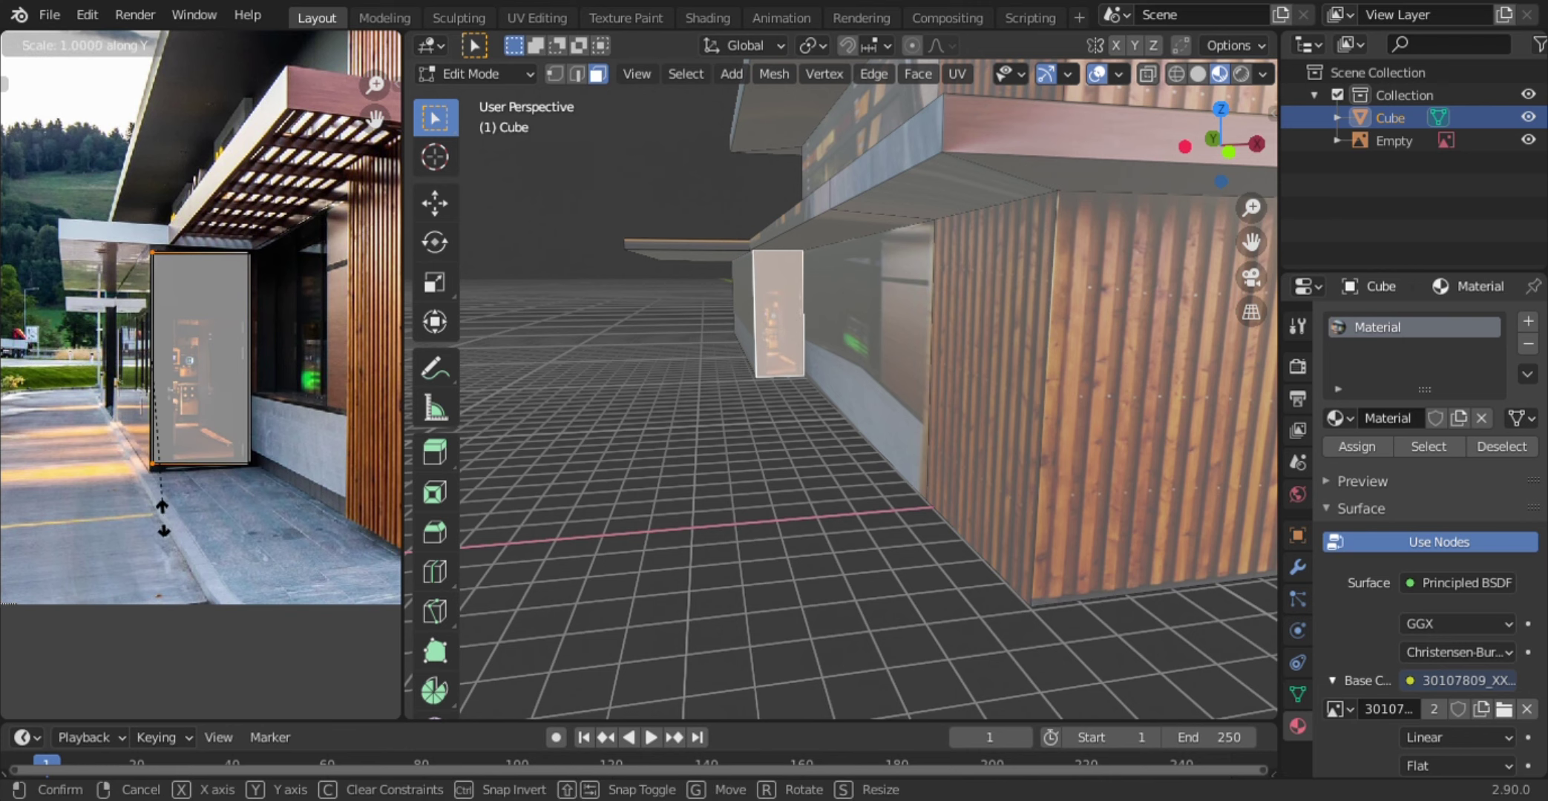
key(s)
click(162, 530)
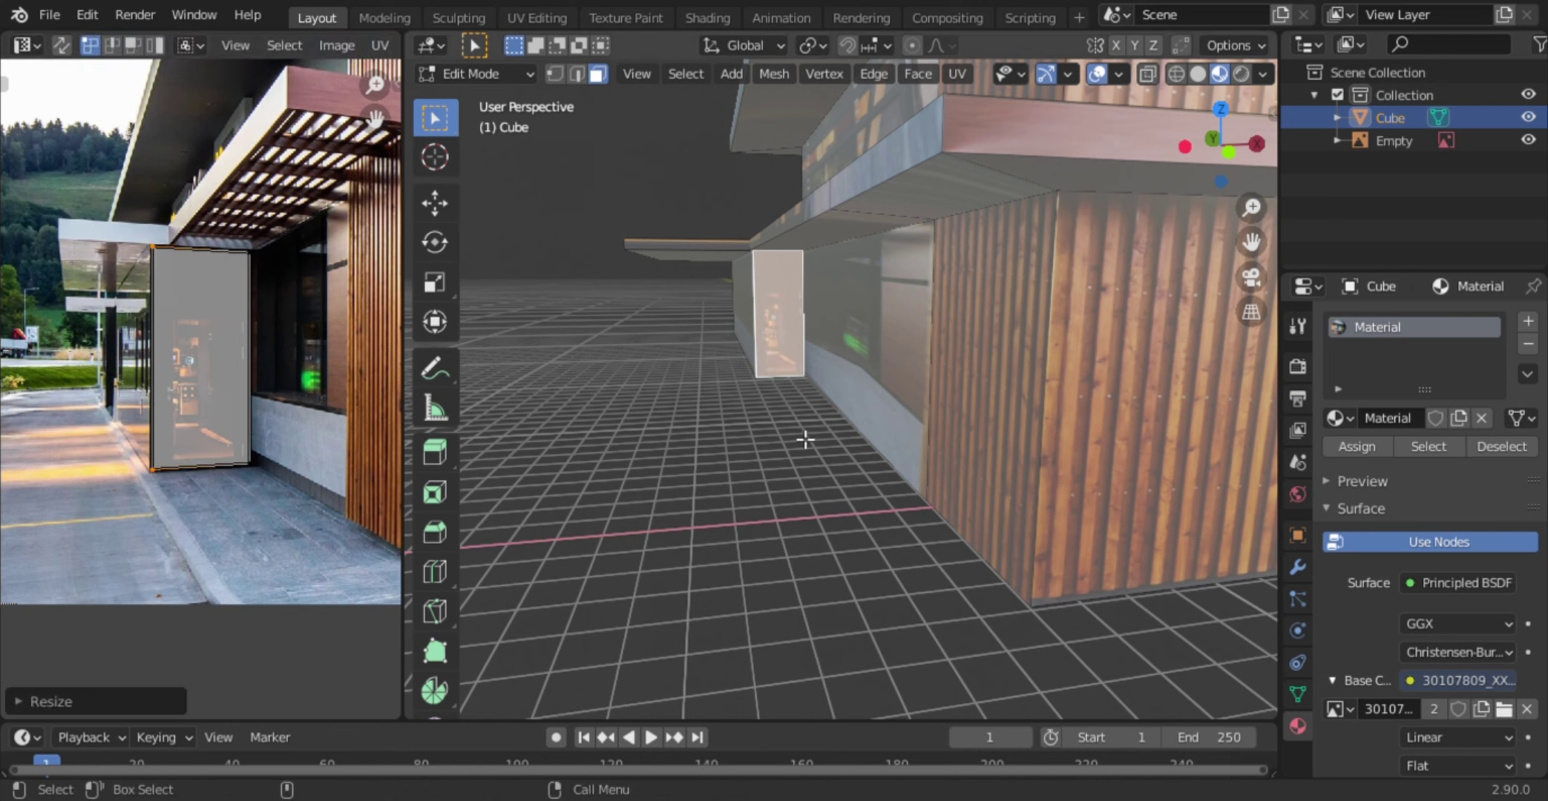
- Unwrap another side face and rotate its texture strip 90 degrees
key(u)
click(579, 363)
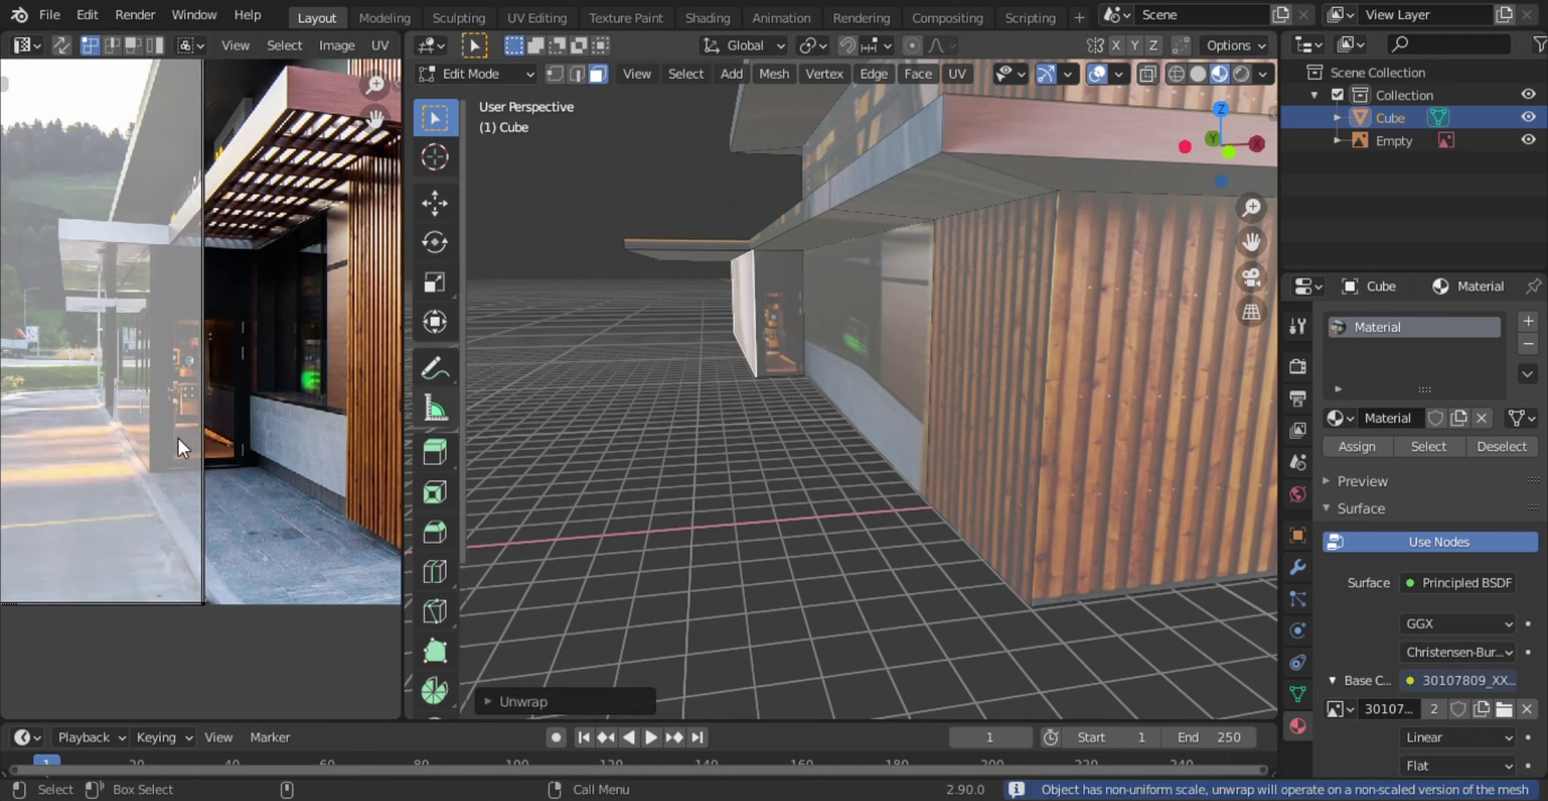
scroll(232, 586, down, 2)
text(r90)
key(Return)
middle_drag(631, 428, 570, 416)
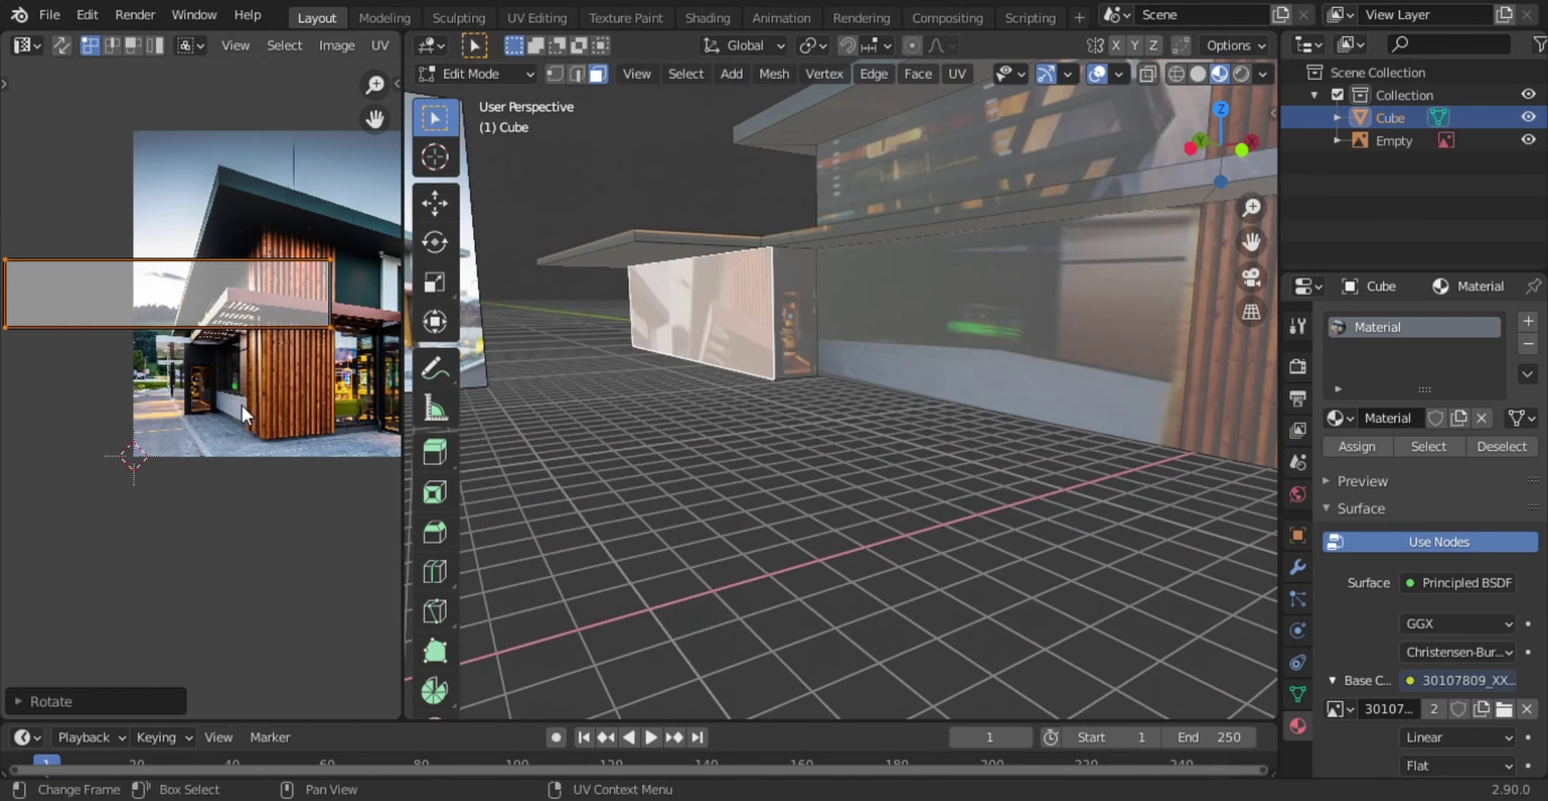
key(g)
click(219, 486)
- Stretch the strip along Y and move it into position
key(s)
key(y)
click(242, 477)
key(g)
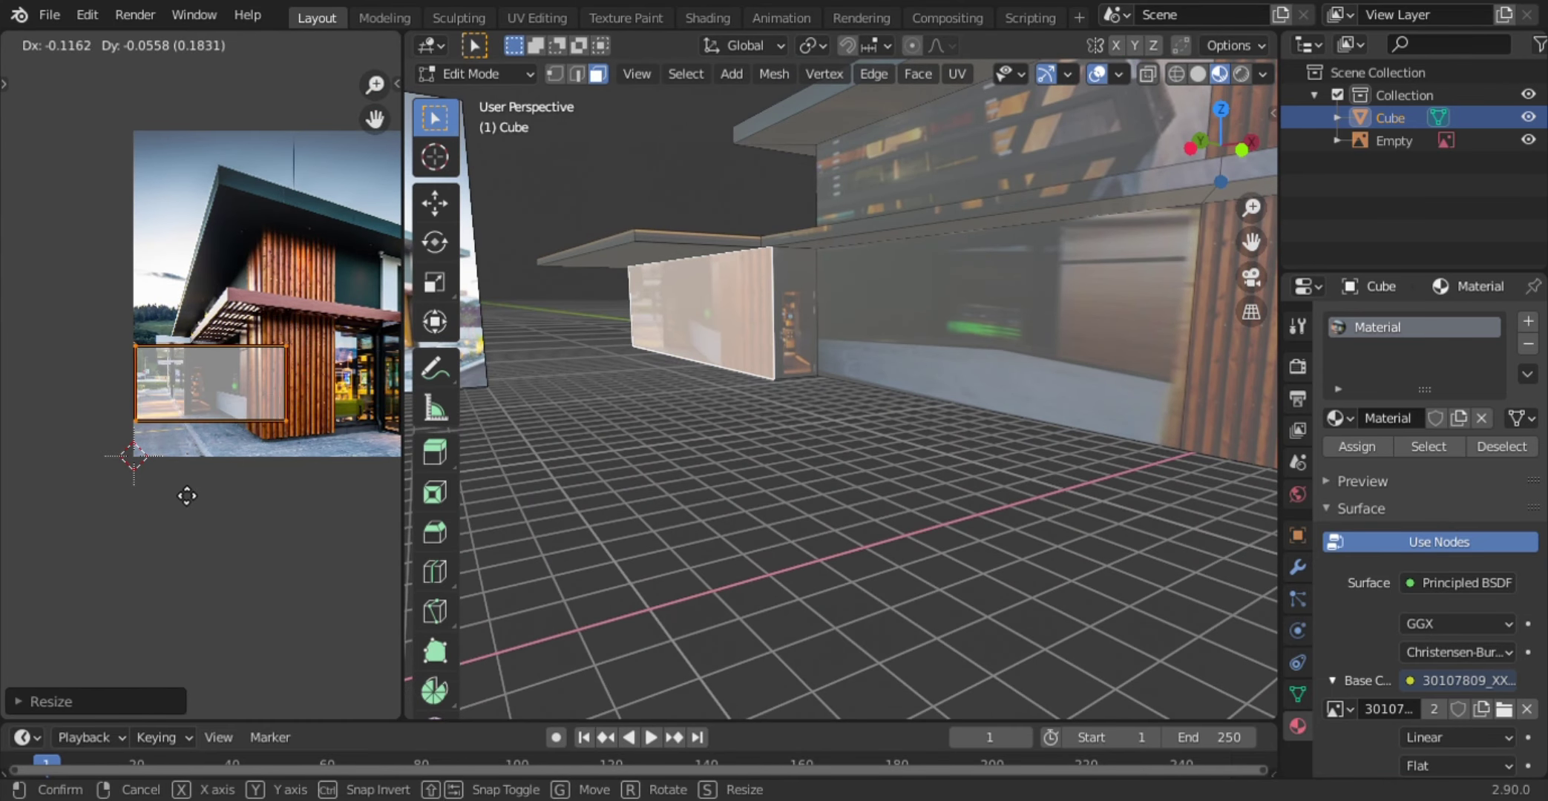
click(190, 491)
scroll(198, 482, up, 2)
key(g)
click(26, 497)
- Scale and move the strip along Y to set its vertical position
key(s)
key(y)
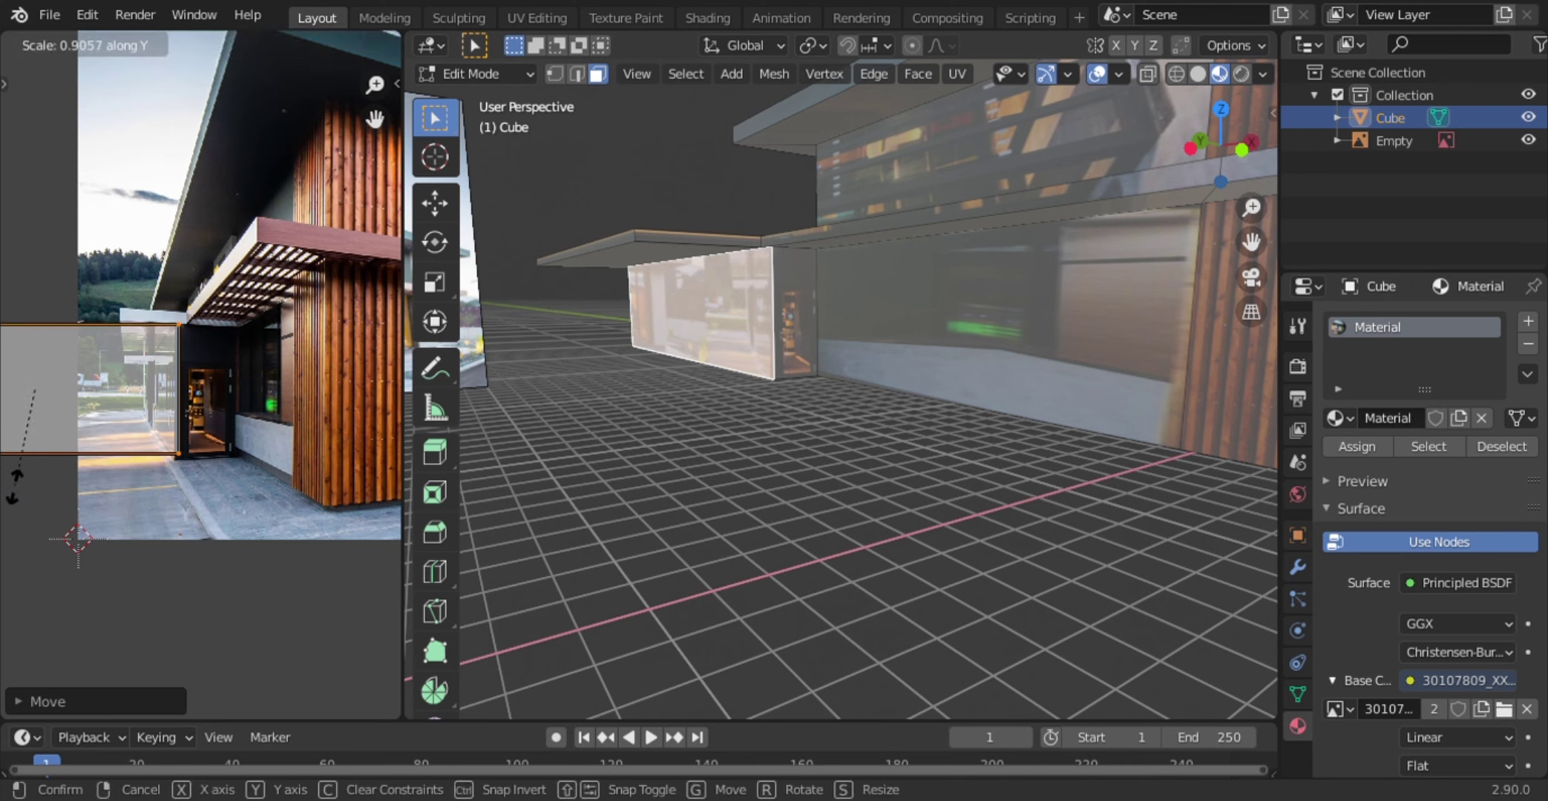
click(11, 467)
key(g)
key(y)
click(143, 468)
- Shift one end of the strip along X and fit the outline to the glass panel
scroll(166, 468, down, 3)
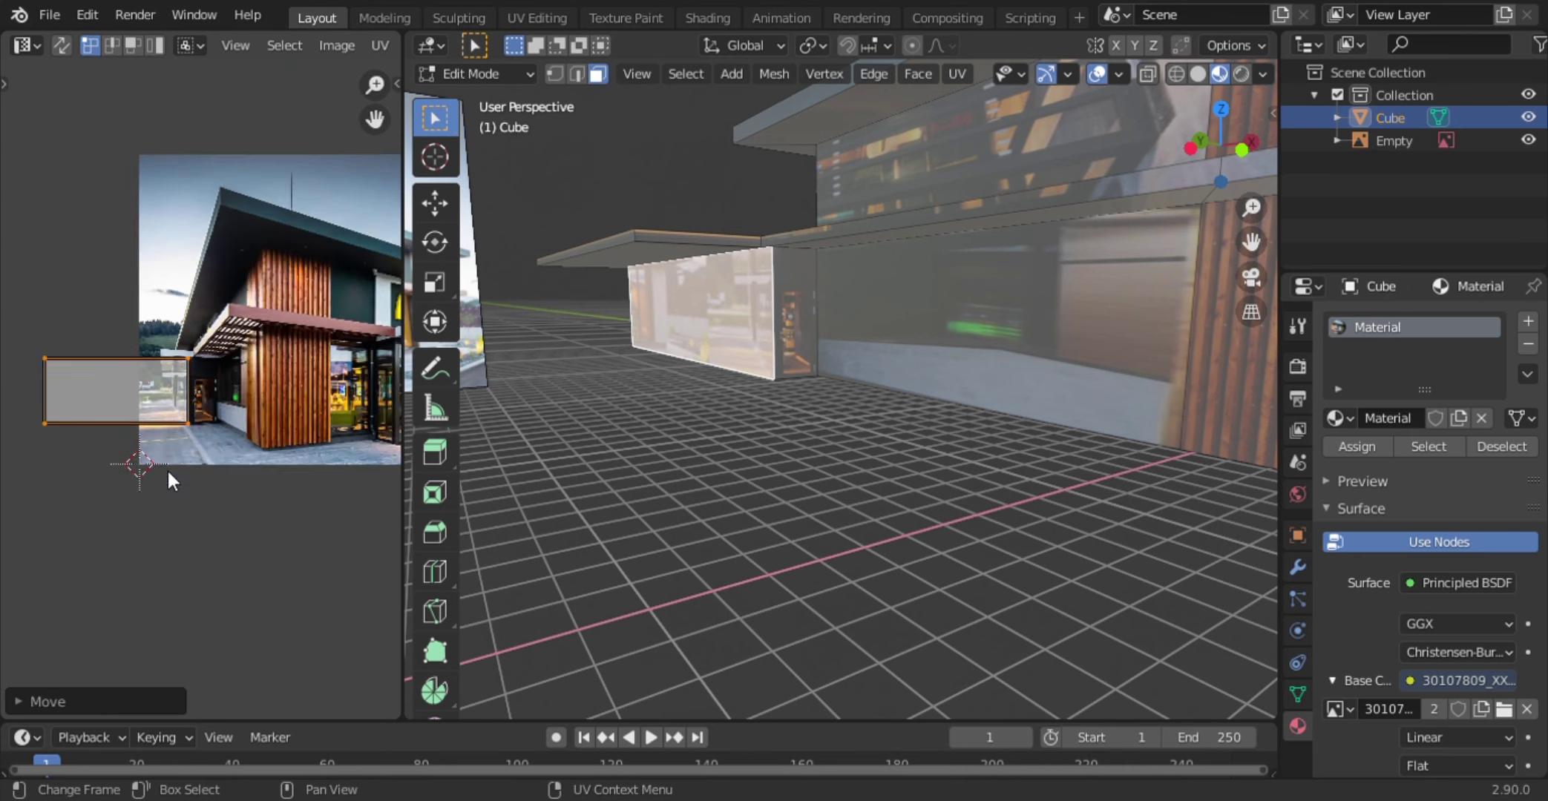
drag(63, 330, 86, 472)
key(g)
key(x)
click(185, 473)
scroll(185, 472, up, 3)
key(s)
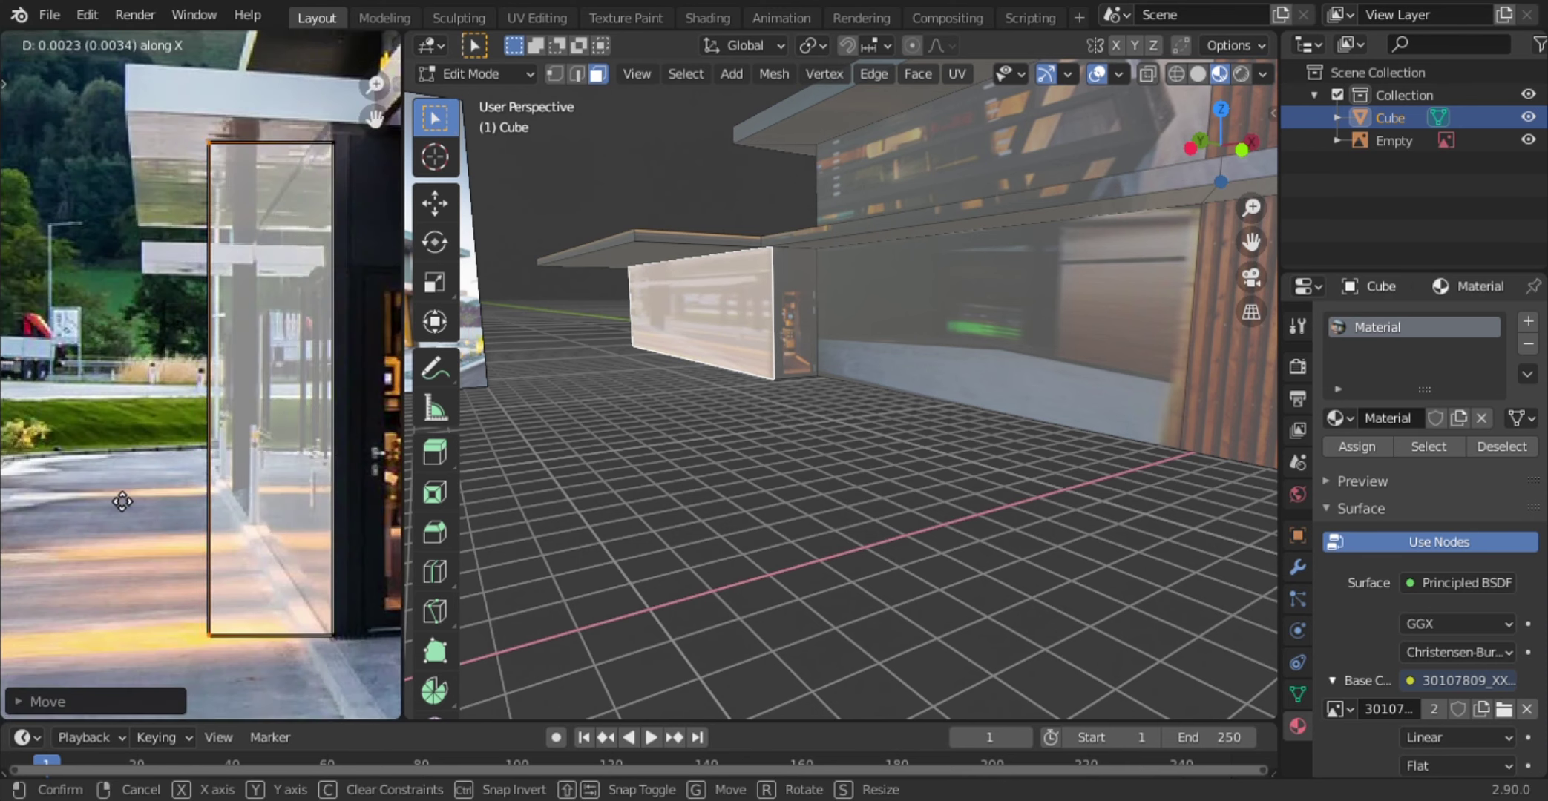
key(x)
key(y)
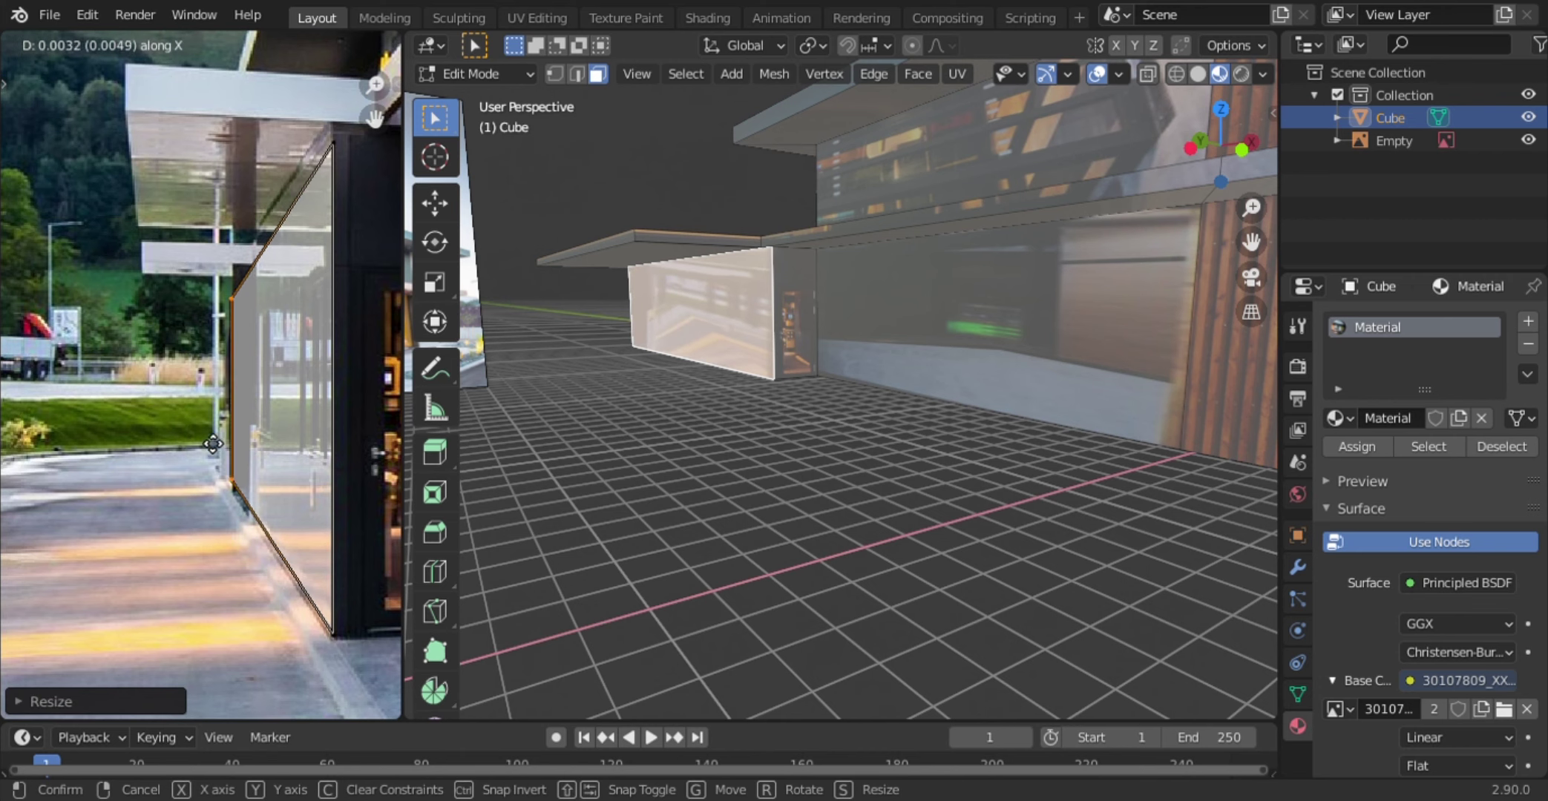
click(204, 443)
click(185, 336)
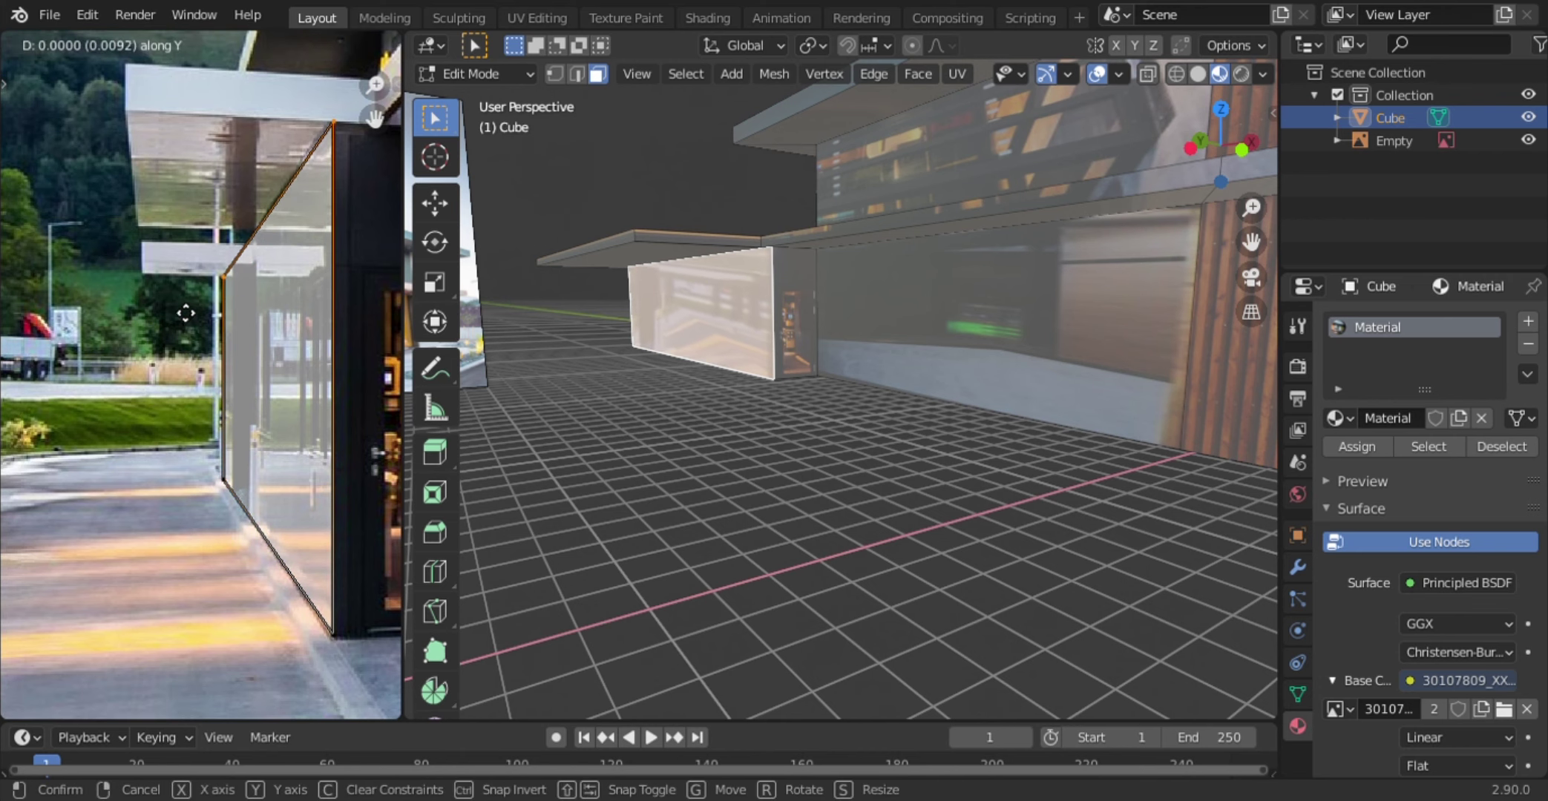
- Zoom out to check the textured wing, cancel a stray move, and save the file
scroll(384, 459, up, 3)
scroll(535, 517, up, 2)
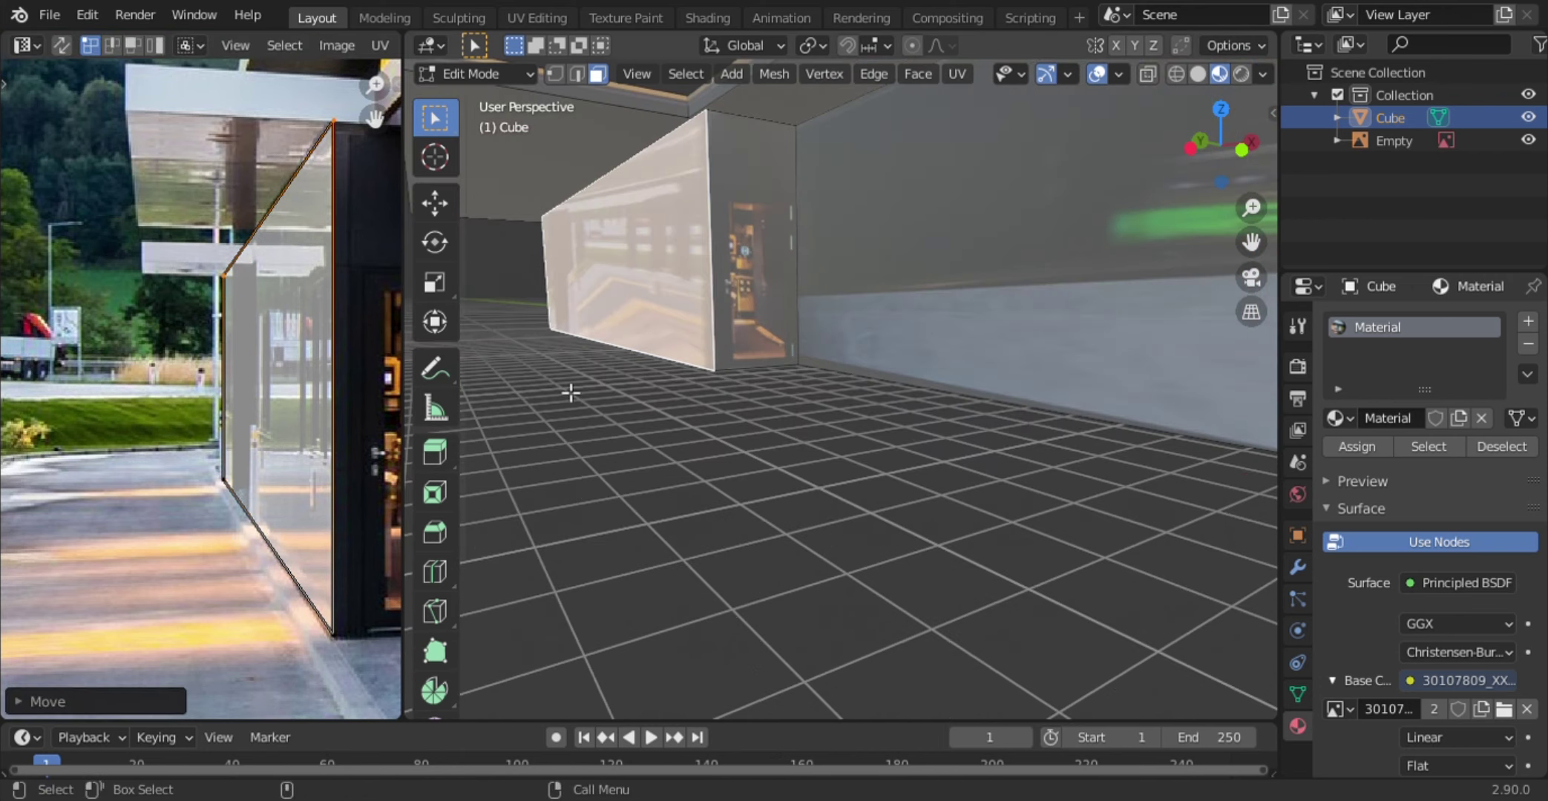
scroll(570, 392, up, 2)
scroll(664, 415, down, 1)
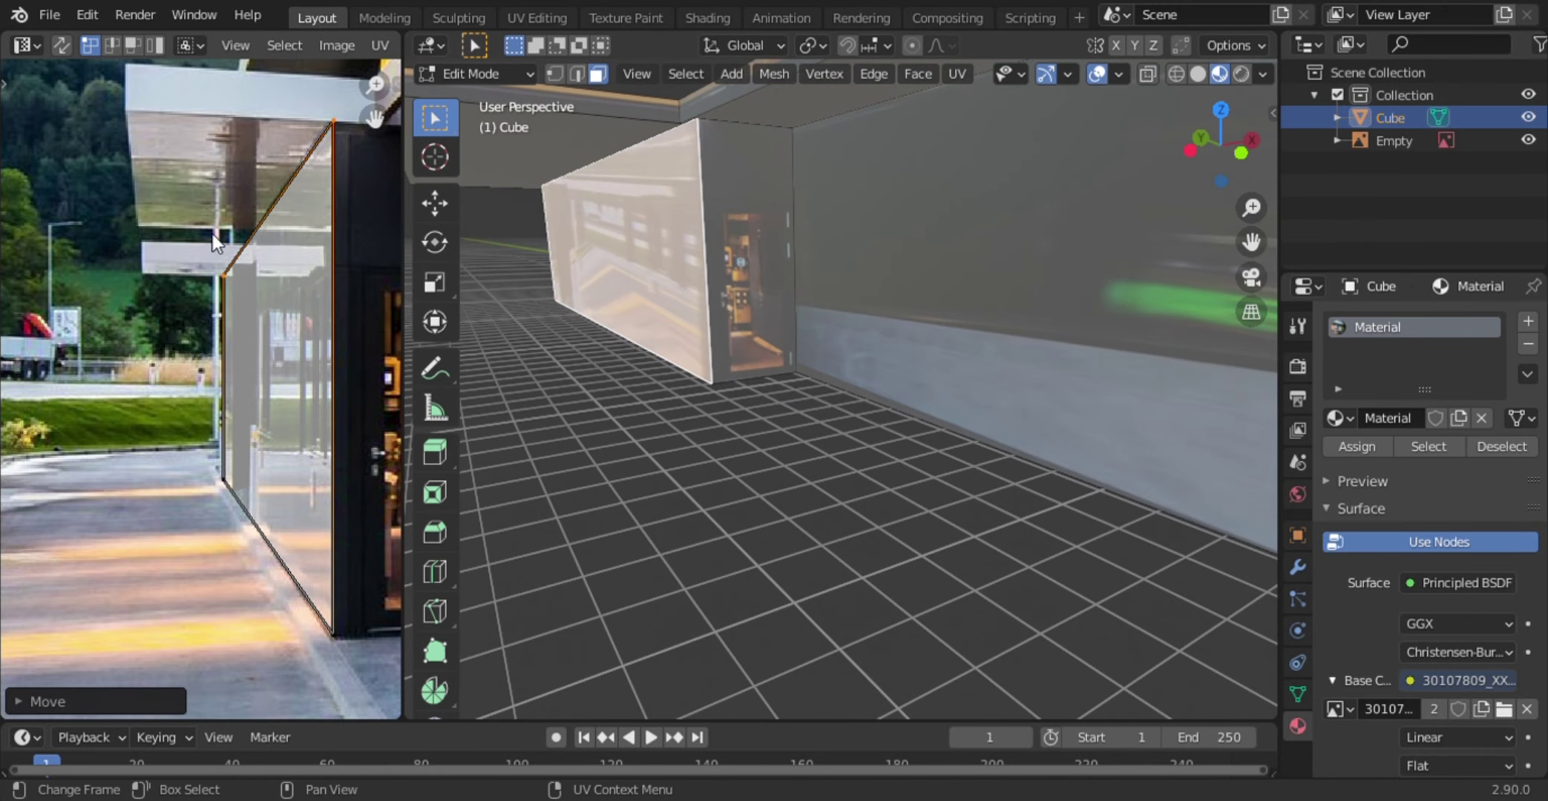
key(g)
key(Escape)
key(ctrl+s)
scroll(601, 366, down, 4)
- Select the thin strip face and unwrap it
click(739, 311)
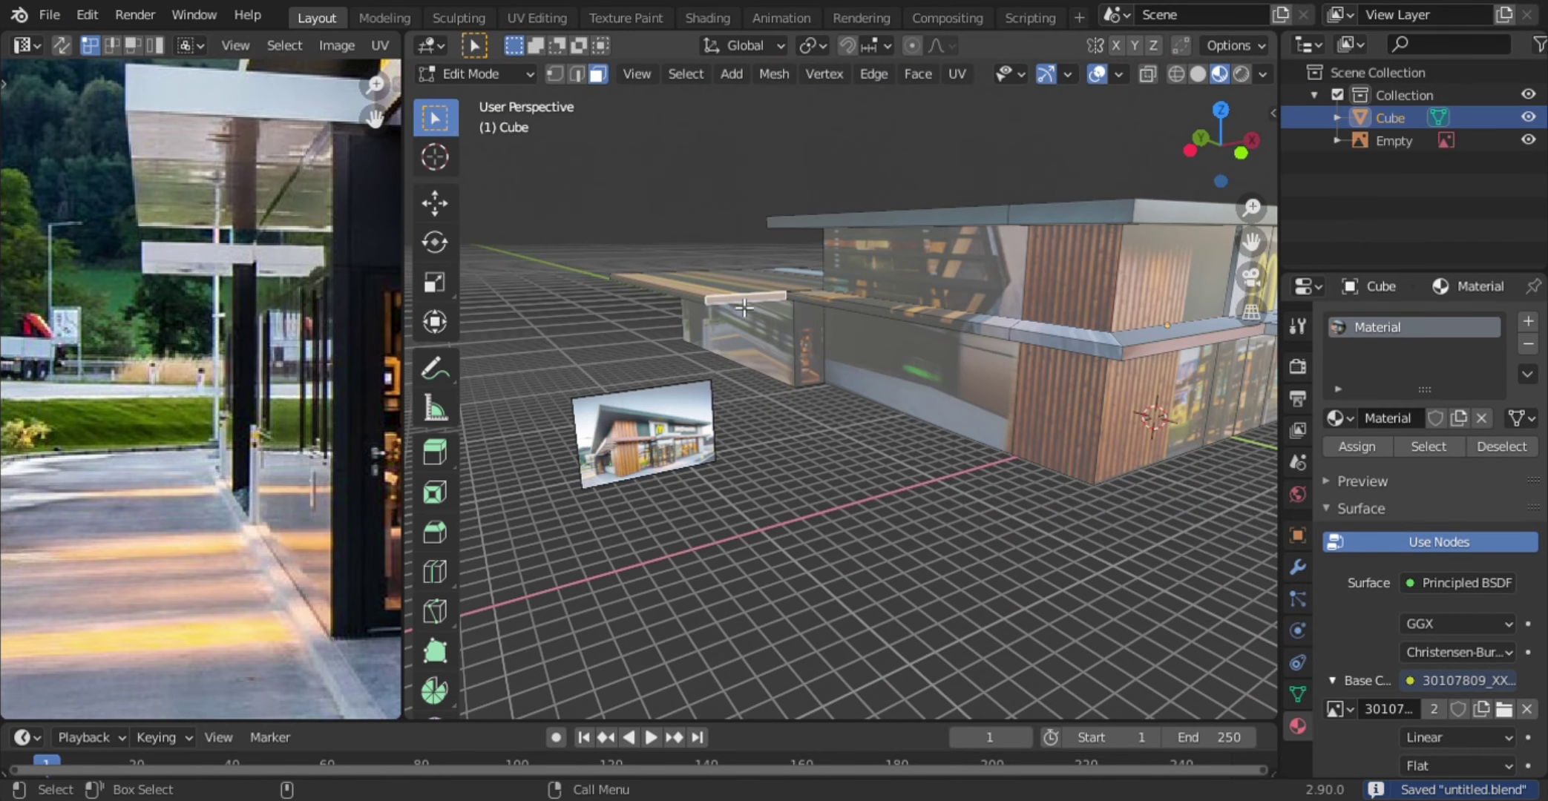
key(u)
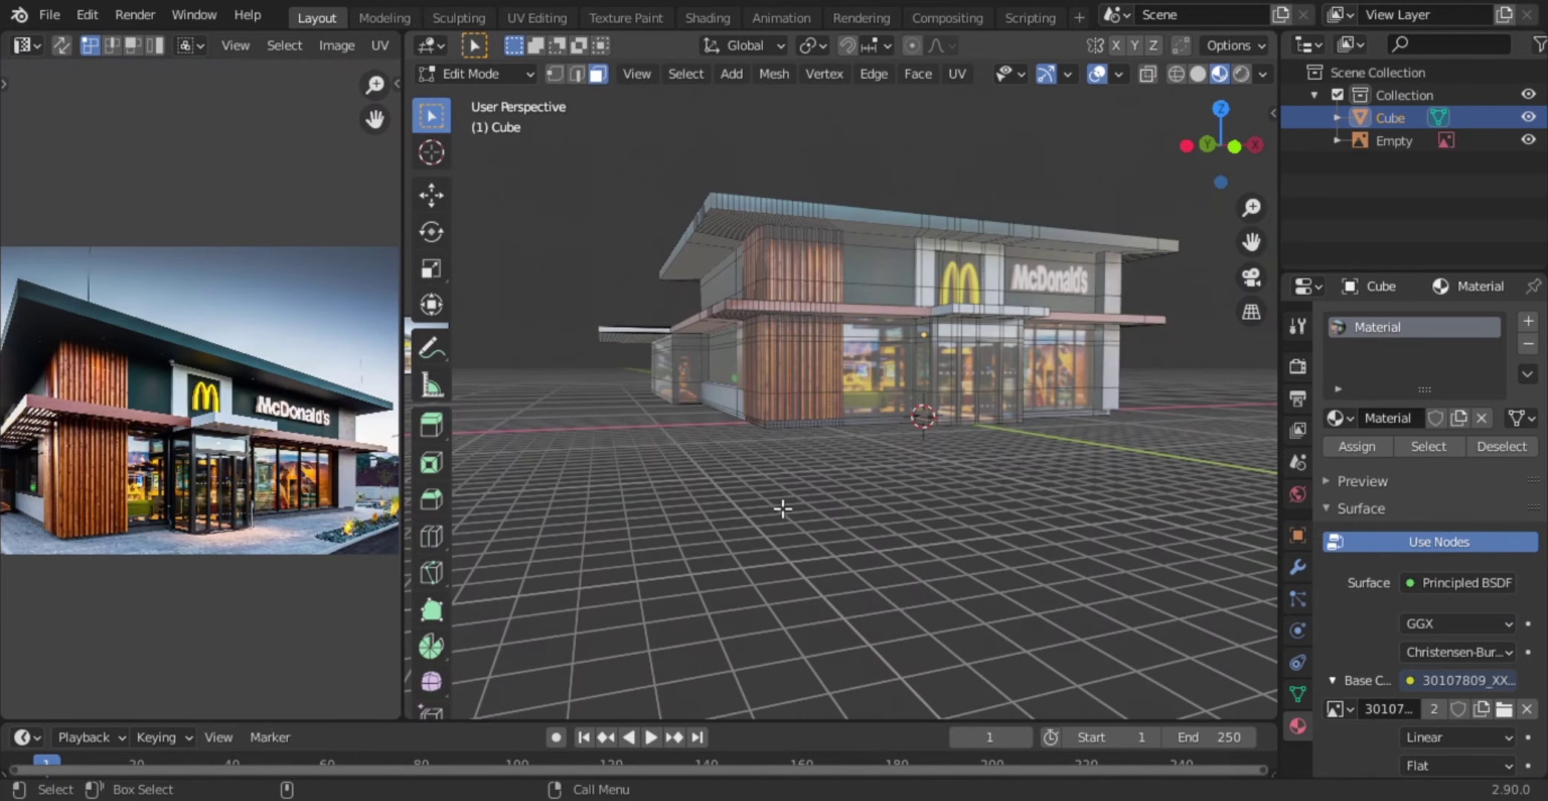
scroll(784, 509, up, 3)
scroll(784, 508, up, 3)
scroll(785, 508, up, 2)
scroll(884, 285, down, 3)
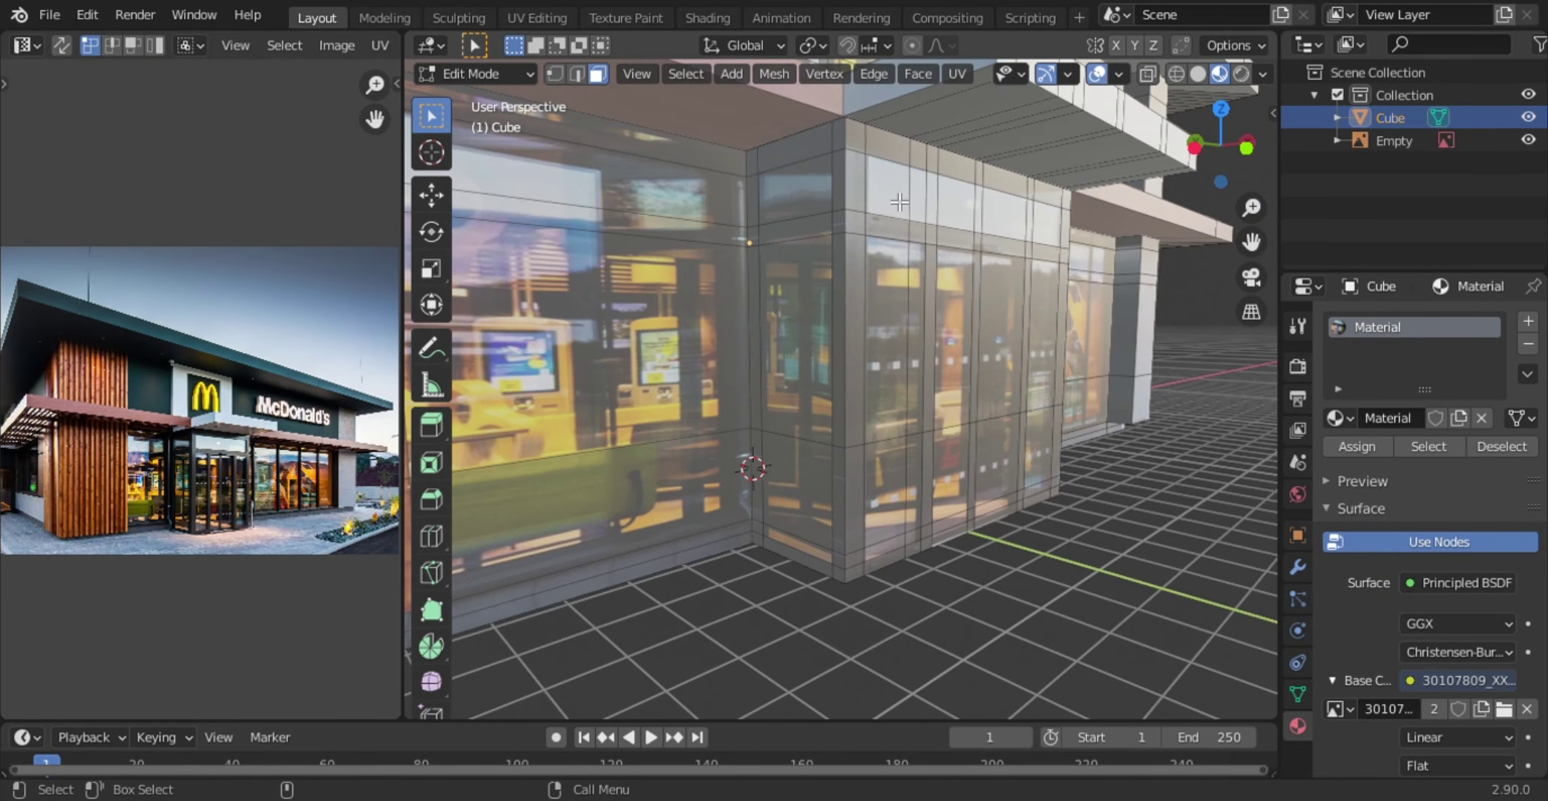
- In front view, select the five door faces of the storefront
key(KP_1)
click(820, 263)
shift+click(623, 379)
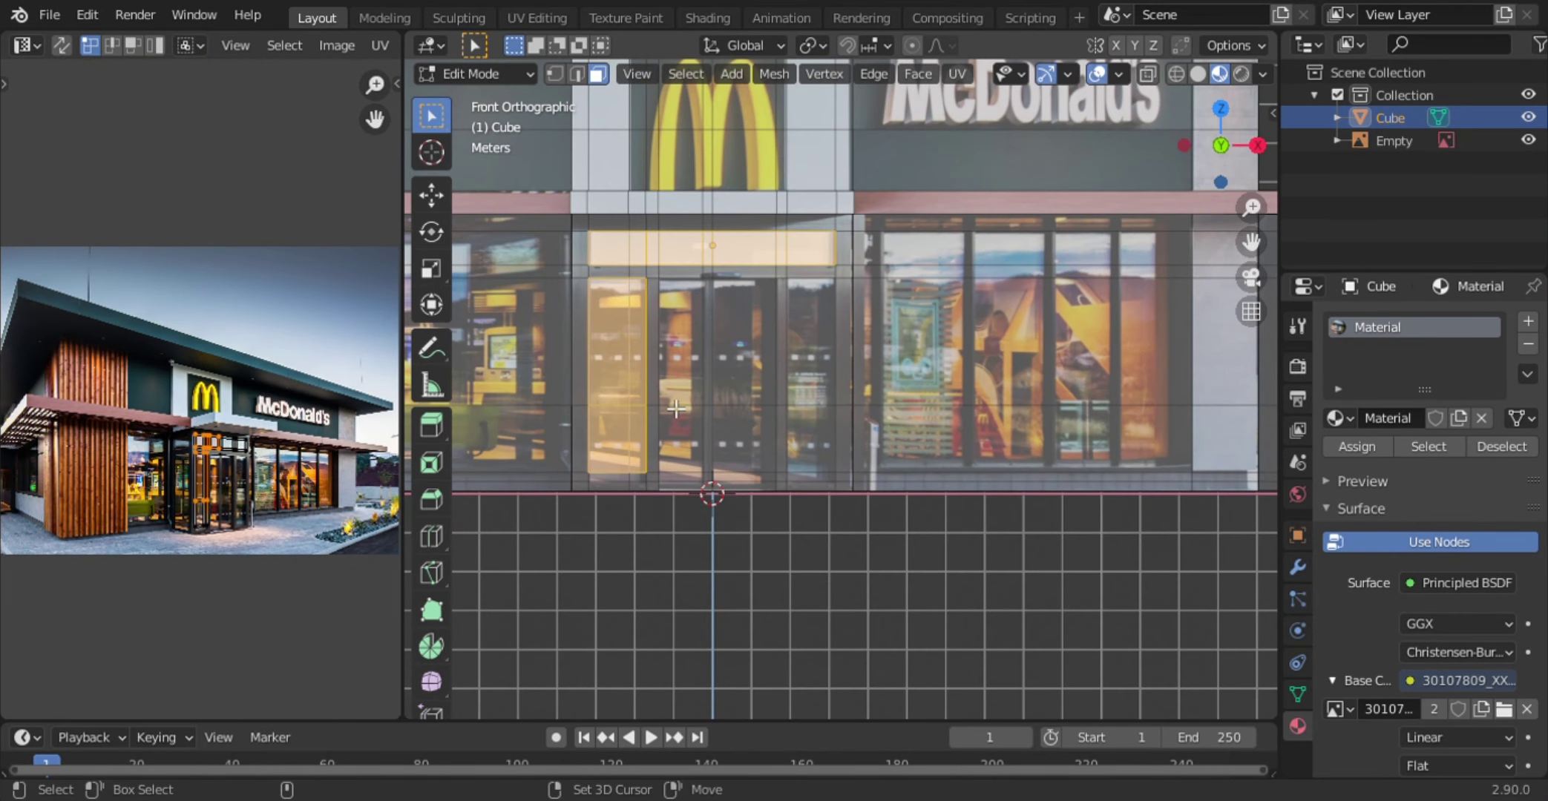
shift+click(679, 379)
shift+click(745, 379)
shift+click(810, 379)
middle_drag(810, 379, 729, 433)
key(KP_1)
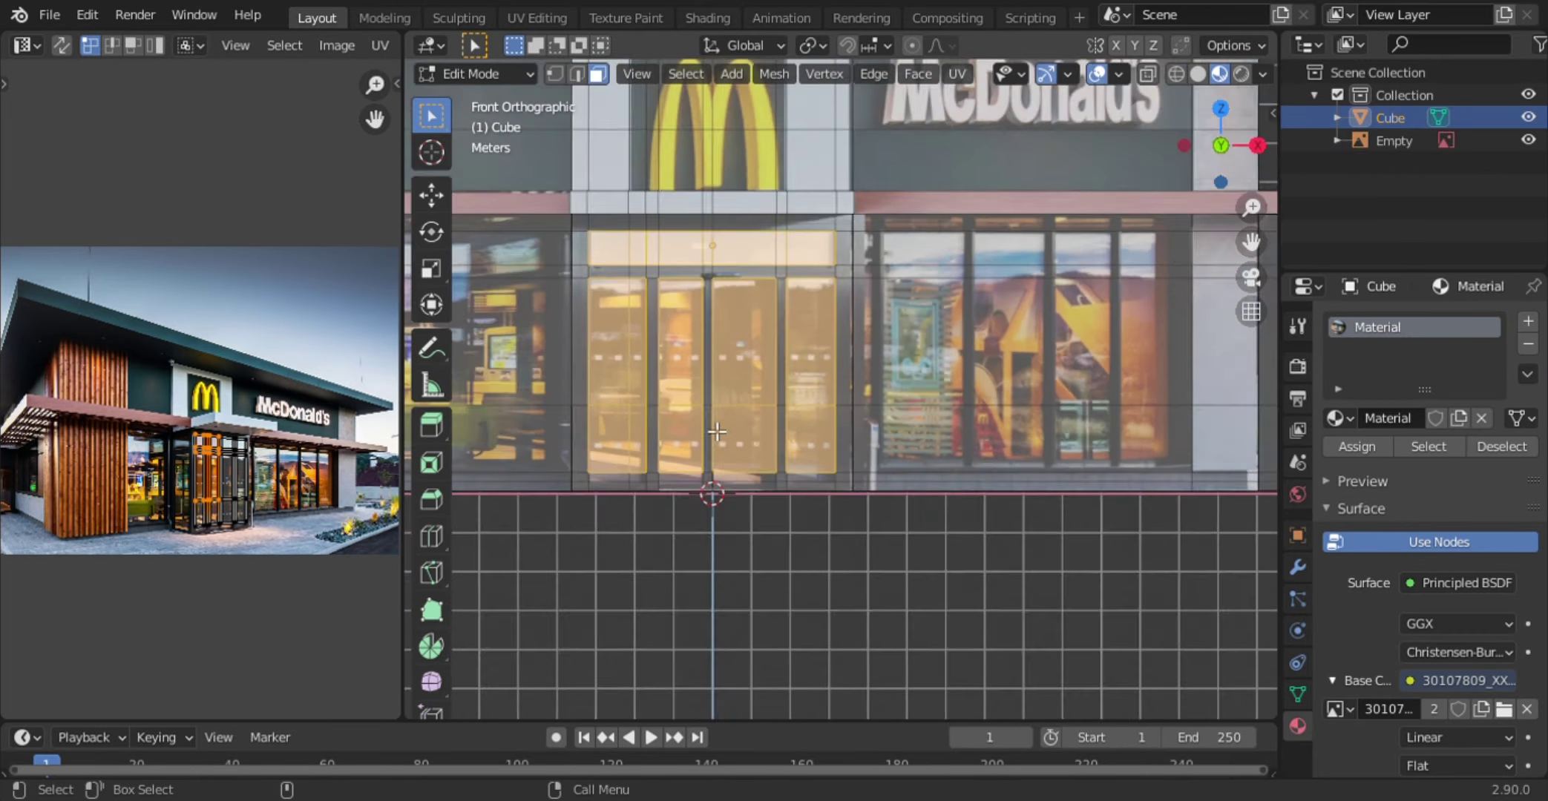
scroll(670, 495, up, 2)
scroll(669, 495, up, 1)
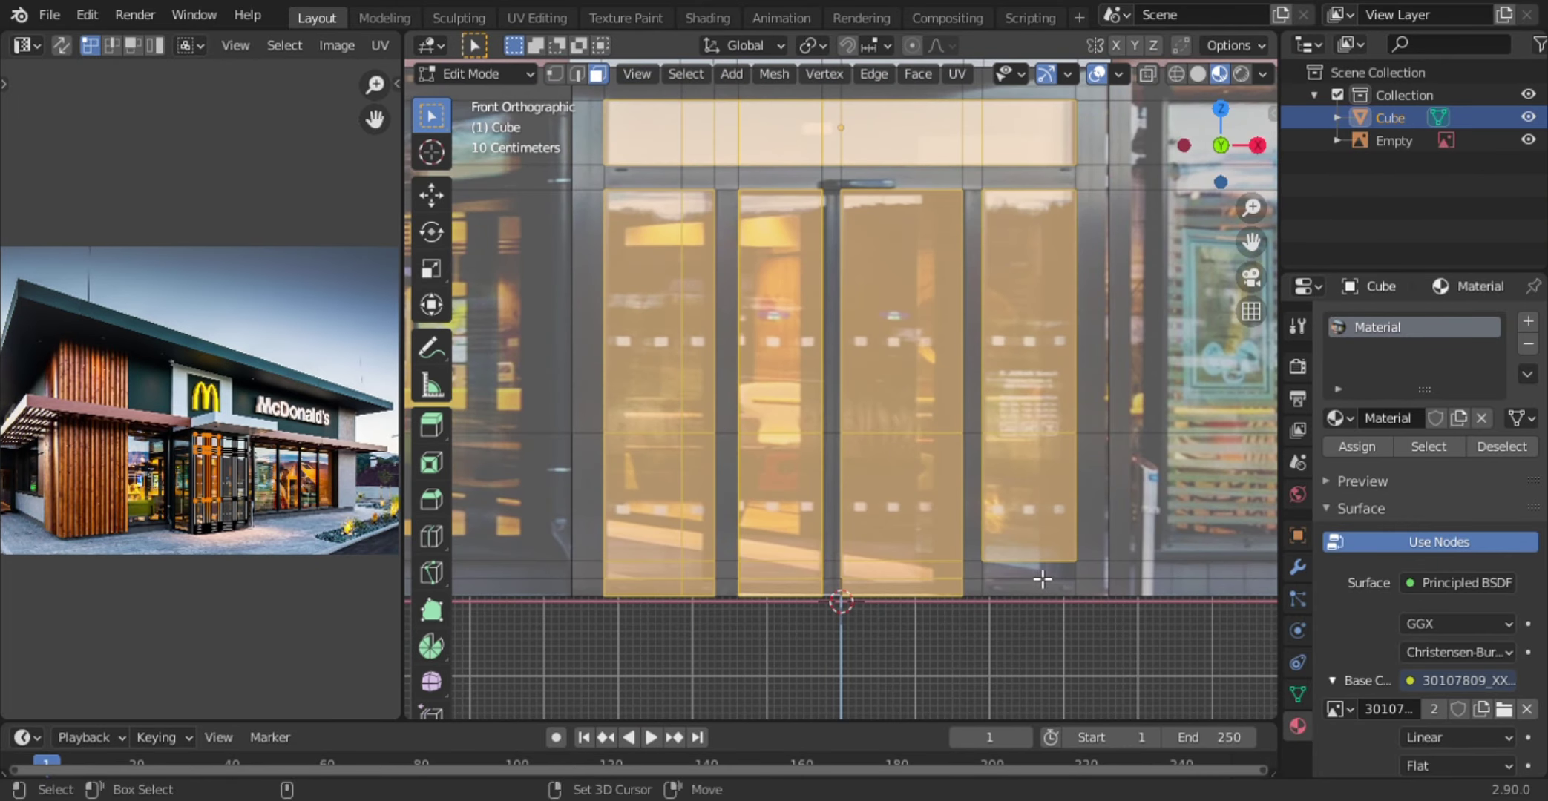
middle_drag(1042, 580, 1022, 638)
- Extrude the door faces inward and extrude the entrance's side strip
key(e)
click(615, 227)
key(b)
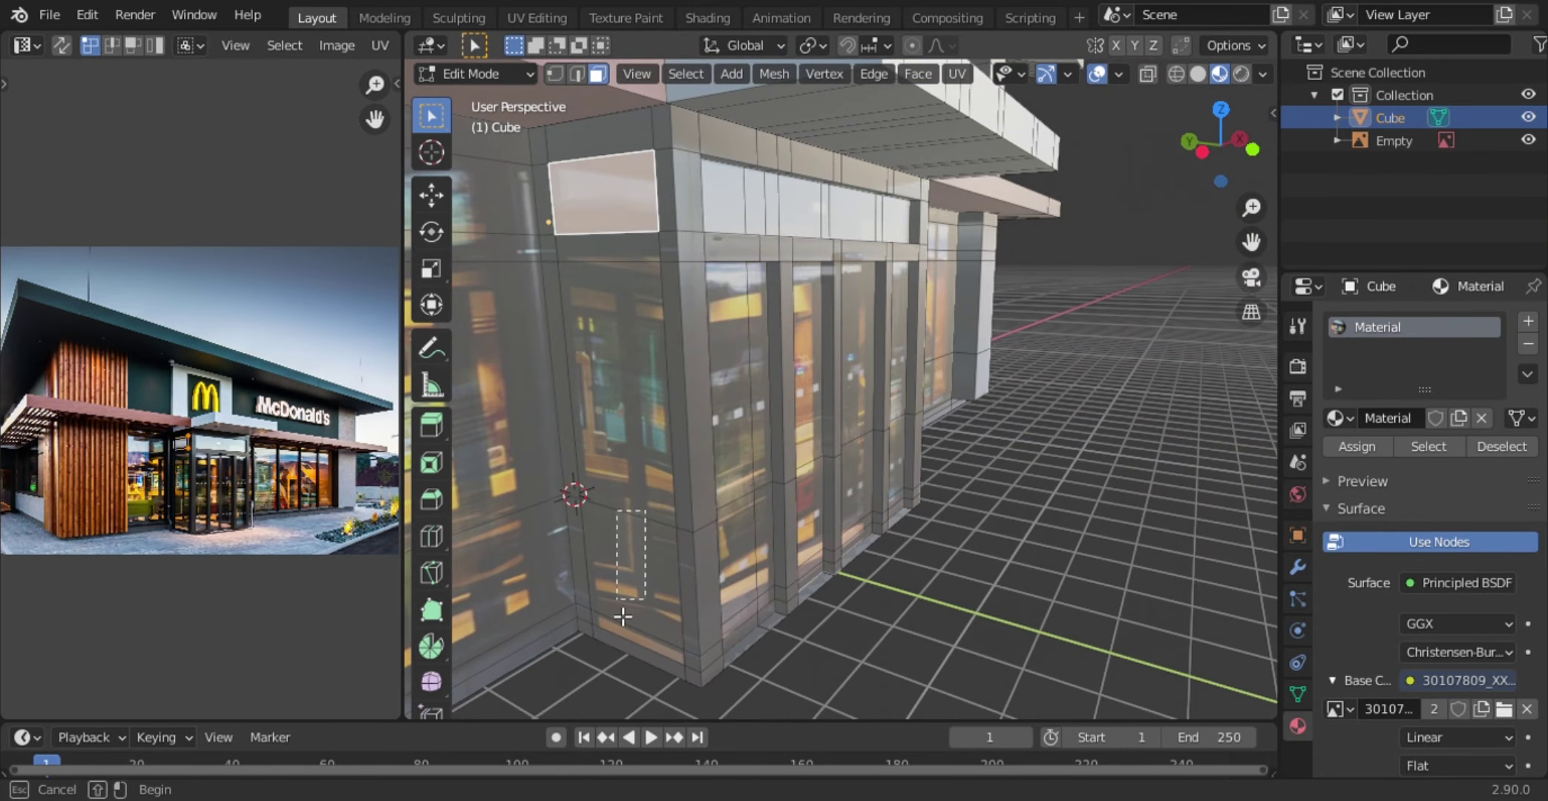
drag(622, 616, 645, 600)
key(e)
click(626, 594)
middle_drag(627, 593, 701, 543)
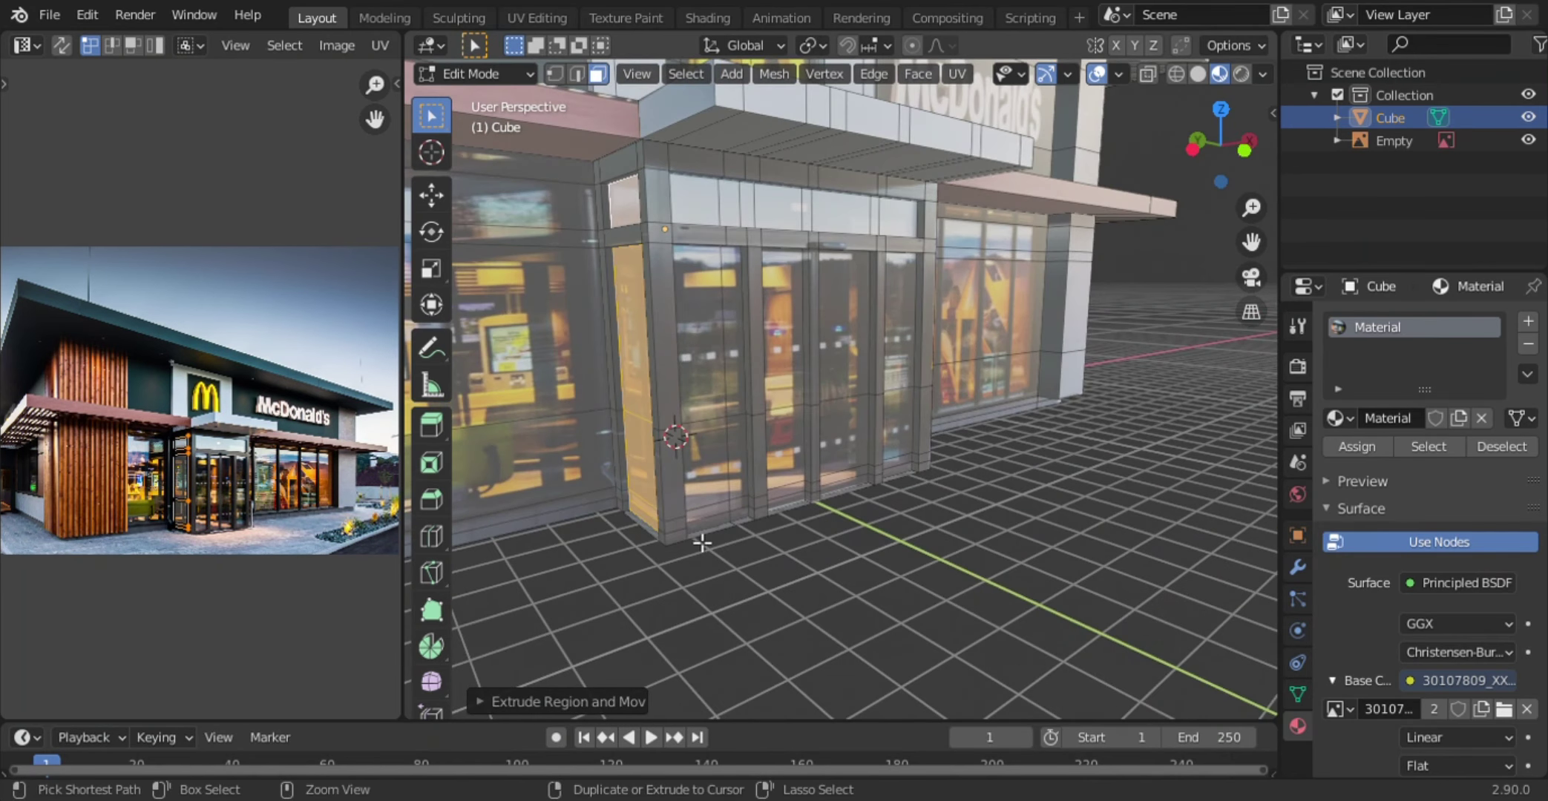
- Save the project and frame the McDonald's sign in Front Orthographic view
click(49, 14)
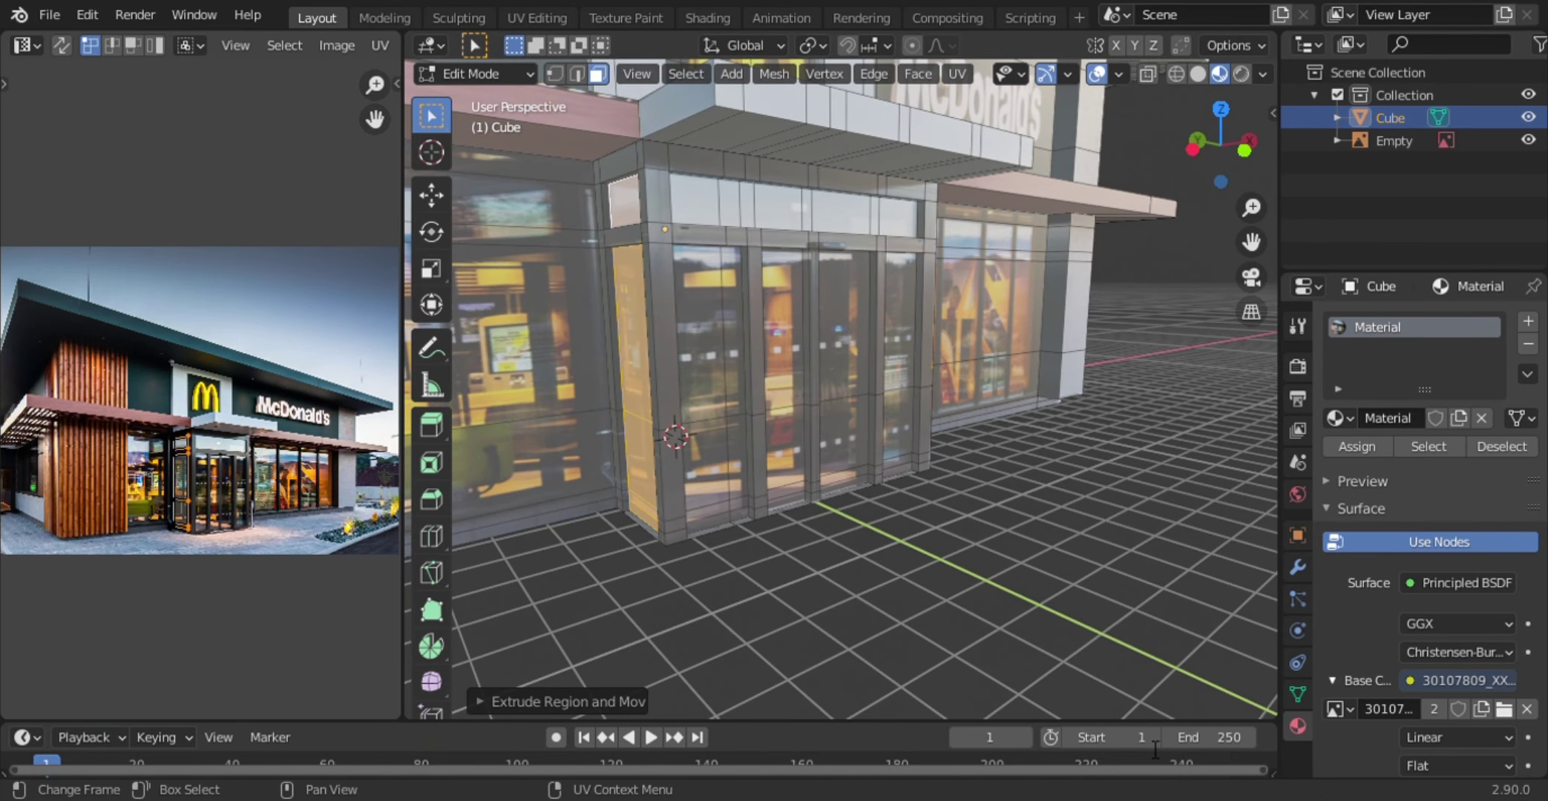
key(ctrl+s)
key(KP_1)
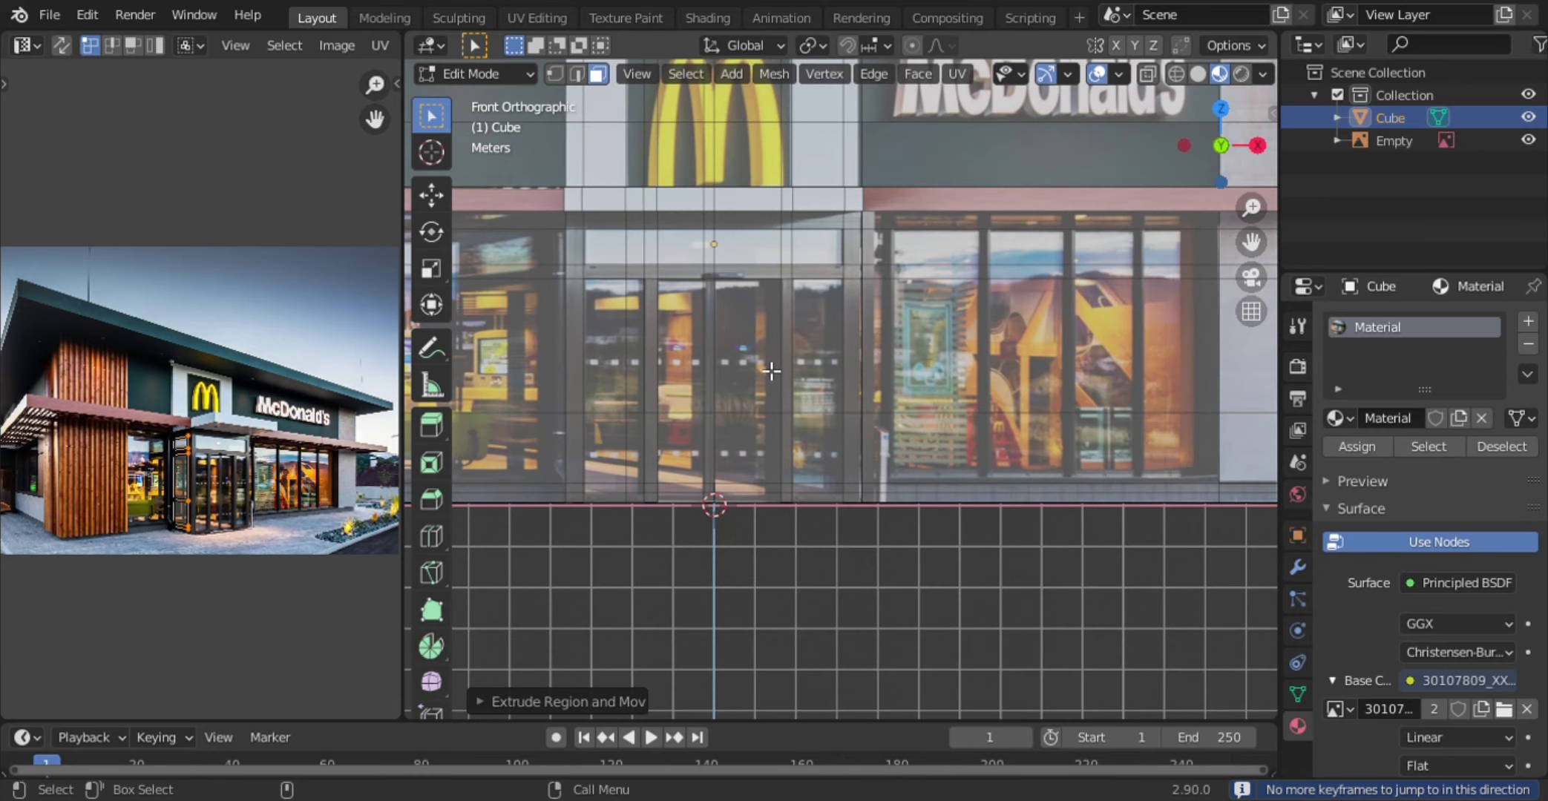
scroll(935, 378, down, 1)
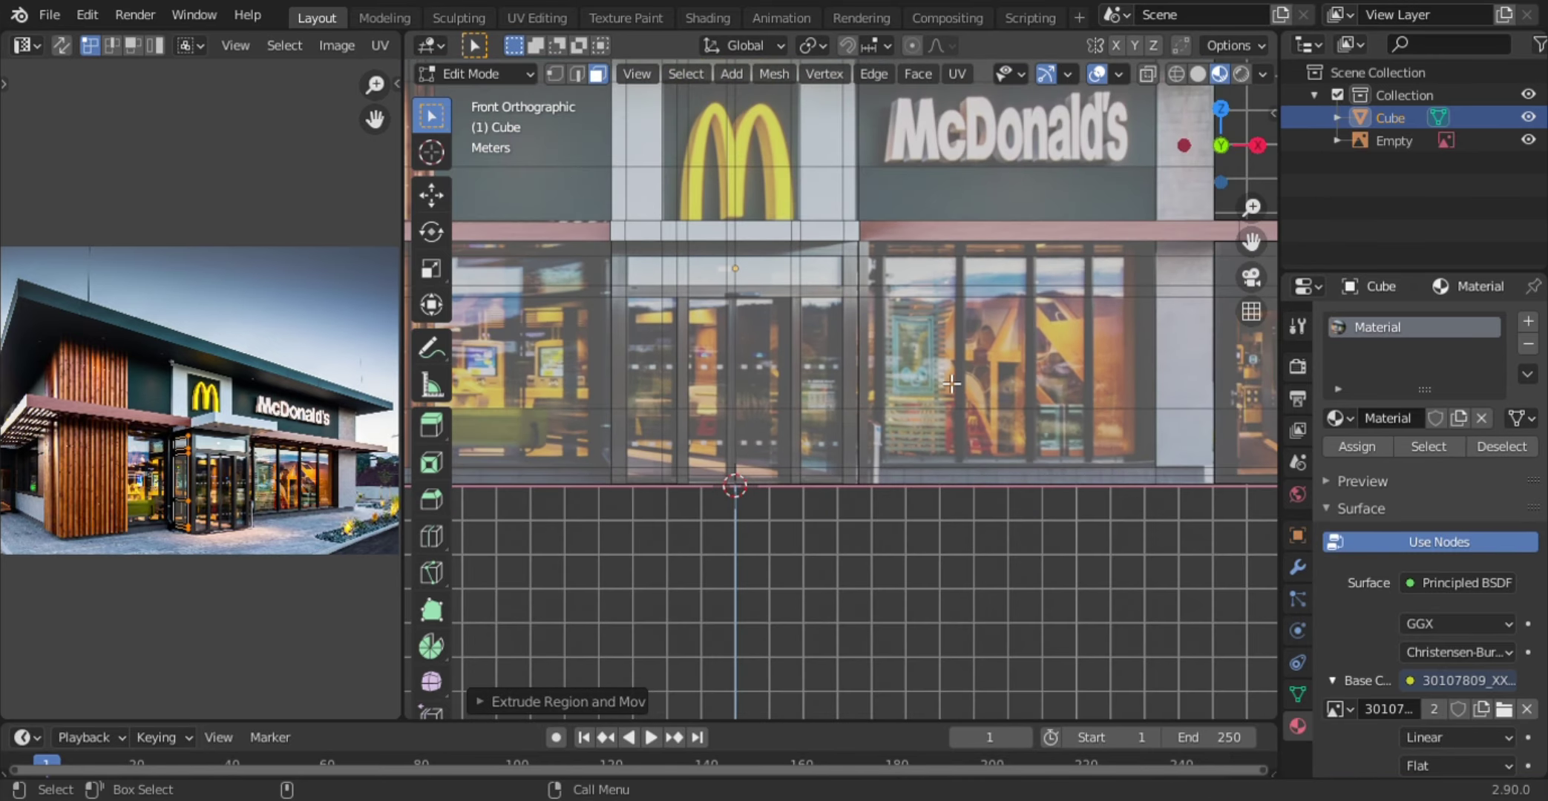
scroll(951, 383, up, 2)
shift+middle_drag(952, 383, 744, 423)
key(k)
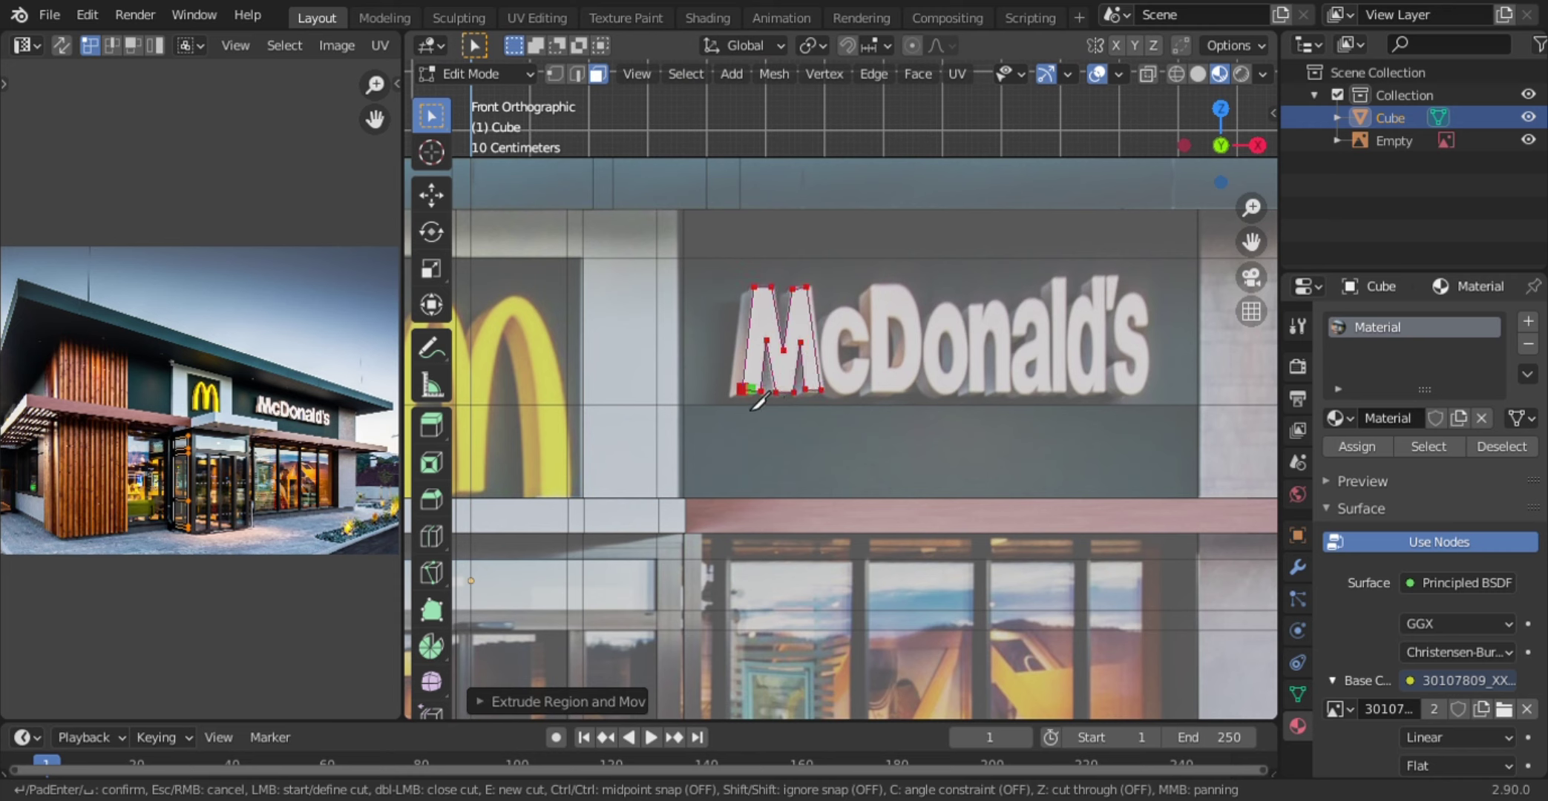
- Knife-cut the outline of the letter c after two cancelled attempts
scroll(756, 428, up, 3)
scroll(694, 361, up, 1)
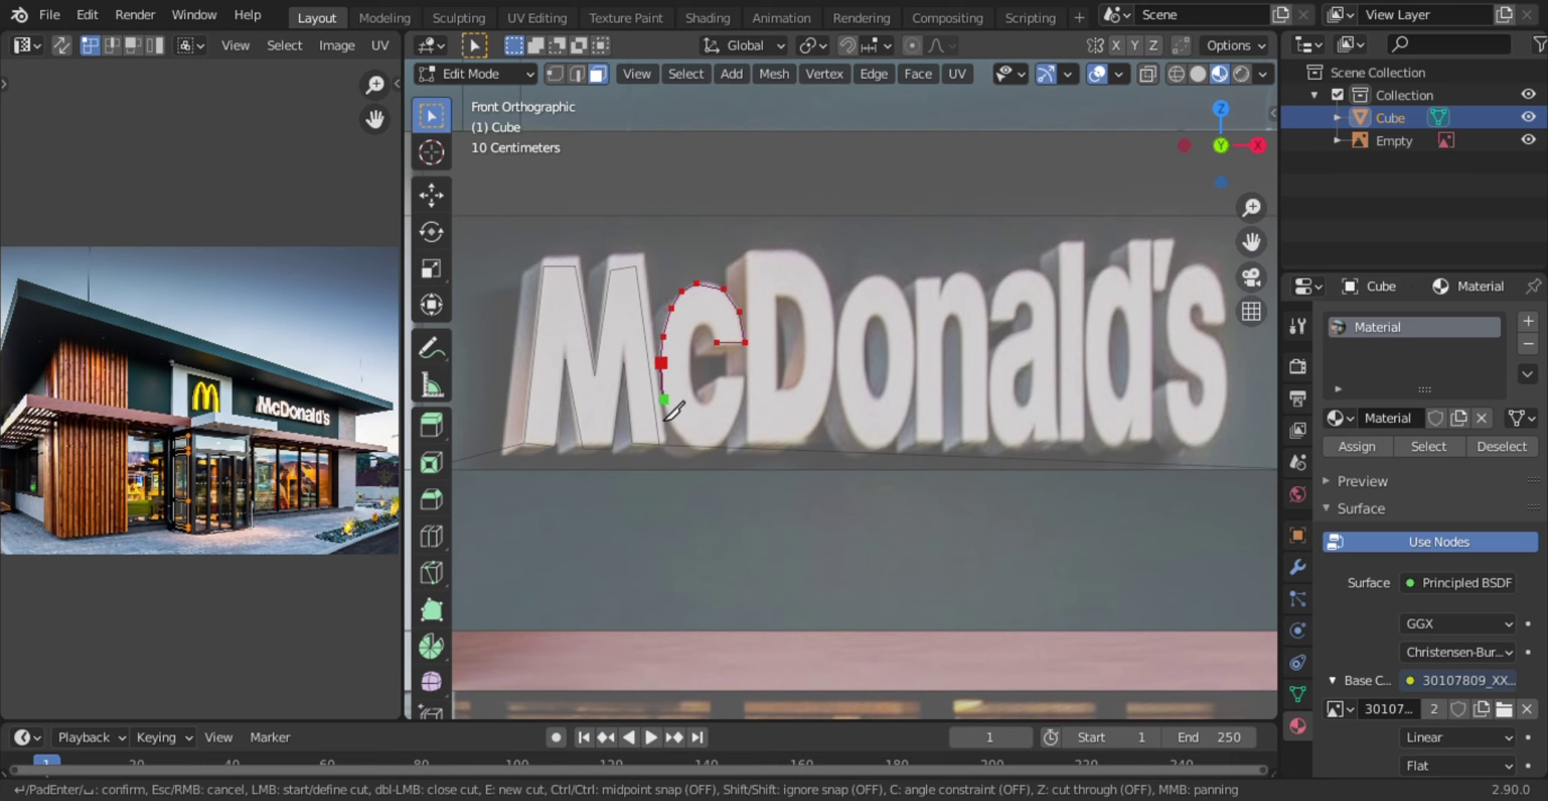
key(Escape)
key(k)
click(657, 362)
key(Escape)
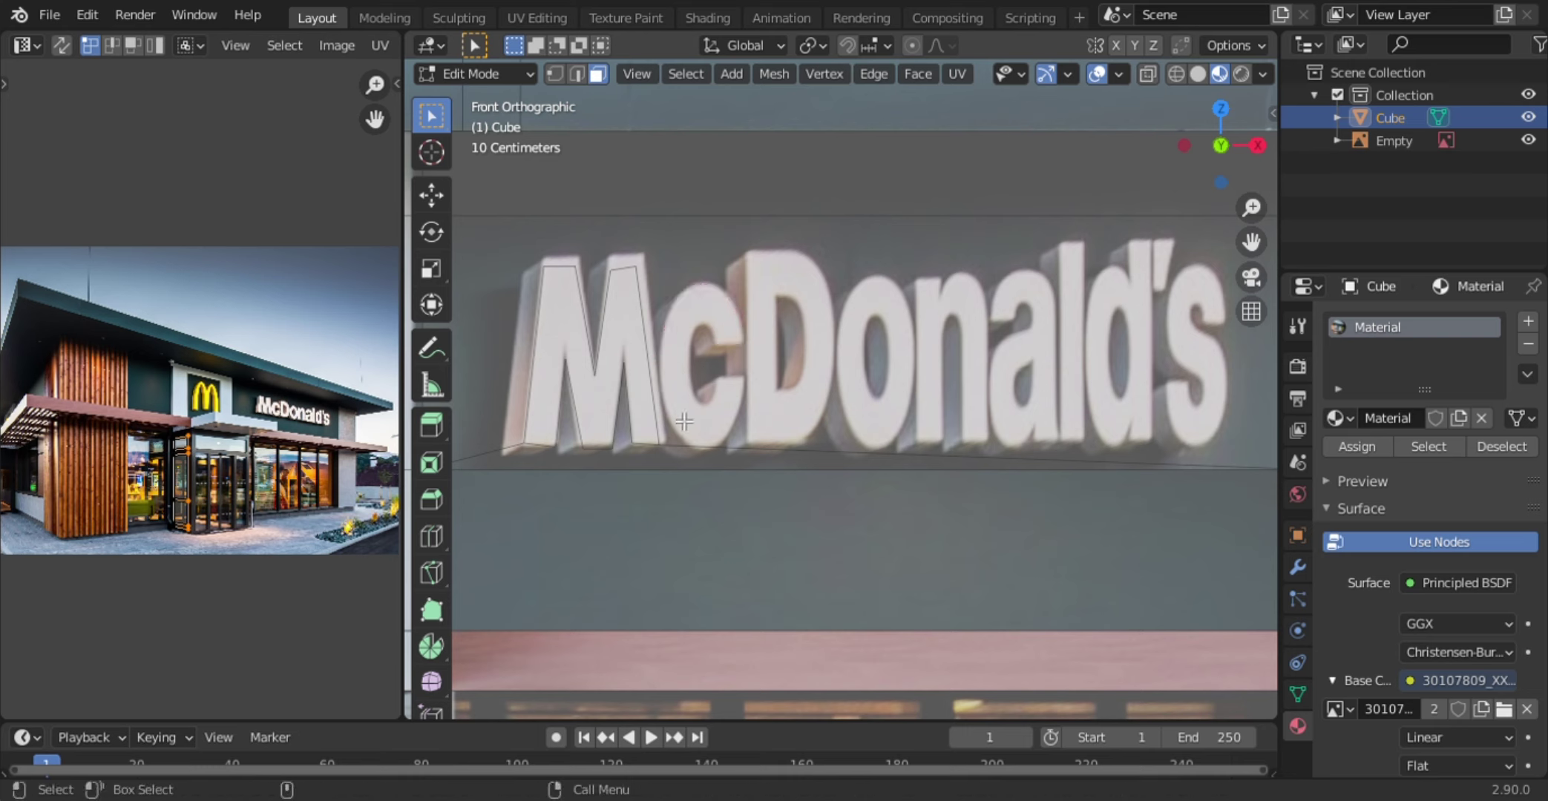
key(k)
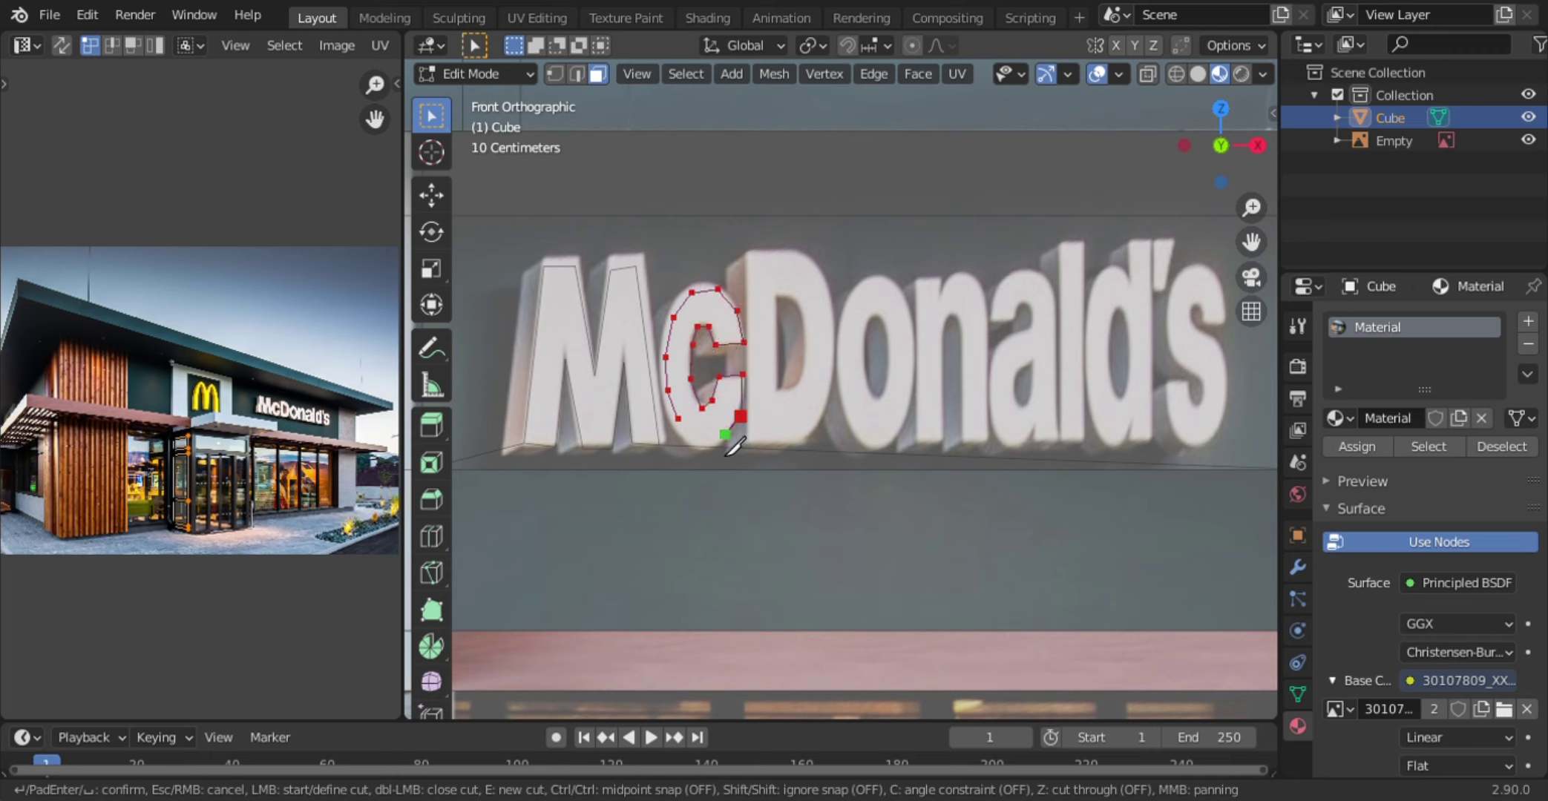
key(Return)
- Trace knife cuts down the D's right side, redoing misplaced cuts
key(k)
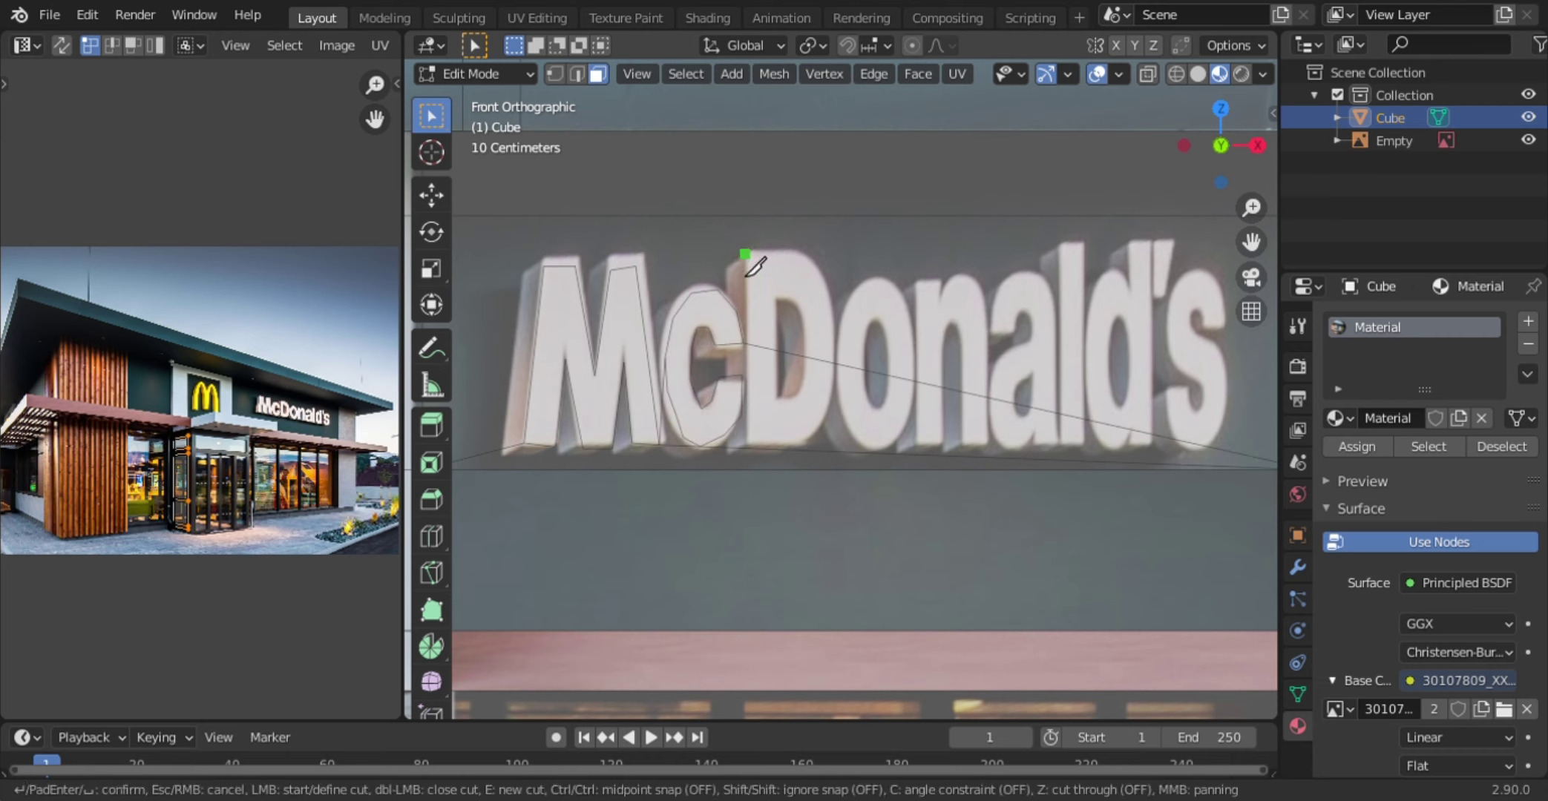
click(745, 255)
click(748, 448)
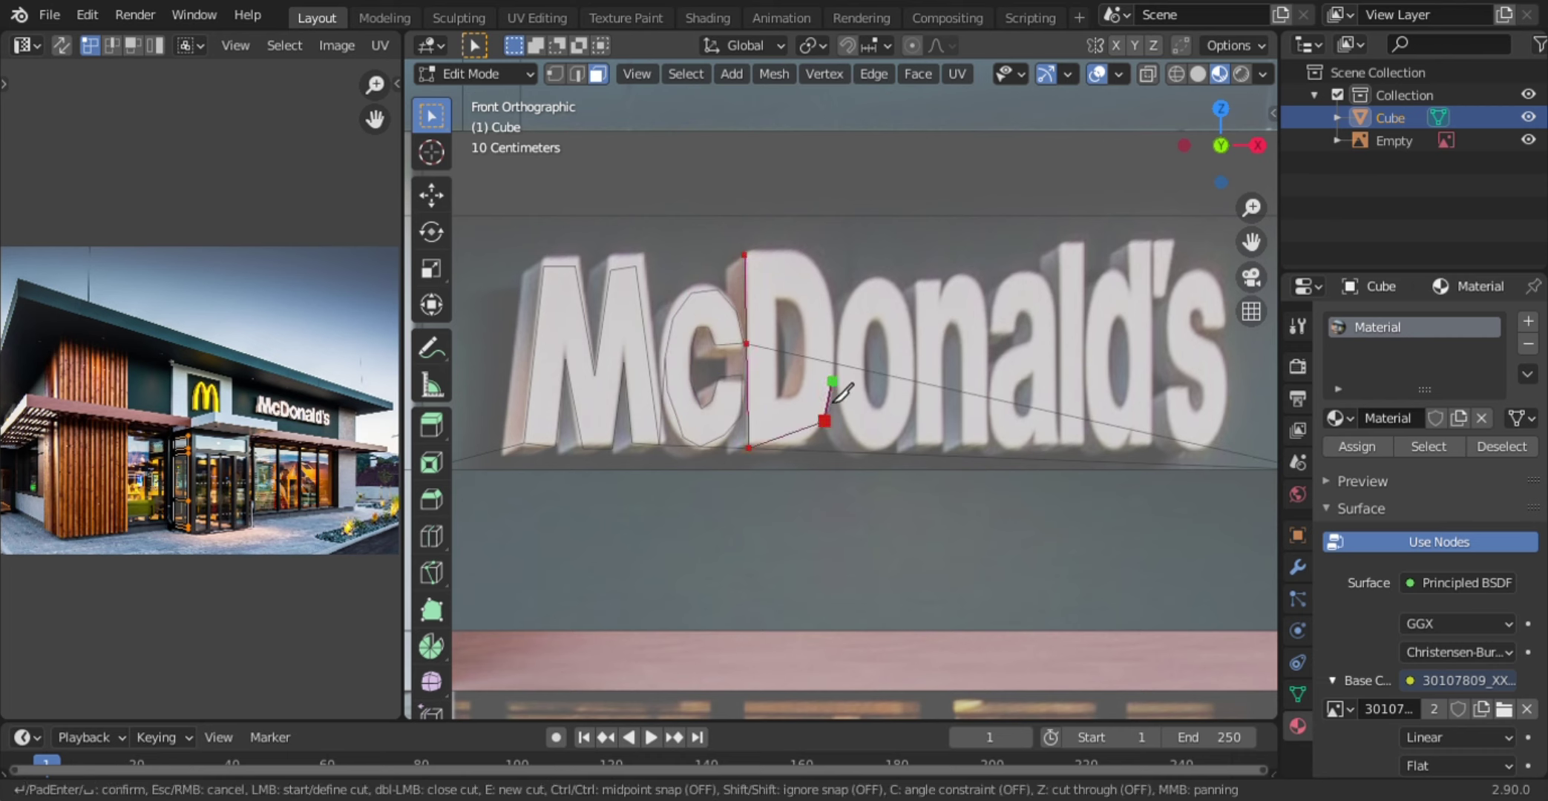
key(Return)
key(k)
click(799, 453)
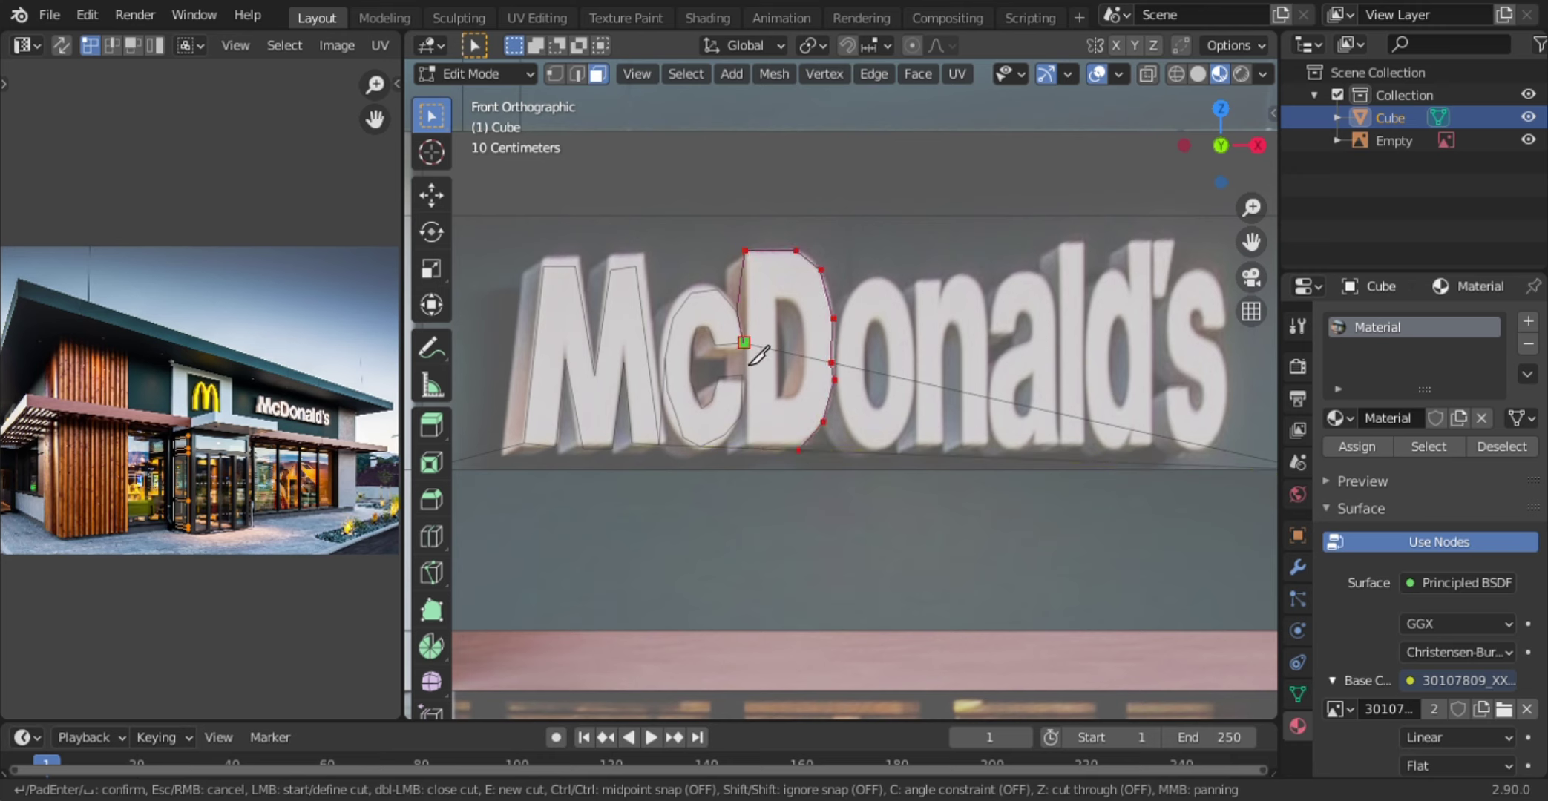
key(Return)
key(k)
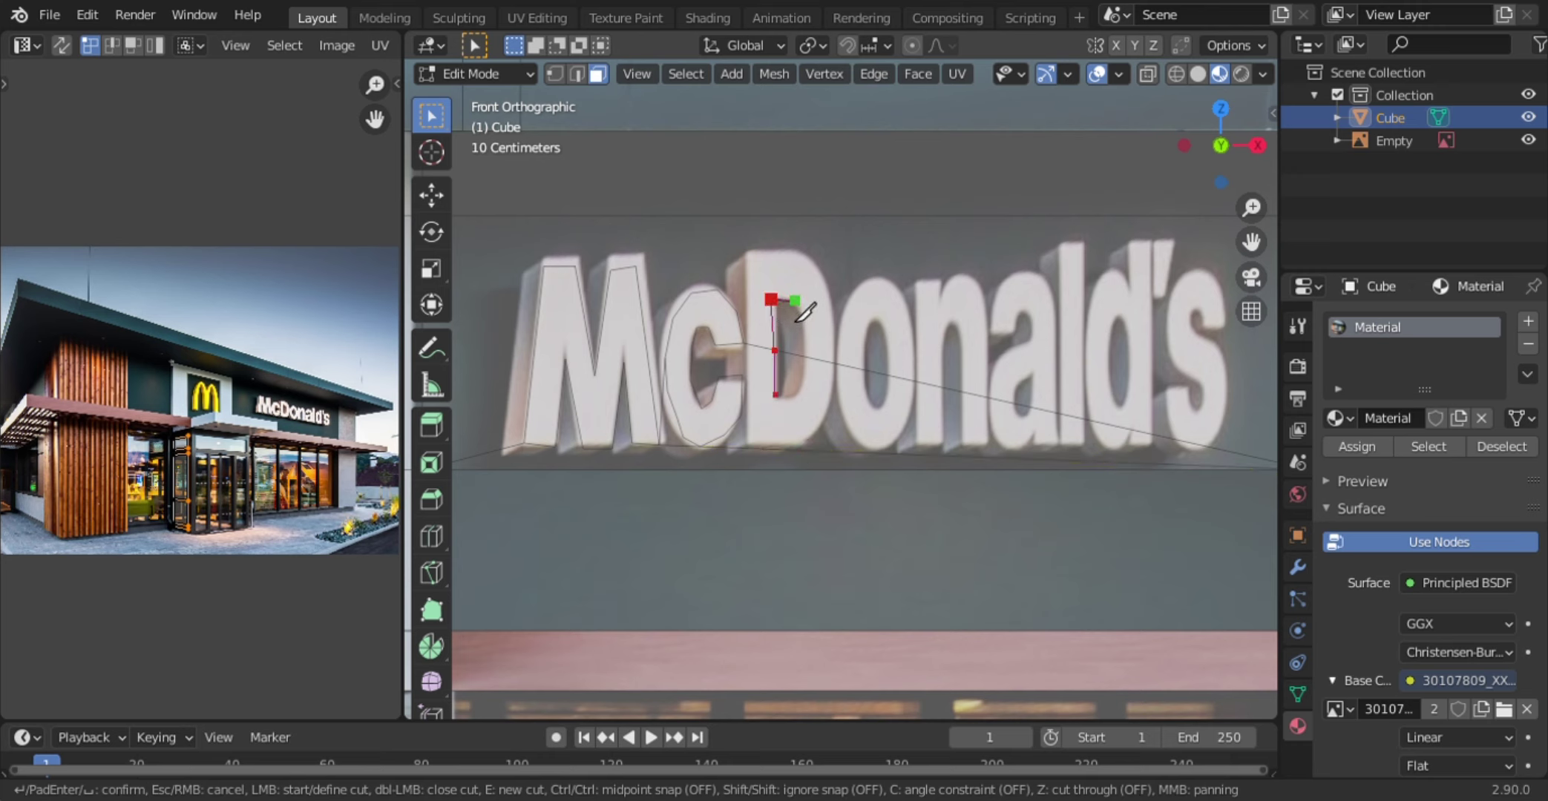
click(794, 300)
click(803, 329)
click(803, 382)
key(Return)
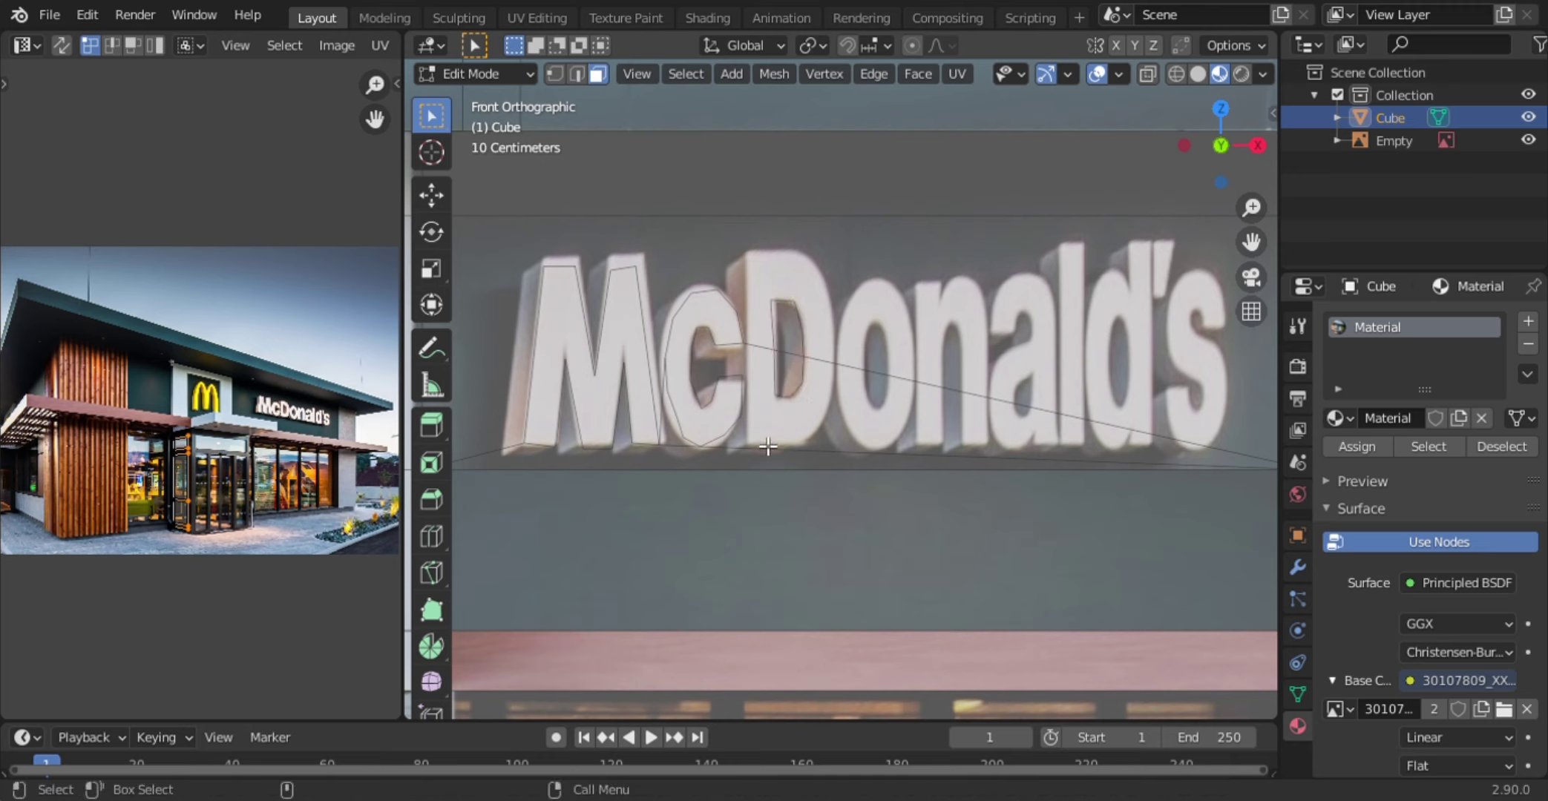
- Cut along the D's left edge and begin the inner letter-opening cut
key(k)
click(752, 449)
click(751, 251)
key(Return)
key(k)
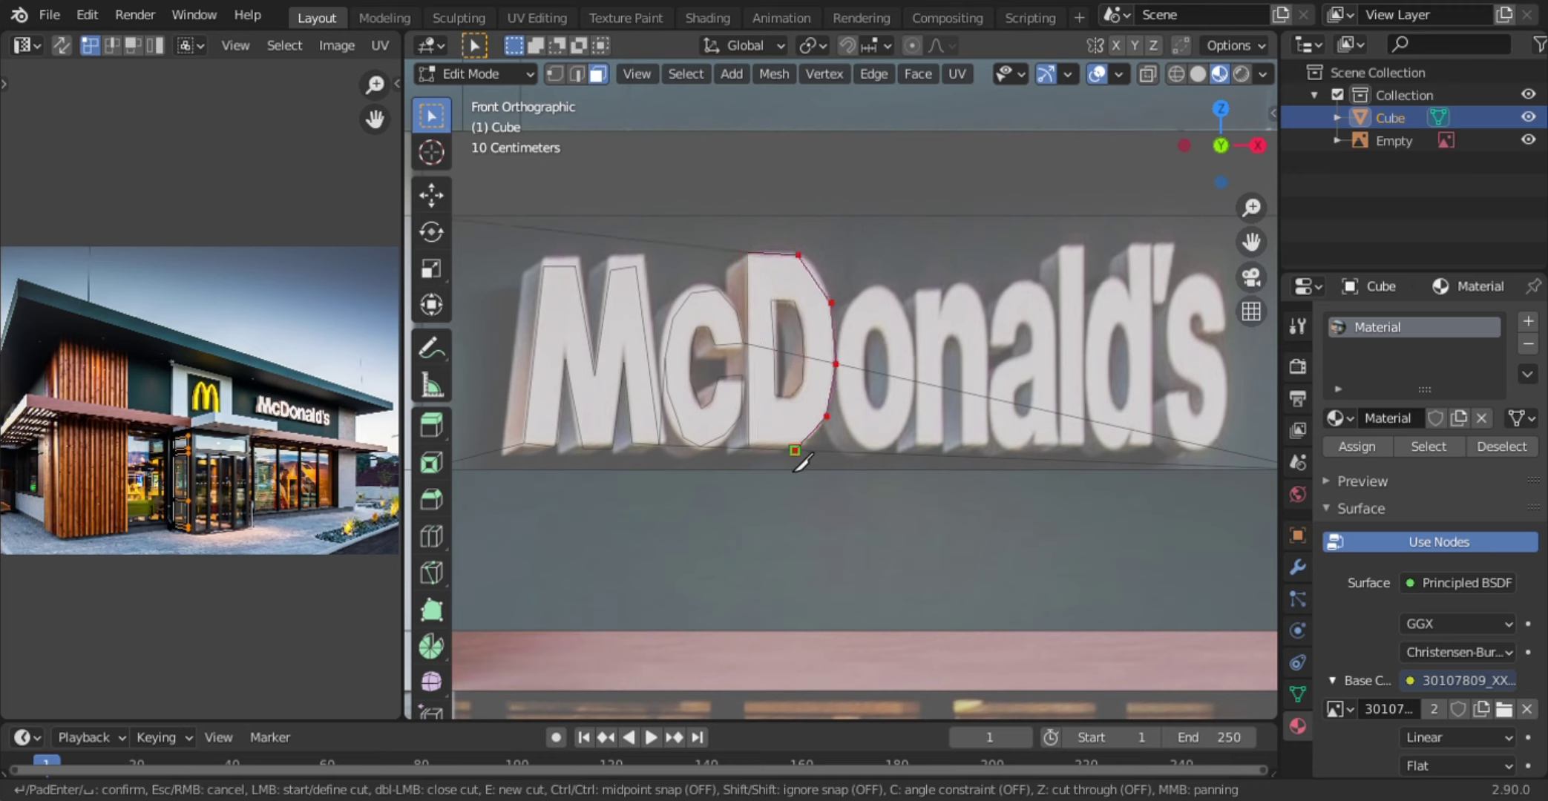
key(Return)
key(k)
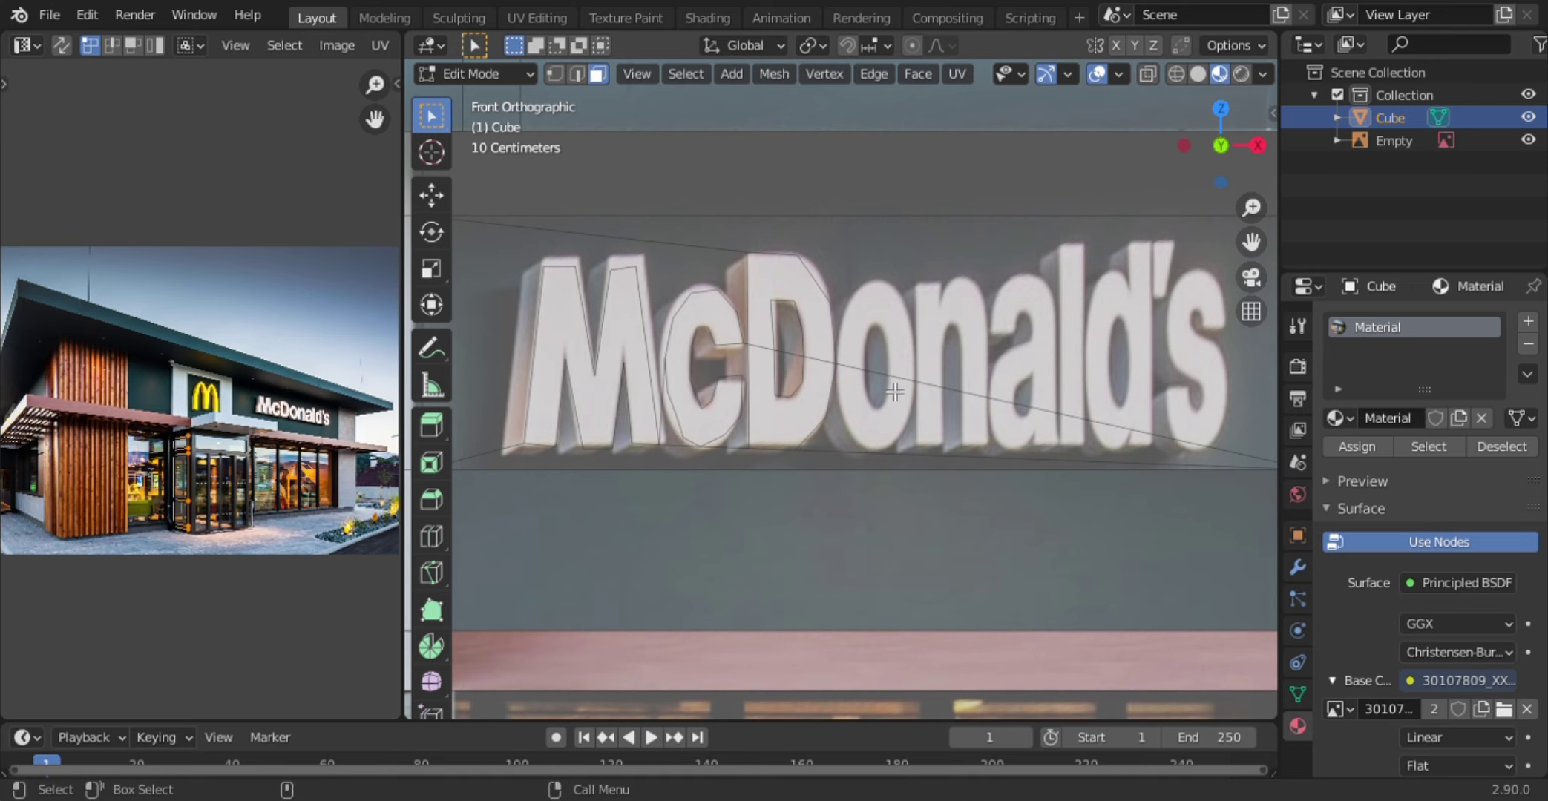
click(886, 353)
scroll(887, 352, up, 2)
middle_drag(886, 353, 584, 397)
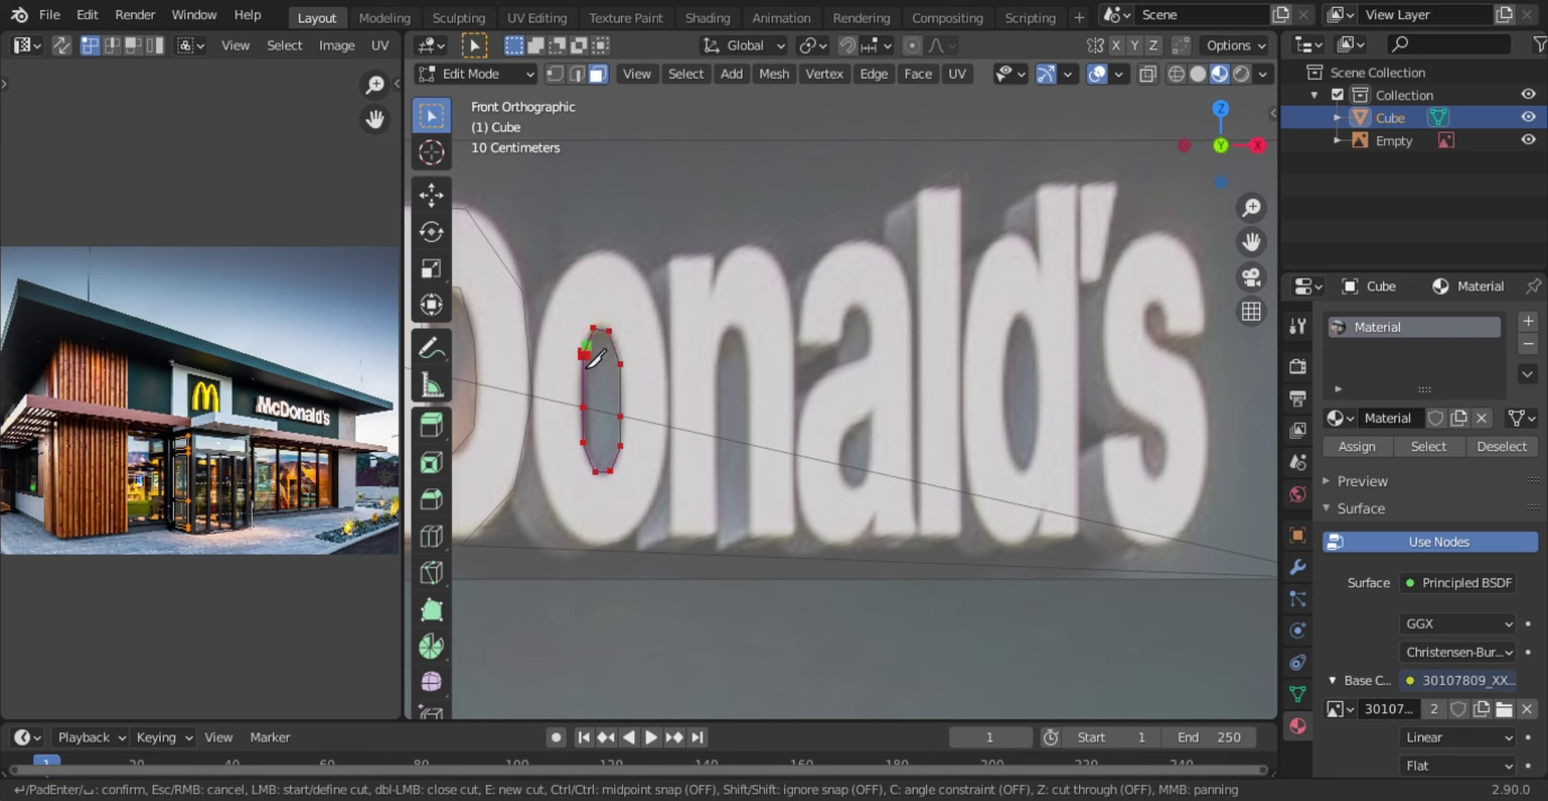
- Knife-cut the o's inner hole and outer edge and the outline of the n
key(Return)
key(k)
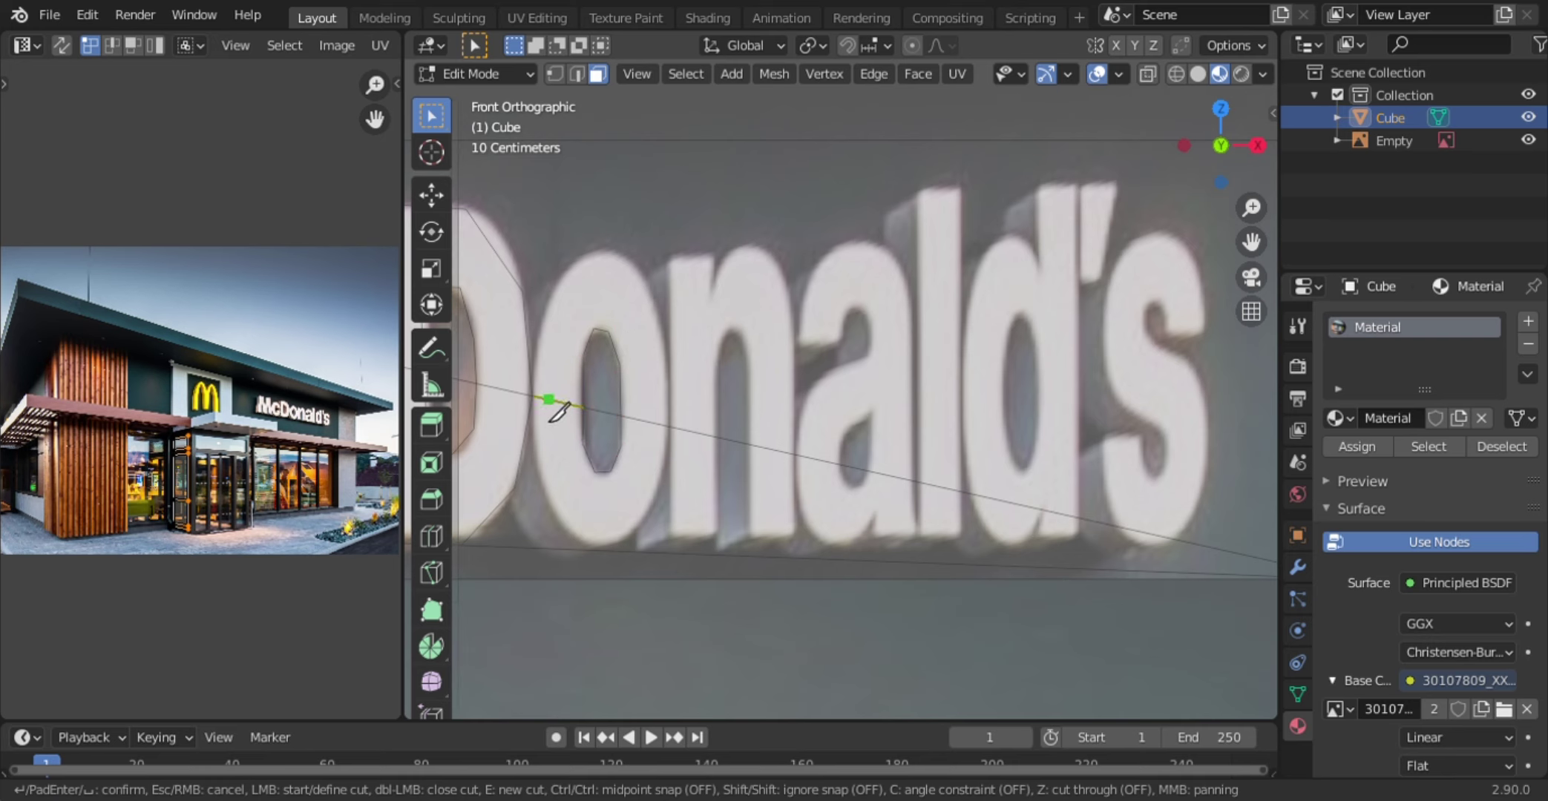
click(547, 314)
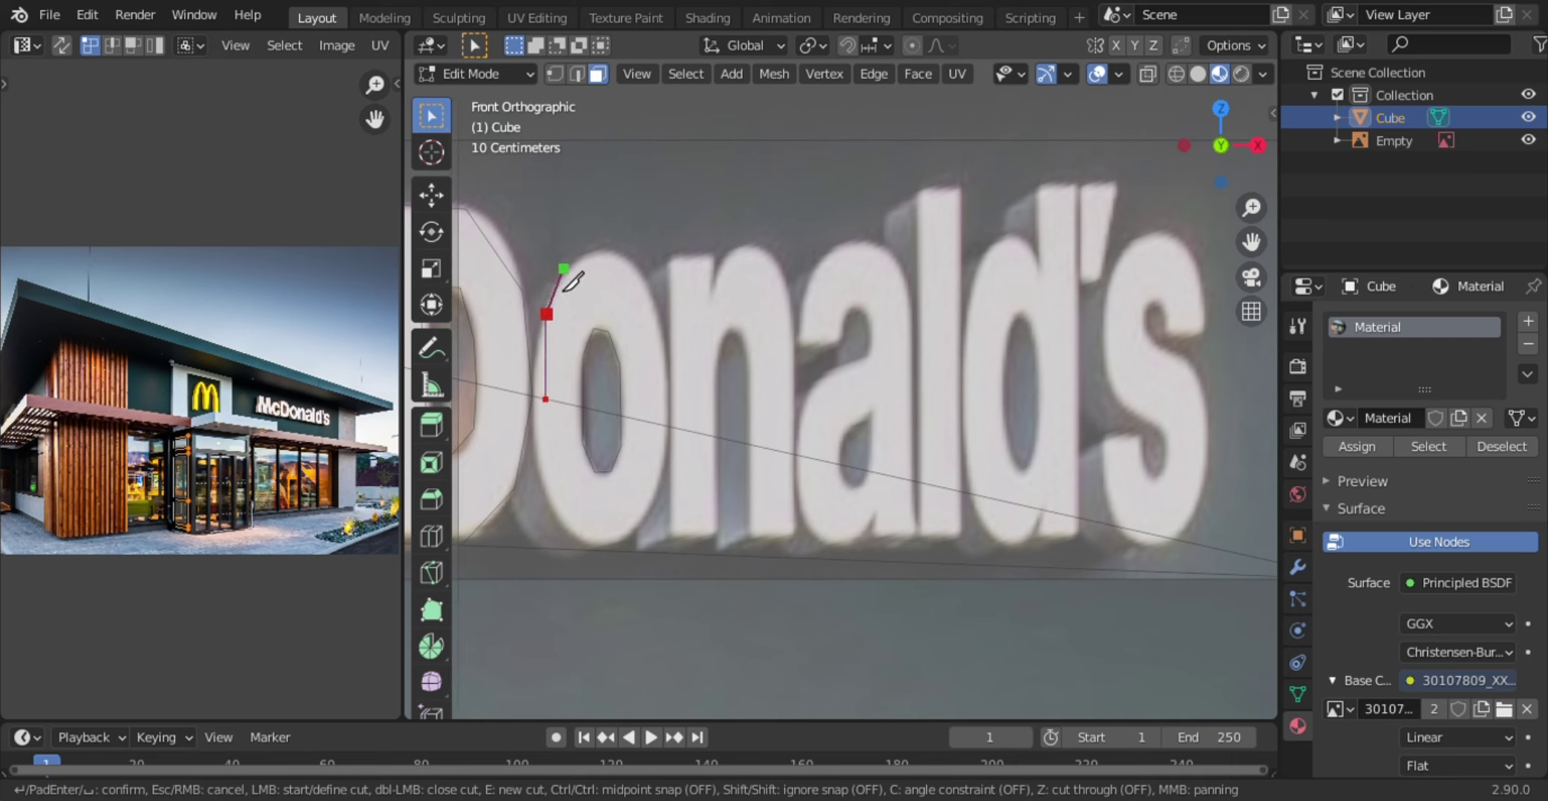
click(655, 319)
click(655, 496)
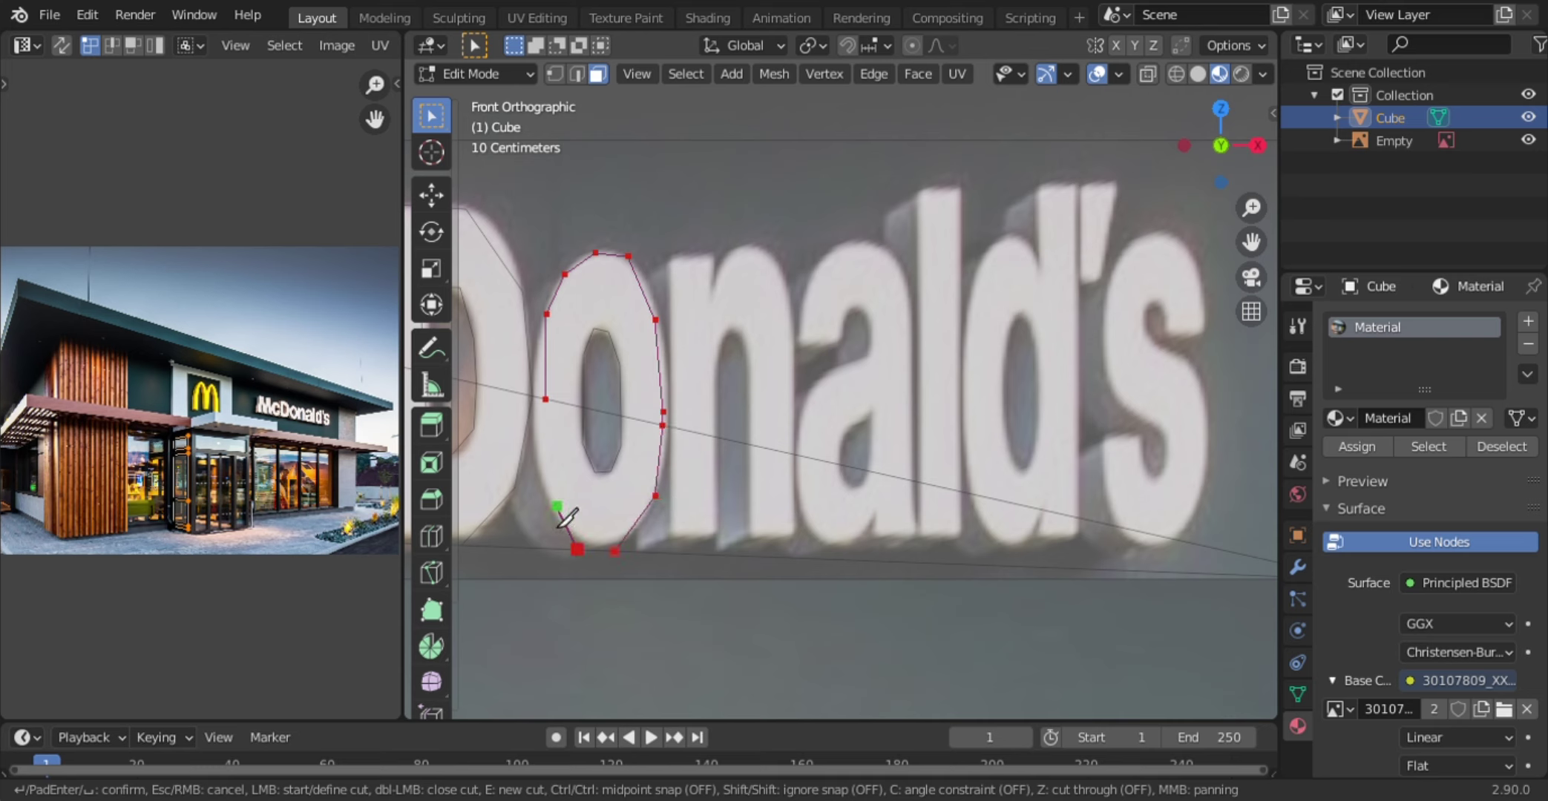
click(546, 399)
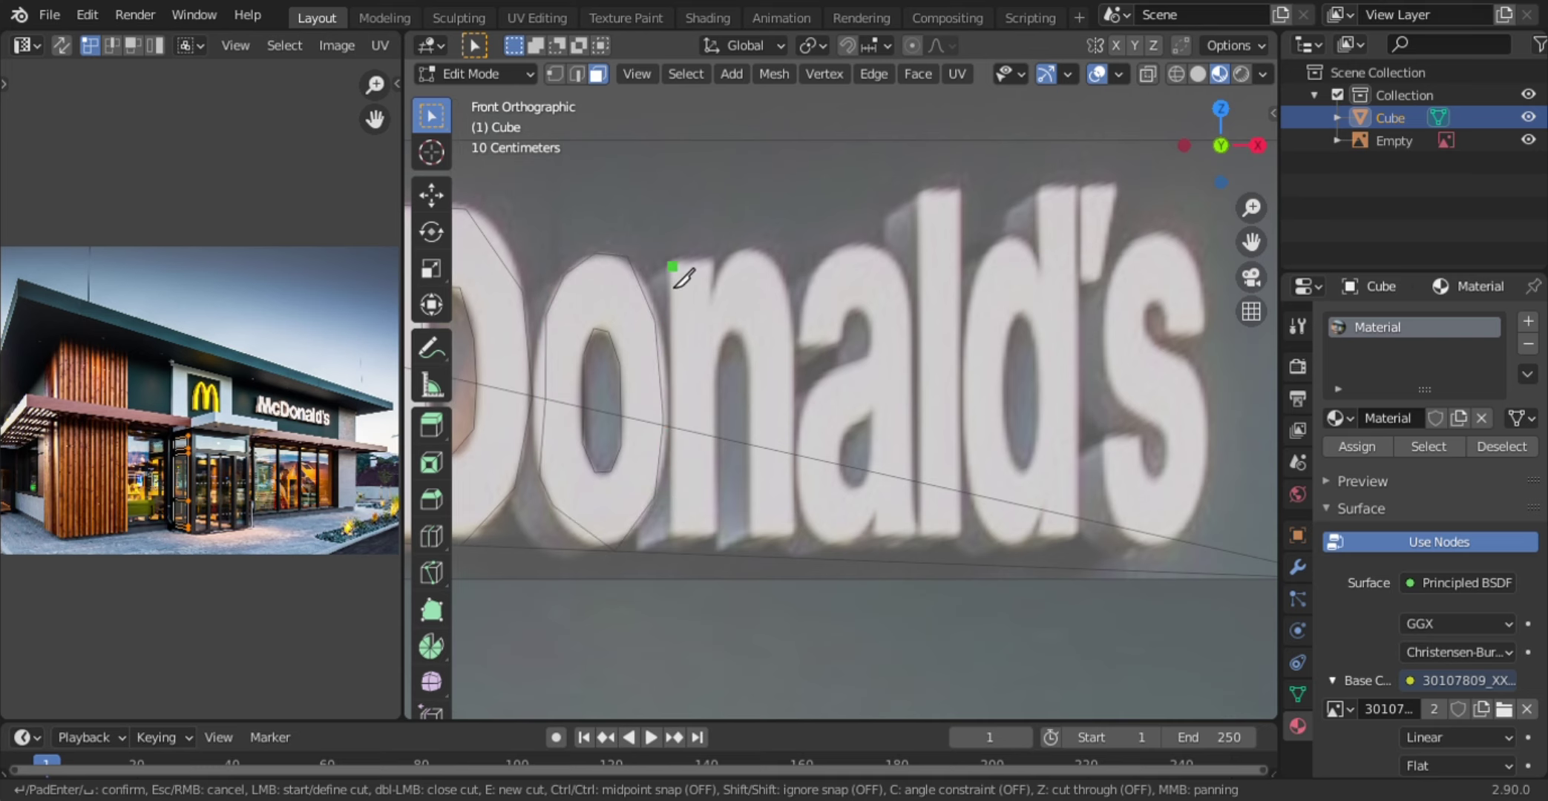
click(675, 536)
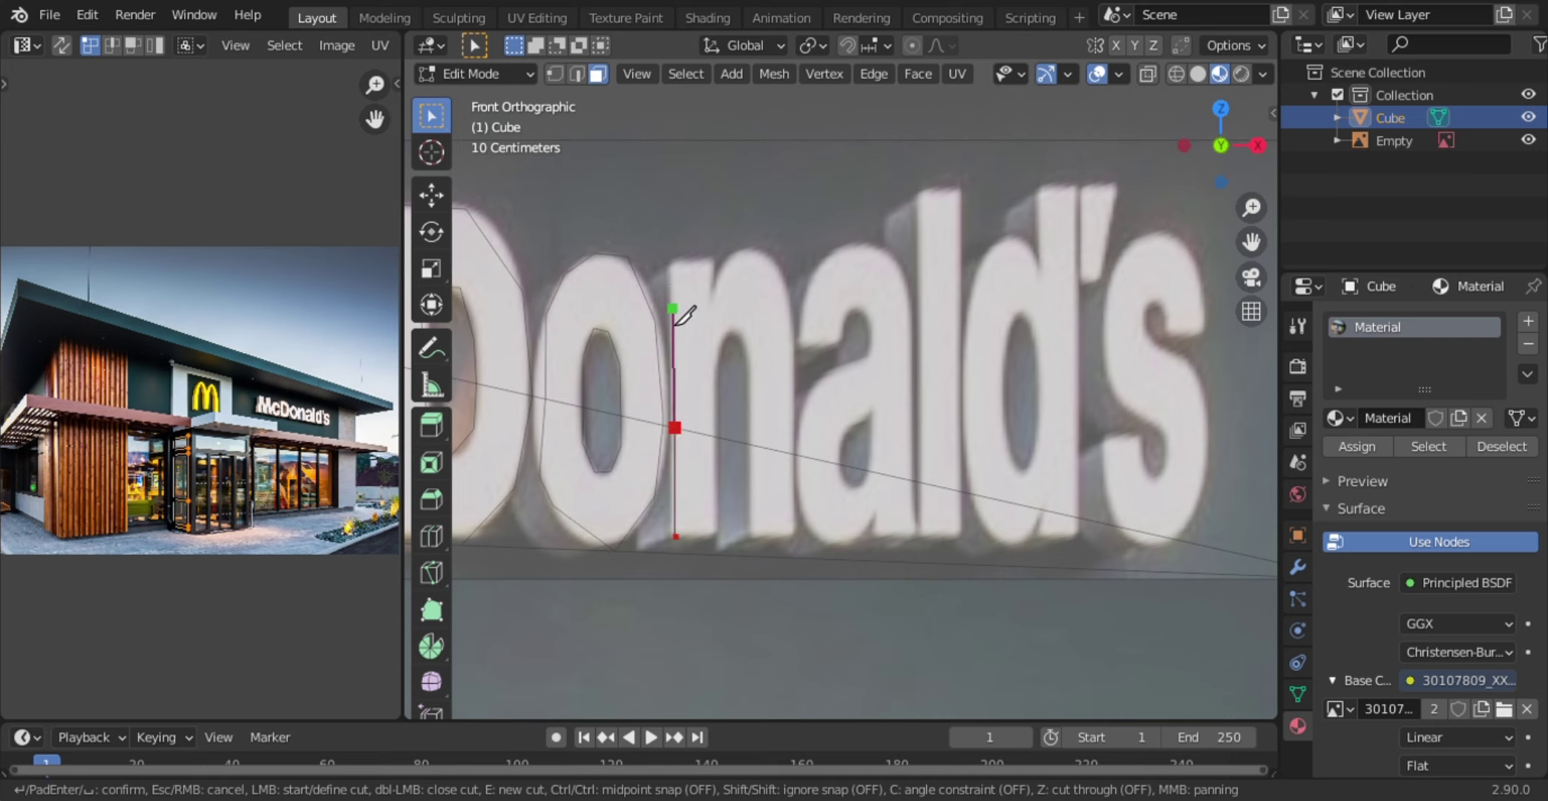
click(793, 328)
click(794, 533)
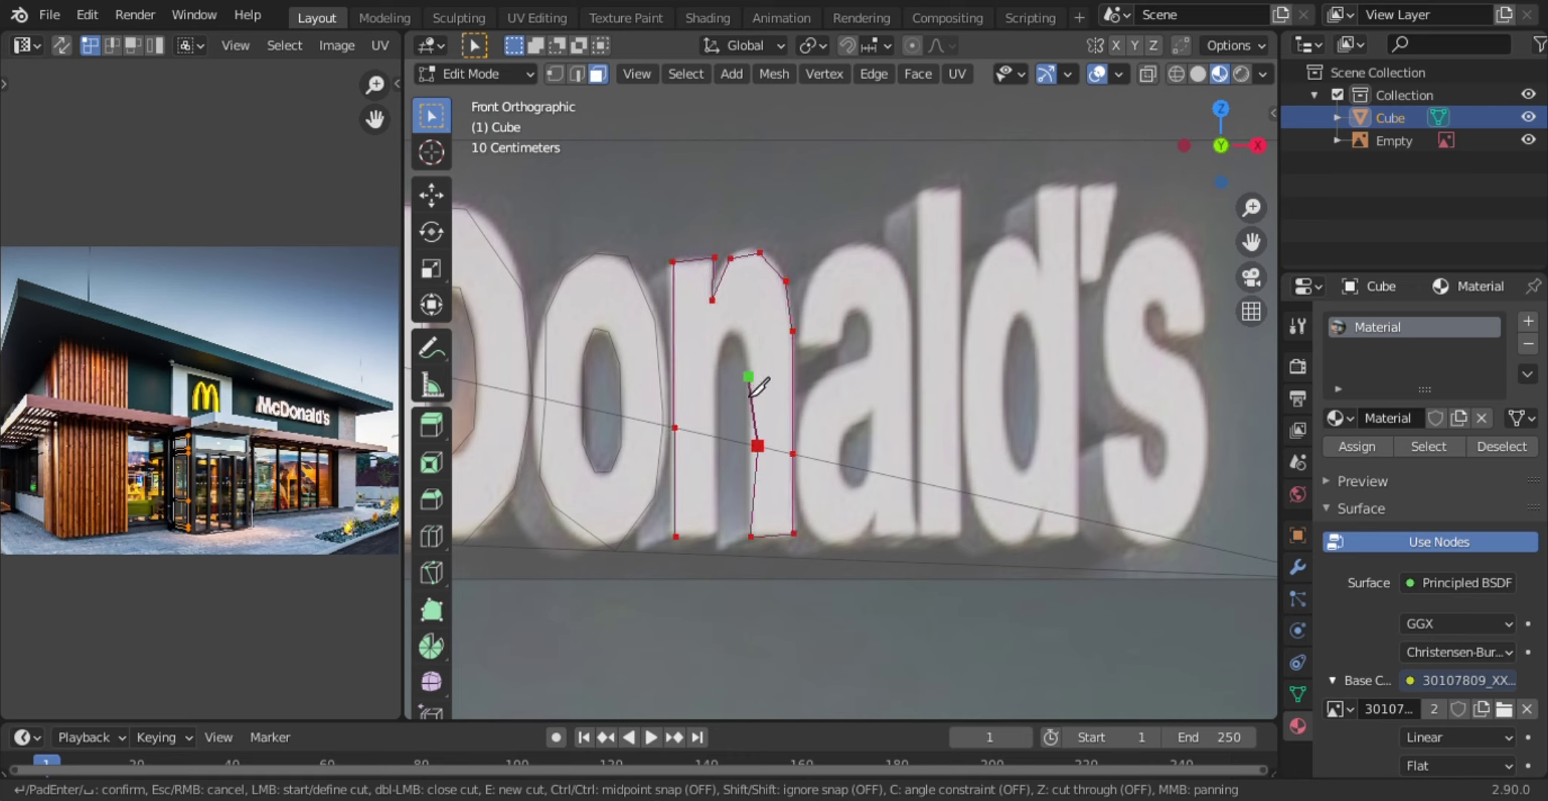
click(715, 535)
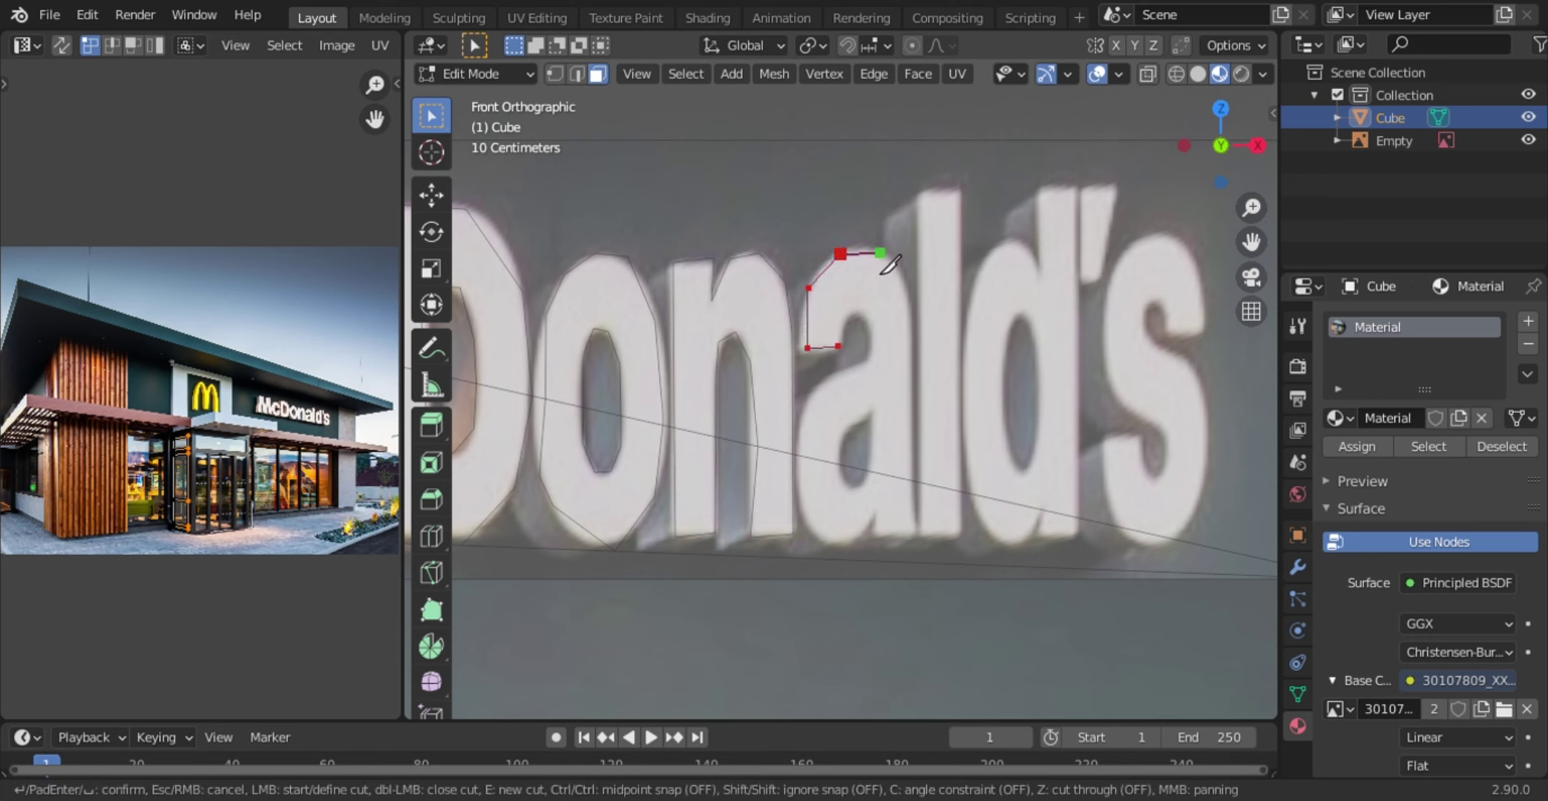
- Knife-cut the outline of the letter a on the sign face
click(879, 251)
click(913, 301)
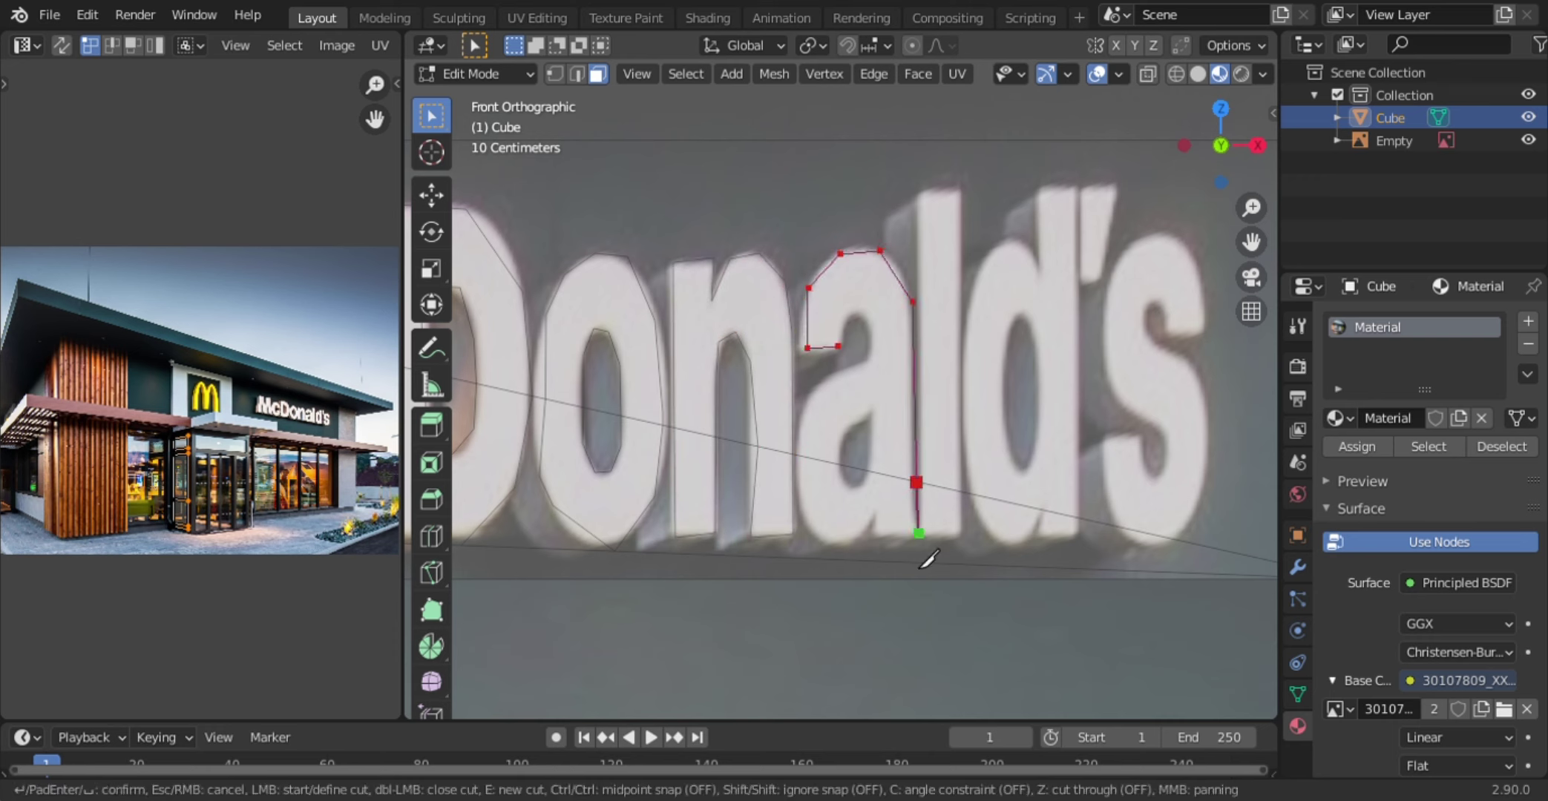
click(819, 532)
key(Return)
key(k)
click(807, 457)
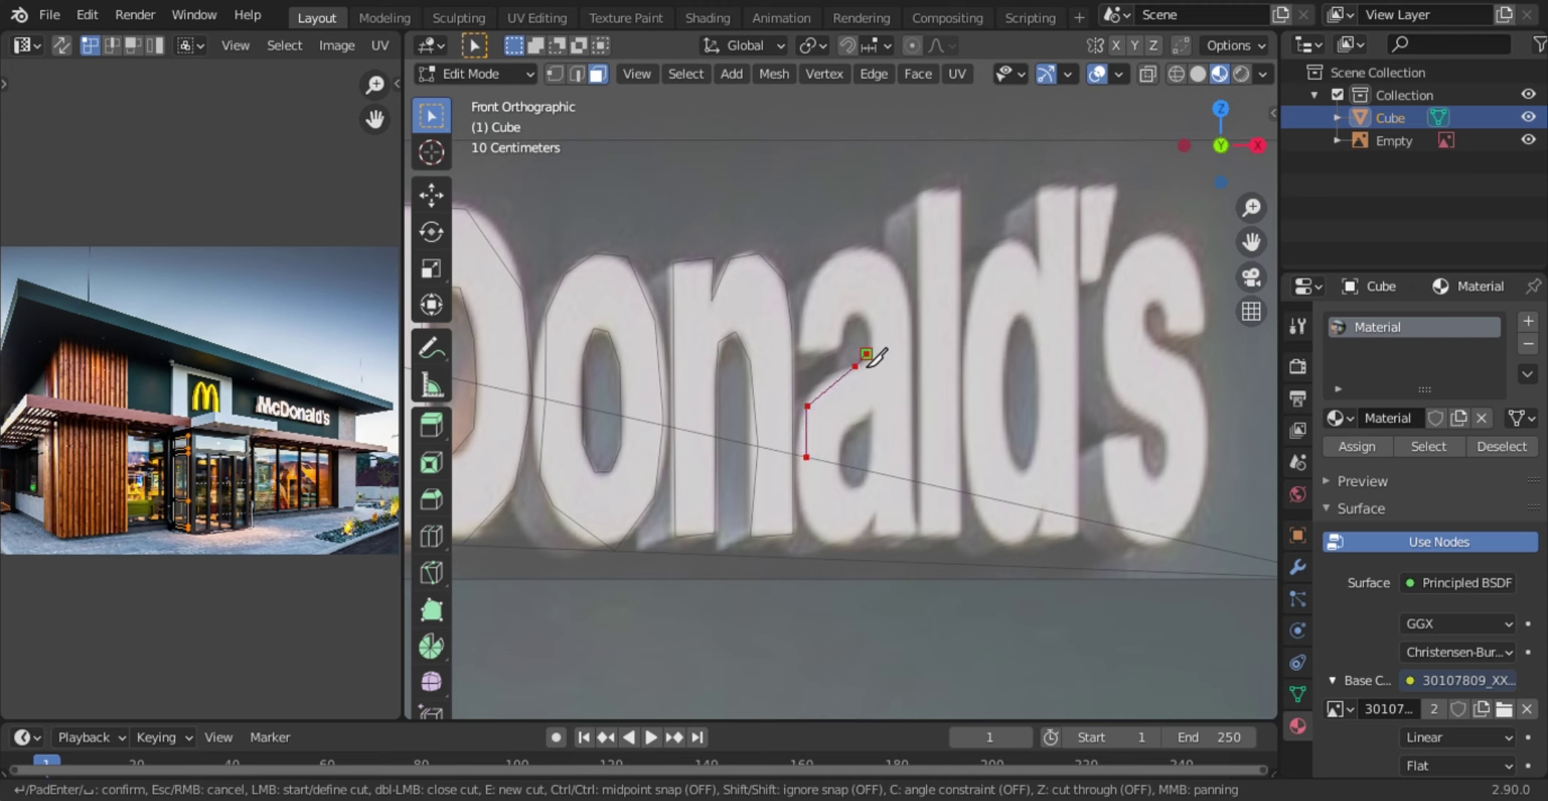
click(814, 359)
key(Return)
key(k)
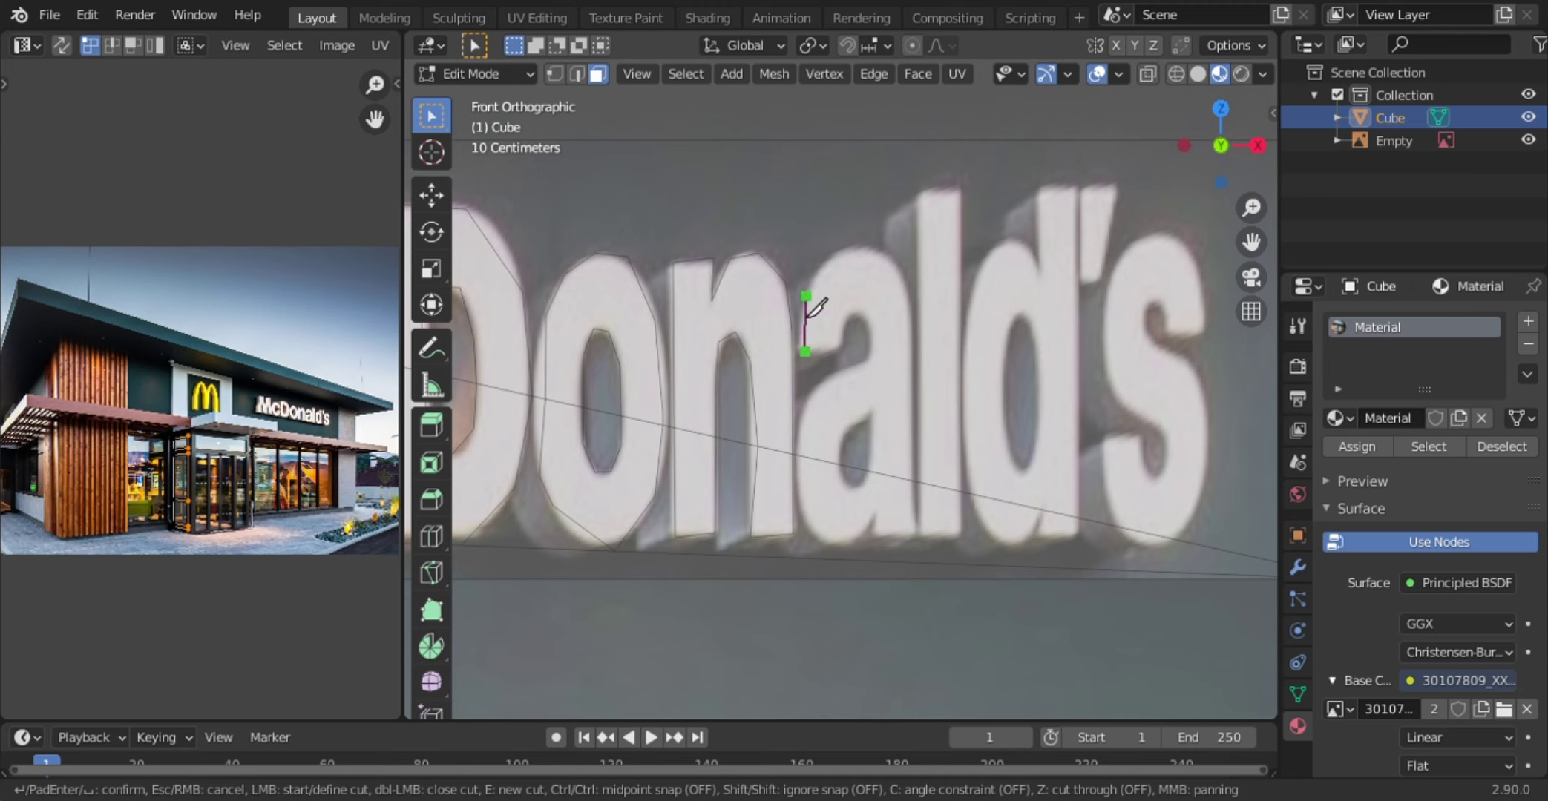
click(911, 298)
click(909, 530)
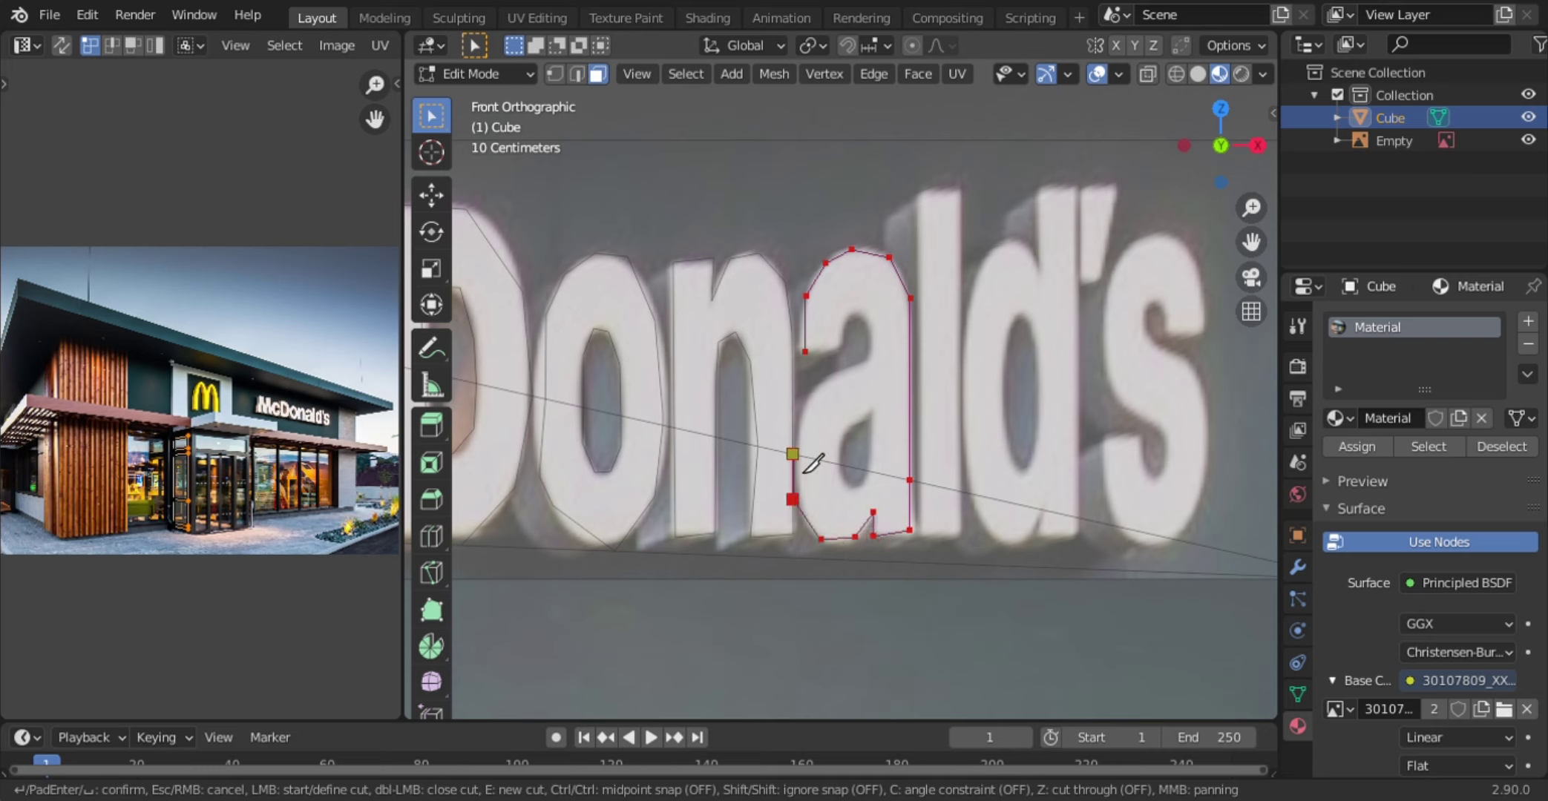
click(810, 369)
key(Return)
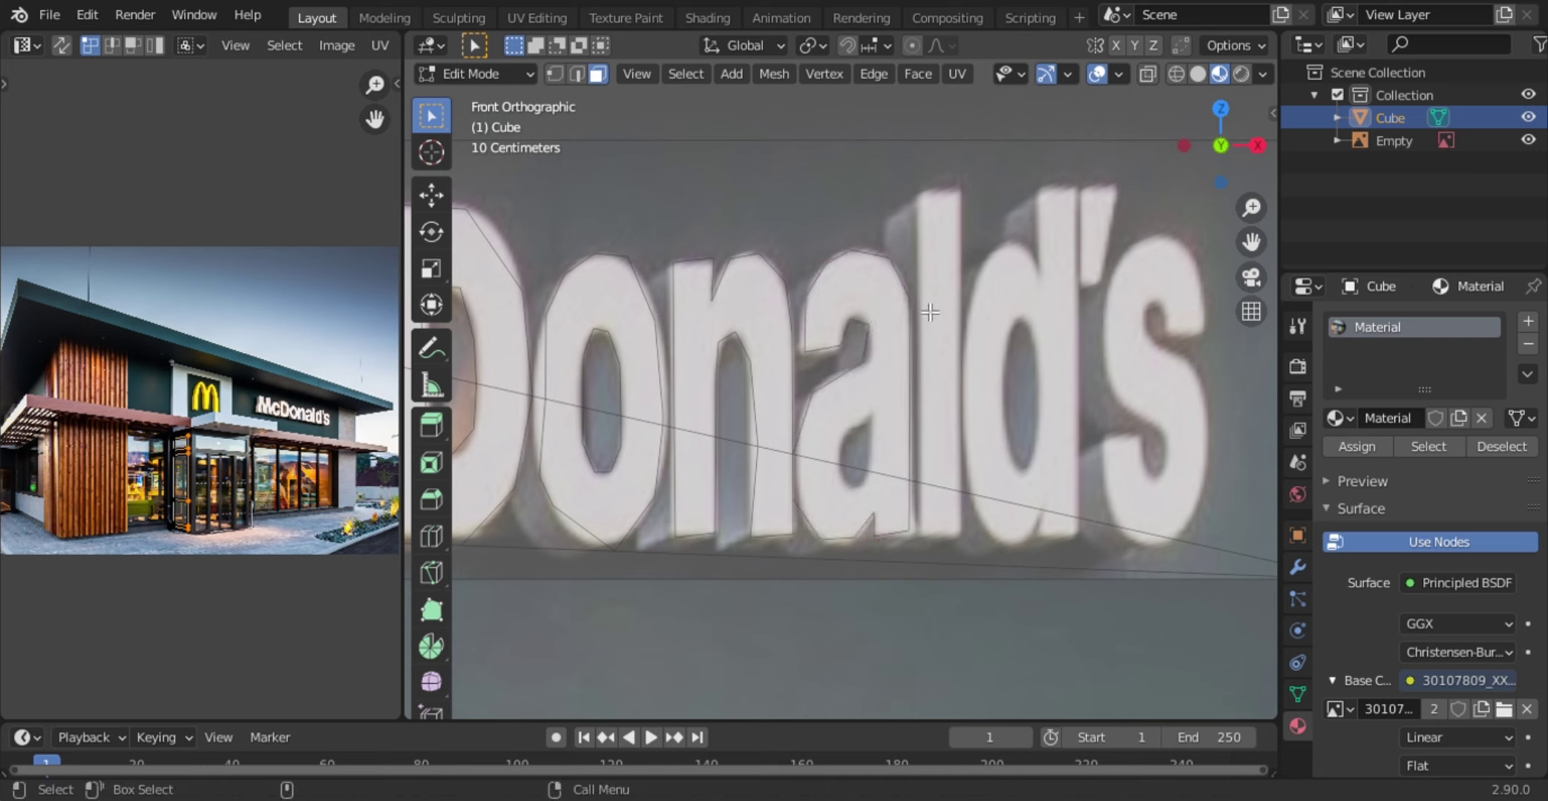
- Knife-cut a rectangle around the l and an outline around the apostrophe
key(k)
click(923, 534)
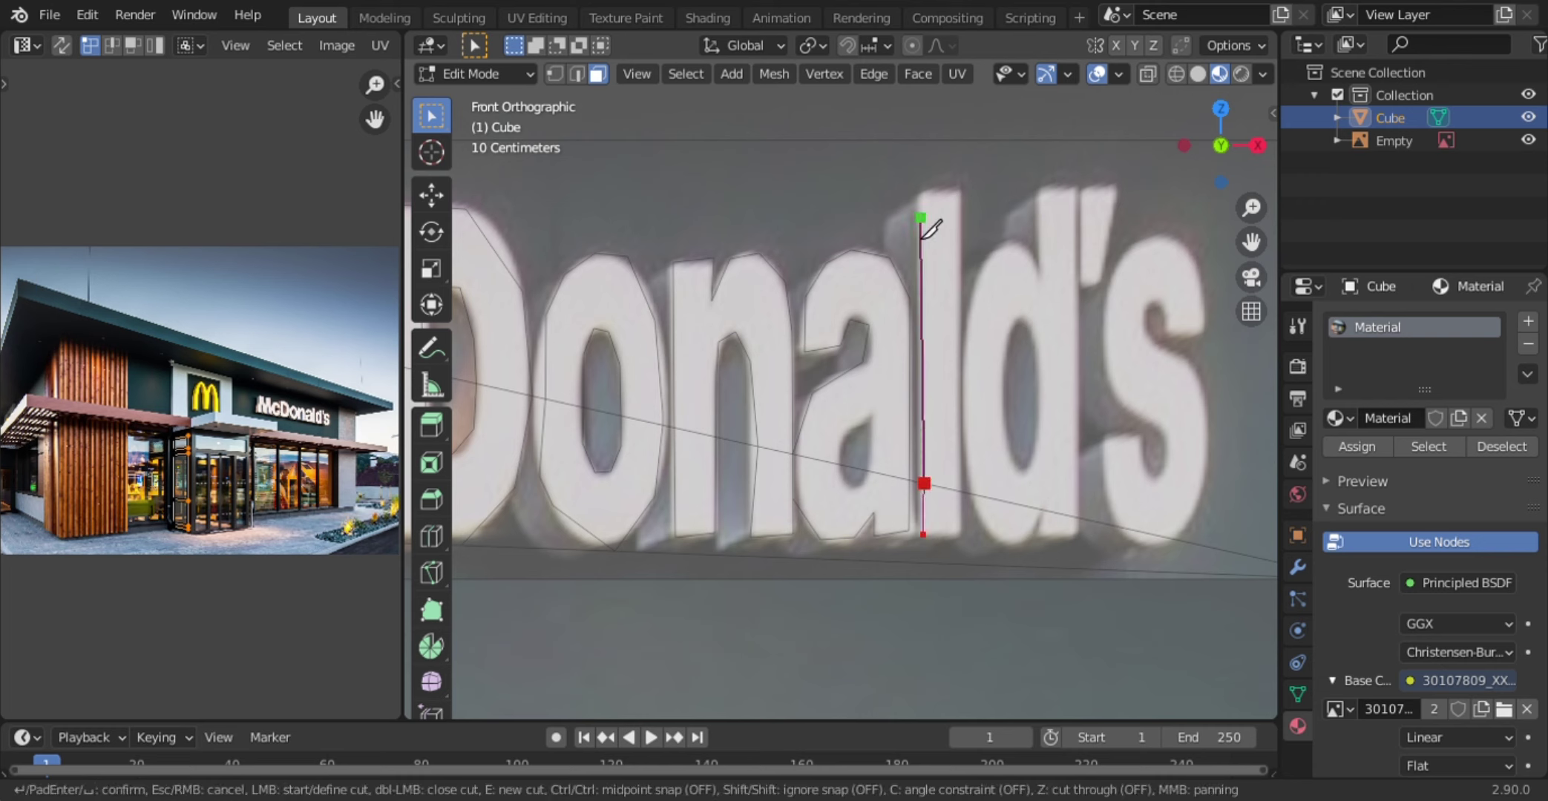
click(920, 196)
click(959, 535)
click(923, 534)
key(Return)
key(k)
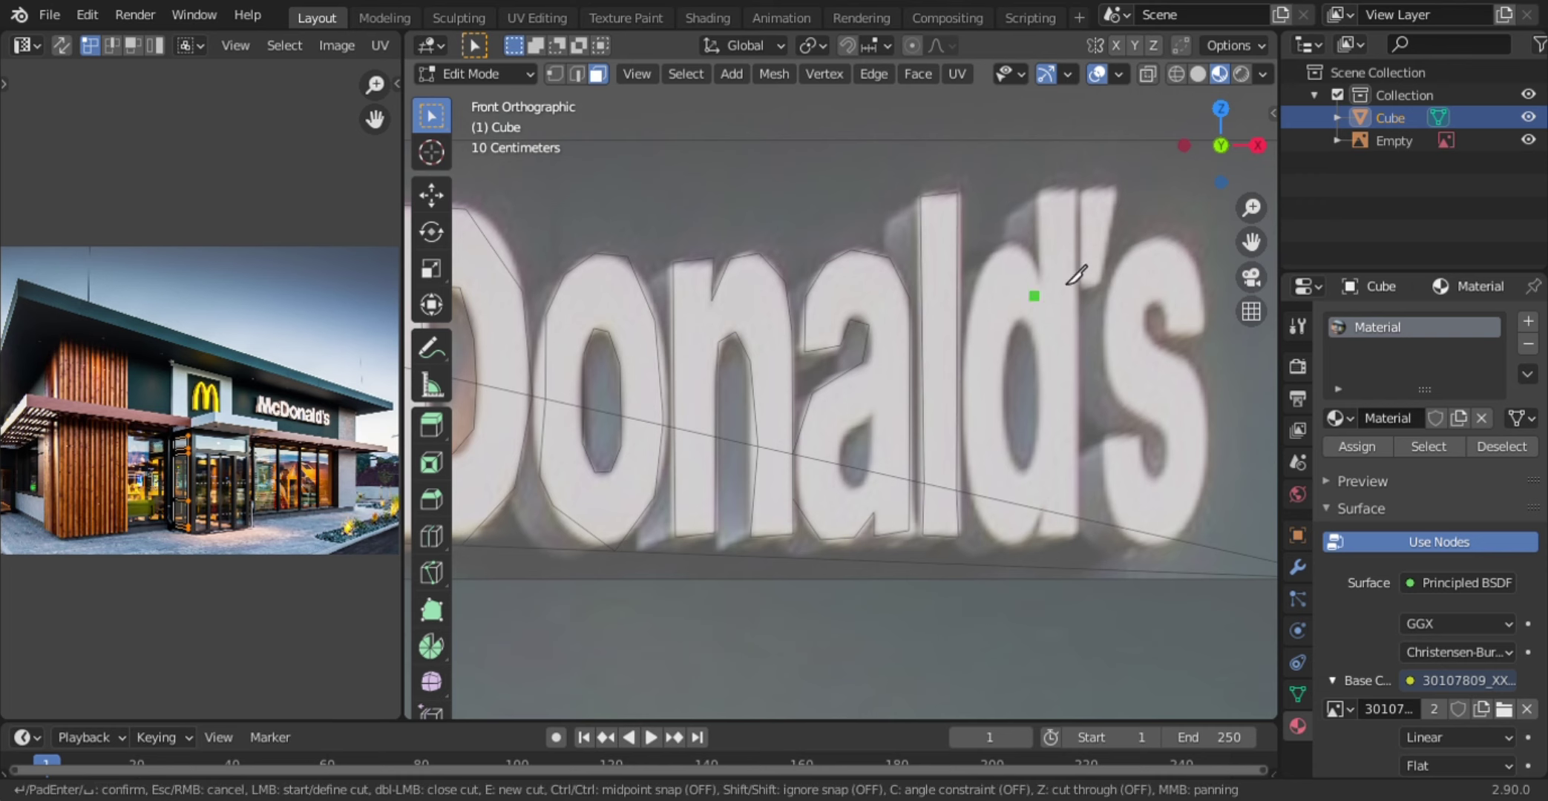
click(1085, 288)
click(1083, 194)
key(Return)
- Cut around part of the d and the letter s, then save the file
key(k)
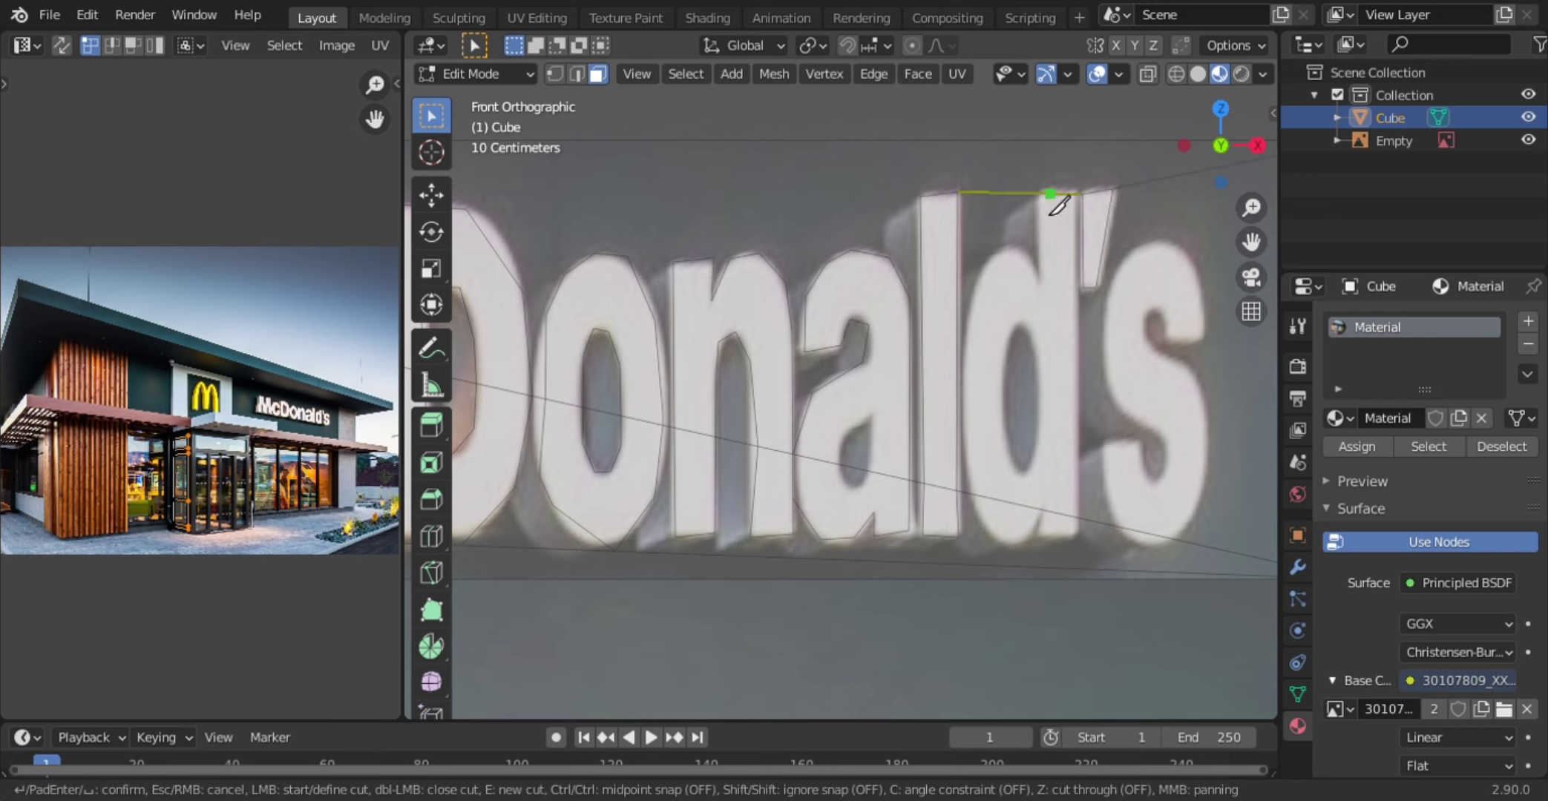
click(957, 512)
key(Return)
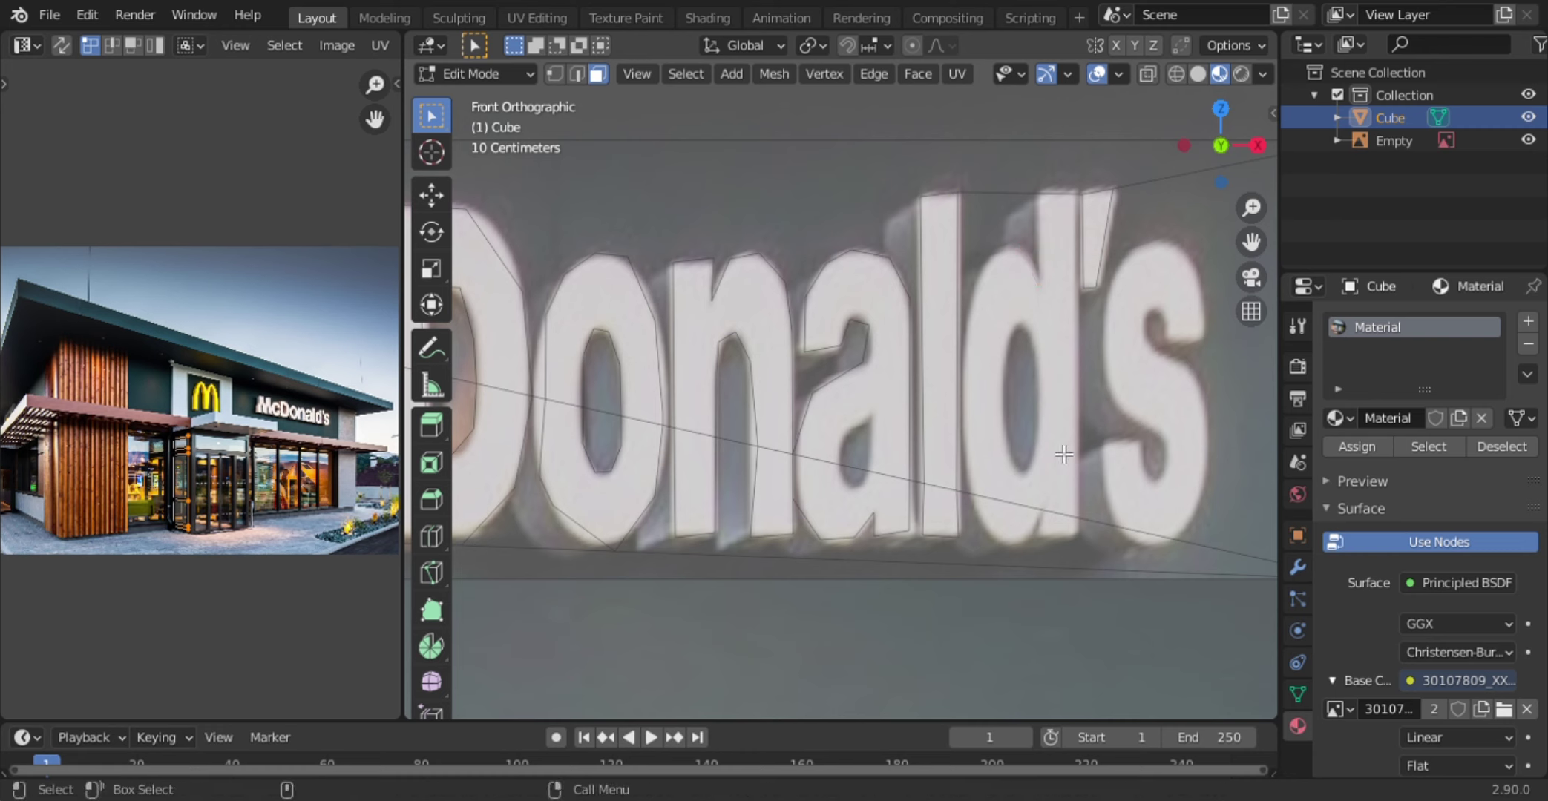
key(k)
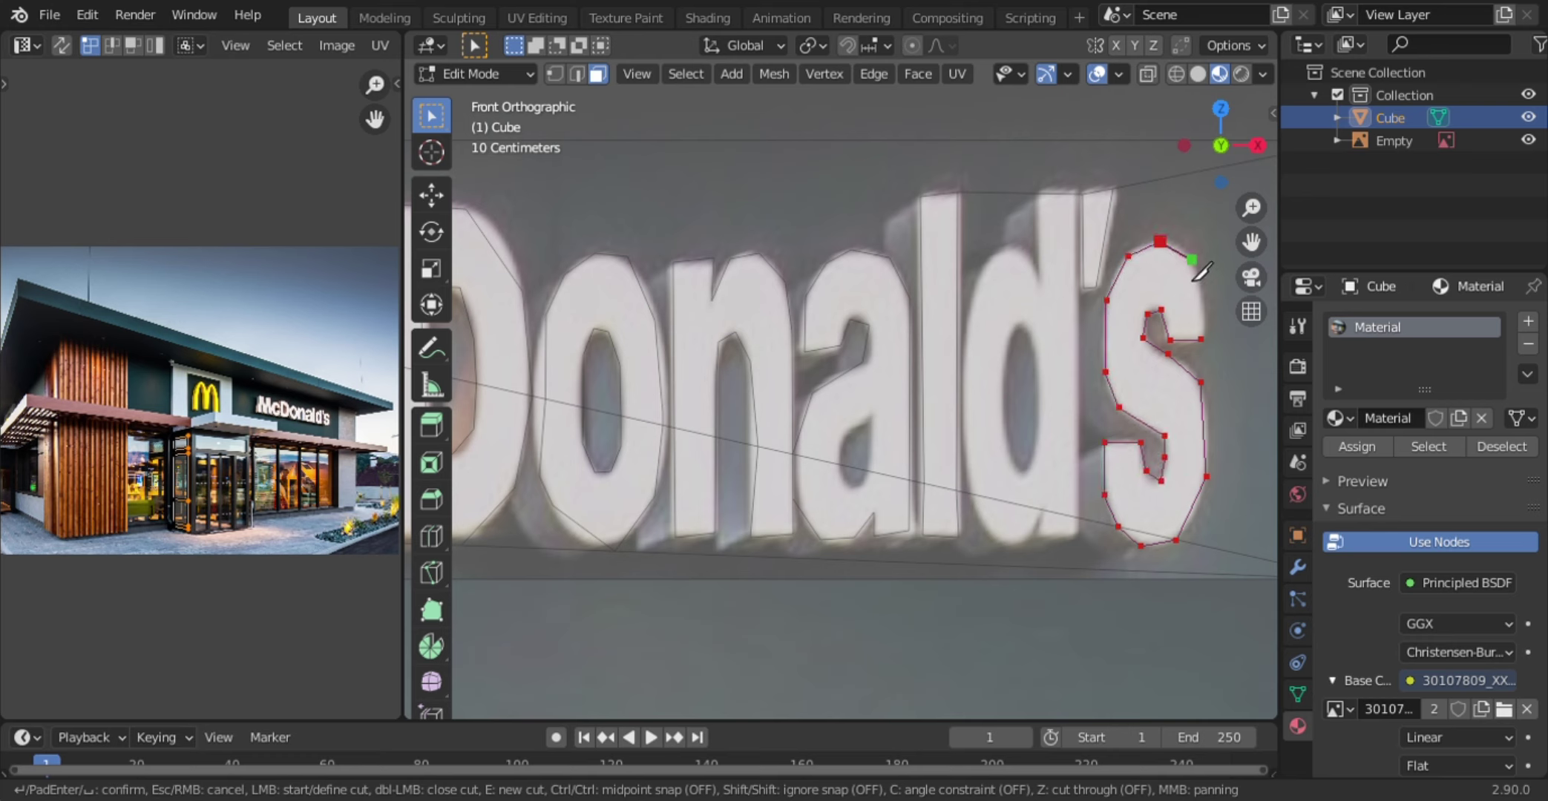
key(Return)
key(ctrl+s)
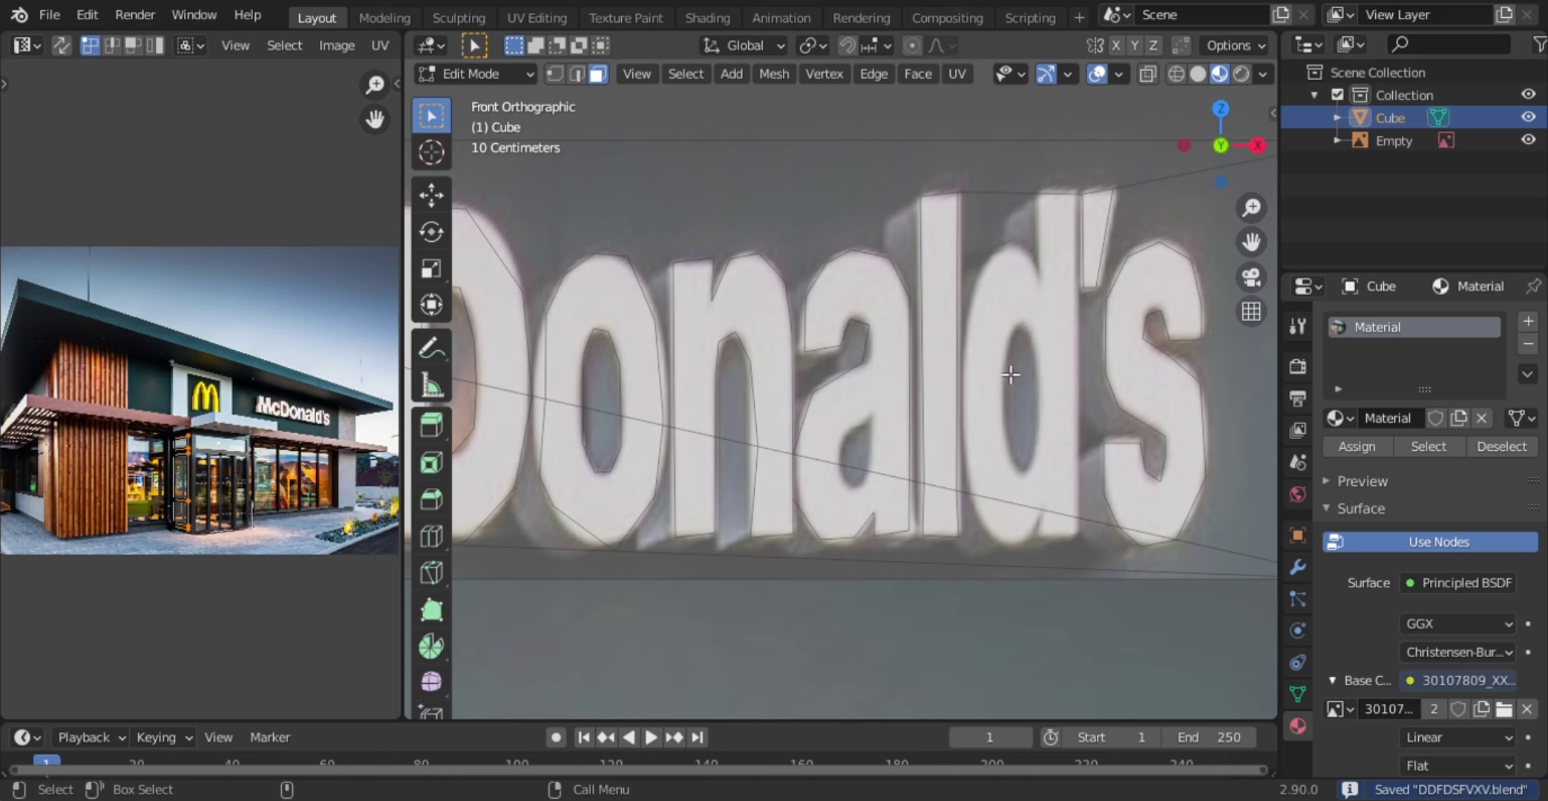
- Knife-cut the inner loop and outer outline of the letter d
key(k)
click(1017, 325)
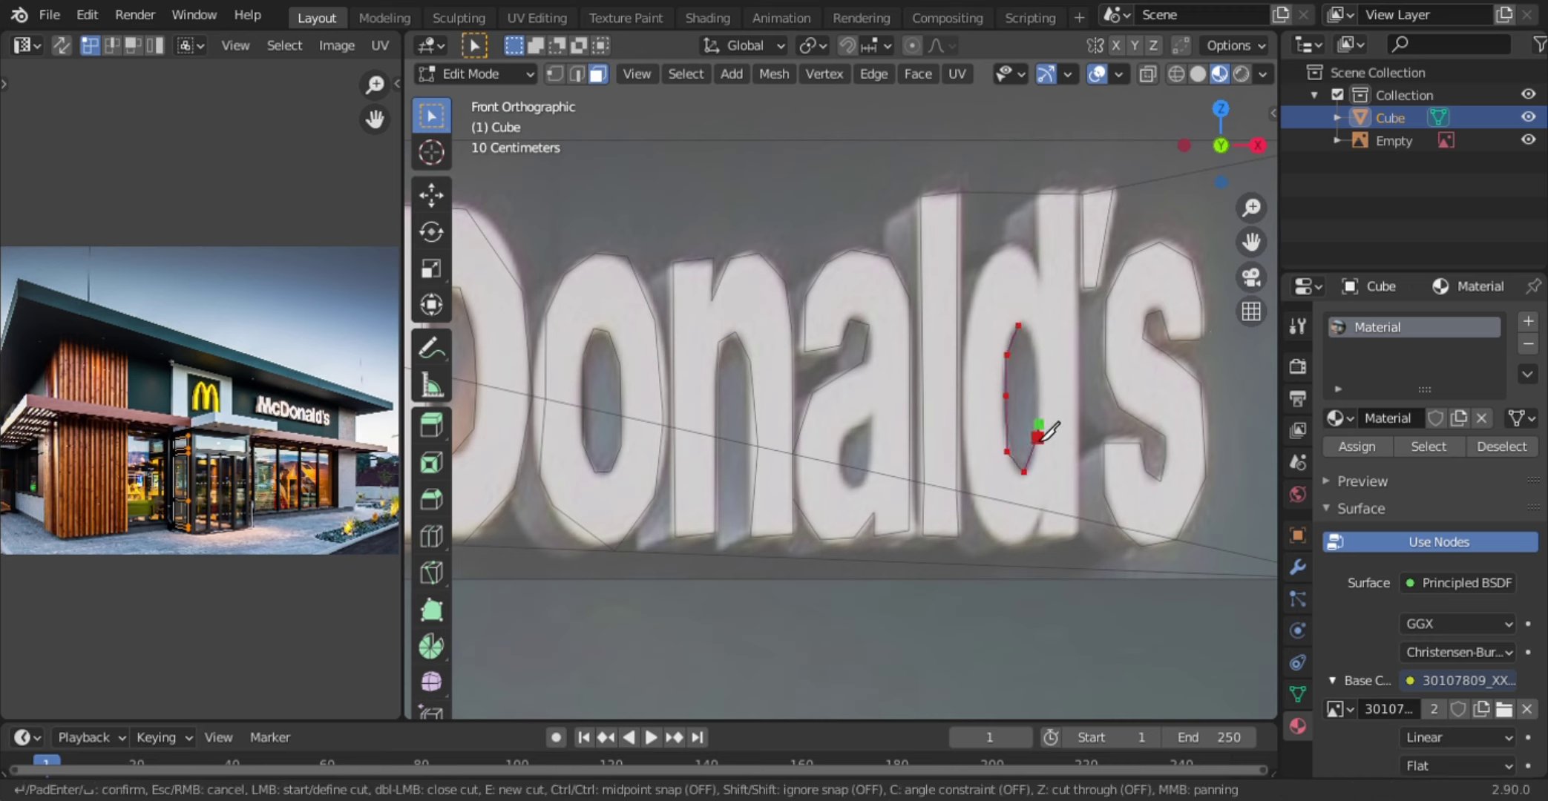
key(Return)
key(k)
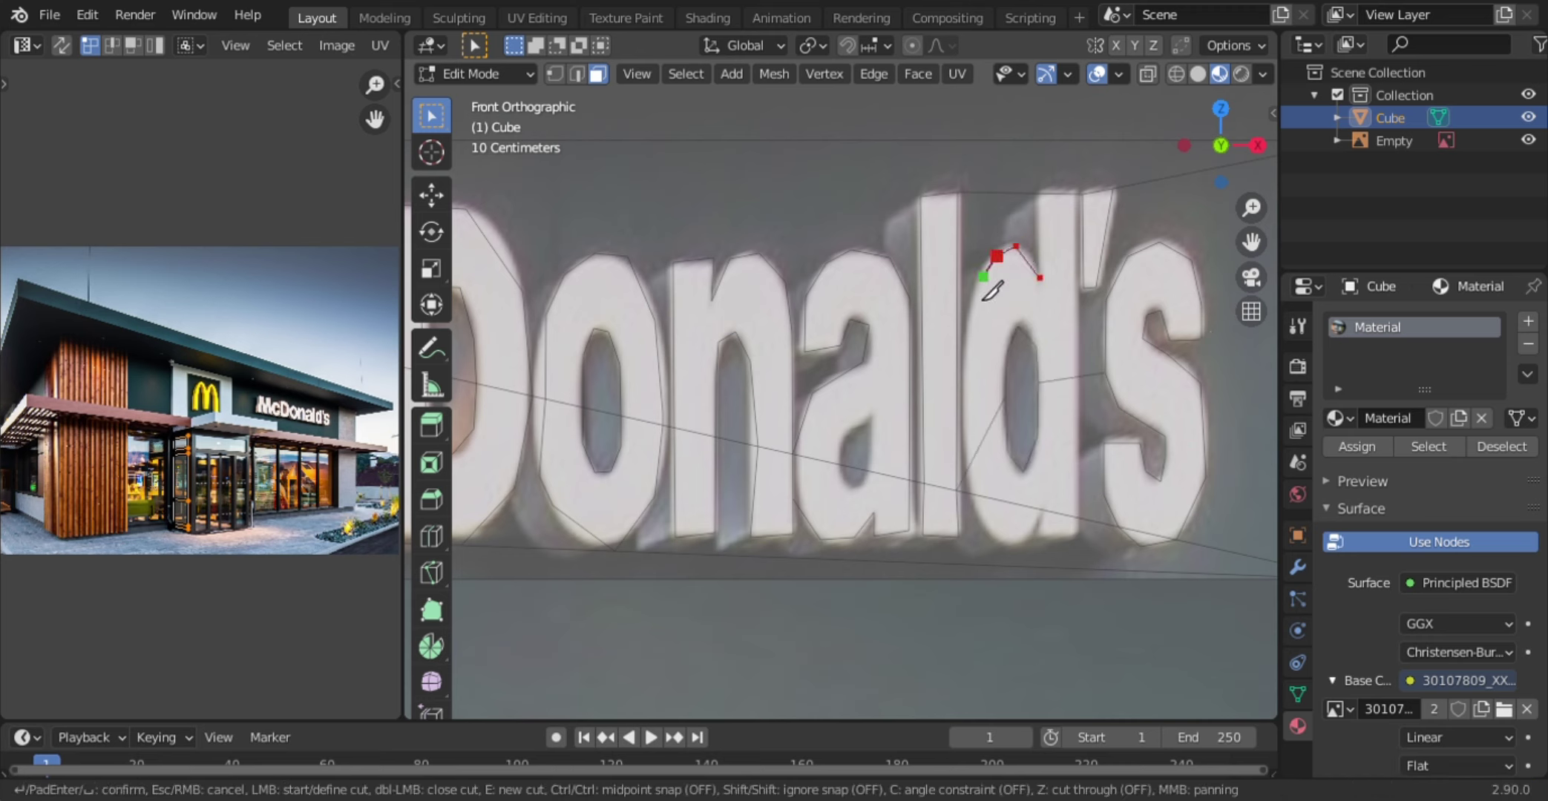
click(962, 477)
click(975, 494)
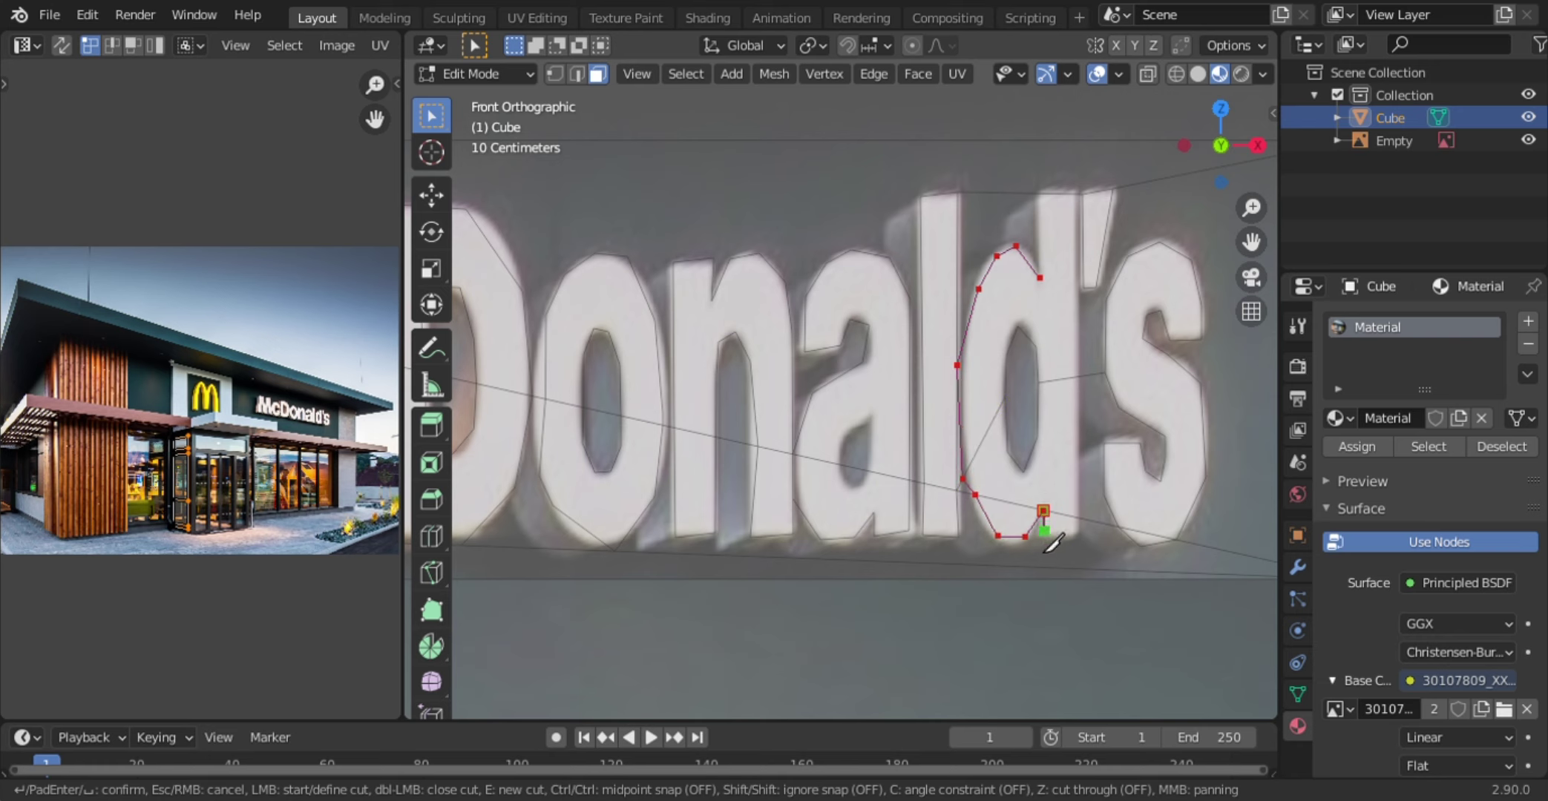
click(1043, 535)
click(1078, 536)
click(1065, 194)
click(1040, 277)
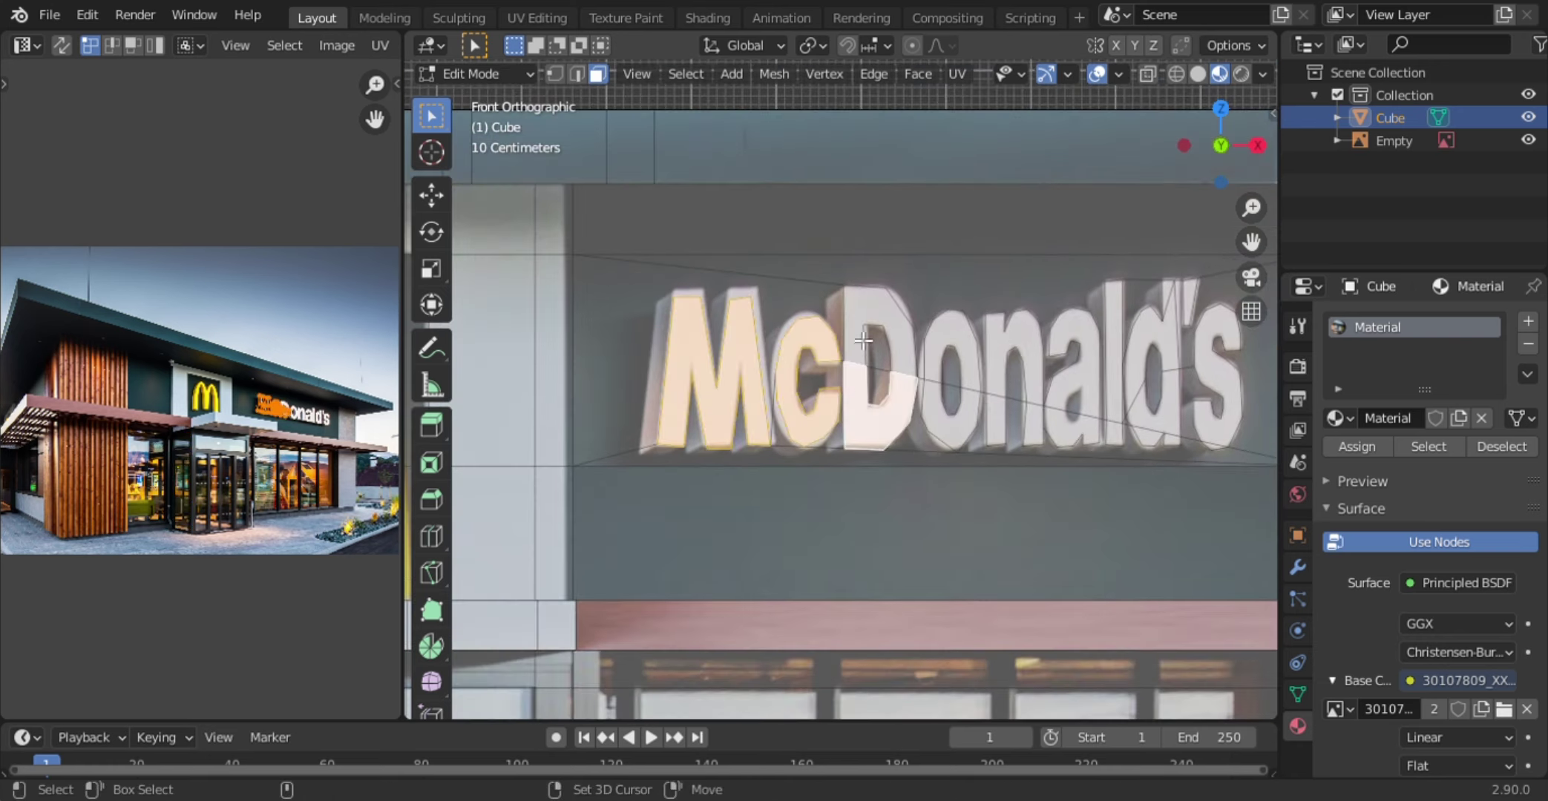
- Select the linked faces of all the McDonald's letters, o through s
key(l)
key(l)
key(l)
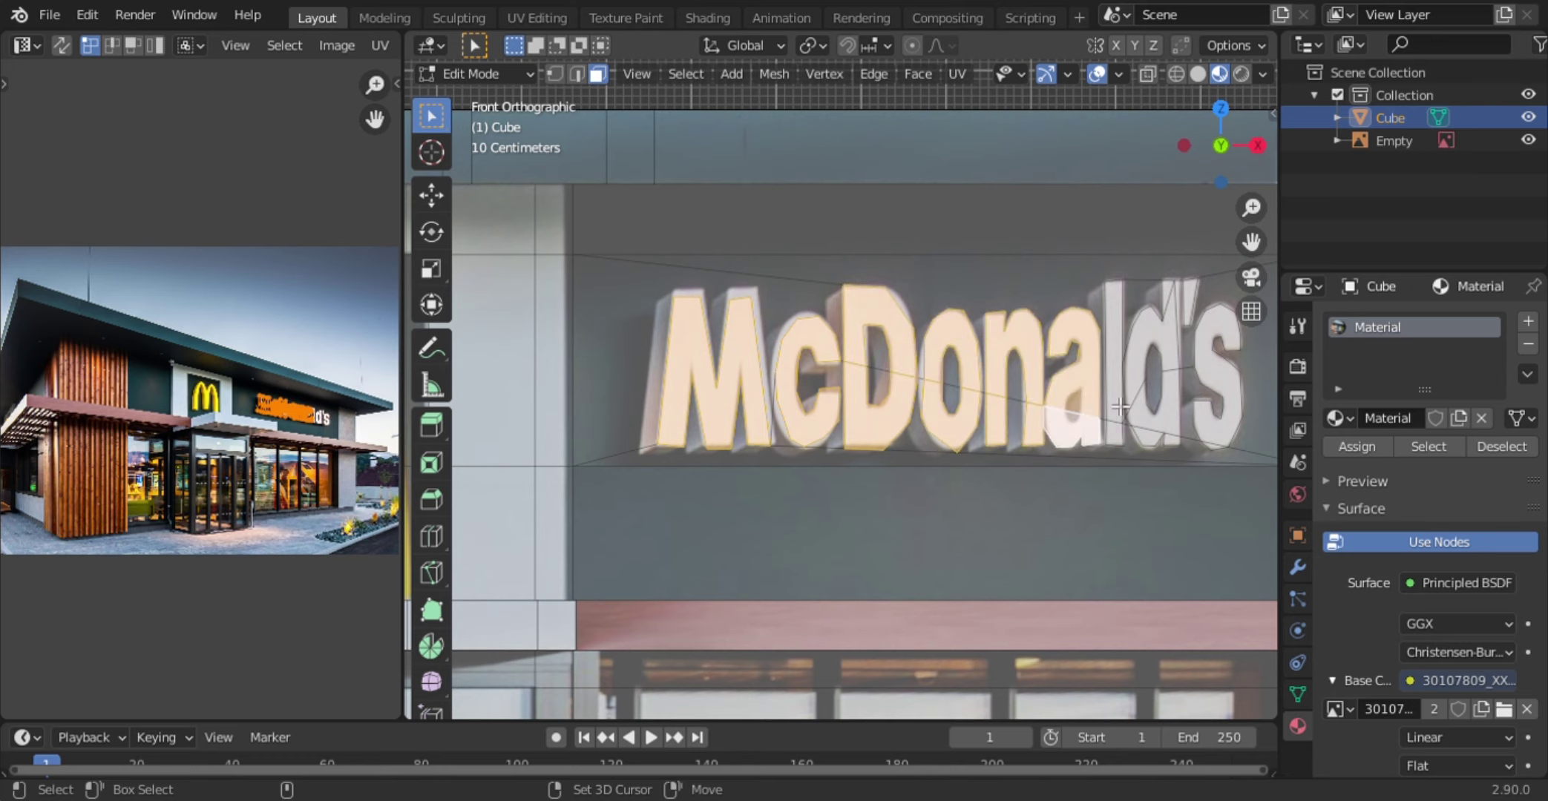
key(l)
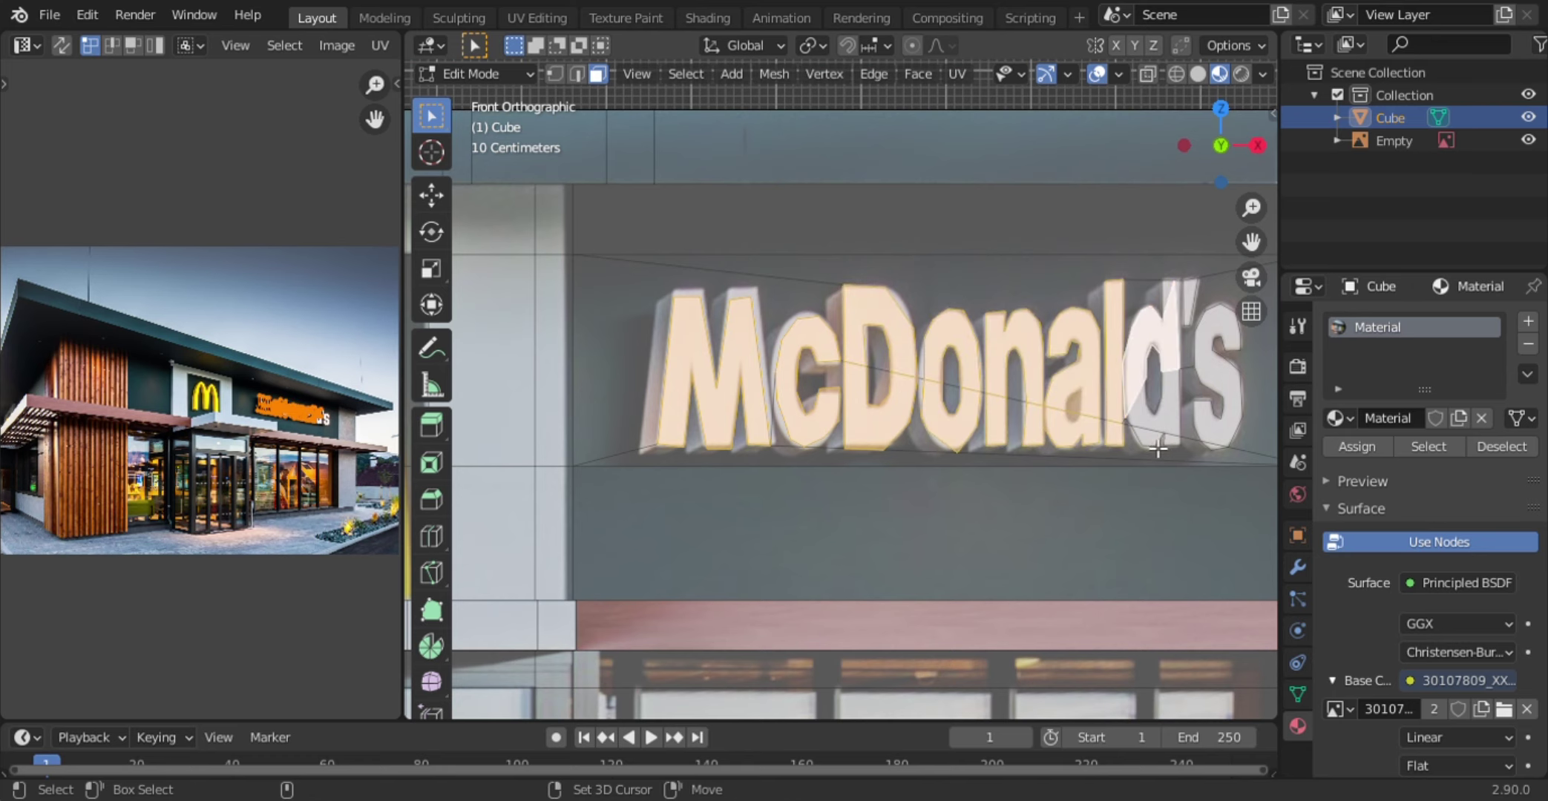
key(l)
scroll(1157, 448, up, 5)
shift+middle_drag(1157, 448, 971, 262)
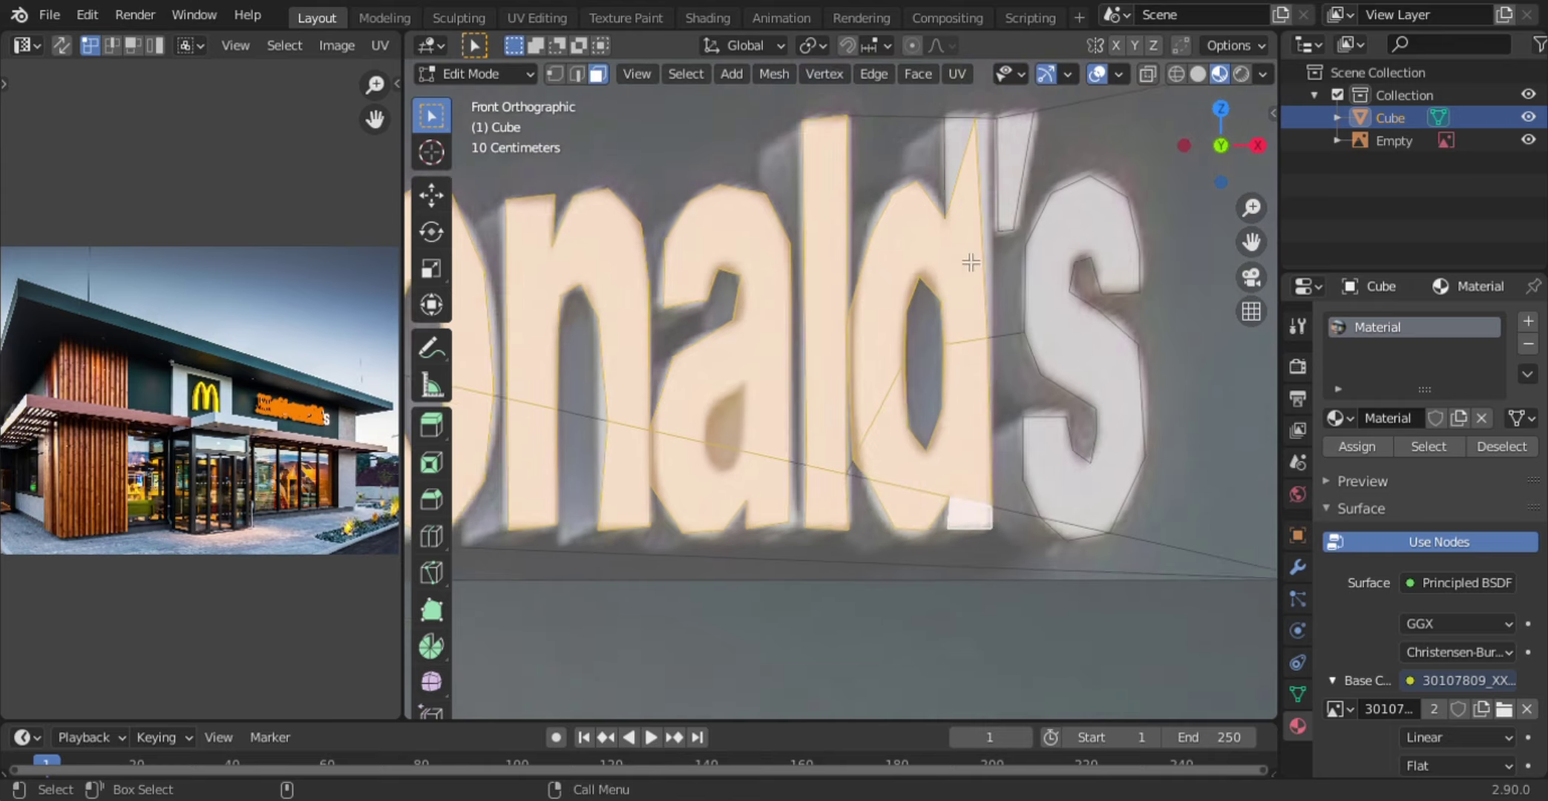
scroll(970, 262, down, 2)
key(l)
scroll(977, 462, down, 1)
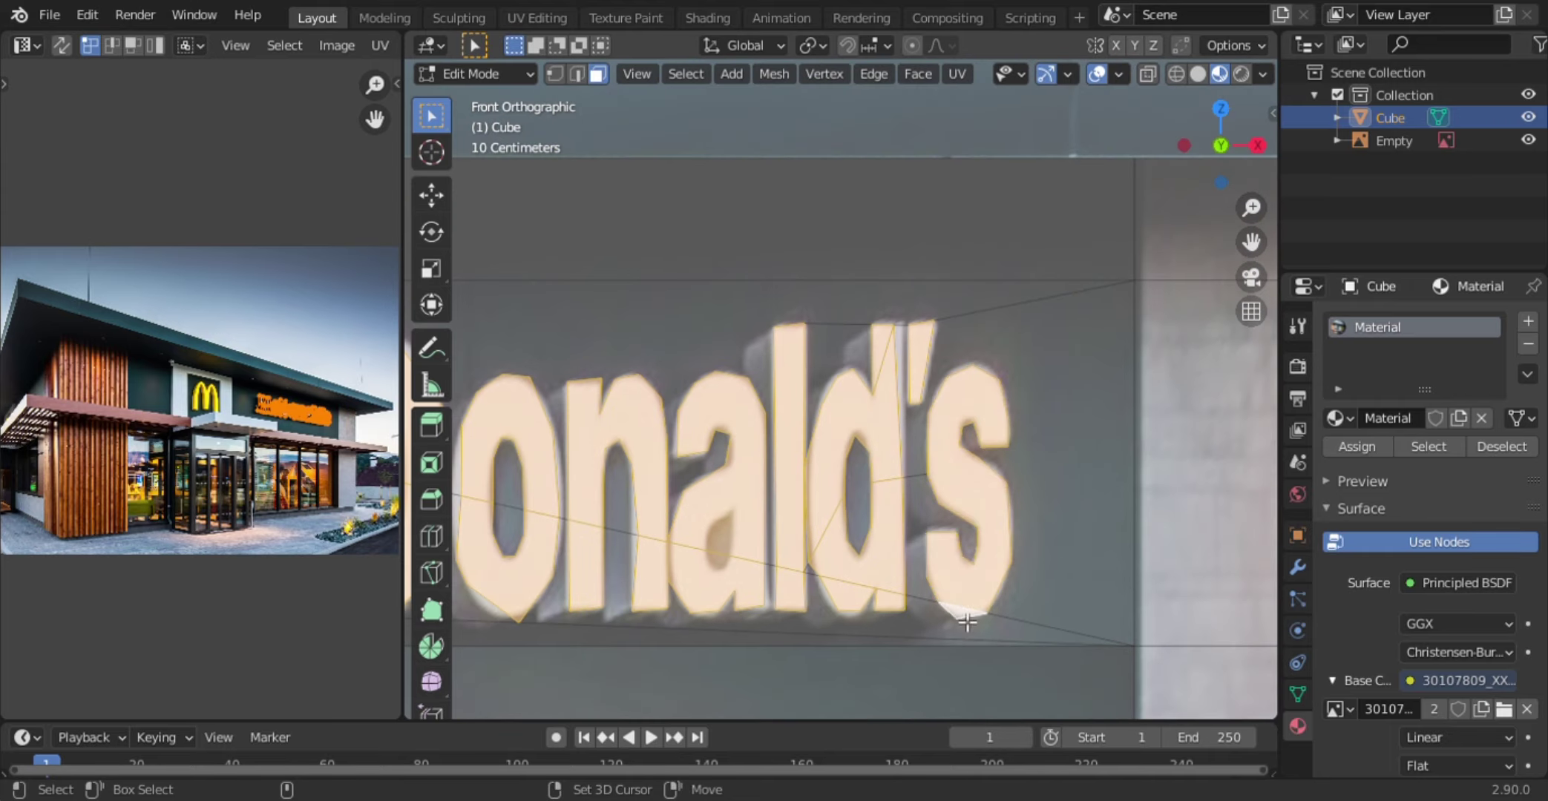
scroll(966, 621, down, 3)
middle_drag(966, 622, 1047, 508)
- Duplicate the letters out along Y and separate them into a new object
key(shift+d)
key(y)
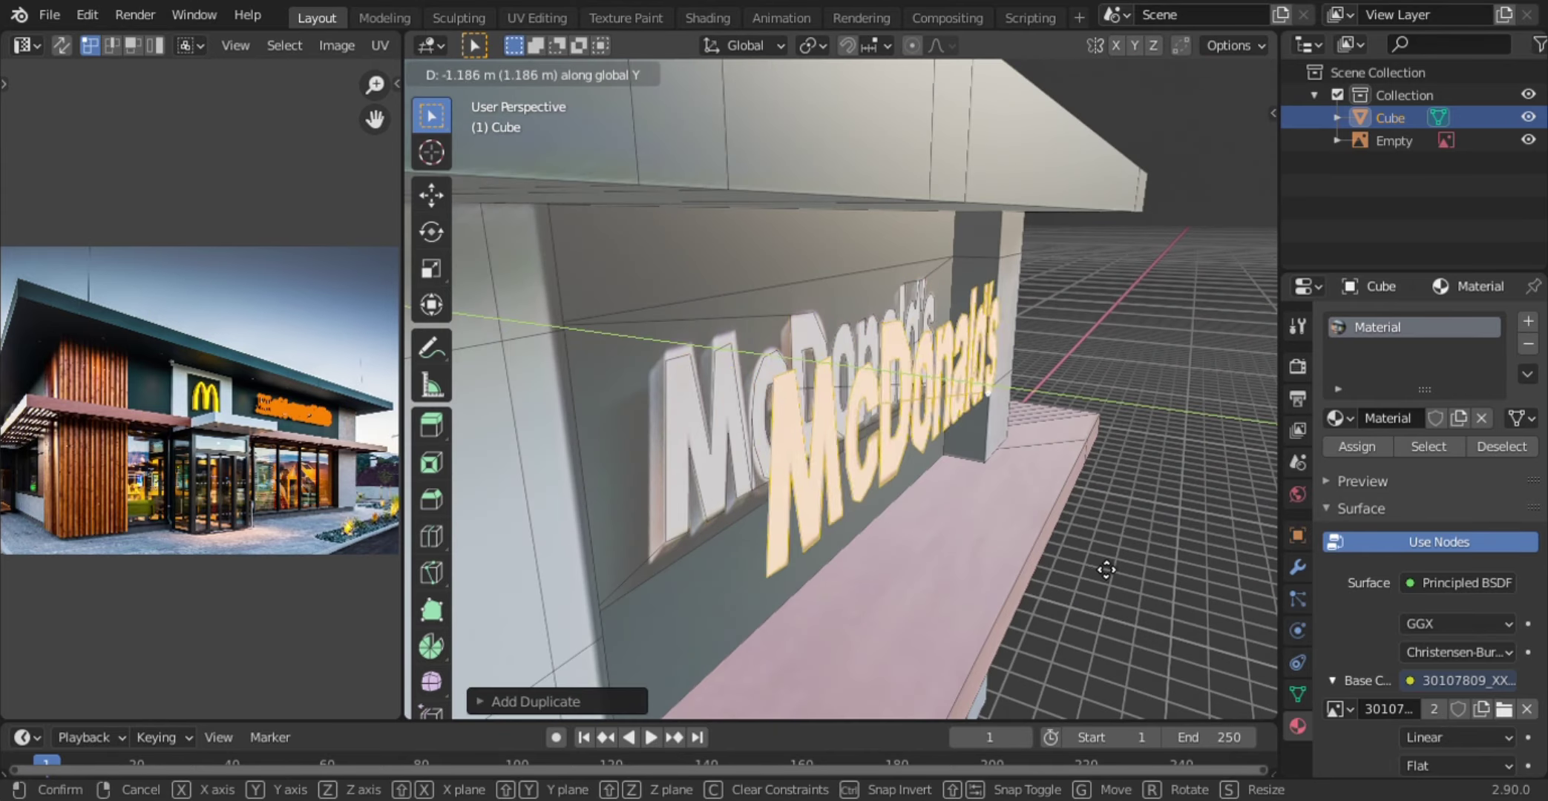
click(1101, 567)
key(p)
click(980, 560)
key(Tab)
click(813, 465)
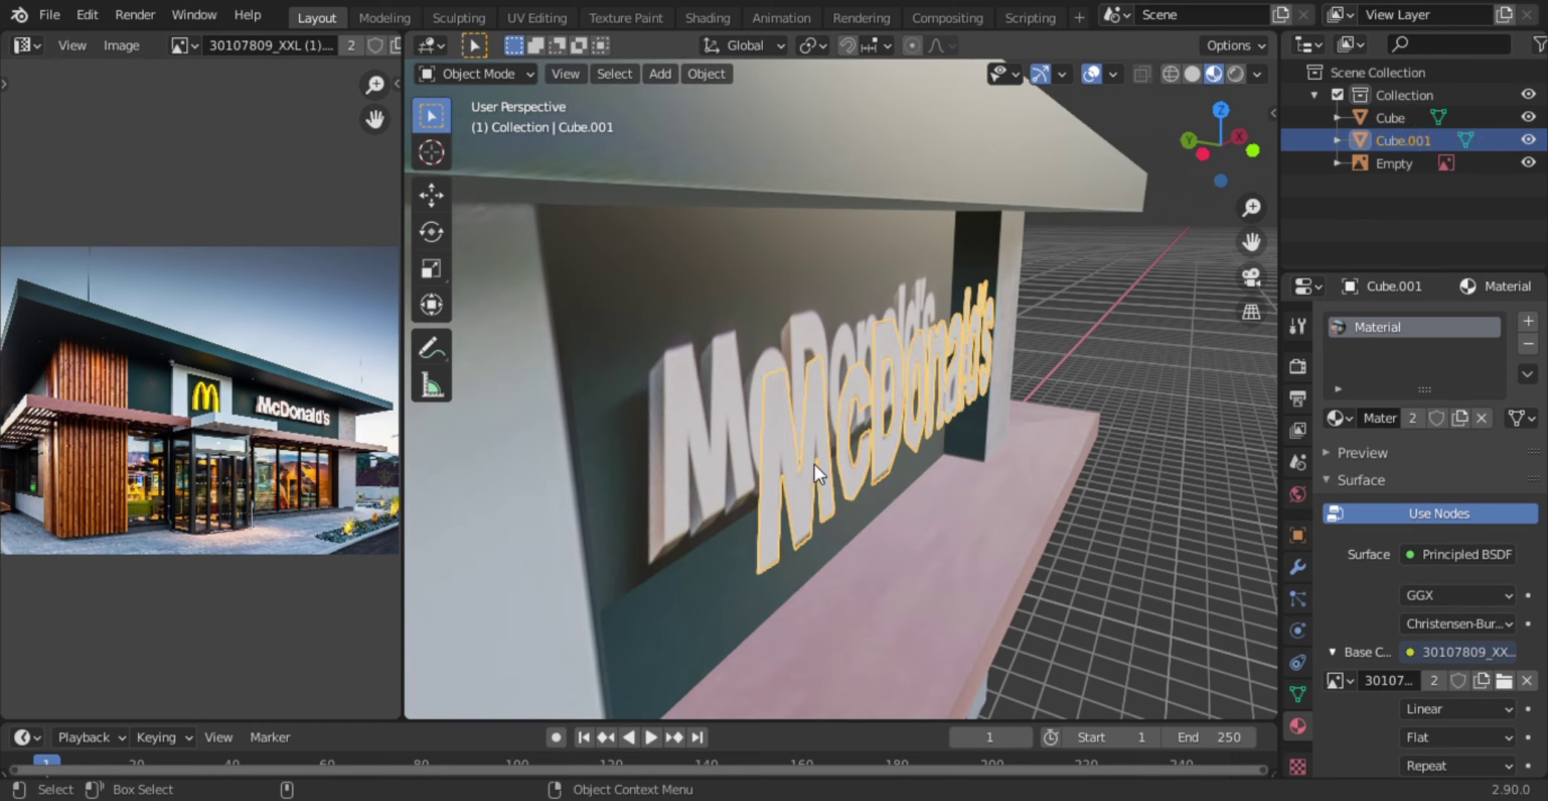
- Hide the letters object and dissolve the letter vertices from the building's sign face
key(h)
click(756, 442)
key(Tab)
key(KP_1)
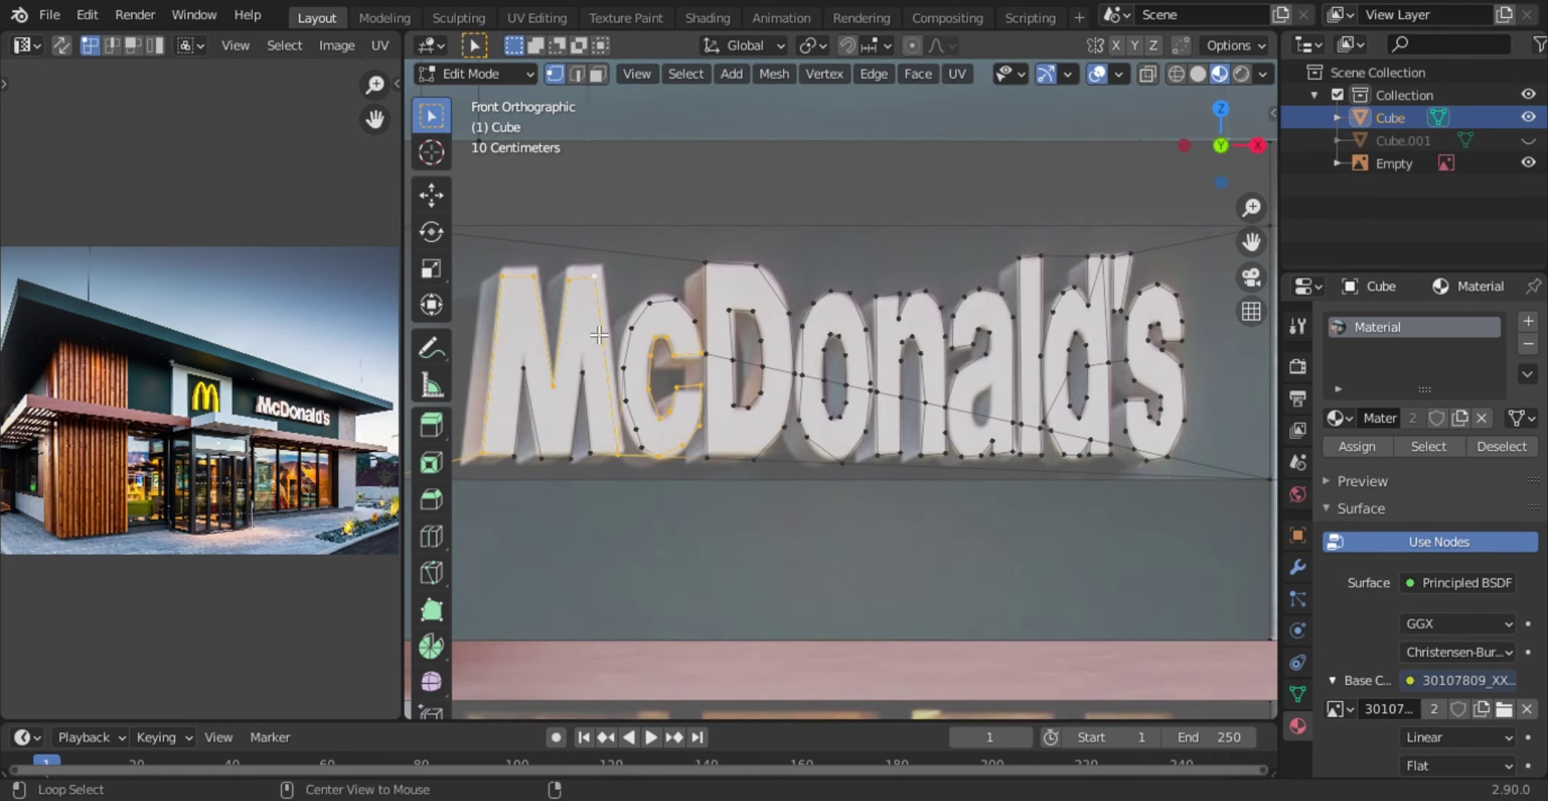
key(x)
click(519, 452)
alt+click(822, 325)
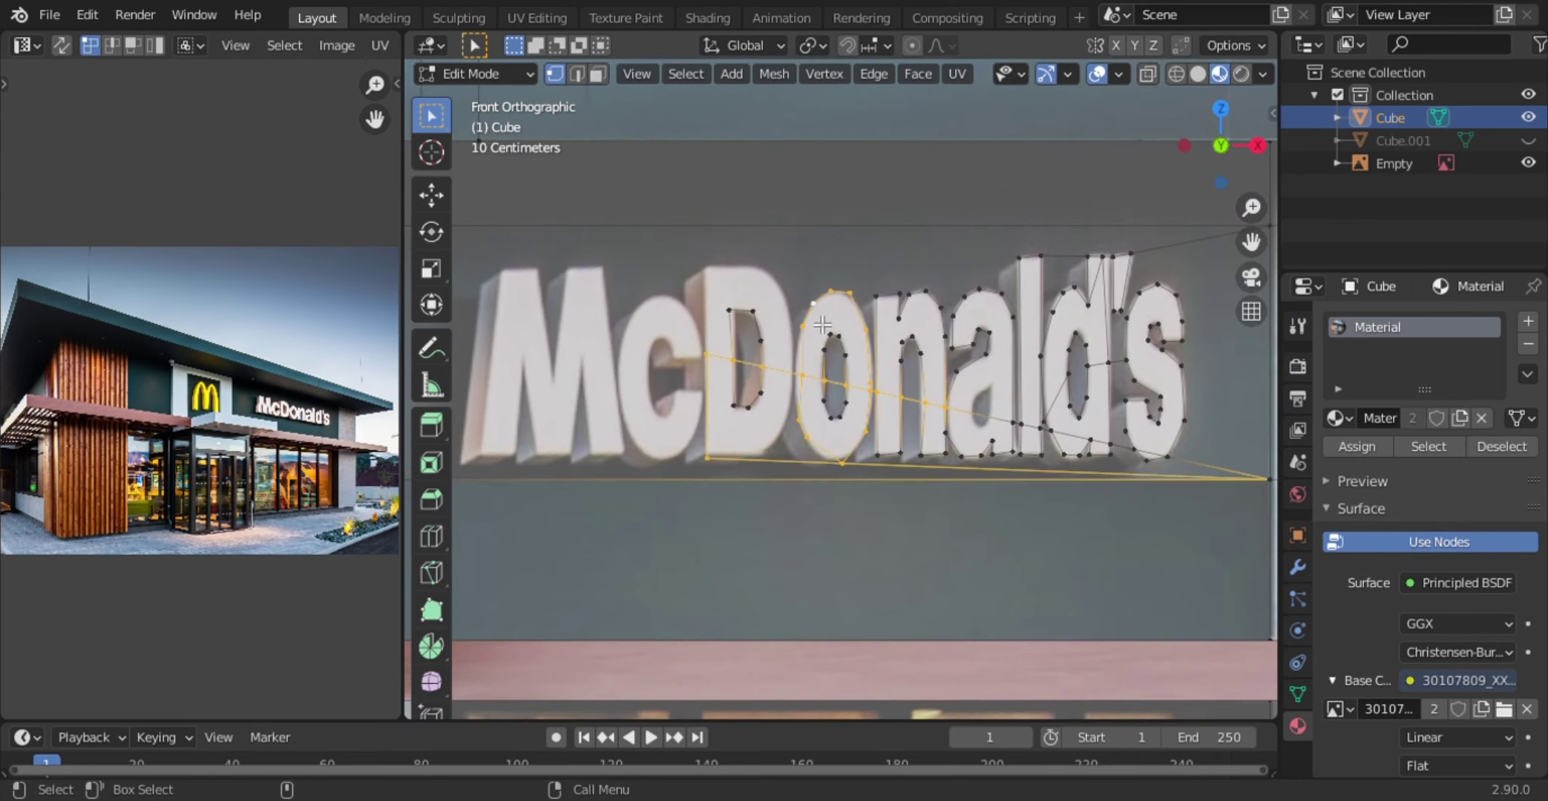
scroll(905, 371, down, 2)
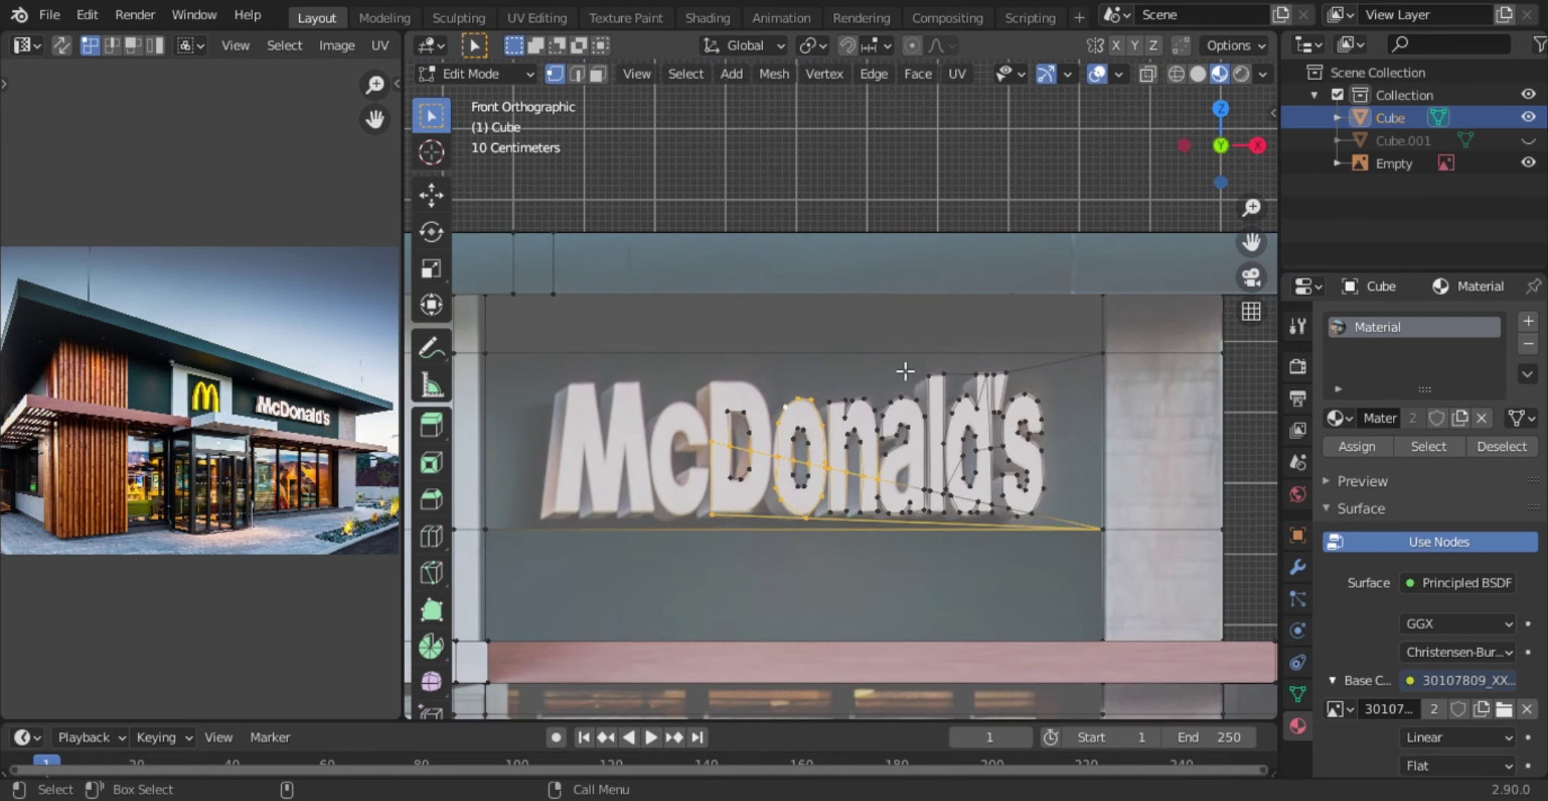
key(x)
click(985, 526)
key(a)
key(x)
click(891, 528)
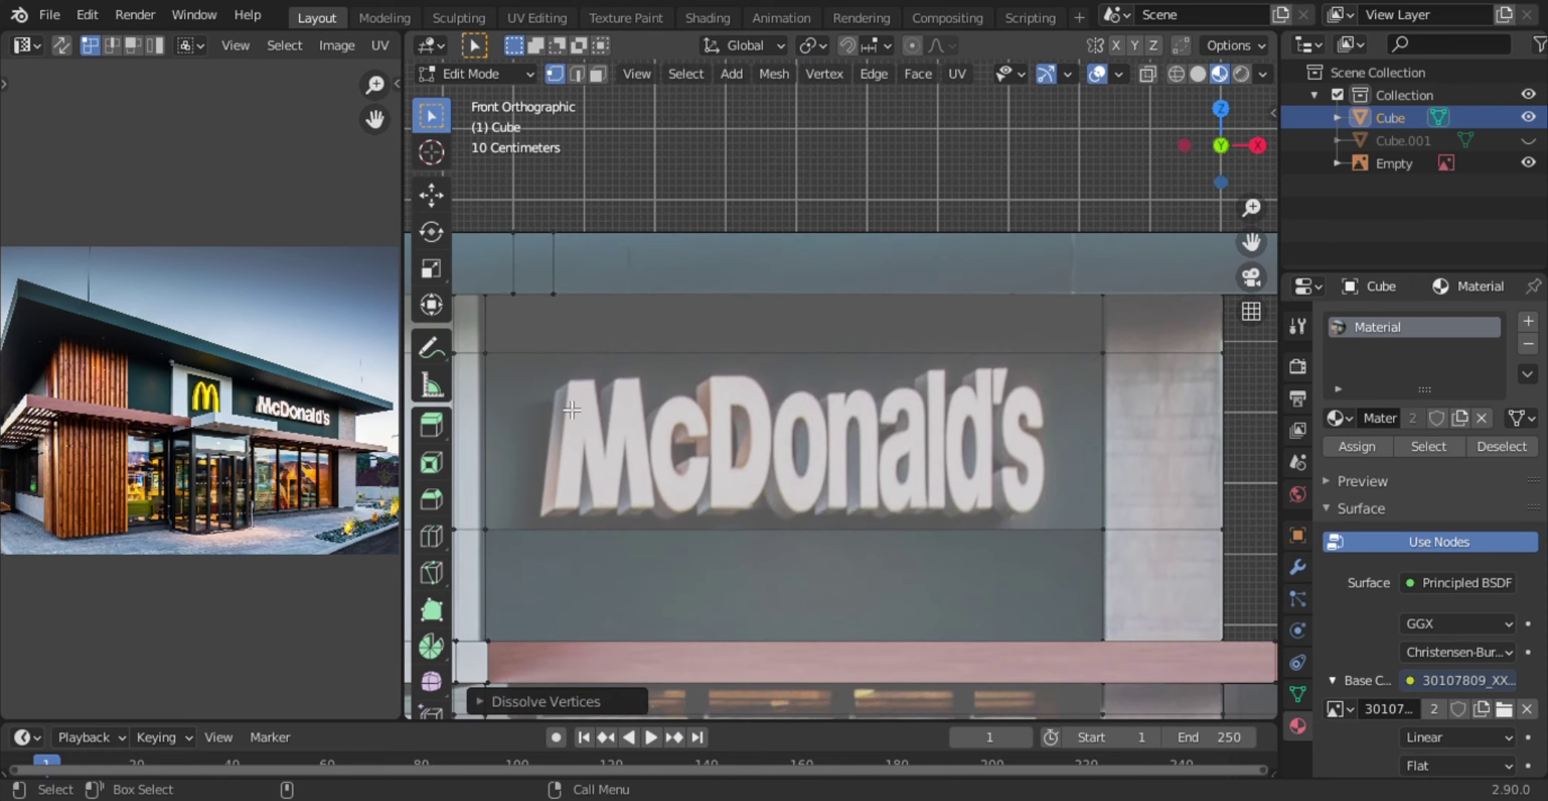
- Unwrap the sign face, scale its UVs onto dark teal, and save
key(3)
key(u)
click(552, 383)
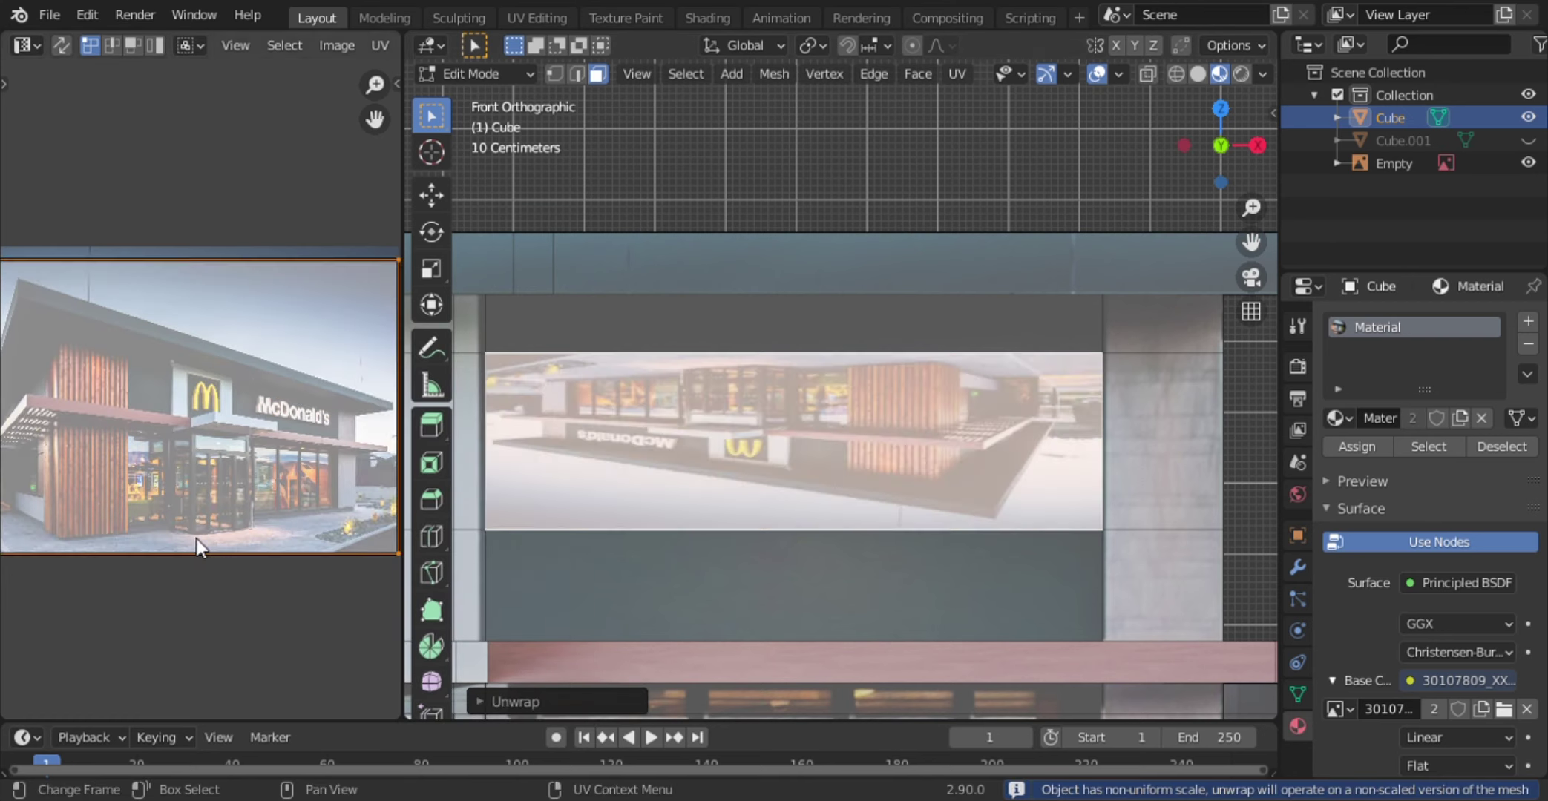
key(s)
click(109, 440)
key(Tab)
key(ctrl+s)
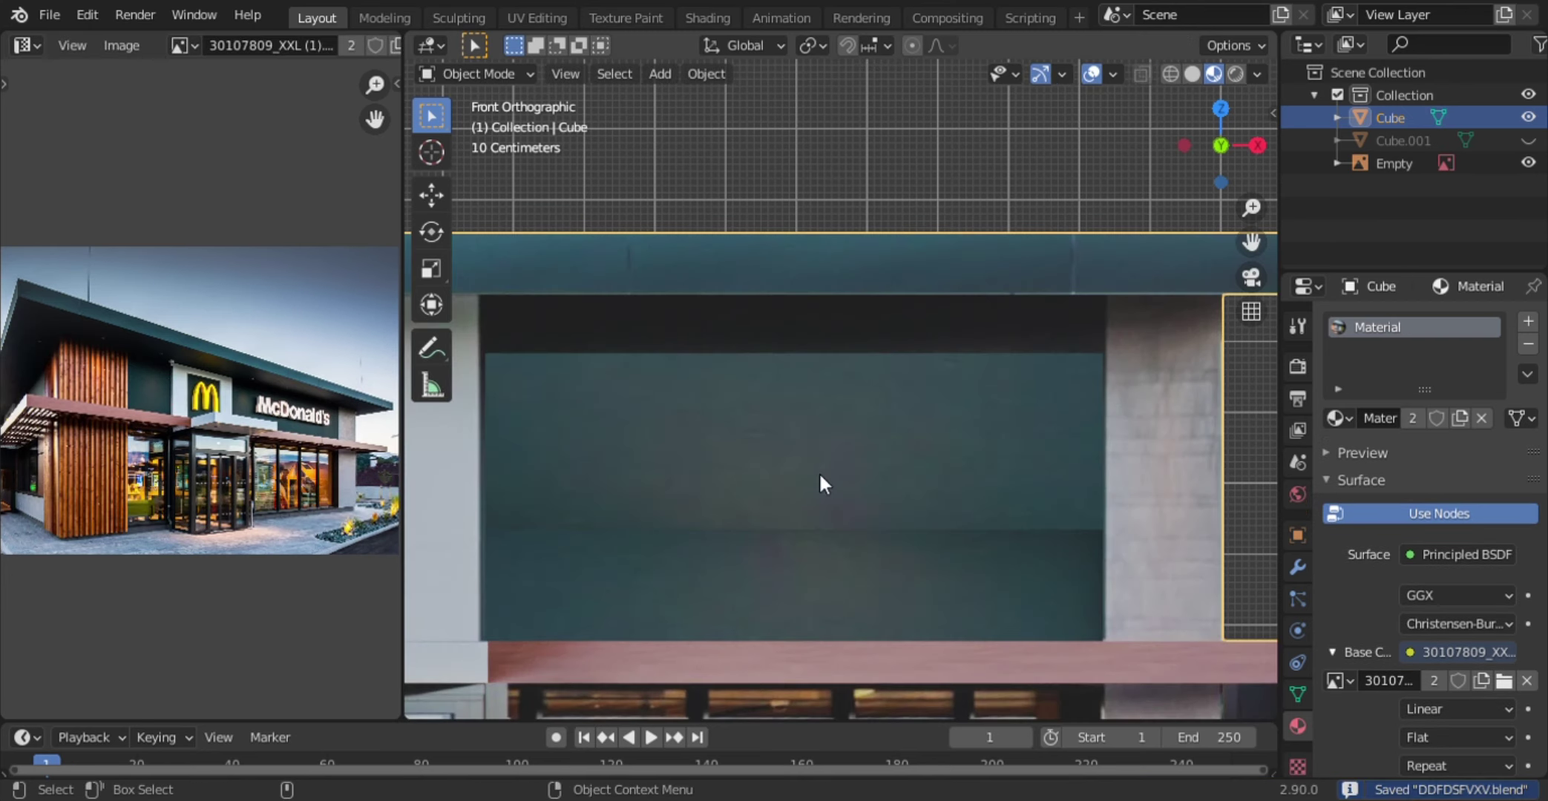
- Unwrap the wall panel beside the arches and move its UVs onto a plain area
scroll(818, 475, down, 4)
key(Tab)
click(774, 450)
key(u)
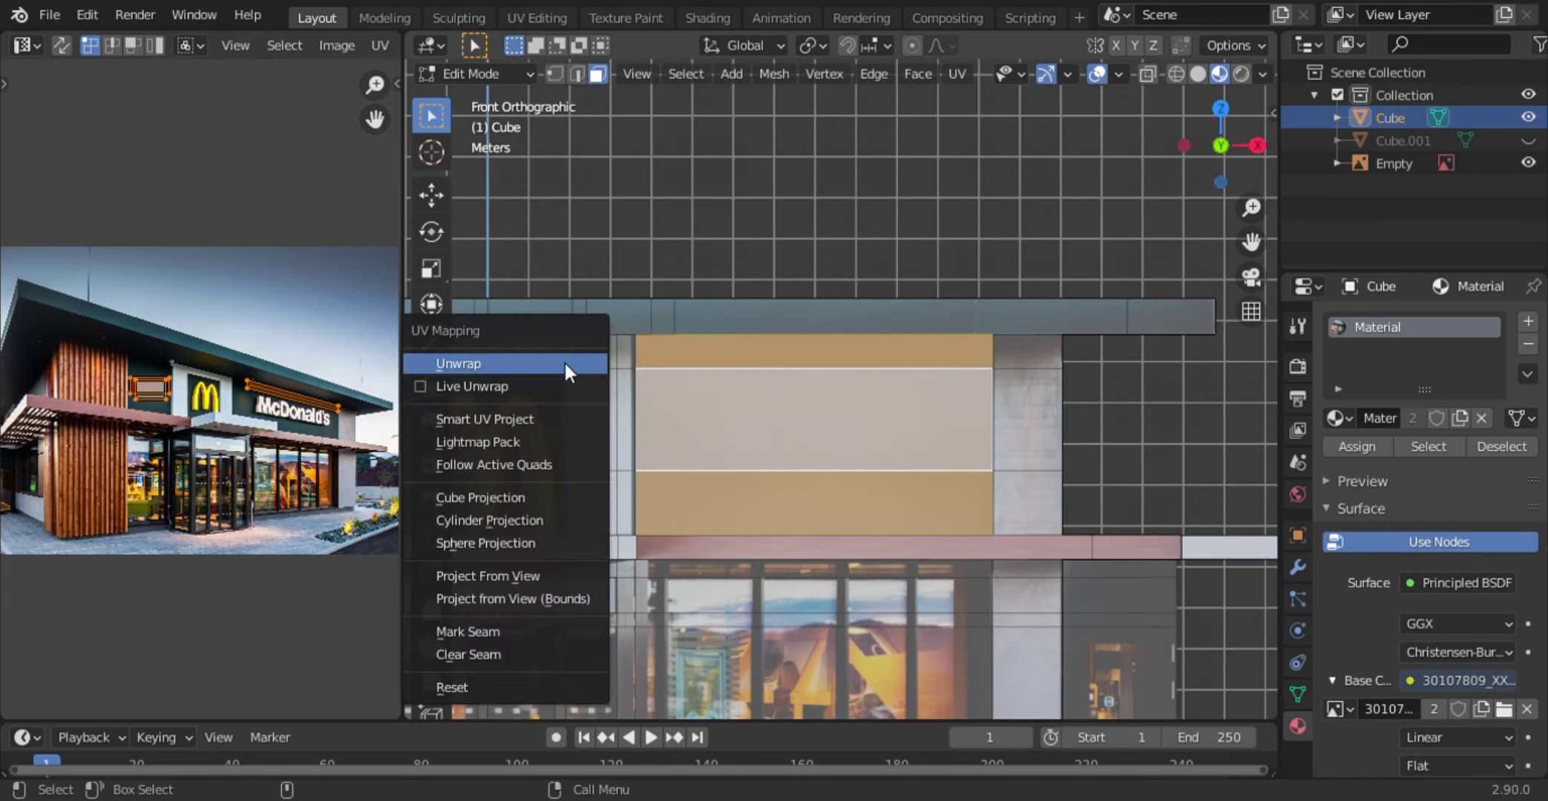
key(u)
key(u)
click(642, 384)
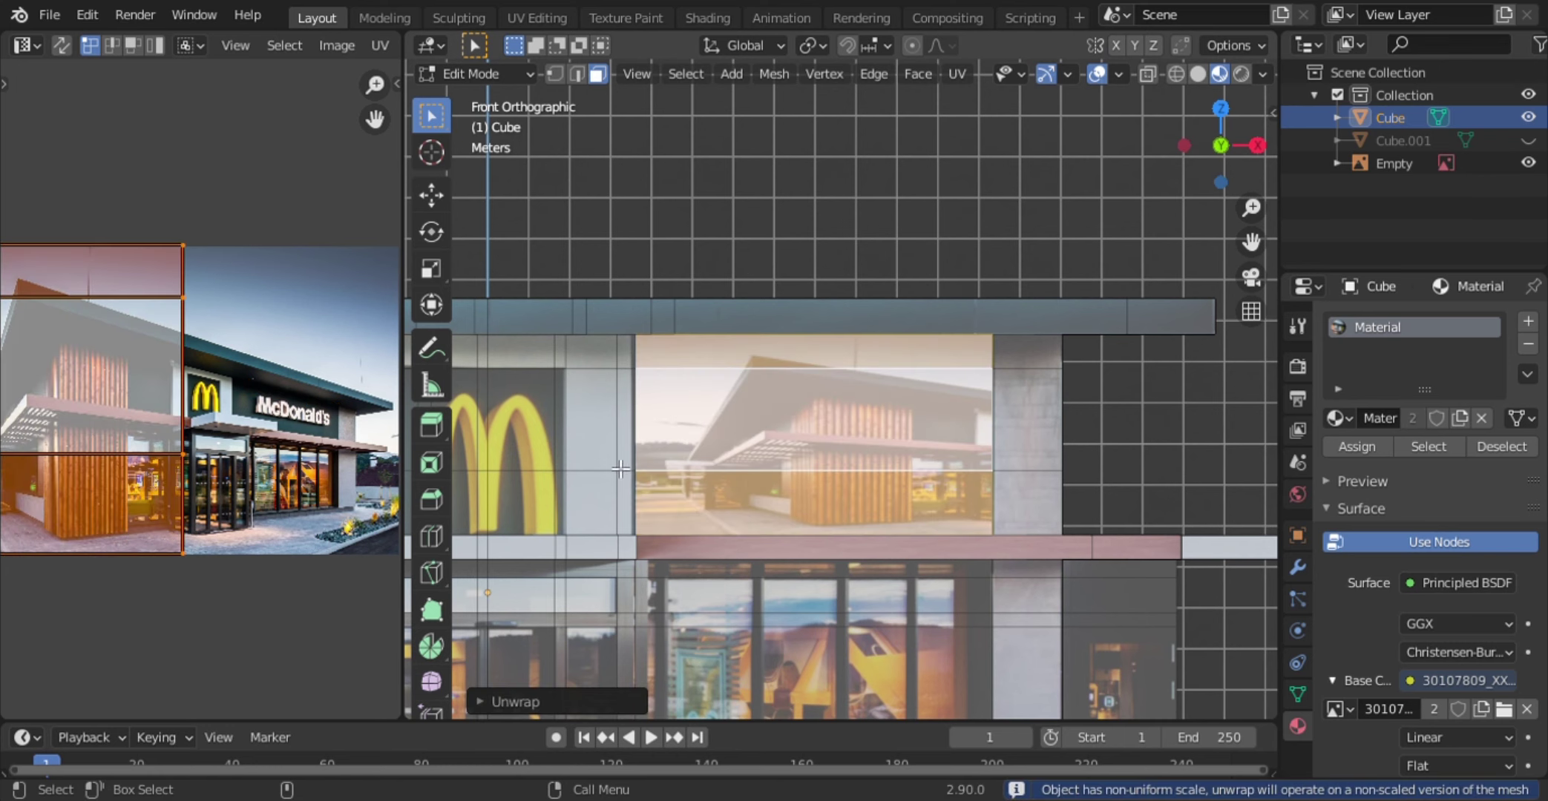
key(s)
key(g)
key(s)
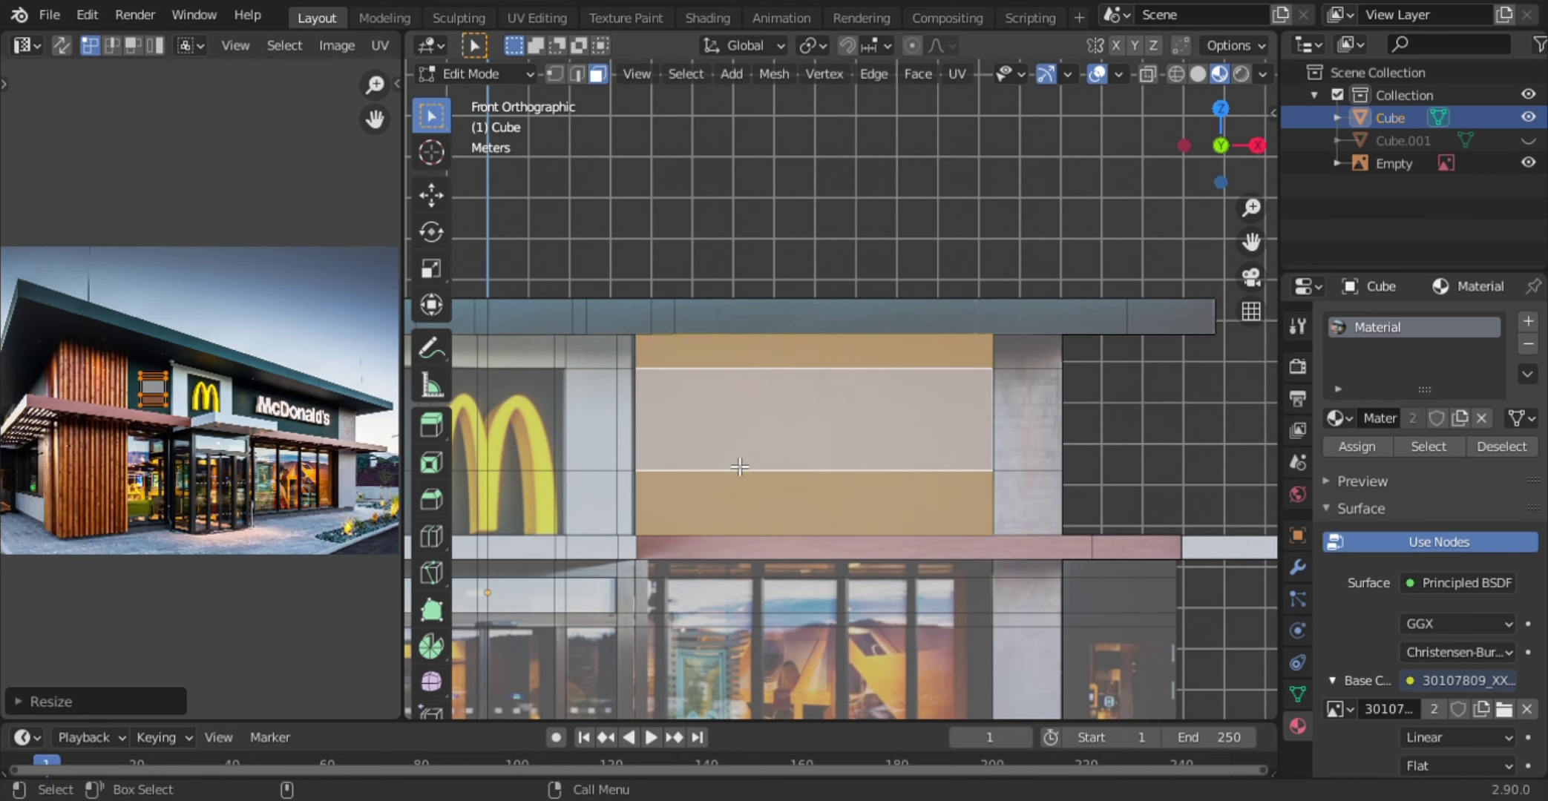
key(Tab)
- Select the McDonald's letters object and frame it in the view
click(730, 456)
key(KP_Decimal)
mouse_move(762, 478)
middle_down()
mouse_move(927, 488)
mouse_move(899, 518)
middle_up()
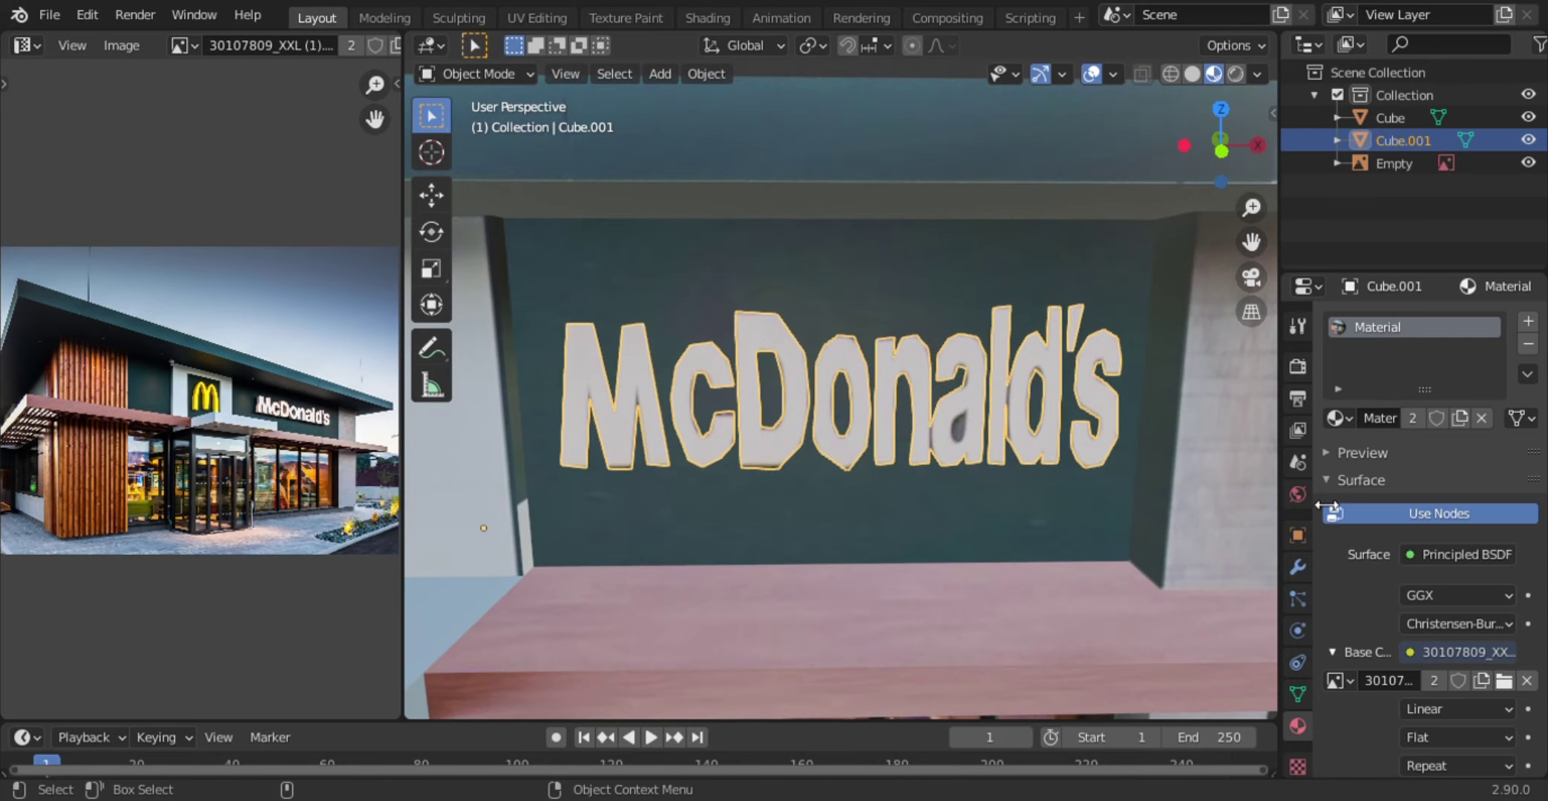
- Add a 0.01 m Solidify modifier to the letters and move them along Y onto the sign
click(1297, 566)
click(1429, 321)
click(1052, 675)
middle_drag(1052, 674, 1028, 459)
key(g)
key(y)
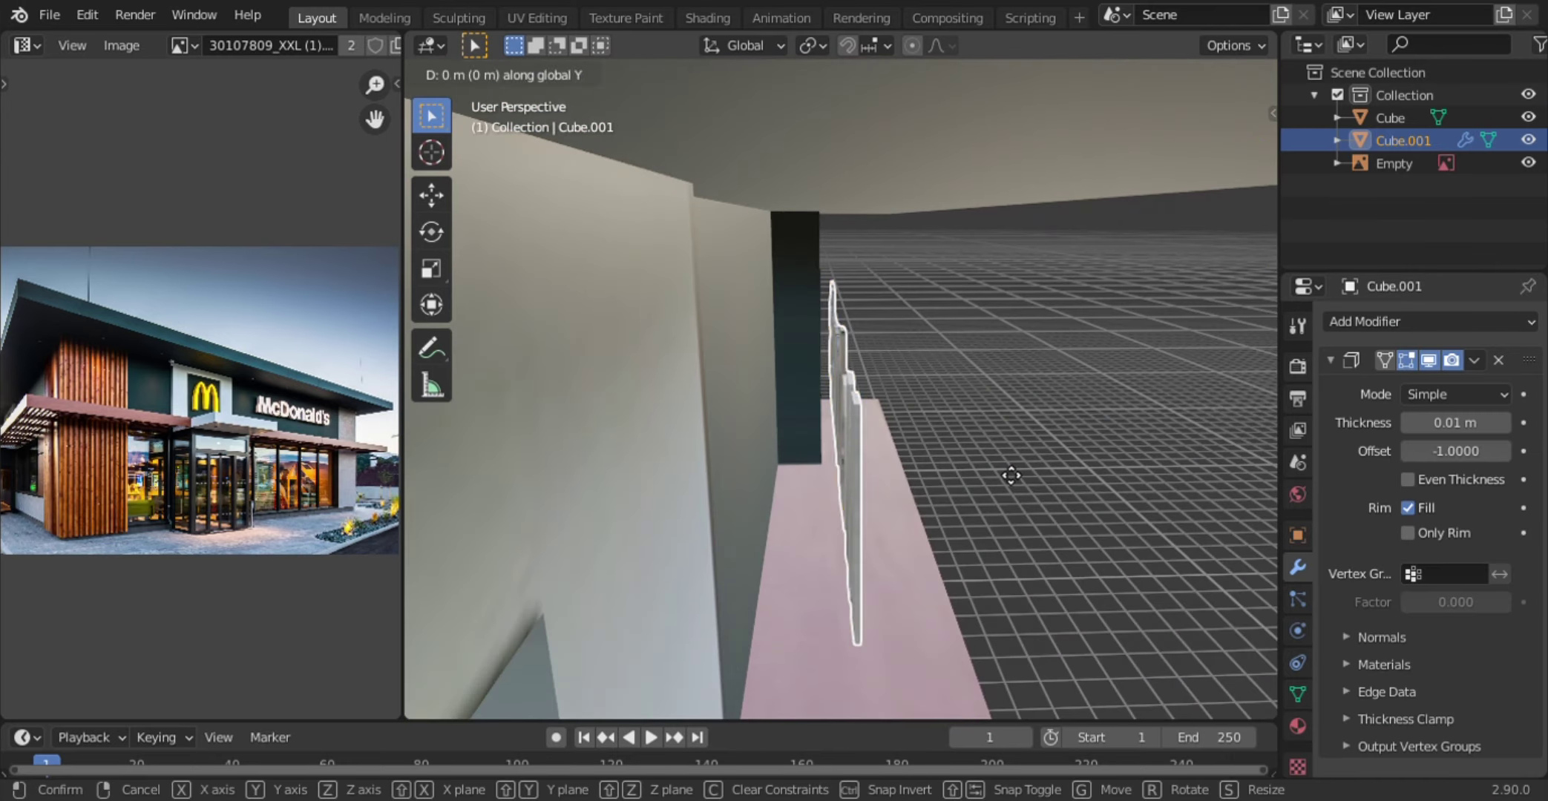
click(743, 423)
- Add subdivision smoothing to the letters and lower its level
key(KP_1)
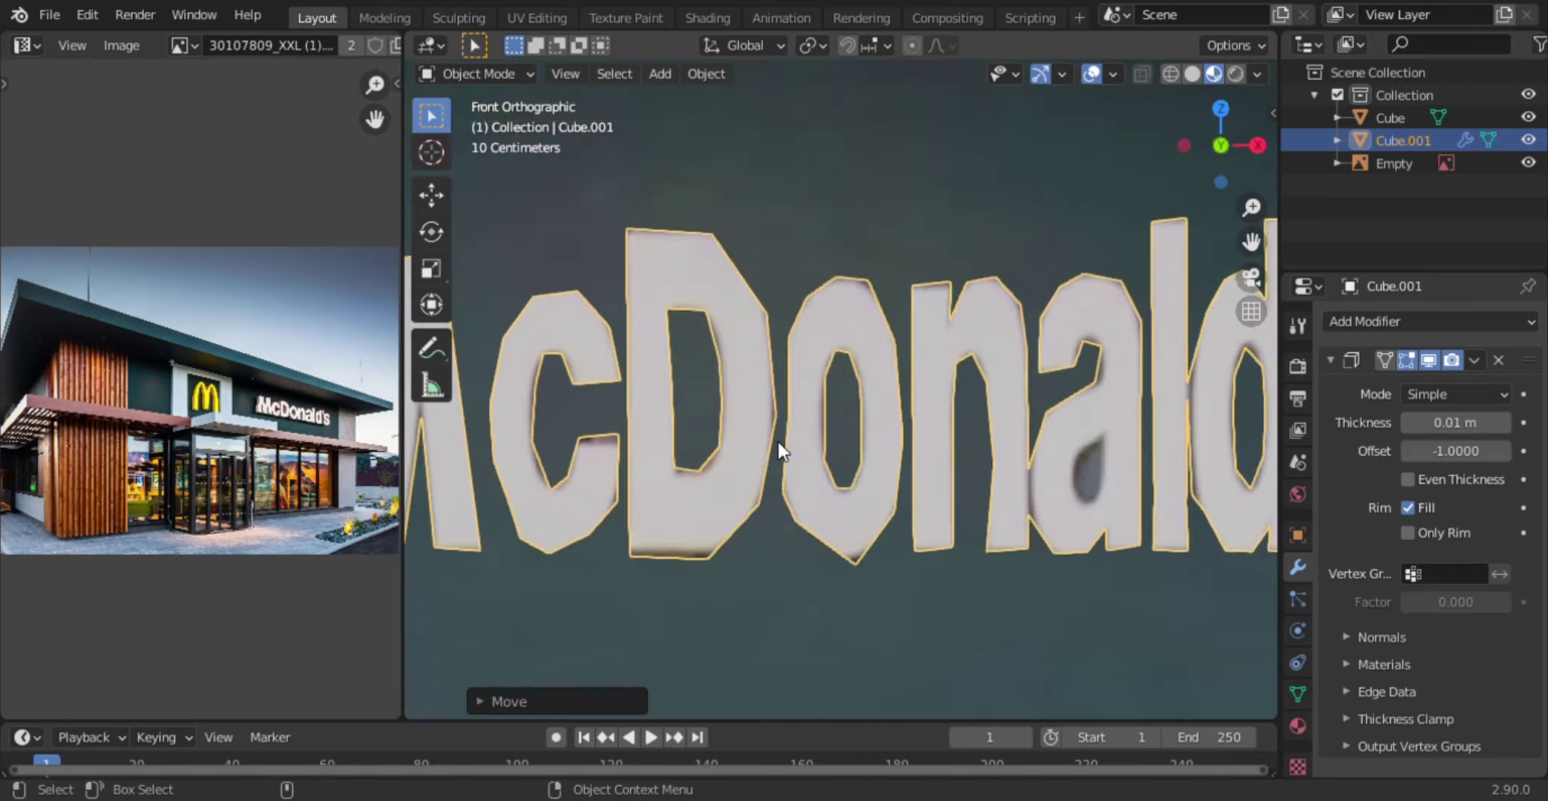
mouse_move(777, 441)
middle_down()
mouse_move(991, 488)
mouse_move(994, 513)
mouse_move(810, 283)
middle_up()
scroll(583, 503, up, 3)
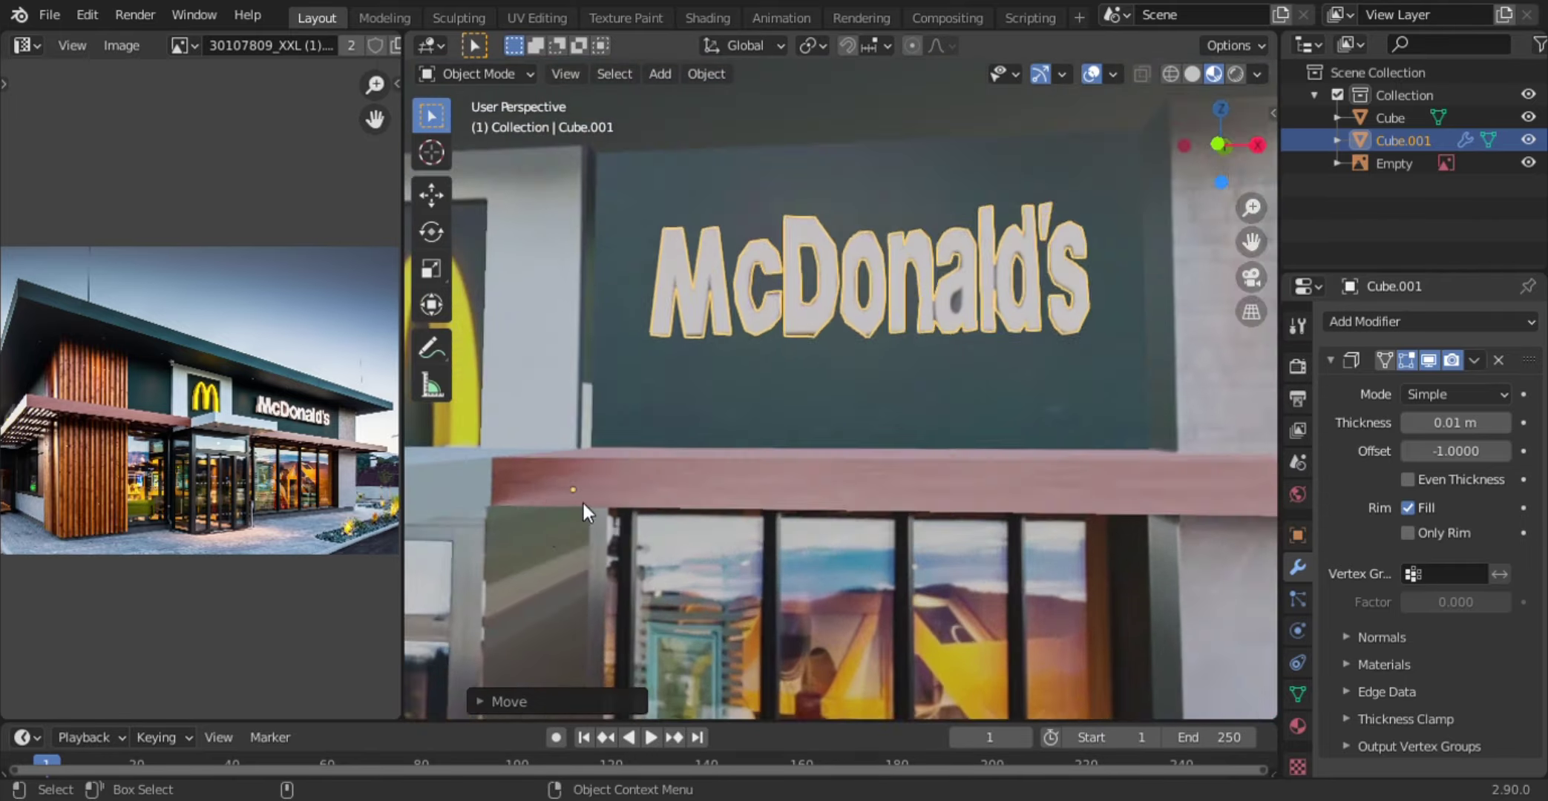
mouse_move(583, 503)
middle_down()
mouse_move(884, 512)
mouse_move(878, 482)
mouse_move(1181, 542)
mouse_move(880, 494)
middle_up()
key(ctrl+2)
scroll(1406, 681, down, 5)
click(1406, 681)
scroll(1406, 681, up, 5)
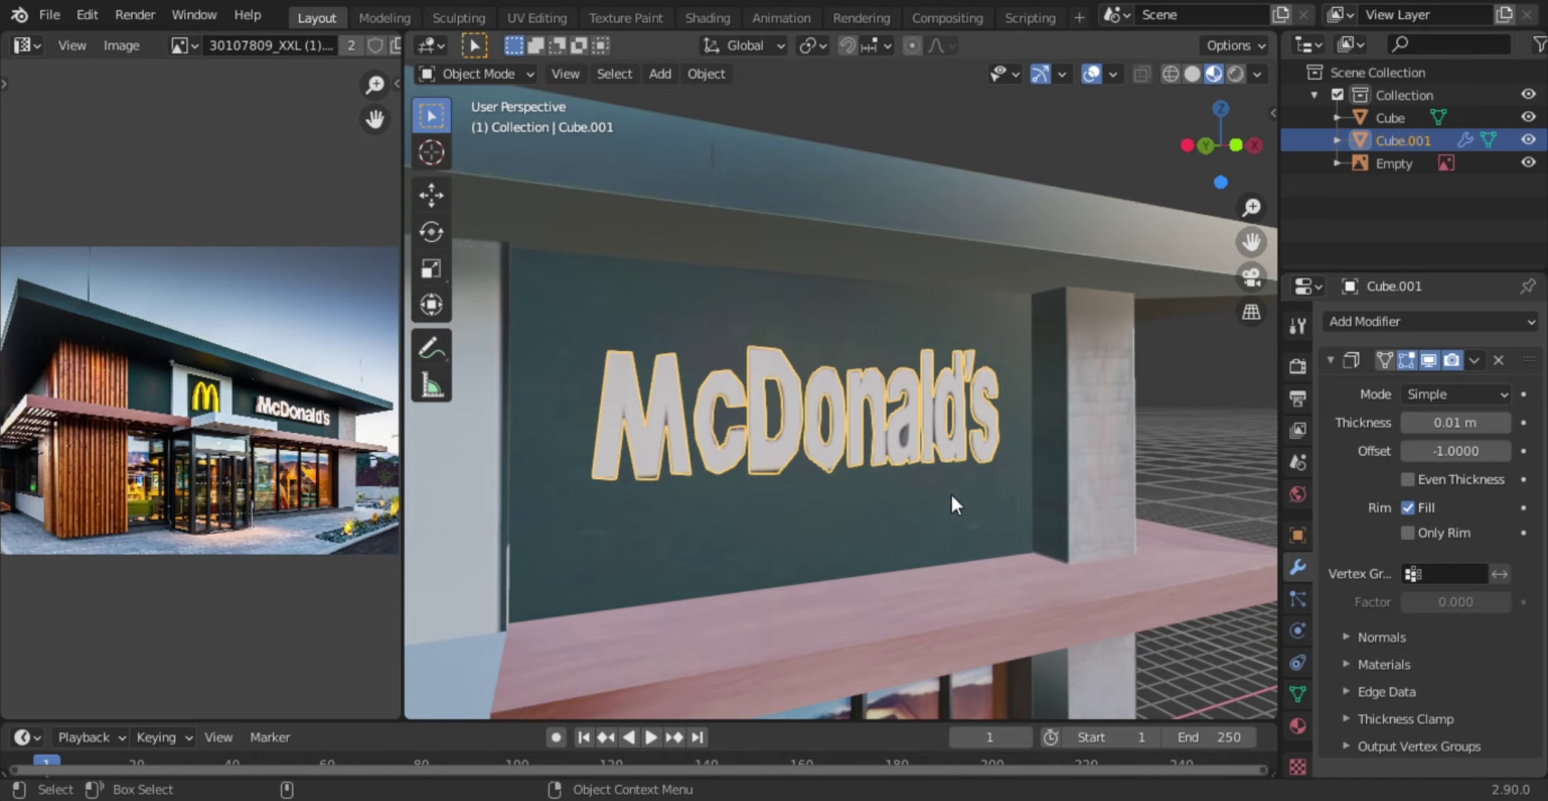
scroll(389, 503, down, 1)
scroll(820, 253, down, 4)
mouse_move(820, 254)
middle_down()
mouse_move(866, 253)
mouse_move(759, 333)
middle_up()
scroll(760, 333, up, 2)
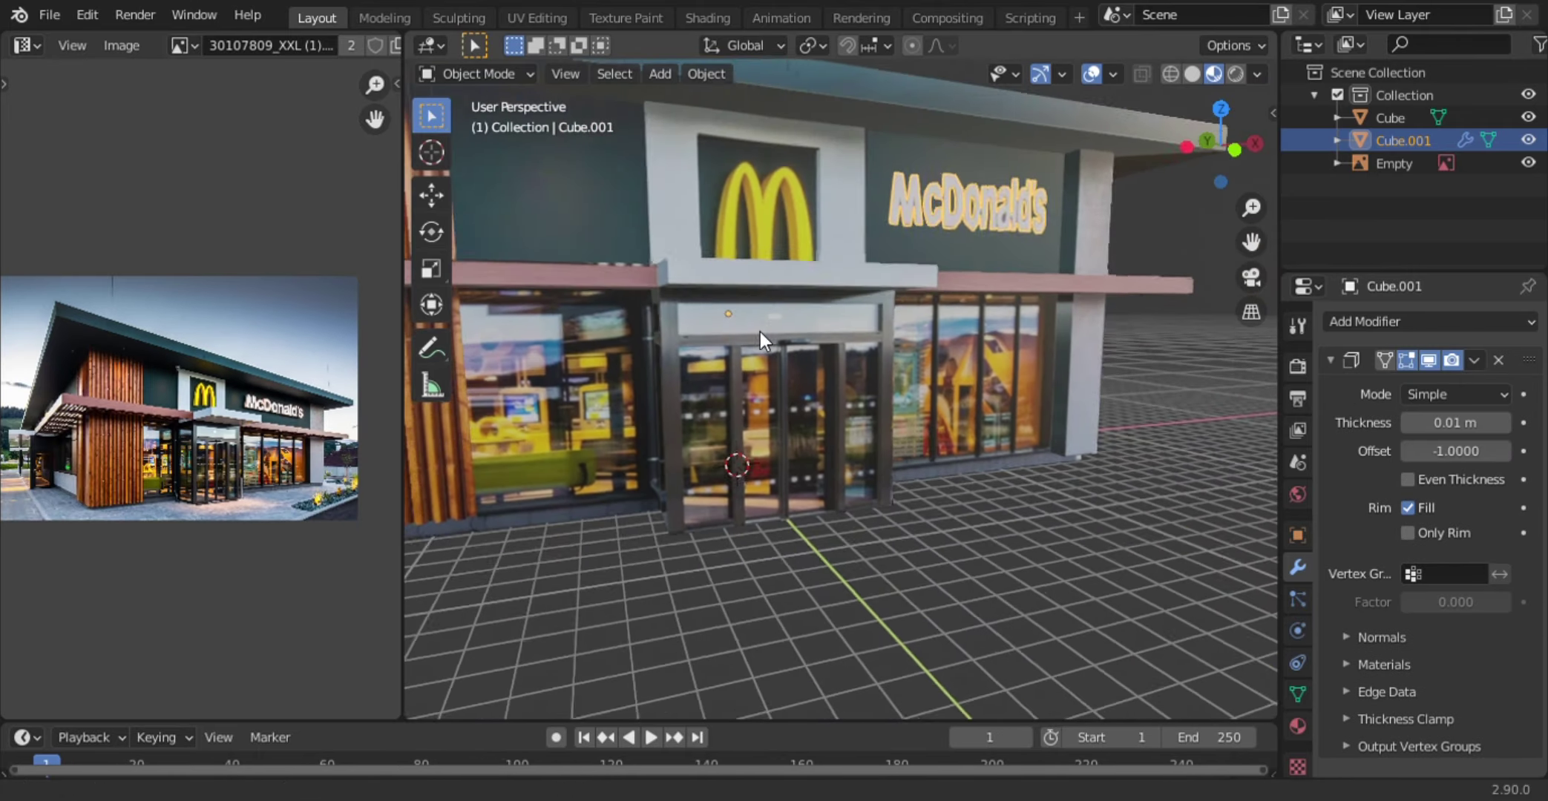
key(KP_1)
- In the building's edit mode, knife-cut the M outline over both arches to the floor edge
scroll(847, 331, up, 5)
click(820, 408)
key(Tab)
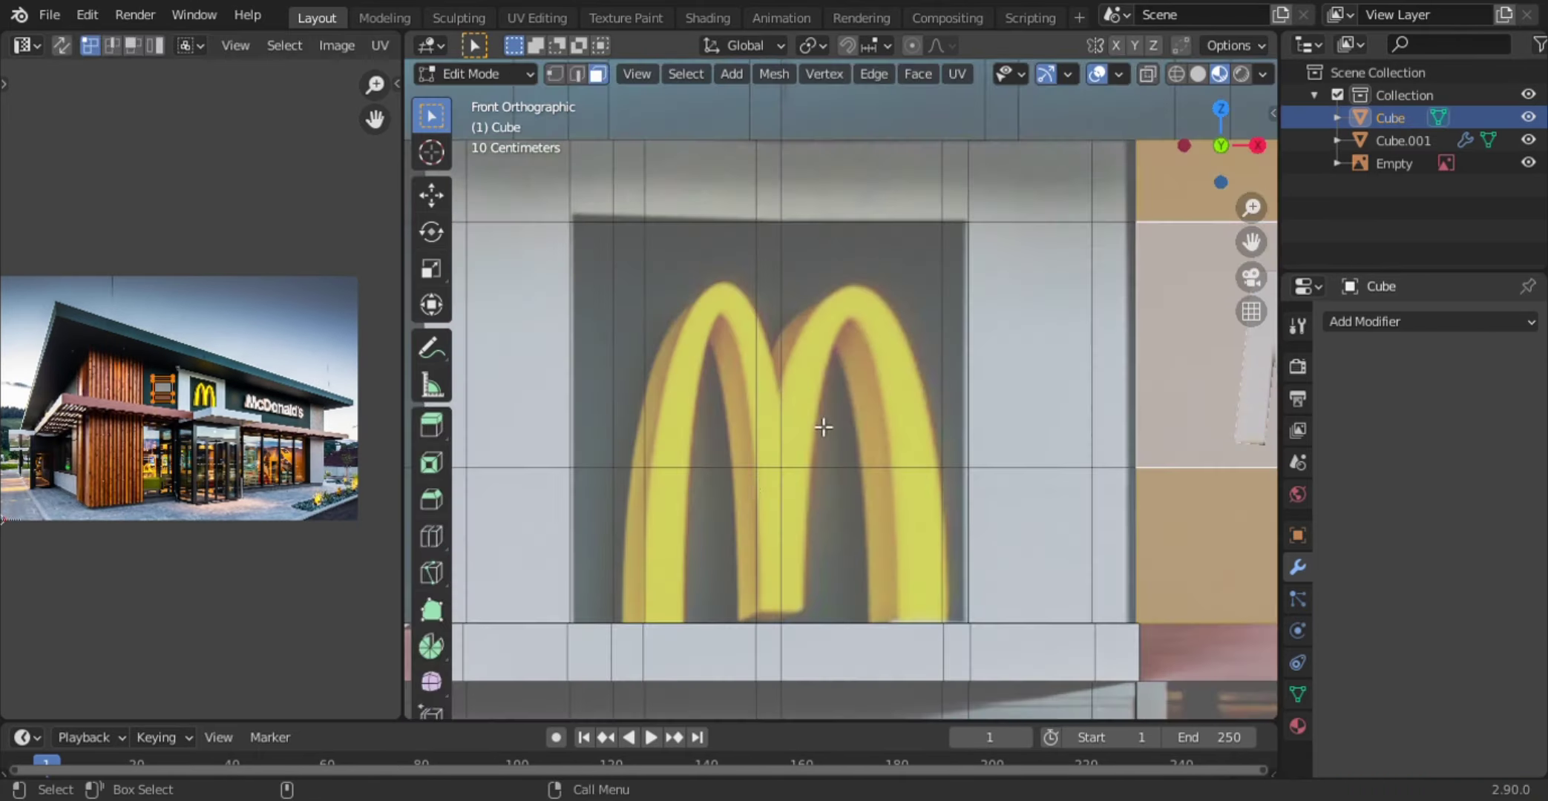
middle_drag(824, 426, 722, 571)
key(k)
click(645, 475)
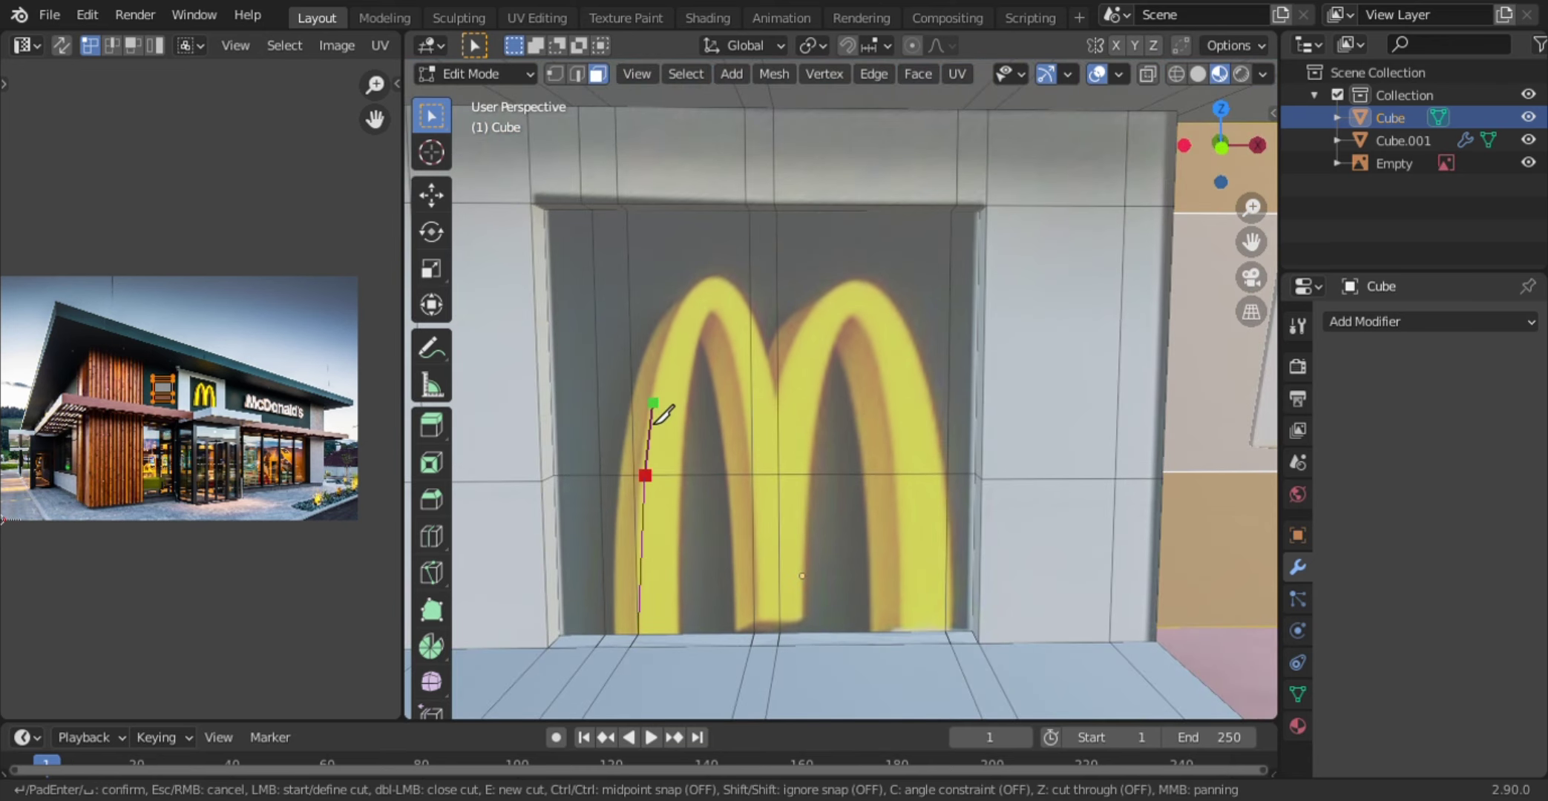
click(658, 353)
click(751, 311)
click(777, 401)
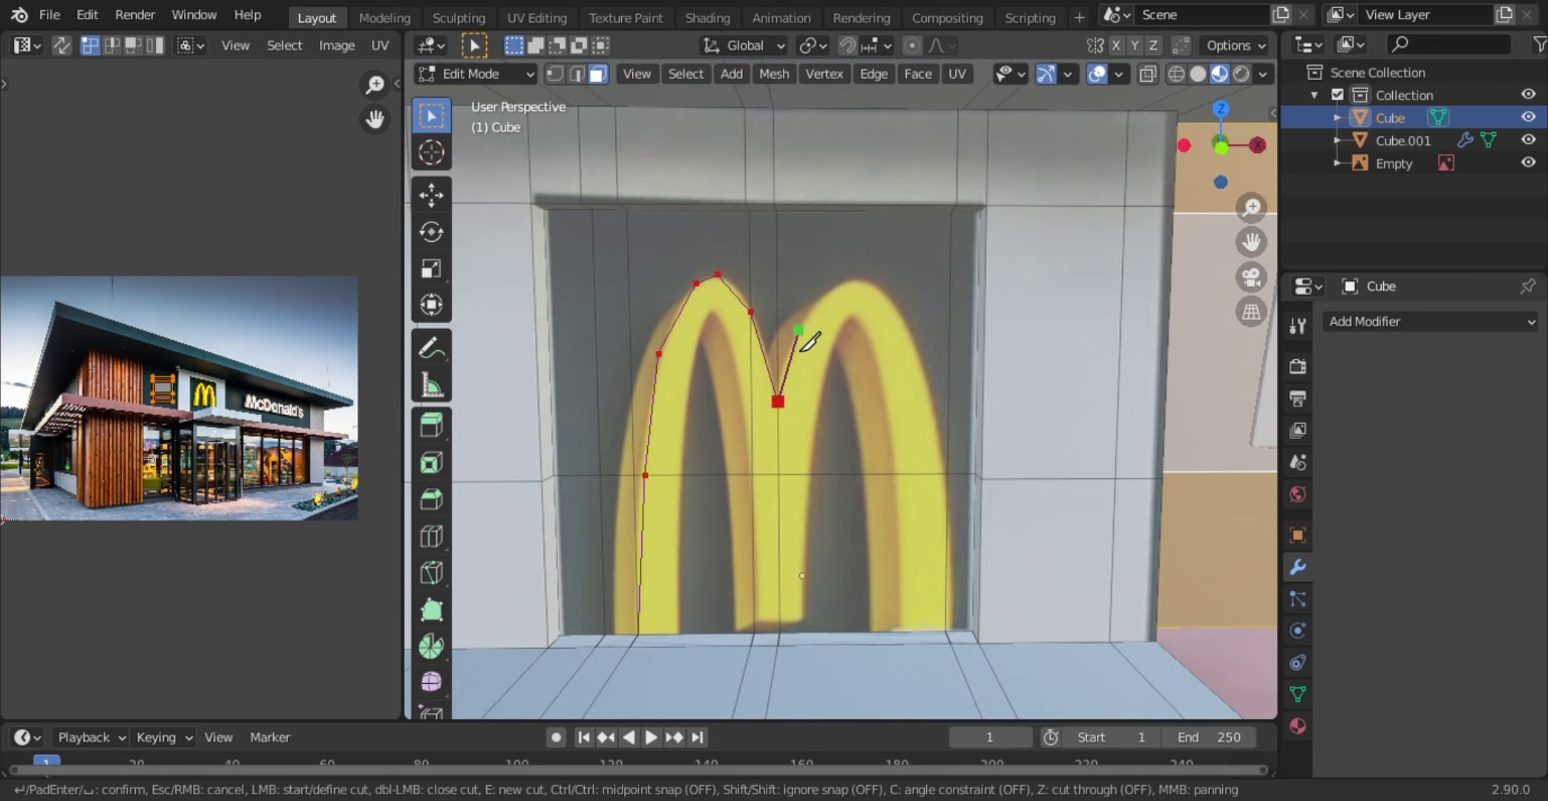
click(947, 473)
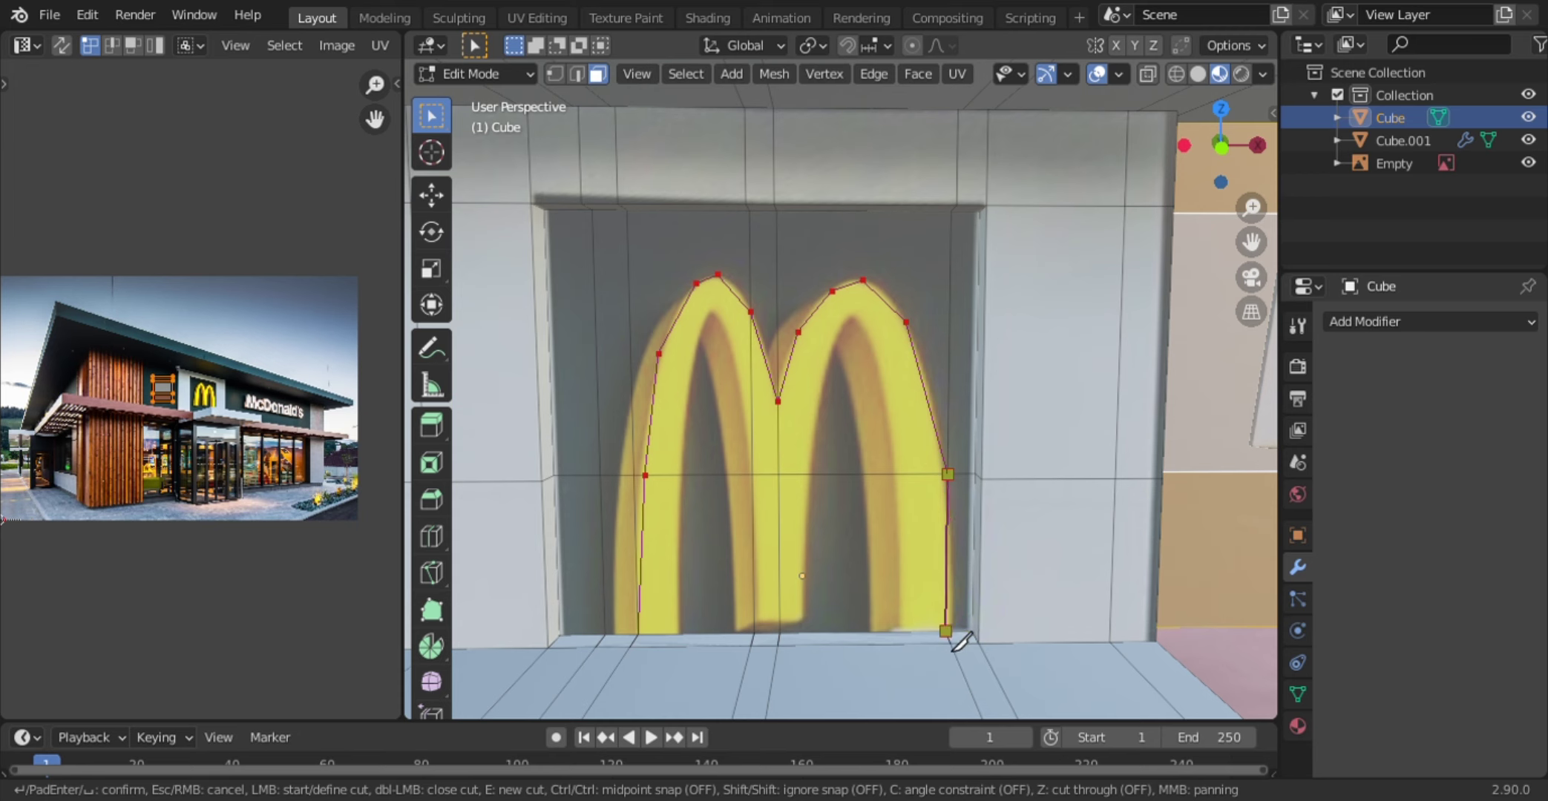
click(946, 631)
key(Return)
- Knife-cut from the horizontal edge down the M's right edge
scroll(877, 228, up, 2)
key(k)
click(765, 492)
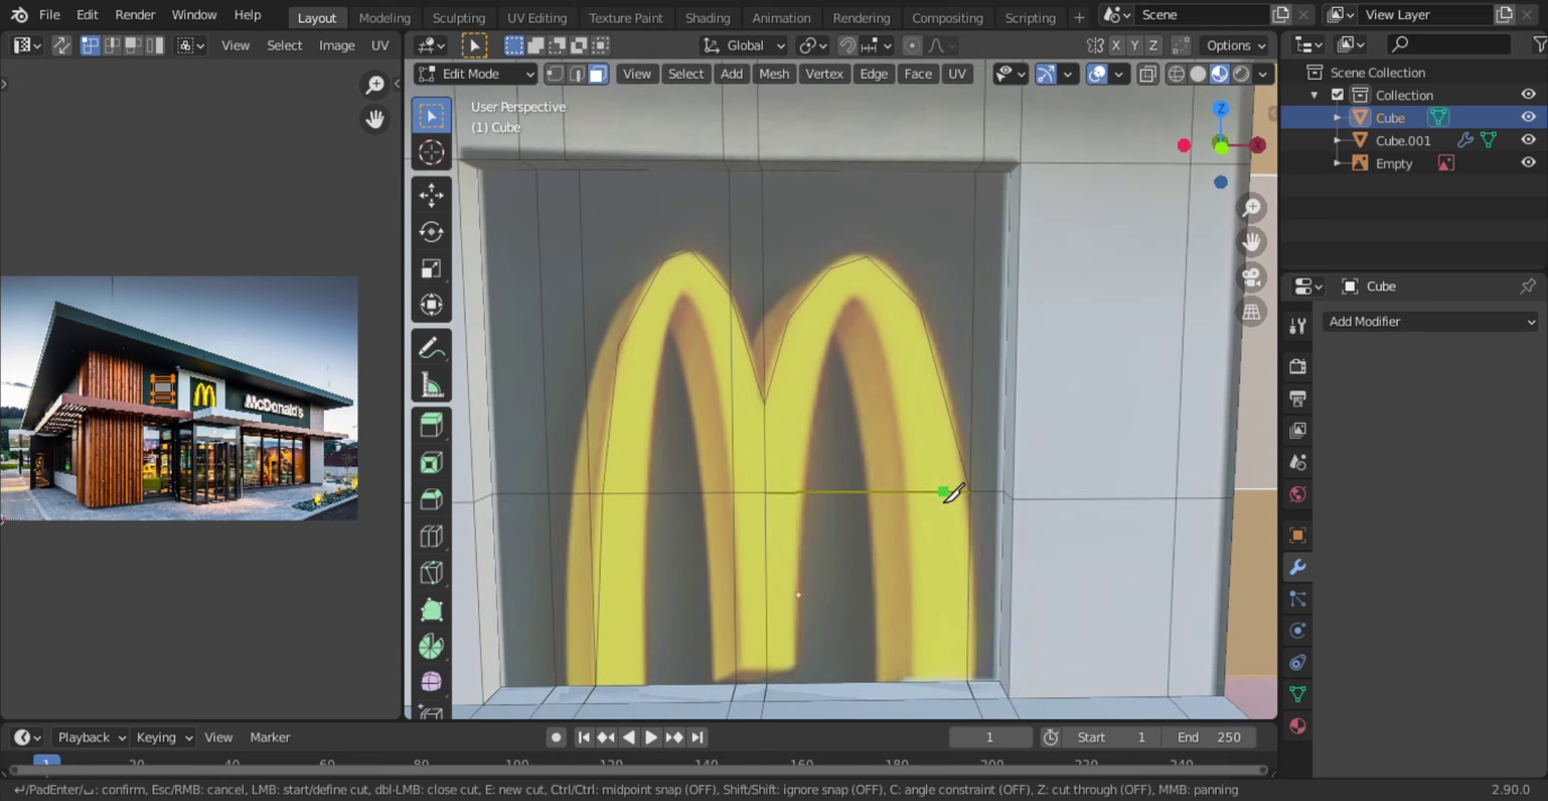
middle_drag(977, 686, 986, 568)
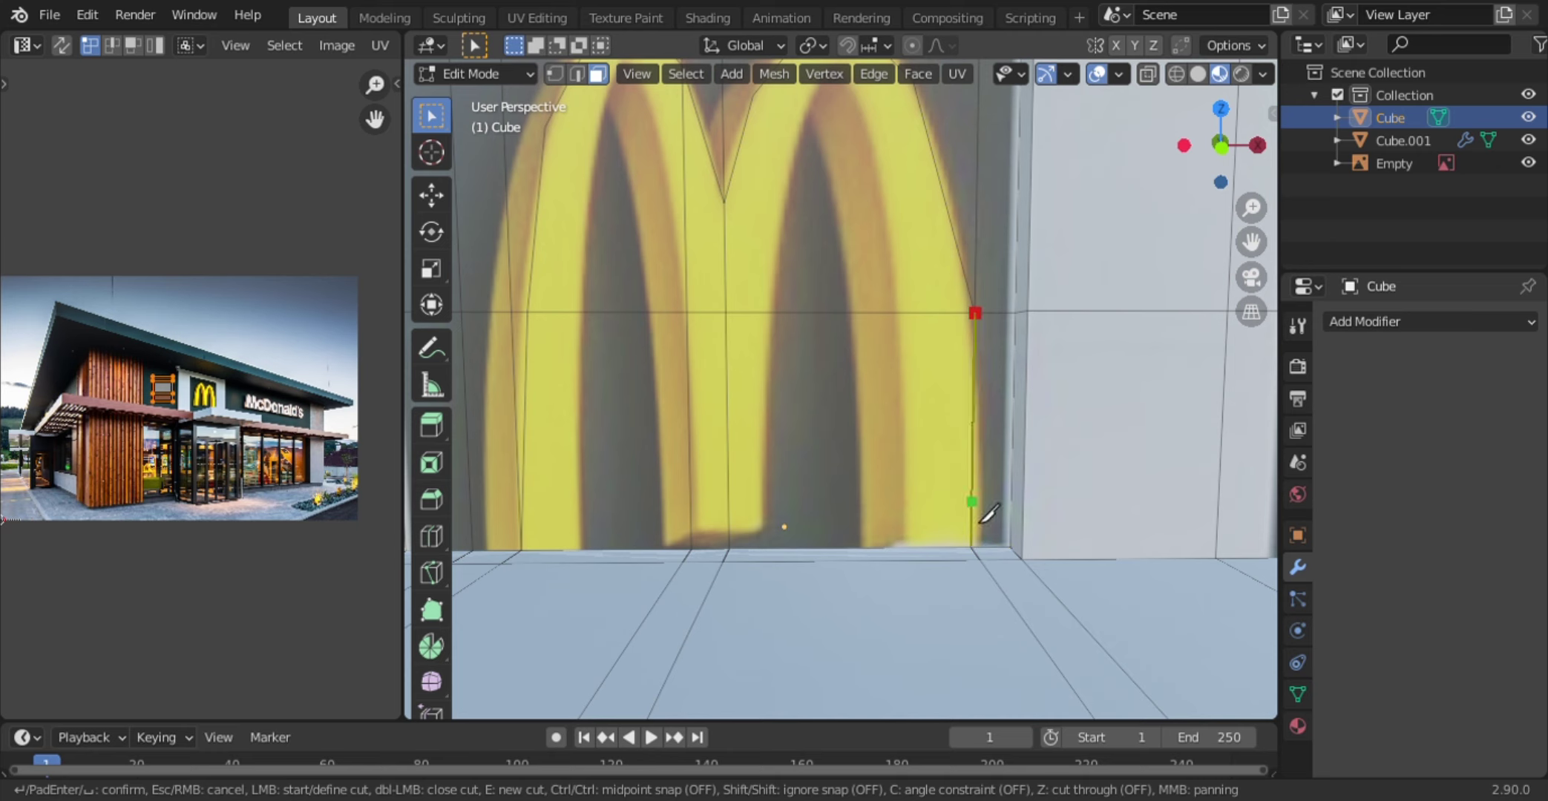
click(971, 501)
key(Return)
- Knife-cut an inner arch outline from the M's base over the arch top and back down
scroll(896, 502, down, 2)
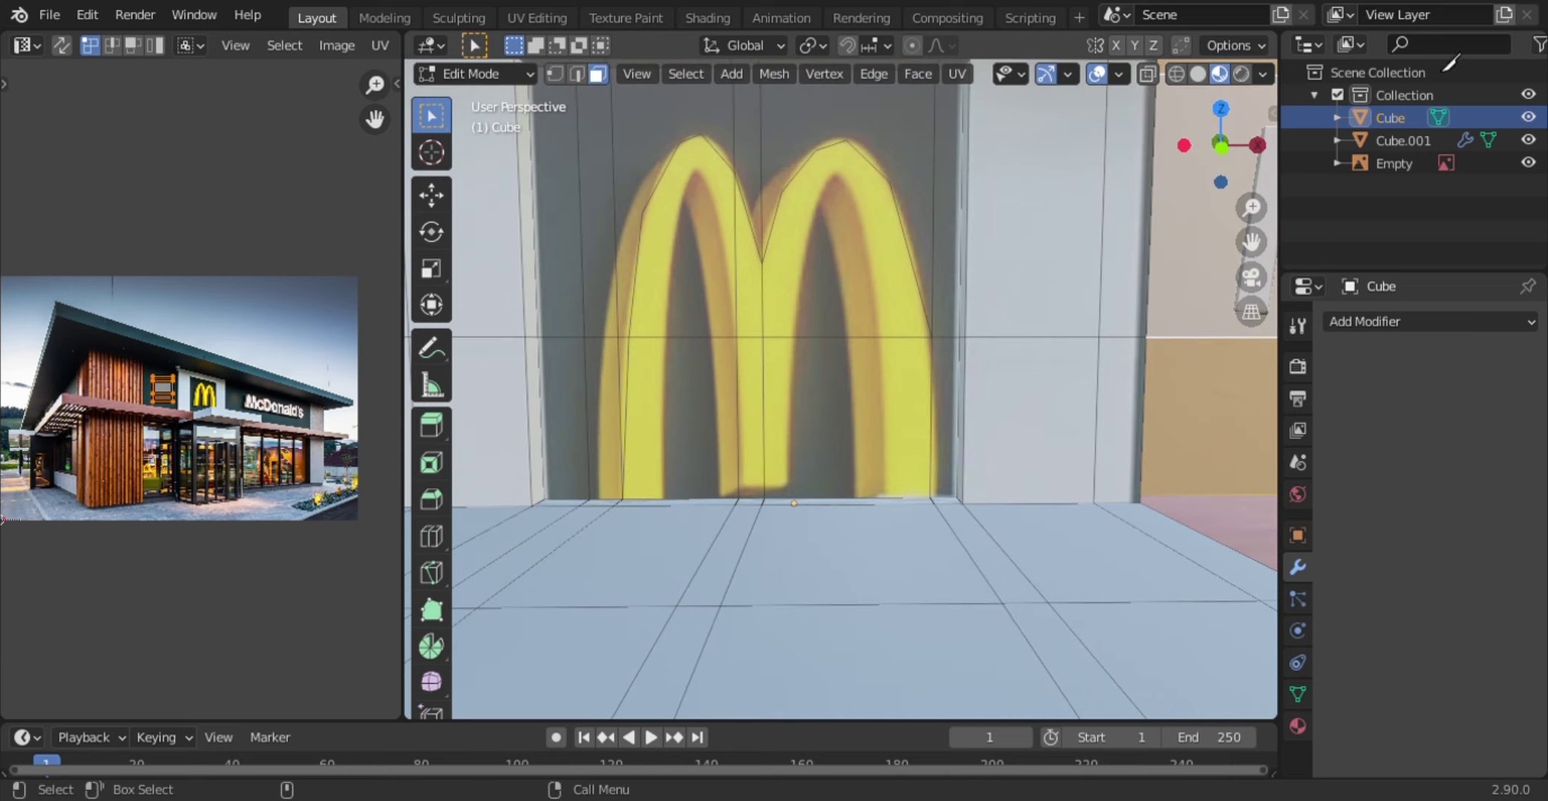
shift+middle_drag(881, 460, 880, 587)
key(k)
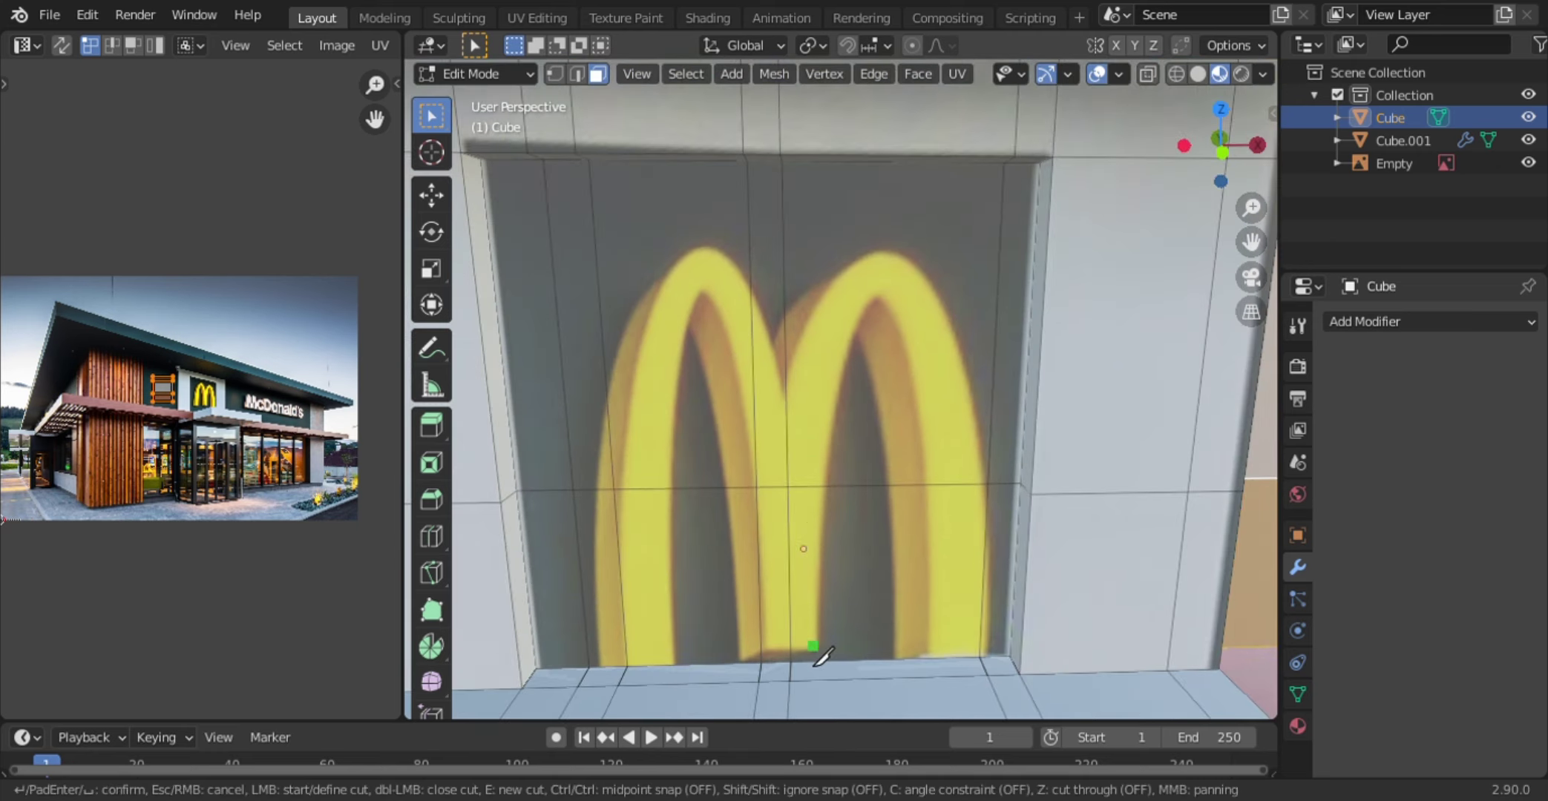
click(813, 645)
click(819, 486)
click(849, 349)
click(880, 300)
click(904, 343)
click(926, 484)
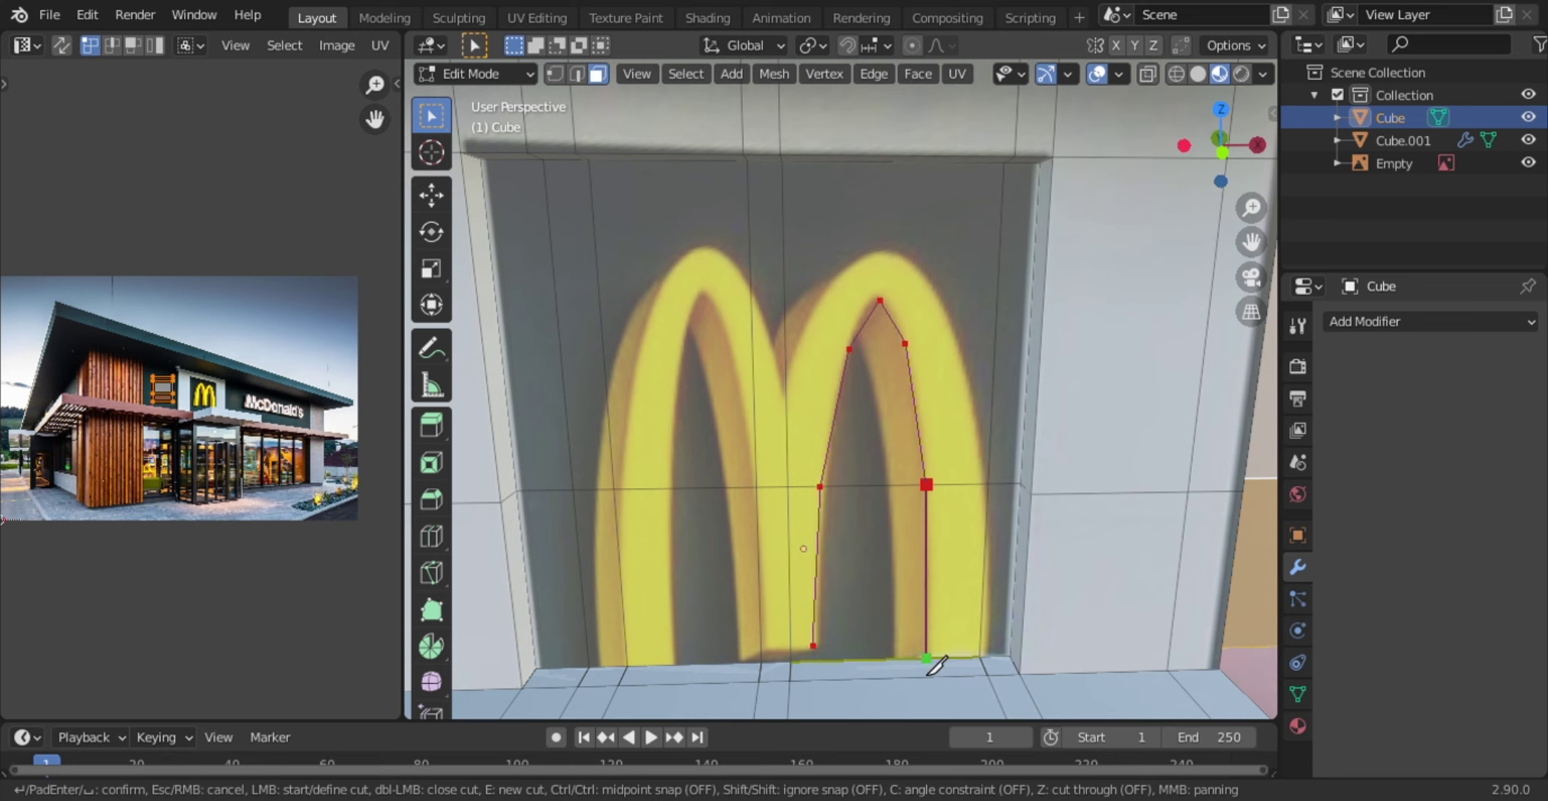
click(926, 658)
key(Return)
- Finish the left arch outline cut, cancelling stray and empty knife cuts
scroll(936, 661, up, 2)
shift+middle_drag(967, 474, 967, 304)
key(k)
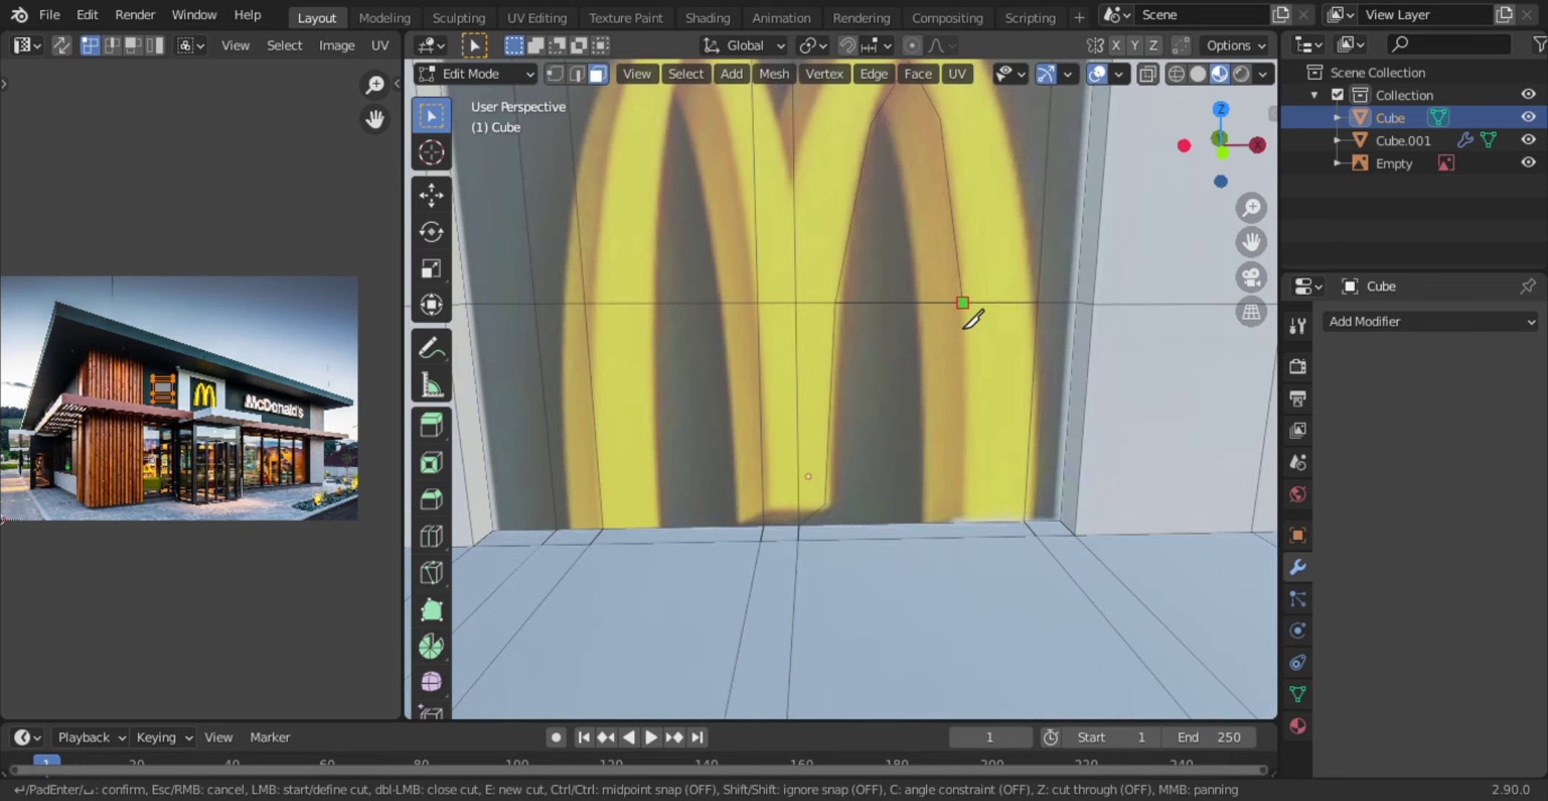
scroll(691, 442, down, 2)
scroll(713, 486, down, 1)
key(Escape)
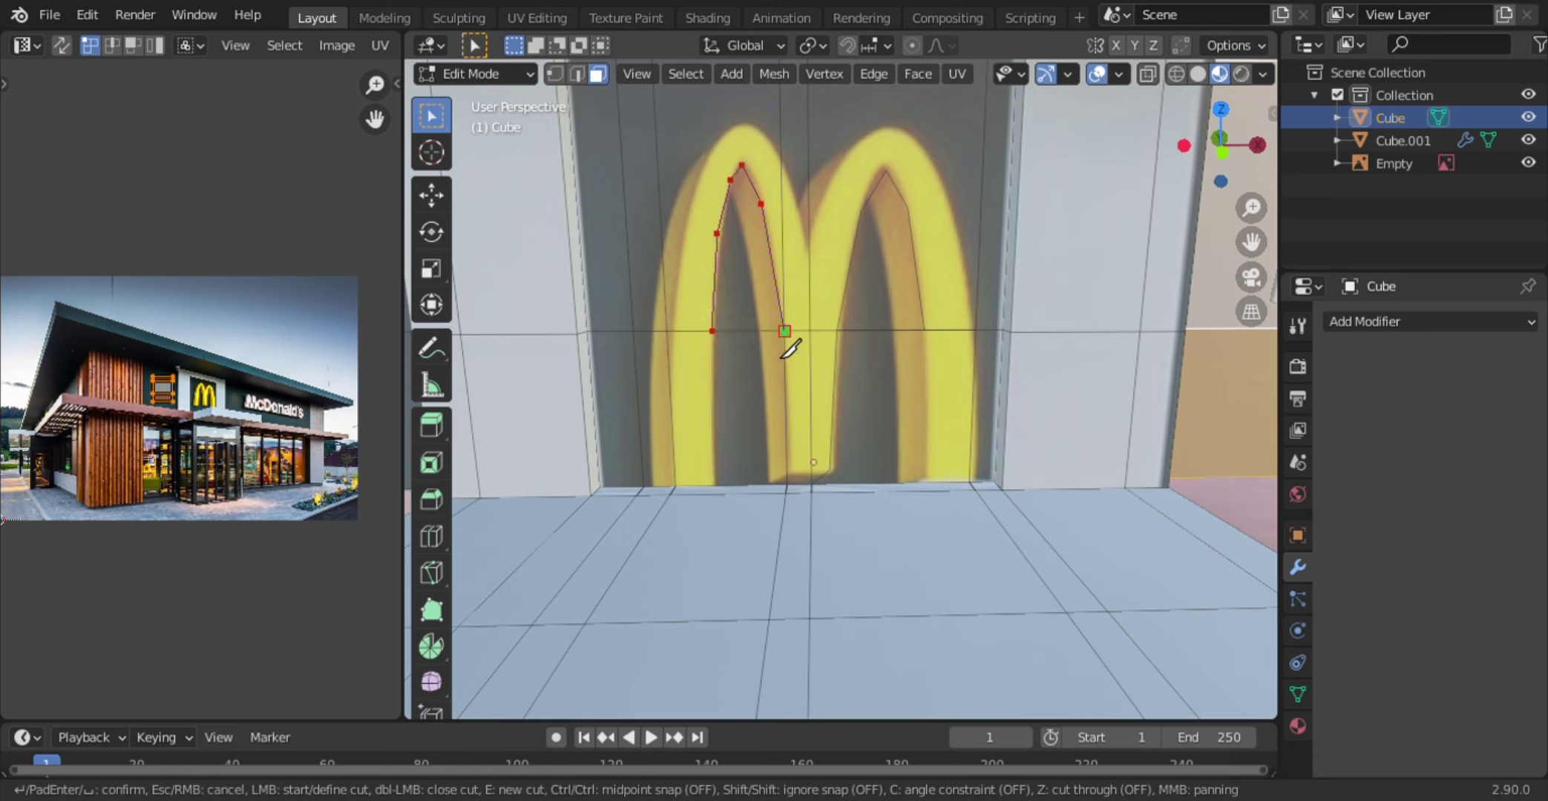
key(Return)
key(k)
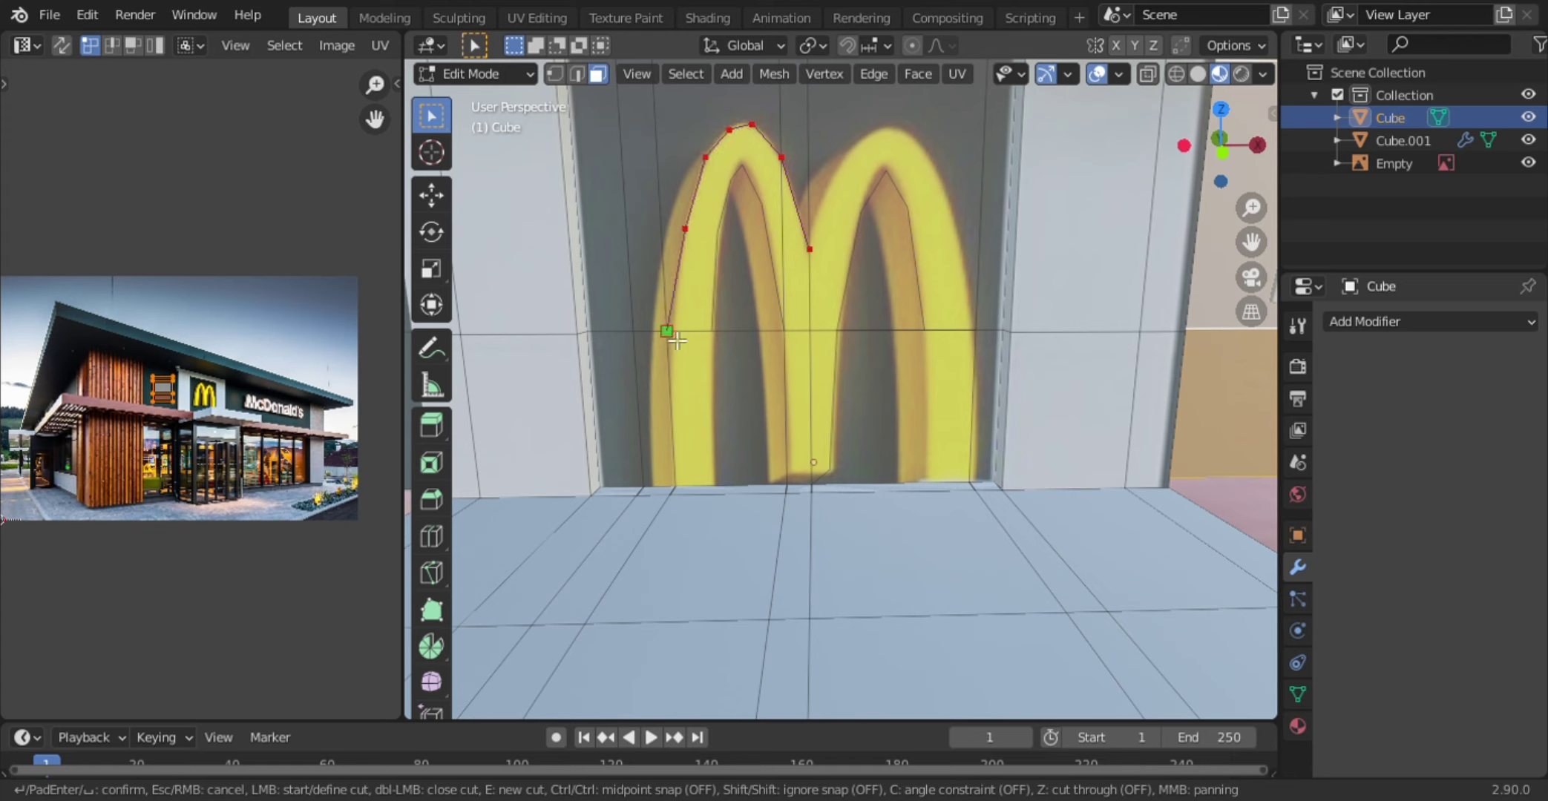
key(Return)
key(k)
key(Escape)
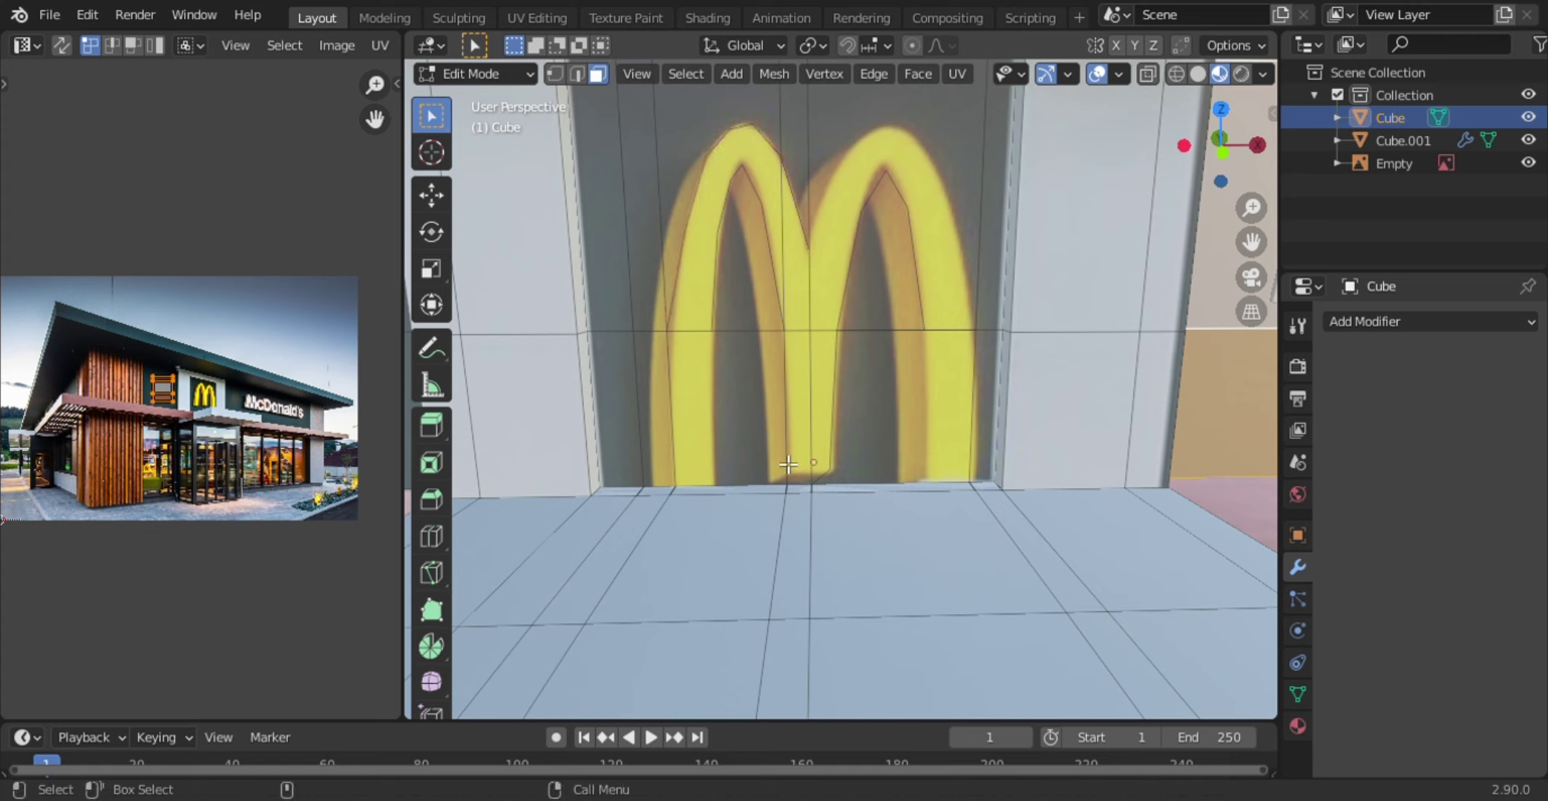
- Knife-cut the right arch from the M's centre, save, and duplicate the M faces in place
key(k)
click(810, 248)
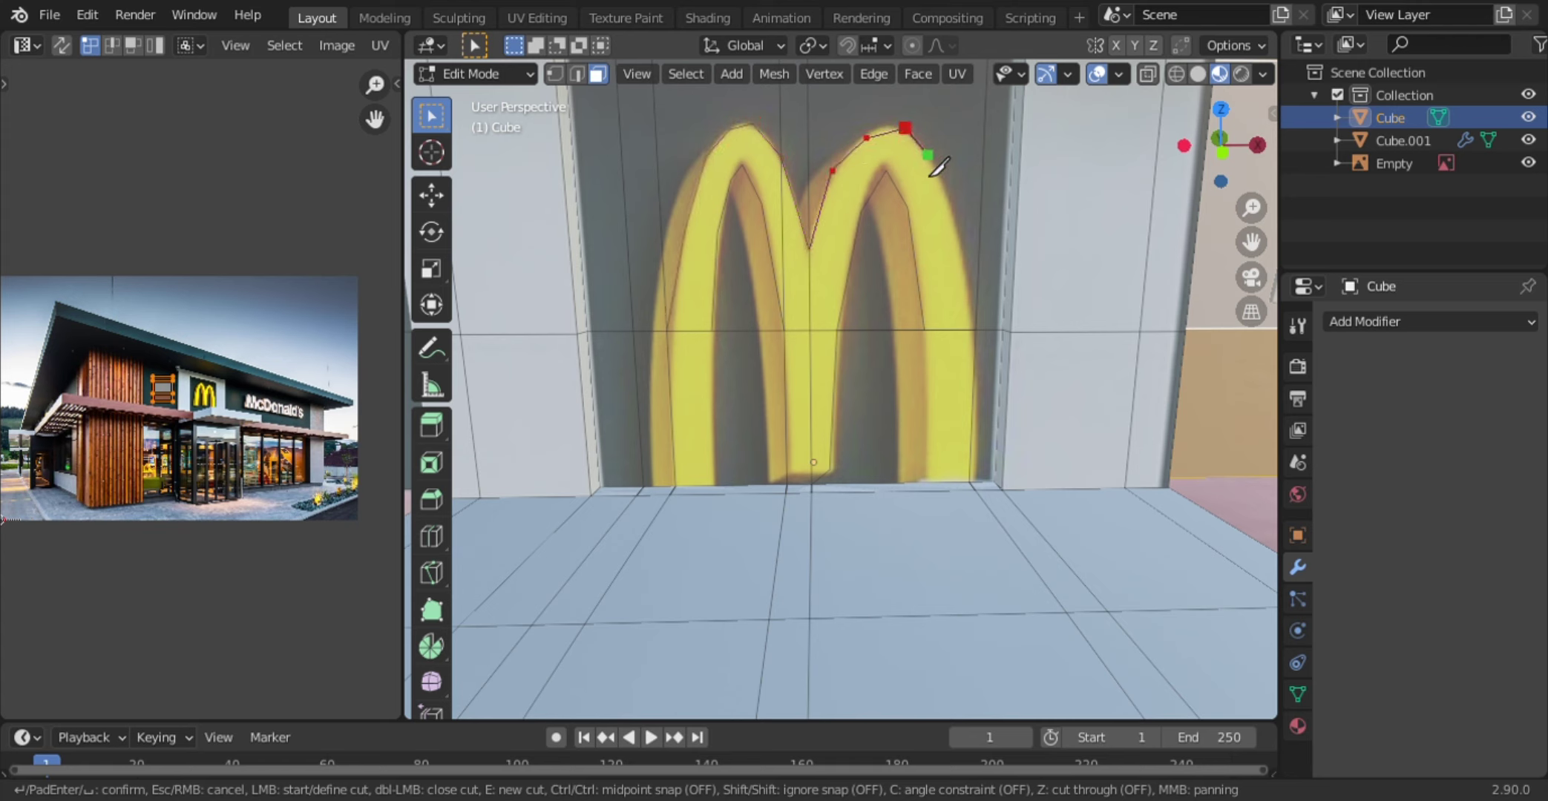
click(975, 330)
key(Return)
key(ctrl+s)
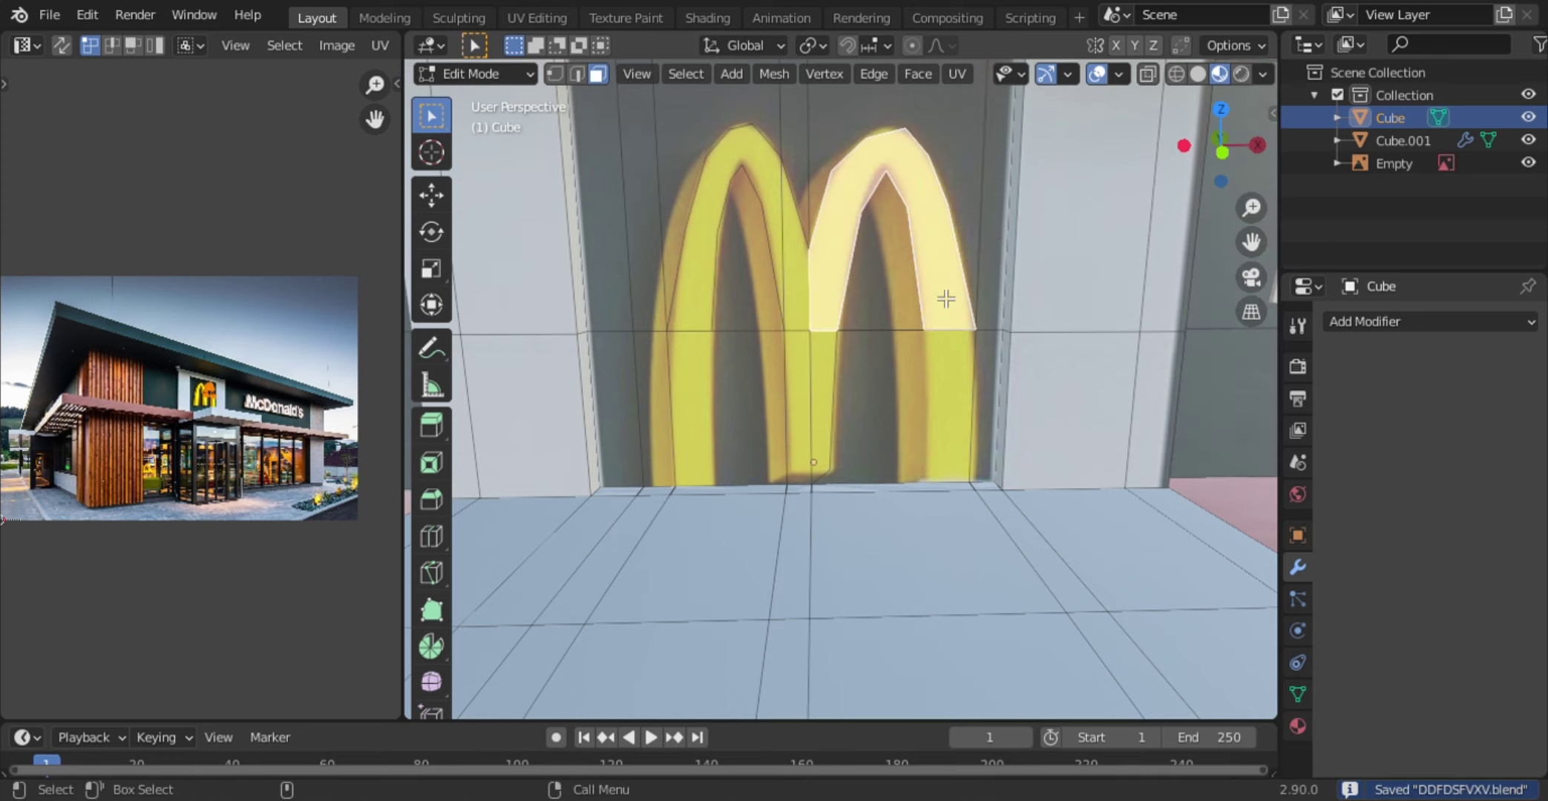
key(shift+d)
key(Escape)
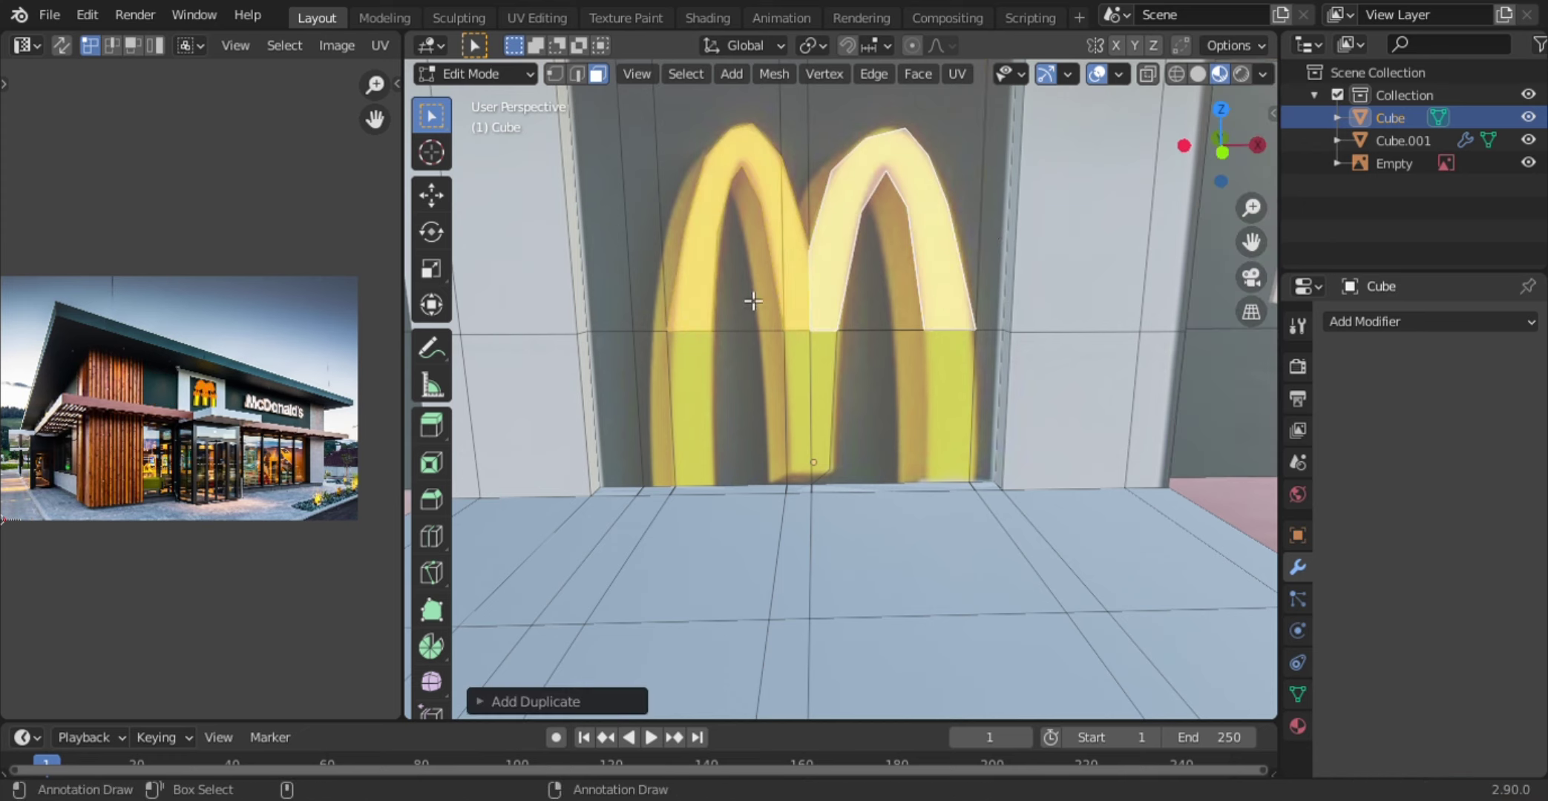
- Separate the duplicated M faces into object Cube.002 and hide it
key(p)
click(719, 315)
middle_drag(720, 315, 923, 324)
key(Tab)
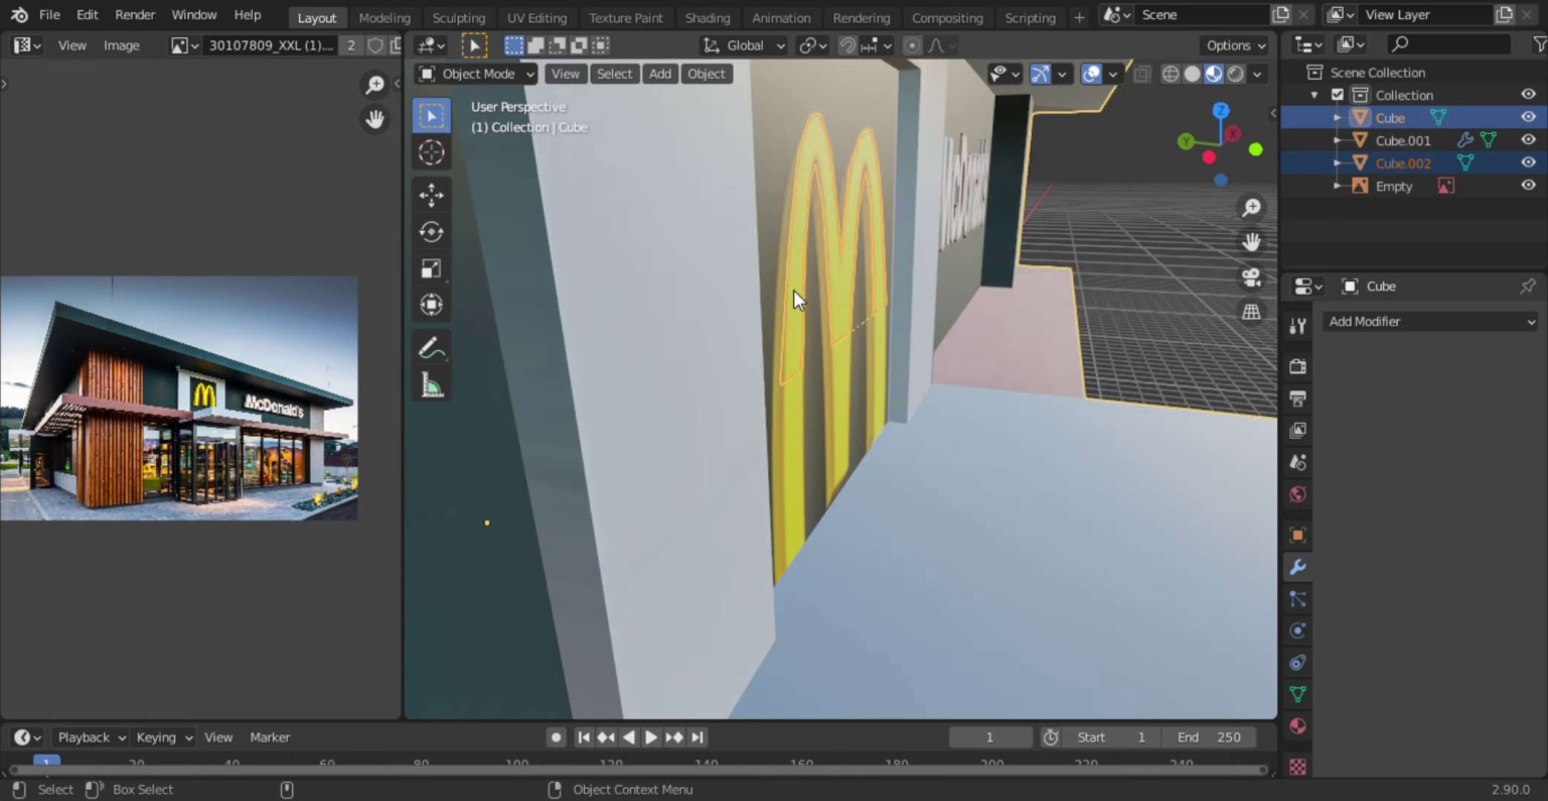
click(793, 290)
key(g)
key(Escape)
key(h)
- From the front view, dissolve the leftover arch vertices on the wall
key(KP_1)
scroll(790, 359, up, 2)
key(1)
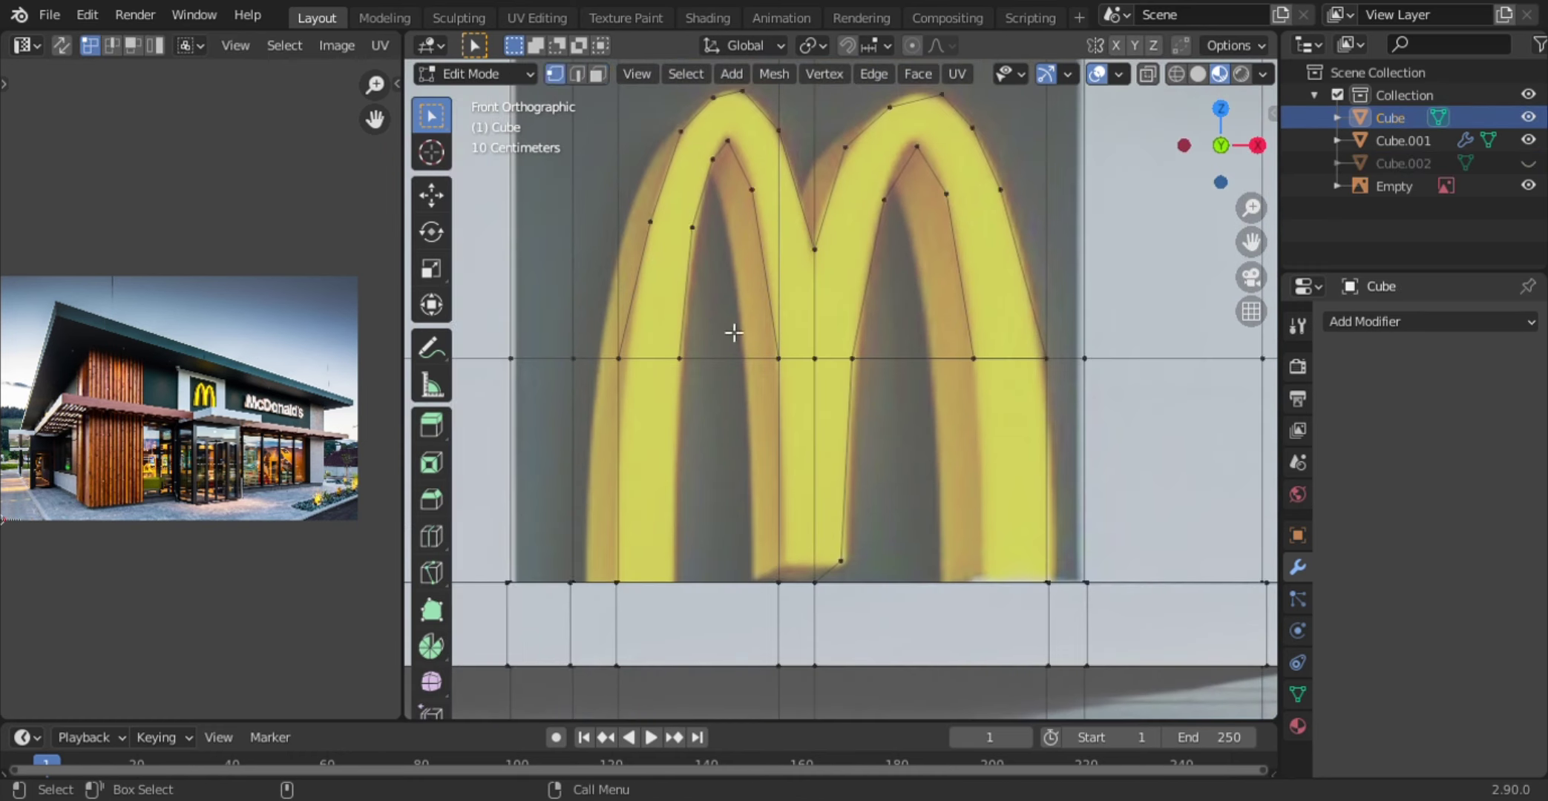
scroll(733, 335, down, 2)
key(alt+h)
alt+click(747, 332)
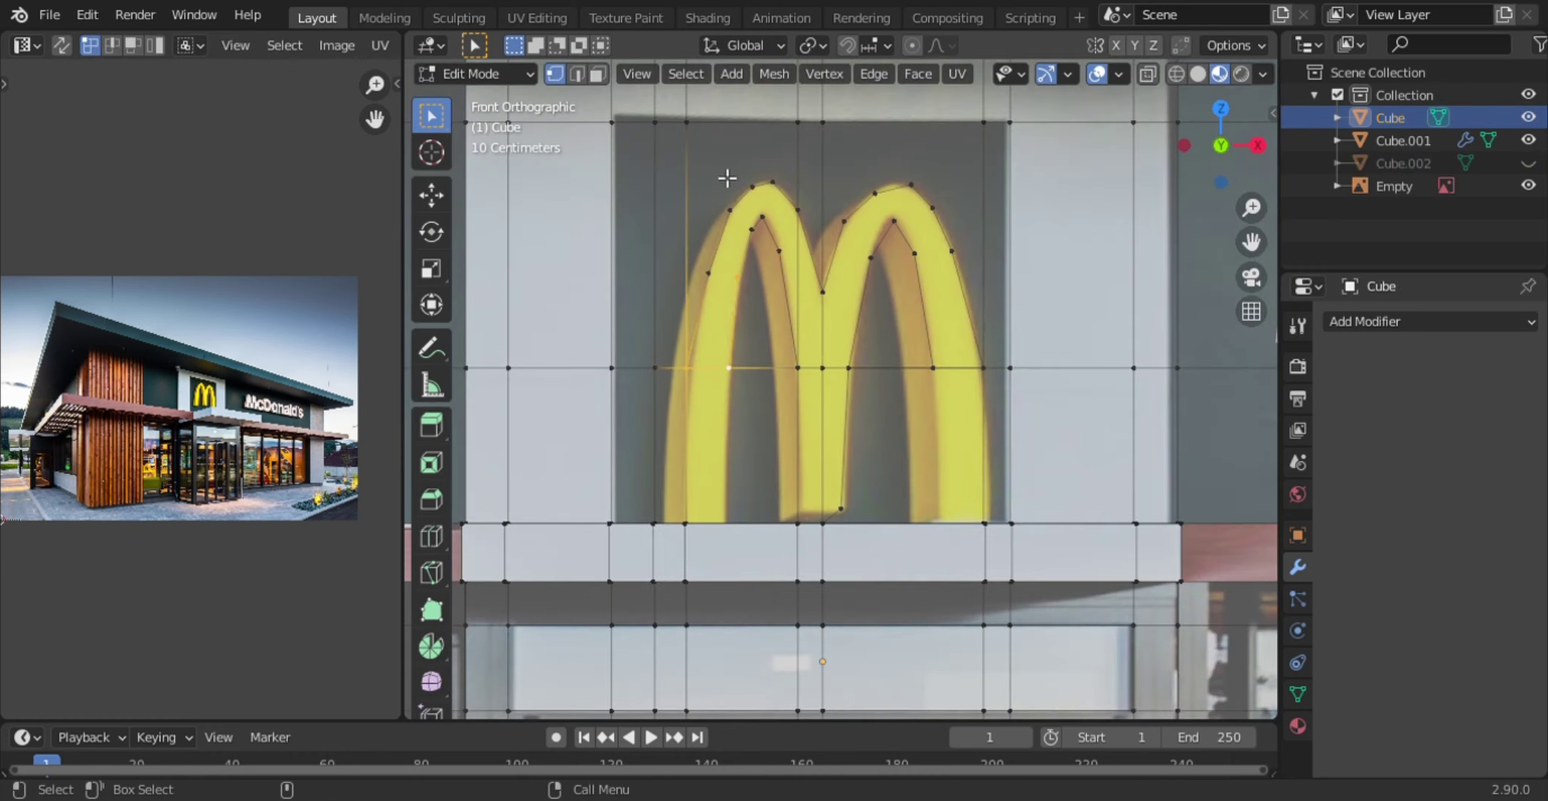
key(x)
click(786, 339)
key(x)
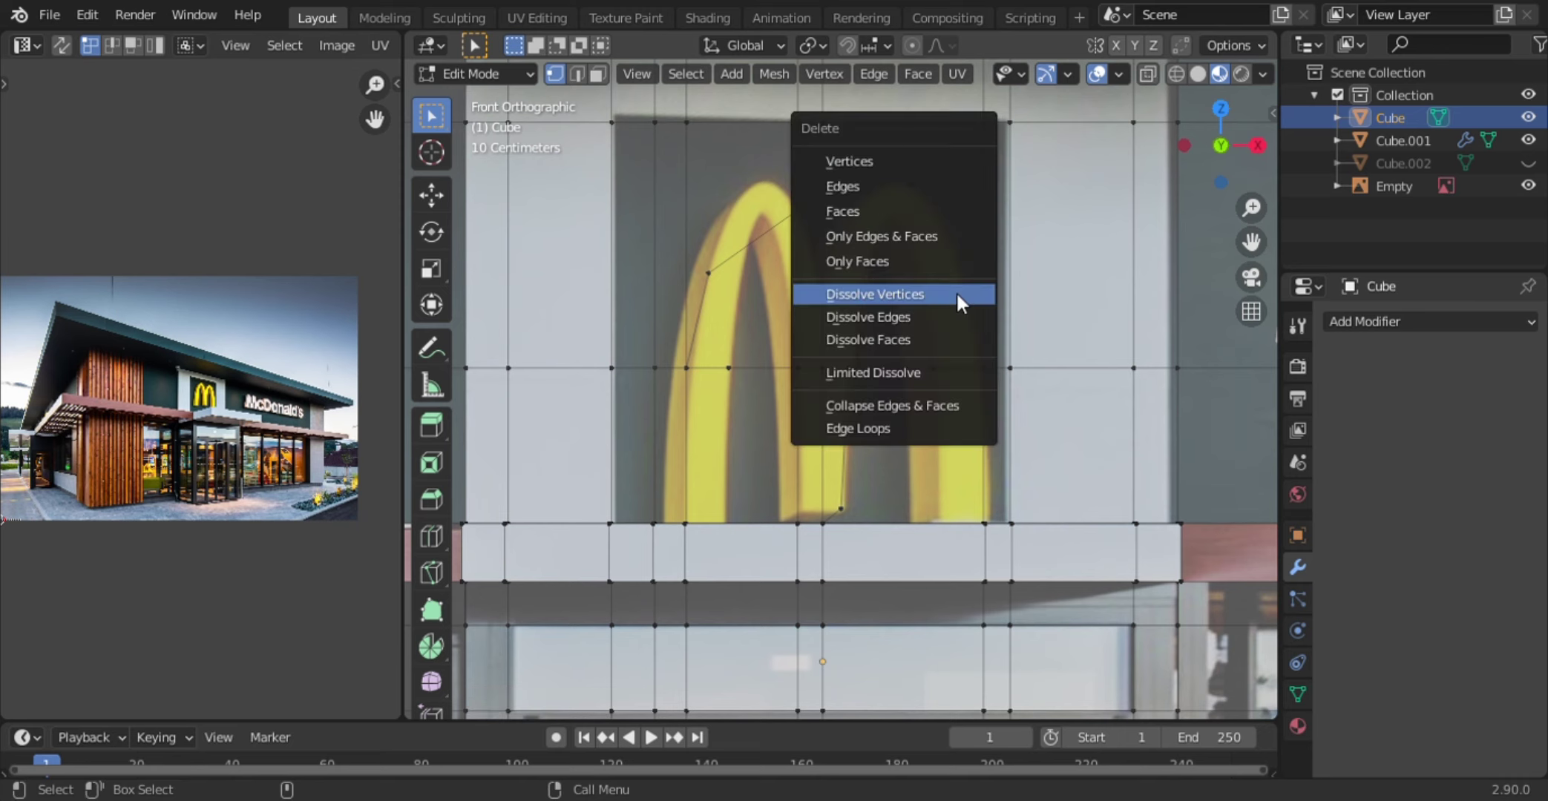
click(957, 294)
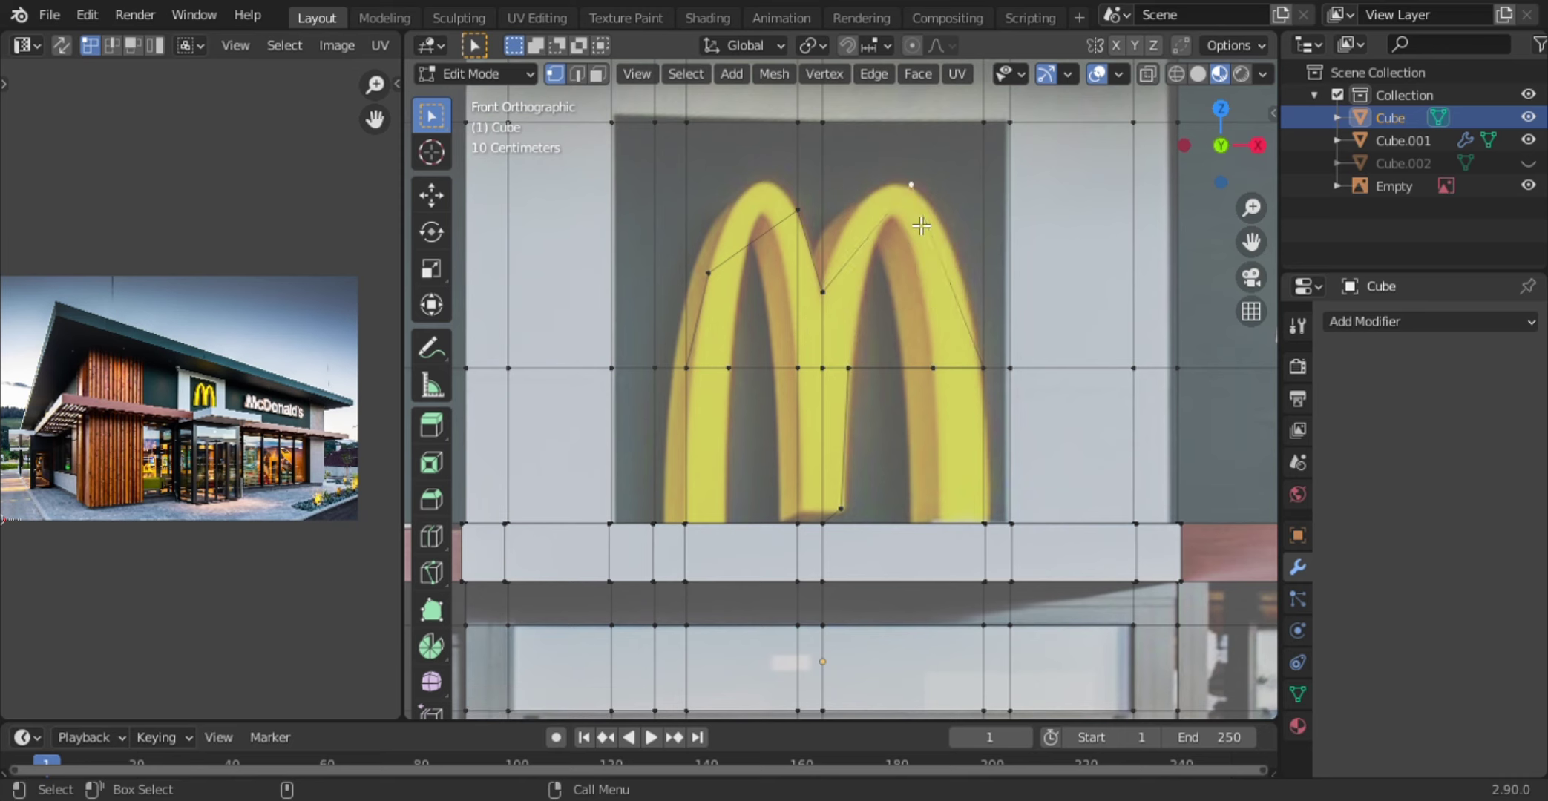
- Dissolve the remaining leftover arch vertices and edges, including the horizontal edge
key(x)
click(913, 220)
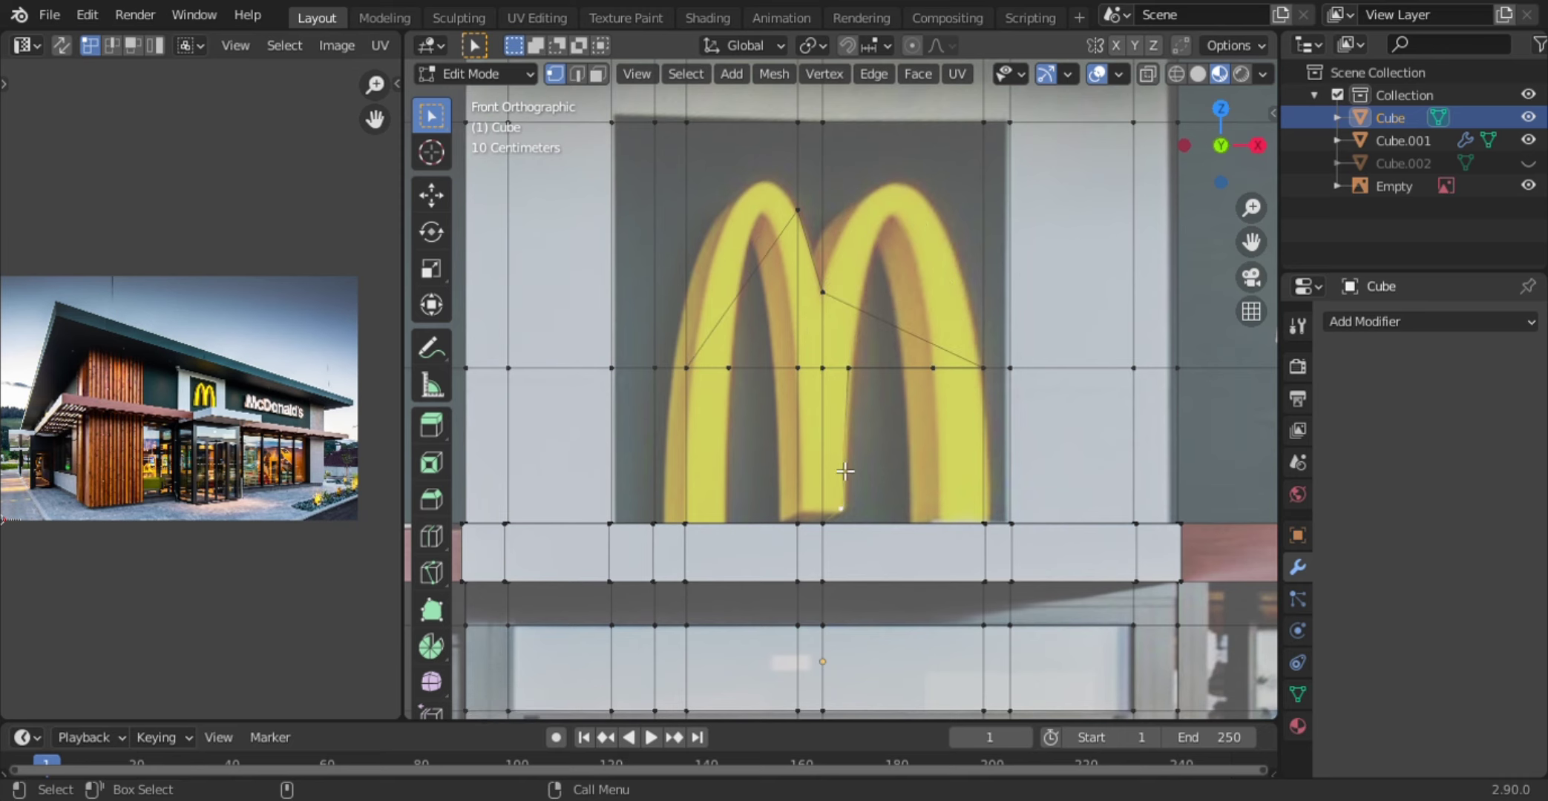
alt+click(844, 470)
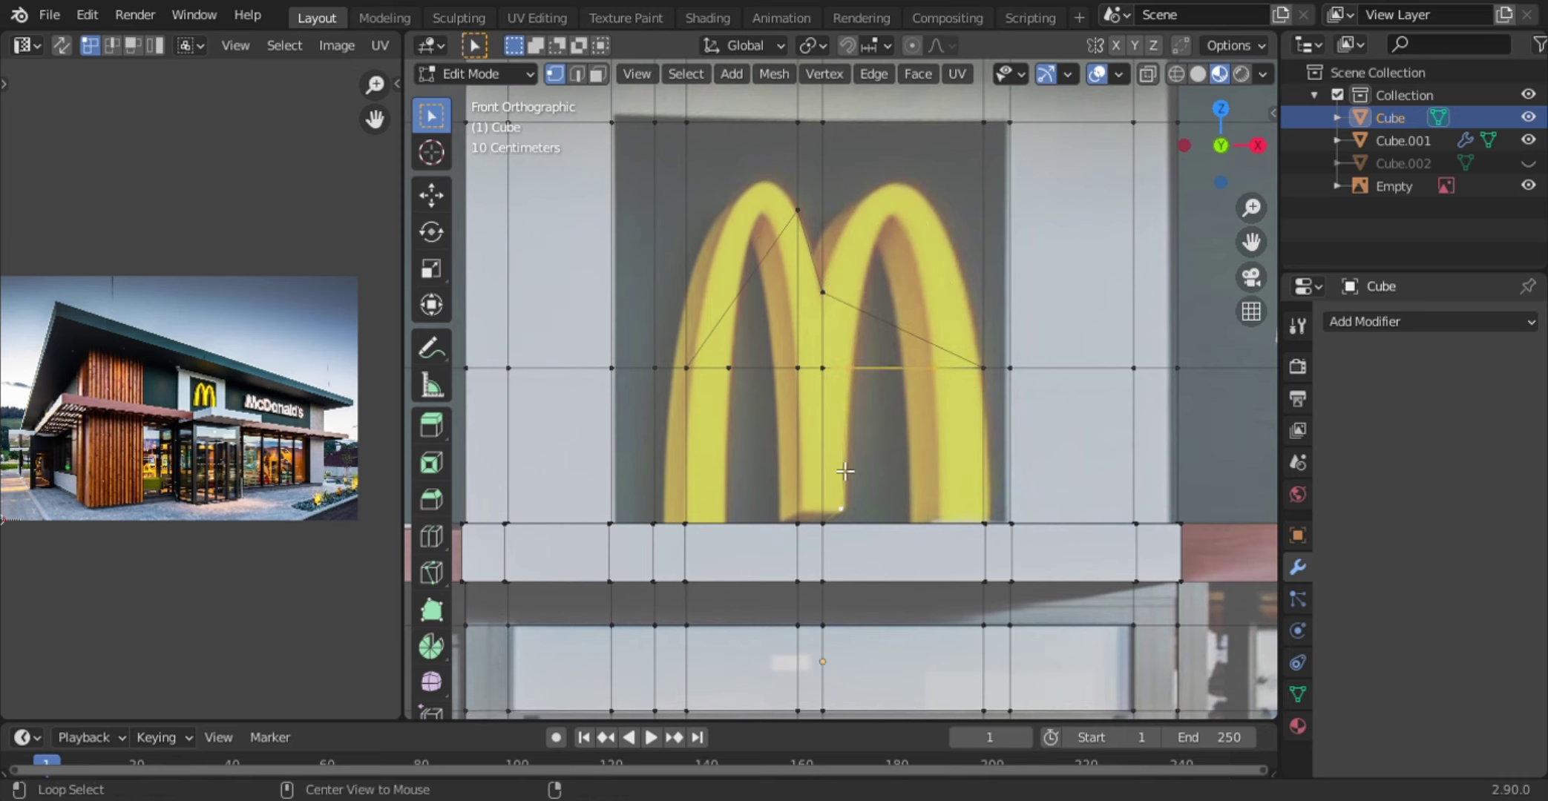
key(x)
click(846, 513)
key(x)
click(844, 398)
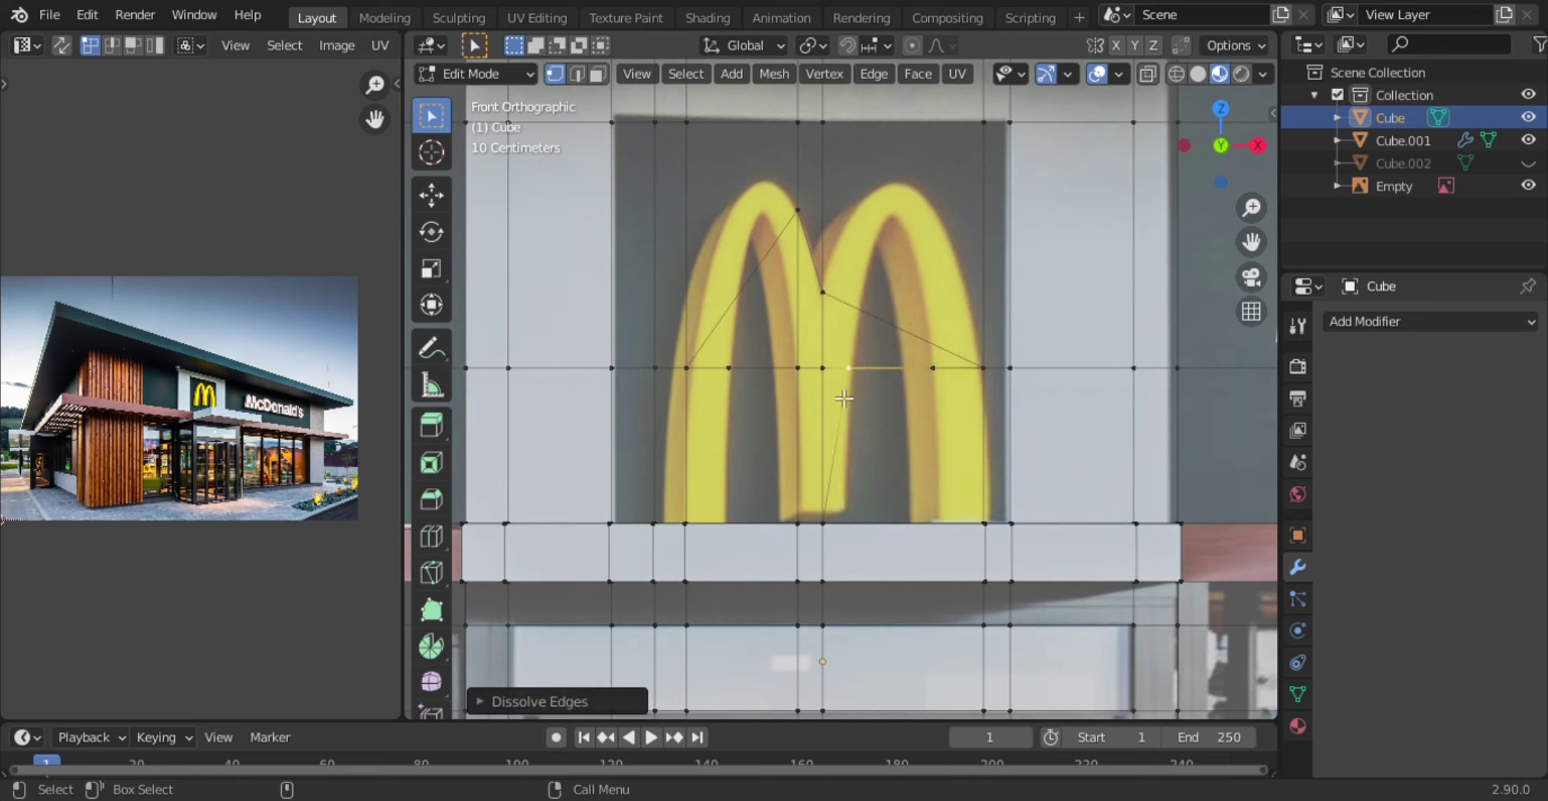
key(x)
key(x)
click(846, 371)
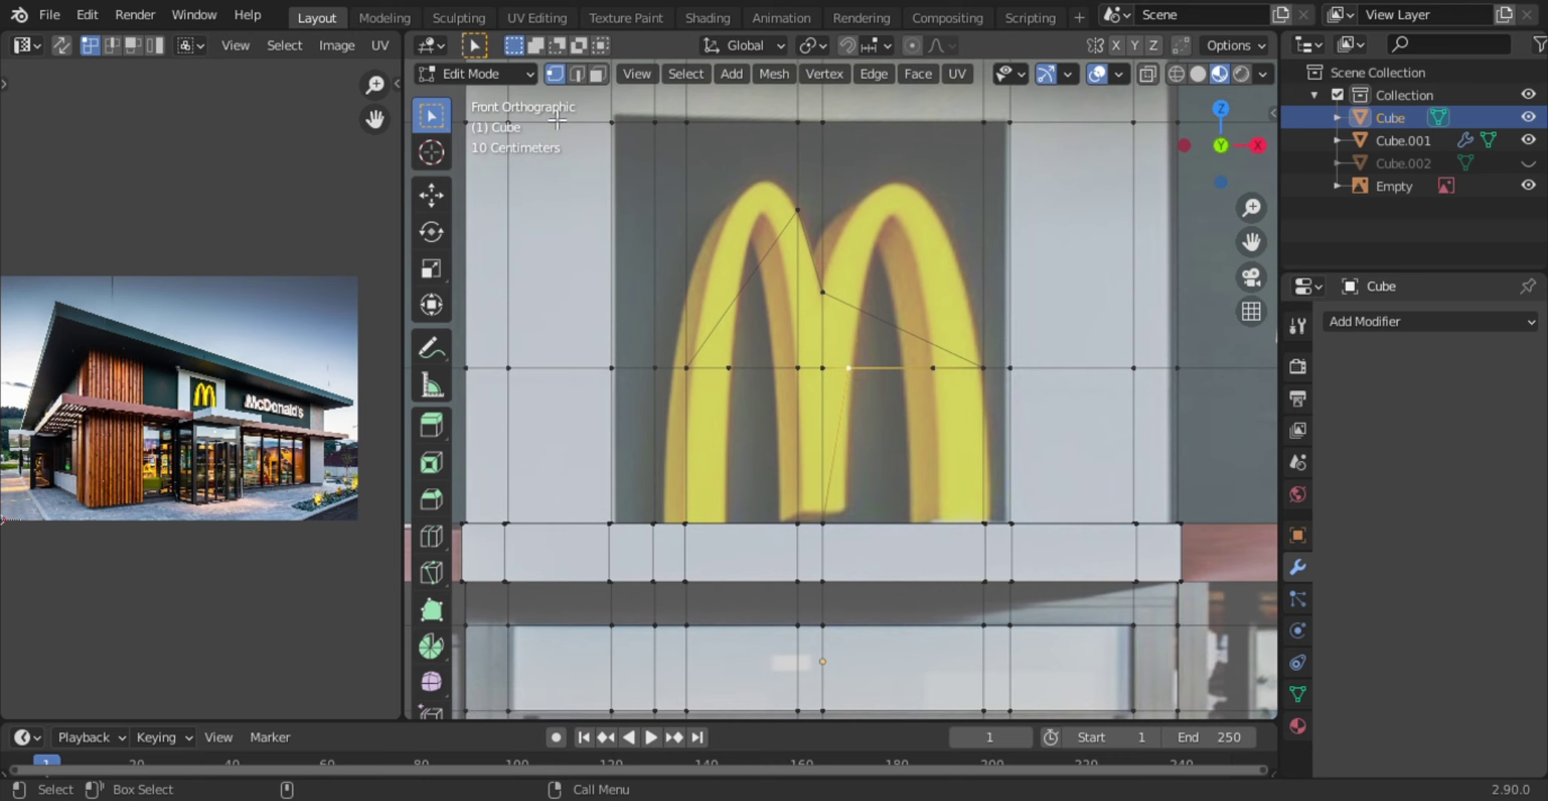
- Unwrap the faces around the M and scale their UVs
key(3)
drag(623, 167, 899, 449)
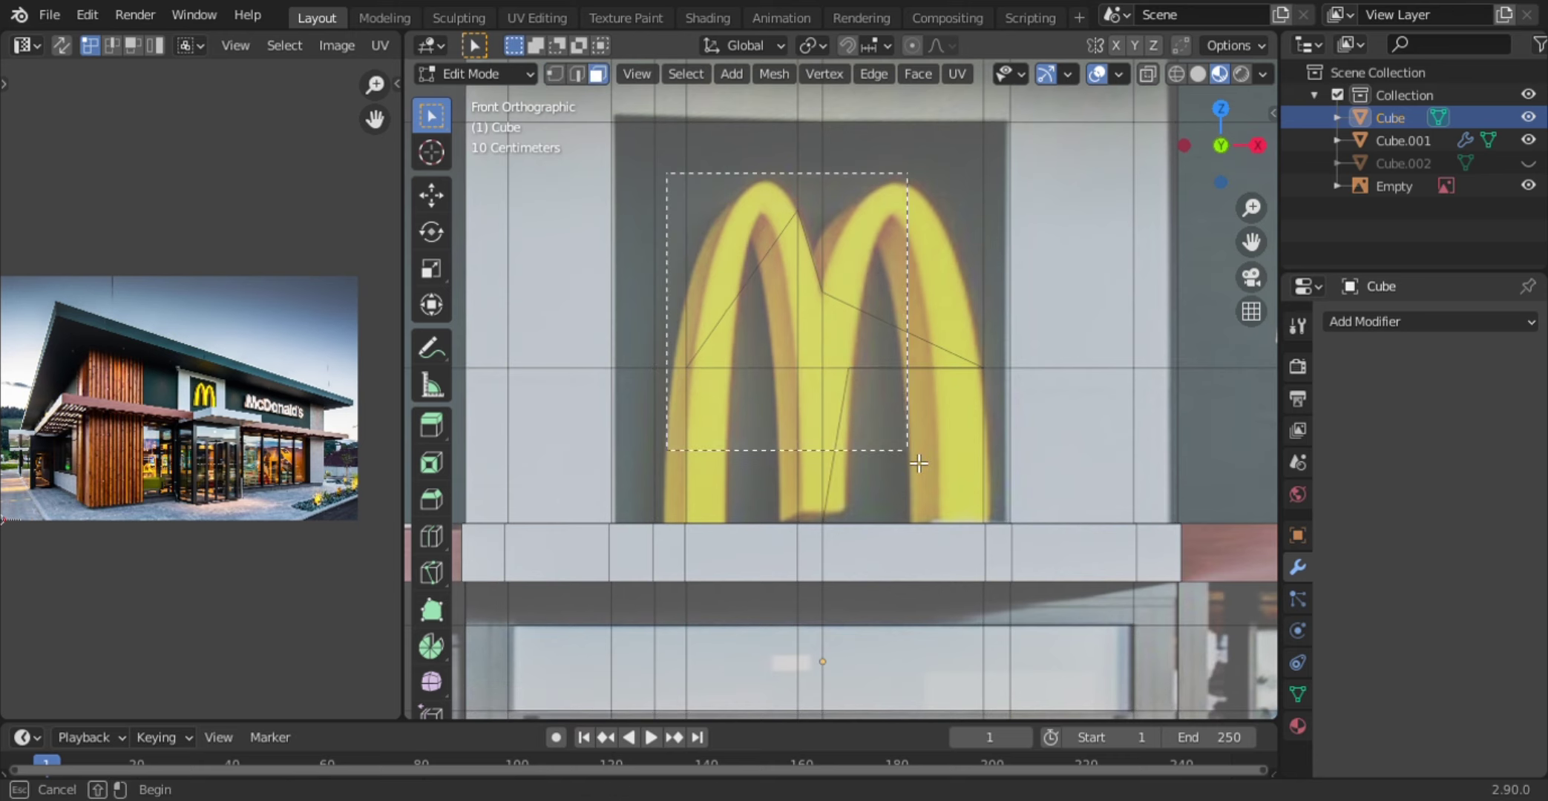
key(u)
click(898, 446)
key(s)
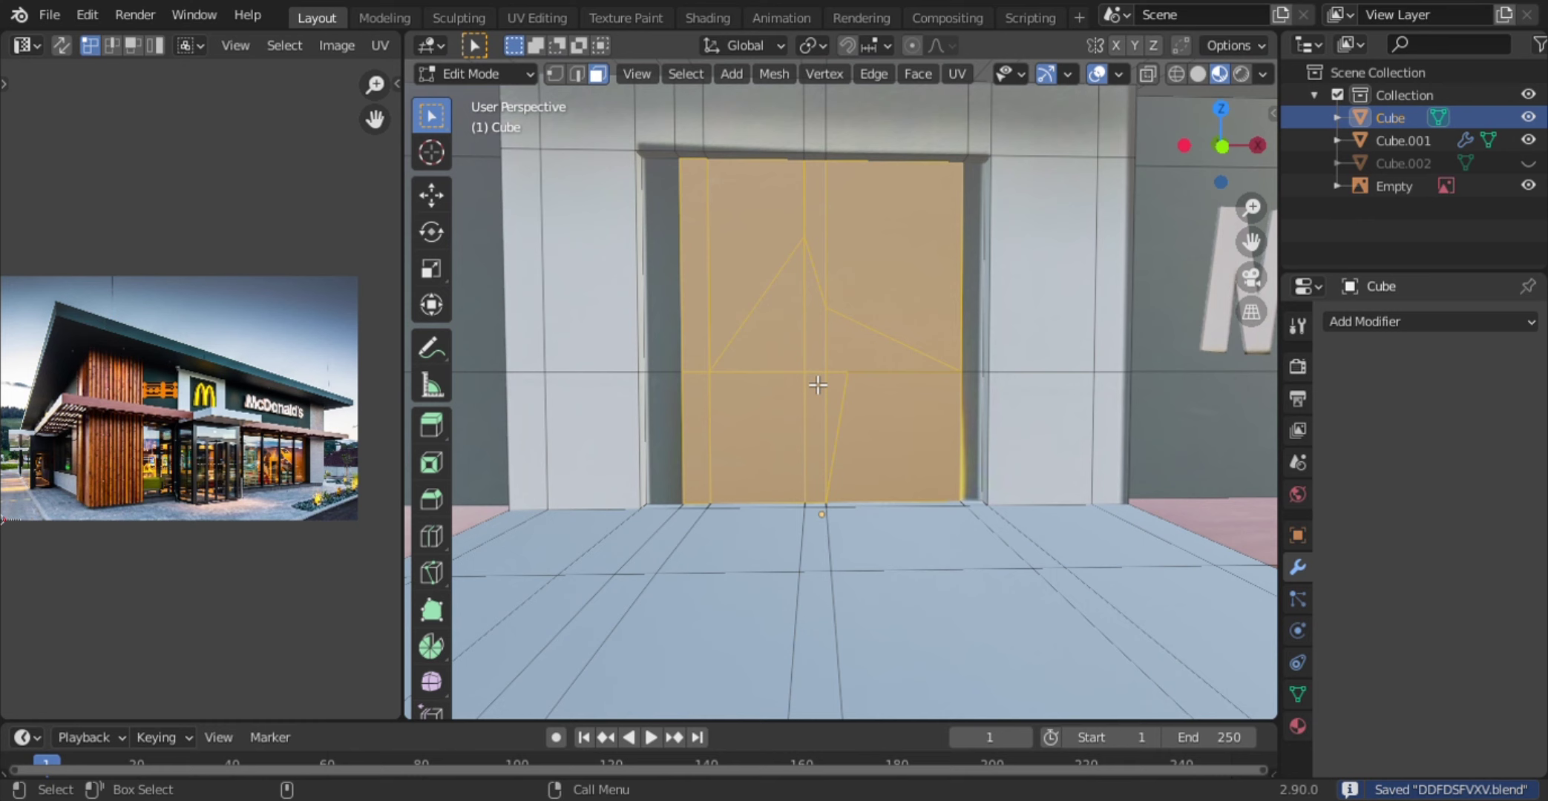
- Unwrap the remaining recess faces and rotate and scale the island onto the dark wall area
scroll(817, 384, up, 2)
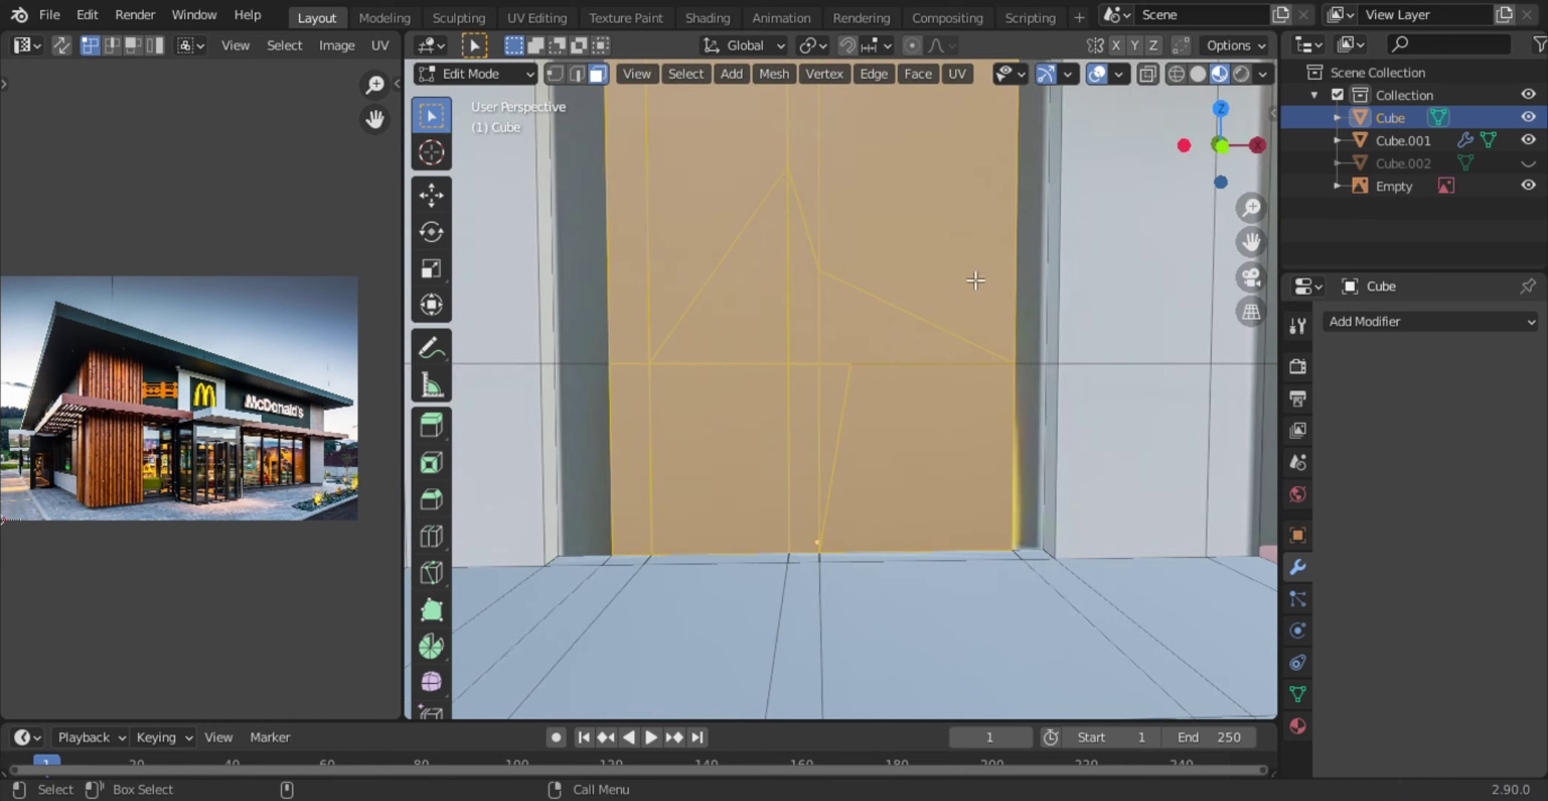
drag(974, 295, 1043, 484)
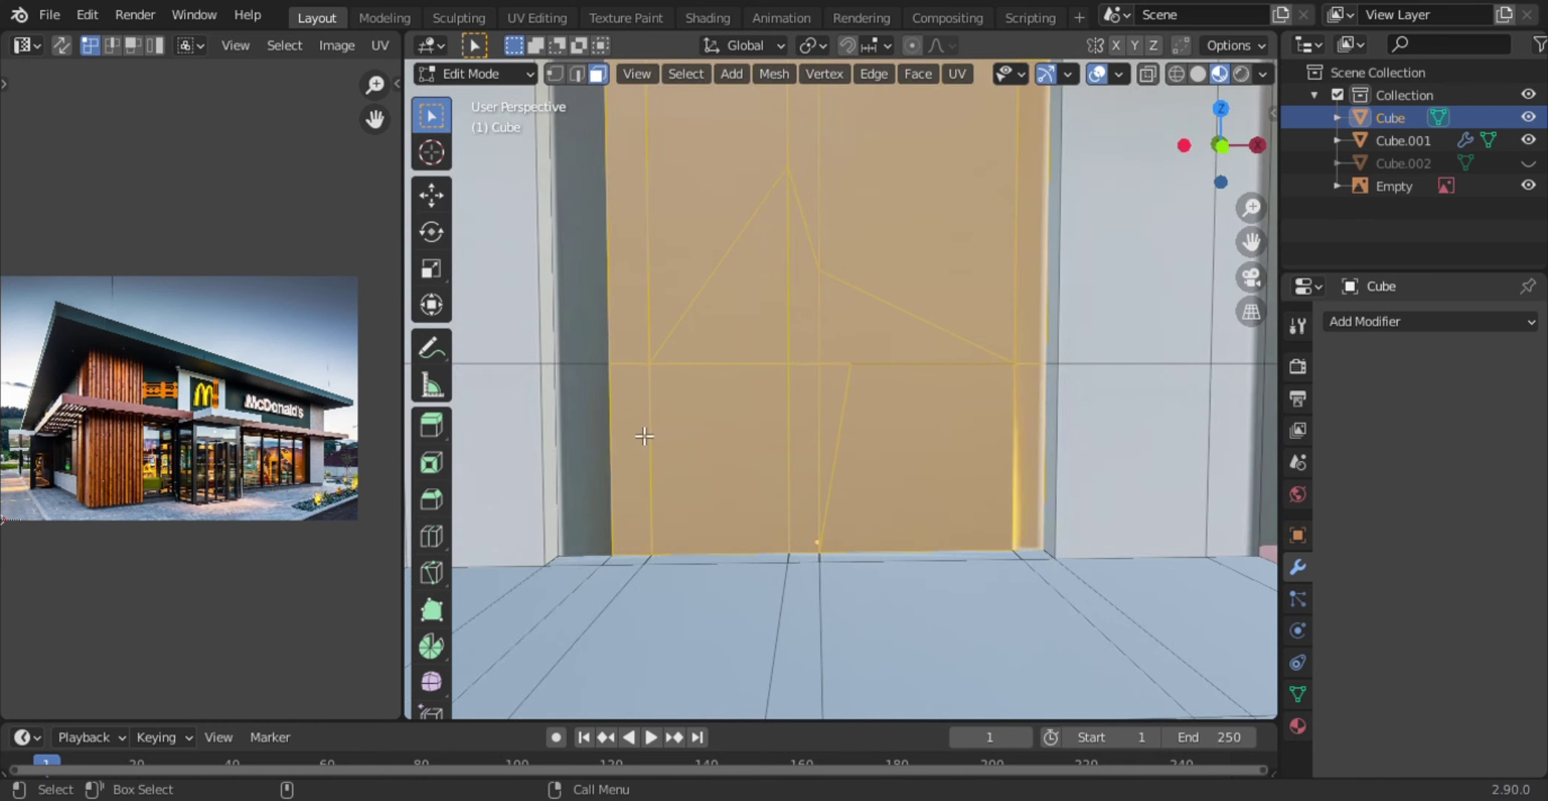
key(u)
click(638, 434)
key(r)
click(213, 546)
key(KP_Decimal)
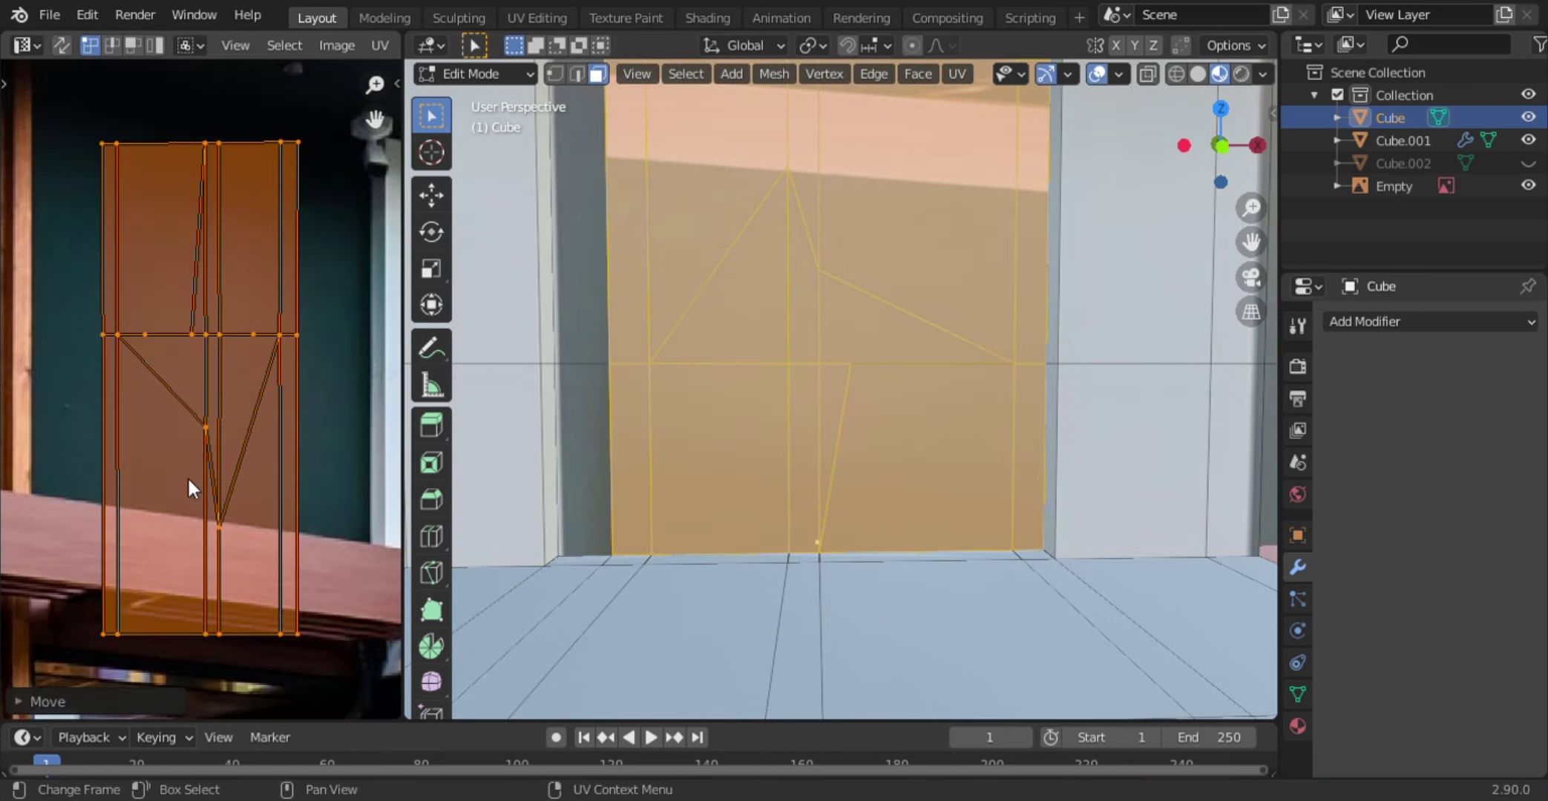
key(s)
click(30, 420)
- Lower the M sign's bottom vertices vertically
key(Tab)
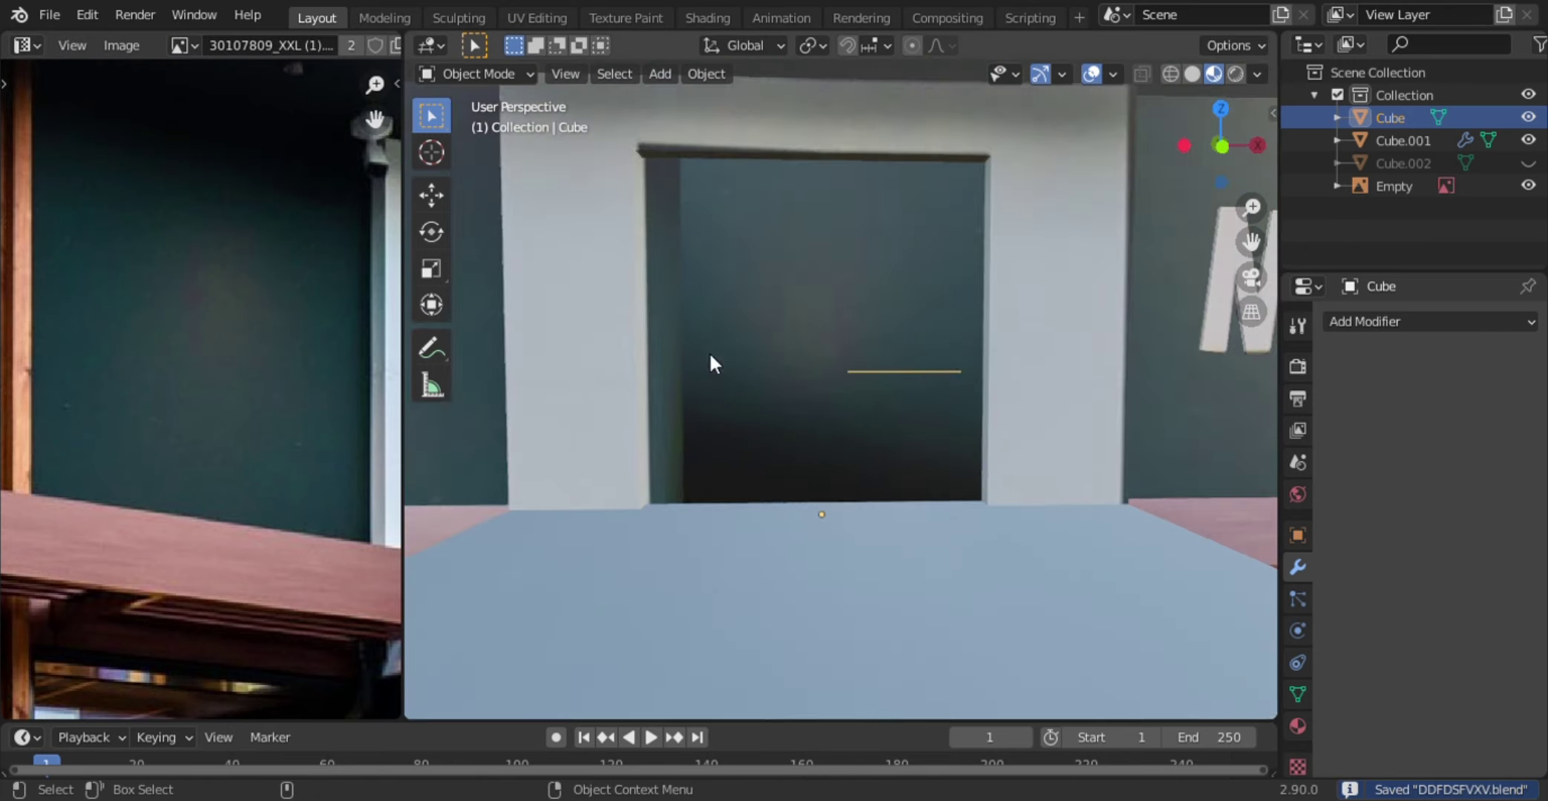
click(710, 354)
key(Tab)
scroll(565, 97, down, 2)
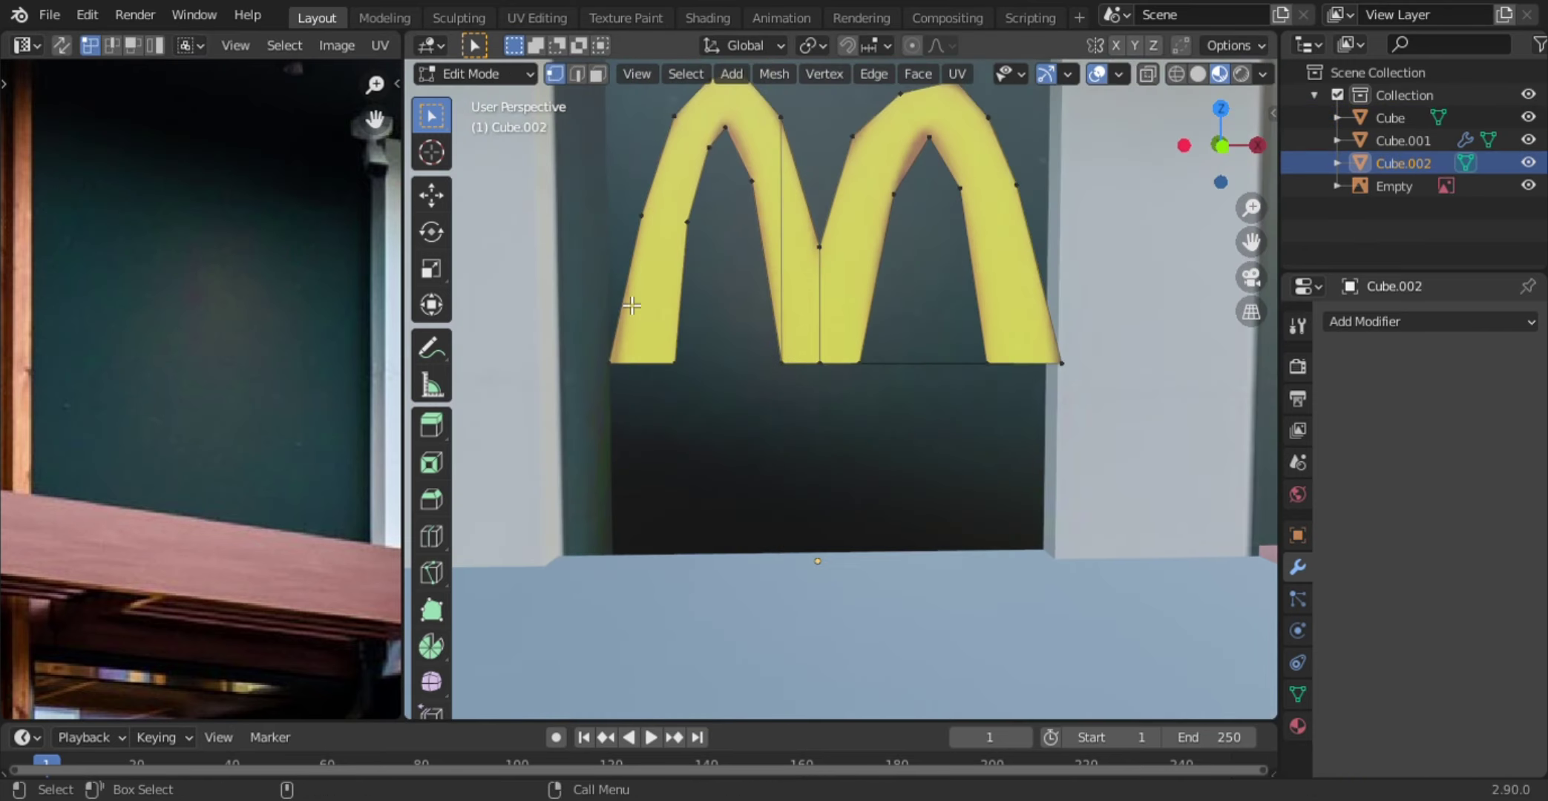
drag(605, 335, 1036, 442)
key(g)
key(z)
click(731, 608)
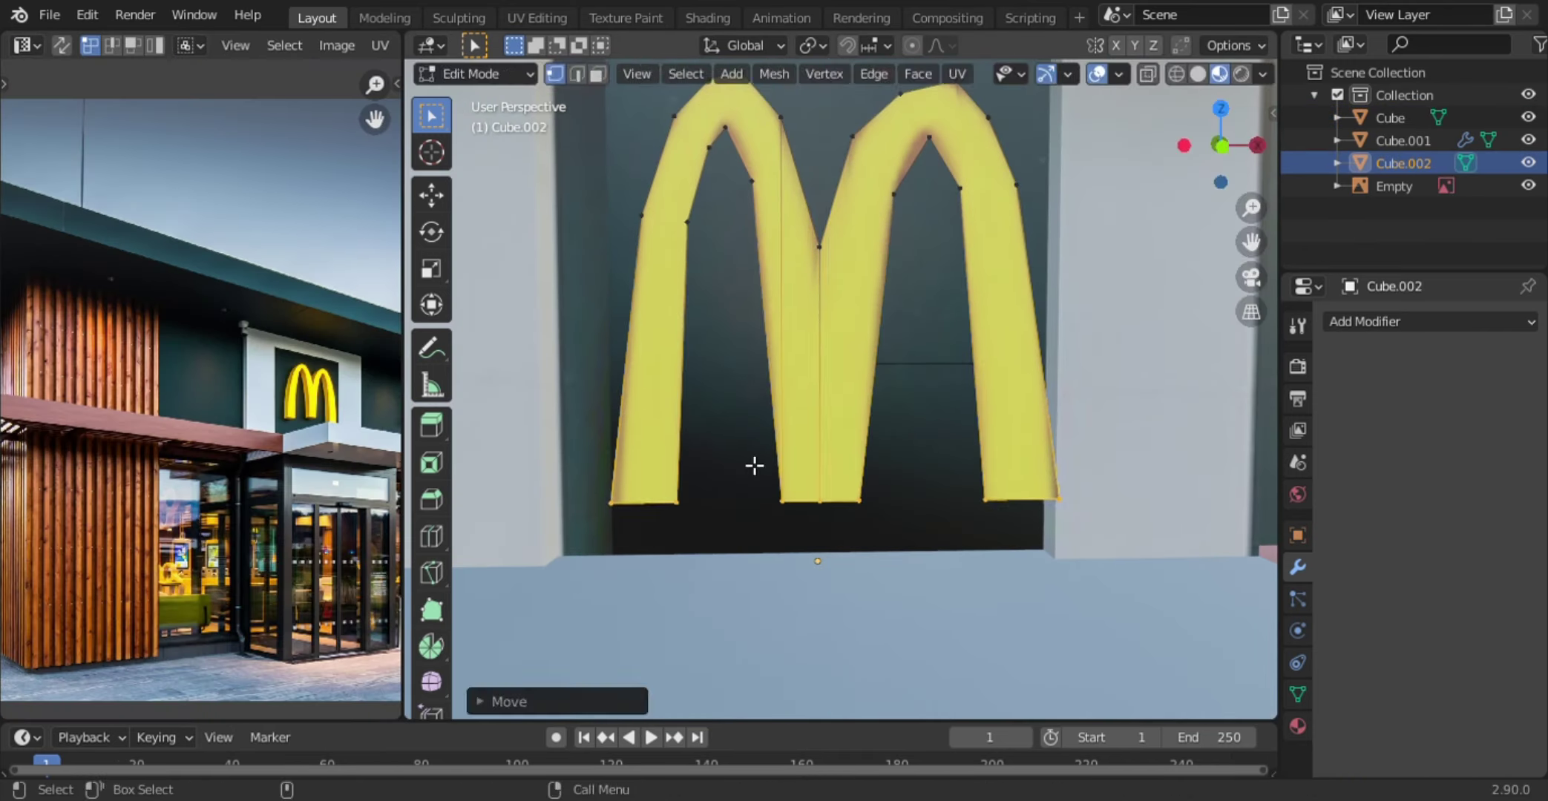
- Give the M sign a 0.01 m Solidify thickness offset from the wall, and save
key(Tab)
middle_drag(753, 463, 960, 463)
click(1428, 321)
click(1079, 627)
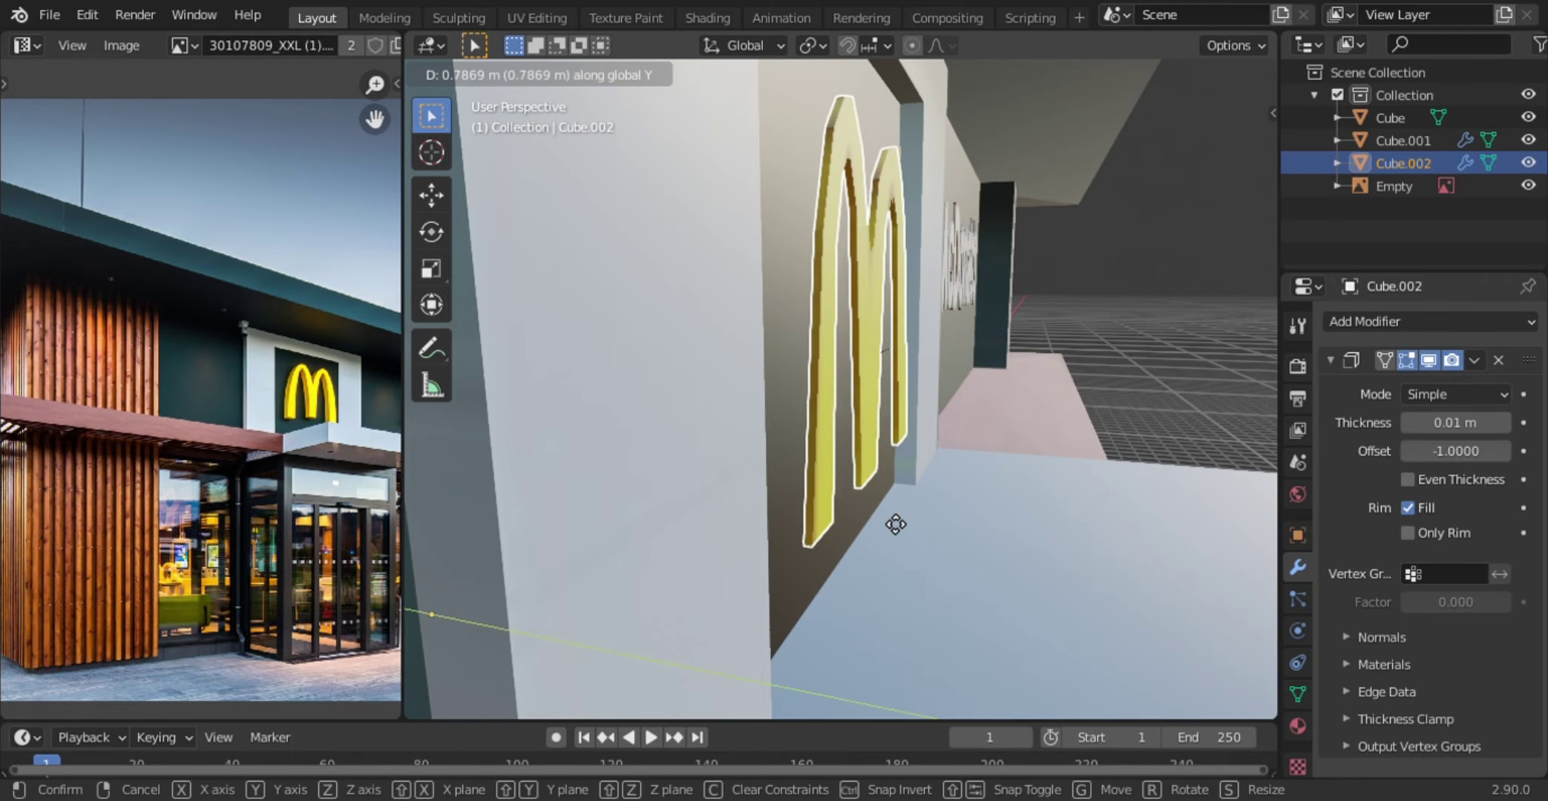
click(788, 472)
key(ctrl+s)
middle_drag(789, 472, 795, 459)
- From the front view, dissolve leftover vertices and edges on the building wall
key(KP_1)
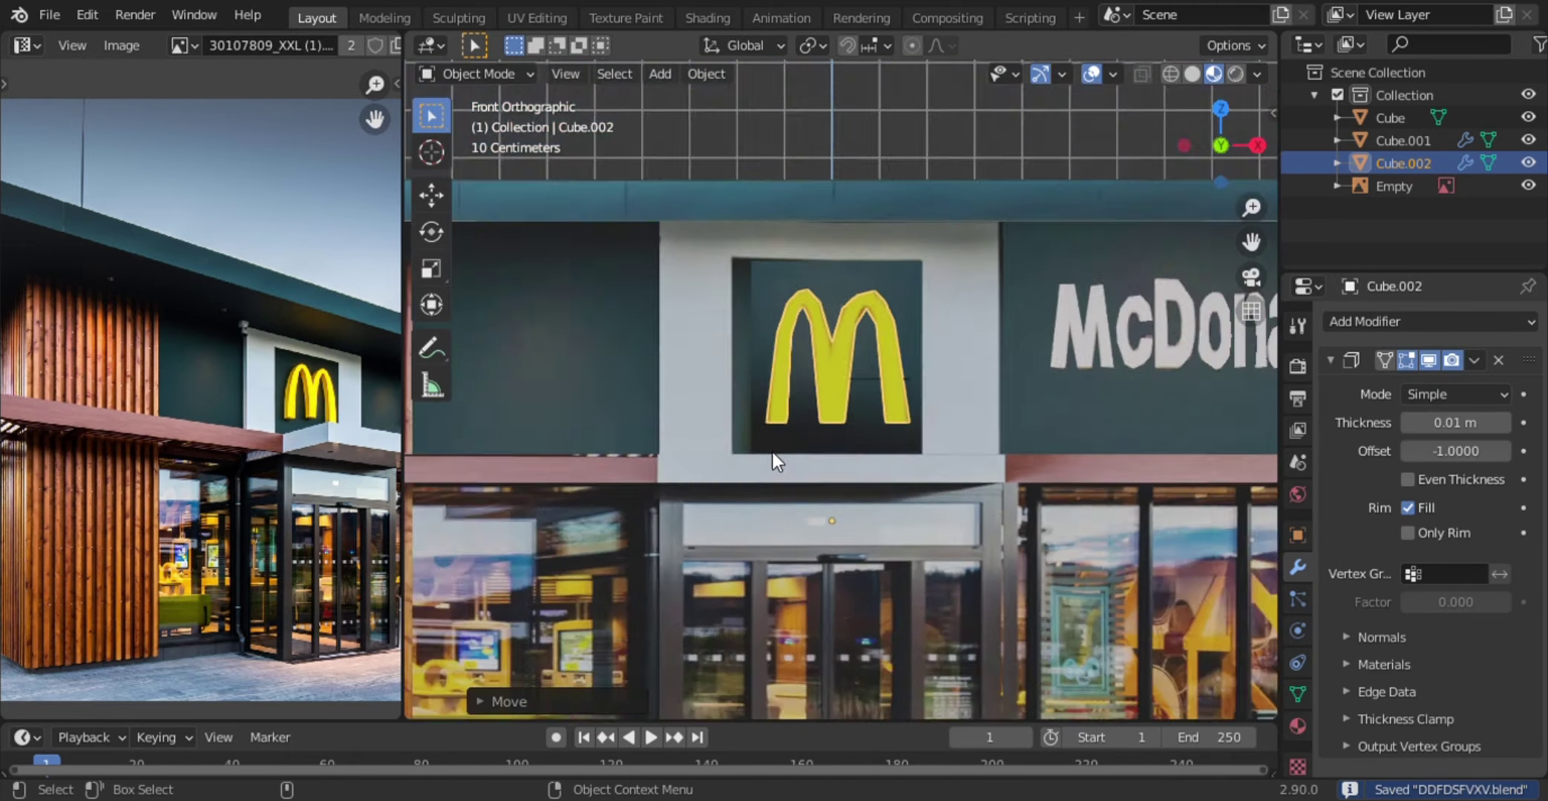
scroll(772, 453, up, 4)
click(770, 468)
key(Tab)
scroll(770, 469, up, 3)
click(576, 74)
key(x)
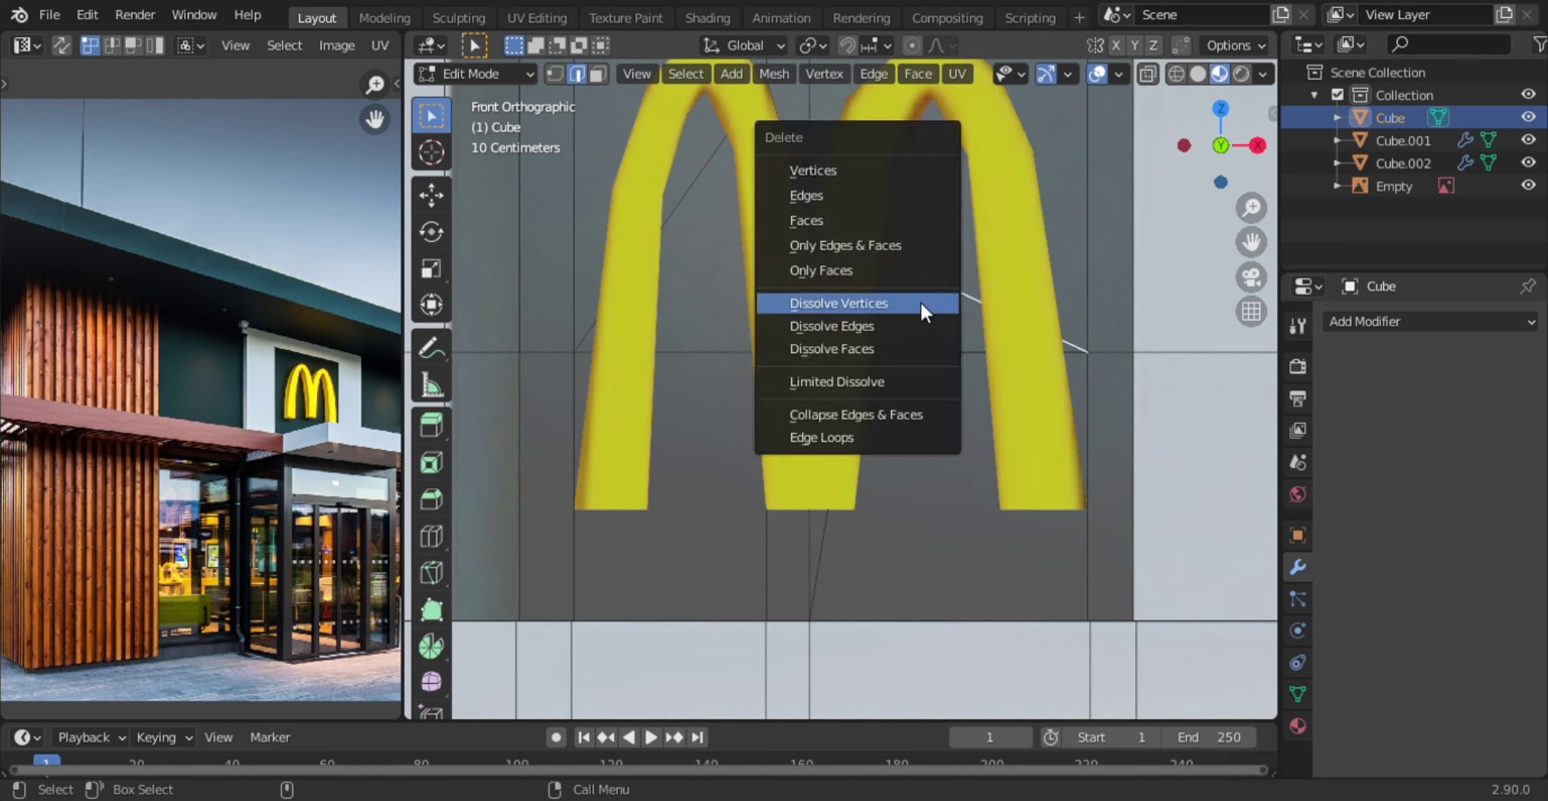
click(920, 303)
key(x)
scroll(718, 211, down, 1)
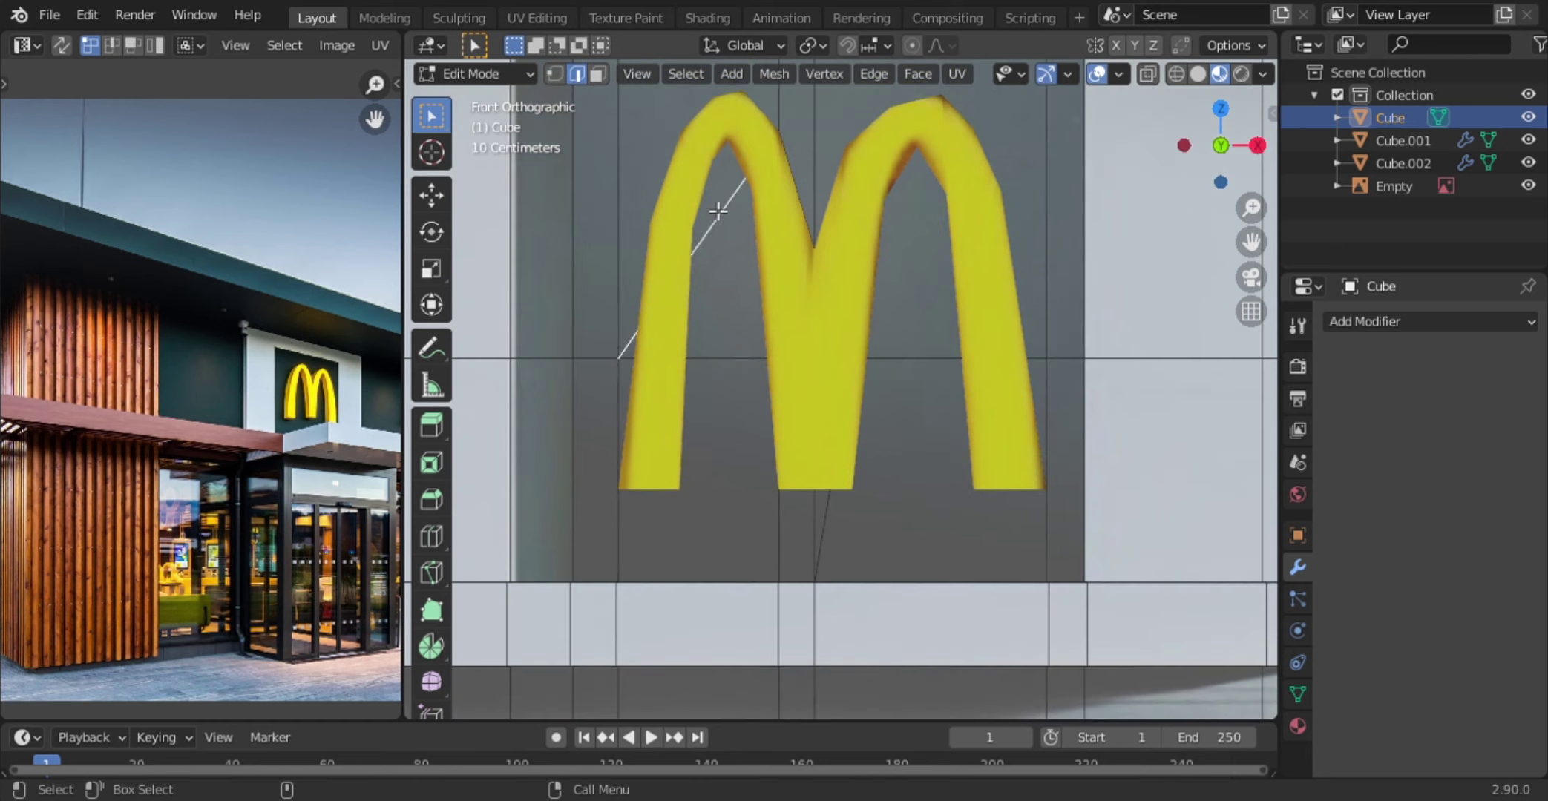
key(x)
click(840, 528)
- Dissolve another leftover wall edge and move a remaining edge down
key(Tab)
key(Tab)
key(x)
click(896, 372)
key(Tab)
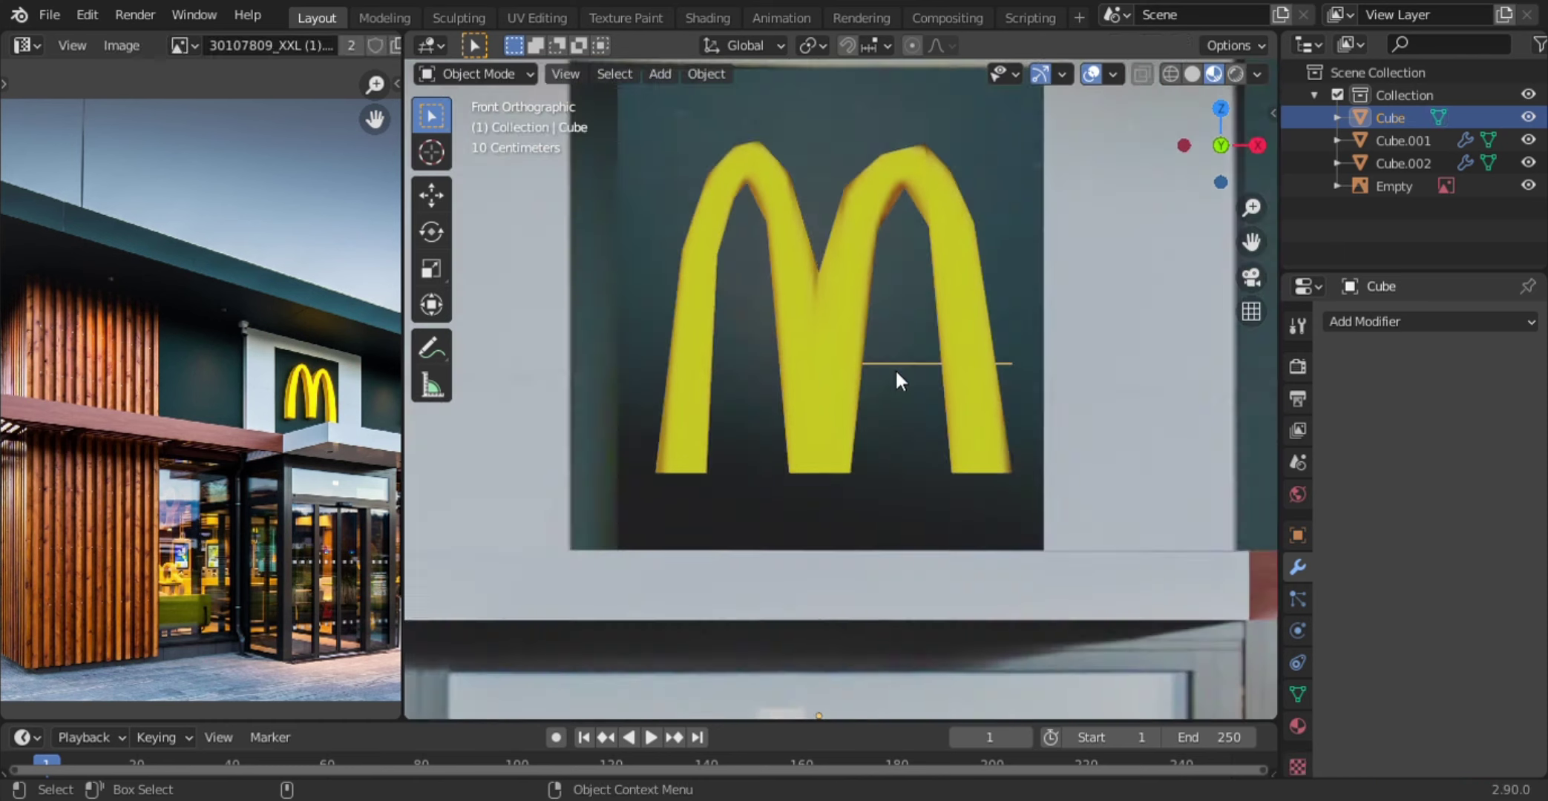
key(Tab)
key(g)
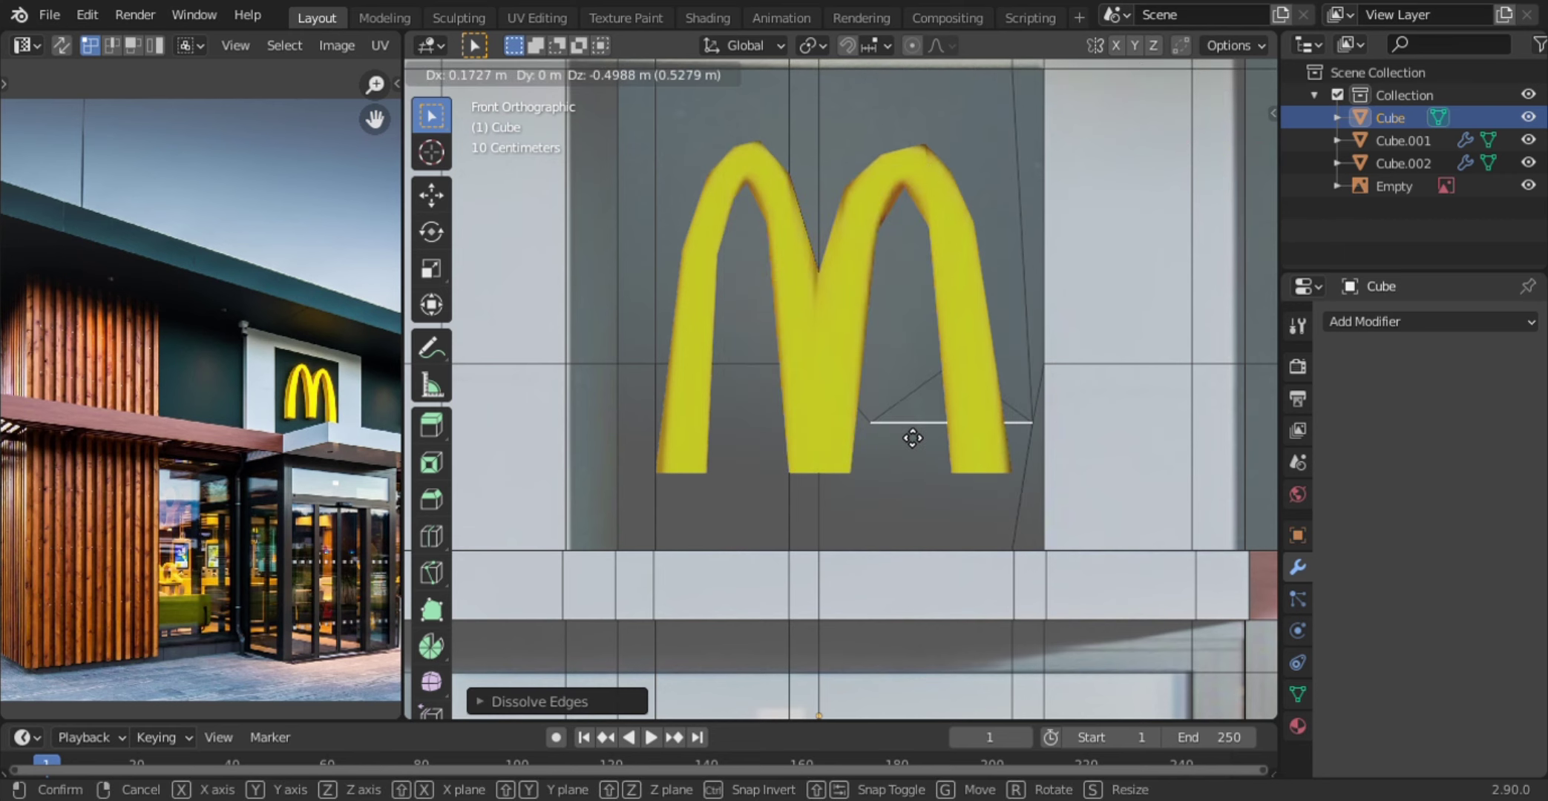
click(920, 430)
key(Tab)
- Hide the M sign and select the wall's leftover upper edges for removal
click(836, 348)
key(h)
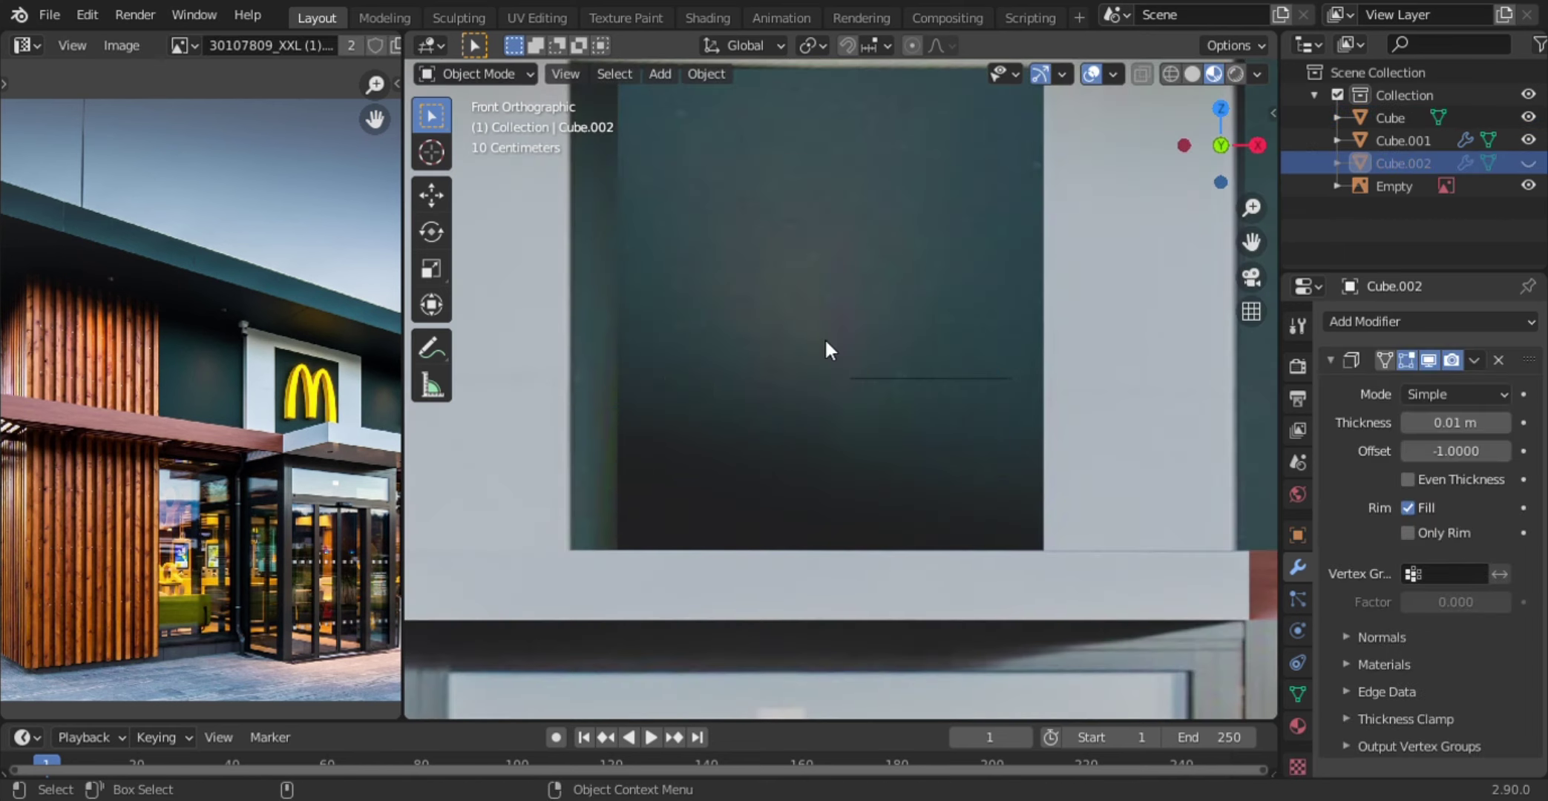
click(826, 348)
key(Tab)
alt+click(944, 394)
key(x)
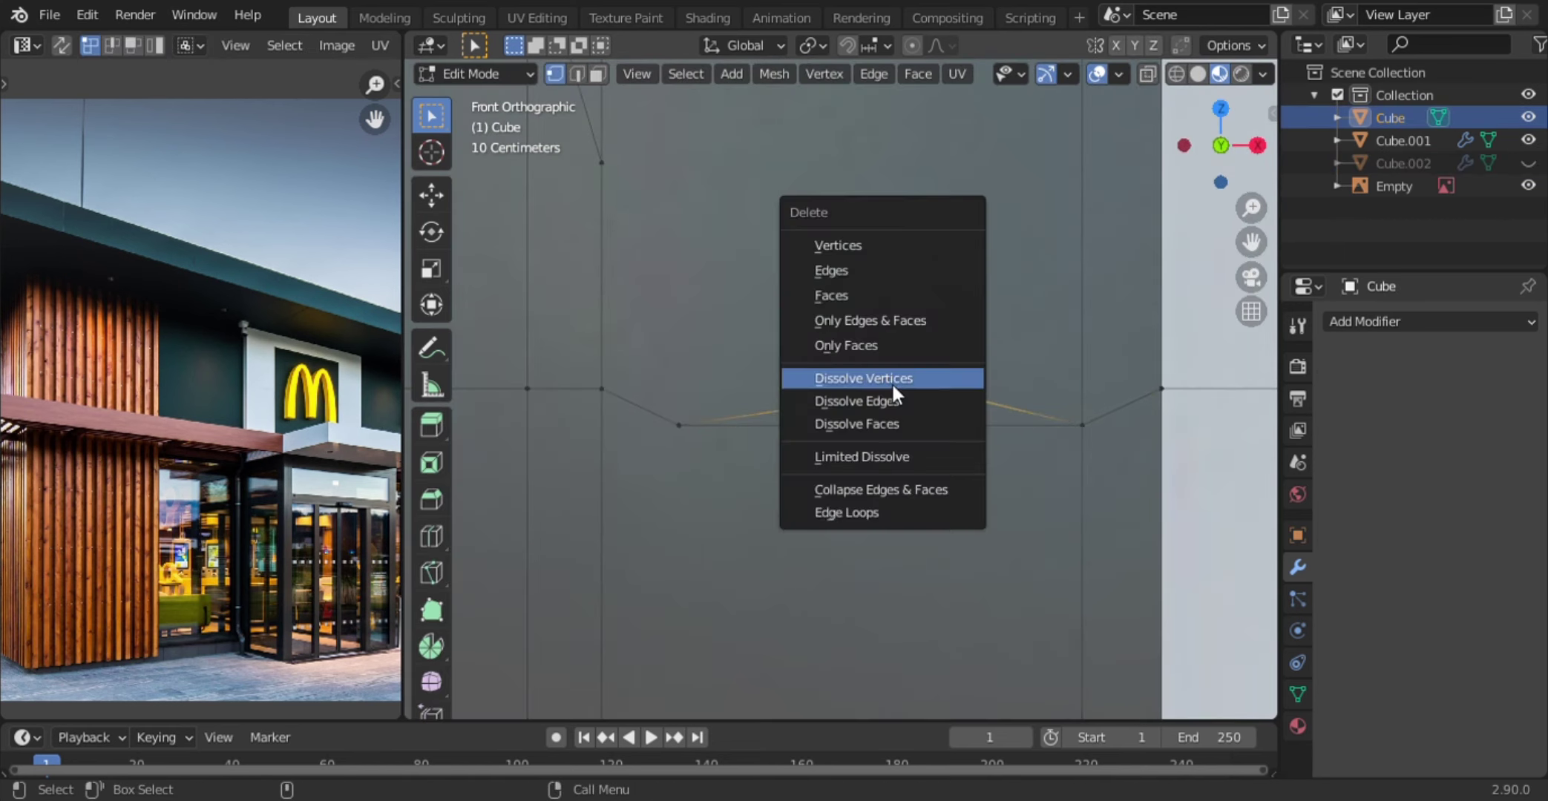
mouse_move(864, 432)
middle_down()
mouse_move(646, 542)
mouse_move(789, 498)
middle_up()
scroll(788, 498, up, 3)
- Add a second material slot to the building, reusing the existing Material
scroll(812, 482, up, 2)
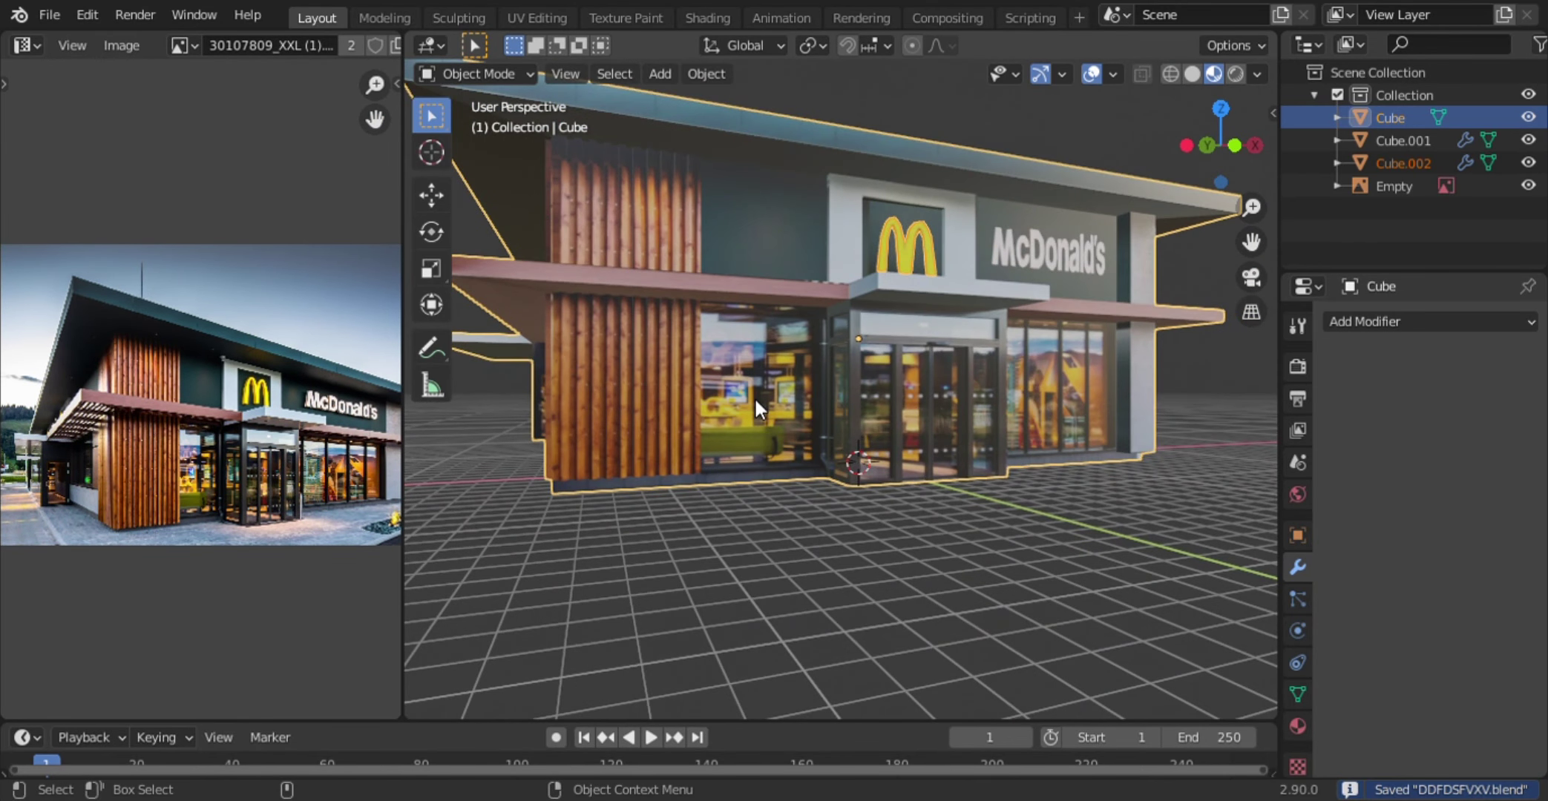
click(1297, 726)
click(1335, 464)
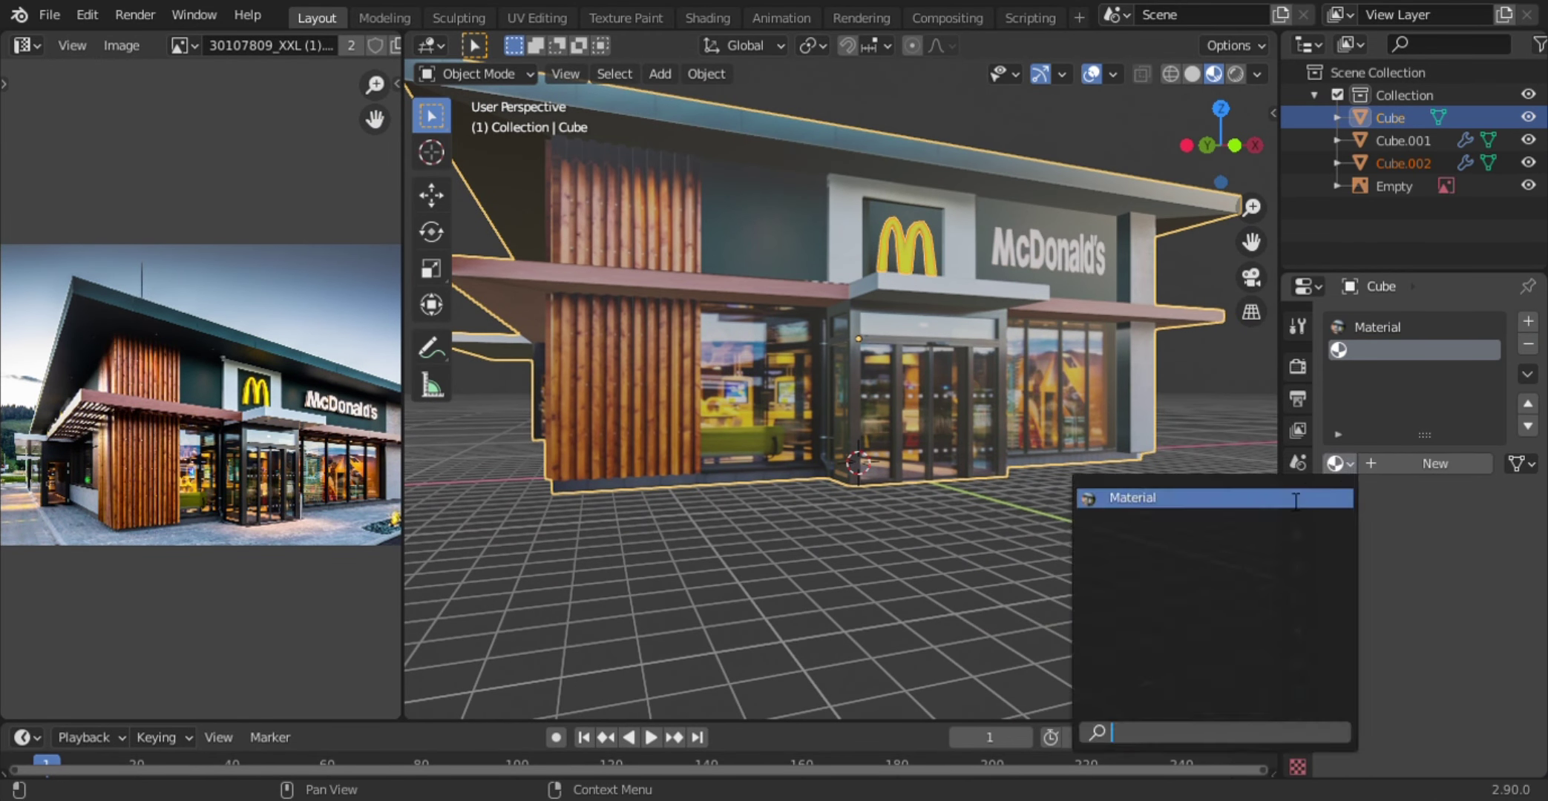
click(1327, 494)
- Set the material's surface to Glass BSDF, with a texture linked to its colour
scroll(1411, 716, down, 4)
click(1406, 466)
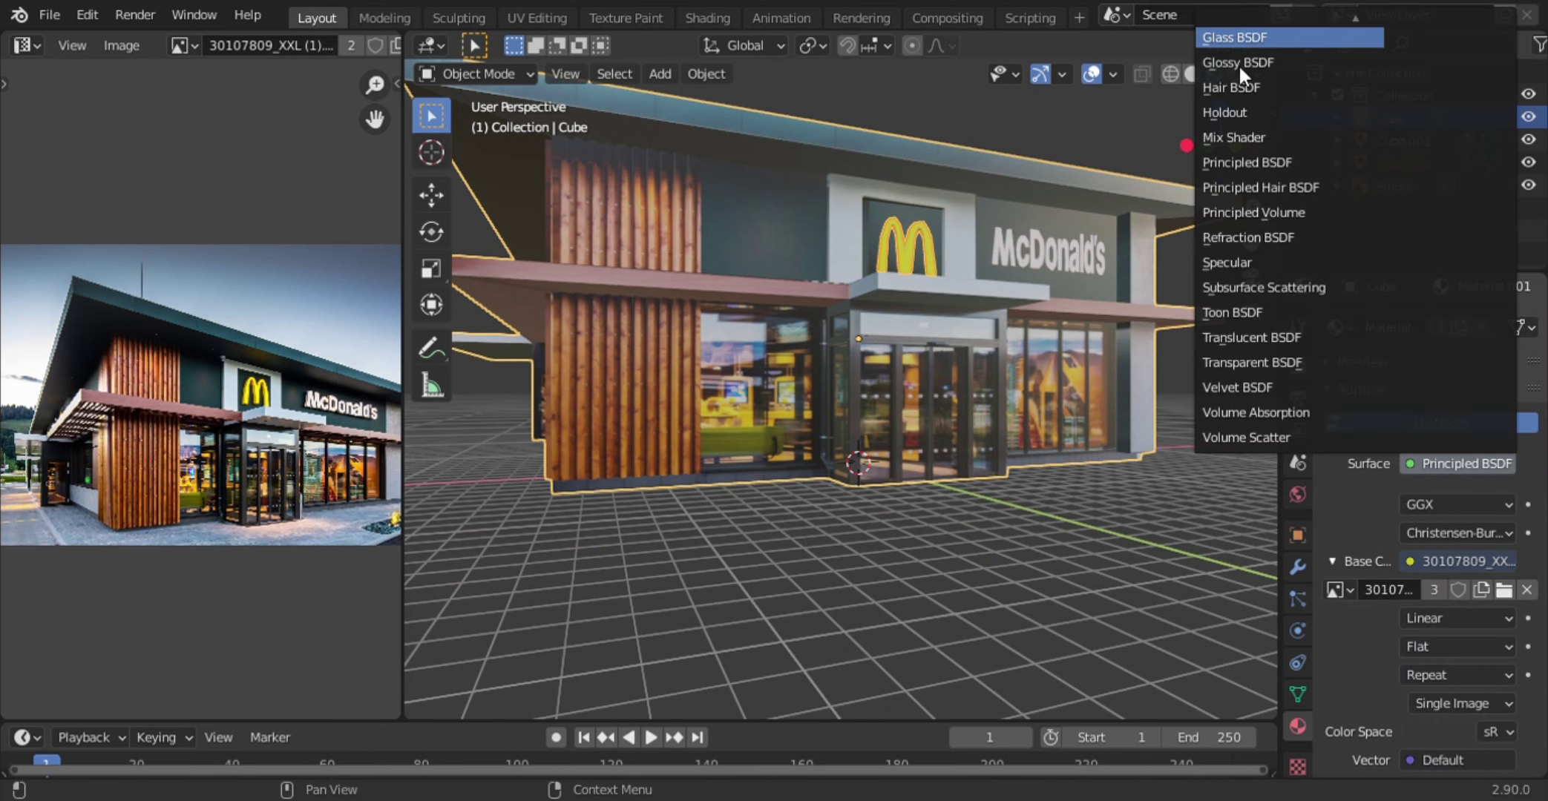
click(1237, 38)
click(1407, 532)
click(971, 282)
click(1406, 454)
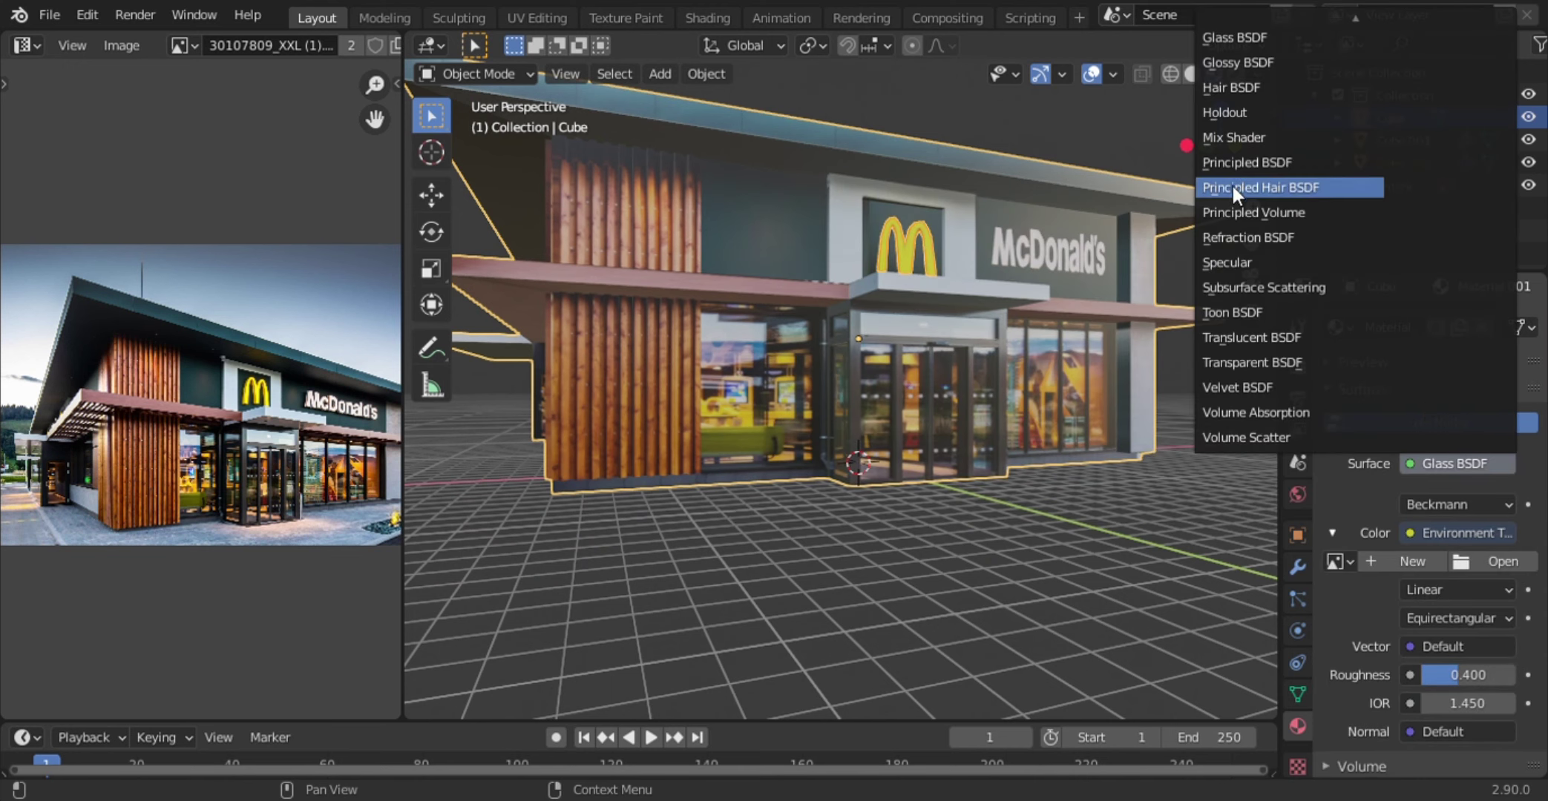
click(1395, 472)
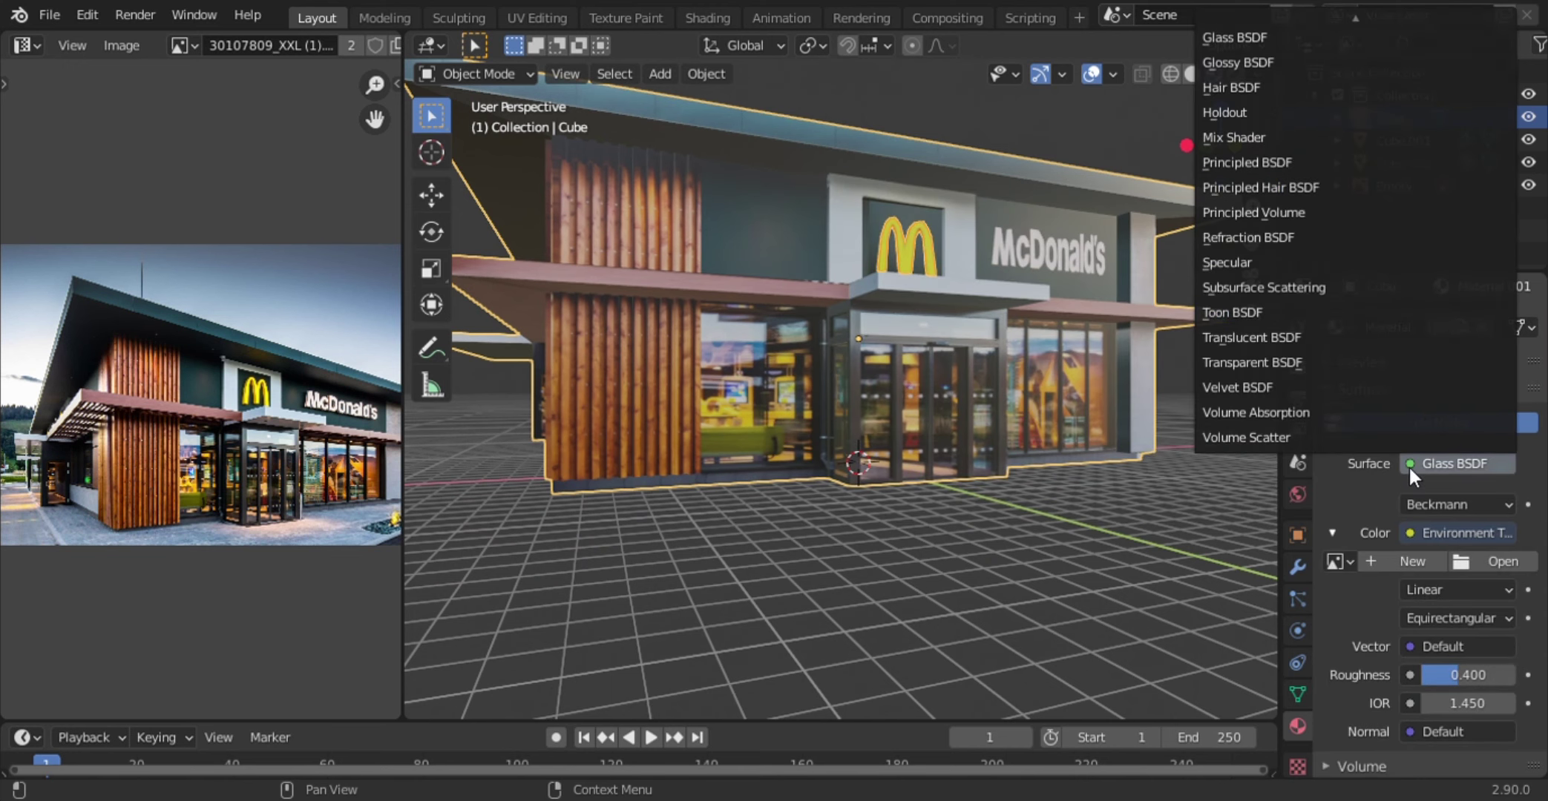
click(1433, 561)
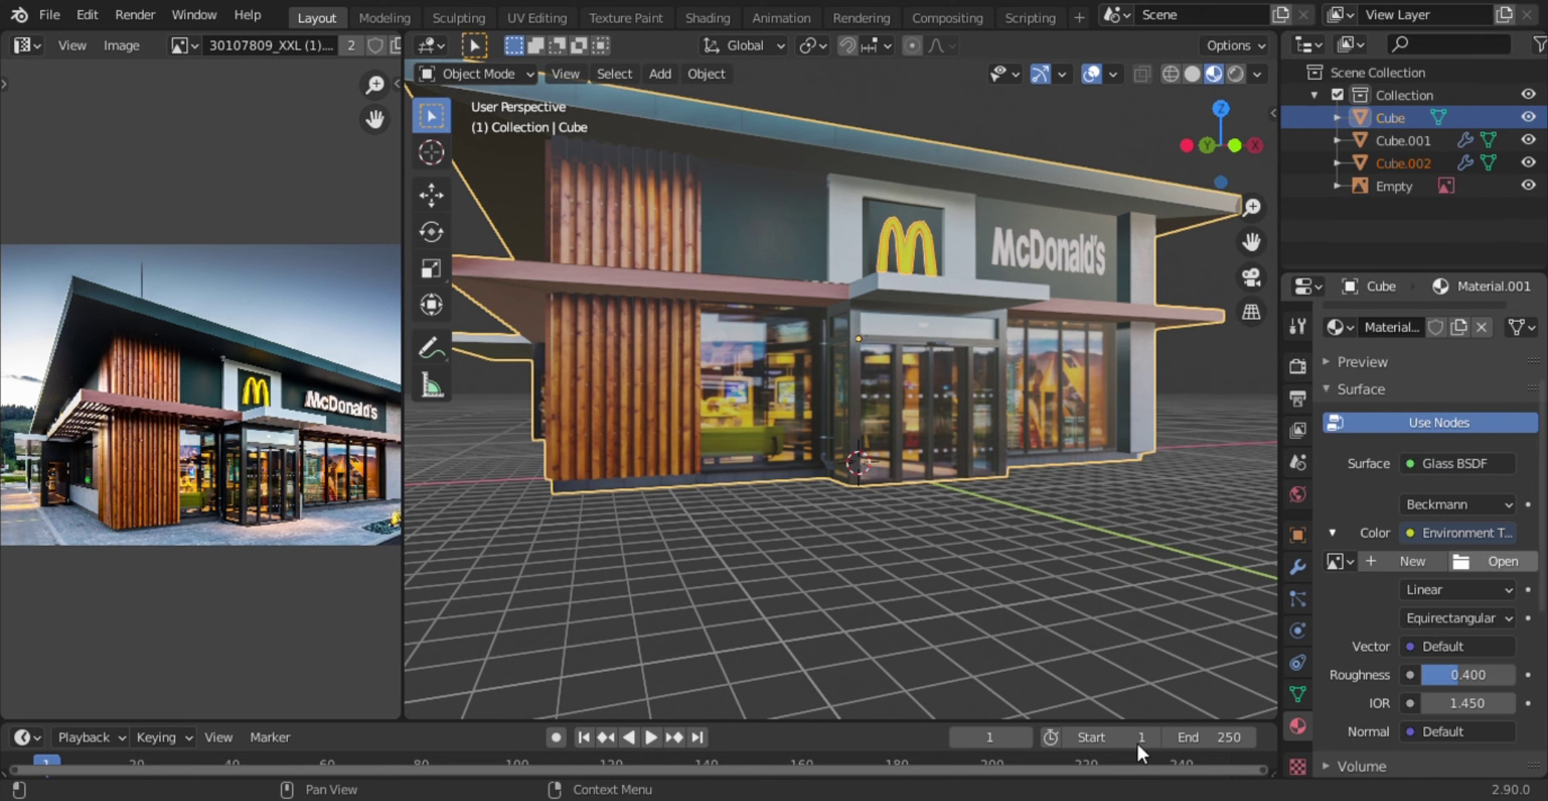
- Switch the surface to an Emission shader at strength 5, then return to Edit Mode
scroll(1404, 648, down, 5)
scroll(1434, 605, up, 6)
scroll(1434, 616, down, 3)
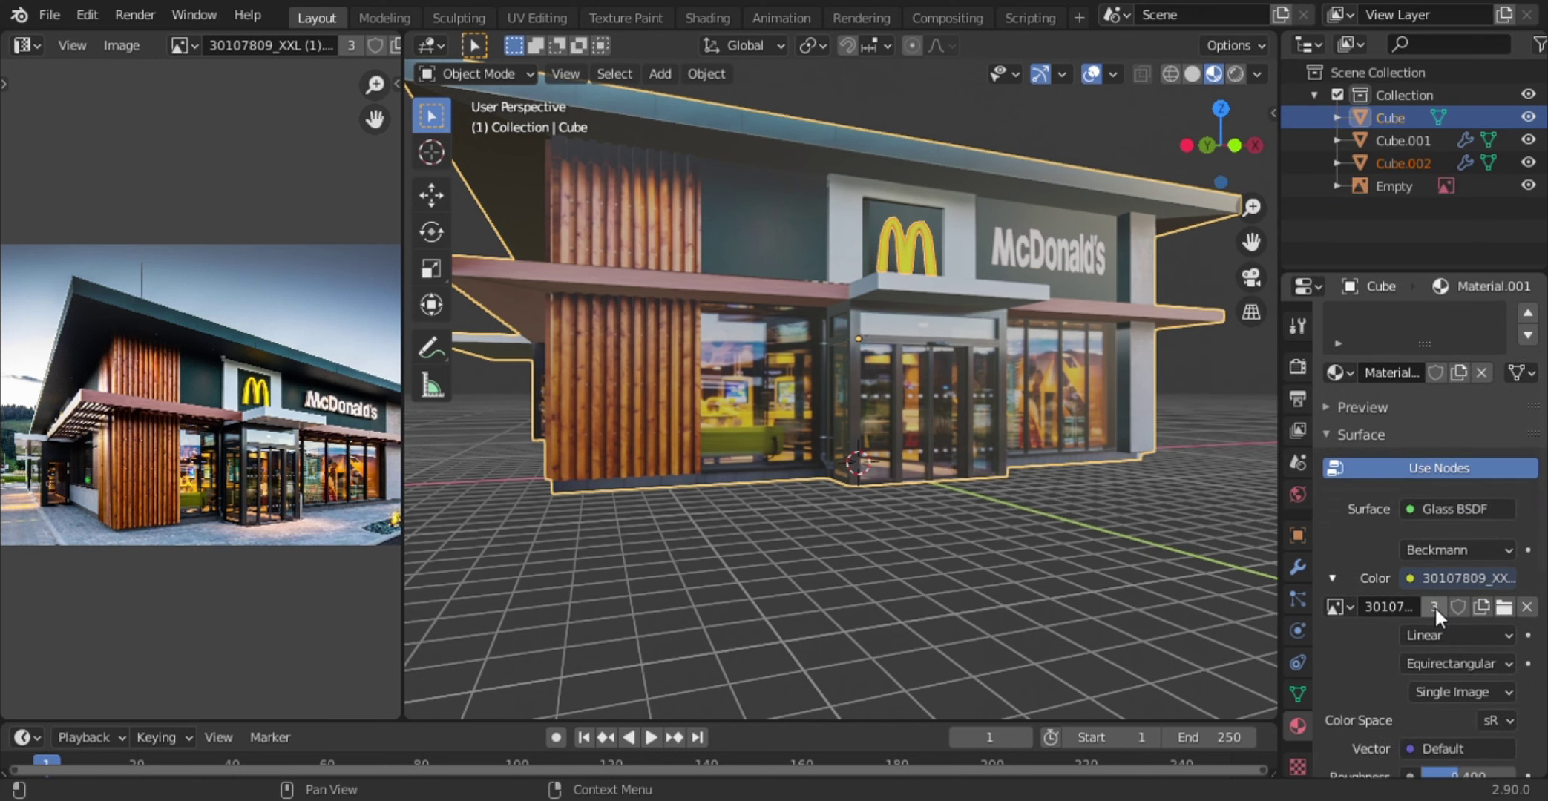
scroll(1435, 605, down, 4)
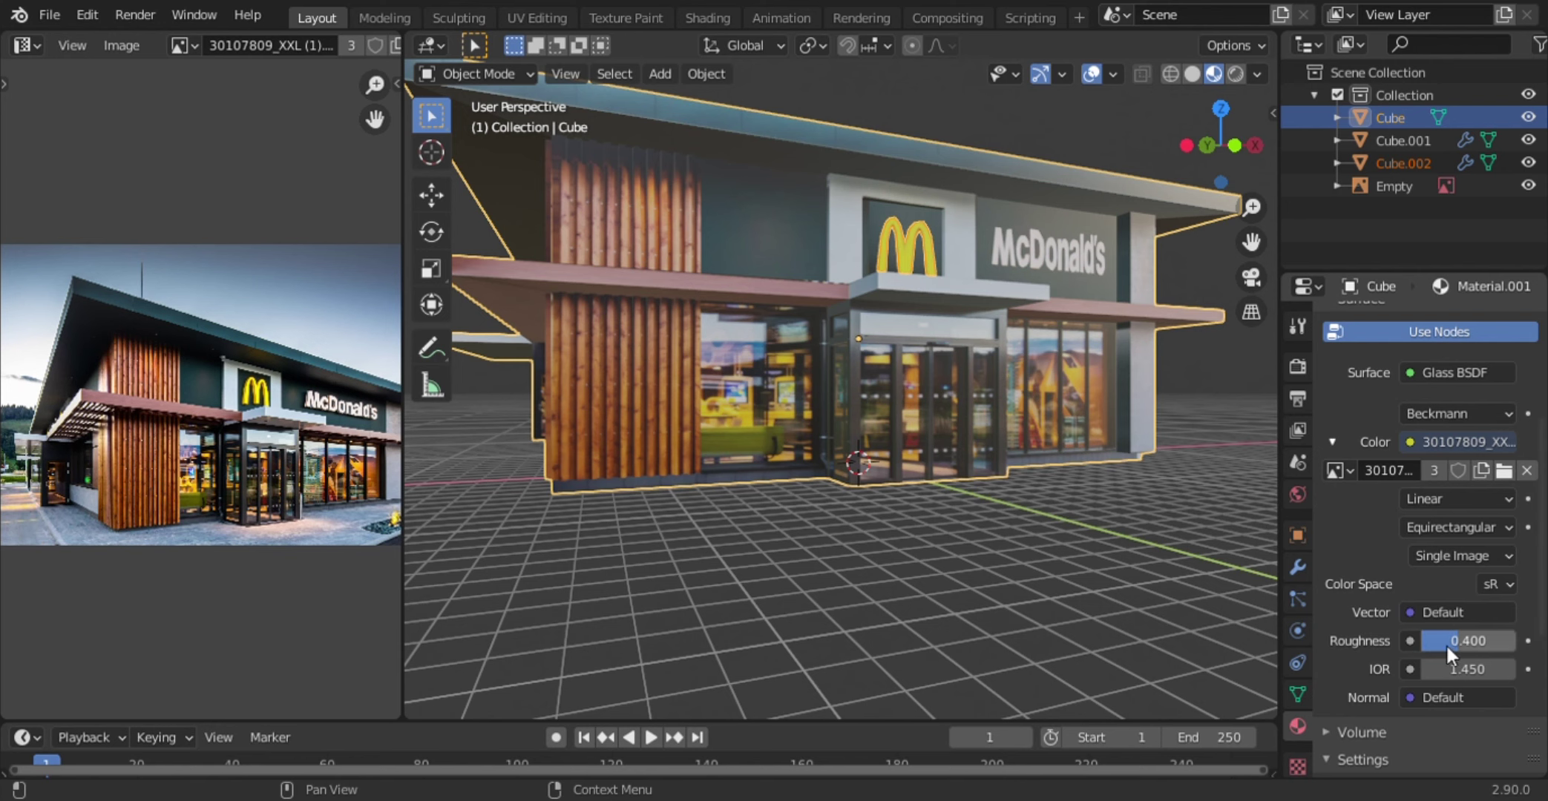
click(1454, 372)
click(1356, 523)
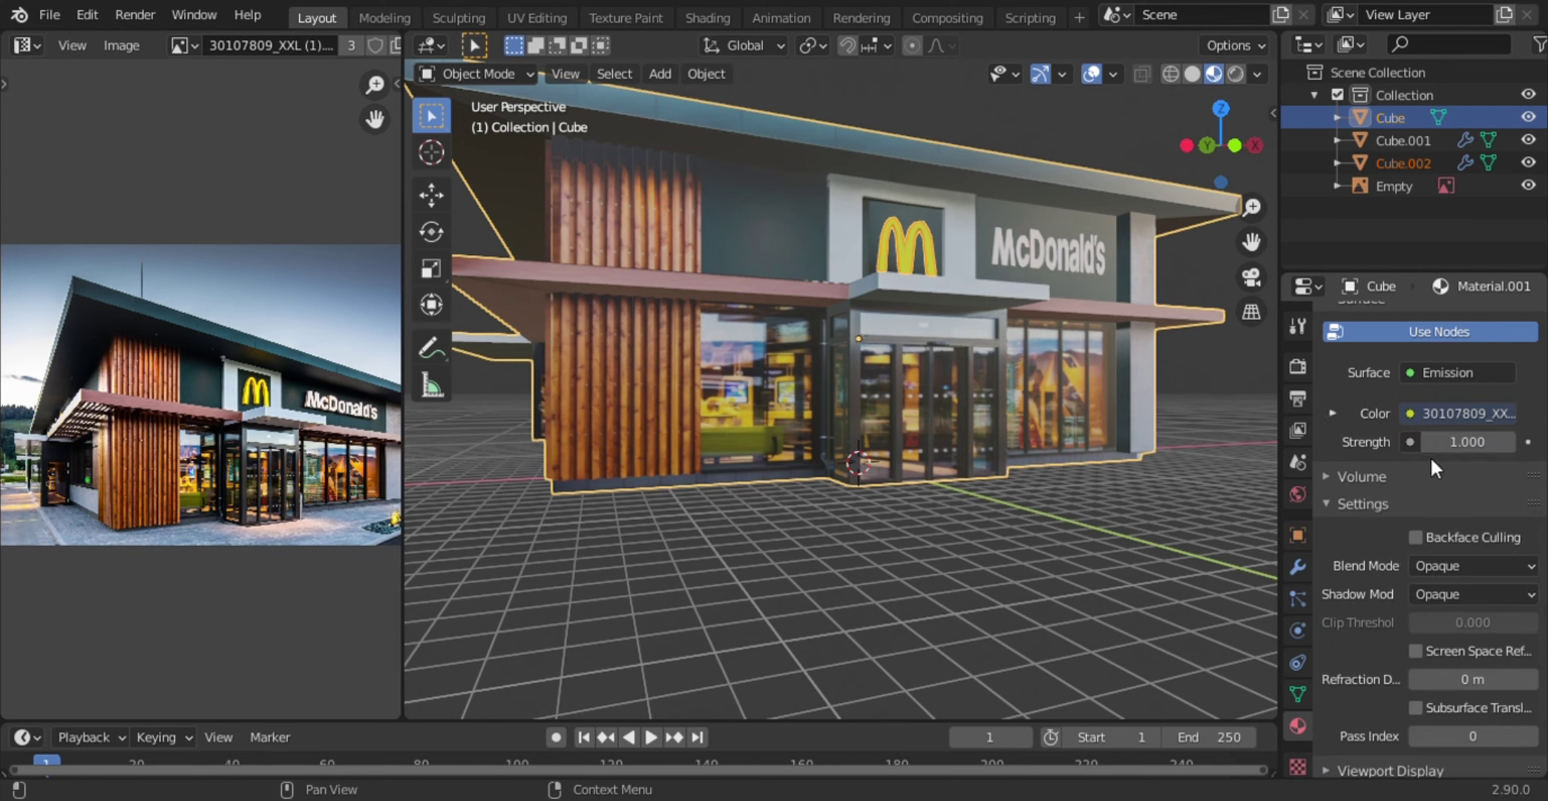
scroll(1420, 464, up, 8)
key(Tab)
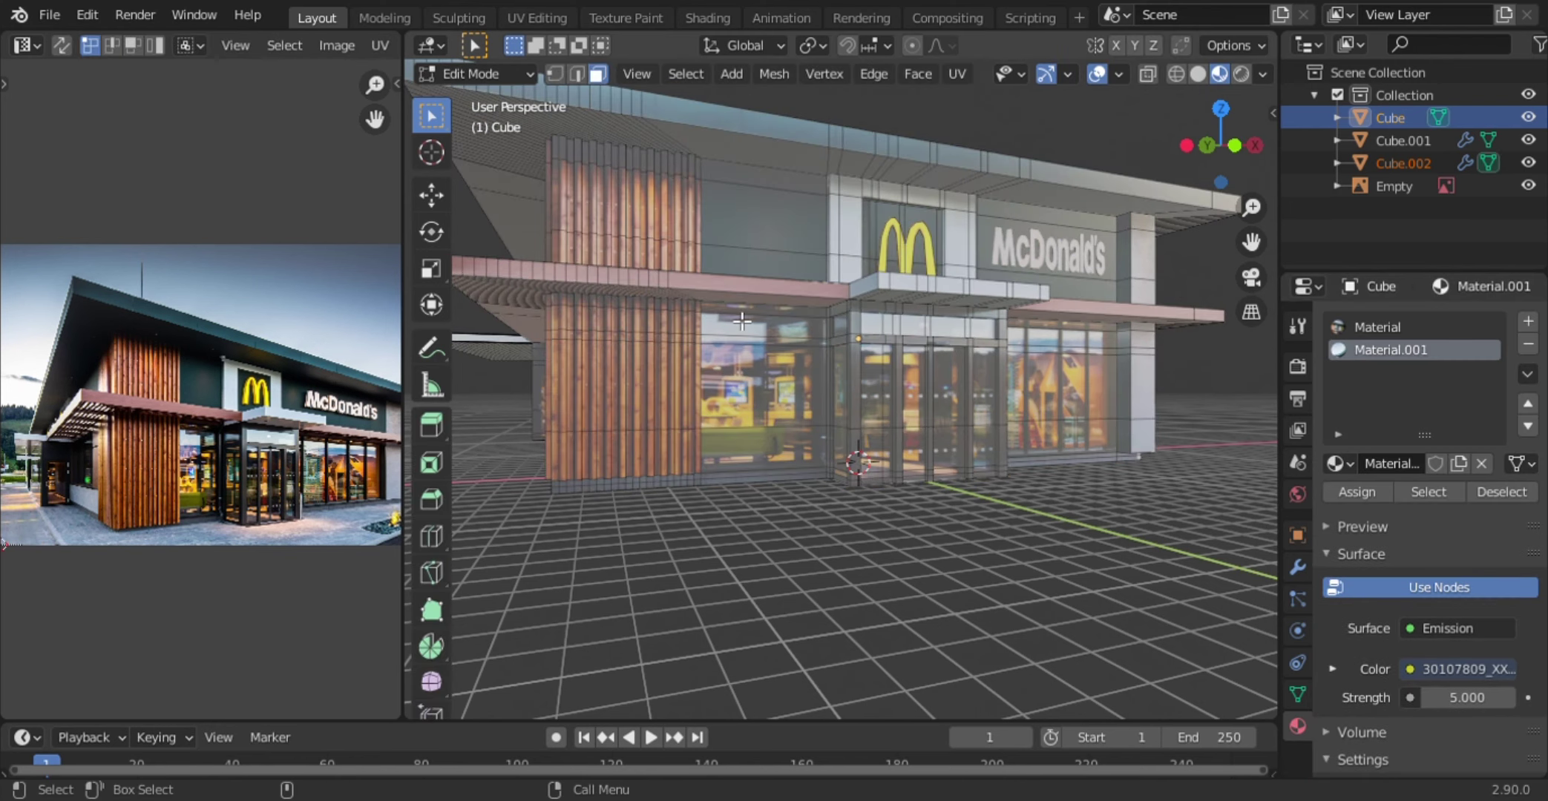
- Assign the emission material to the large window face at strength 1, previewed in Rendered shading
middle_drag(770, 476, 720, 309)
key(ctrl+s)
key(z)
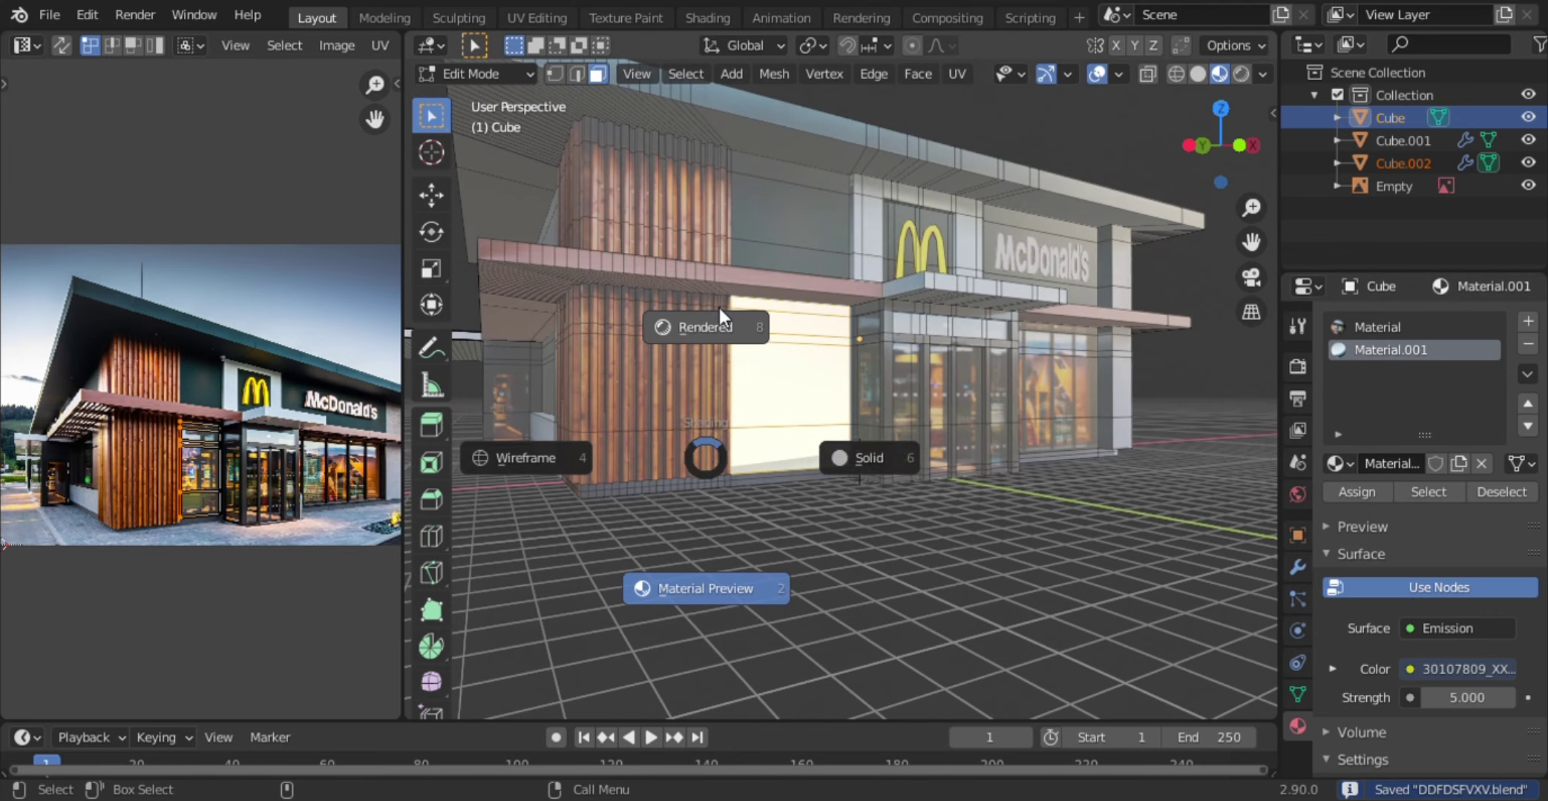
click(719, 307)
key(ctrl+z)
key(ctrl+z)
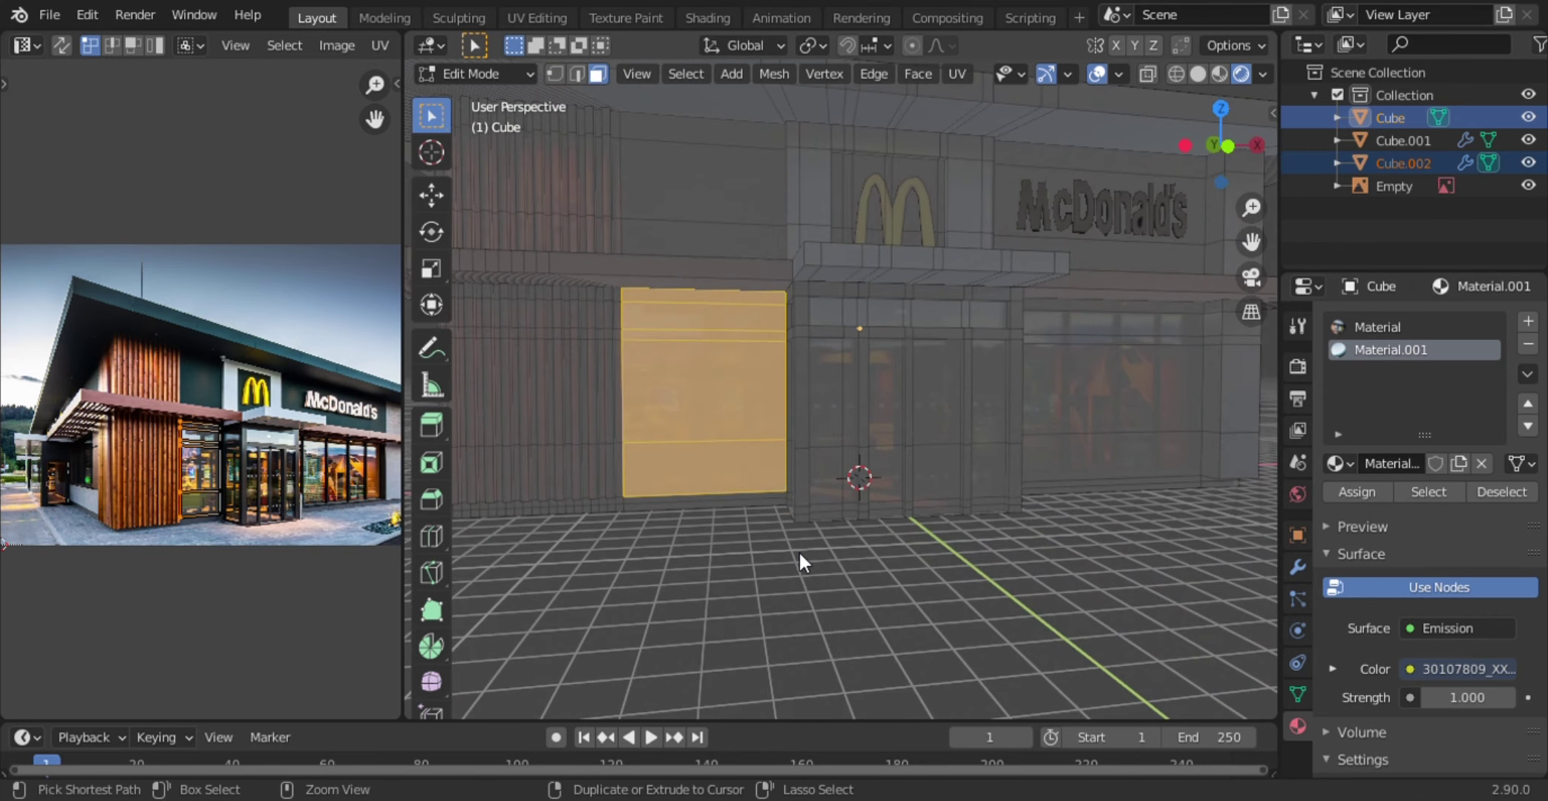
scroll(798, 550, up, 5)
key(KP_Decimal)
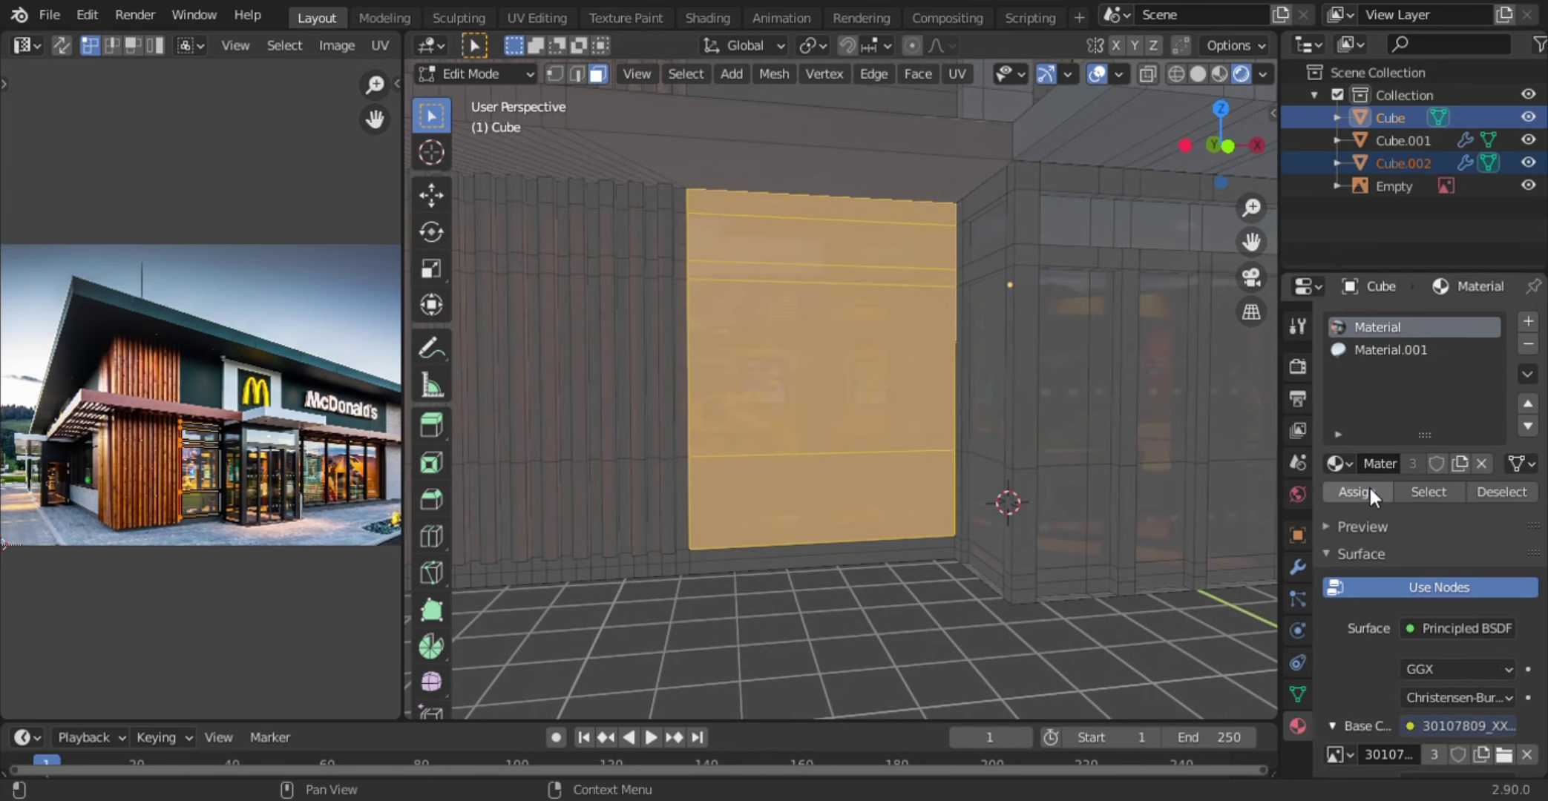
click(1357, 491)
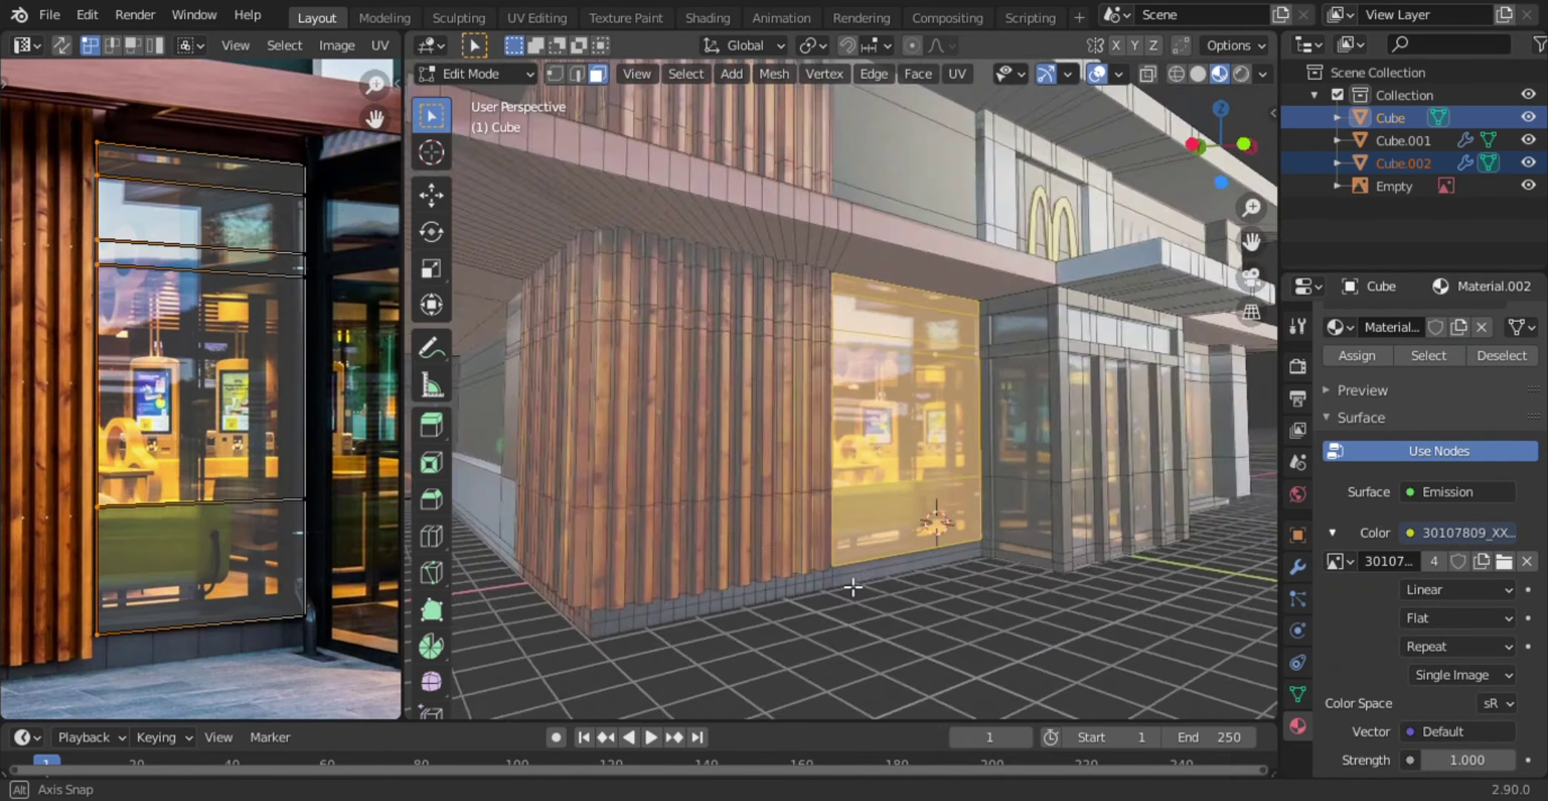
scroll(1417, 566, up, 5)
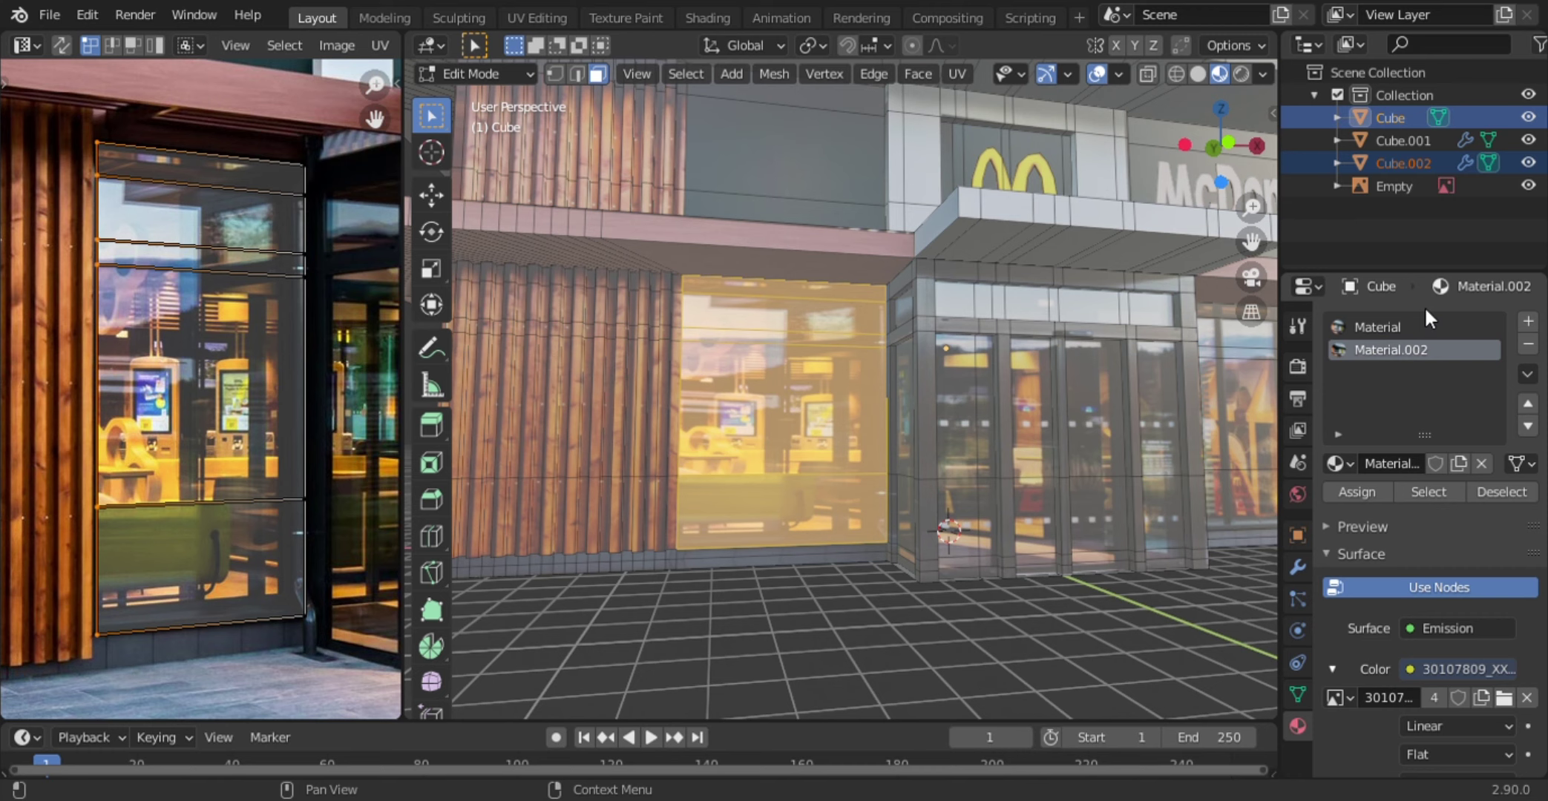
- Save the file, clear the face selection and return to Rendered viewport shading
key(ctrl+s)
key(alt+a)
key(z)
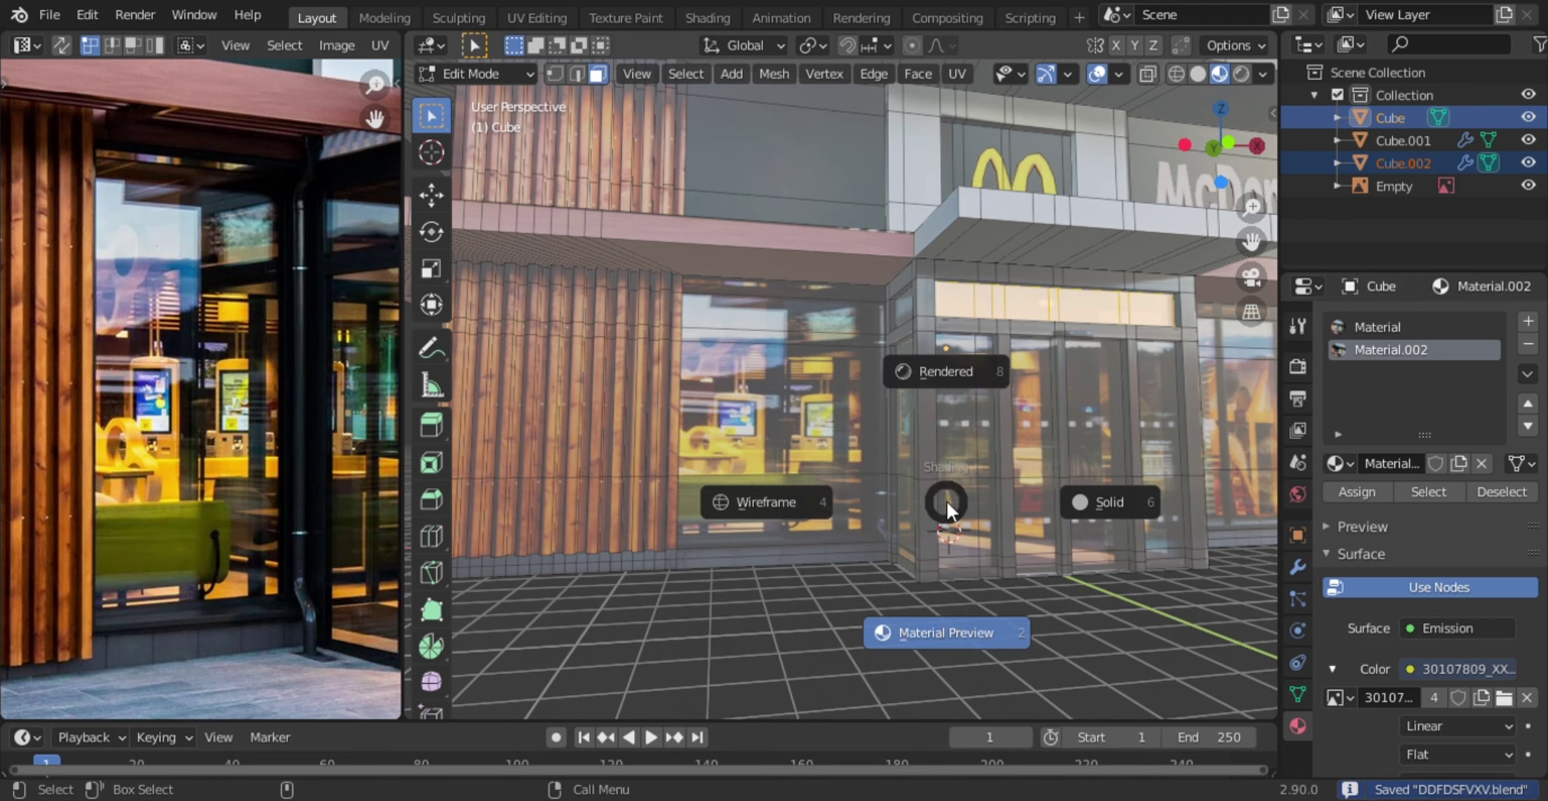
click(991, 442)
scroll(841, 382, up, 3)
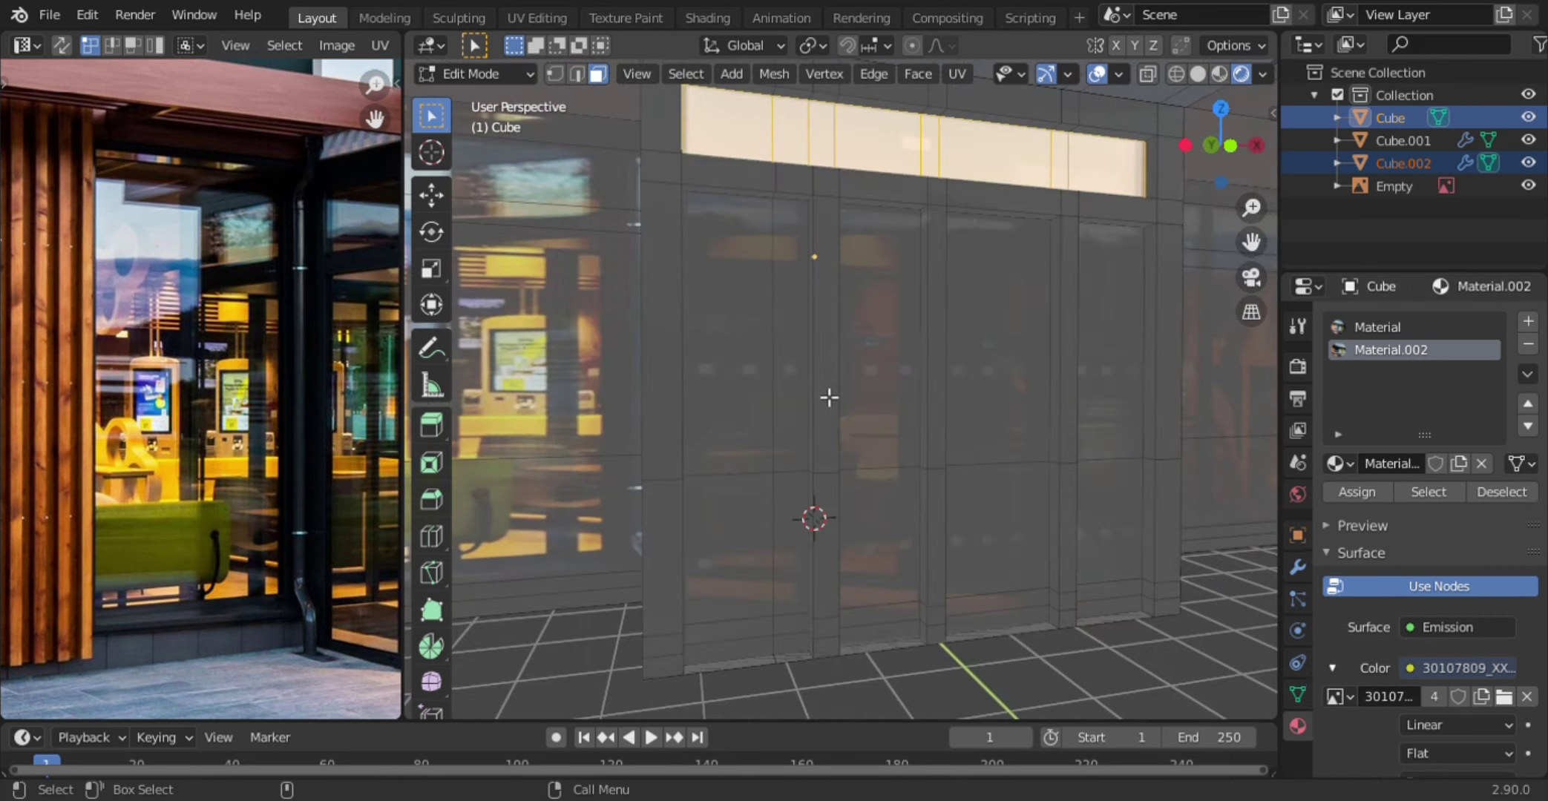
scroll(829, 398, down, 3)
- Select the four front door panel faces and a side entrance face
click(778, 366)
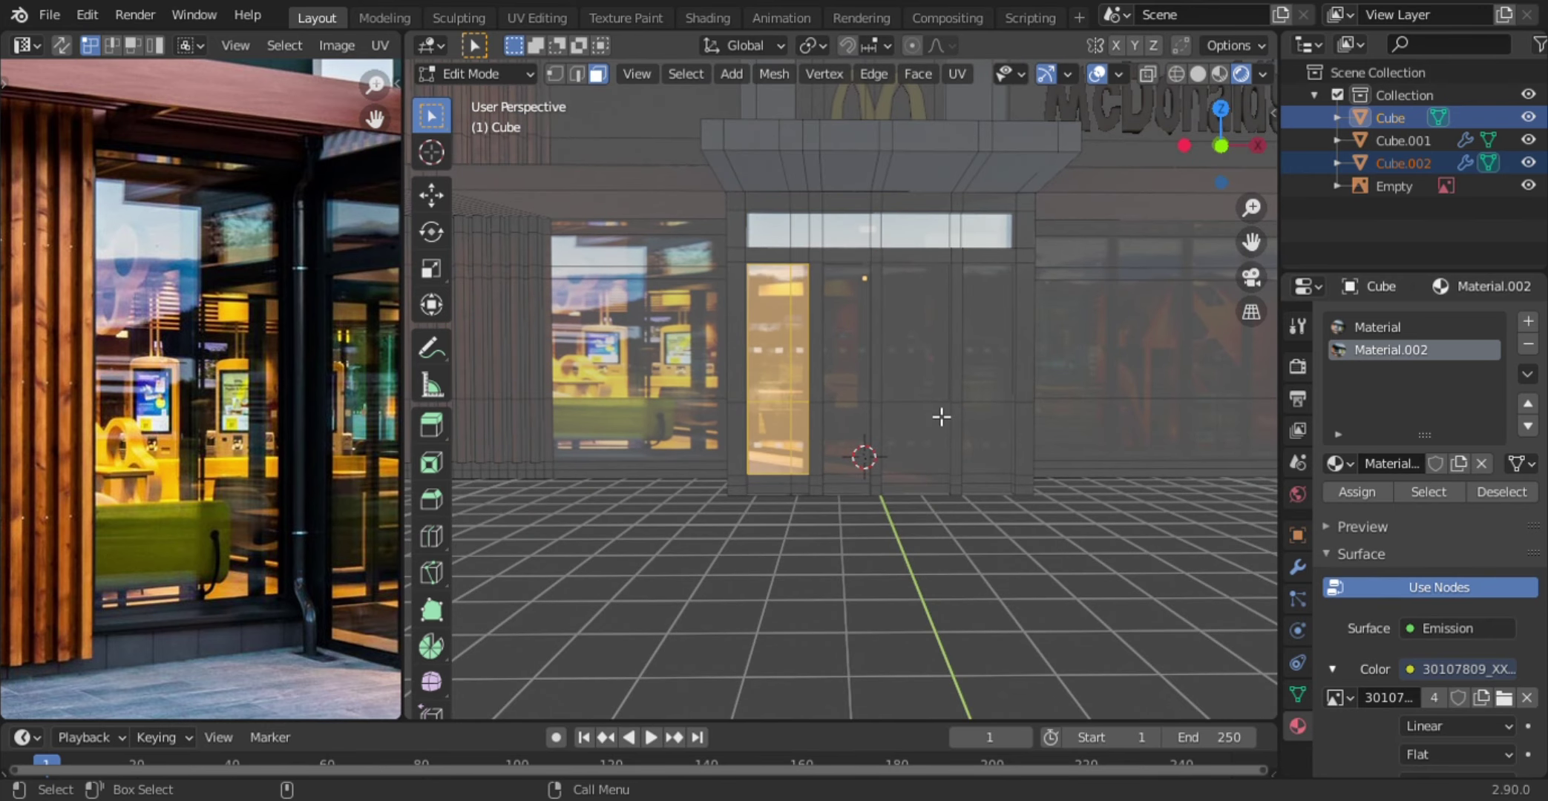
click(864, 446)
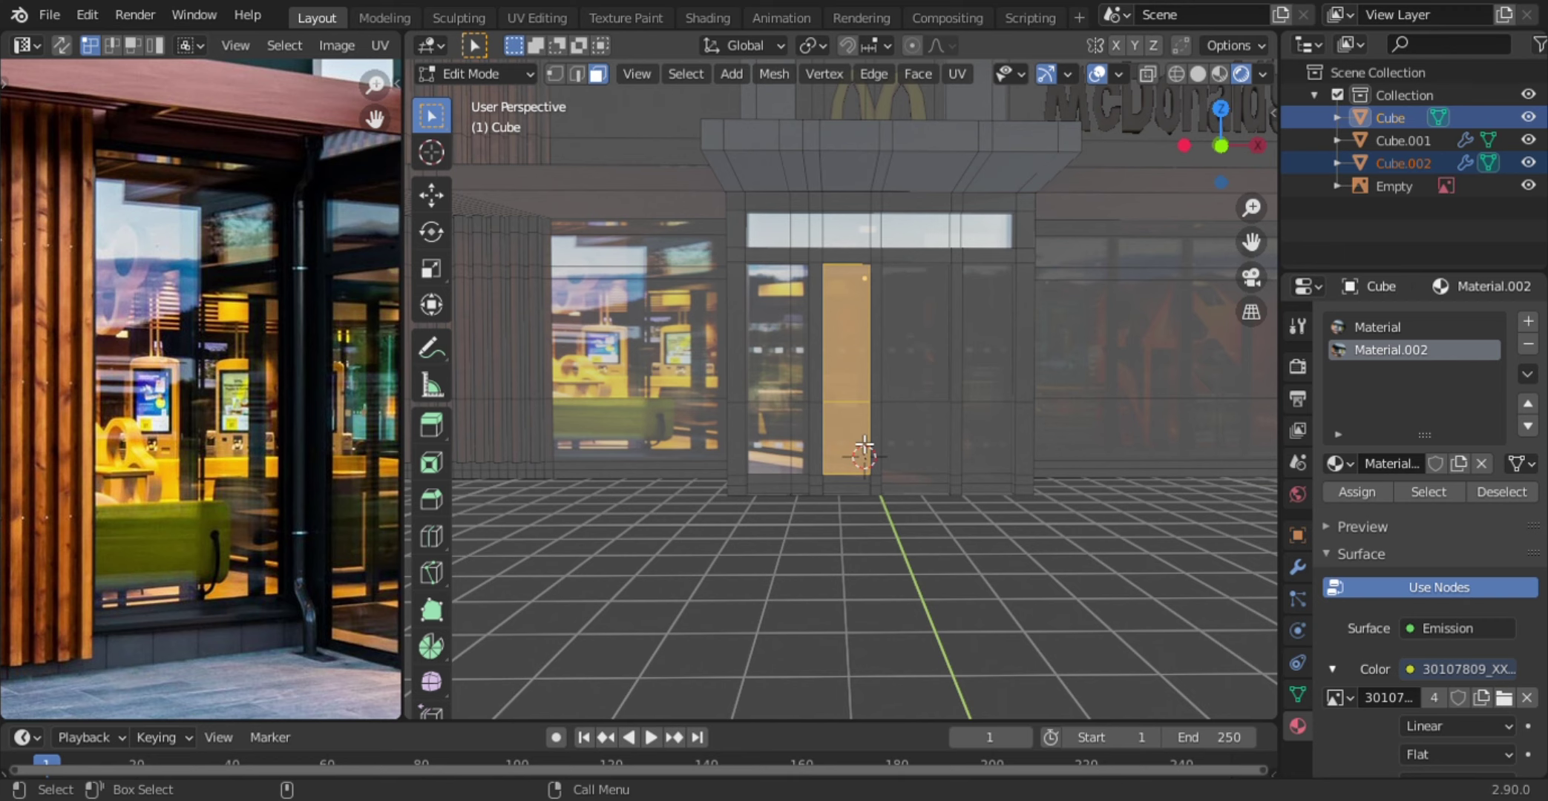
click(911, 347)
click(1000, 434)
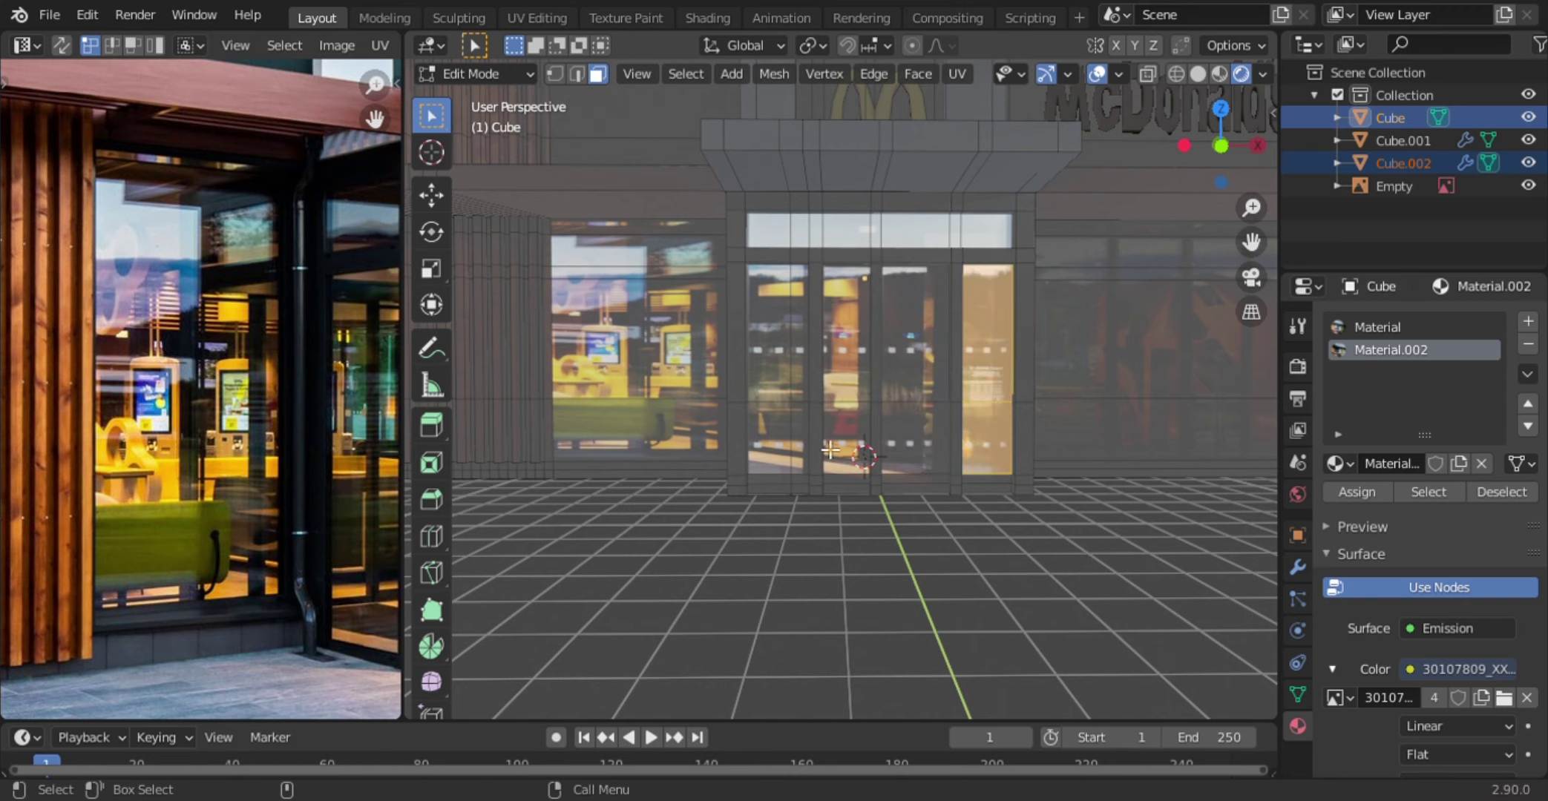
scroll(1000, 434, down, 4)
middle_drag(1000, 434, 1046, 409)
scroll(200, 371, down, 3)
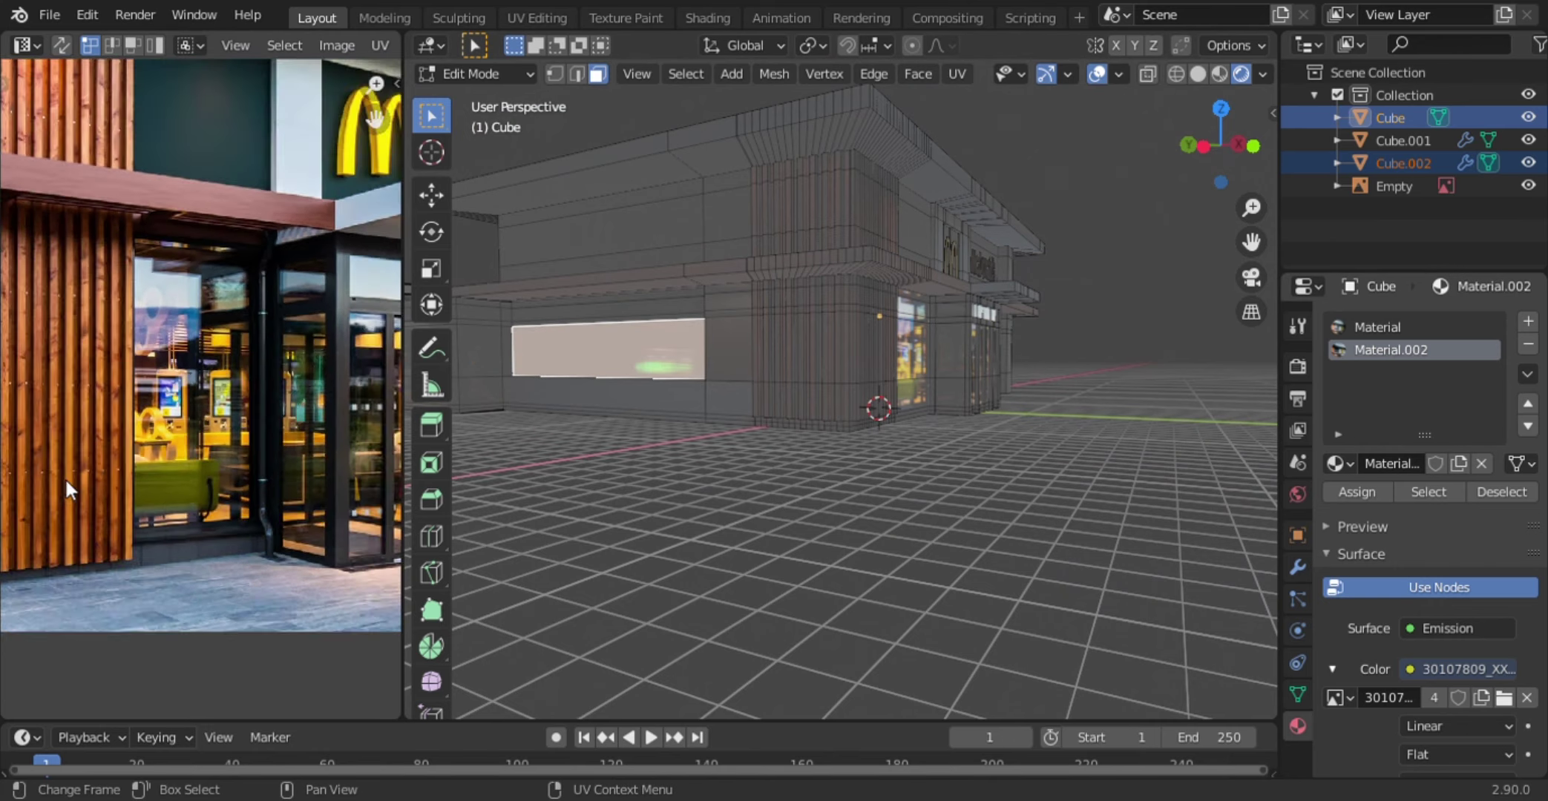
scroll(611, 418, up, 4)
click(1149, 464)
mouse_move(926, 449)
middle_down()
mouse_move(1149, 465)
mouse_move(1052, 515)
middle_up()
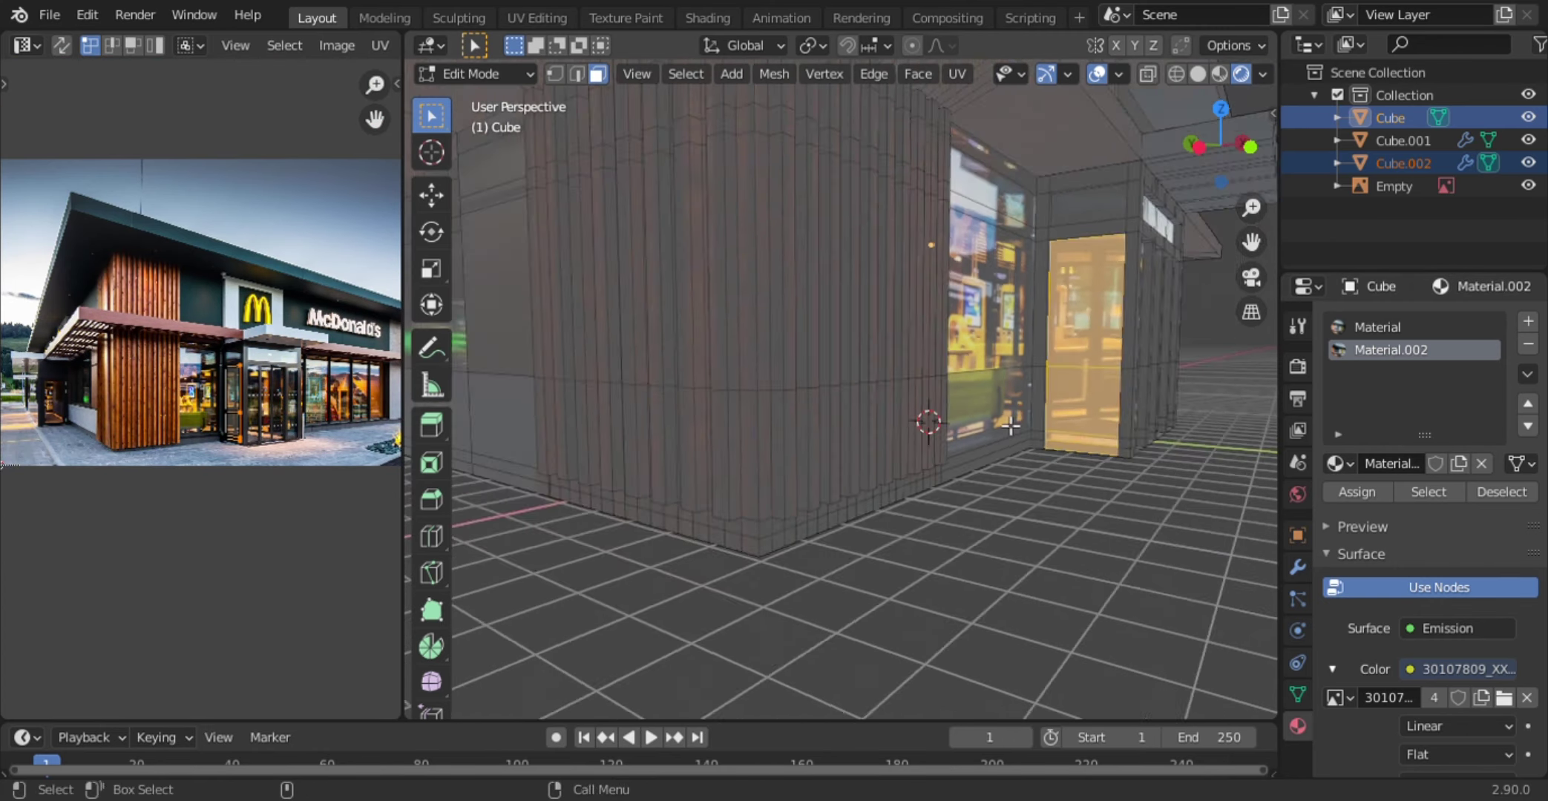
- Slide several vertical loop cuts across the right-hand storefront windows, then save the file
scroll(1052, 514, up, 4)
key(ctrl+r)
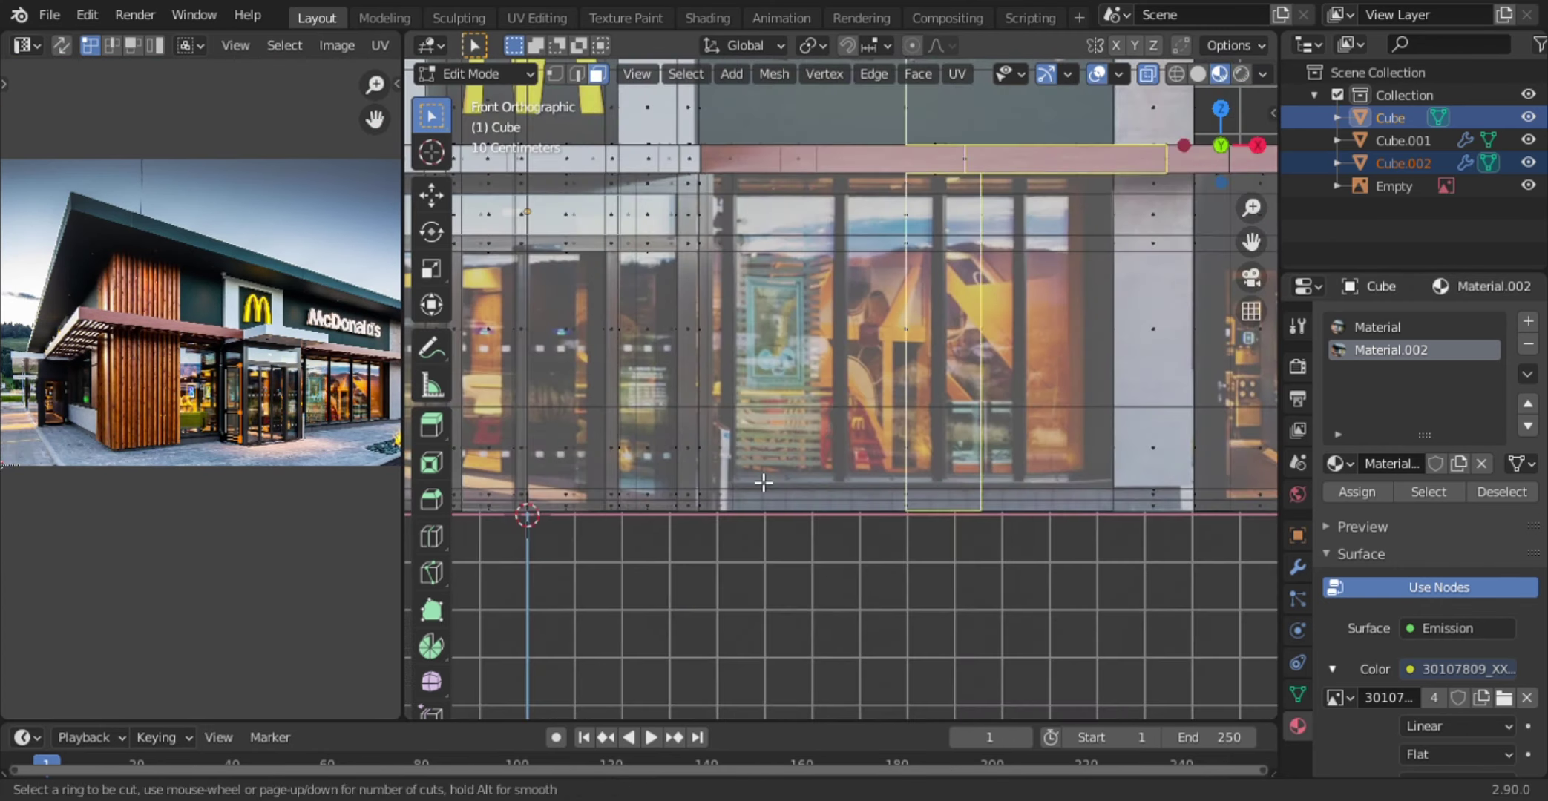
click(797, 424)
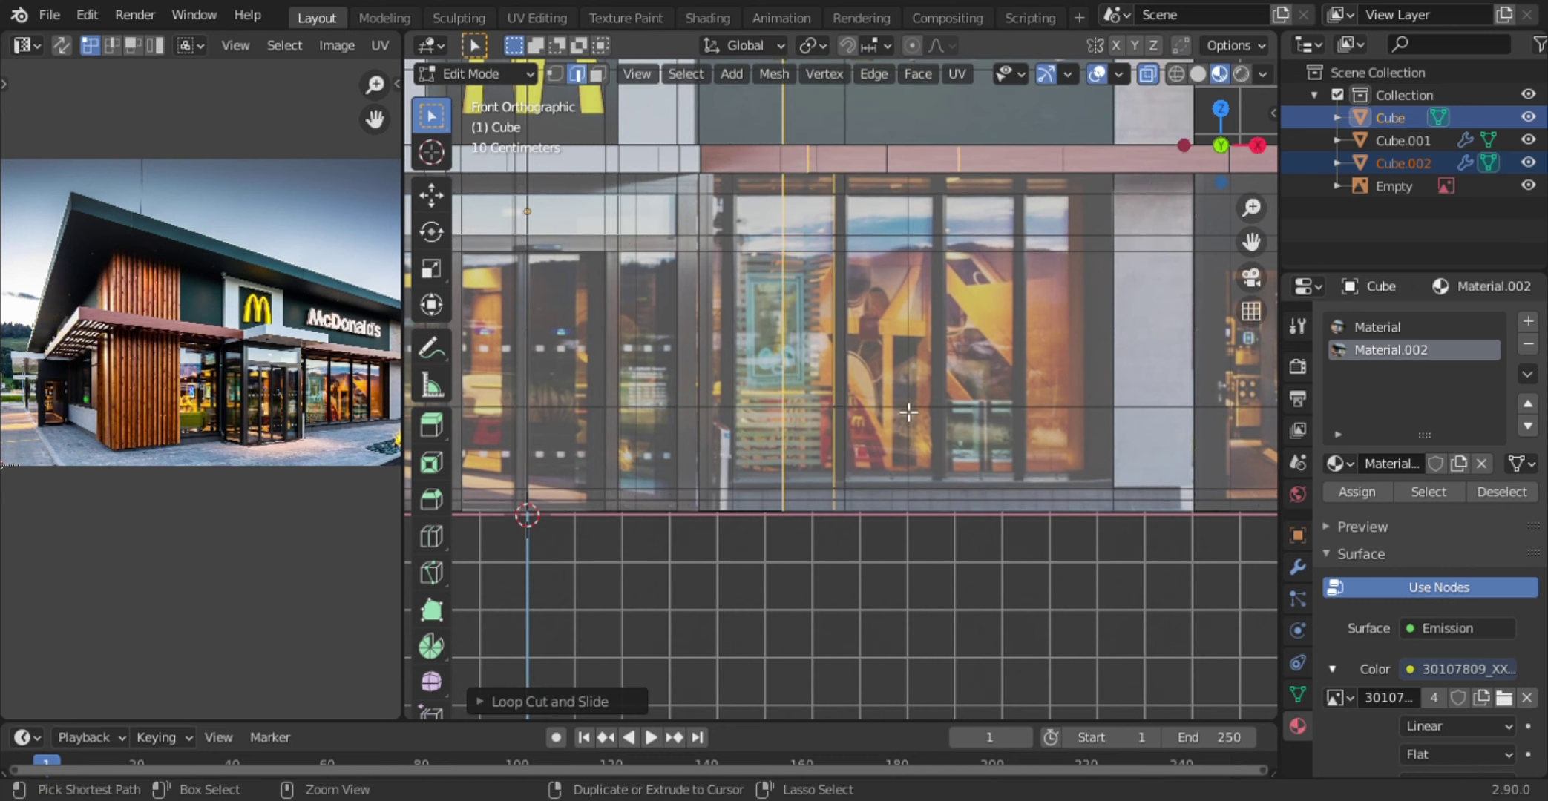
key(ctrl+r)
click(961, 419)
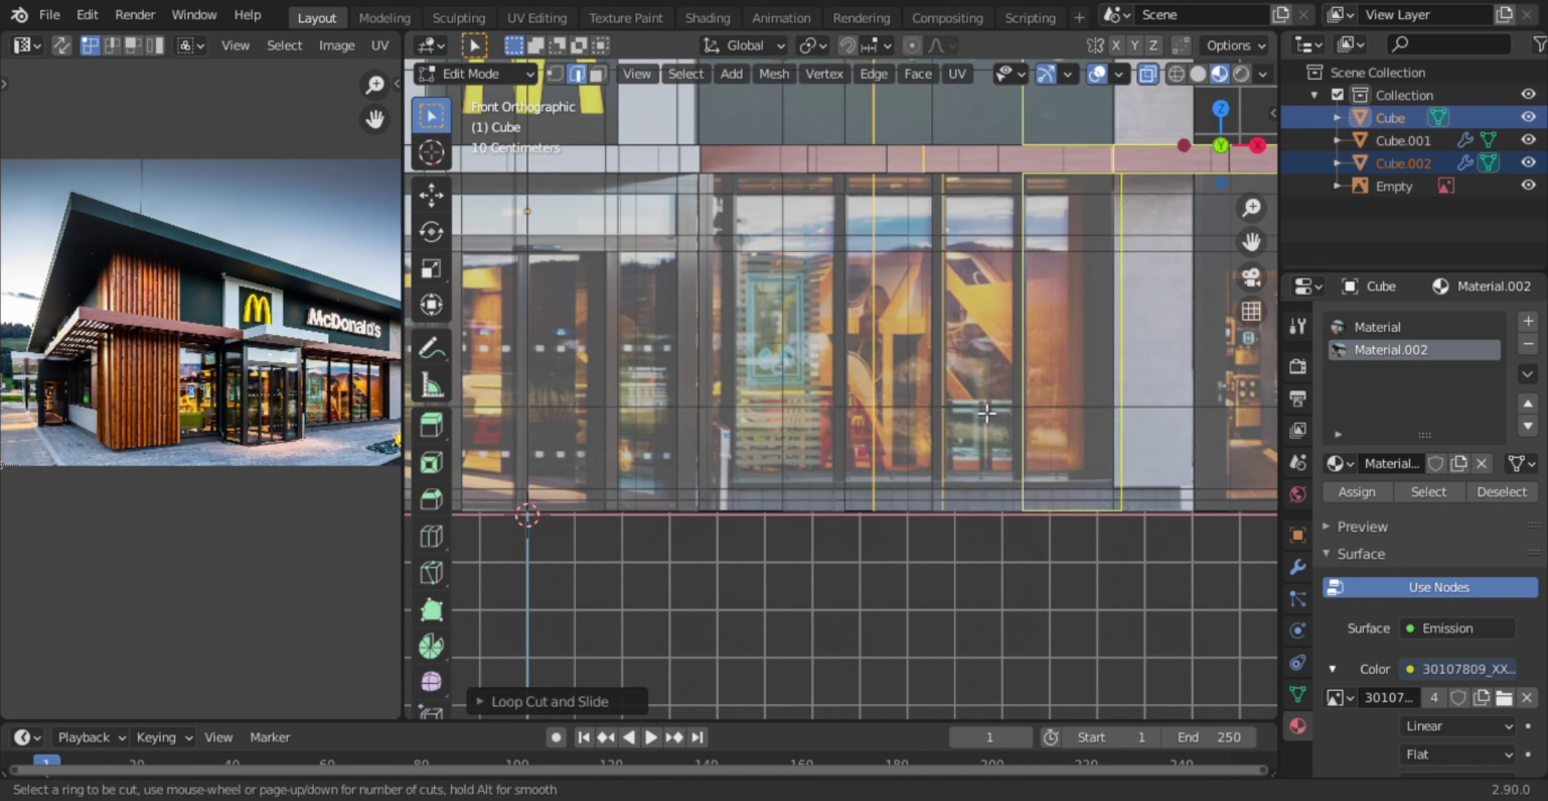
key(ctrl+r)
click(1053, 417)
click(1061, 451)
key(ctrl+r)
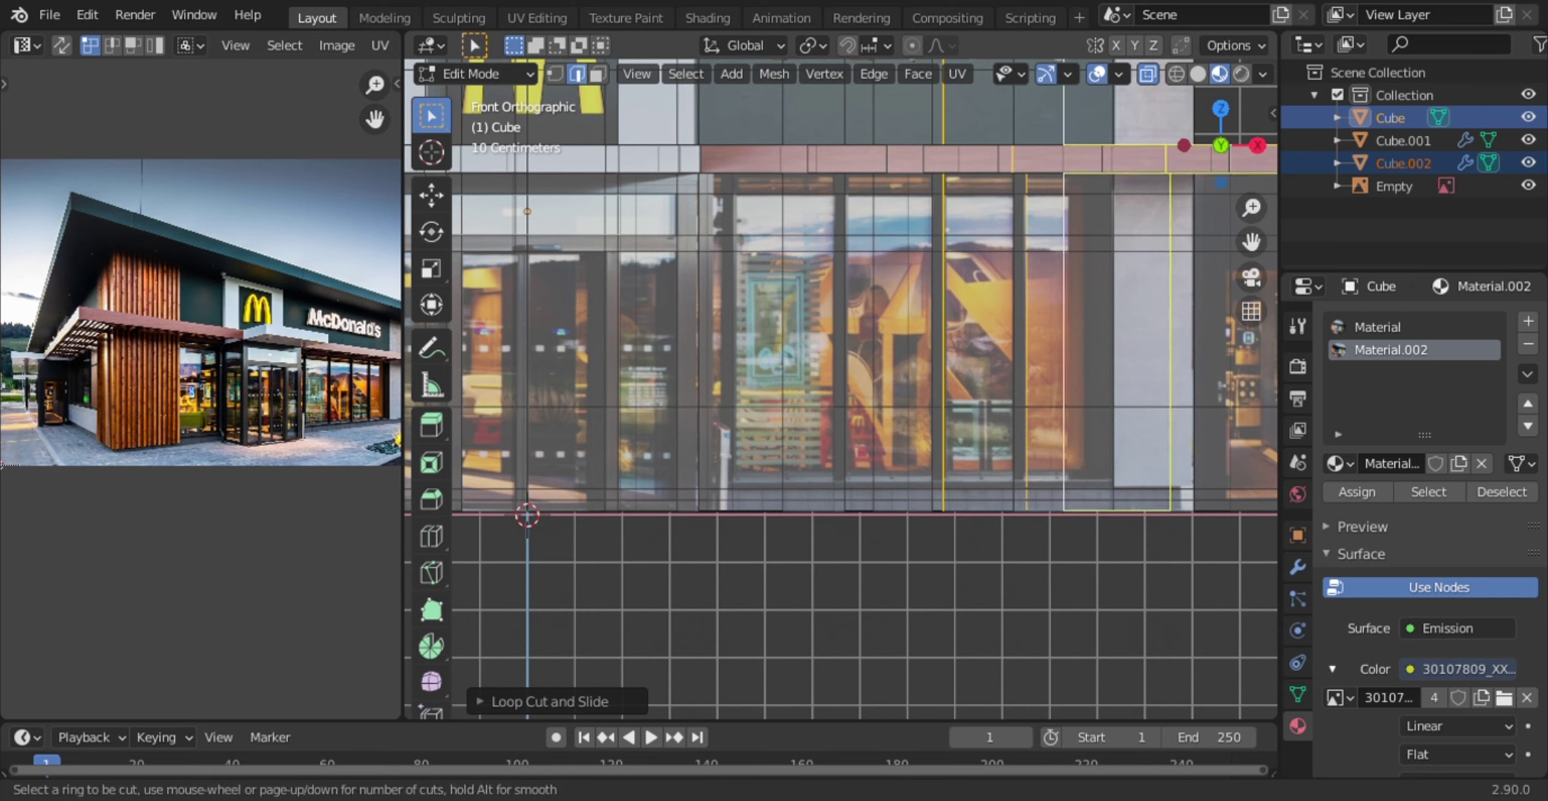
click(1083, 463)
click(1100, 476)
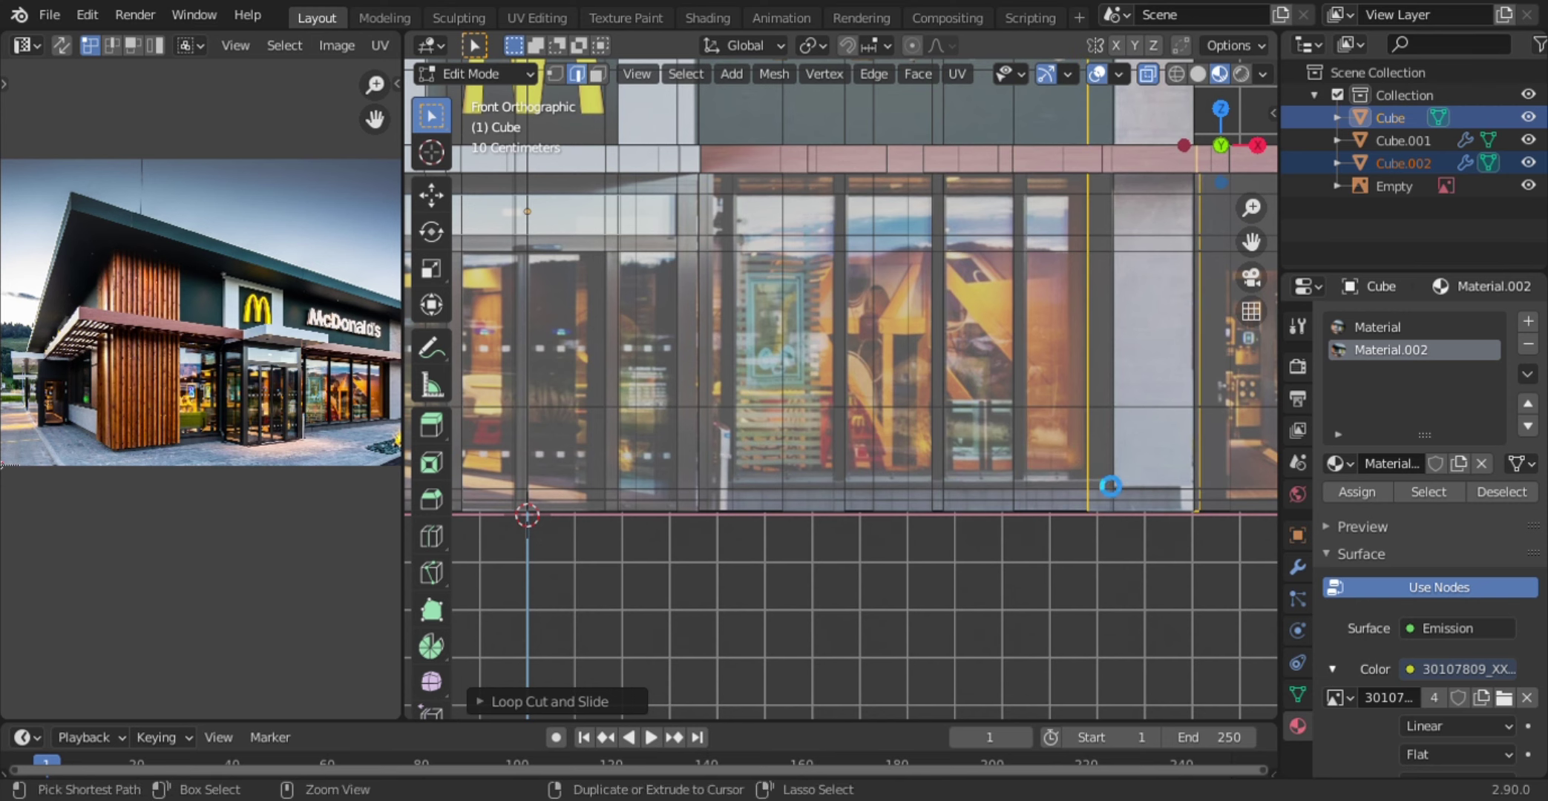
key(ctrl+s)
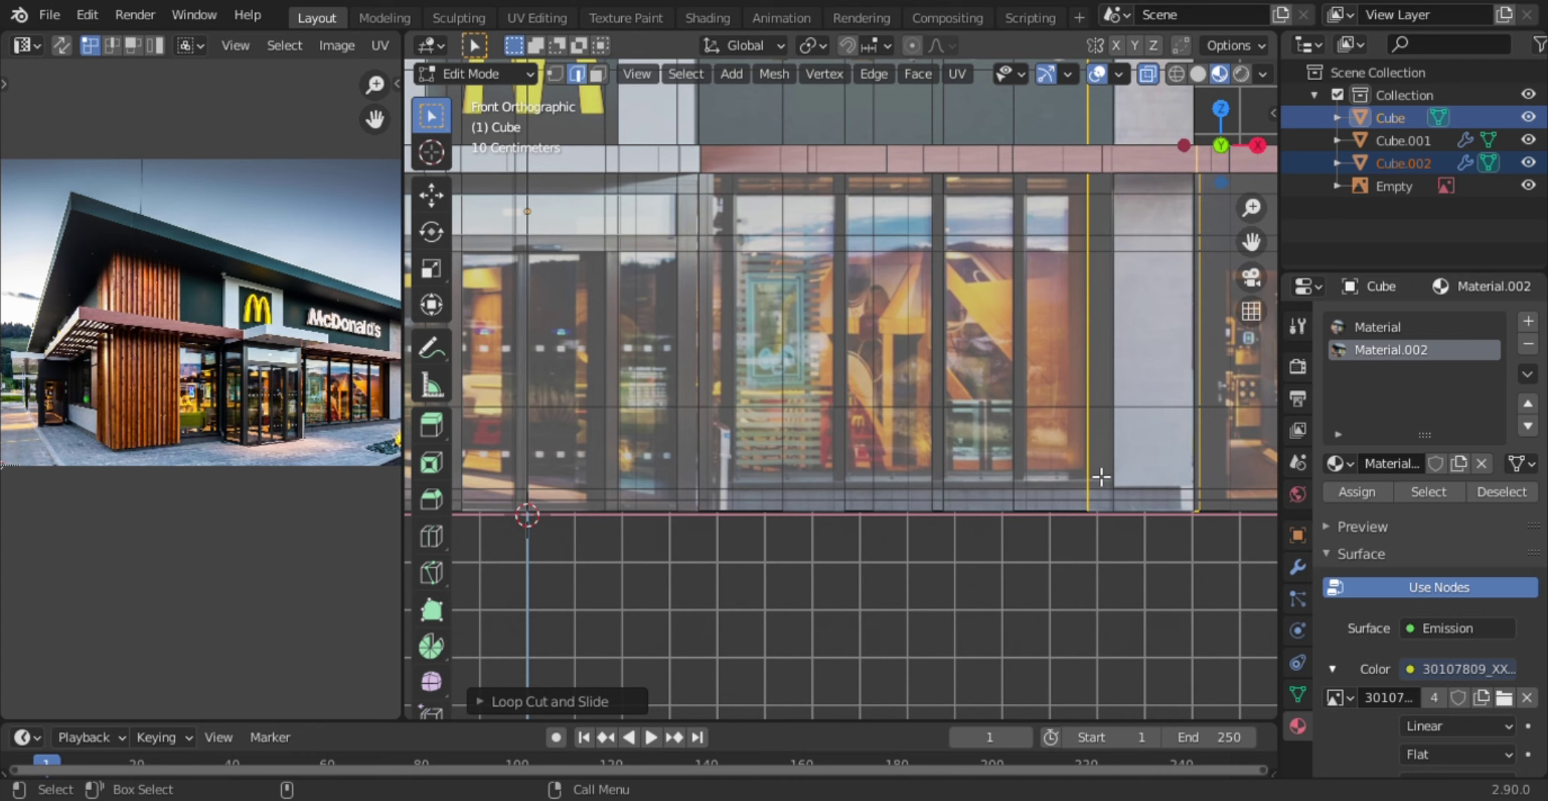
- Add edge loops across the front wall, sliding the last one beside the window frames
key(ctrl+s)
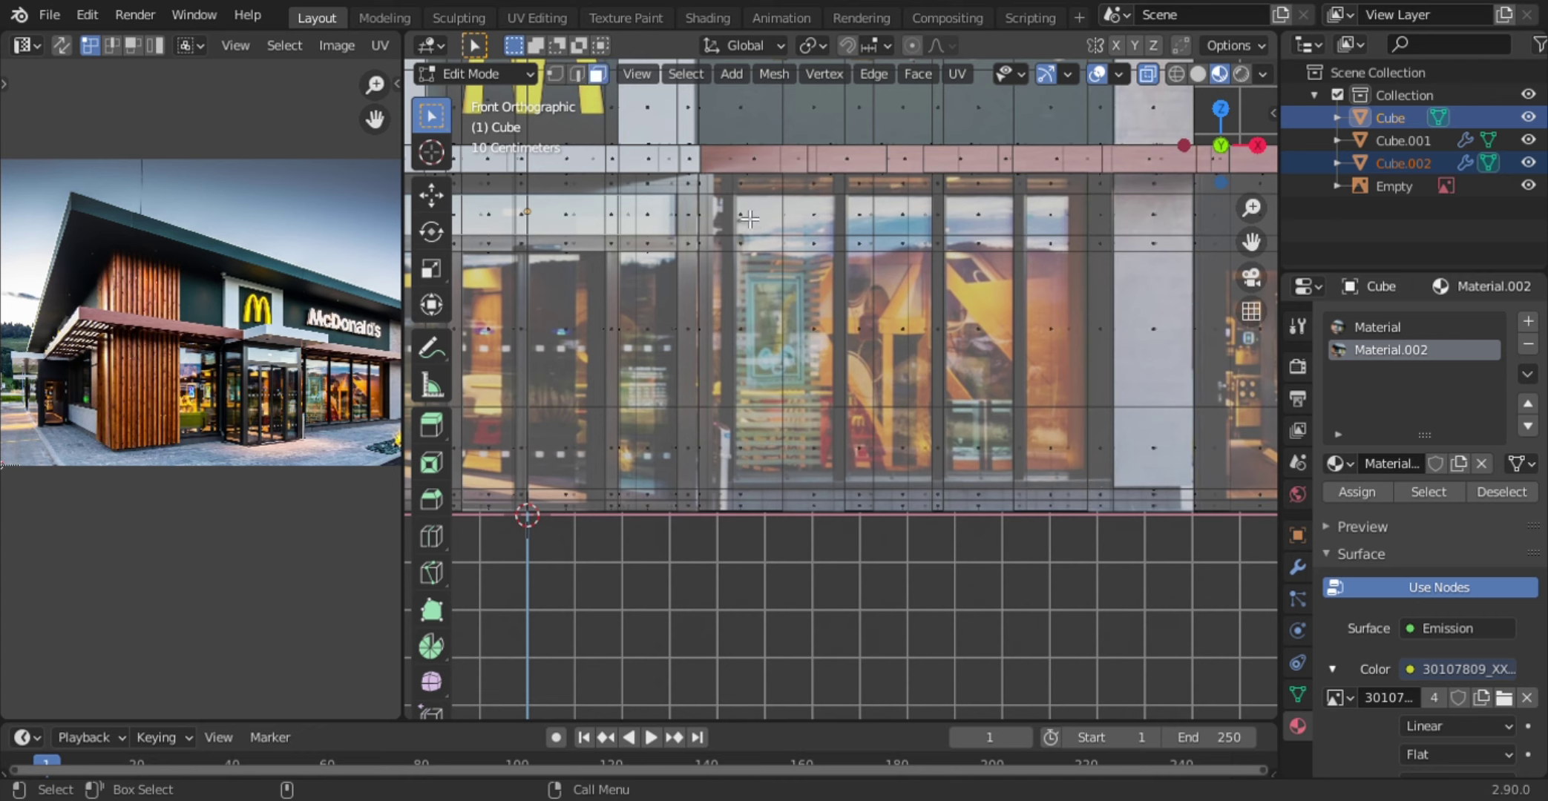
click(750, 219)
key(ctrl+r)
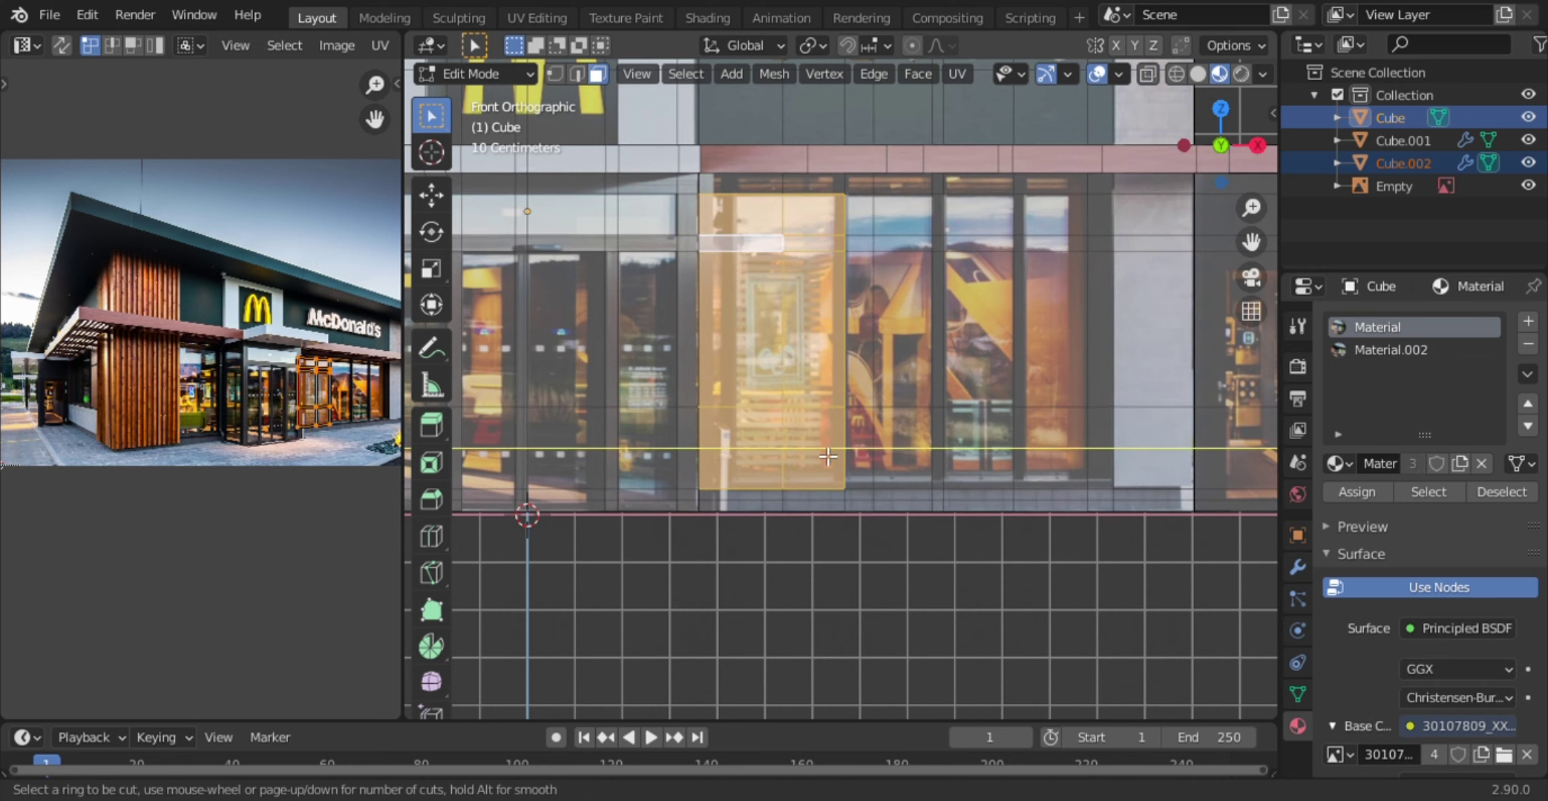
click(831, 467)
right_click(839, 484)
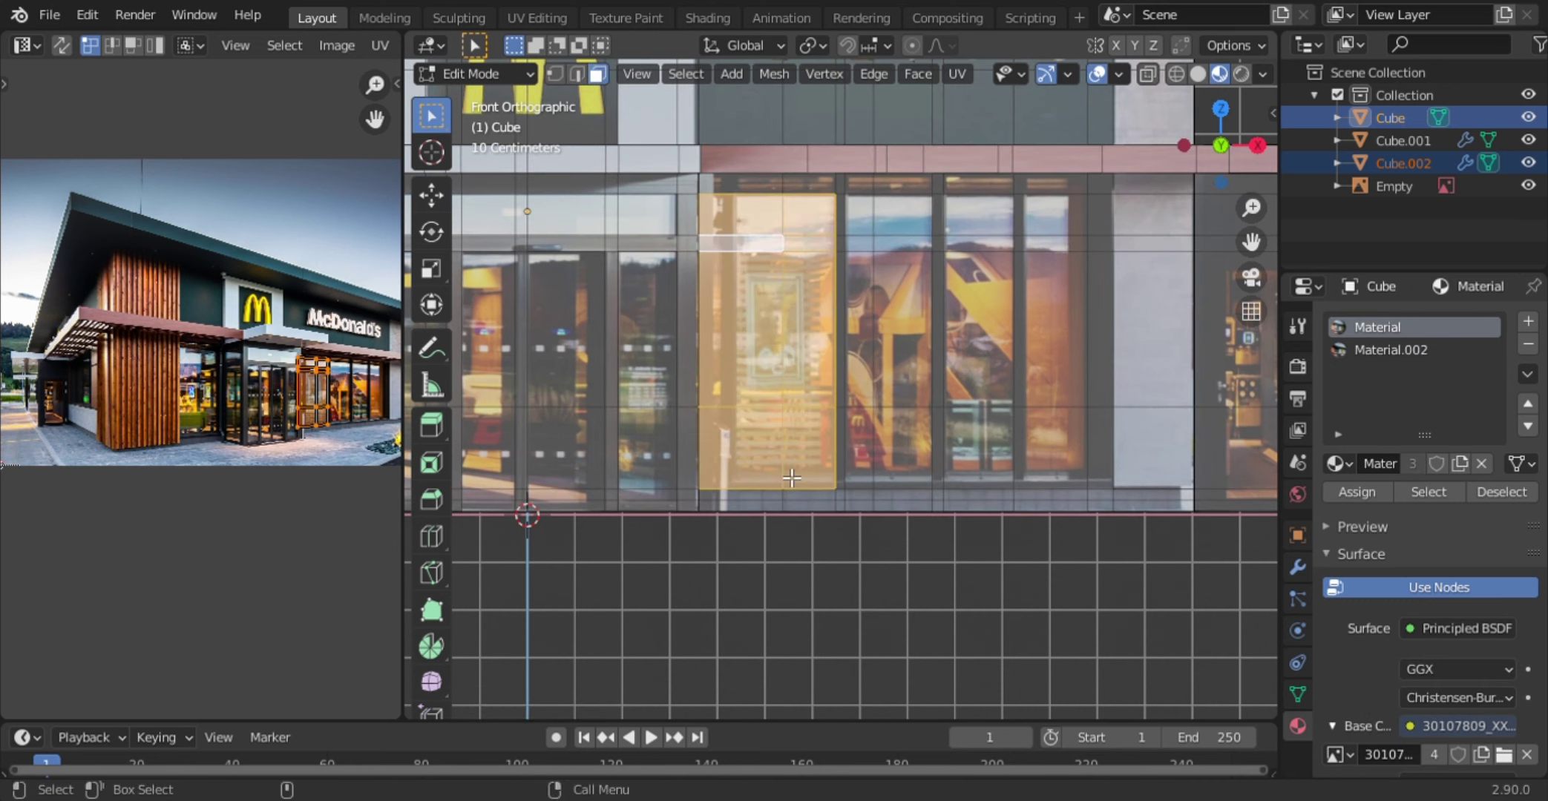
key(ctrl+r)
click(785, 486)
right_click(774, 512)
key(ctrl+r)
click(739, 524)
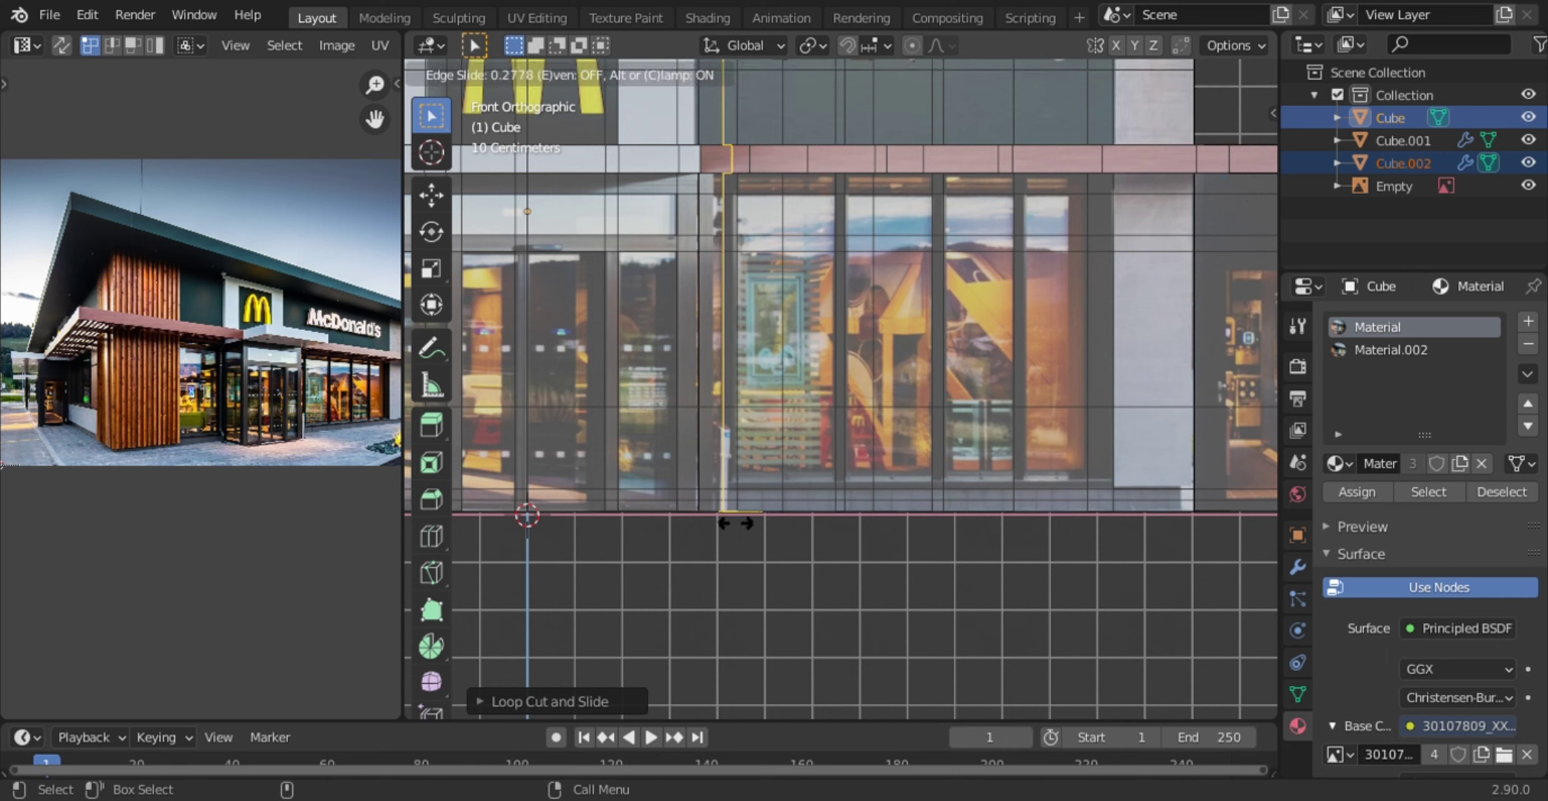
click(728, 491)
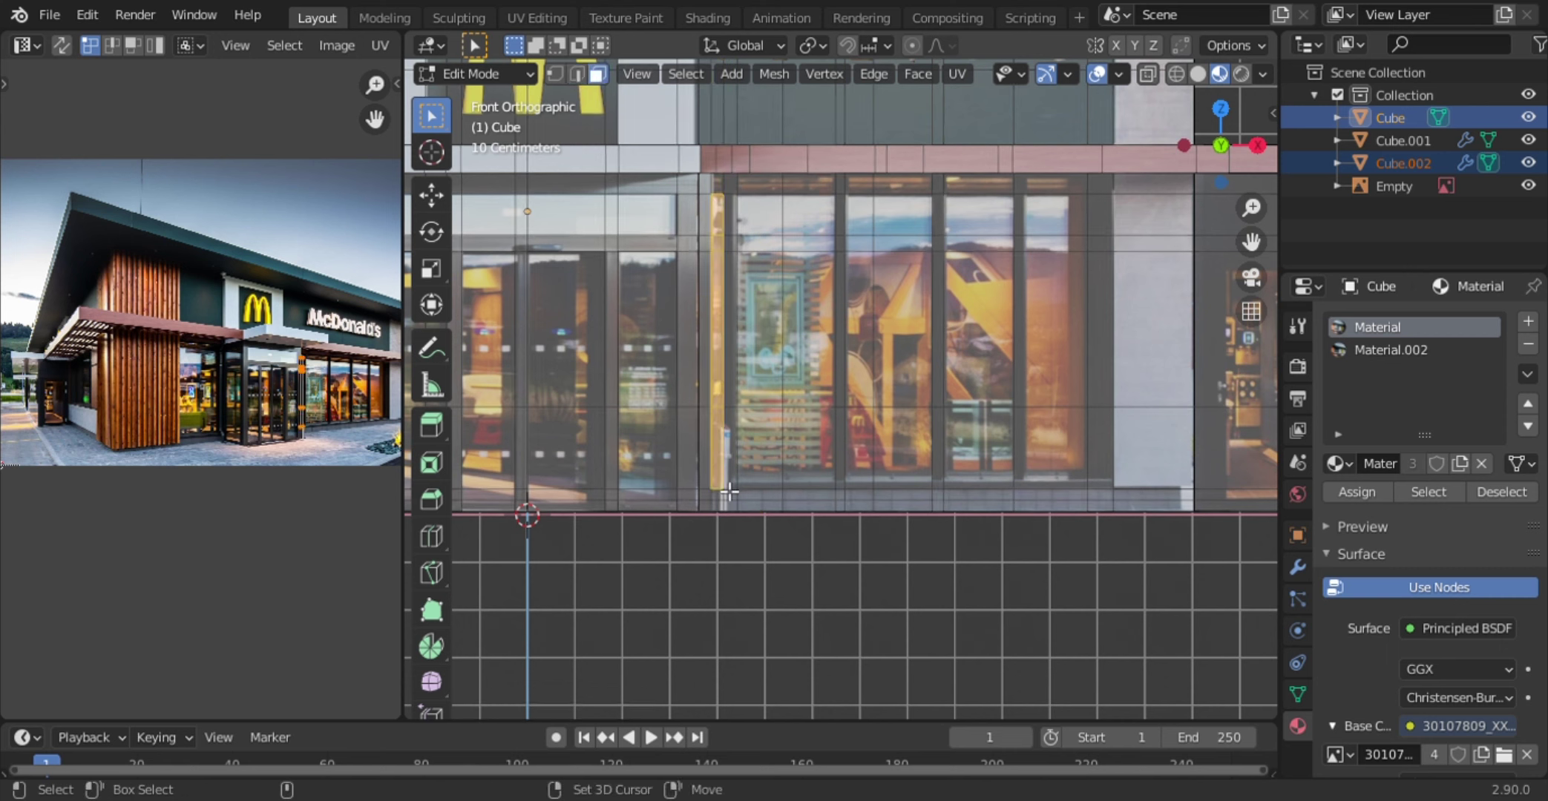
- Select several window faces, then clear the selection and return to face select mode
shift+click(778, 230)
drag(860, 207, 918, 475)
shift+click(964, 435)
shift+click(1056, 227)
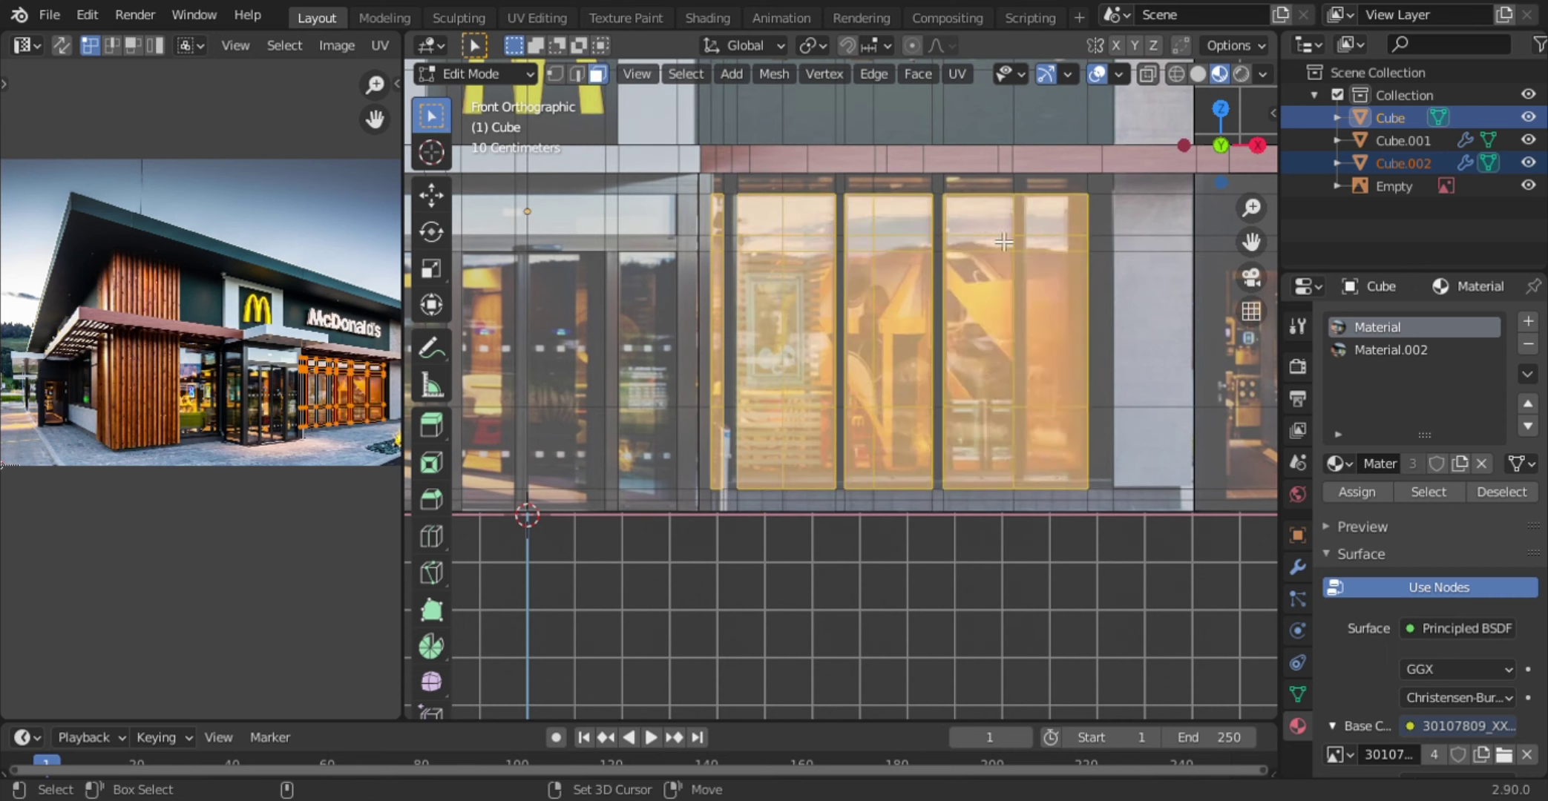
key(alt+a)
click(577, 73)
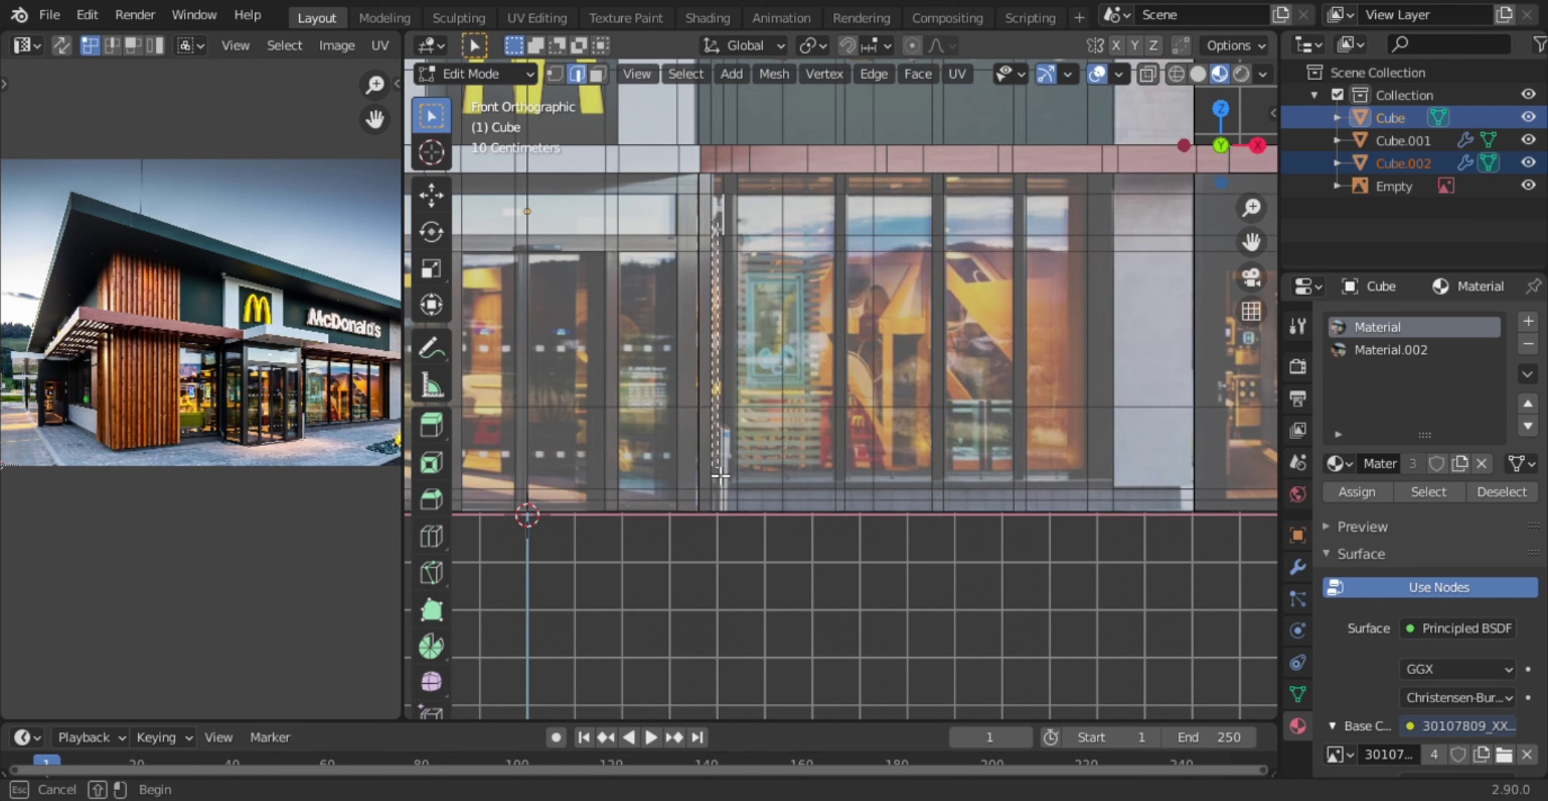
click(597, 73)
- Assign Material.002 to the narrow strip and the window columns, then save
click(699, 313)
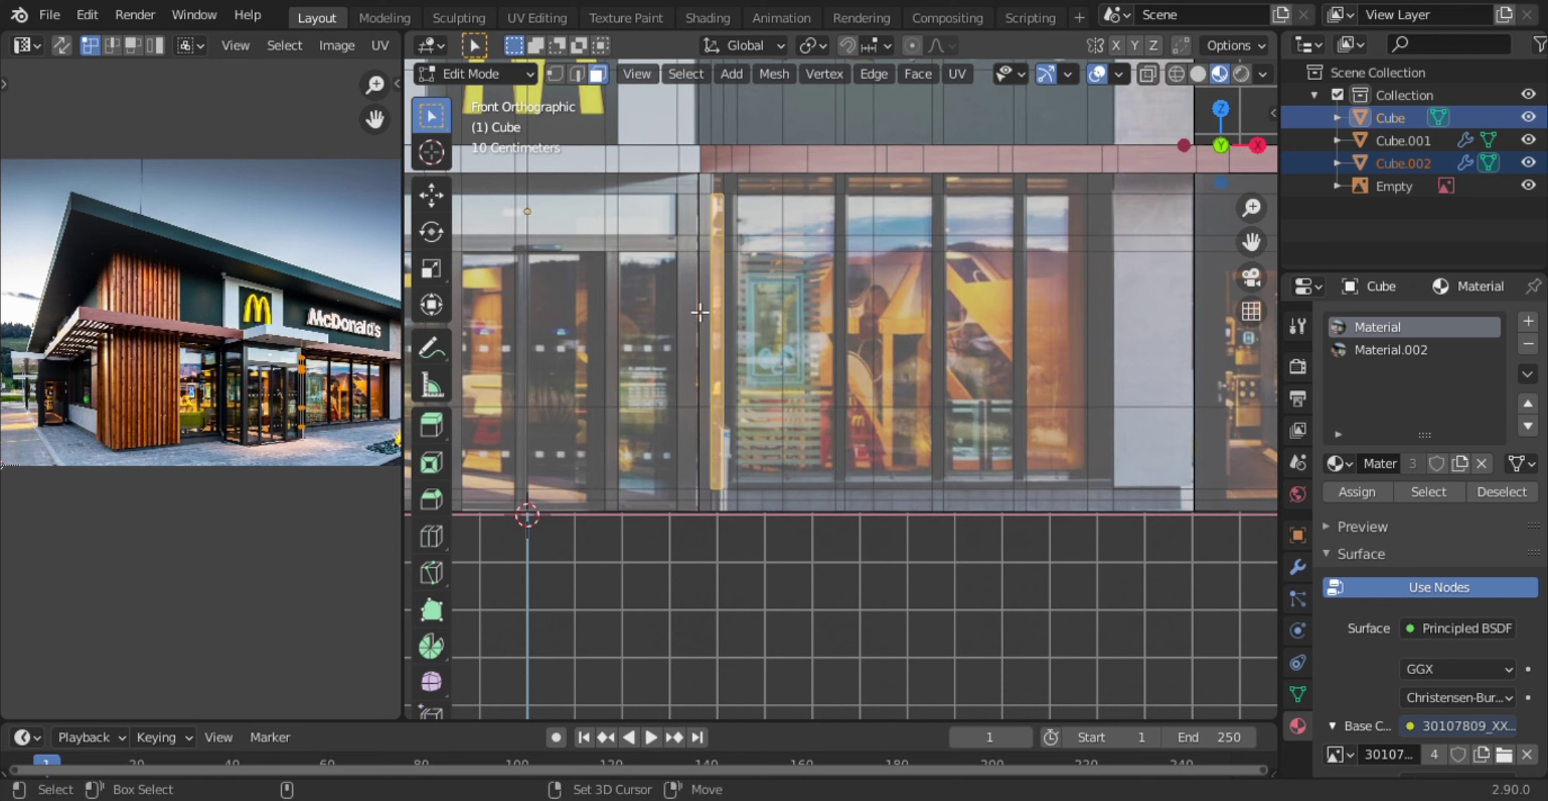
shift+click(770, 191)
shift+click(888, 194)
shift+click(978, 194)
shift+click(1056, 201)
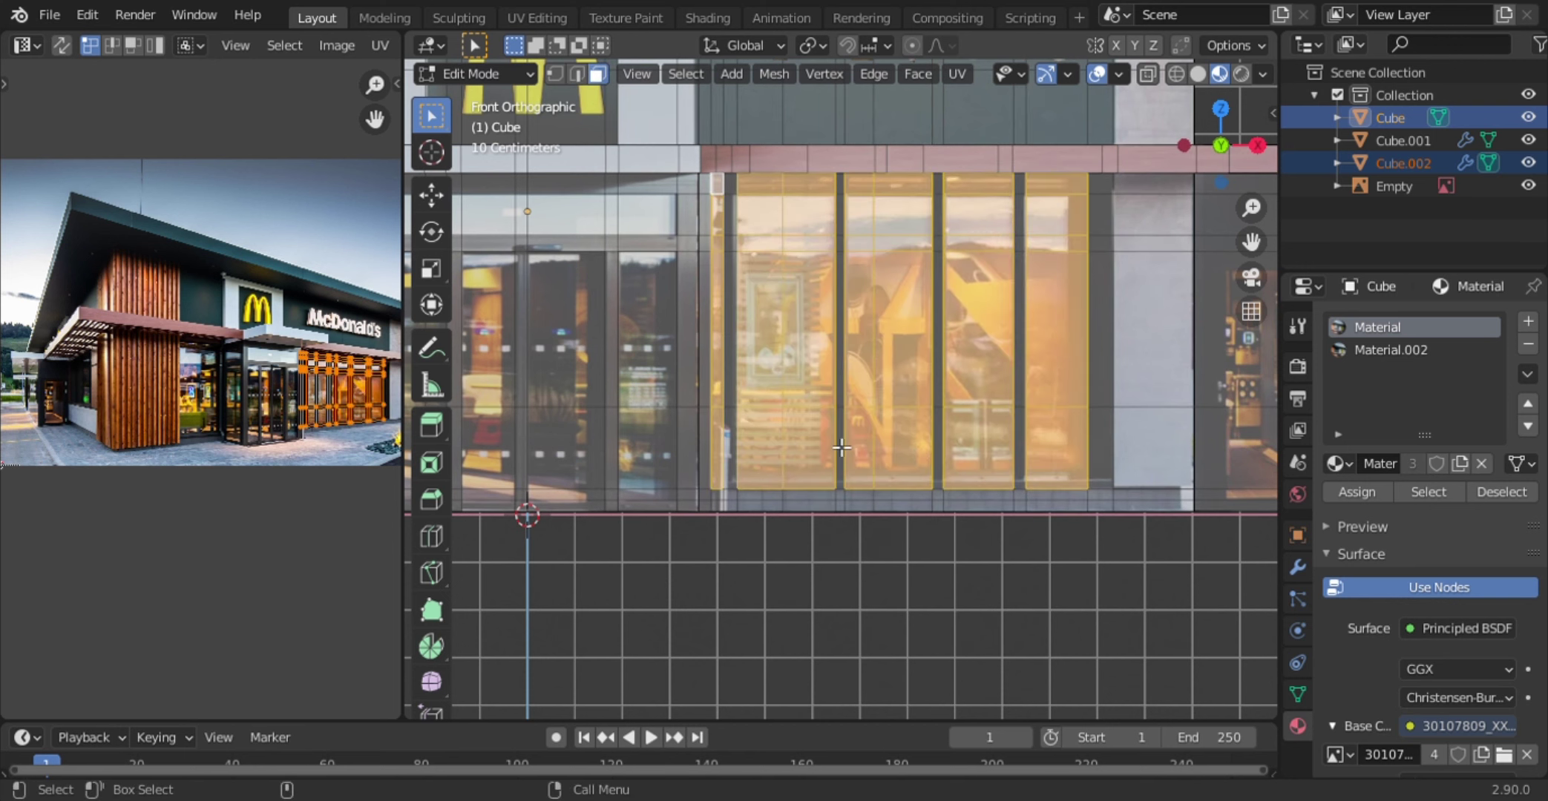
click(1391, 350)
click(1355, 491)
key(ctrl+s)
mouse_move(1054, 466)
middle_down()
mouse_move(924, 418)
mouse_move(632, 432)
mouse_move(926, 418)
middle_up()
- Loop-cut the side wall beside the door and assign Material.002 to the door face
scroll(926, 417, up, 3)
key(ctrl+r)
click(787, 468)
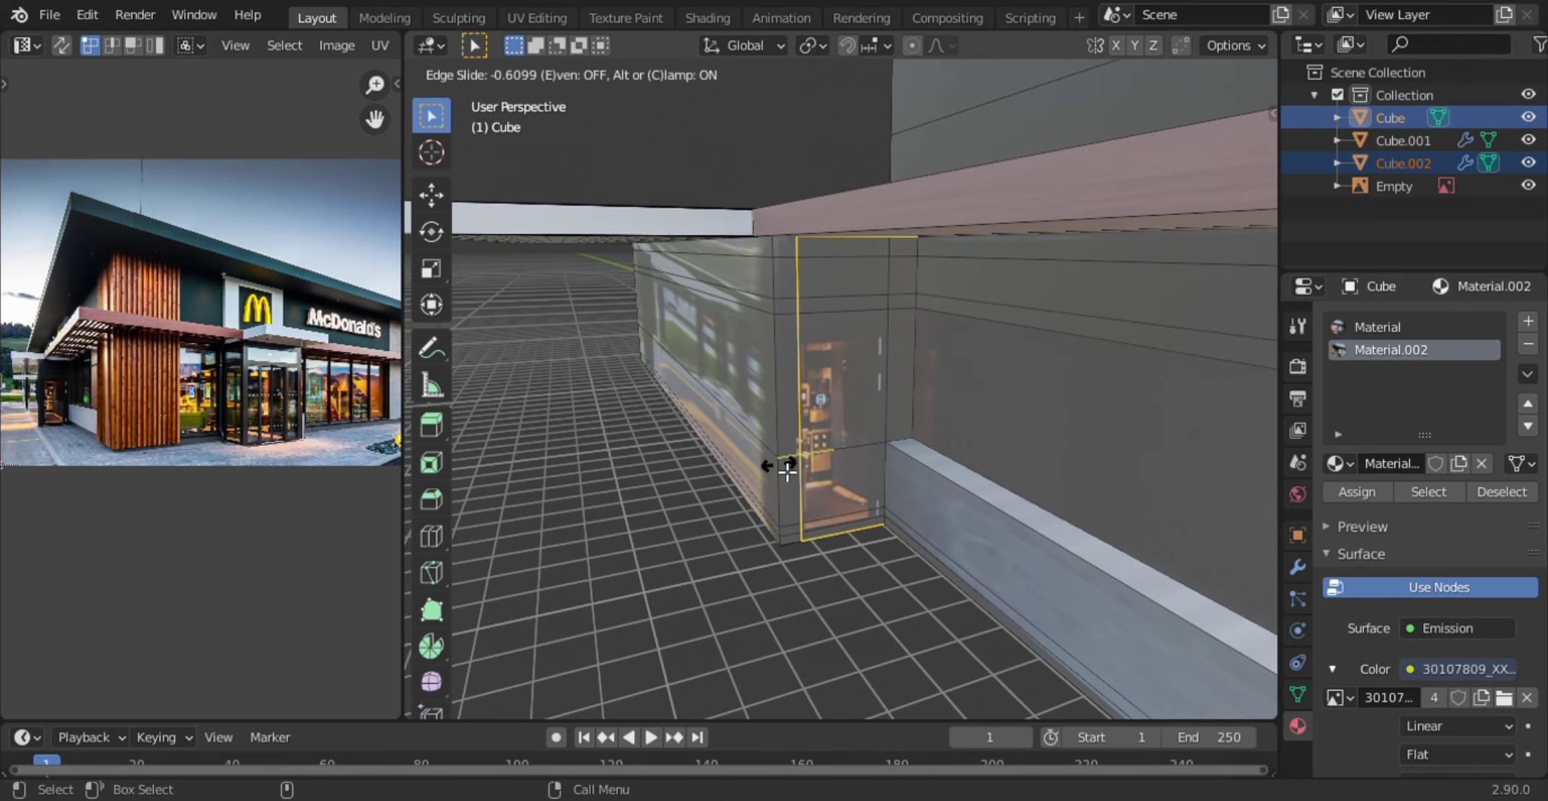
click(863, 481)
key(3)
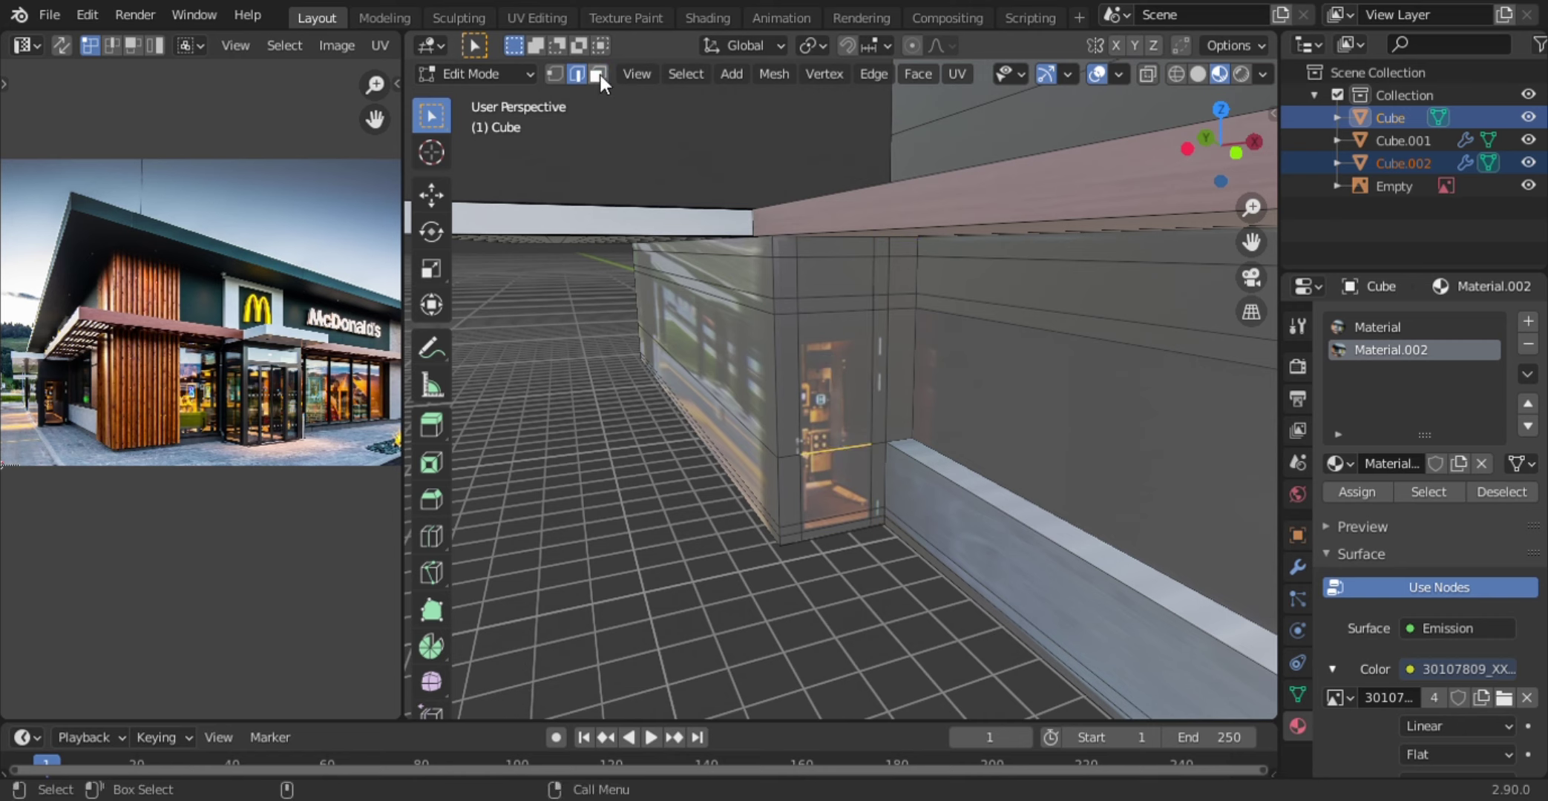
click(838, 445)
click(1355, 492)
- Cut a vertical edge loop through the door, select its faces, and save
mouse_move(927, 445)
middle_down()
mouse_move(657, 444)
mouse_move(853, 449)
middle_up()
scroll(853, 450, up, 5)
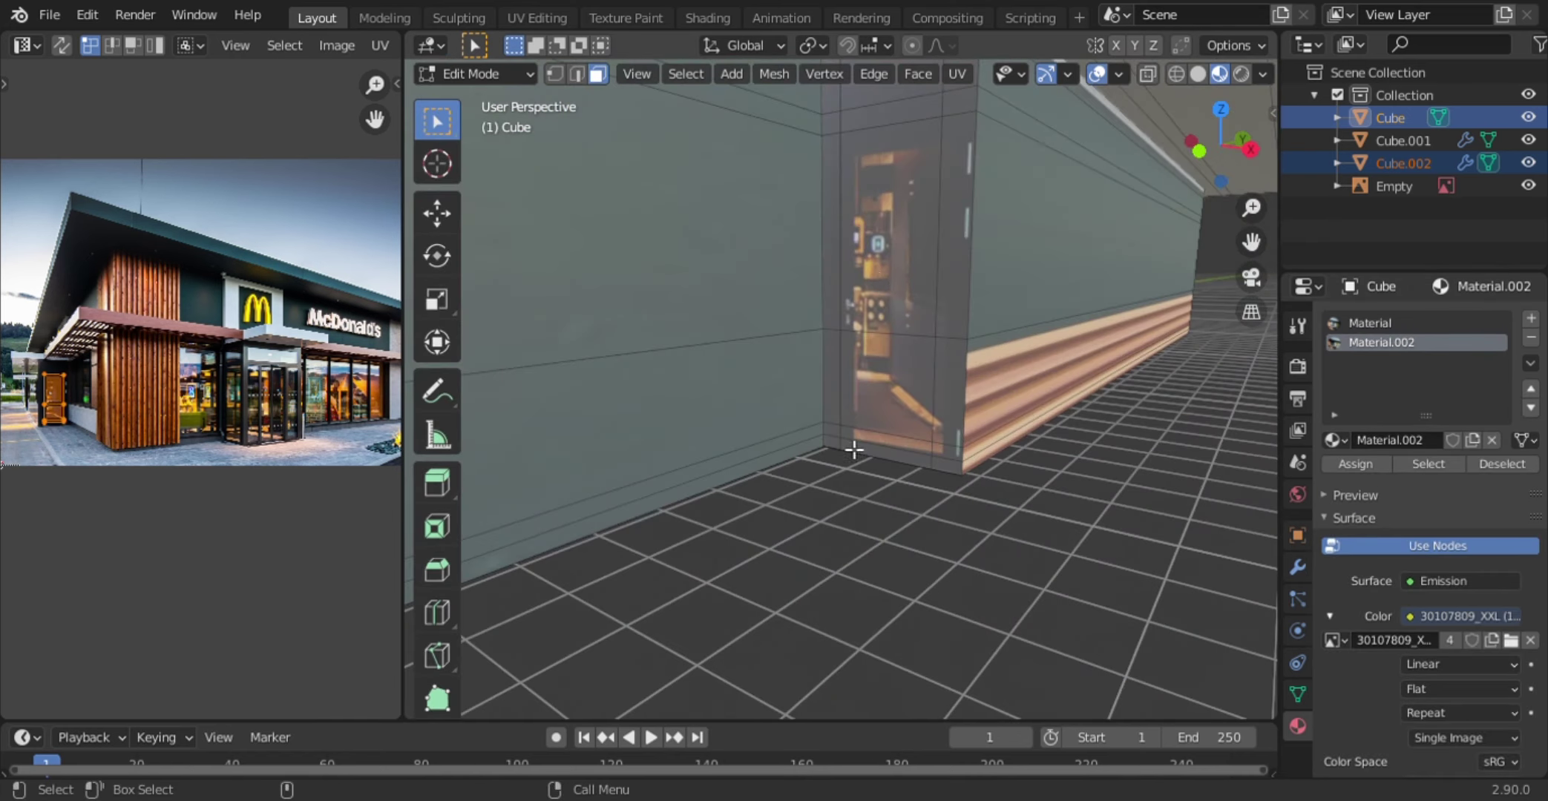
key(ctrl+r)
click(953, 453)
click(946, 465)
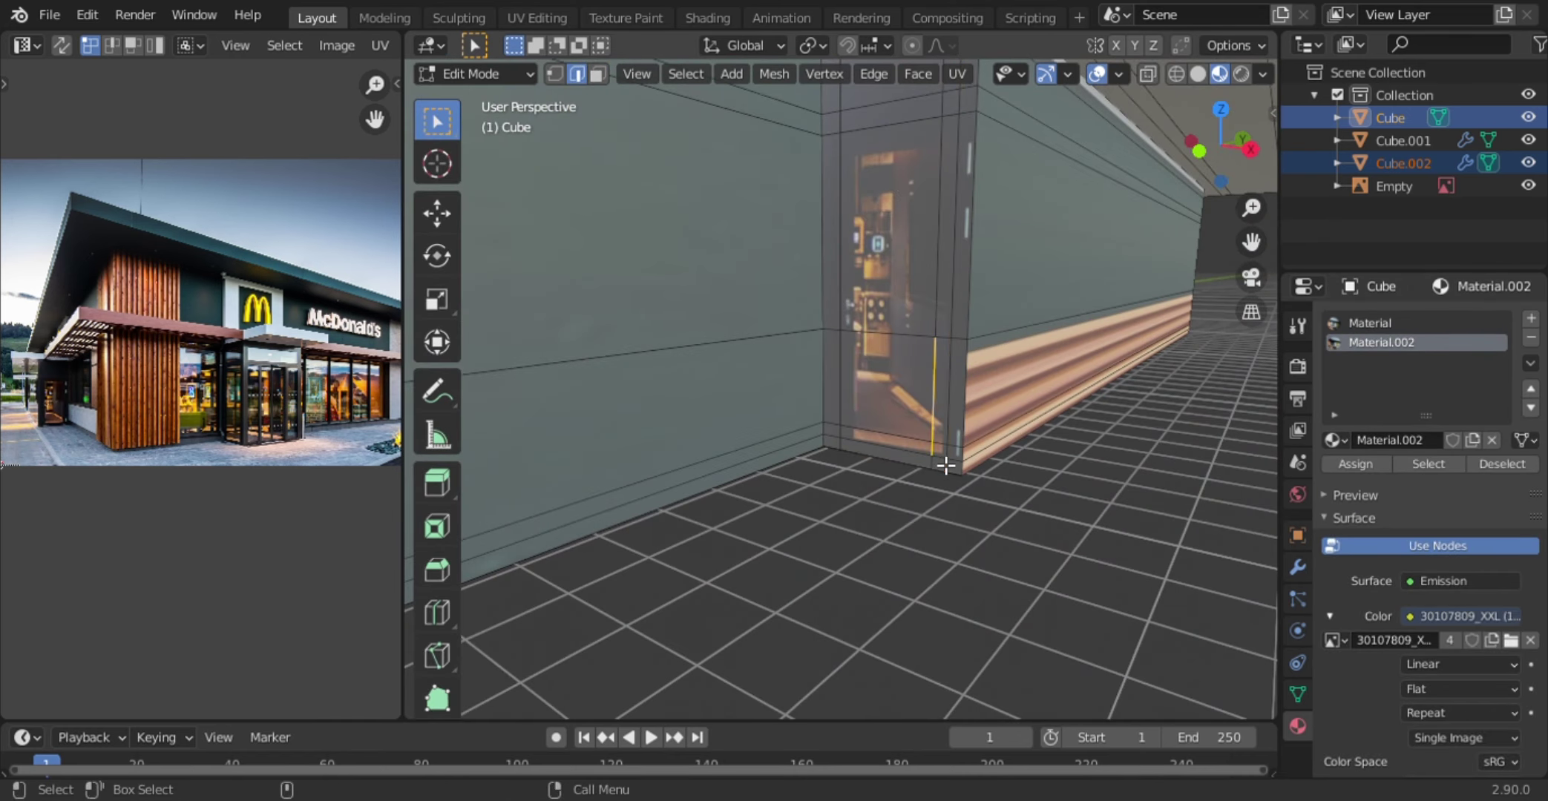
drag(946, 469, 946, 469)
key(ctrl+s)
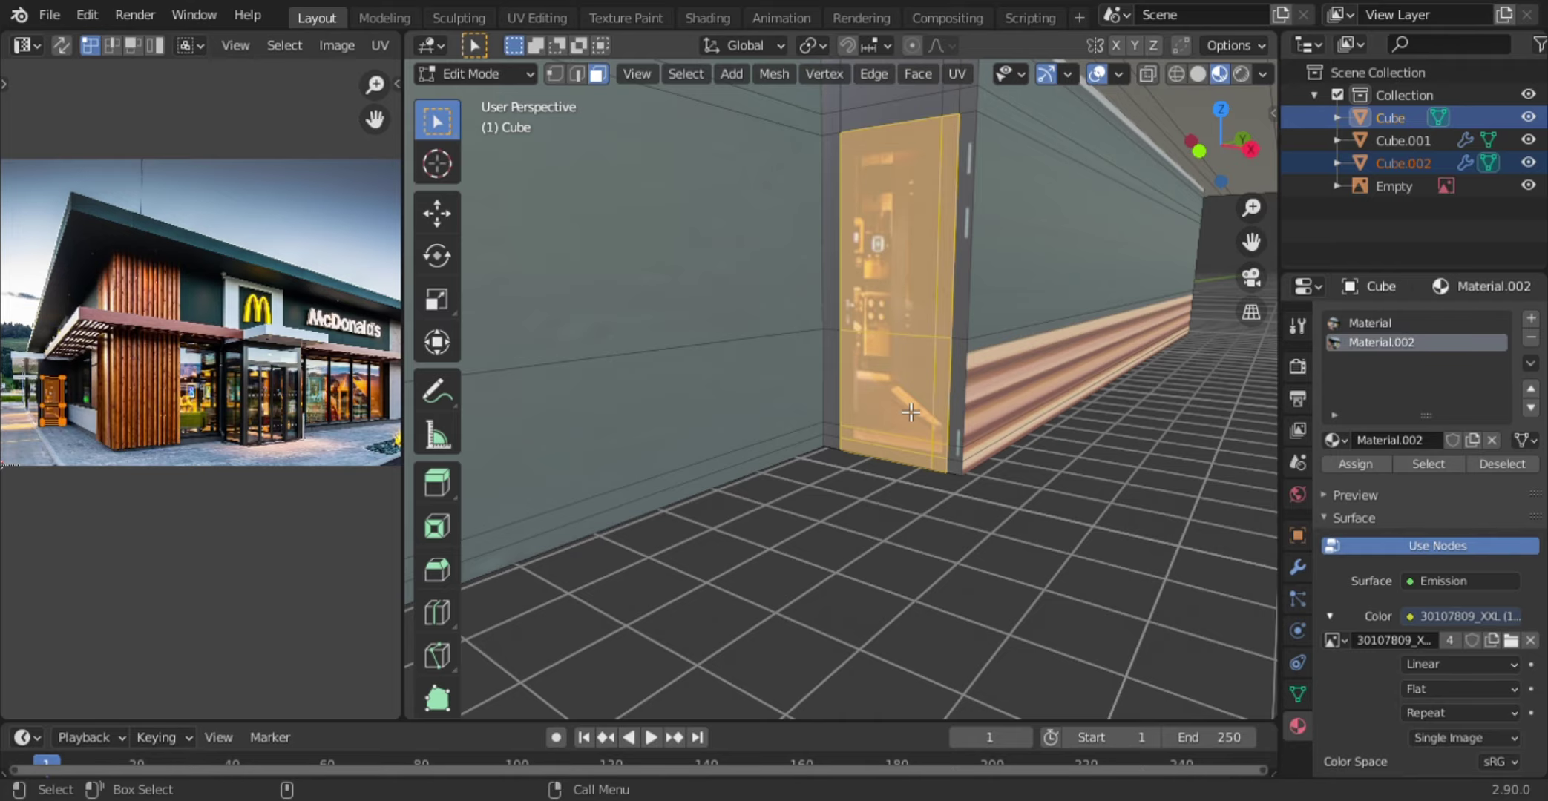
- Zoom out, orbit around the whole building, and return to Object Mode
scroll(910, 413, down, 5)
scroll(743, 431, down, 5)
mouse_move(984, 328)
middle_down()
mouse_move(753, 344)
mouse_move(799, 420)
mouse_move(891, 408)
mouse_move(893, 249)
middle_up()
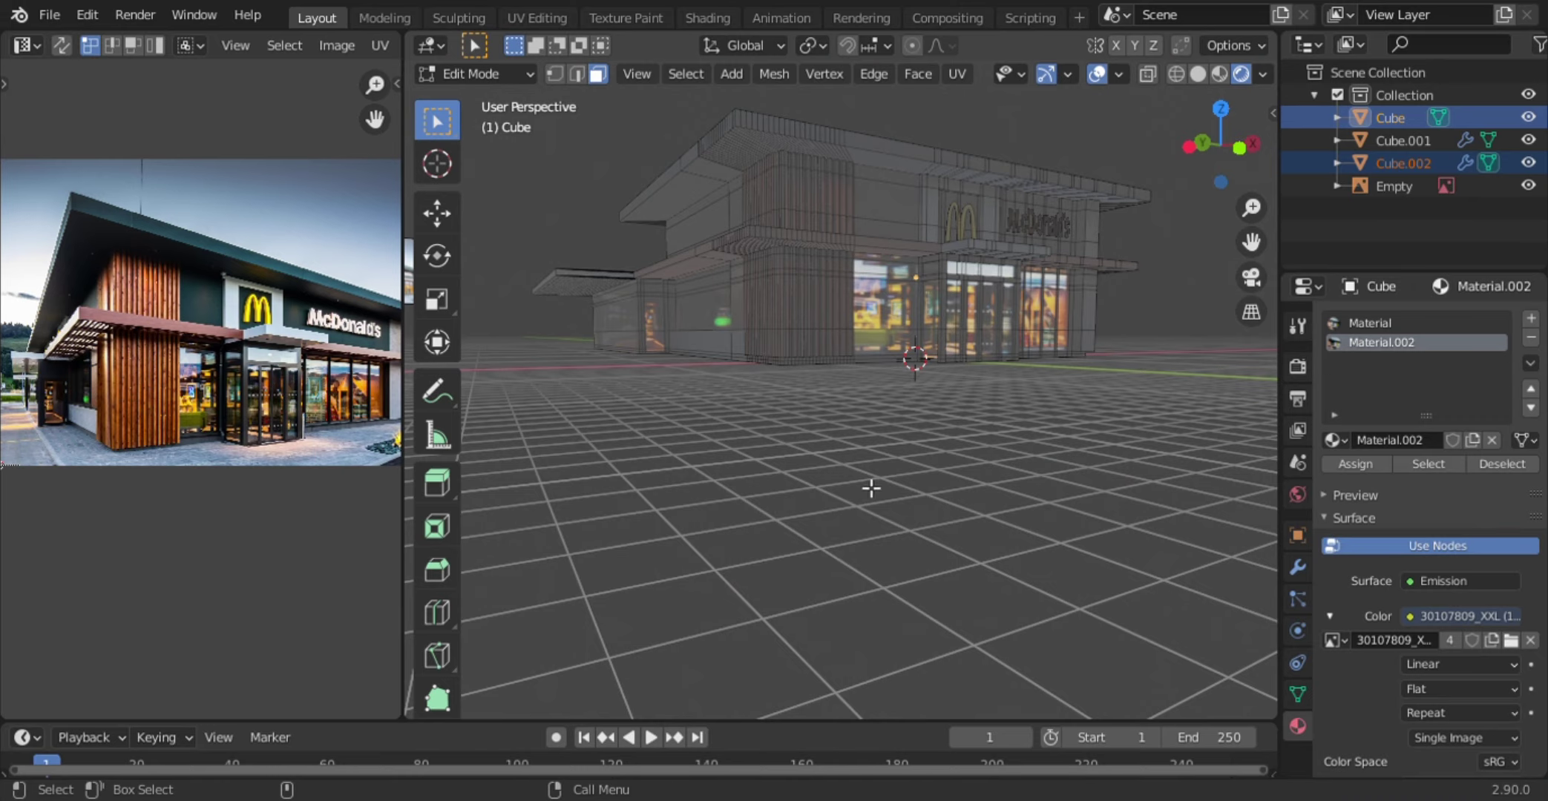
key(Tab)
mouse_move(871, 488)
middle_down()
mouse_move(873, 464)
mouse_move(896, 466)
mouse_move(694, 465)
mouse_move(740, 485)
middle_up()
- Save and view the building from directly above in solid shading
key(ctrl+s)
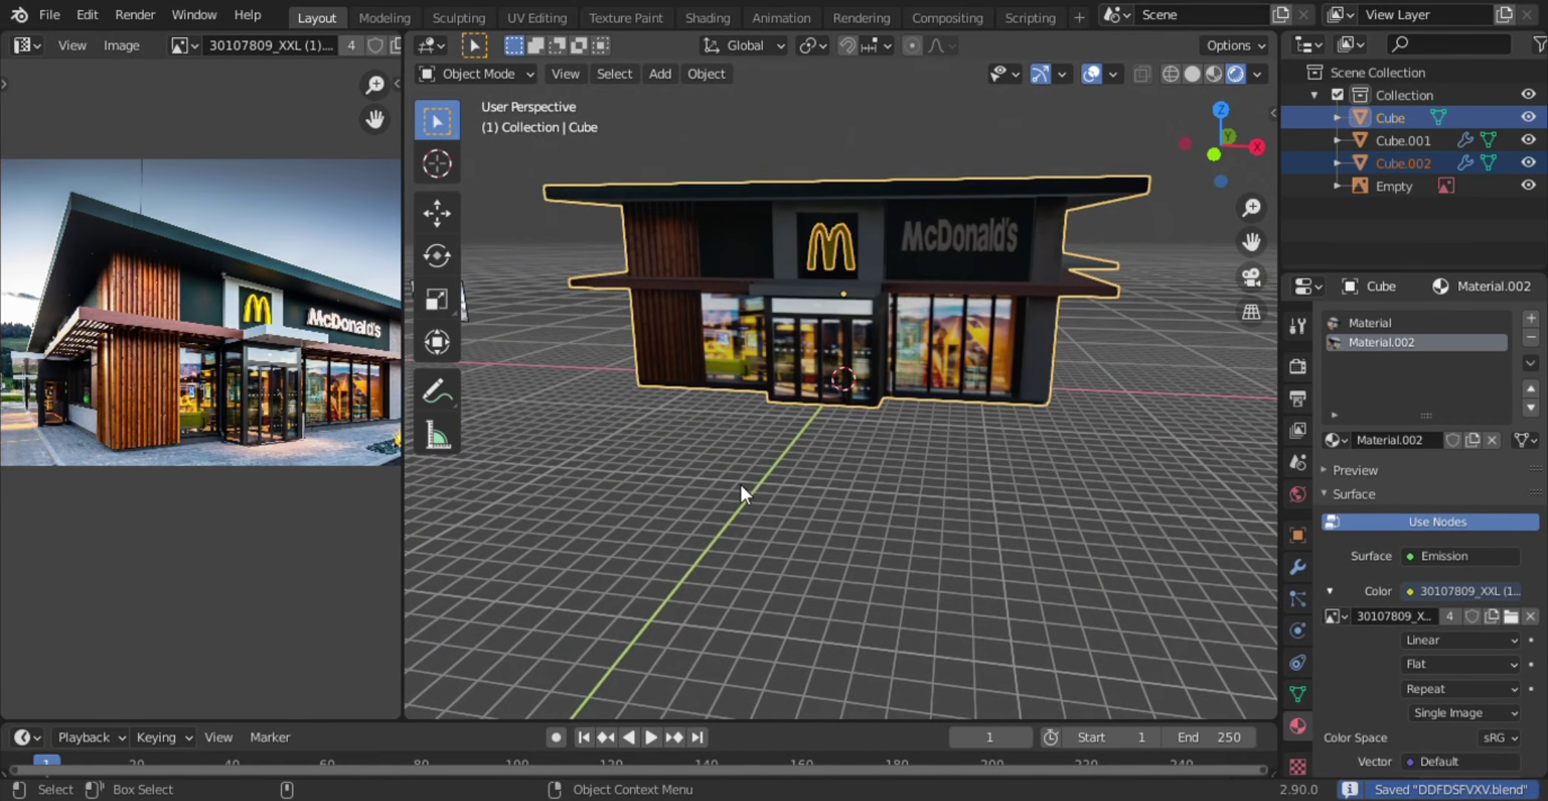
scroll(740, 485, down, 1)
key(z)
click(939, 468)
key(KP_7)
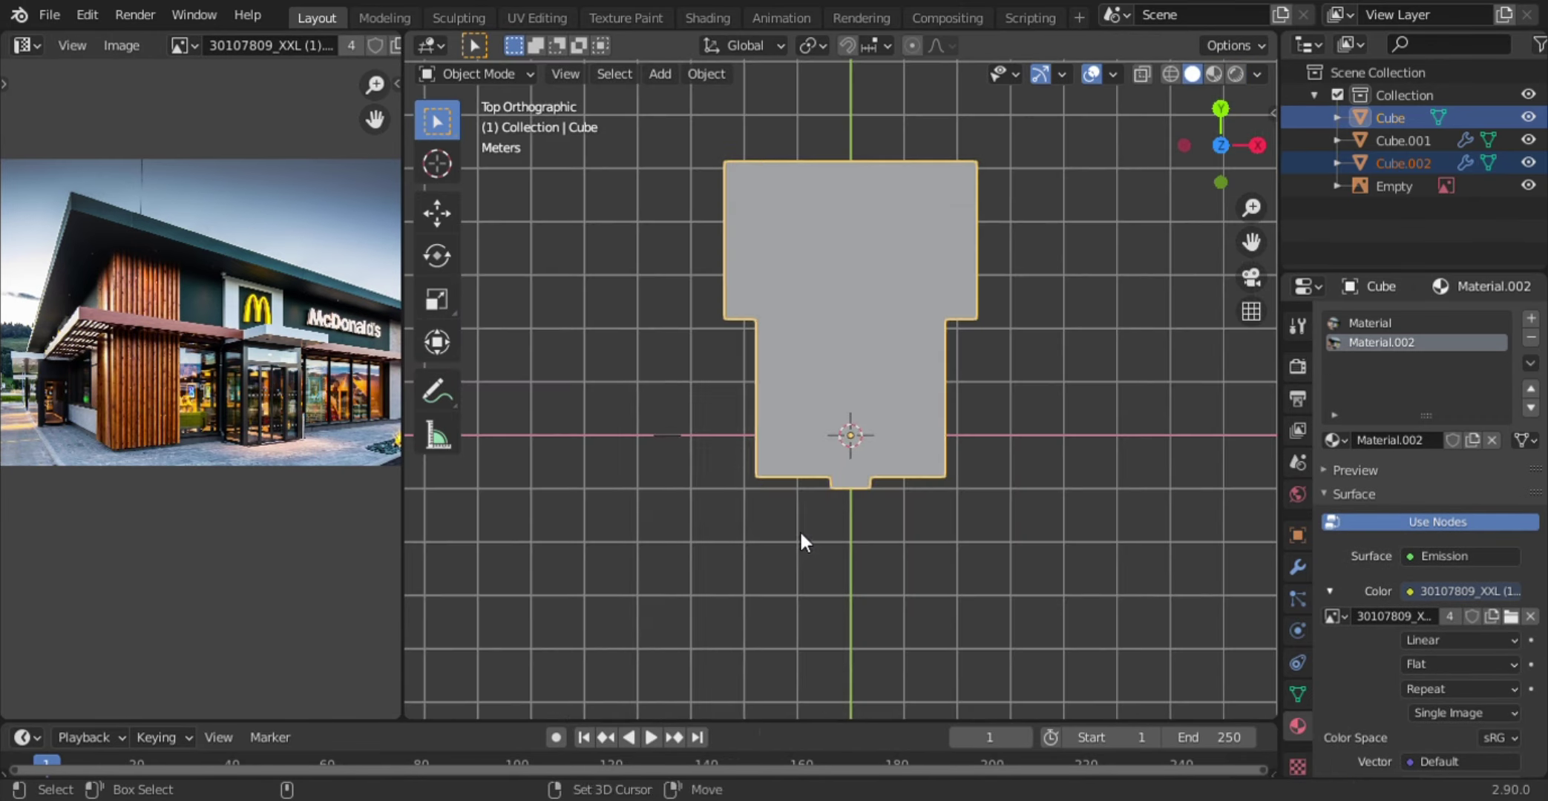
scroll(77, 338, up, 2)
scroll(179, 445, down, 2)
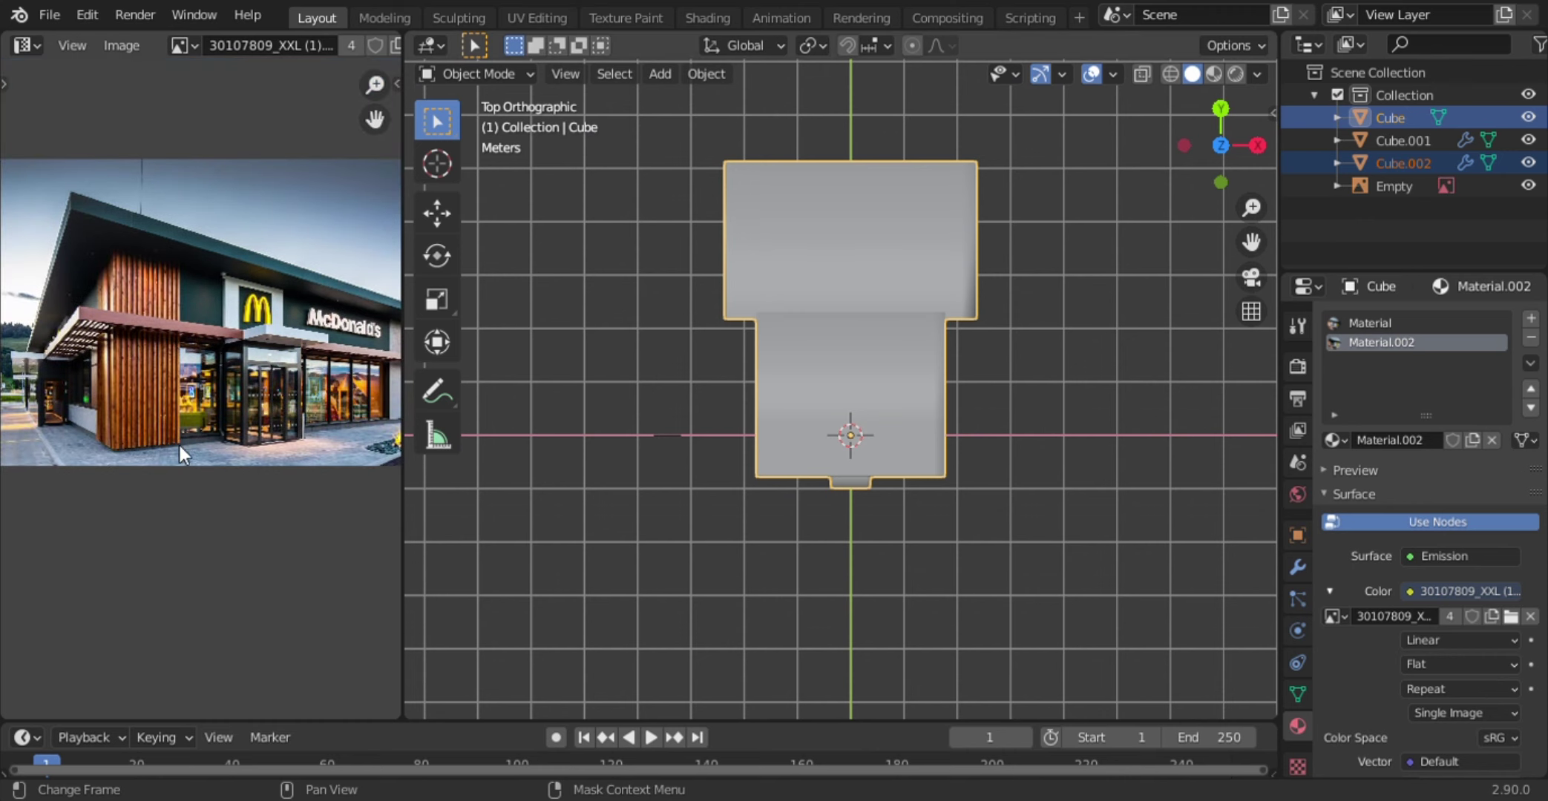
scroll(179, 446, down, 1)
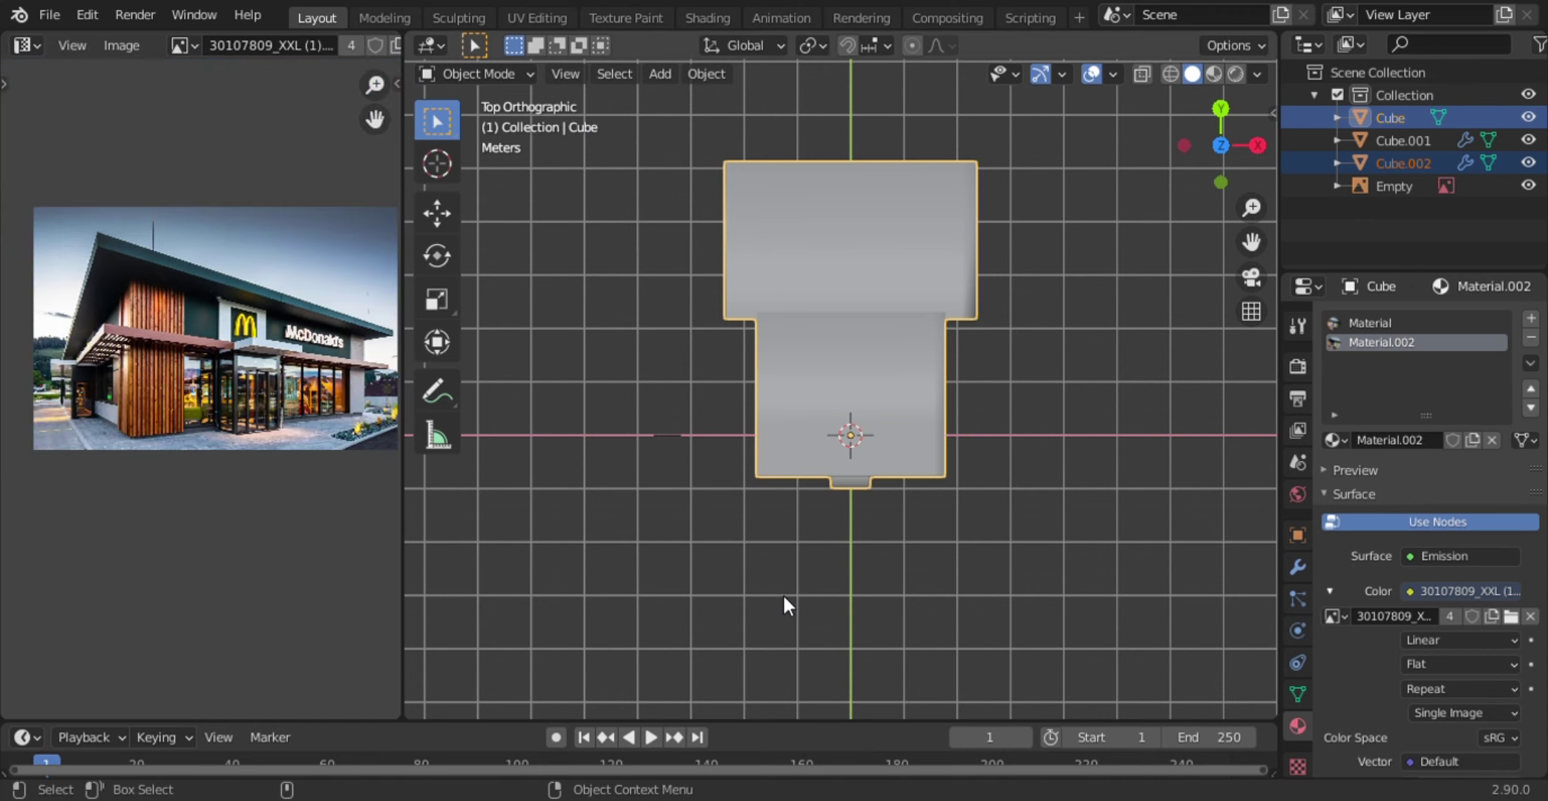
- Add a plane and scale it up to surround the building
key(shift+a)
click(957, 335)
key(s)
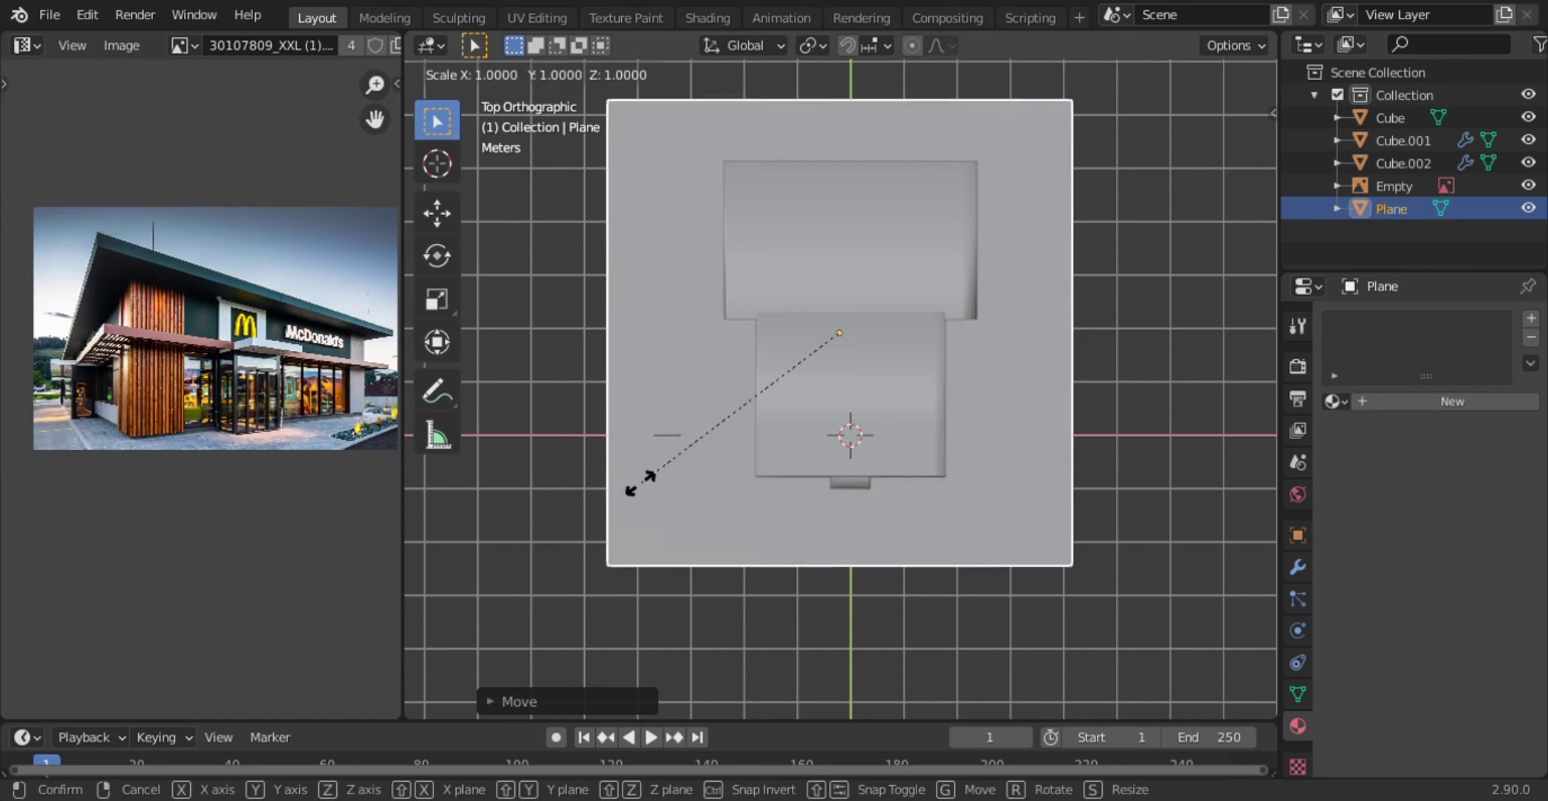
click(633, 477)
key(g)
click(632, 563)
middle_drag(632, 563, 699, 464)
- Move the plane vertically so it sits at the building's base
key(KP_1)
scroll(712, 376, up, 5)
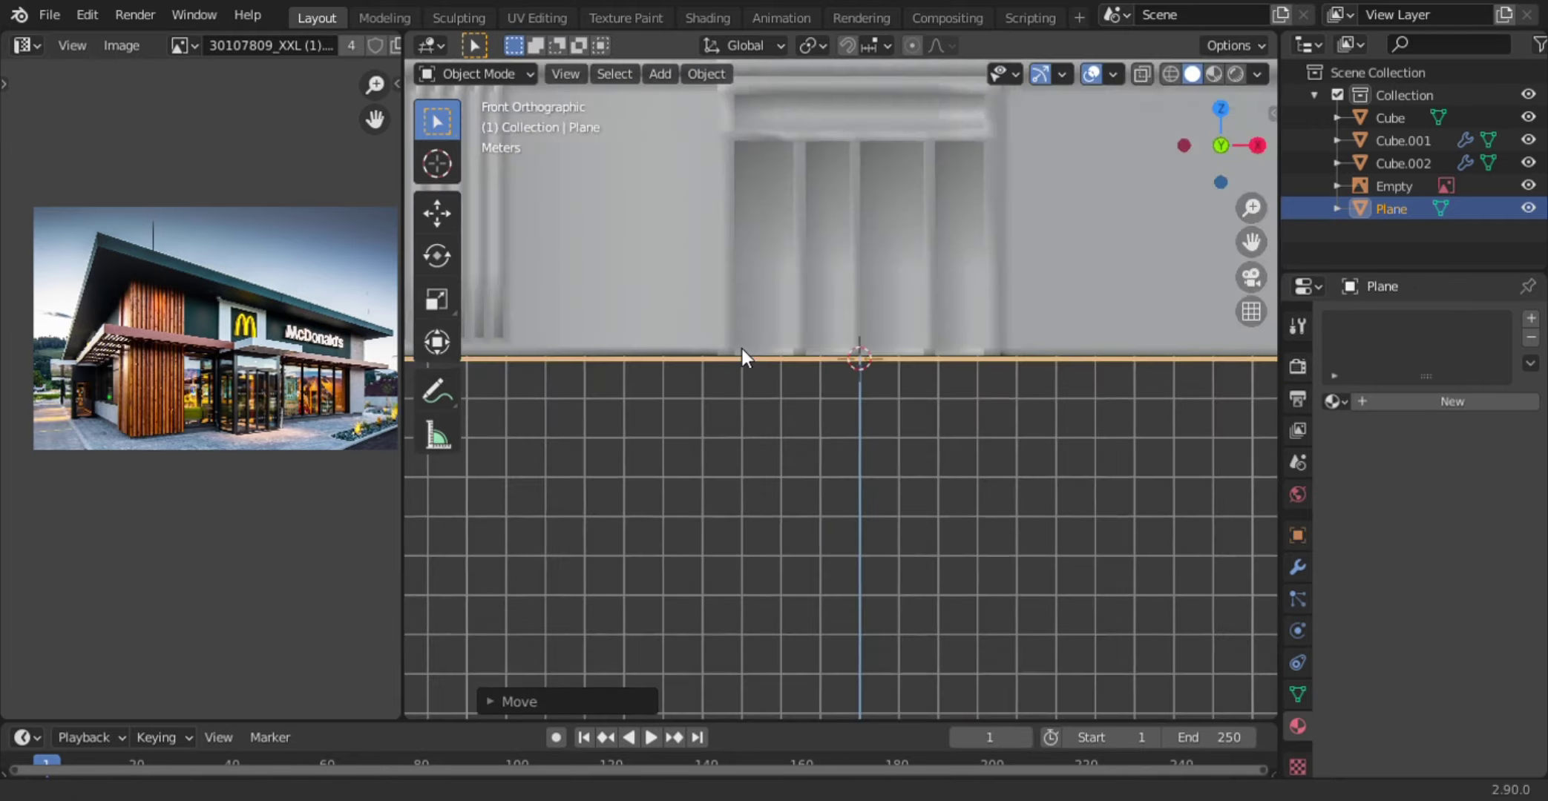
mouse_move(742, 348)
shift+middle_down()
mouse_move(717, 405)
mouse_move(733, 430)
shift+middle_up()
key(g)
key(z)
click(717, 384)
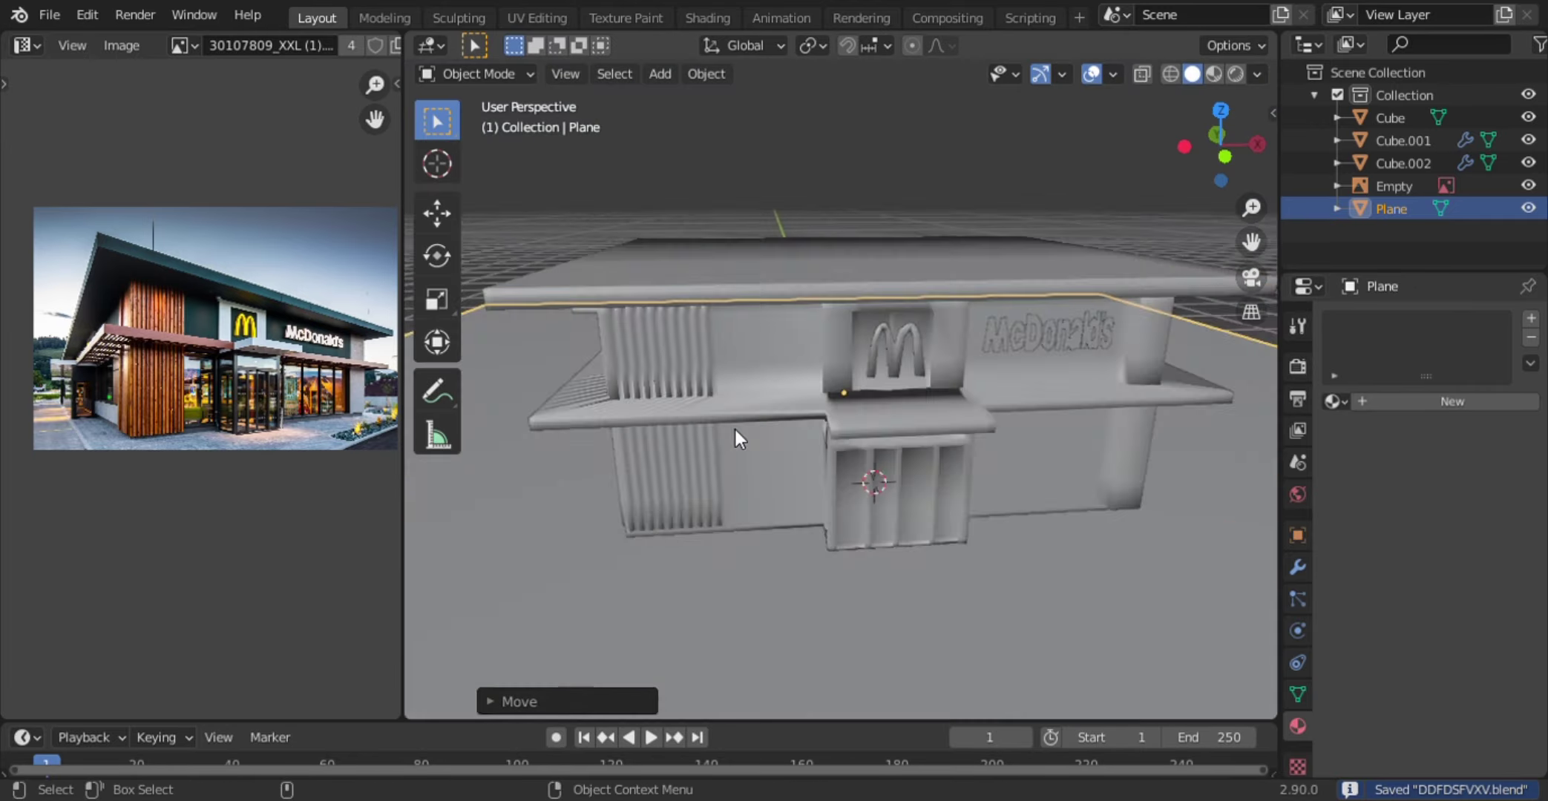
scroll(747, 563, down, 5)
scroll(757, 519, up, 6)
middle_drag(757, 520, 781, 464)
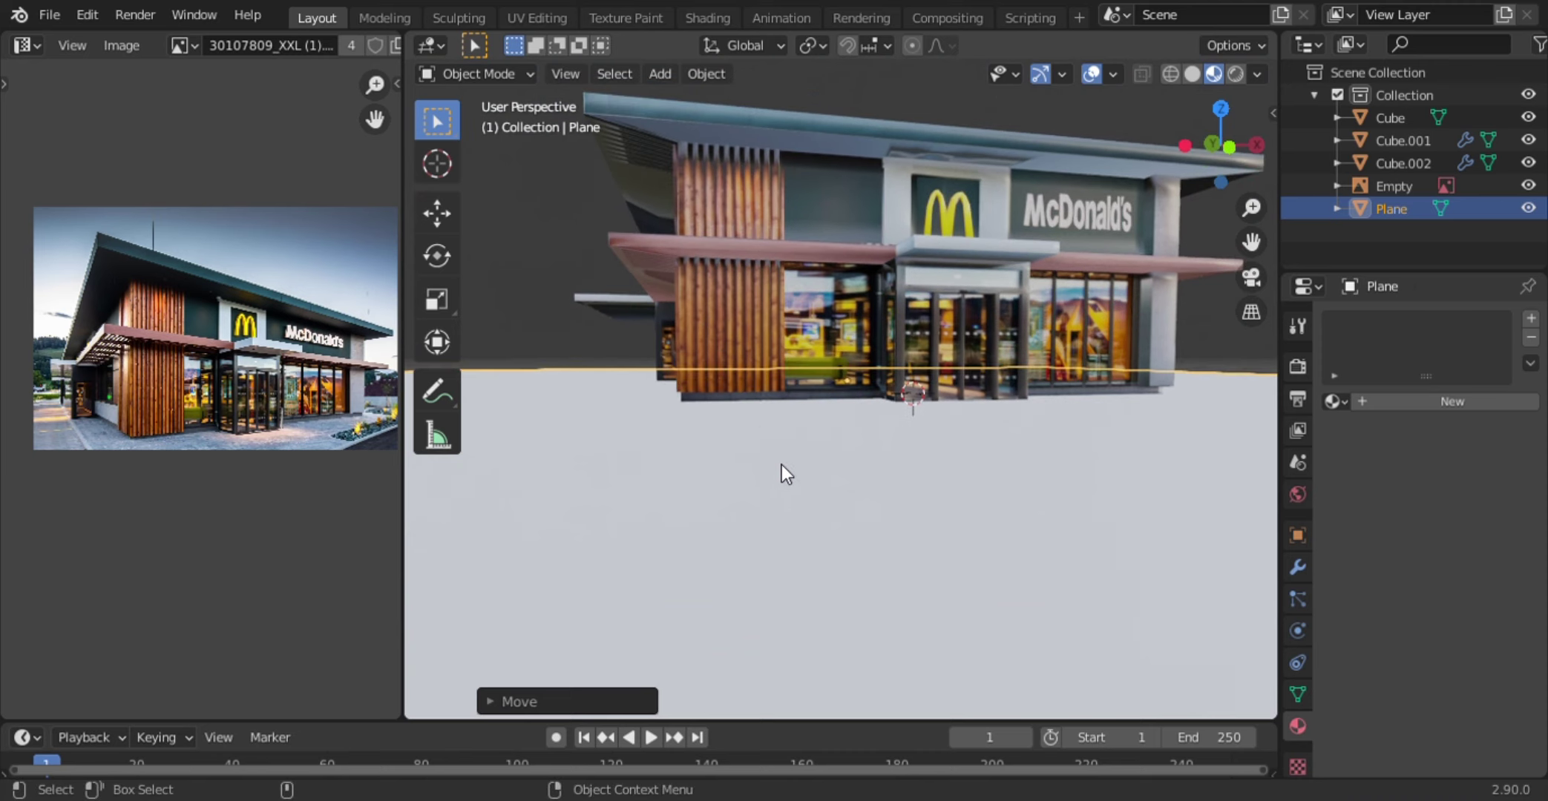
key(z)
- Darken the world colour to black under rendered shading and save
click(903, 383)
scroll(904, 447, up, 3)
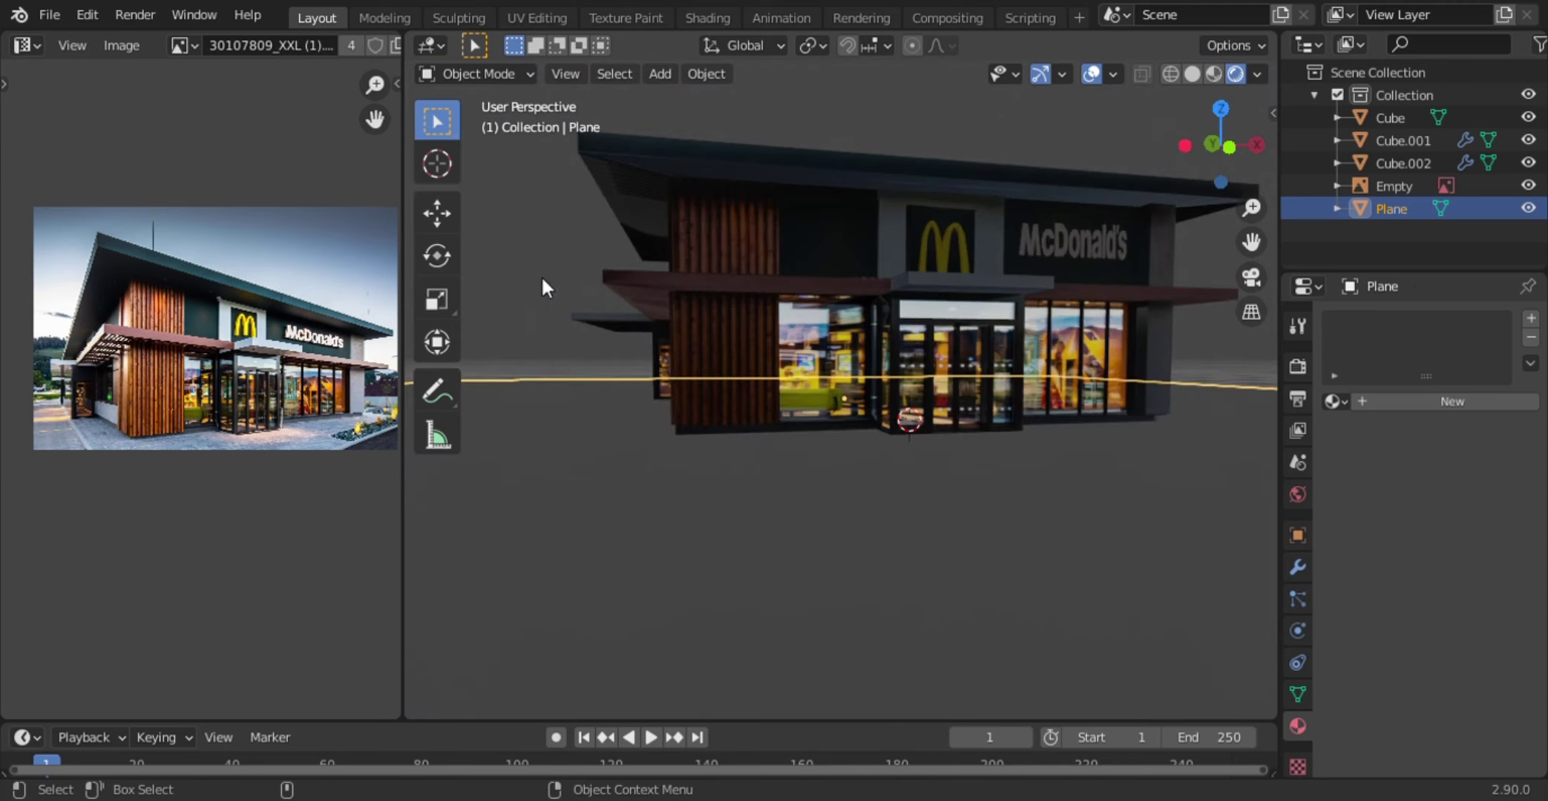
click(1296, 494)
click(1440, 445)
drag(1503, 282, 1497, 310)
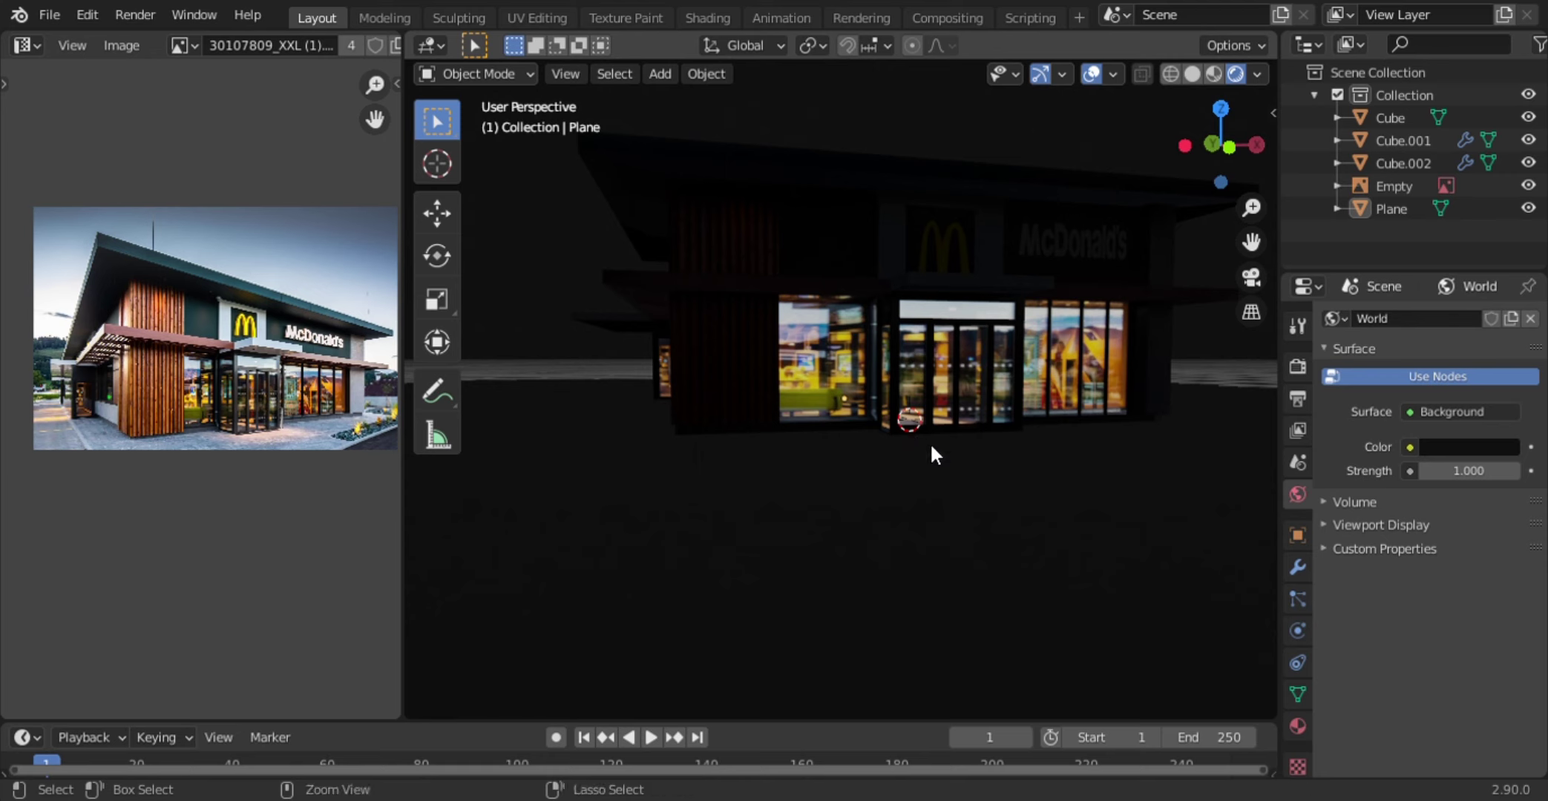
key(ctrl+s)
- Give the McDonald's lettering and M logo the glowing material
click(1042, 244)
click(1297, 725)
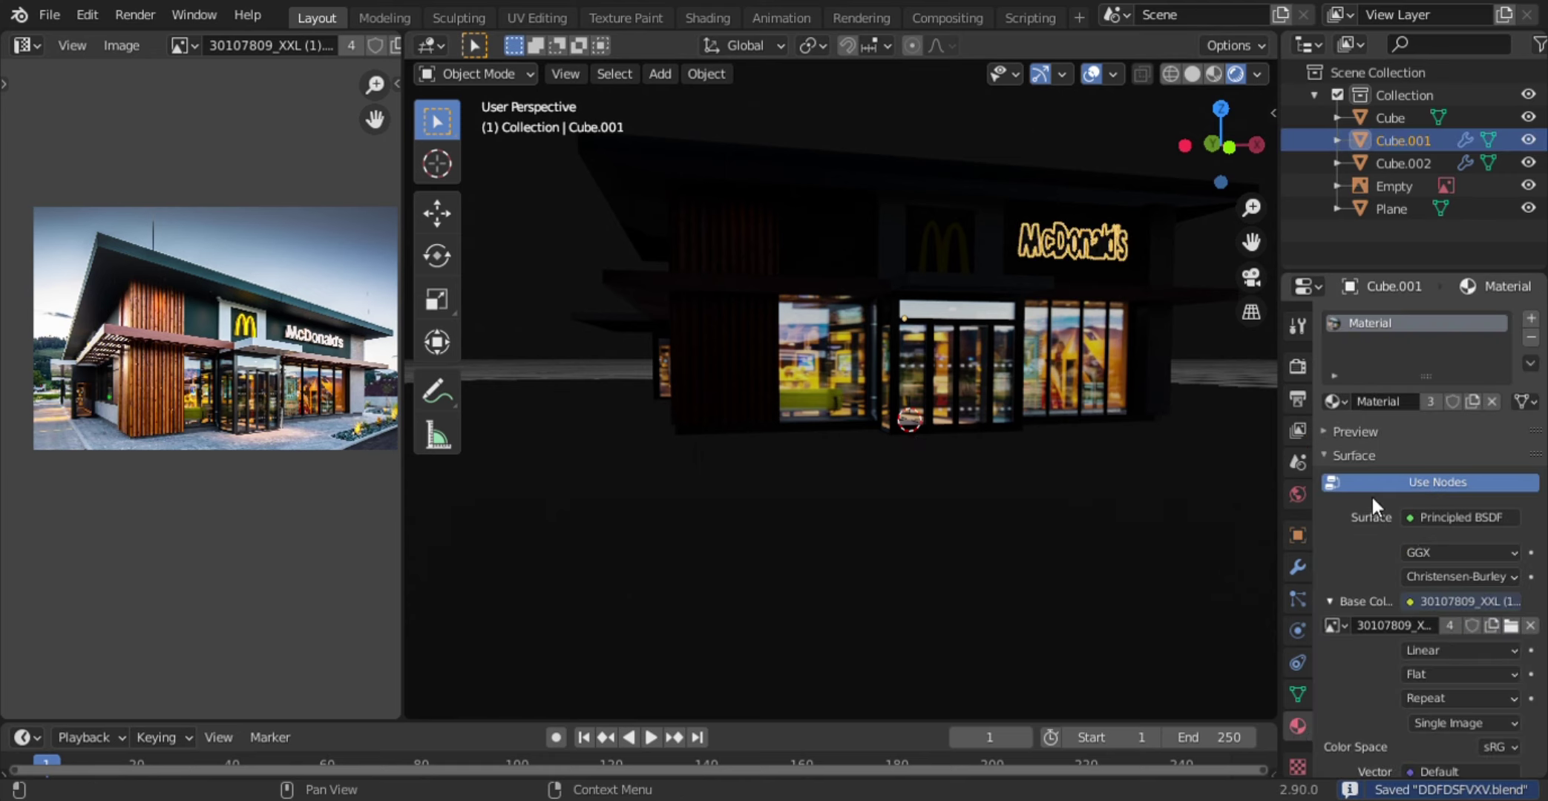
click(1329, 400)
click(941, 255)
click(1329, 400)
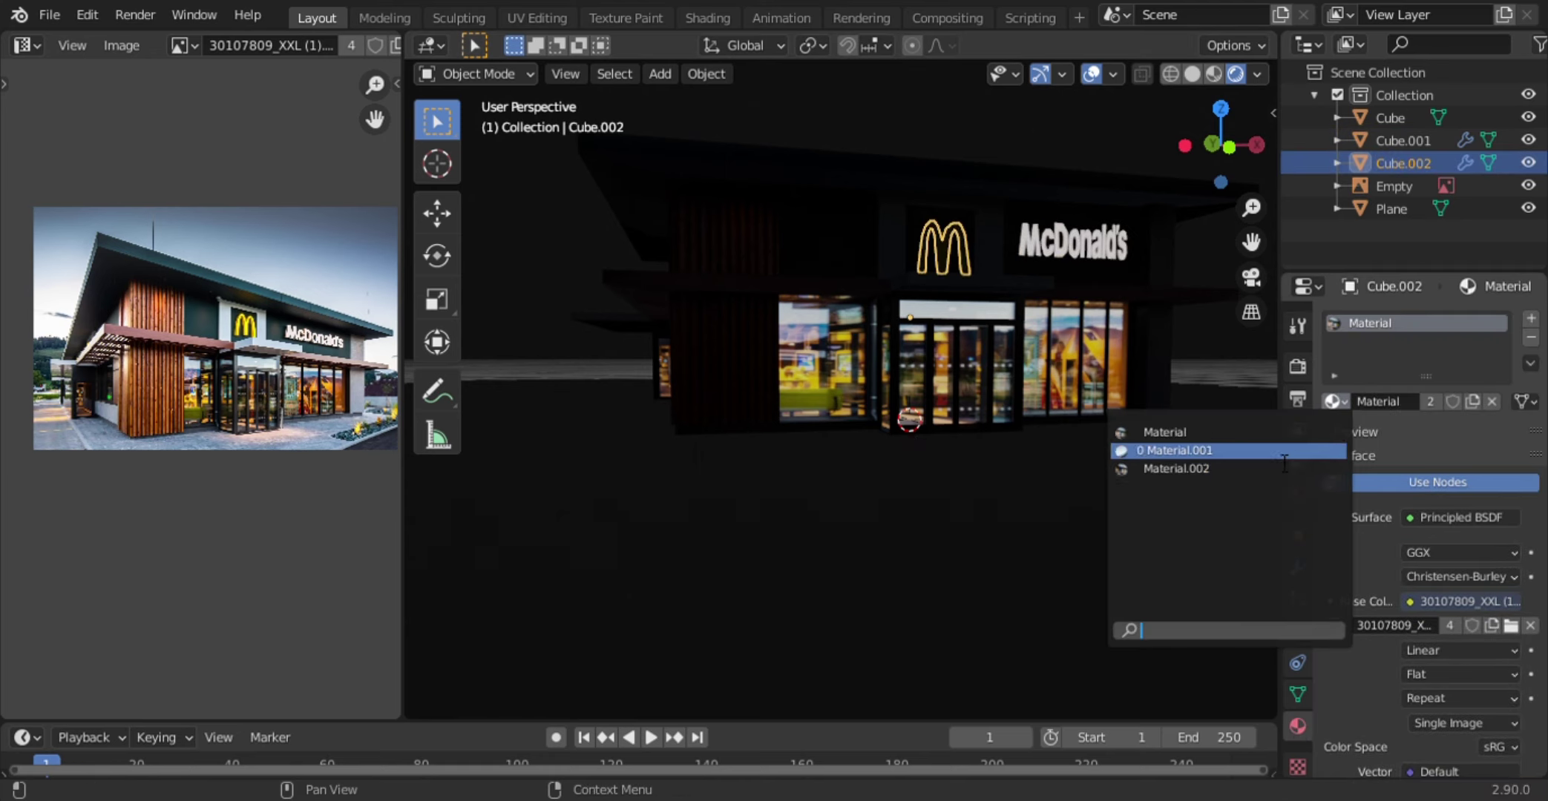
- Select the ground plane and brighten the black world colour slightly
click(877, 570)
scroll(781, 539, down, 3)
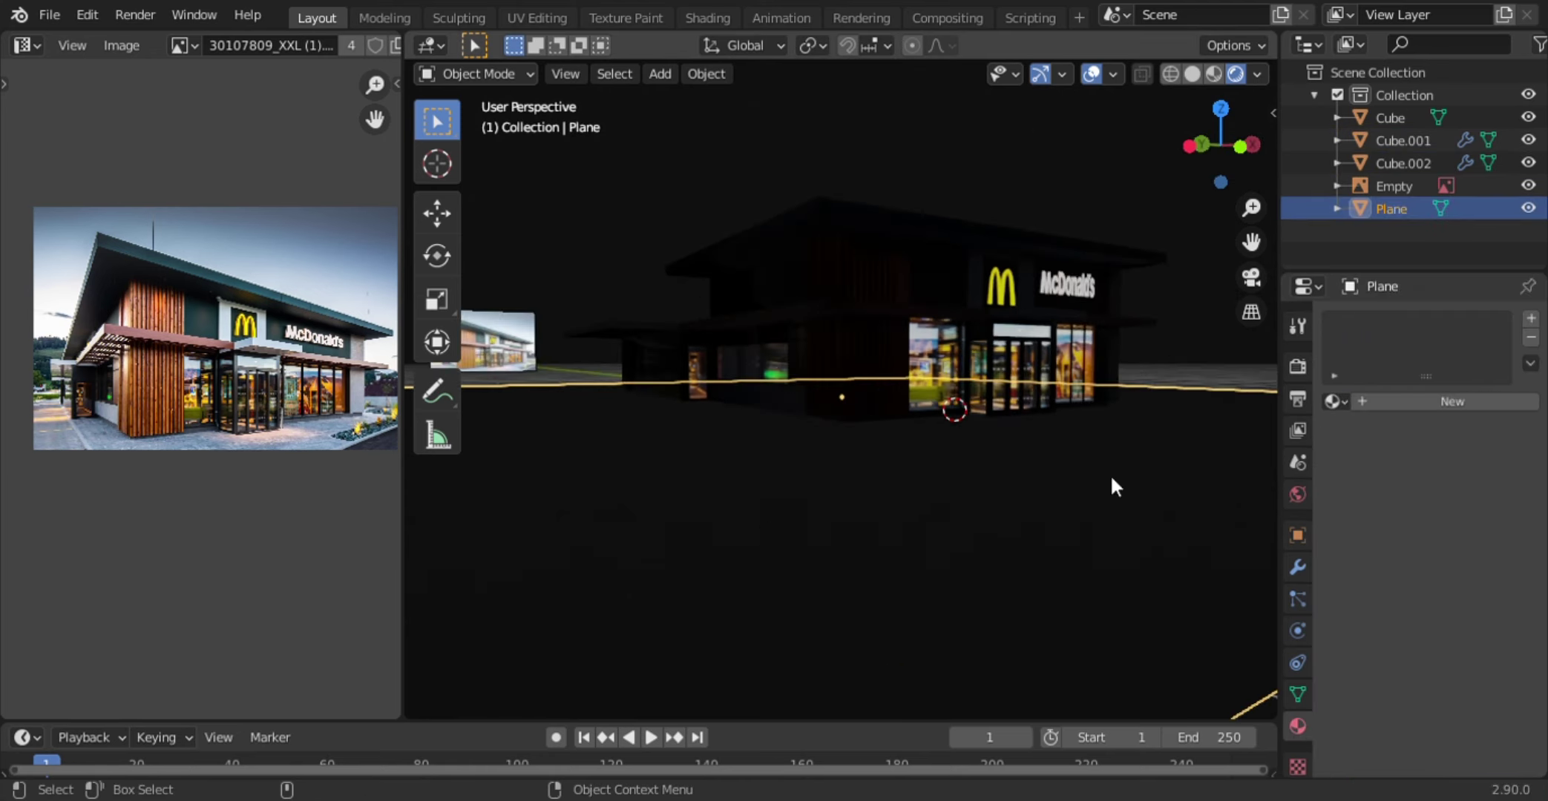
click(1297, 494)
click(1458, 447)
drag(1503, 244, 1503, 287)
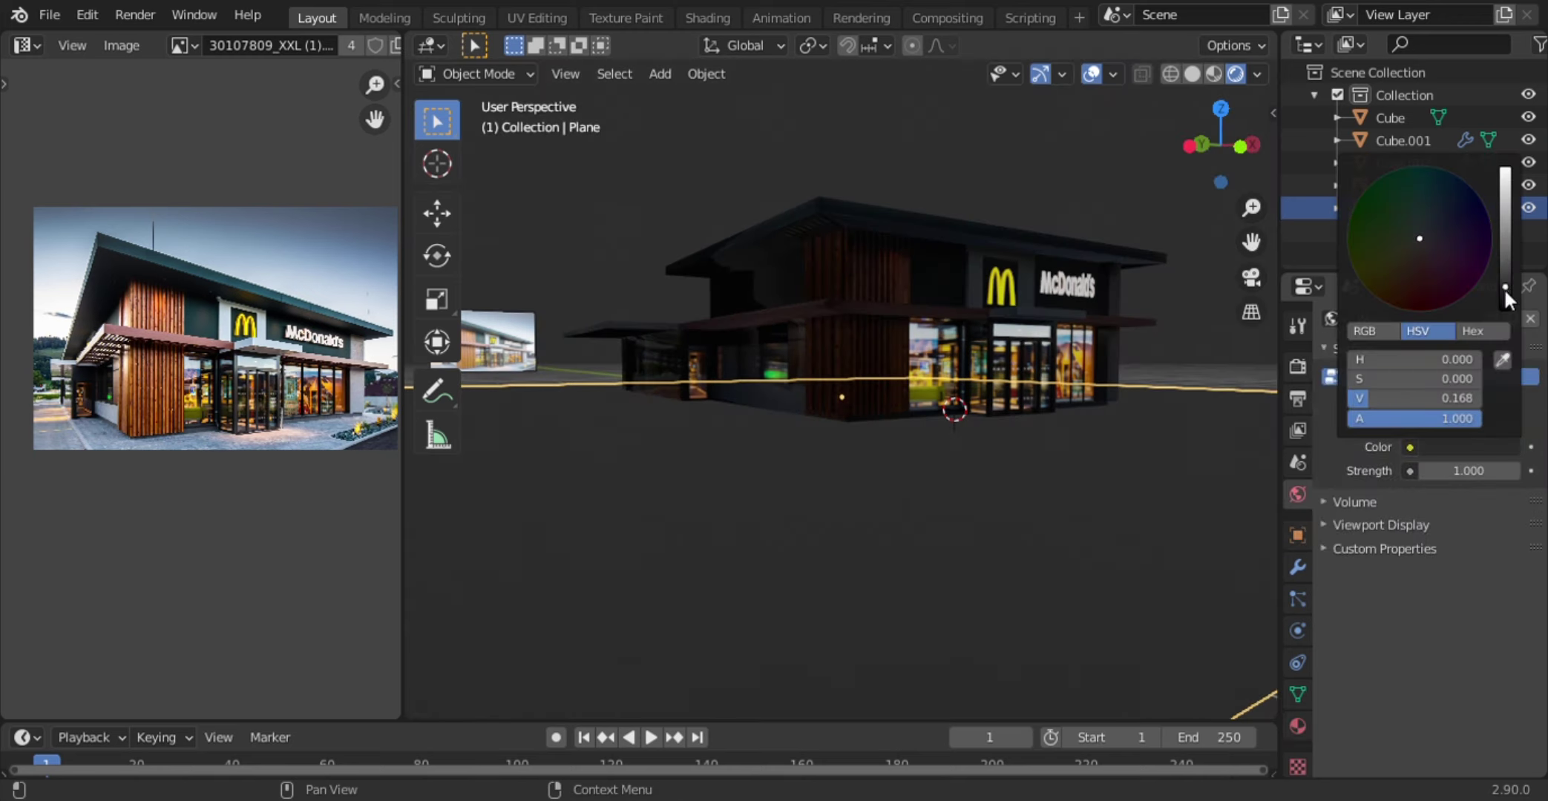